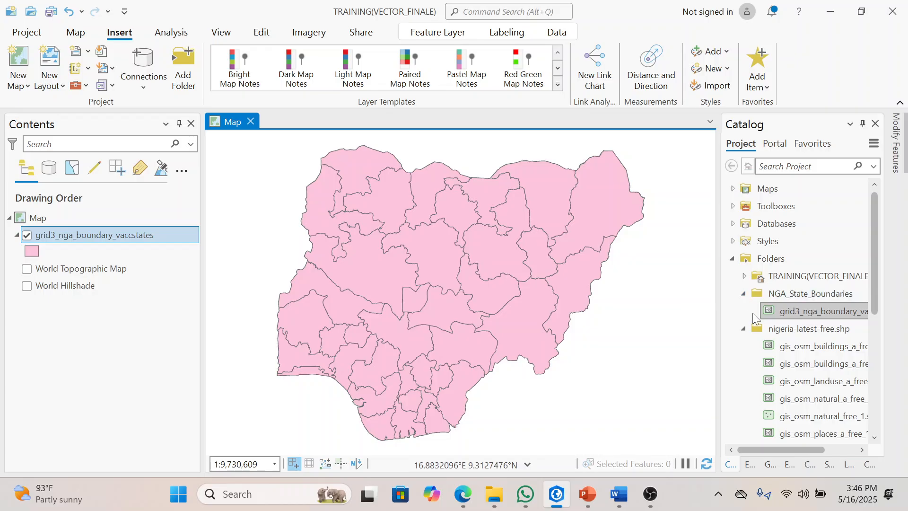
Step: Collapse the NGA_State_Boundaries folder in the project catalog
left_click(744, 294)
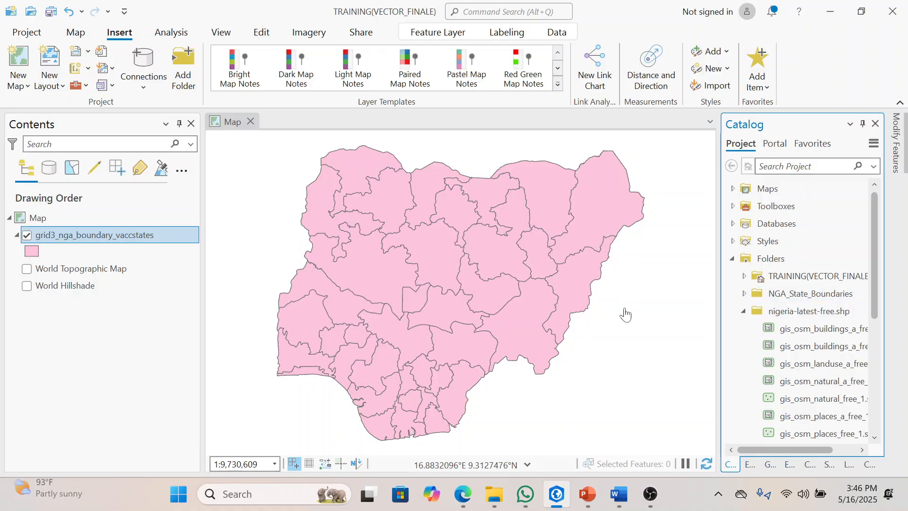
scroll(403, 302, "up", 2)
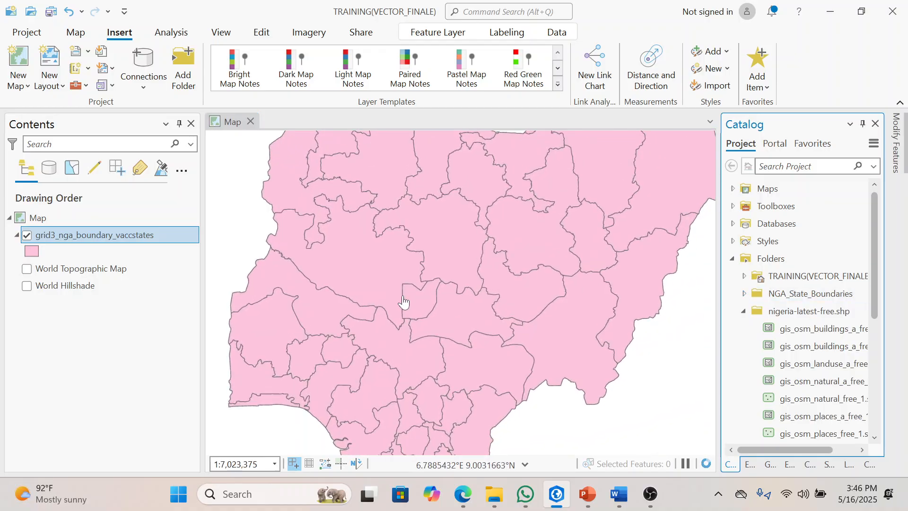
scroll(404, 303, "down", 2)
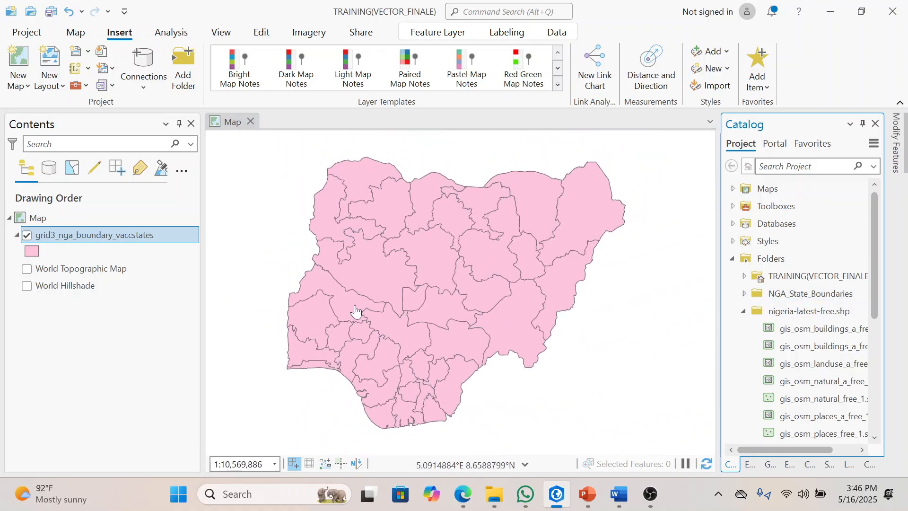
scroll(356, 310, "up", 5)
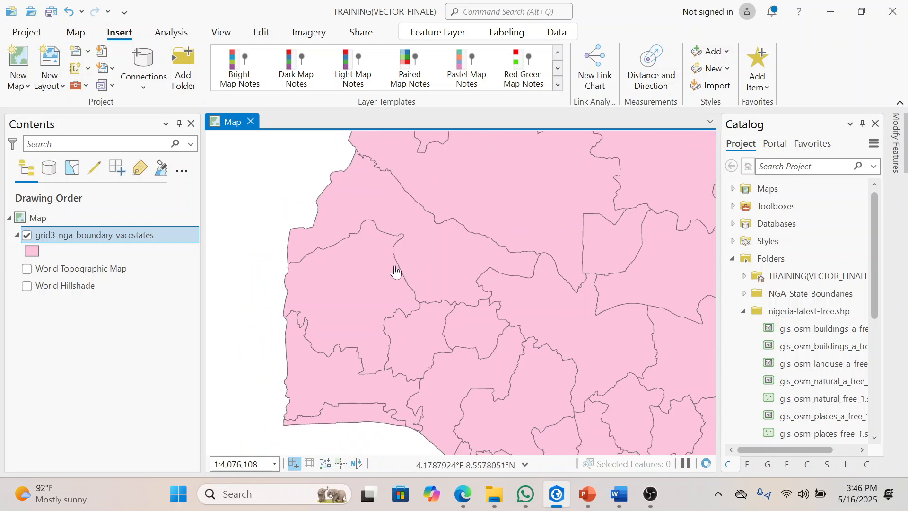
left_click_drag(393, 273, 438, 241)
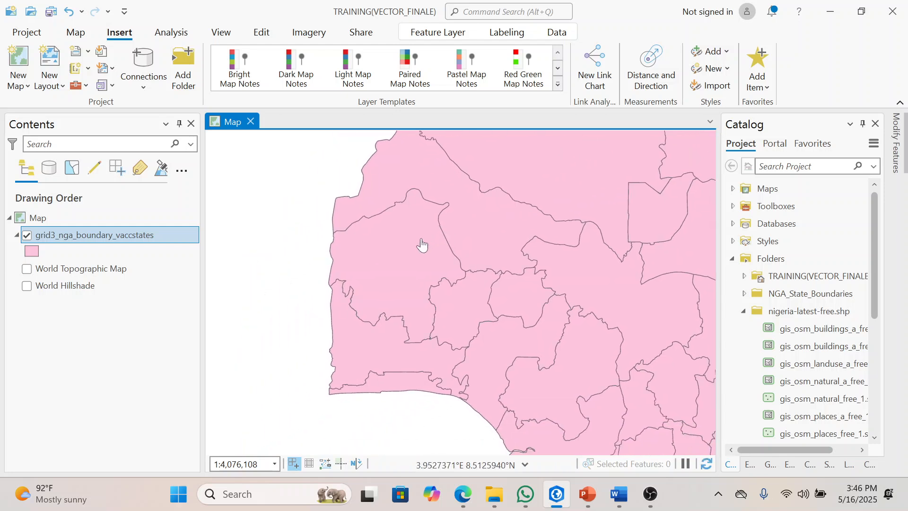
Step: Select by attributes the grid3_nga_boundary_vaccstates feature whose statename is equal to OGUN
left_click(76, 32)
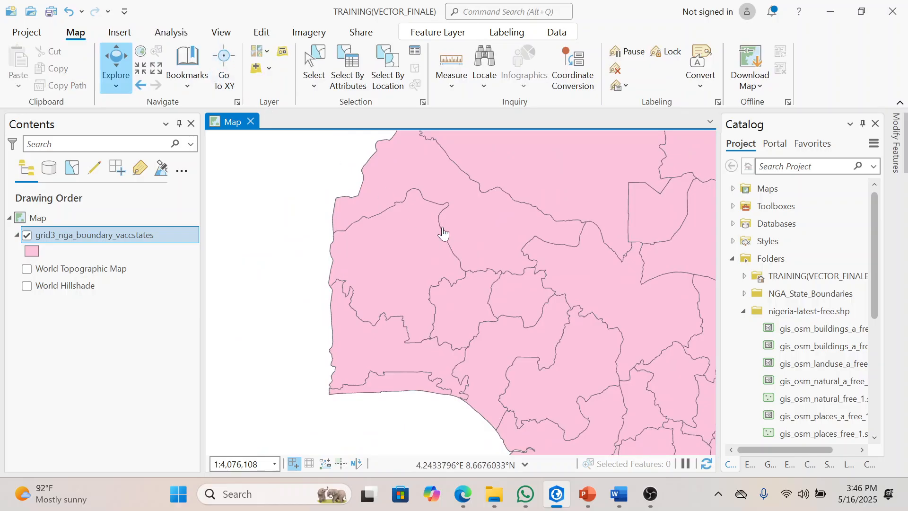
left_click(353, 63)
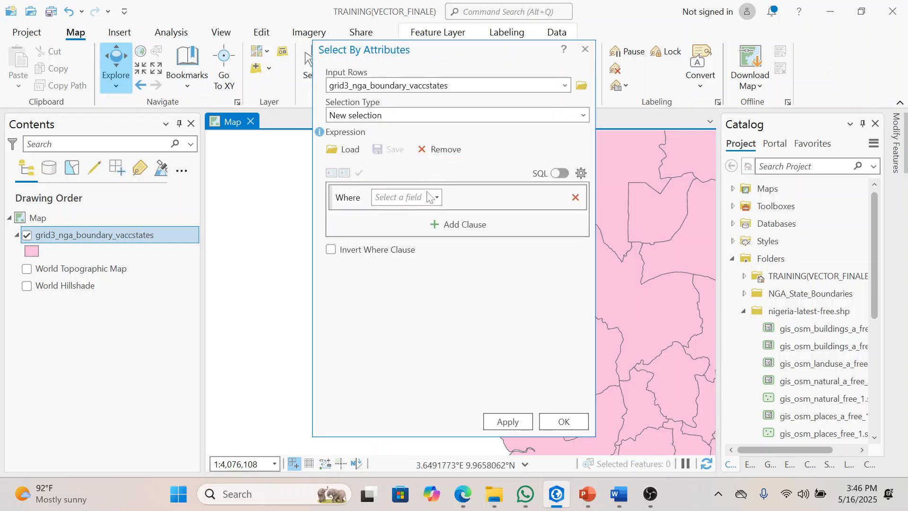
left_click(438, 197)
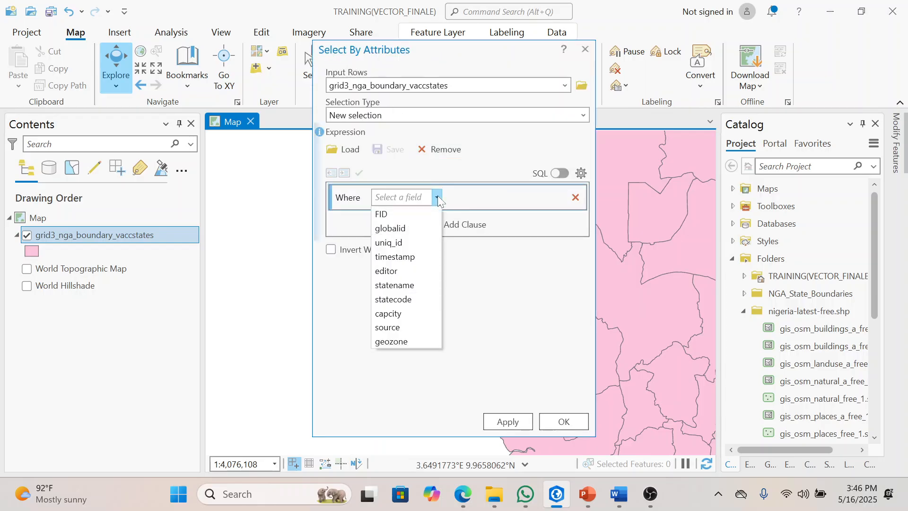
left_click(385, 285)
left_click(554, 199)
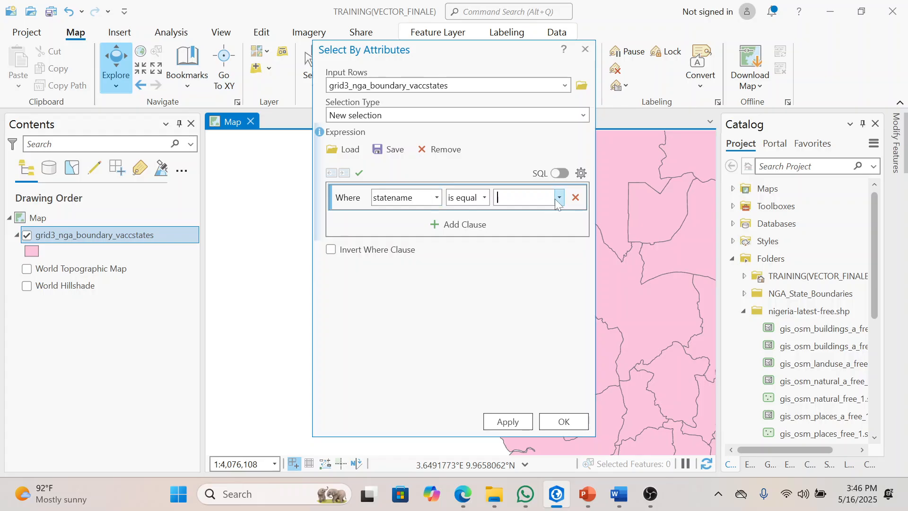
left_click(558, 203)
left_click_drag(560, 233, 557, 282)
scroll(559, 250, "down", 3)
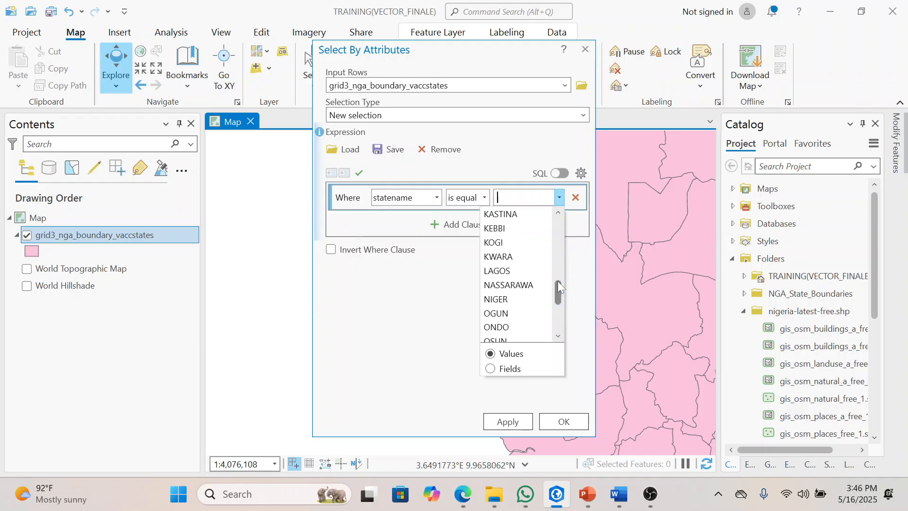
left_click(511, 312)
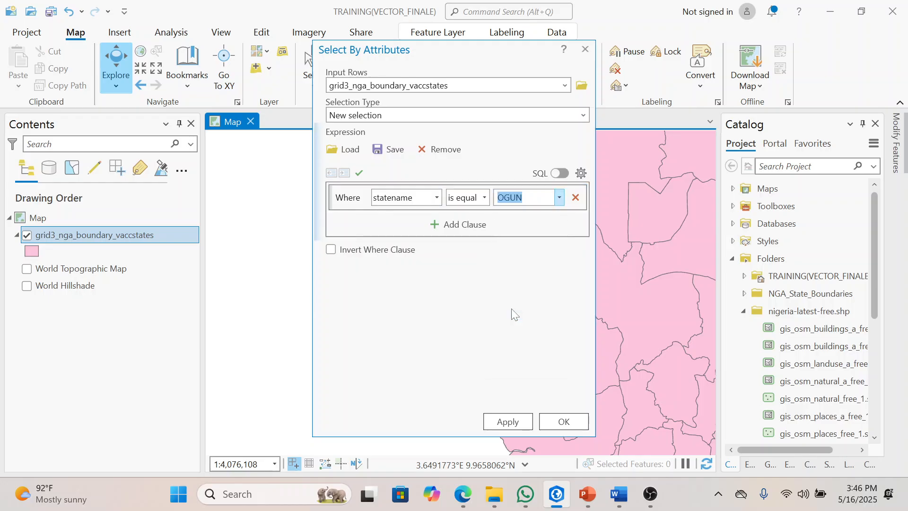
left_click(559, 427)
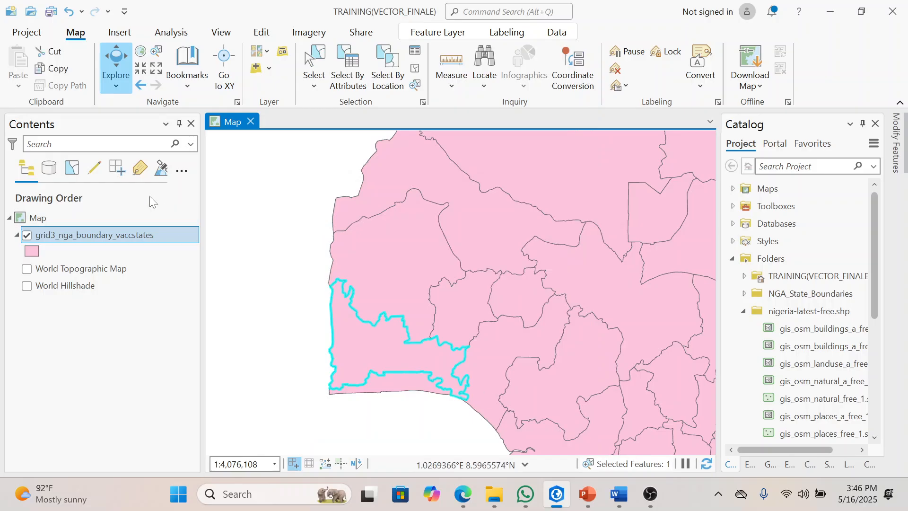
Step: Set up a feature export of the selected state boundary with the TRAINING(VECTOR_FINALE) project folder as output location
right_click(133, 233)
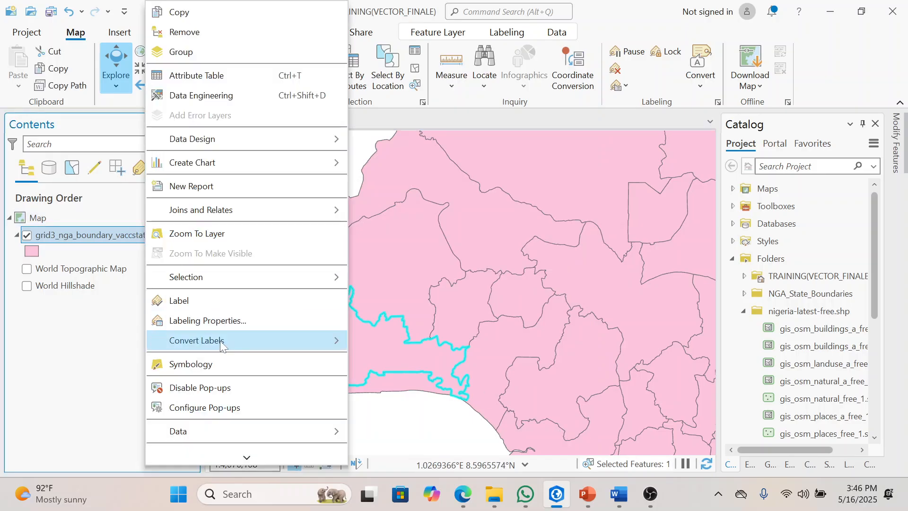
mouse_move(205, 438)
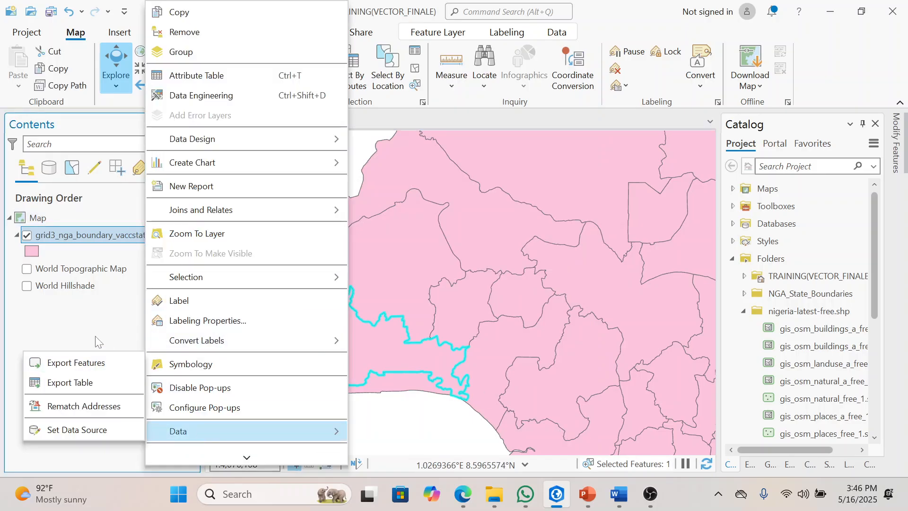
left_click(96, 372)
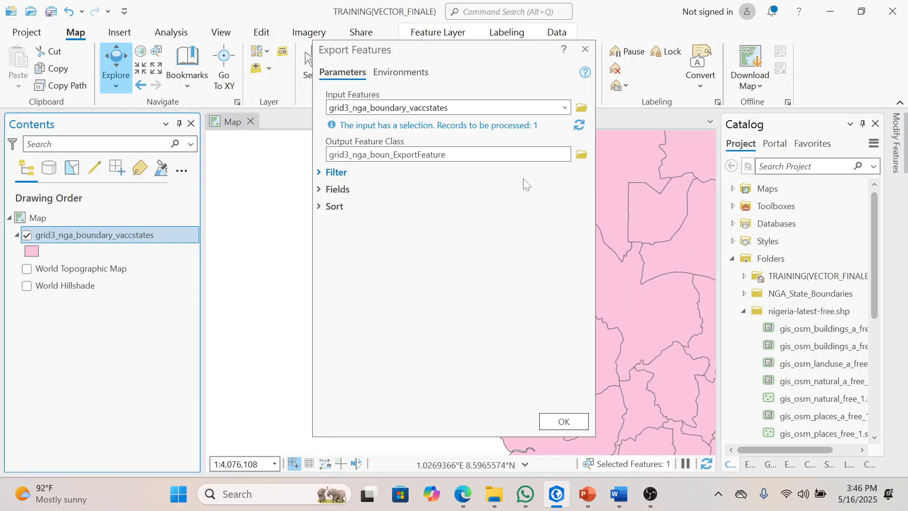
left_click(580, 156)
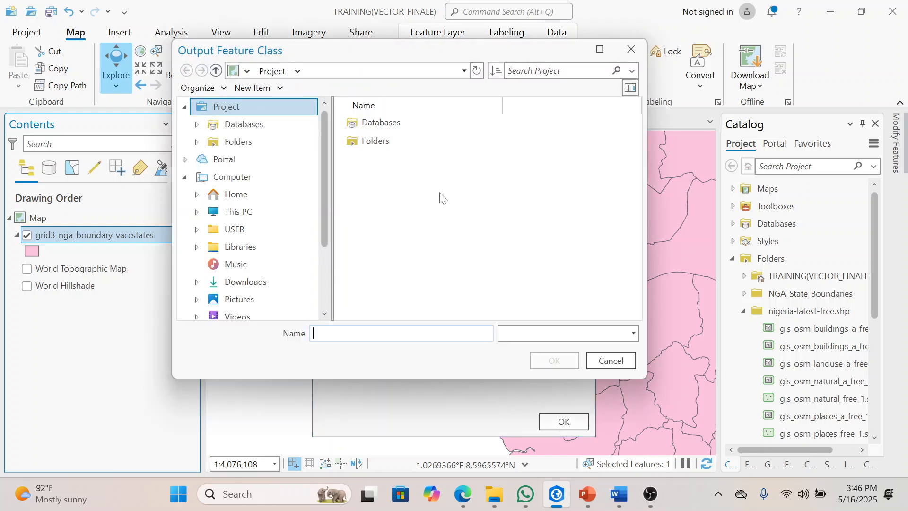
left_click(254, 140)
left_click(398, 123)
double_click(398, 123)
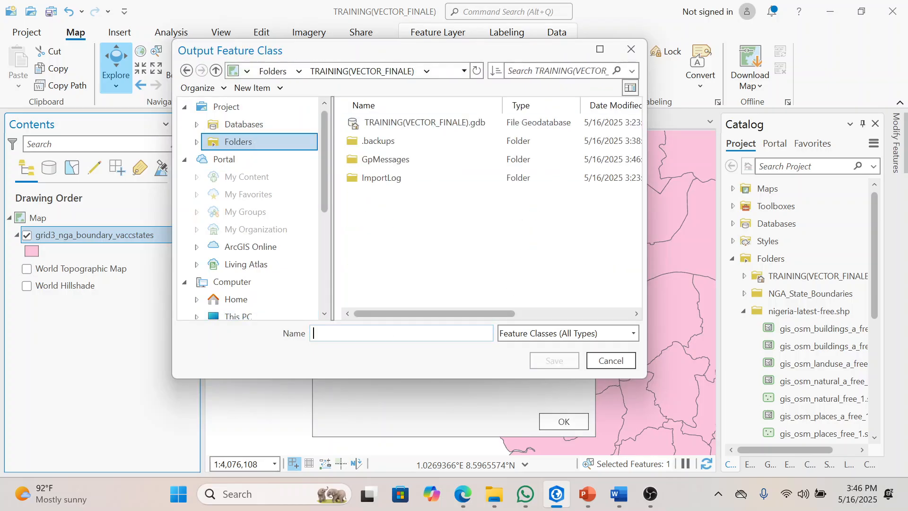
Step: Name the output feature class OGUN and run the export
left_click(401, 333)
type("oGUN")
key("BackSpace")
key("BackSpace")
key("BackSpace")
key("BackSpace")
type("OGUN")
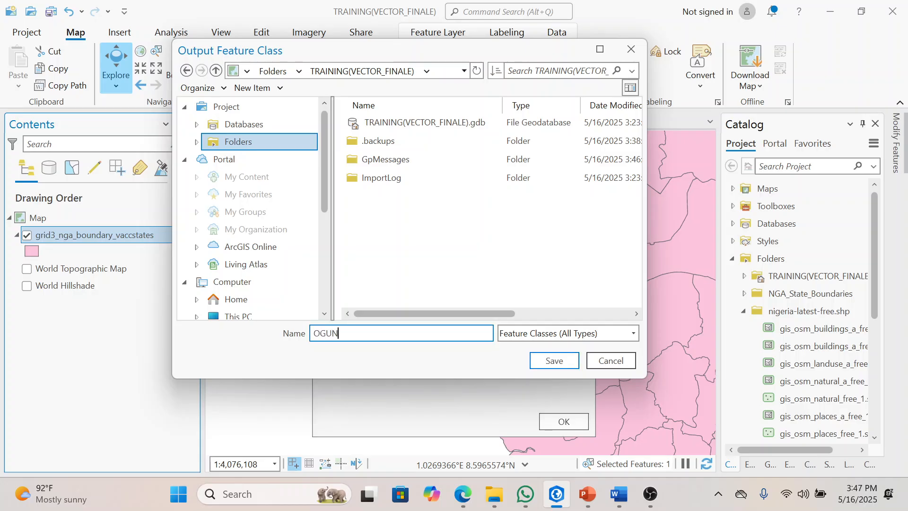
key("Return")
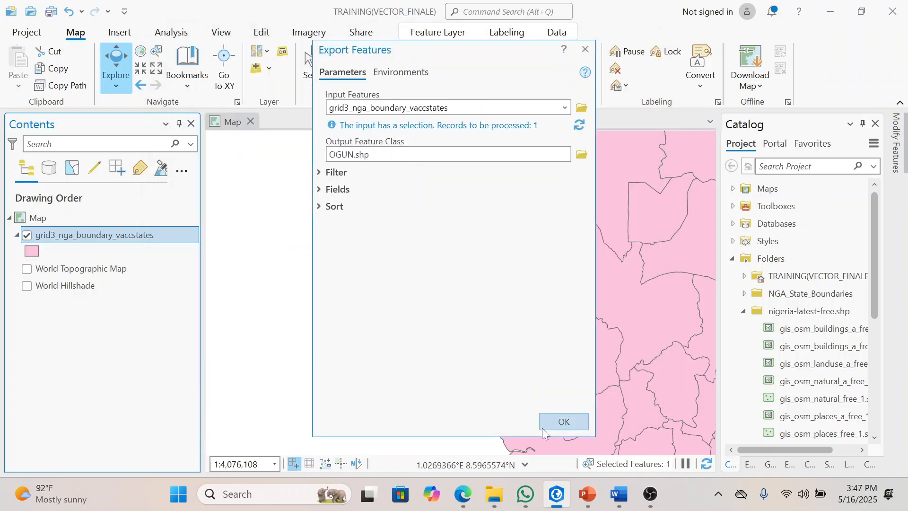
left_click(549, 421)
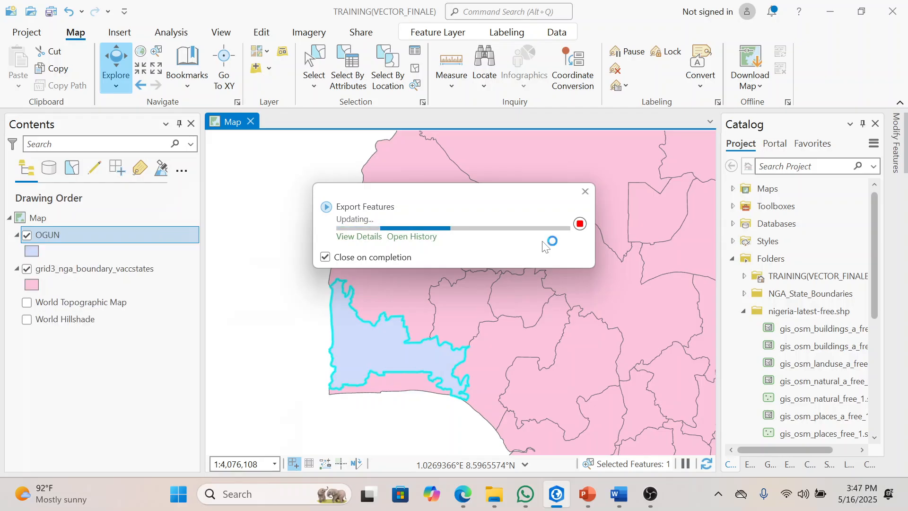
Step: Clear the current feature selection on the grid3_nga_boundary_vaccstates layer and make the OGUN layer active
left_click(118, 268)
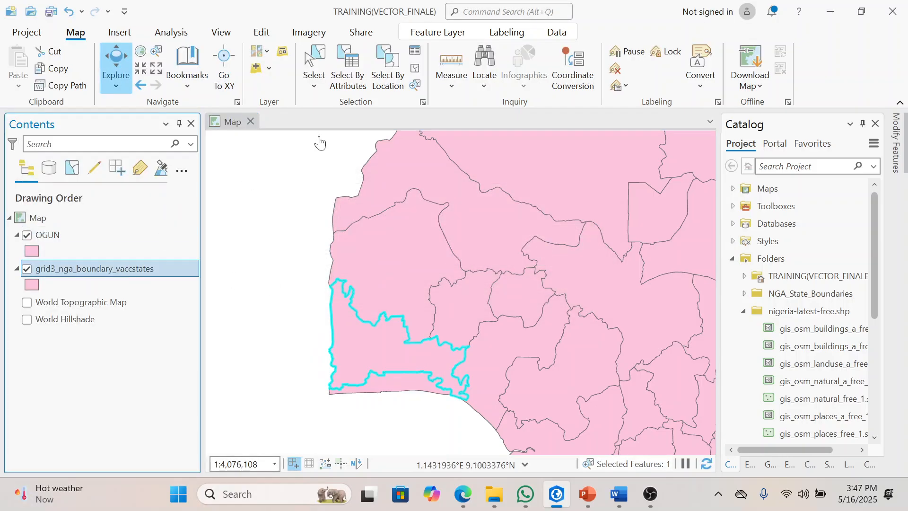
left_click(320, 63)
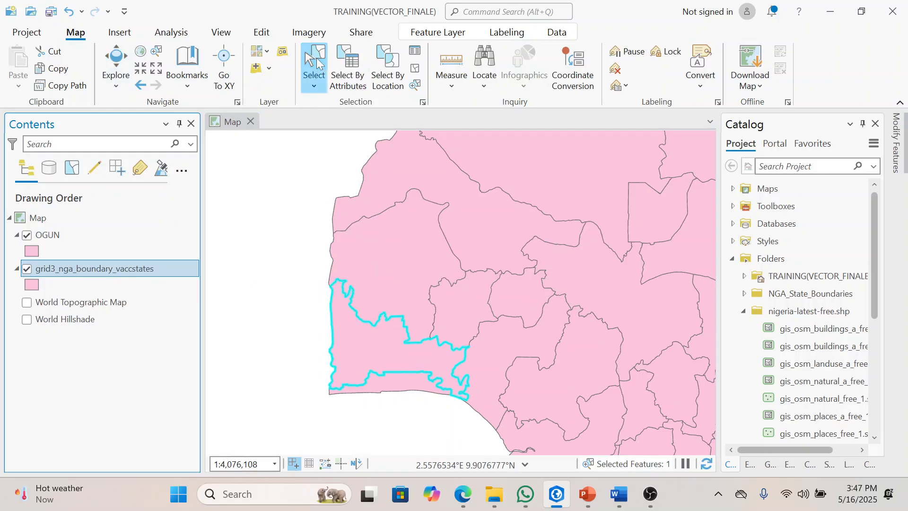
left_click(415, 68)
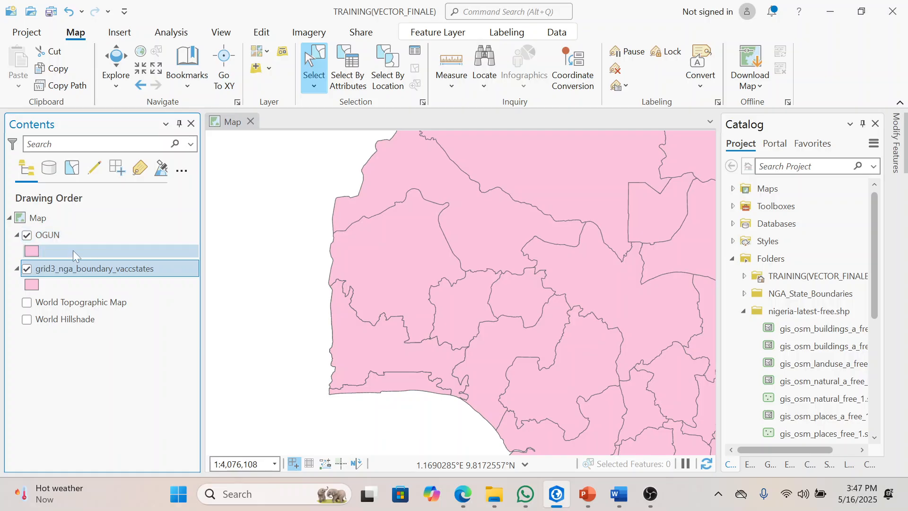
left_click(60, 237)
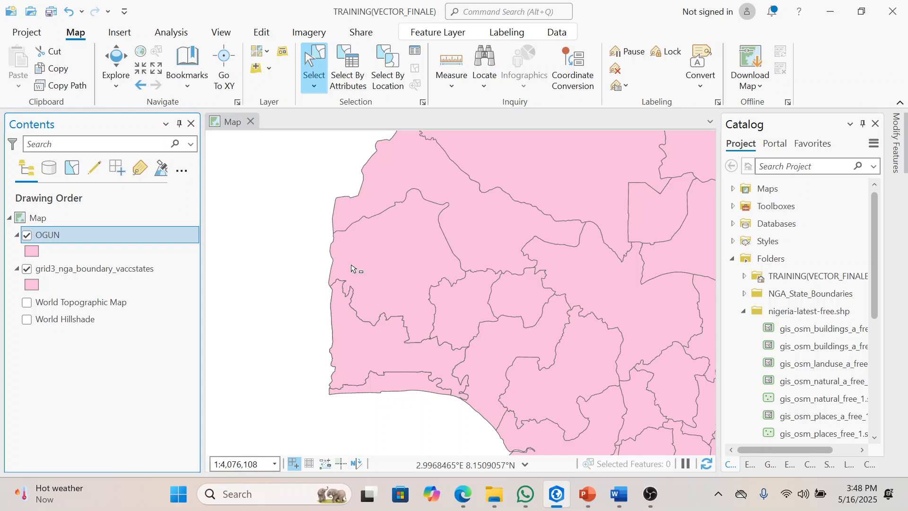
Step: Reselect the Ogun state feature in grid3_nga_boundary_vaccstates using the existing expression statename is equal to OGUN
left_click(140, 269)
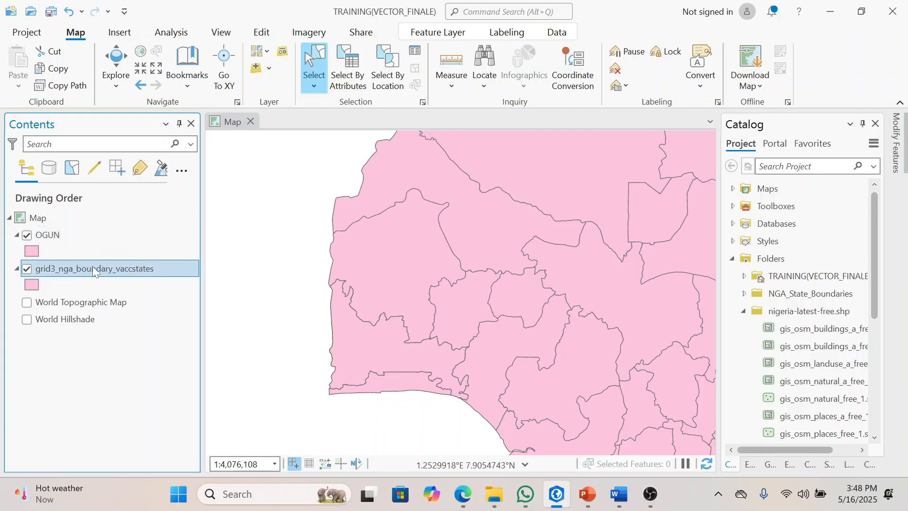
left_click(341, 66)
left_click(437, 198)
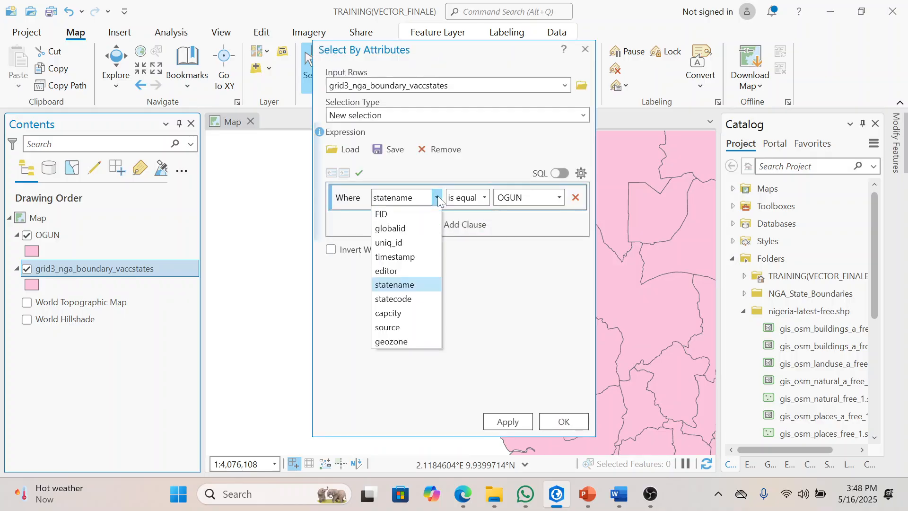
left_click(562, 198)
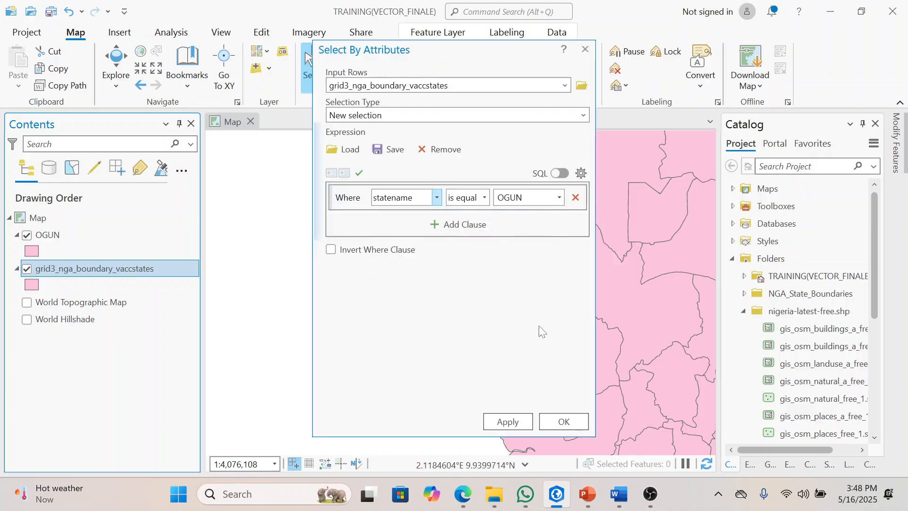
left_click(567, 422)
Step: Bring up the boundary layer's data export options, dismiss them, and clear the feature selection
right_click(157, 271)
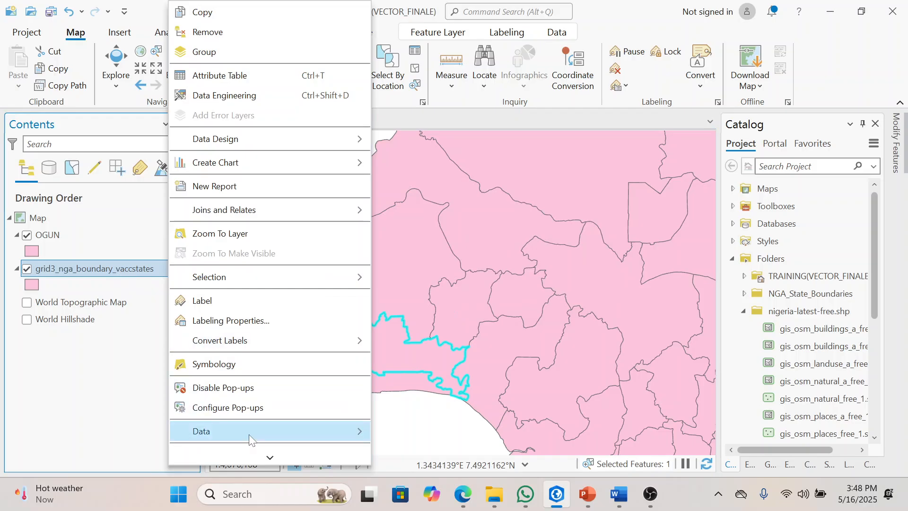
mouse_move(249, 438)
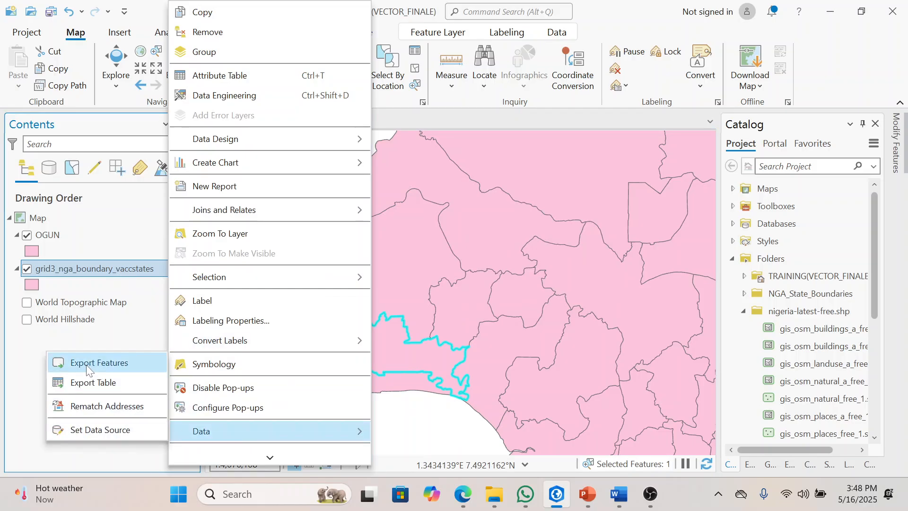
left_click(11, 369)
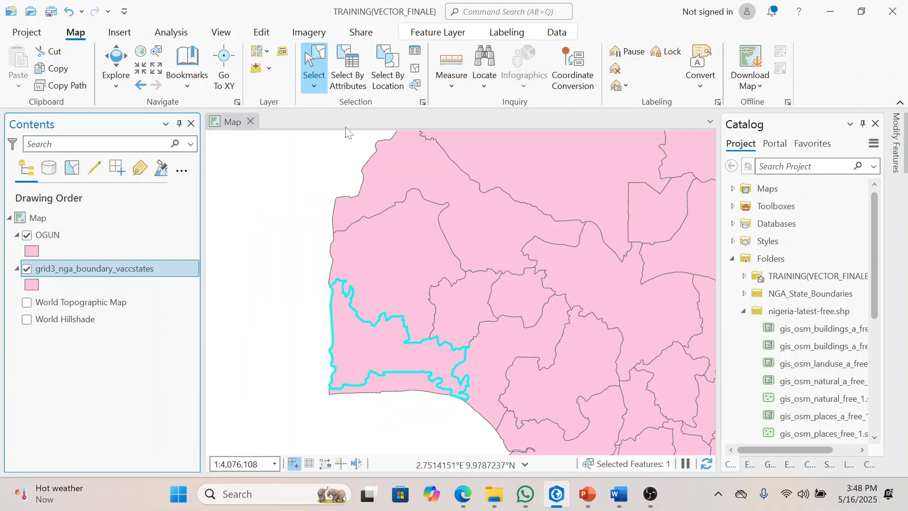
left_click(415, 68)
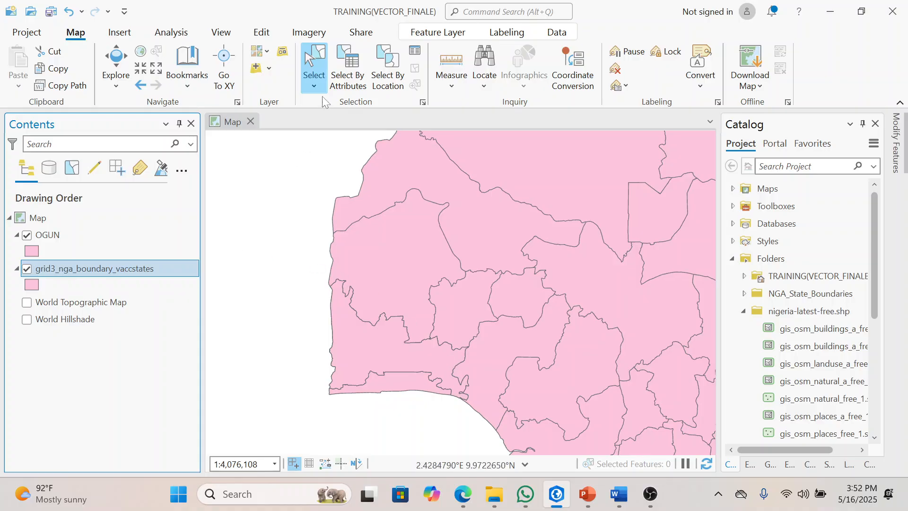
left_click(117, 61)
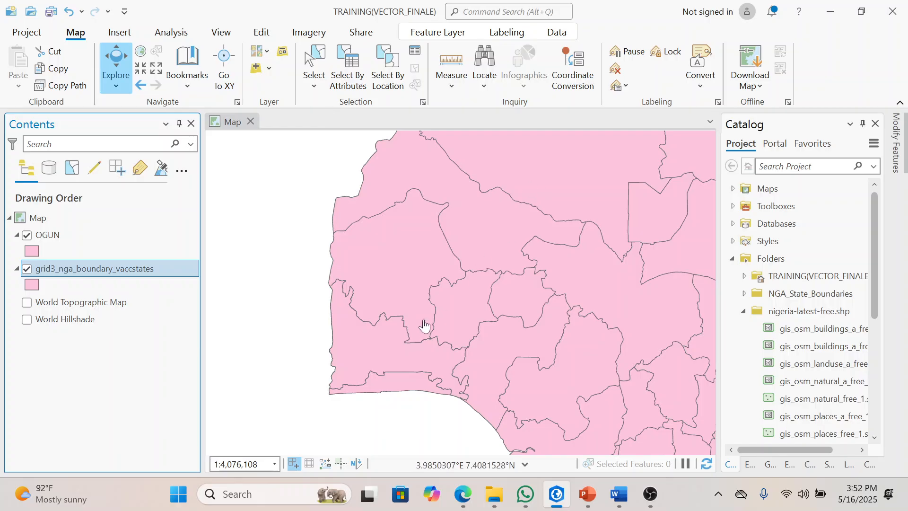
left_click_drag(512, 275, 490, 262)
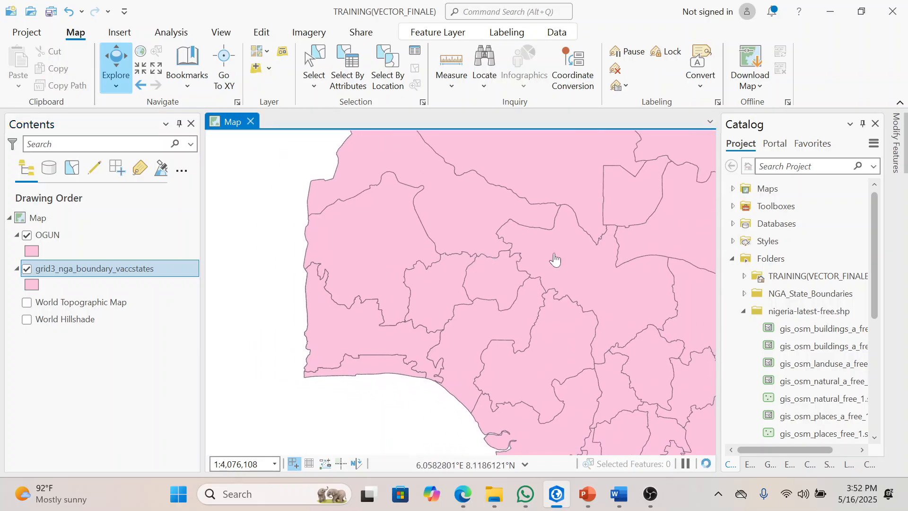
left_click_drag(553, 257, 399, 262)
scroll(557, 284, "down", 2)
left_click_drag(576, 245, 541, 300)
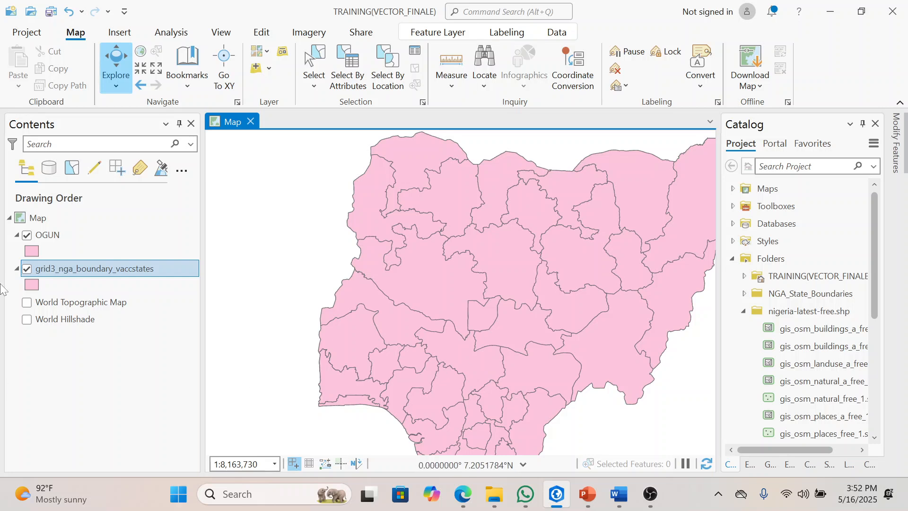
right_click(30, 283)
left_click(118, 79)
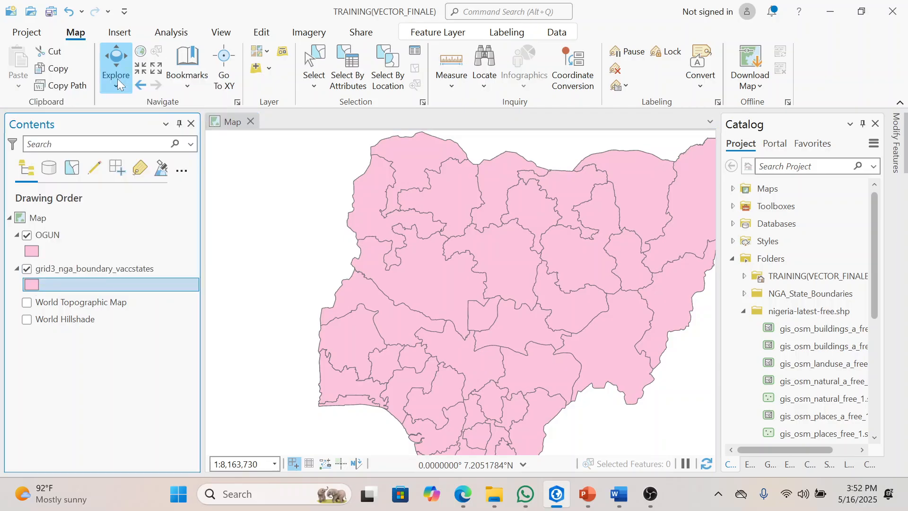
Step: Remove the fill color of the grid3_nga_boundary_vaccstates layer and set the OGUN layer's fill to white
right_click(32, 251)
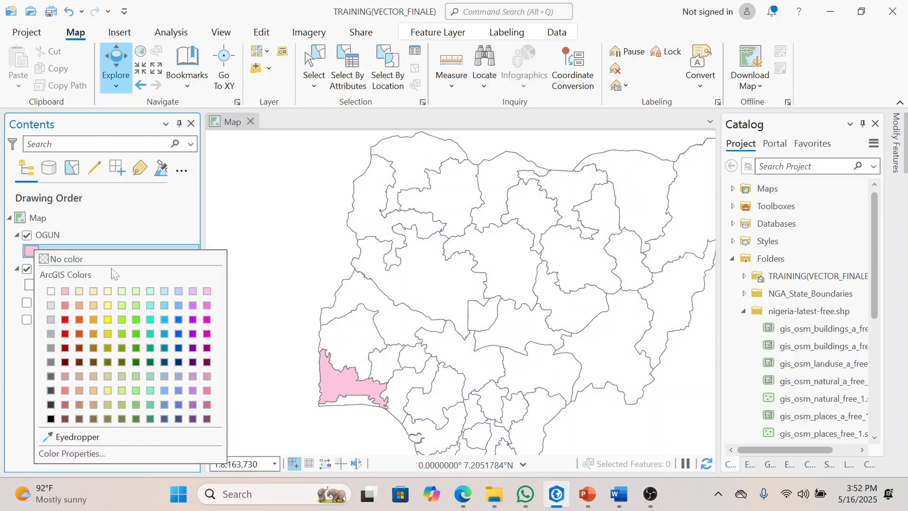
left_click(51, 290)
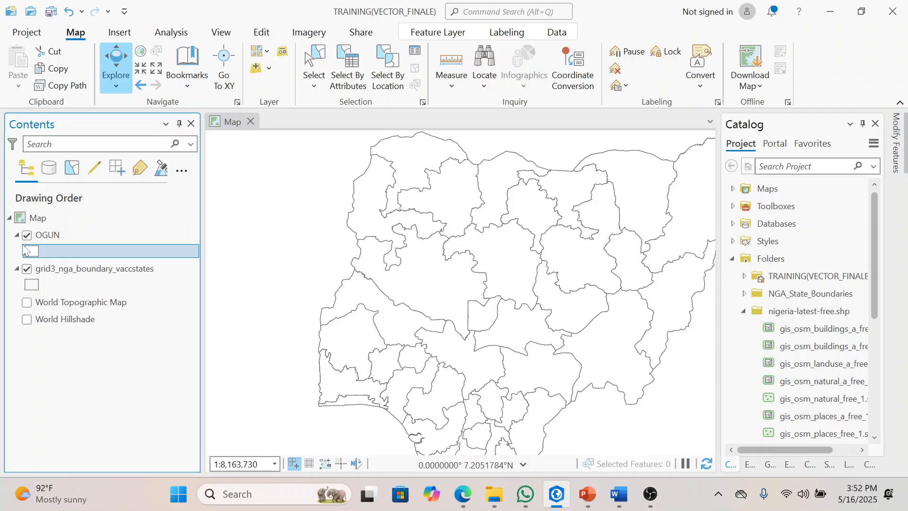
left_click(18, 269)
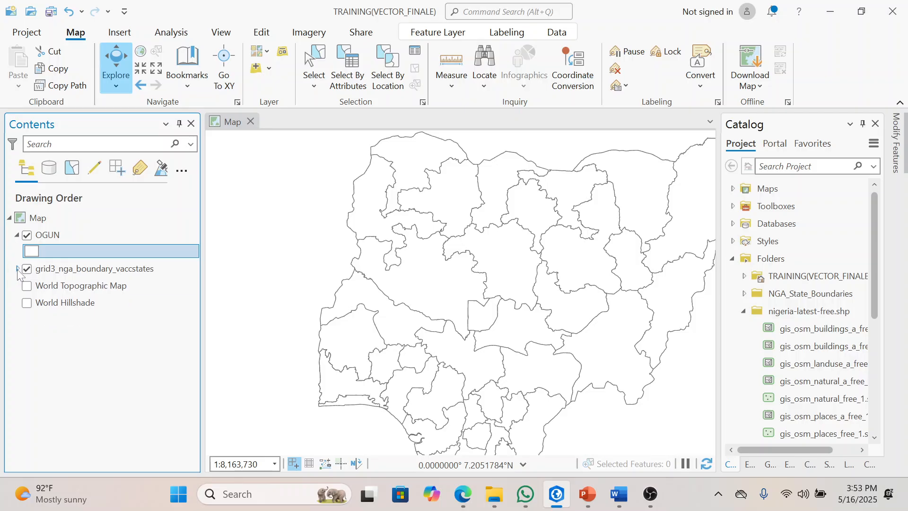
left_click(17, 235)
left_click_drag(384, 244, 325, 245)
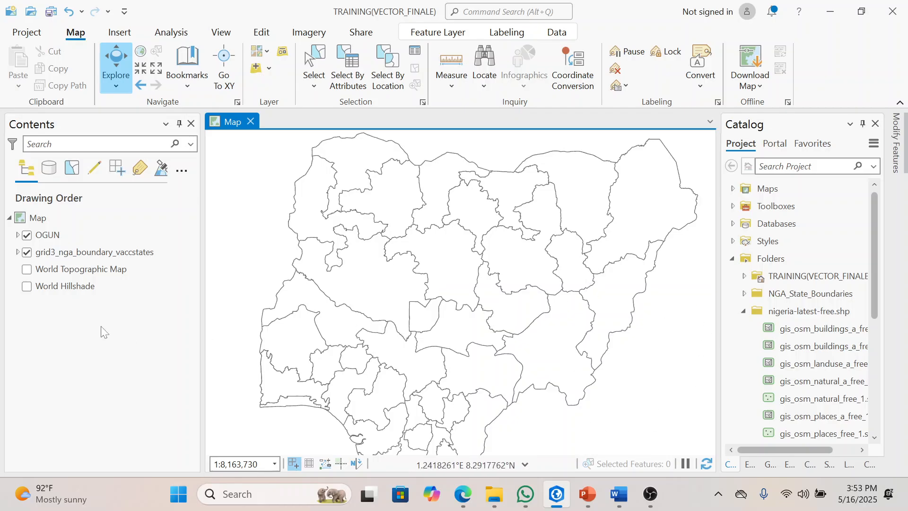
left_click(18, 252)
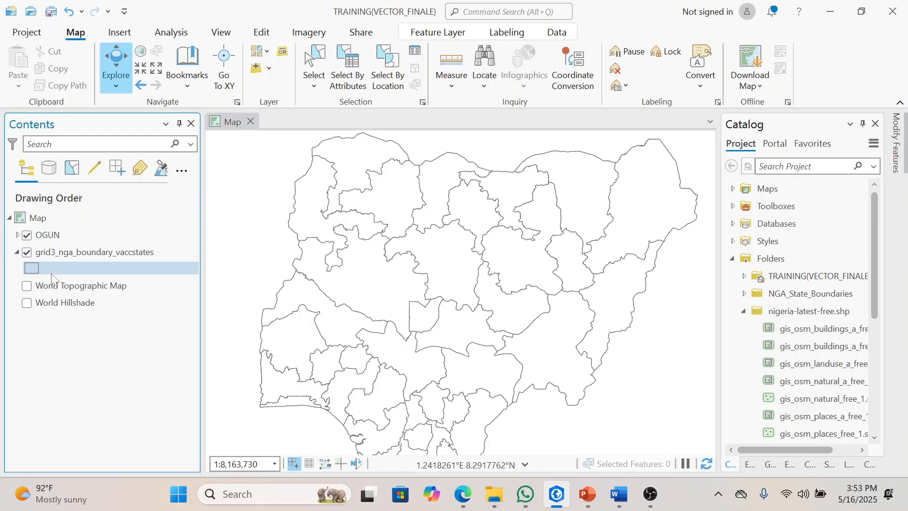
right_click(36, 267)
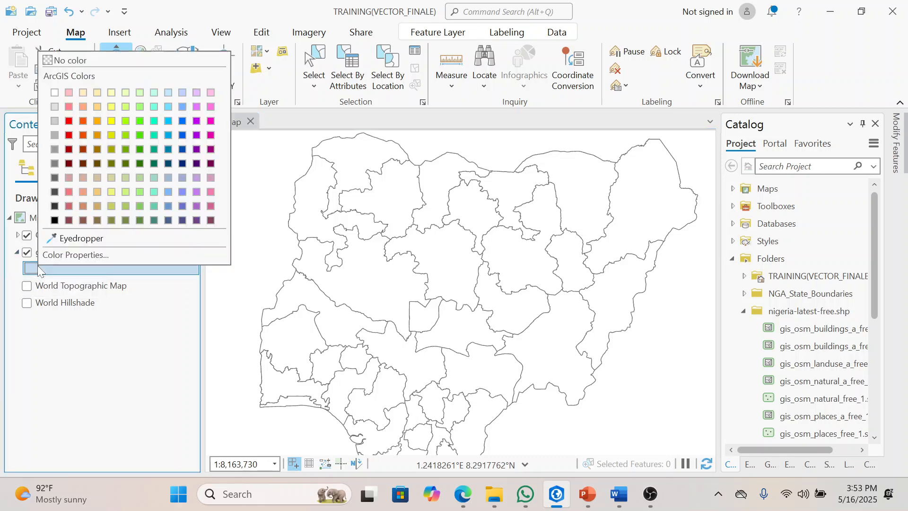
left_click(127, 397)
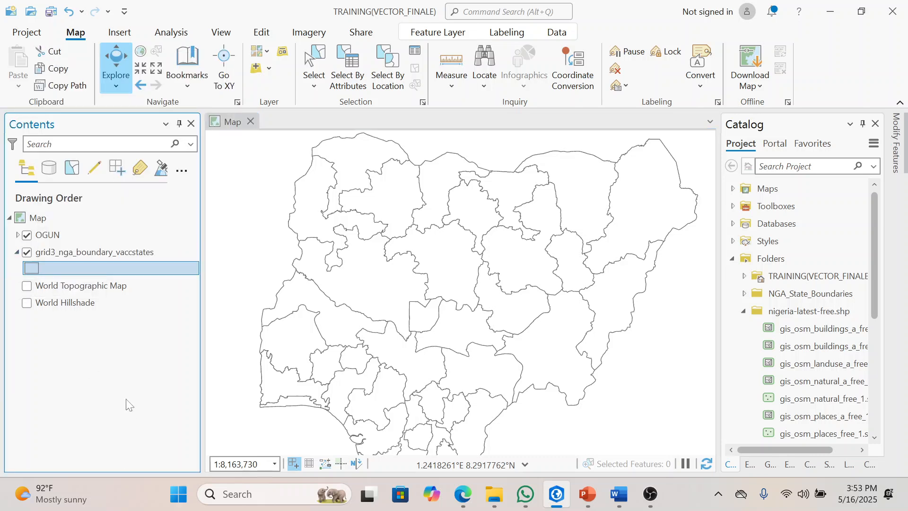
left_click(17, 235)
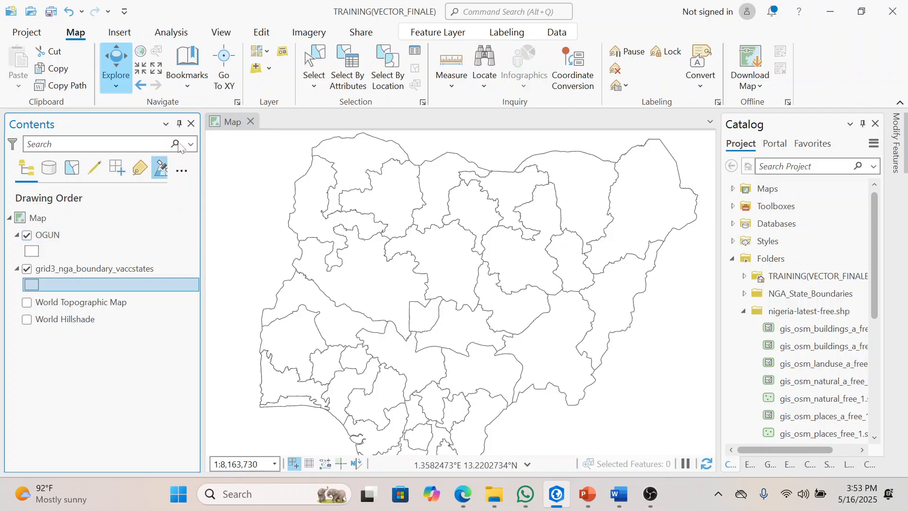
Step: Turn off the visibility of the grid3_nga_boundary_vaccstates layer in the map
left_click(229, 120)
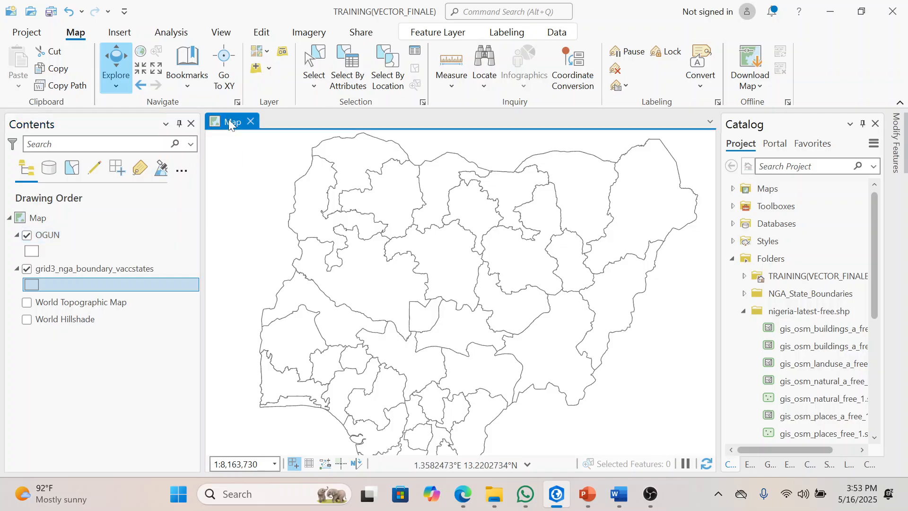
left_click(26, 269)
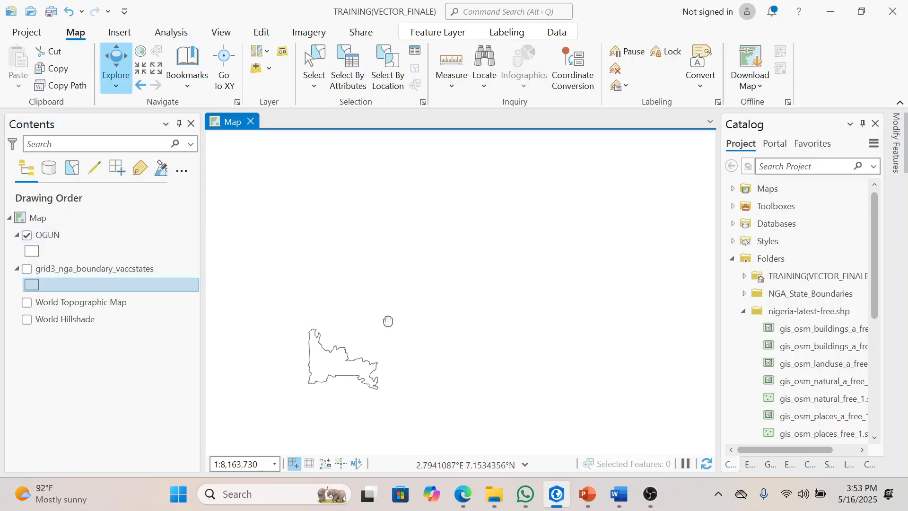
left_click_drag(346, 347, 477, 269)
scroll(442, 288, "up", 2)
scroll(443, 290, "up", 3)
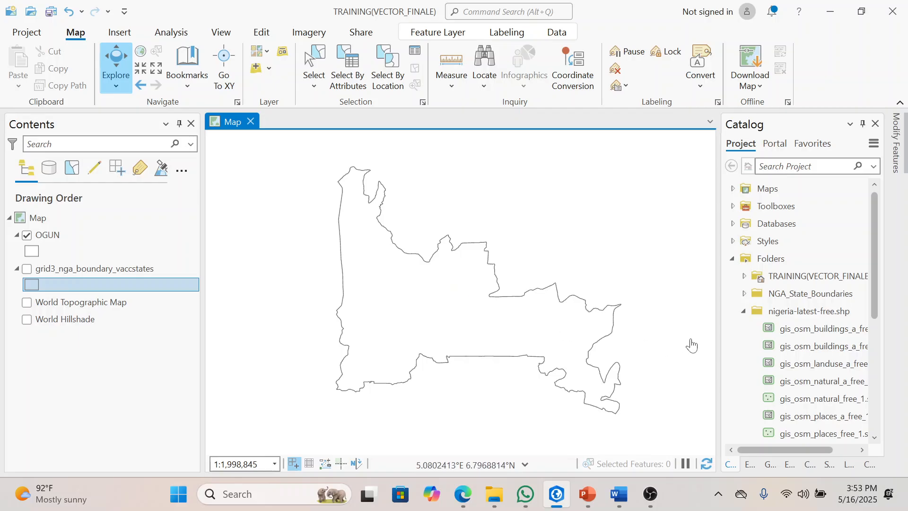
Step: Add the gis_osm_landuse_a_free_1.shp shapefile from the nigeria-latest-free.shp project folder to the map
left_click_drag(717, 302, 705, 298)
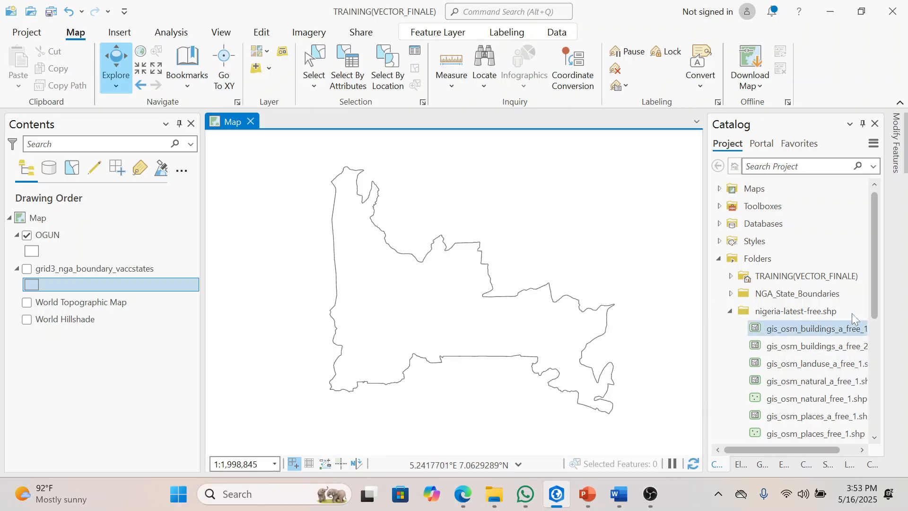
left_click_drag(874, 293, 875, 323)
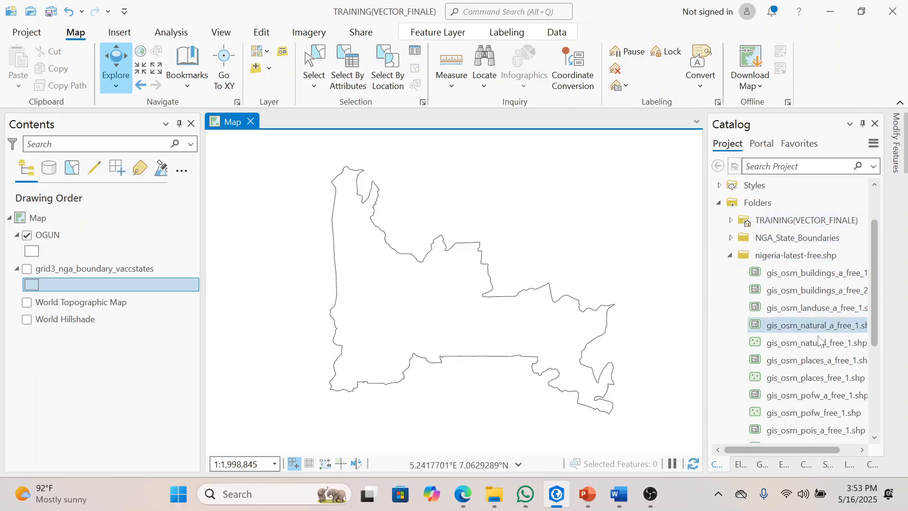
left_click_drag(814, 453, 828, 450)
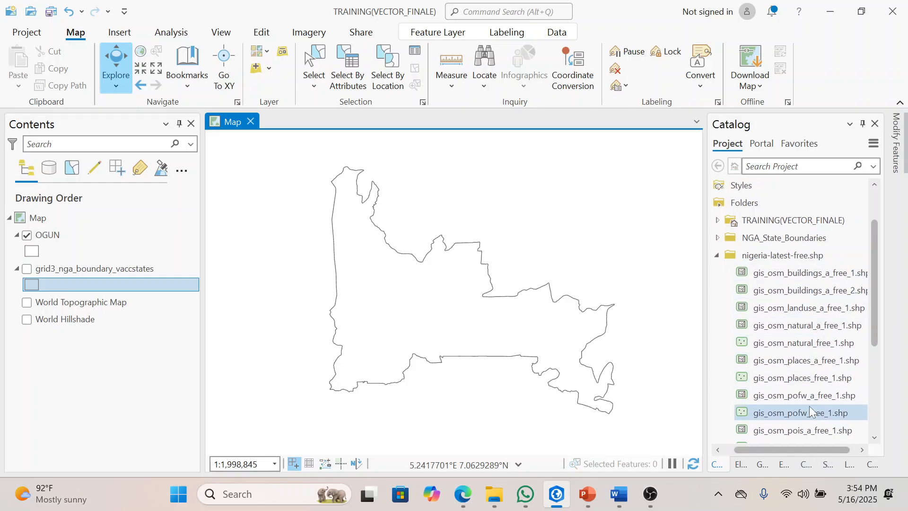
mouse_move(873, 319)
left_mouse_down()
mouse_move(885, 364)
mouse_move(882, 410)
mouse_move(881, 320)
left_mouse_up()
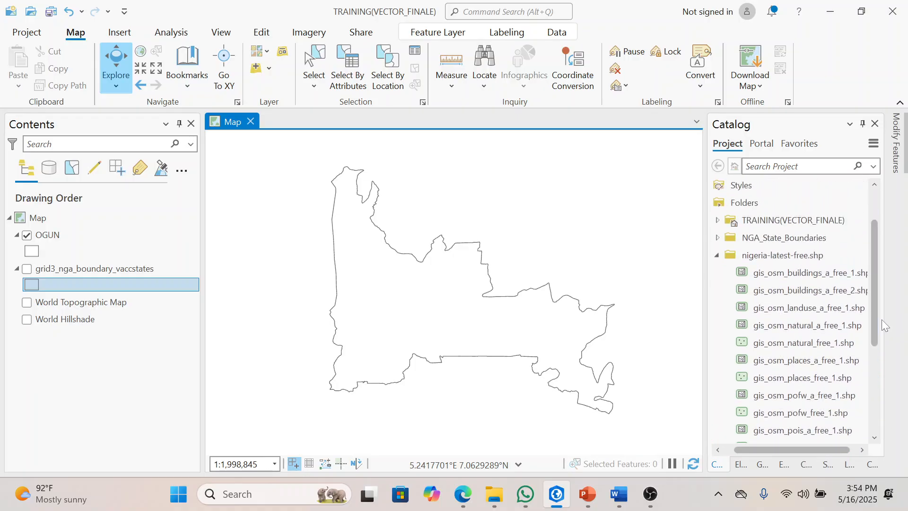
scroll(813, 322, "up", 1)
mouse_move(813, 321)
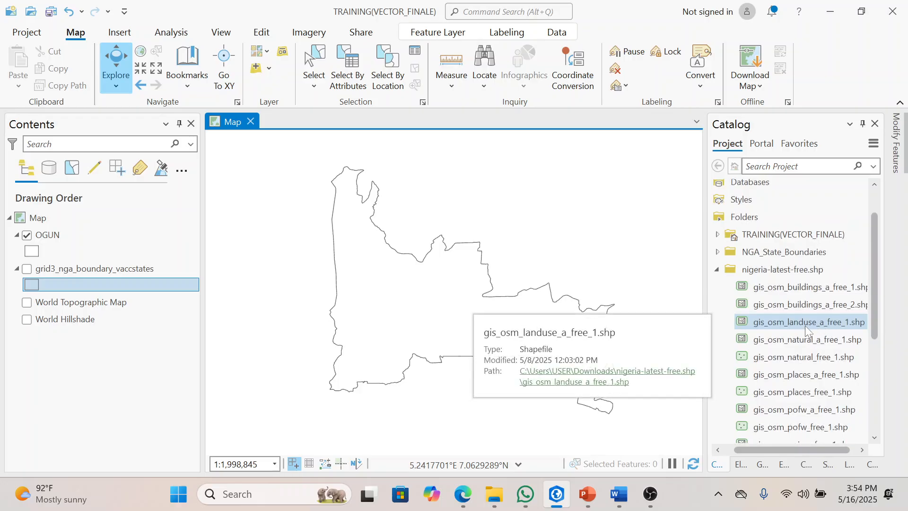
left_click_drag(822, 322, 631, 293)
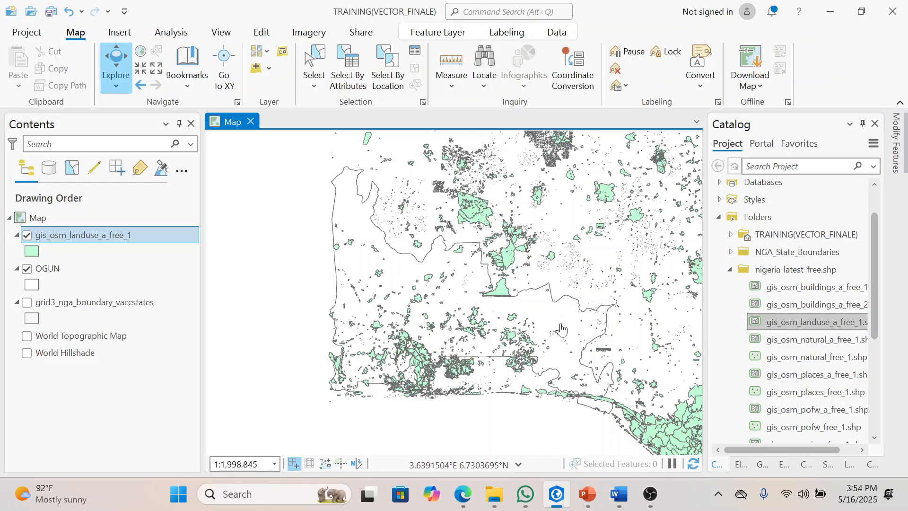
left_click_drag(511, 364, 535, 348)
left_click_drag(605, 328, 566, 336)
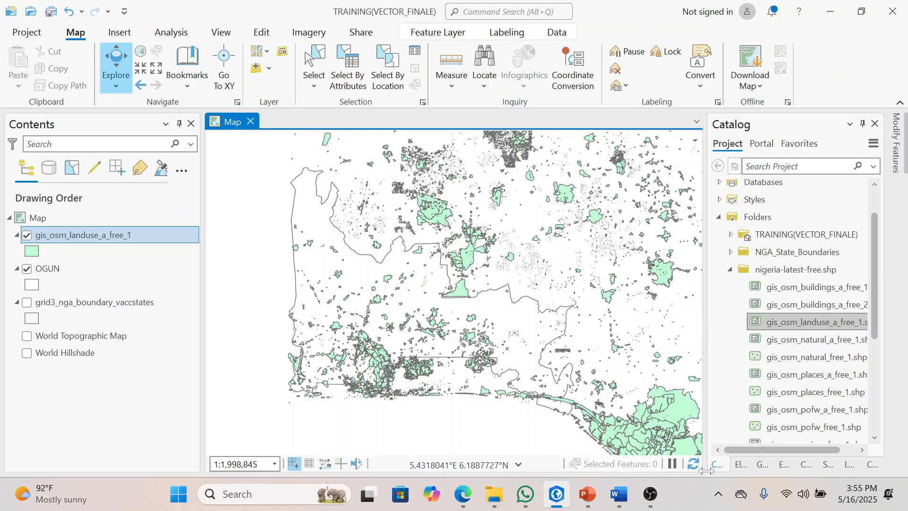
Step: Search the geoprocessing tools for CLIP and open the Clip tool from Analysis Tools
left_click(762, 464)
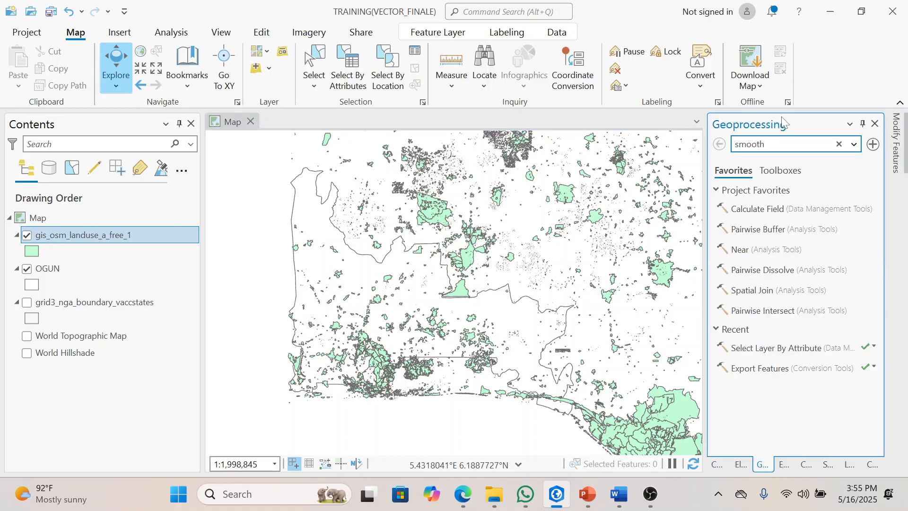
type("CLIP")
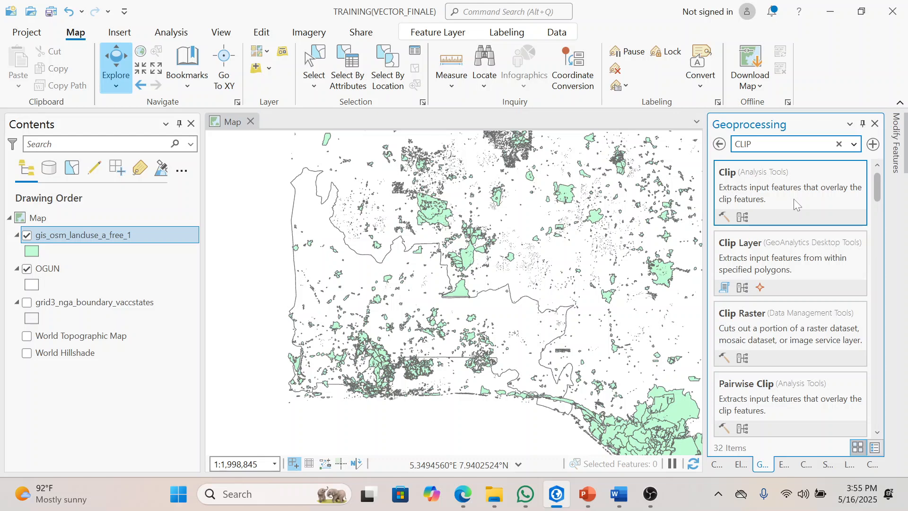
left_click(793, 199)
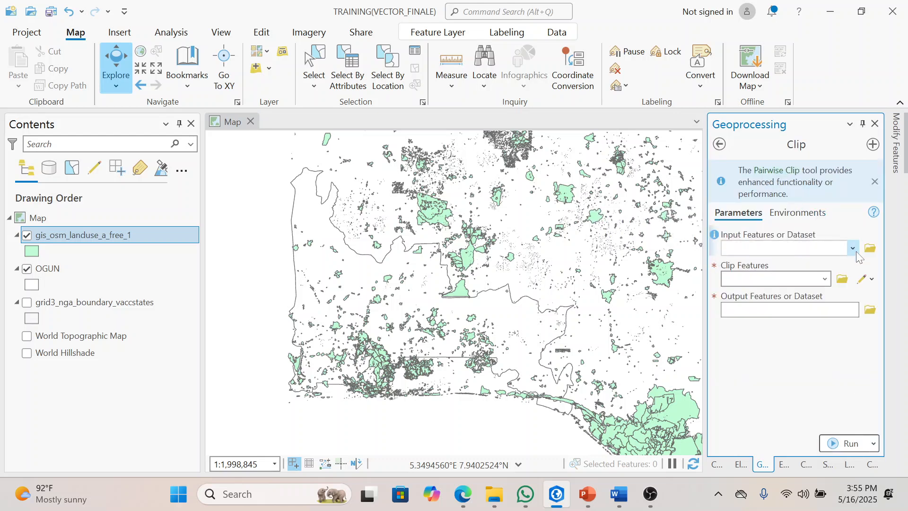
Step: Set gis_osm_landuse_a_free_1 as the Clip tool's input features and OGUN as its clip features
left_click(853, 247)
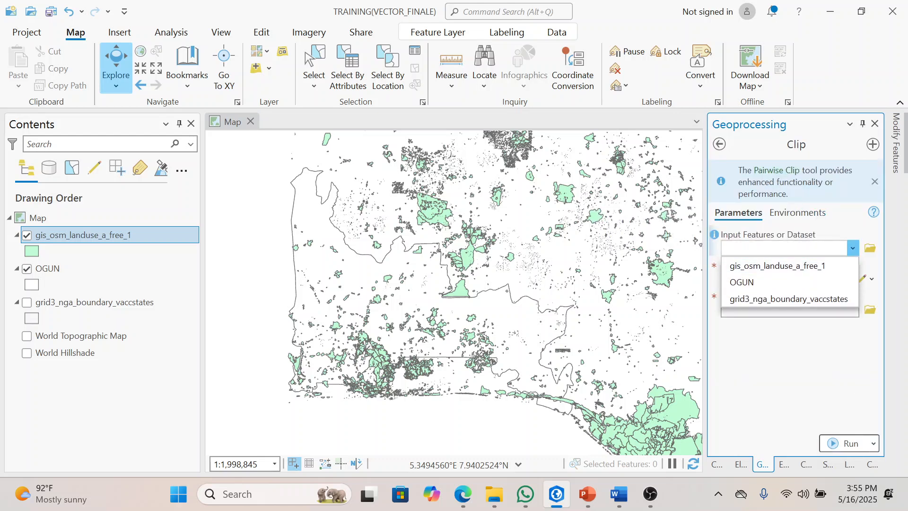
left_click(841, 231)
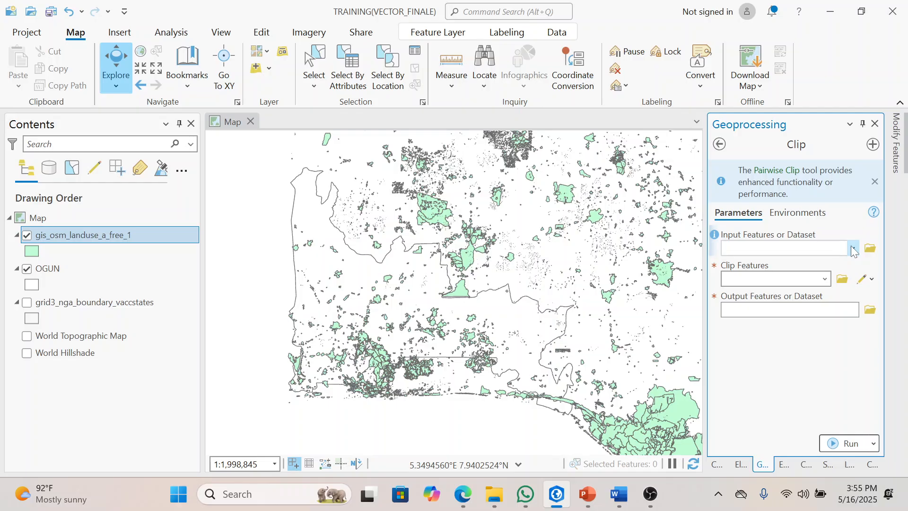
left_click(852, 248)
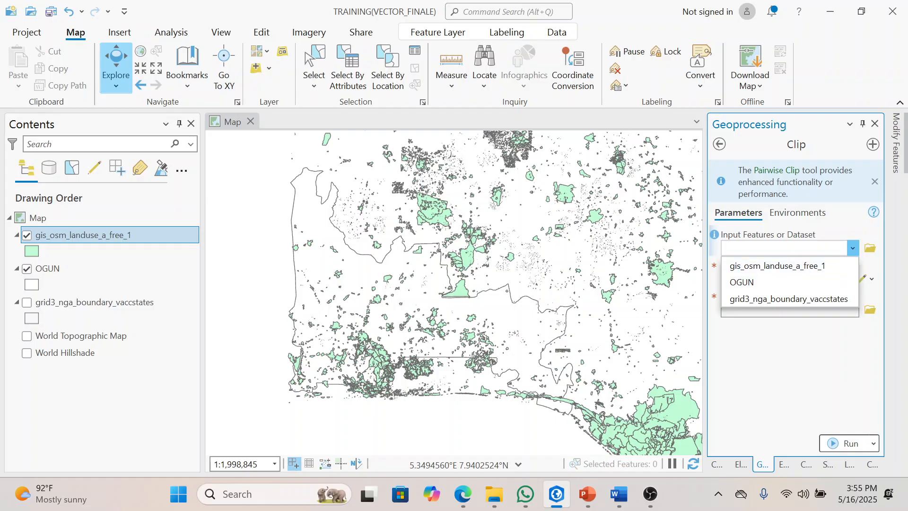
left_click(850, 251)
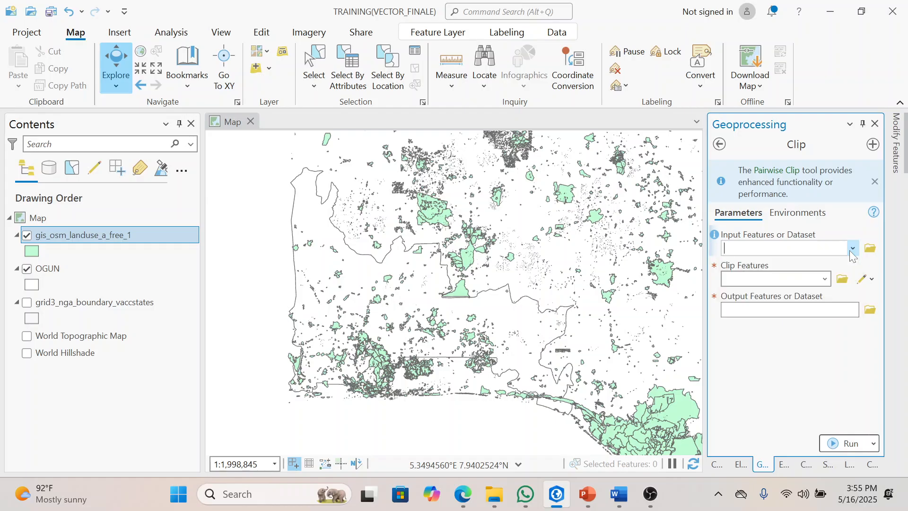
left_click(852, 249)
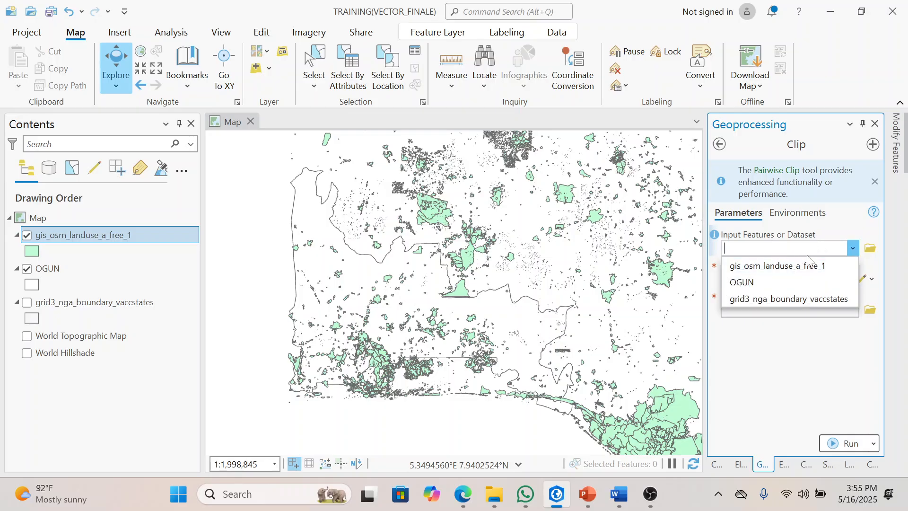
left_click(799, 265)
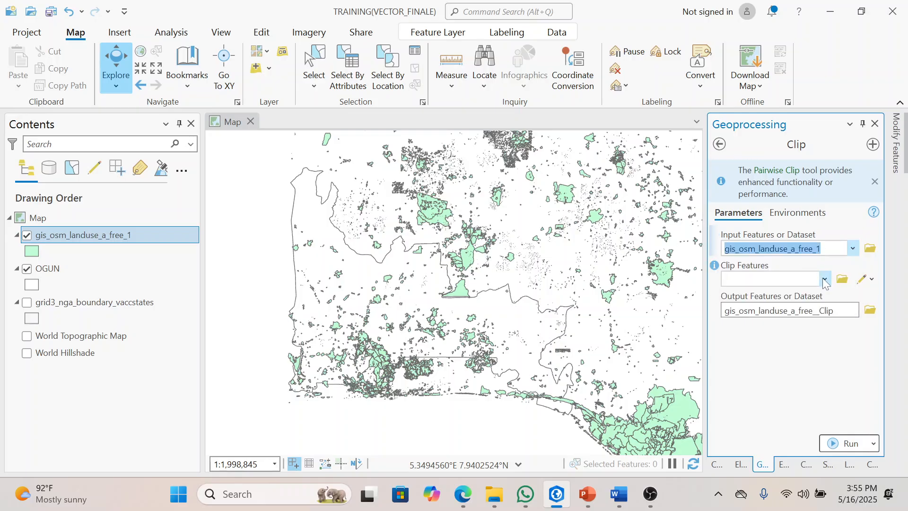
left_click(823, 279)
left_click(755, 312)
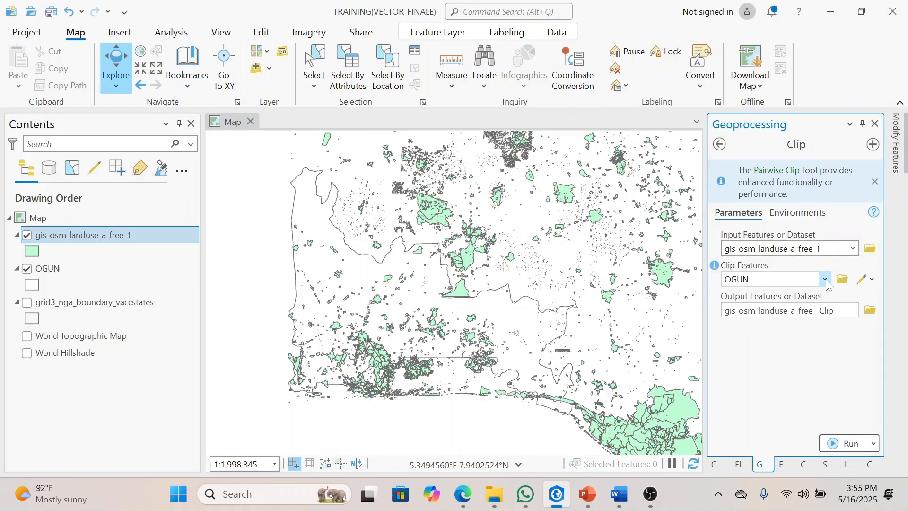
Step: Save the clip output as LANDUSE in the TRAINING(VECTOR_FINALE) folder and run the tool
left_click(869, 310)
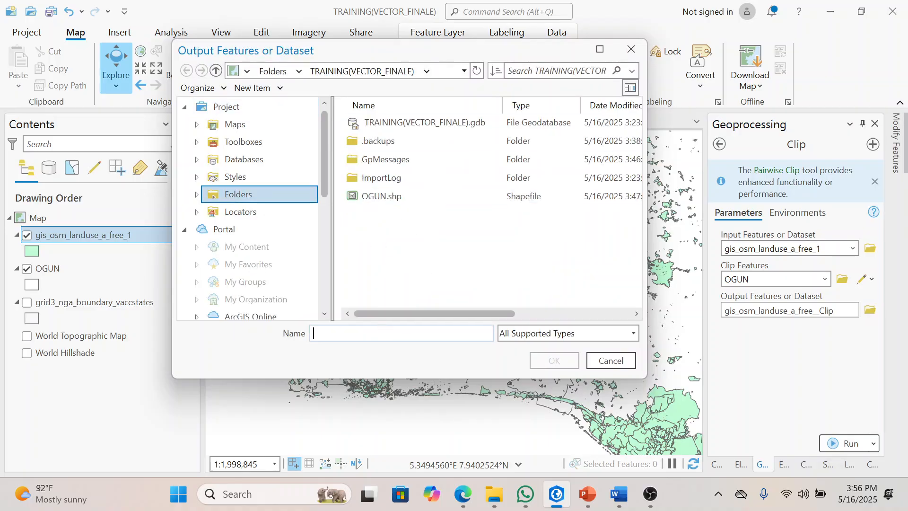
type("RO")
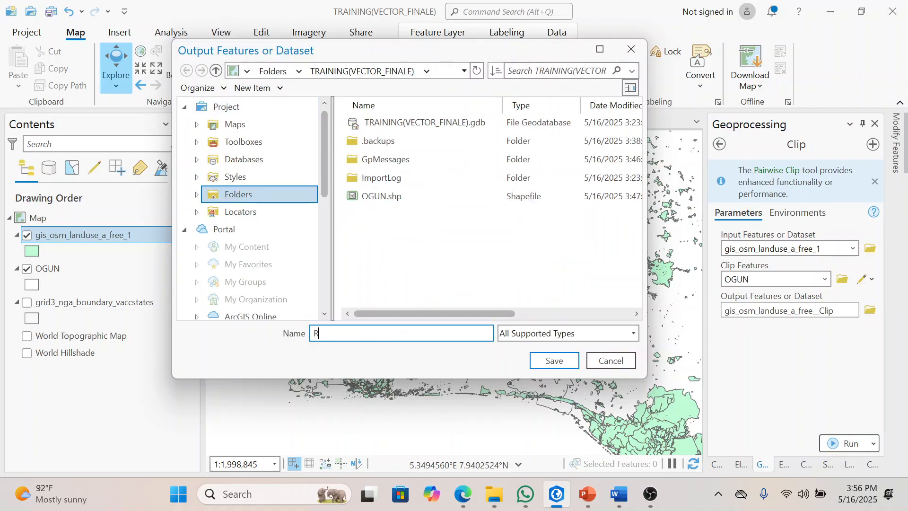
key("BackSpace")
key("BackSpace")
type("LA")
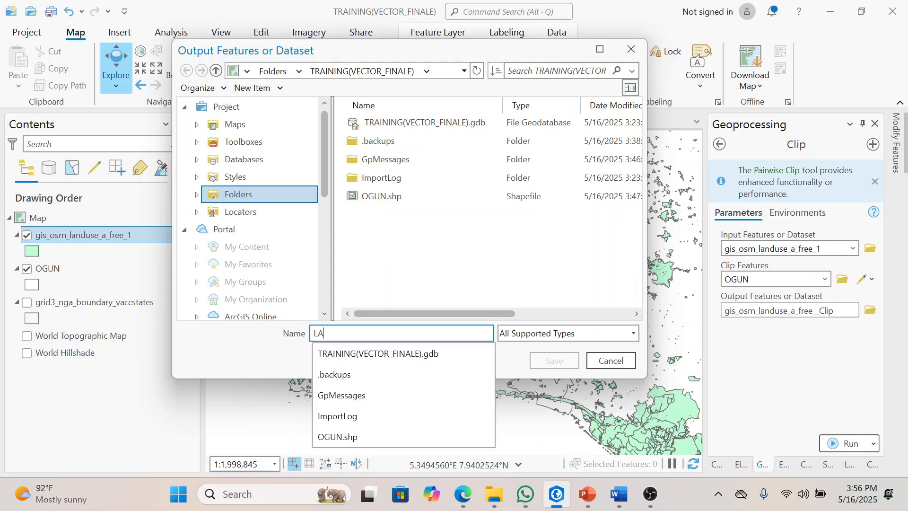
type("NDUSE")
key("Return")
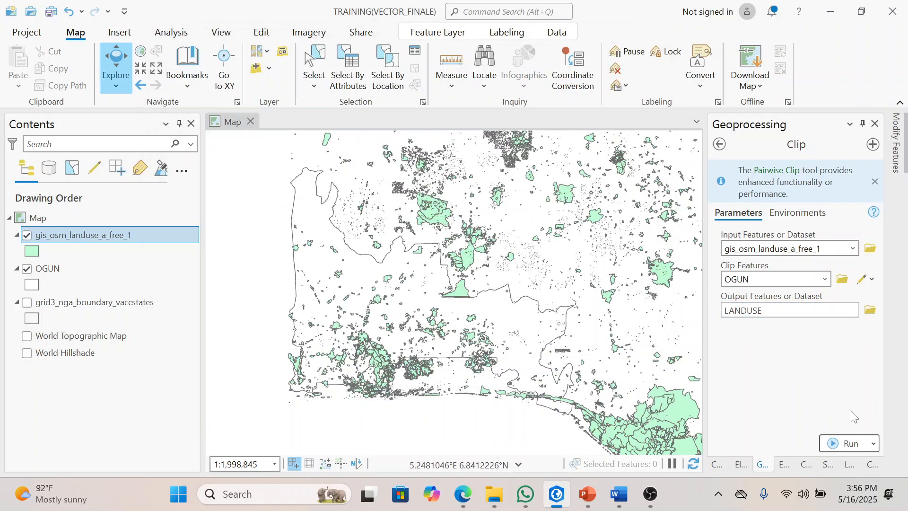
left_click(846, 443)
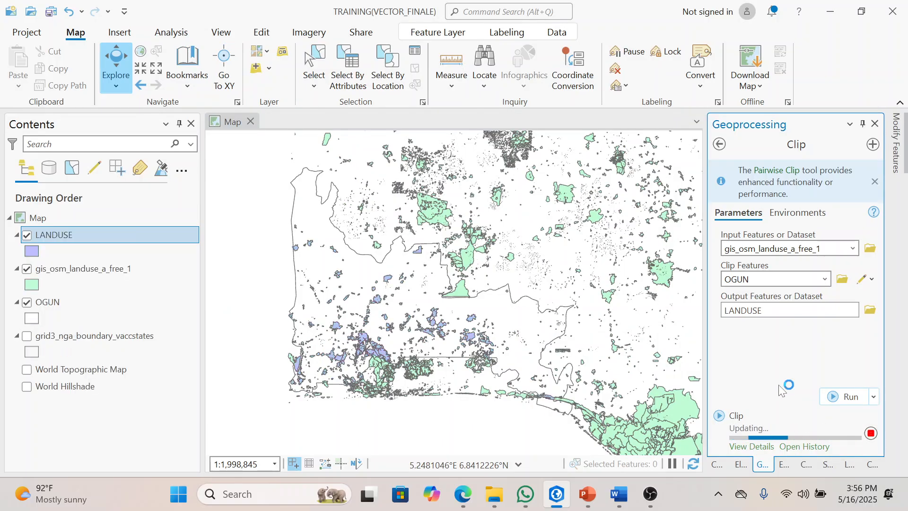
Step: Turn off the visibility of the original gis_osm_landuse_a_free_1 layer
left_click(28, 270)
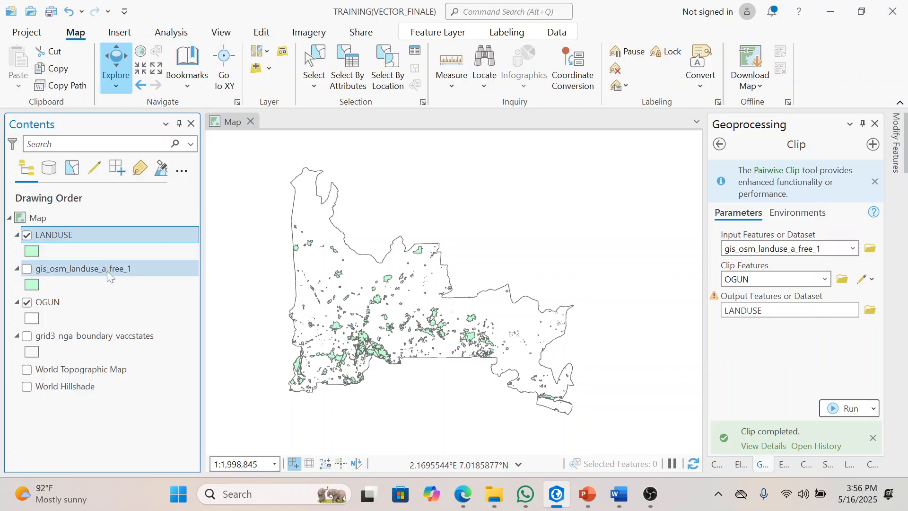
left_click_drag(408, 299, 419, 283)
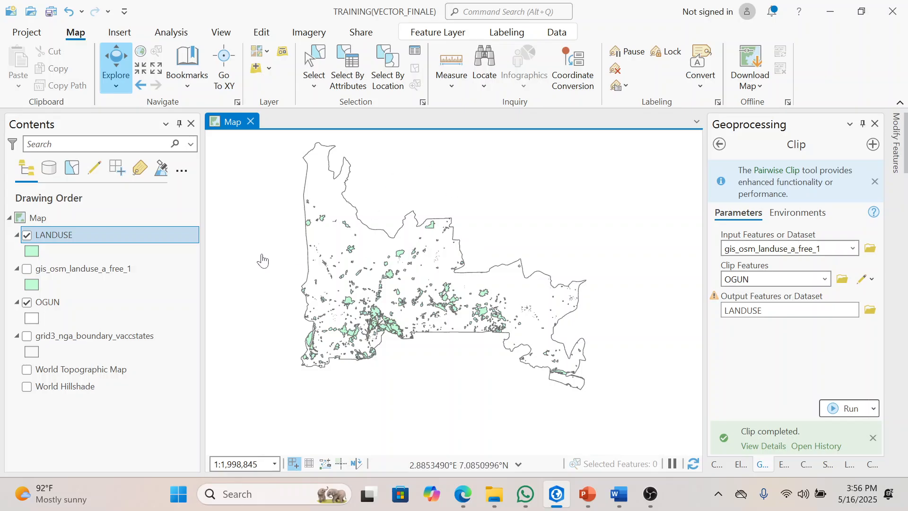
Step: Remove the original gis_osm_landuse_a_free_1 layer from the map
left_click(118, 268)
right_click(118, 268)
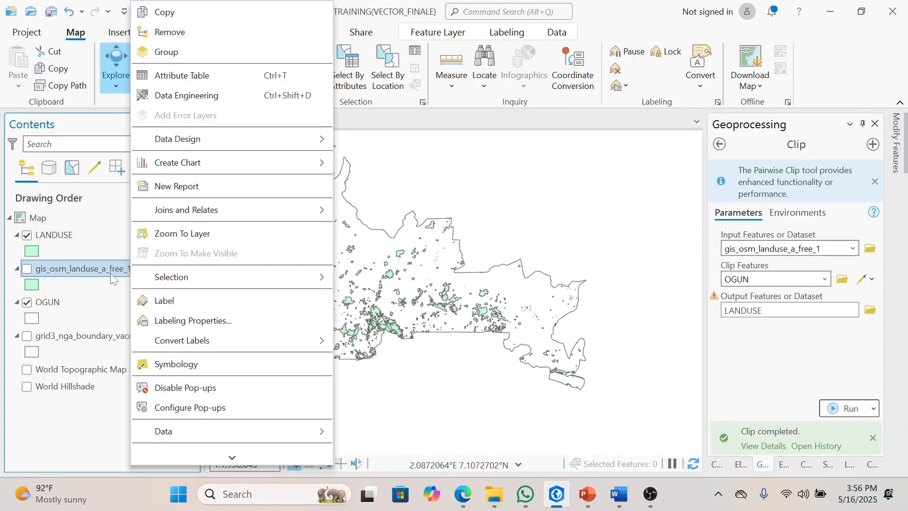
left_click(198, 33)
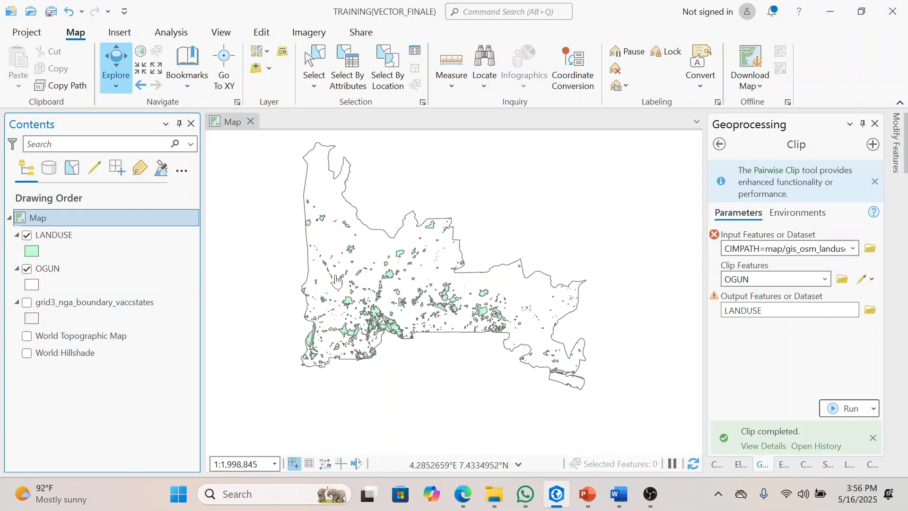
left_click_drag(485, 296, 472, 319)
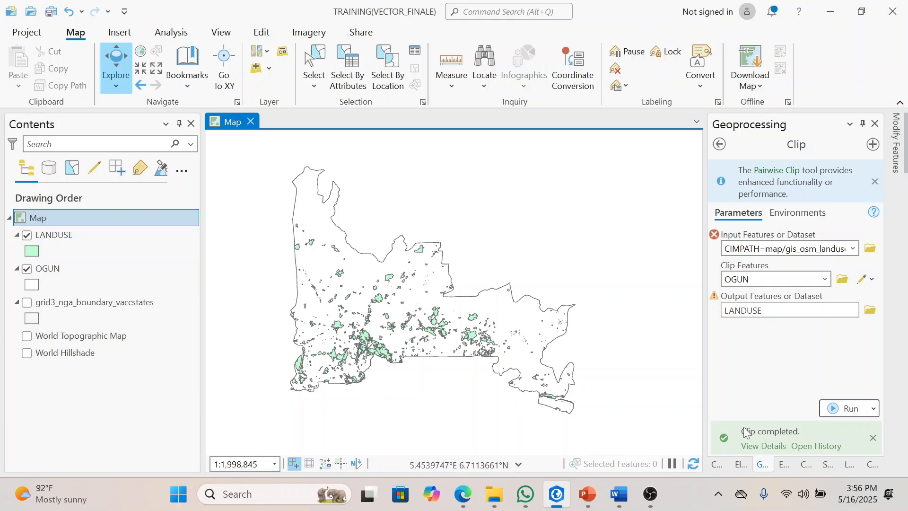
Step: Add the gis_osm_places_free_1.shp point shapefile from the nigeria-latest-free.shp folder to the map
left_click(724, 464)
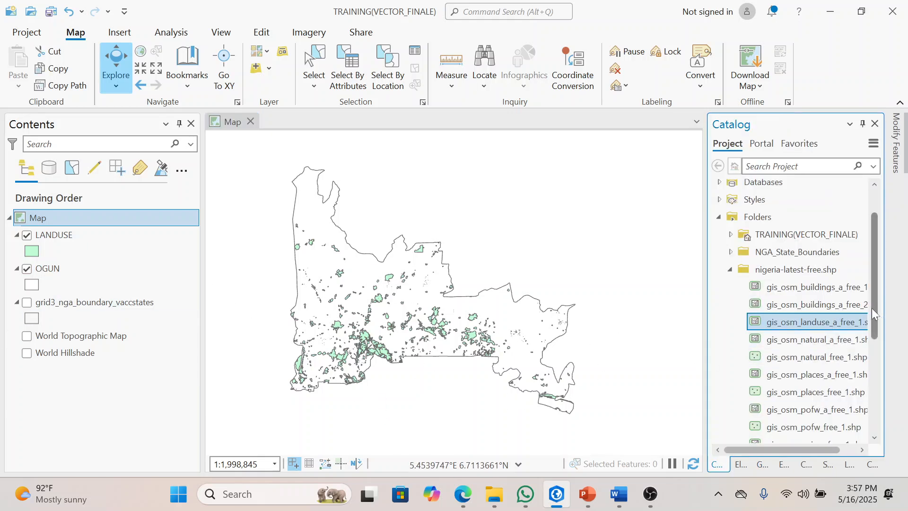
scroll(872, 331, "down", 2)
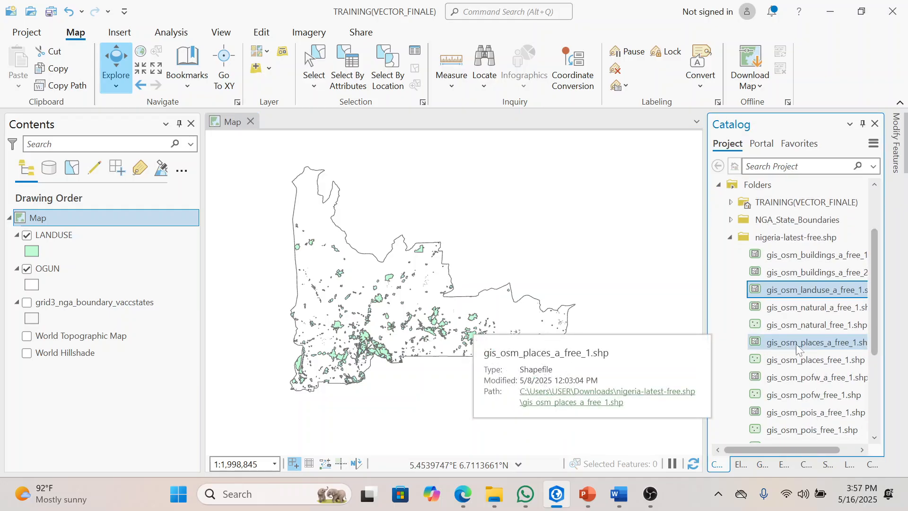
left_click_drag(873, 327, 874, 345)
scroll(875, 342, "down", 2)
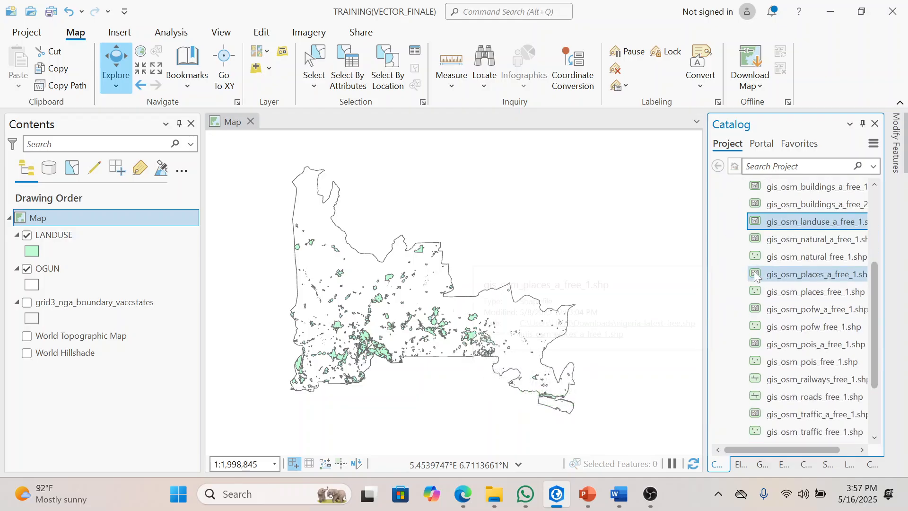
mouse_move(754, 277)
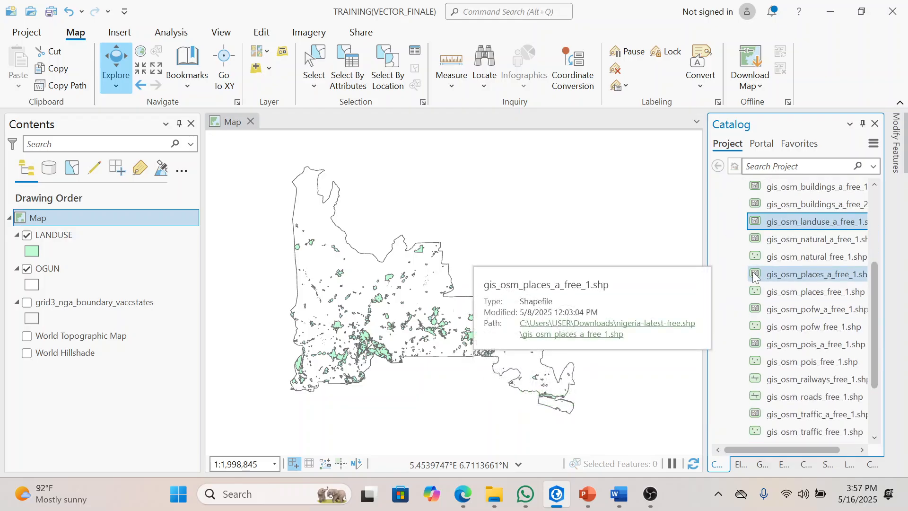
mouse_move(754, 293)
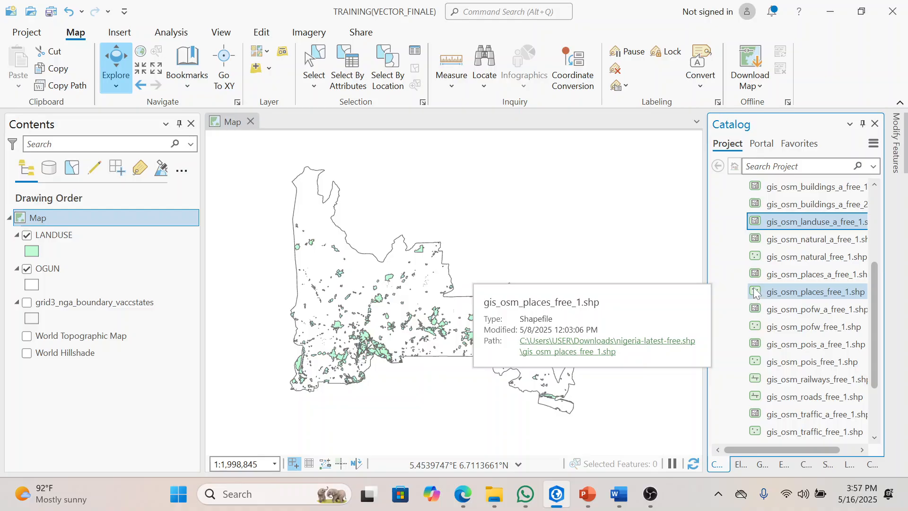
left_click(819, 292)
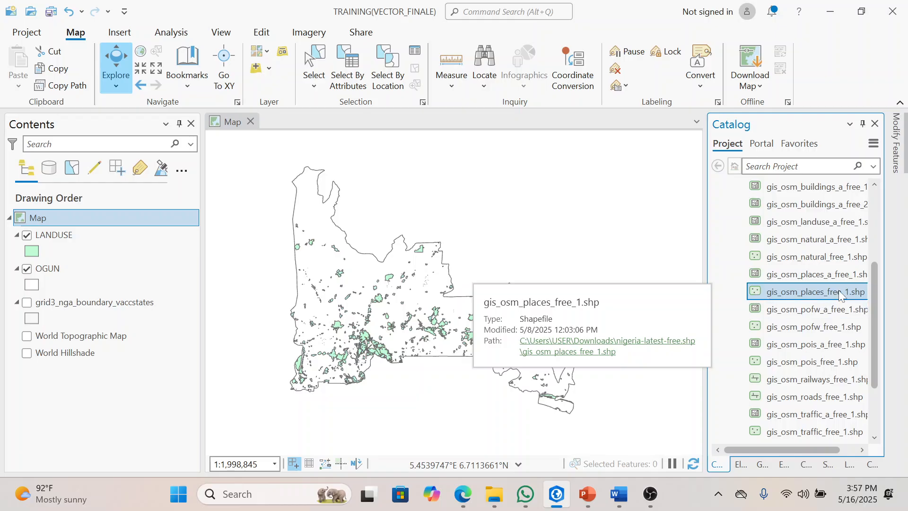
left_click_drag(838, 291, 676, 254)
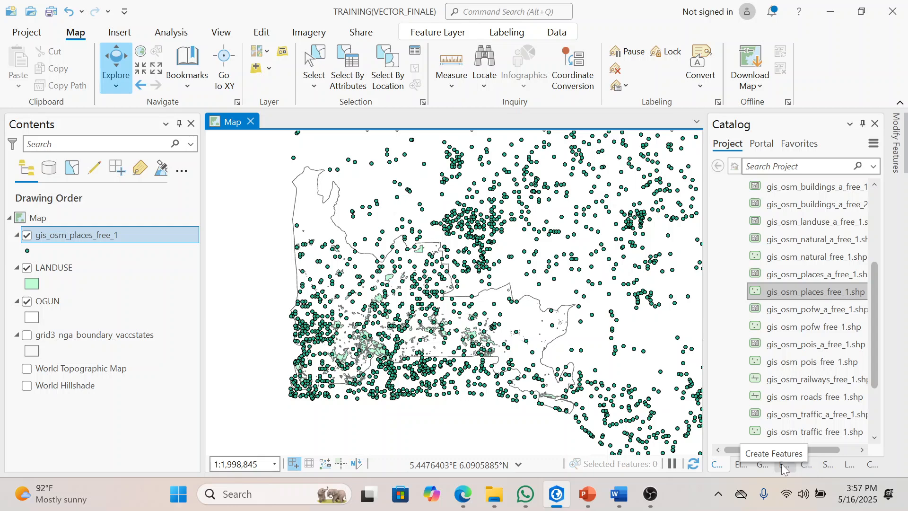
Step: Clip gis_osm_places_free_1 to OGUN, saving the output as PLACES in the TRAINING(VECTOR_FINALE) folder
left_click(760, 466)
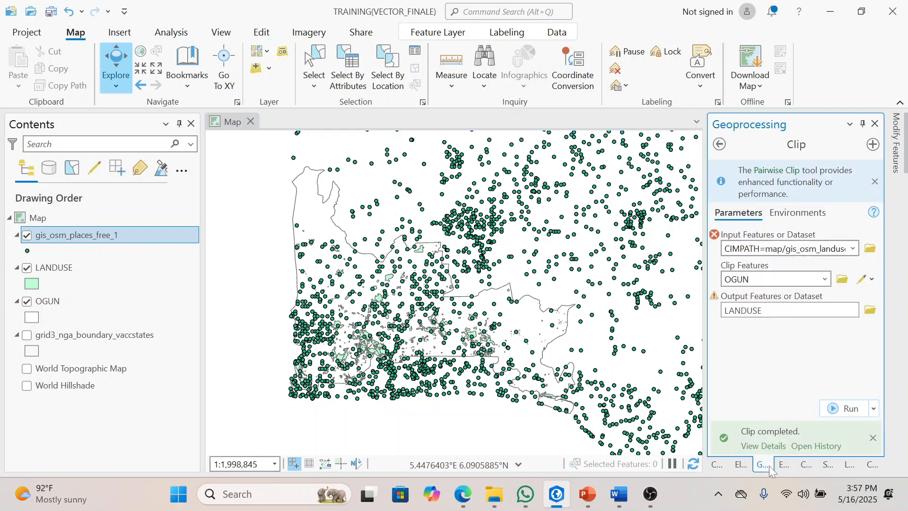
left_click(853, 248)
left_click(789, 267)
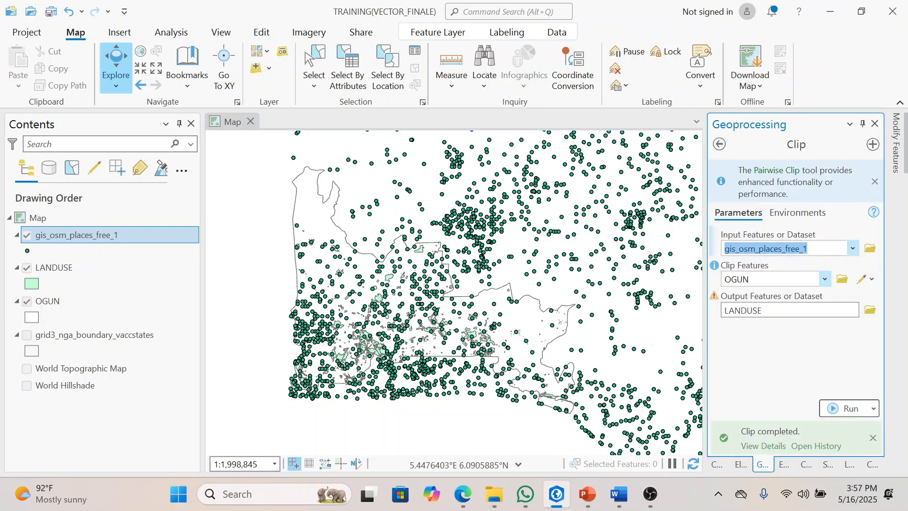
left_click(794, 310)
key("BackSpace")
key("BackSpace")
key("BackSpace")
key("BackSpace")
key("BackSpace")
key("BackSpace")
key("BackSpace")
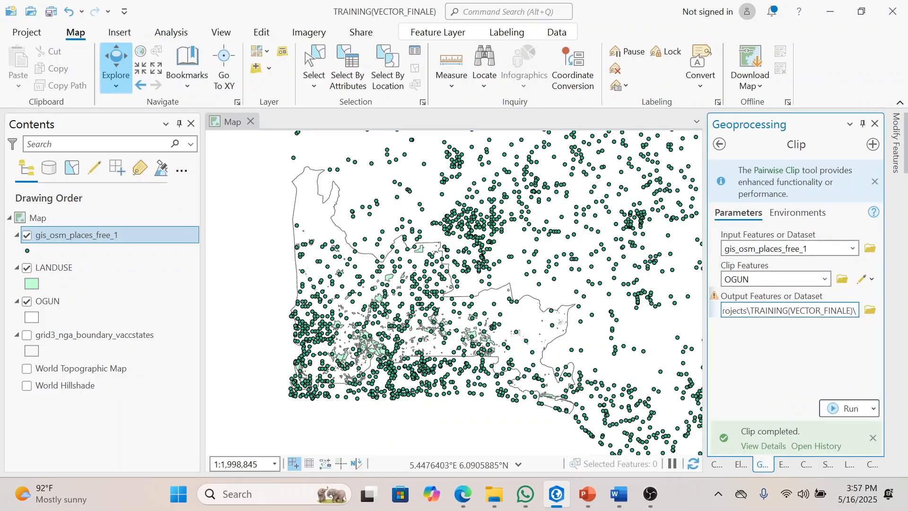
type("PLACES")
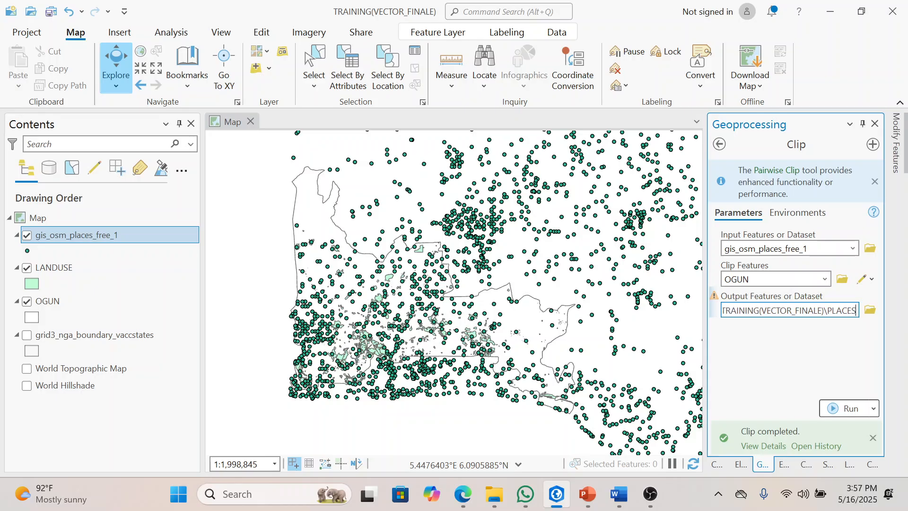
left_click(855, 362)
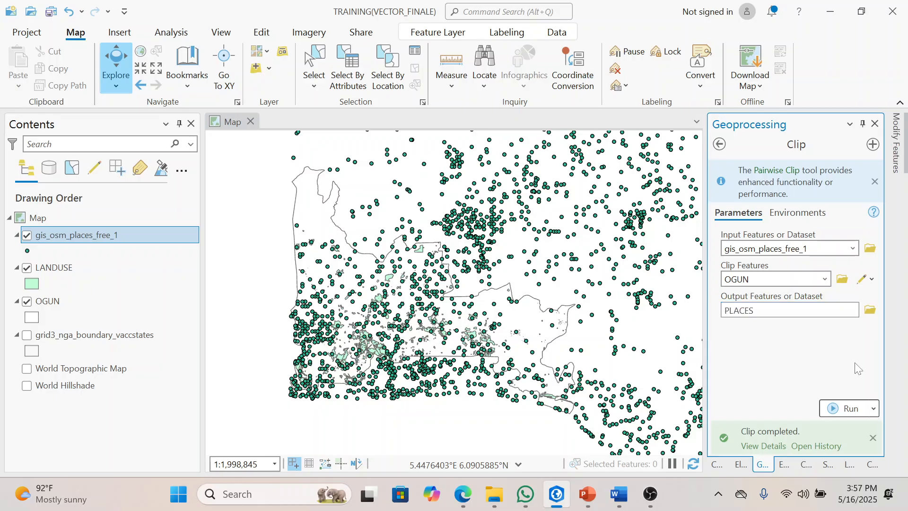
left_click(844, 407)
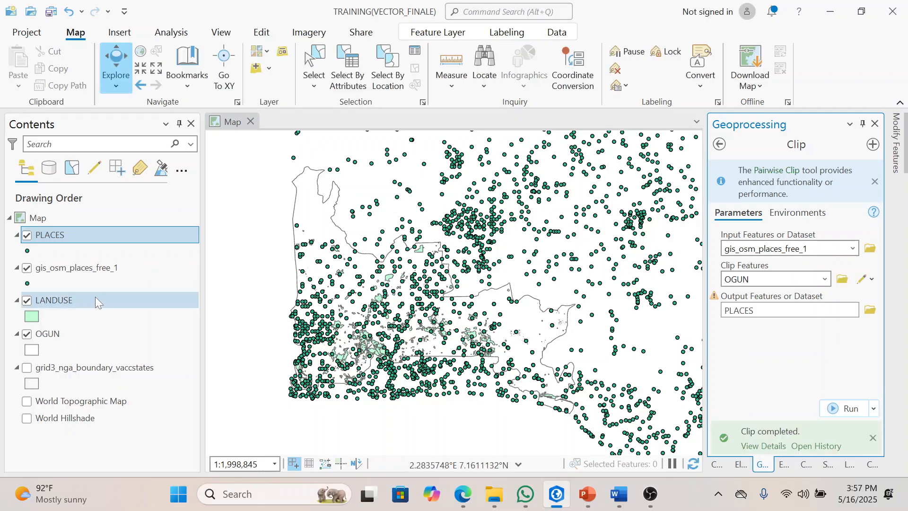
Step: Remove the original gis_osm_places_free_1 layer from the map
left_click(106, 266)
right_click(106, 267)
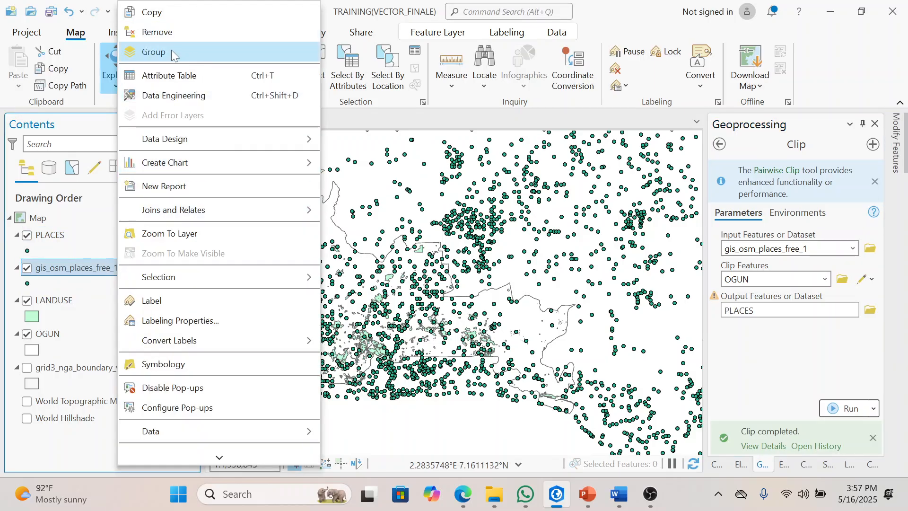
left_click(176, 33)
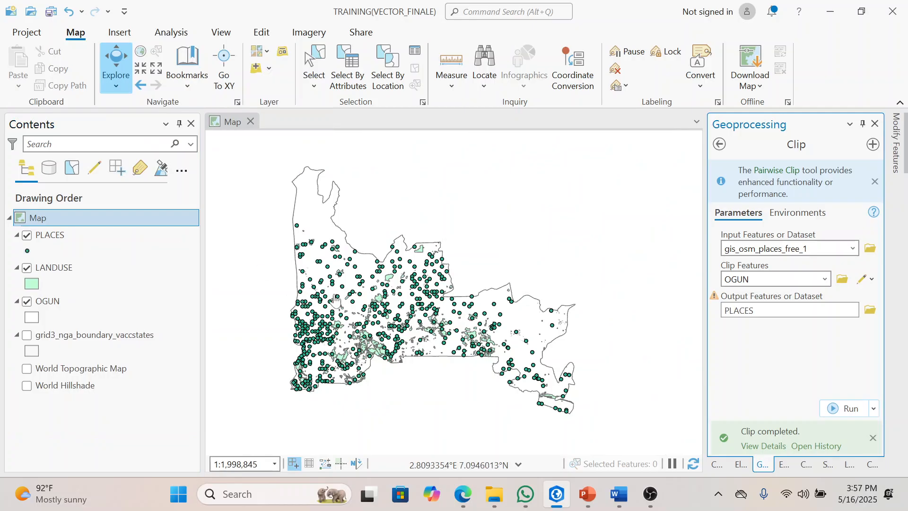
left_click_drag(428, 293, 443, 269)
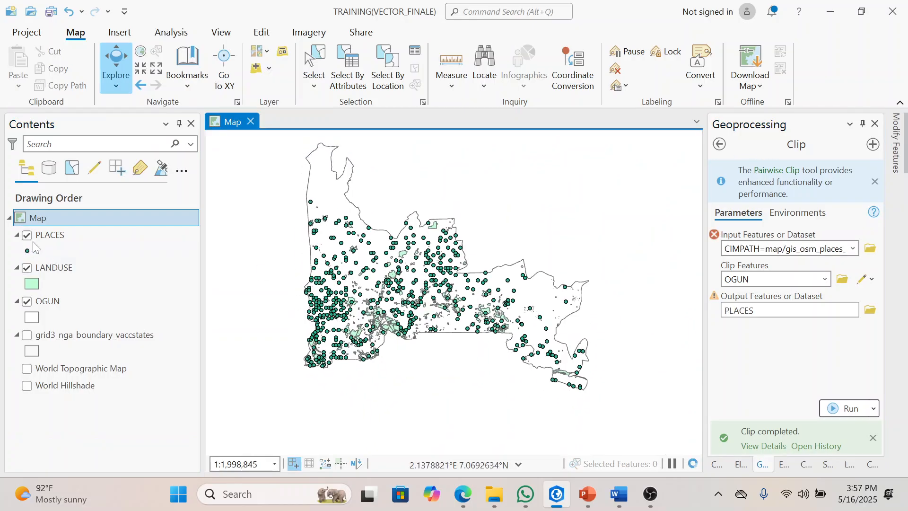
Step: Collapse the legends of the PLACES and LANDUSE layers
left_click(17, 235)
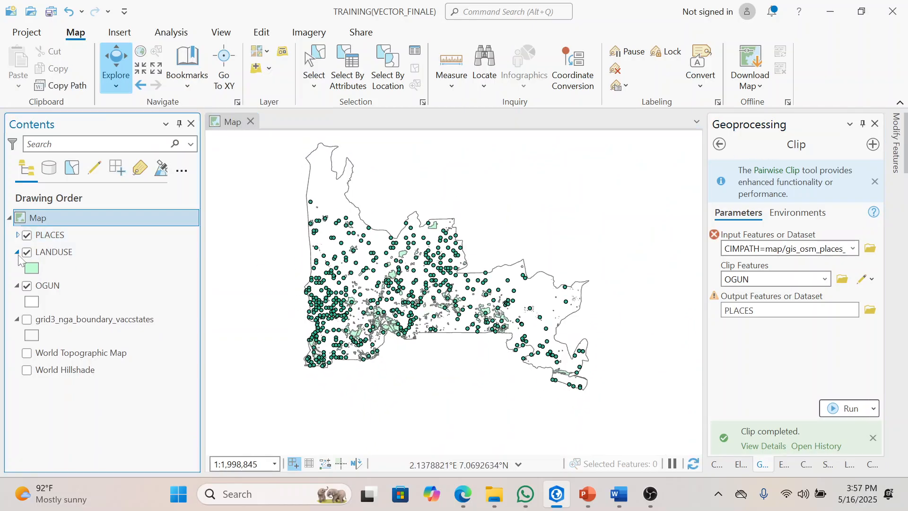
left_click(22, 255)
left_click(17, 253)
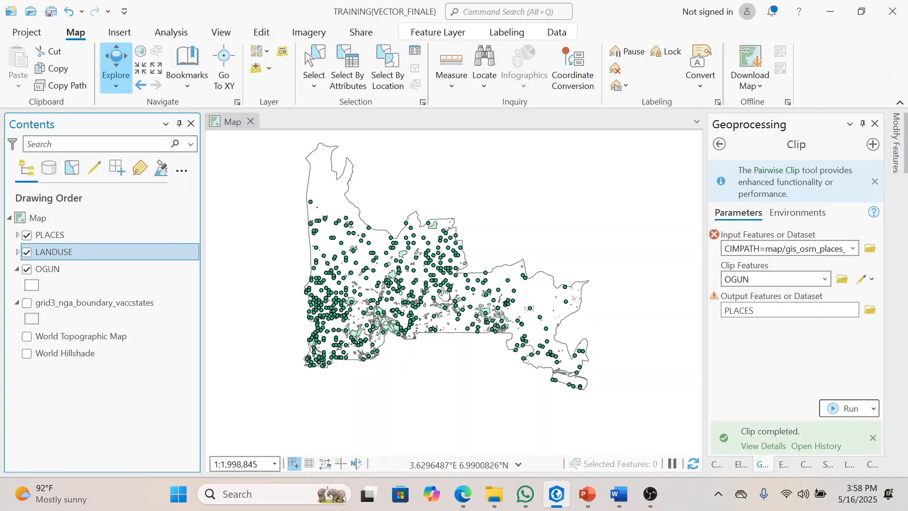
Step: Hide the LANDUSE and PLACES layers and show them again to inspect the clipped data within Ogun
left_click(27, 253)
left_click(28, 237)
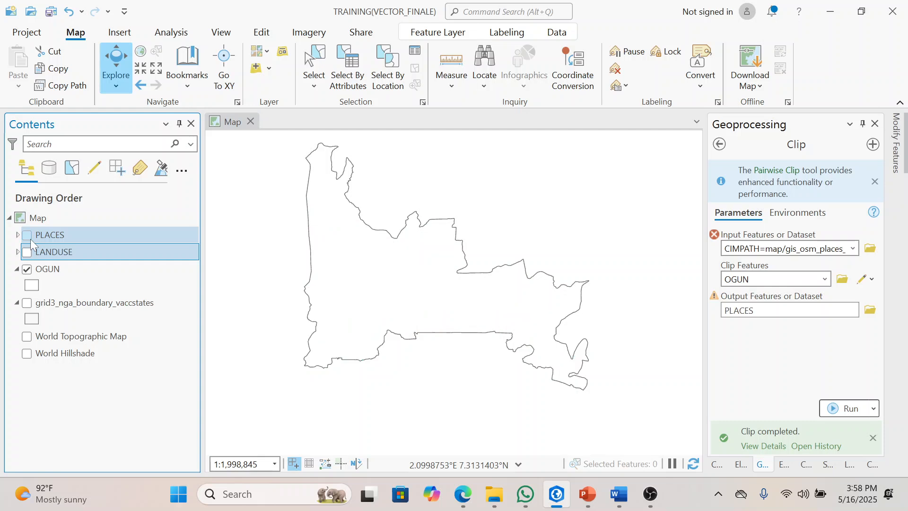
left_click(27, 252)
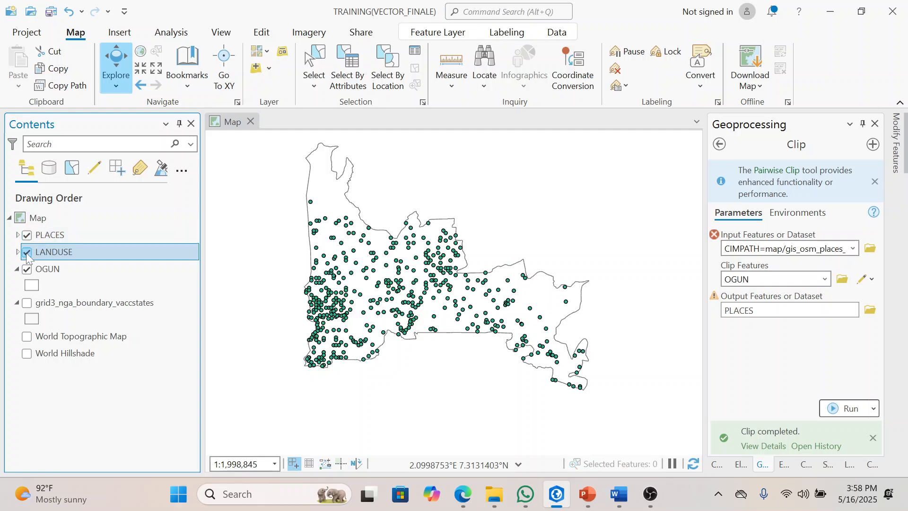
Step: Add the gis_osm_pois_free_1.shp point shapefile from the nigeria-latest-free.shp folder to the map
left_click(719, 463)
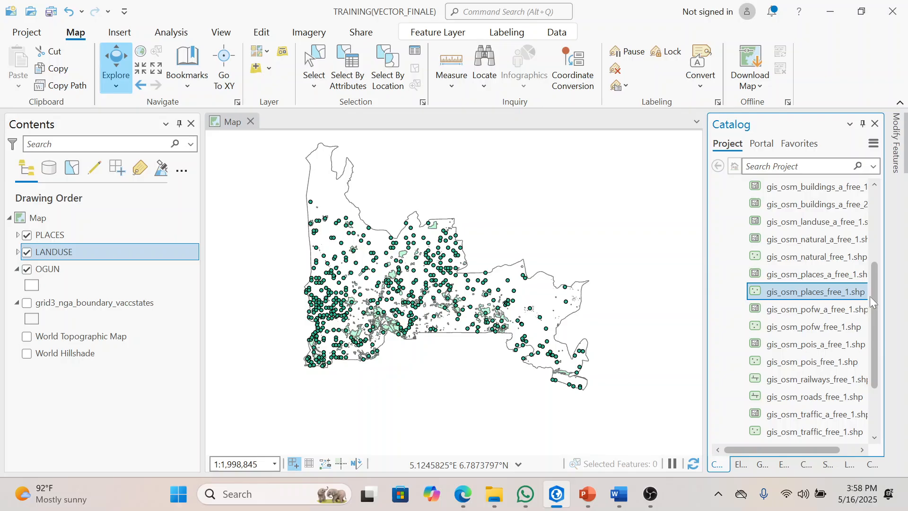
left_click_drag(873, 306, 873, 342)
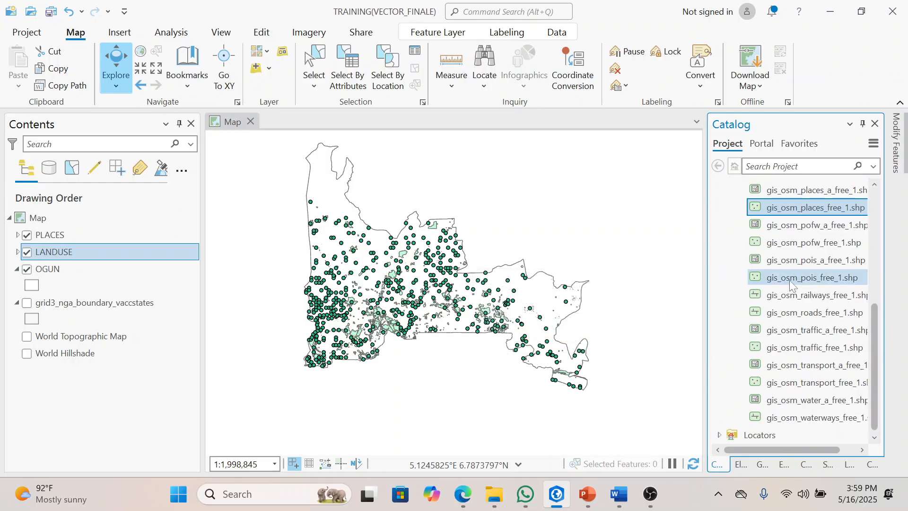
left_click(790, 279)
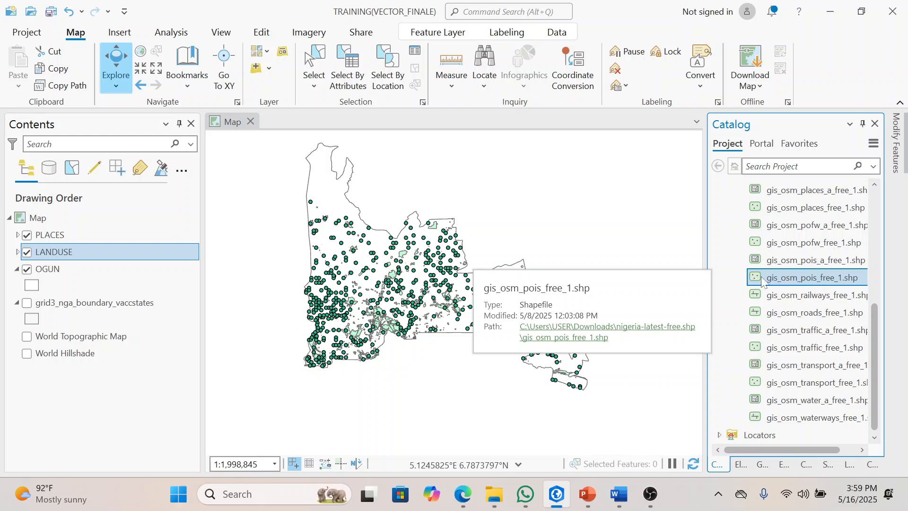
left_click_drag(819, 277, 658, 274)
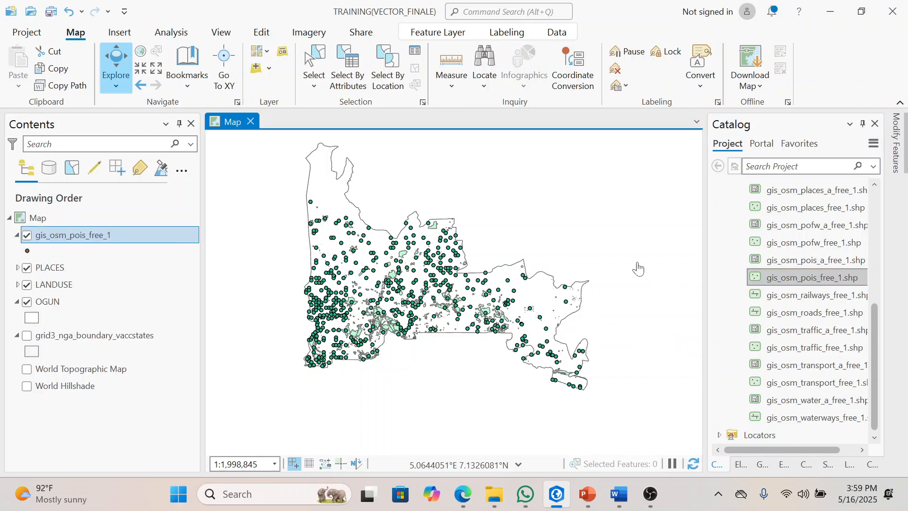
Step: Turn off the visibility of the PLACES and LANDUSE layers
left_click(27, 268)
left_click(27, 285)
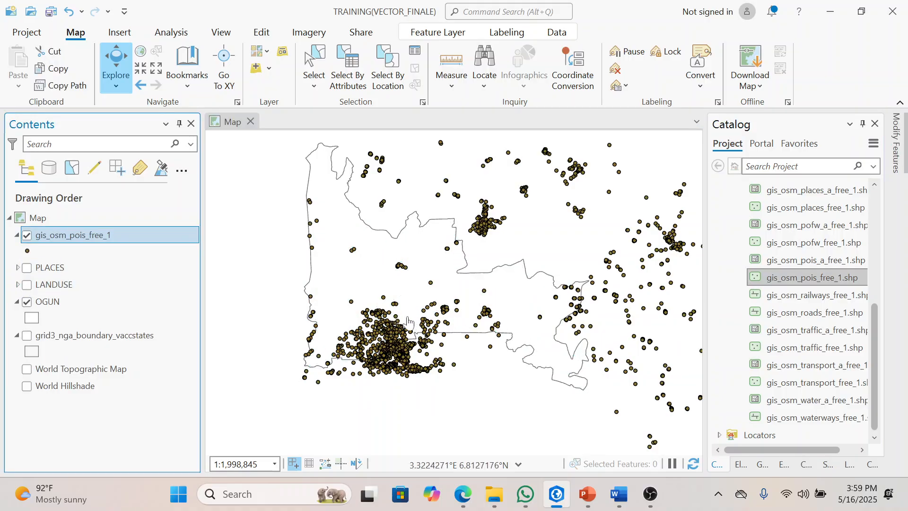
left_click_drag(453, 312, 449, 301)
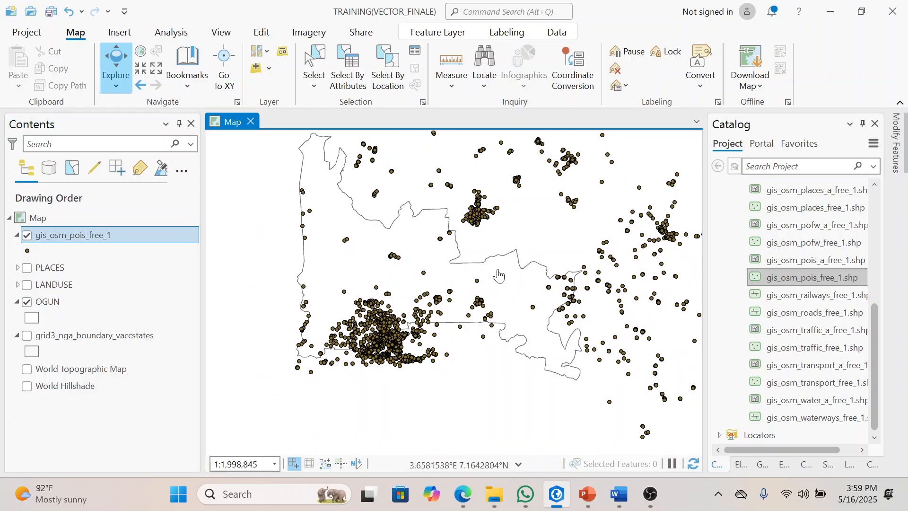
Step: Clip gis_osm_pois_free_1 to OGUN, saving the output as POIS in the TRAINING(VECTOR_FINALE) folder
left_click(773, 470)
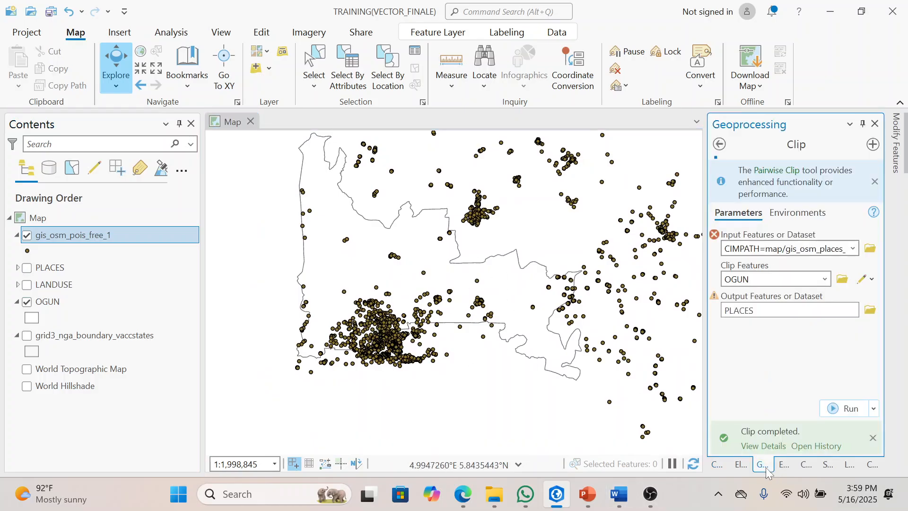
left_click(853, 250)
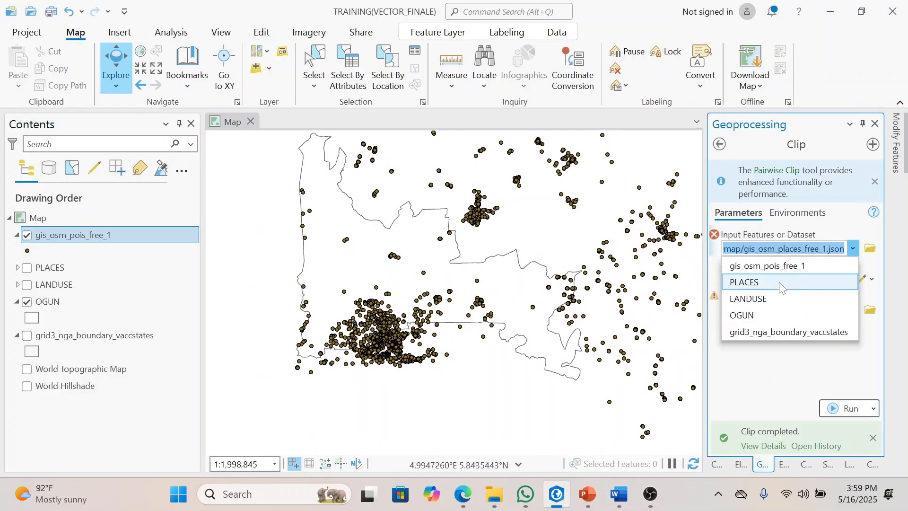
left_click(778, 268)
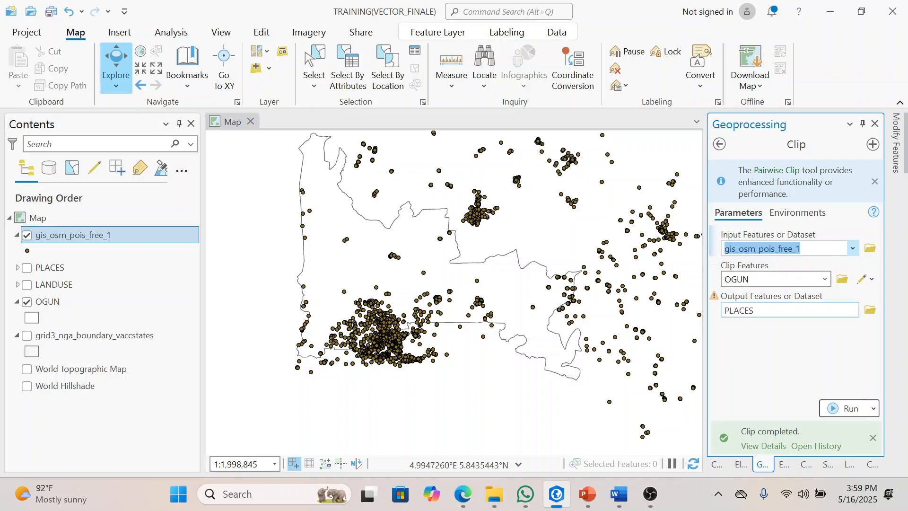
left_click(788, 310)
key("BackSpace")
key("BackSpace")
key("BackSpace")
key("BackSpace")
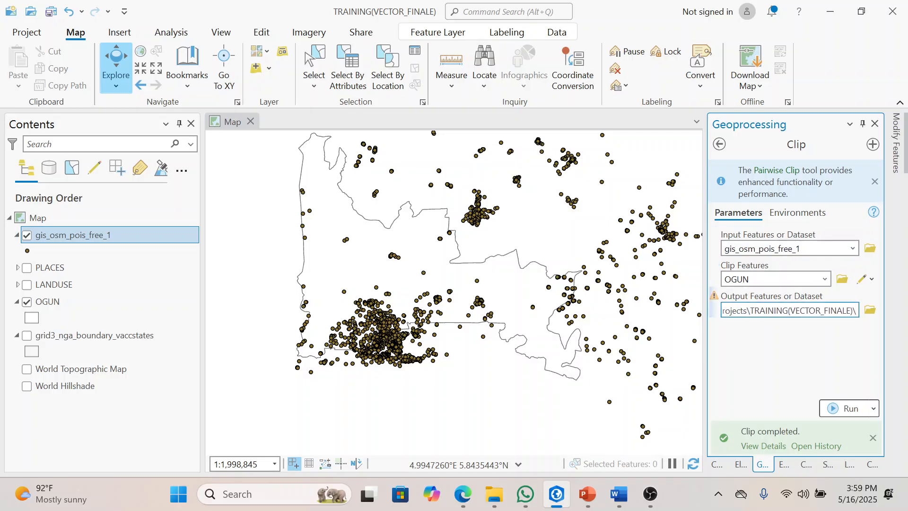
type("POIS")
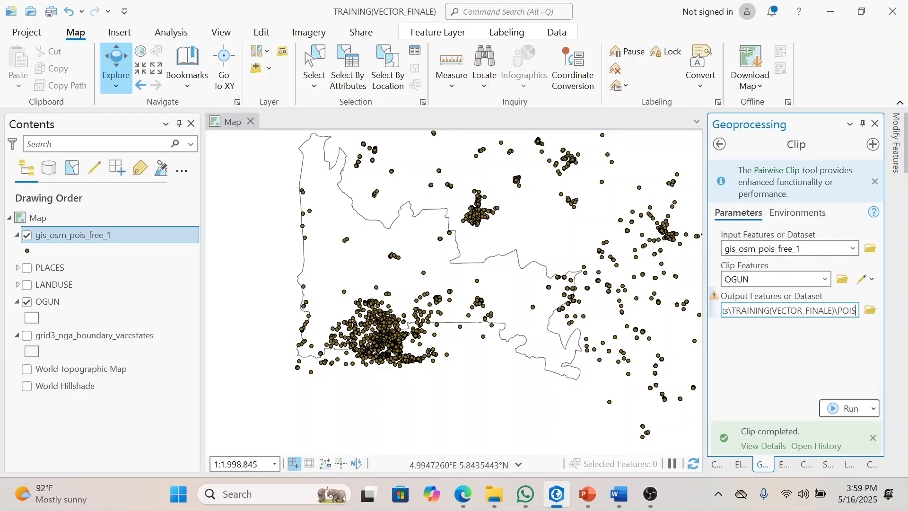
left_click(841, 384)
left_click(843, 409)
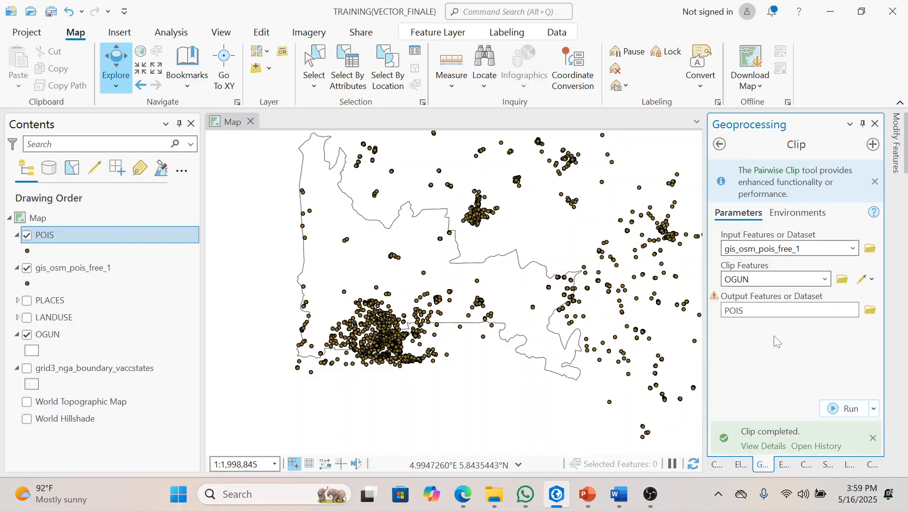
Step: Remove the original gis_osm_pois_free_1 layer from the map, keeping the clipped POIS layer
left_click(57, 267)
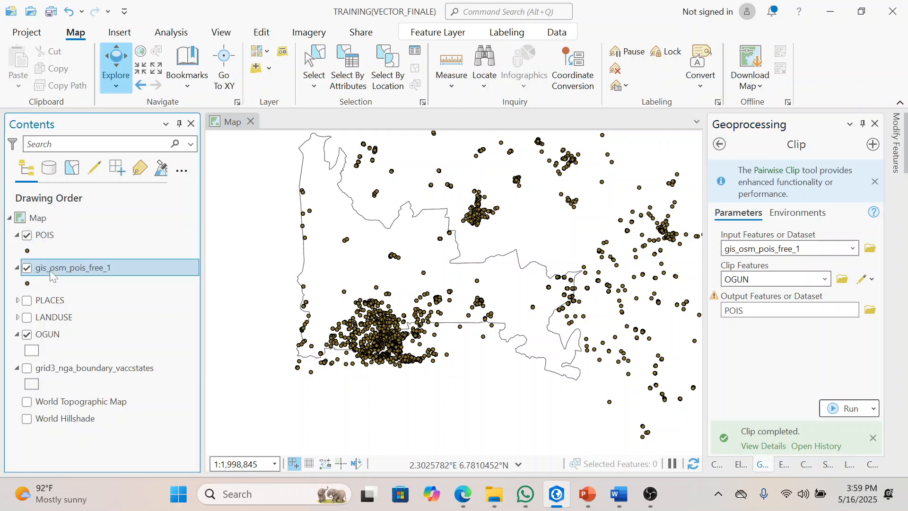
right_click(58, 267)
left_click(138, 33)
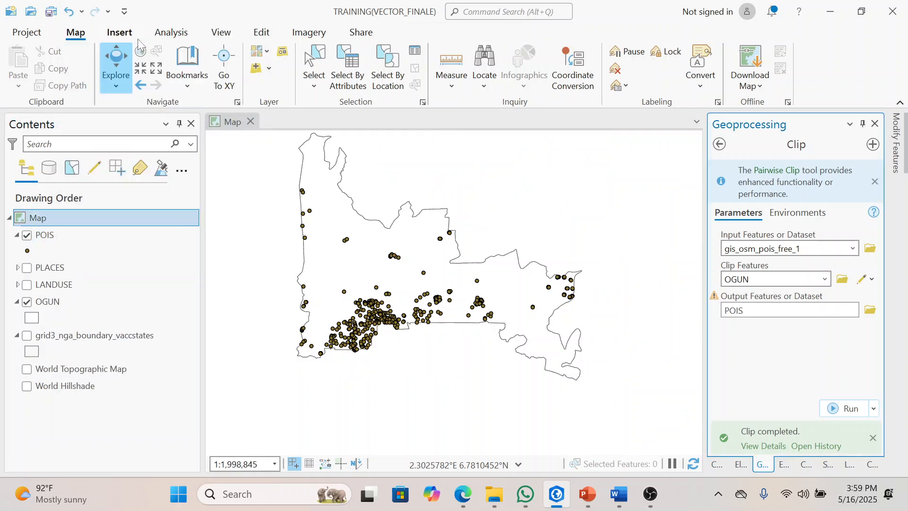
Step: Hide the POIS layer and collapse the legends of POIS, OGUN and grid3_nga_boundary_vaccstates
left_click(17, 235)
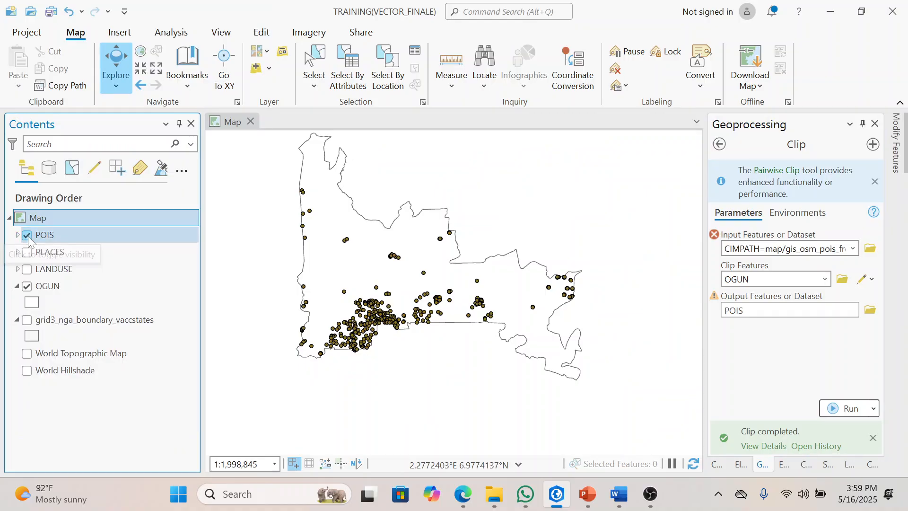
left_click(27, 236)
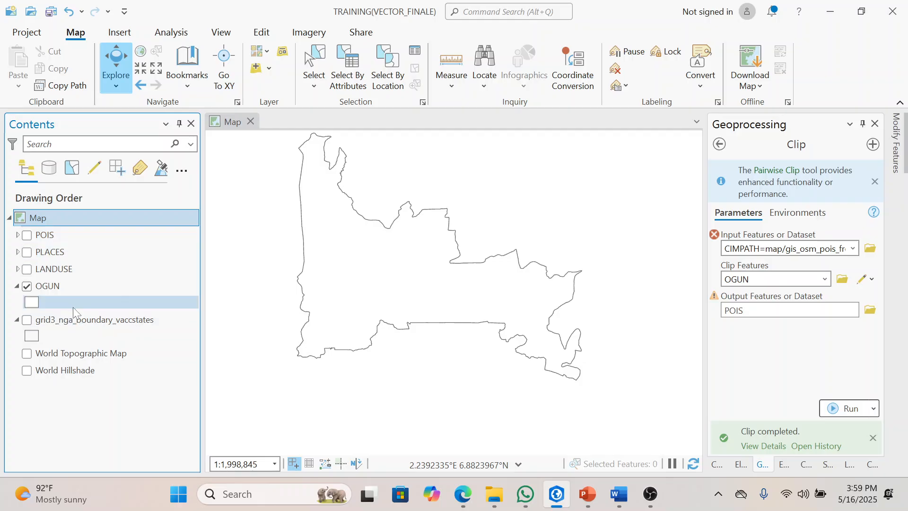
left_click(17, 286)
left_click(17, 303)
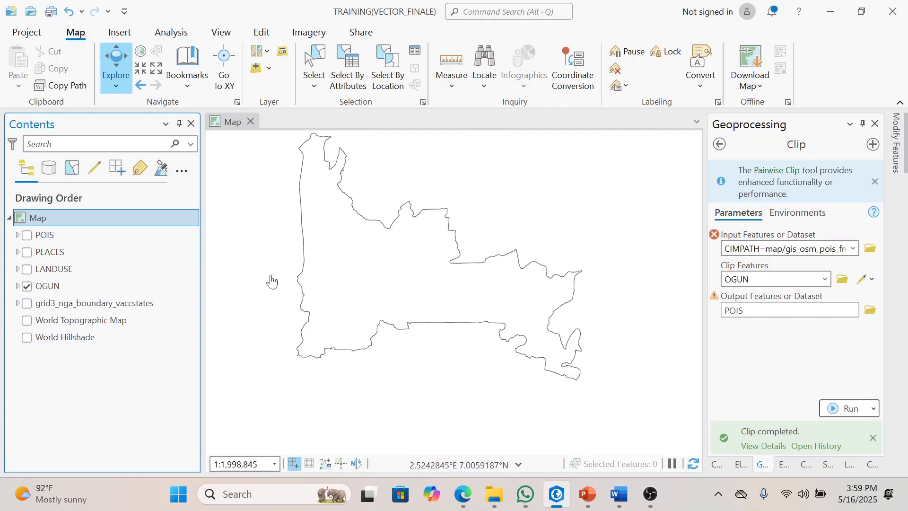
Step: Add the gis_osm_railways_free_1.shp line shapefile from the nigeria-latest-free.shp folder to the map
left_click(721, 462)
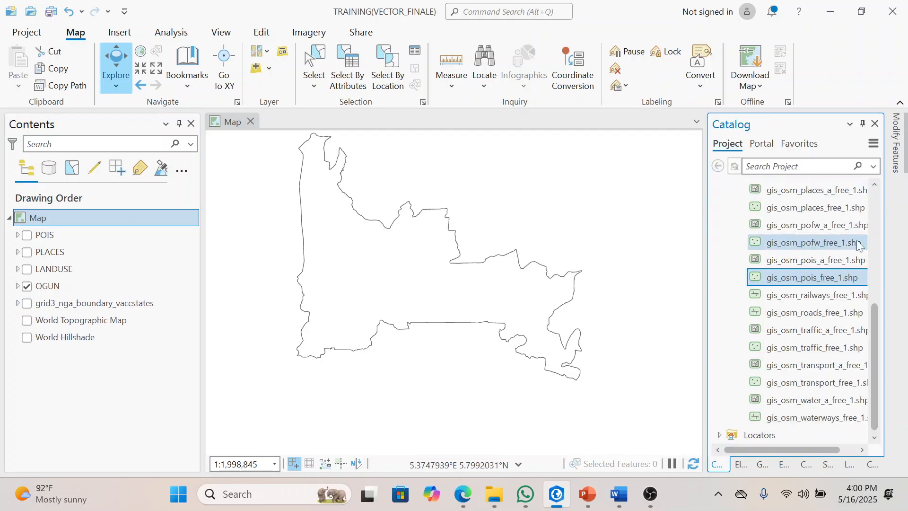
left_click(826, 296)
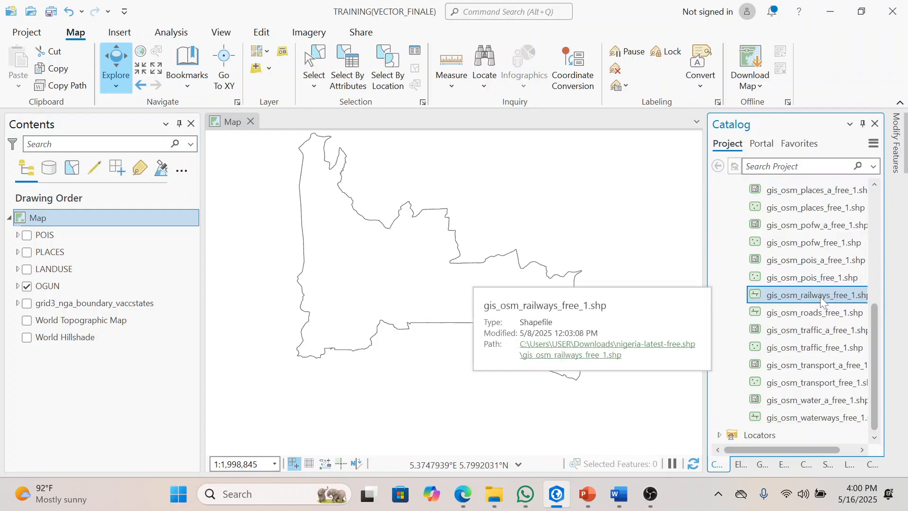
left_click_drag(820, 296, 625, 308)
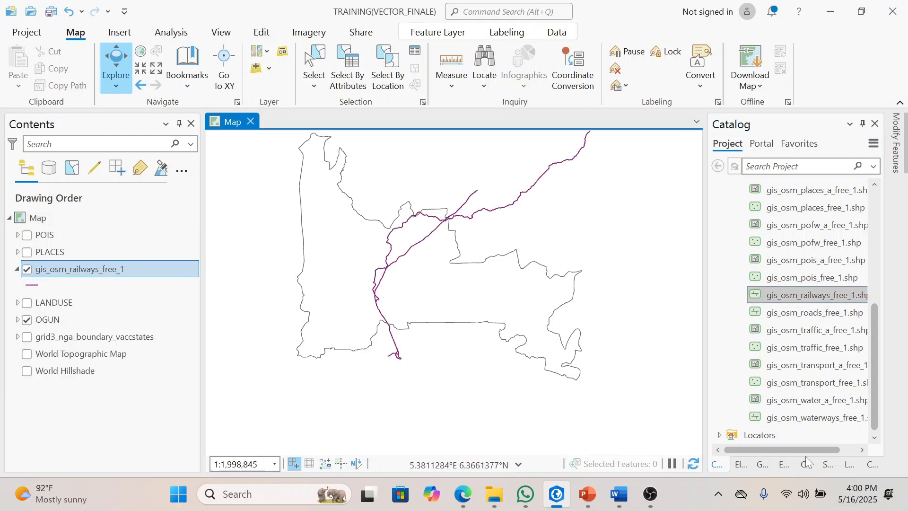
Step: Clip gis_osm_railways_free_1 to OGUN, saving the output as RAILWAY in the TRAINING(VECTOR_FINALE) folder
left_click(759, 465)
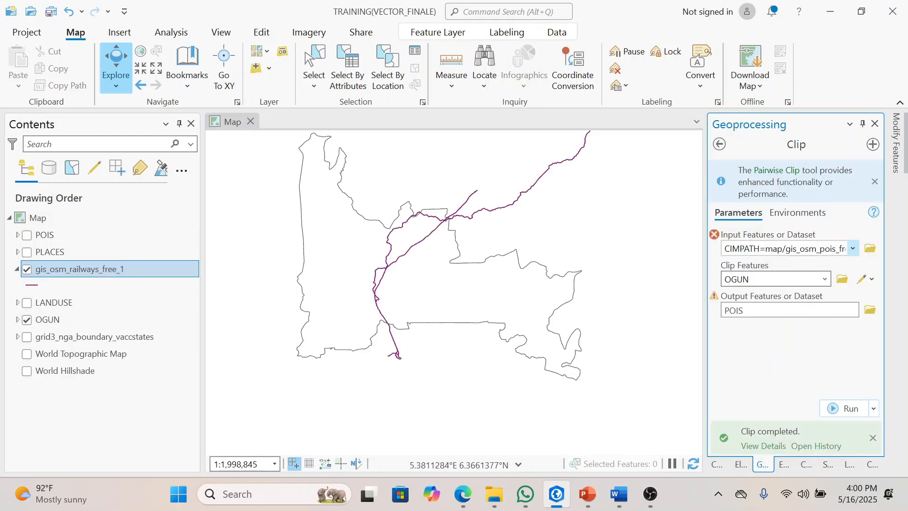
left_click(853, 249)
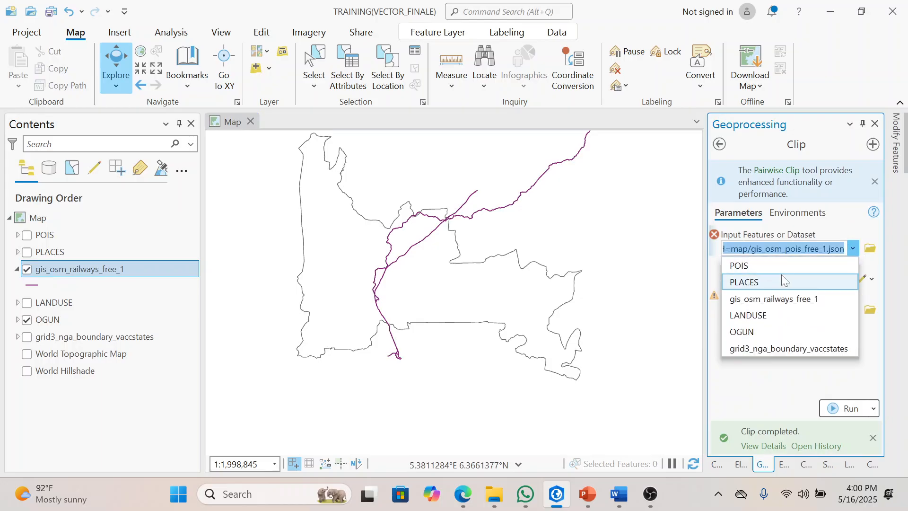
left_click(784, 302)
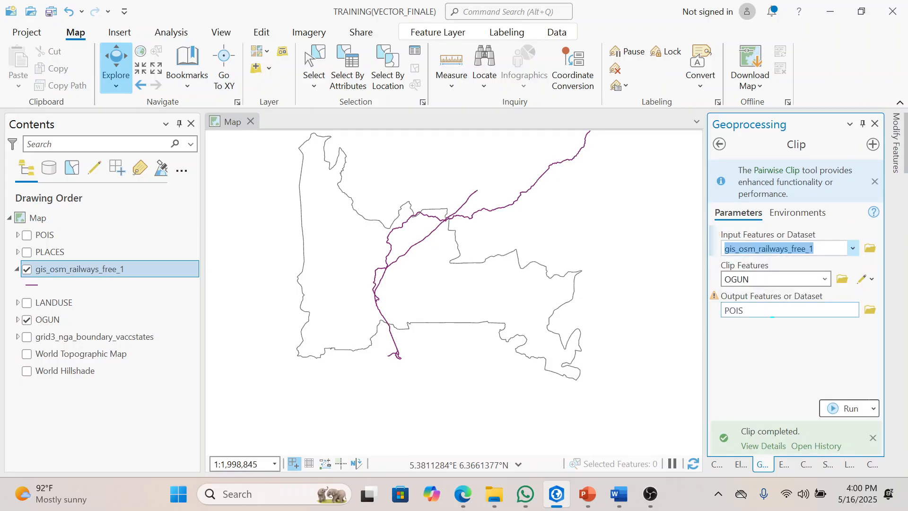
left_click(785, 310)
key("shift+Left")
key("shift+Left")
key("shift+Left")
key("shift+Left")
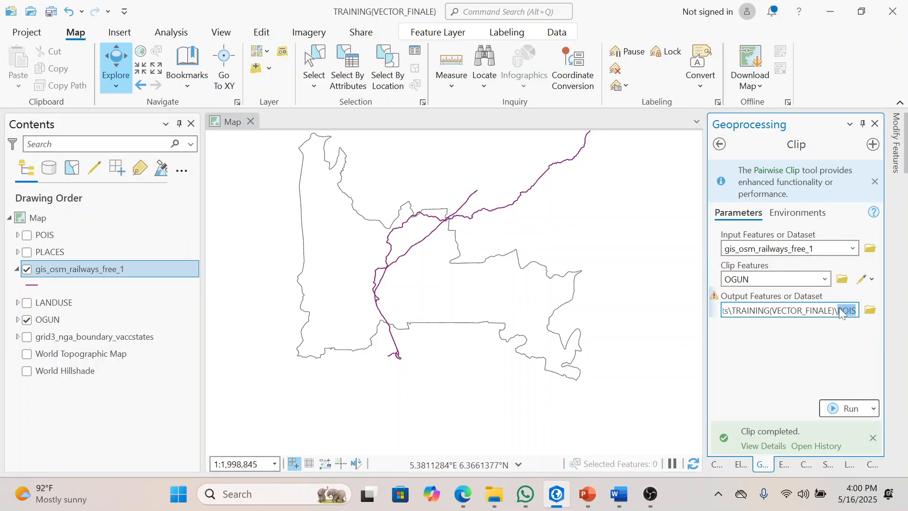
type("RAILWAY")
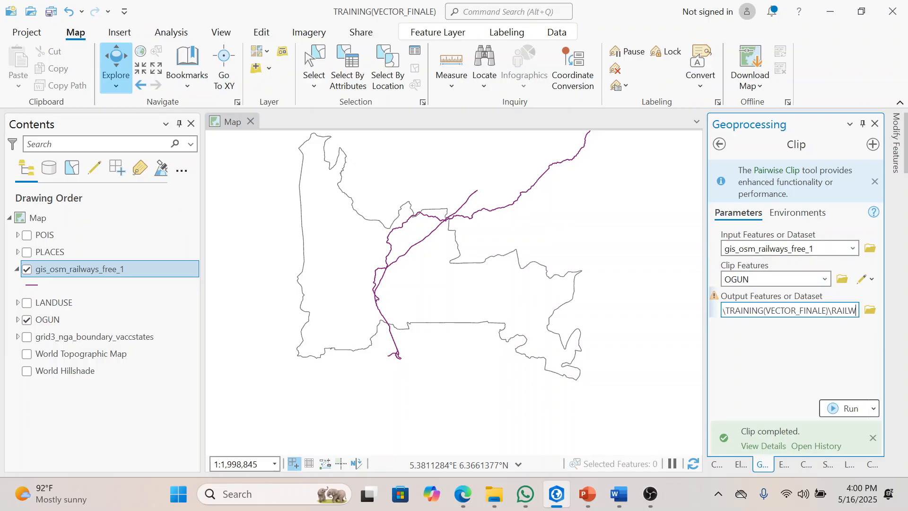
left_click(831, 358)
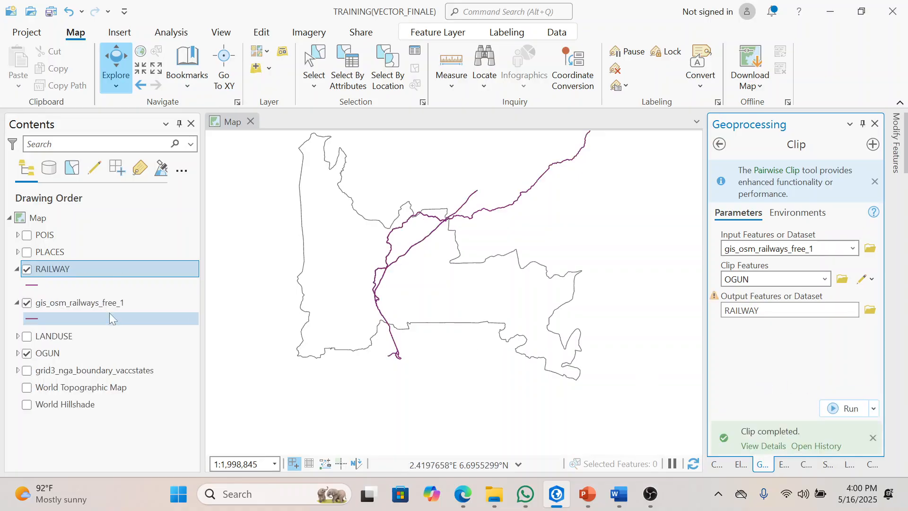
Step: Remove the original gis_osm_railways_free_1 layer, then collapse and hide the clipped RAILWAY layer
right_click(112, 303)
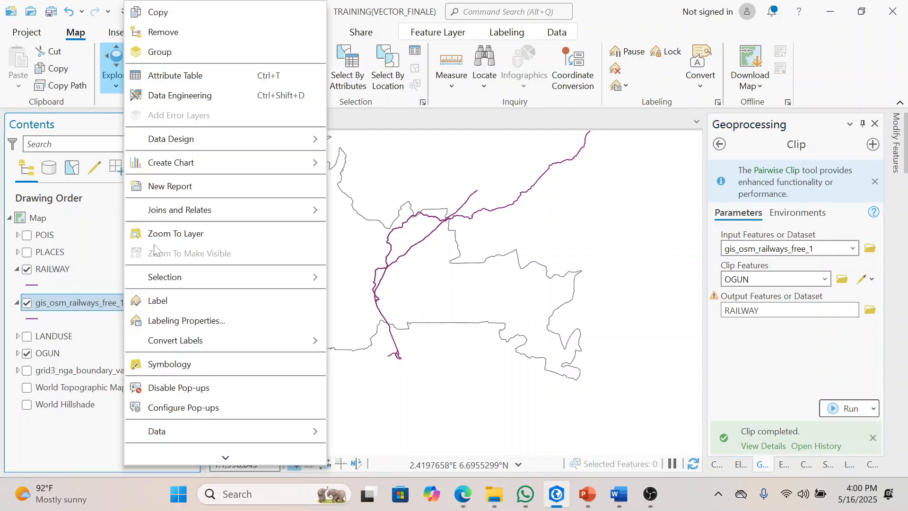
left_click(175, 33)
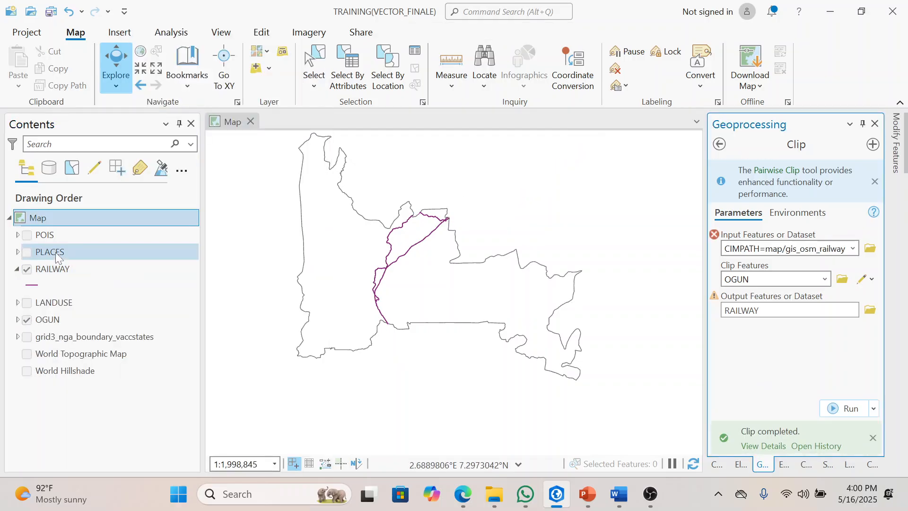
left_click(19, 269)
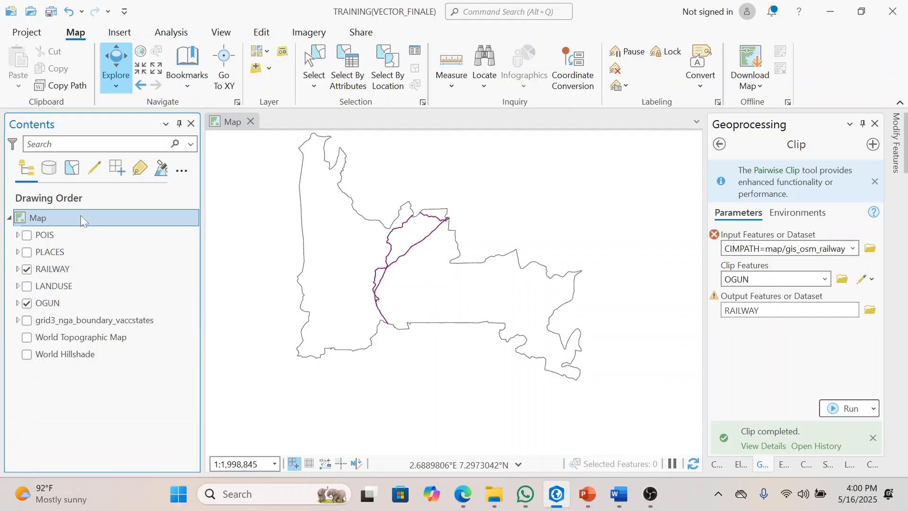
left_click(27, 268)
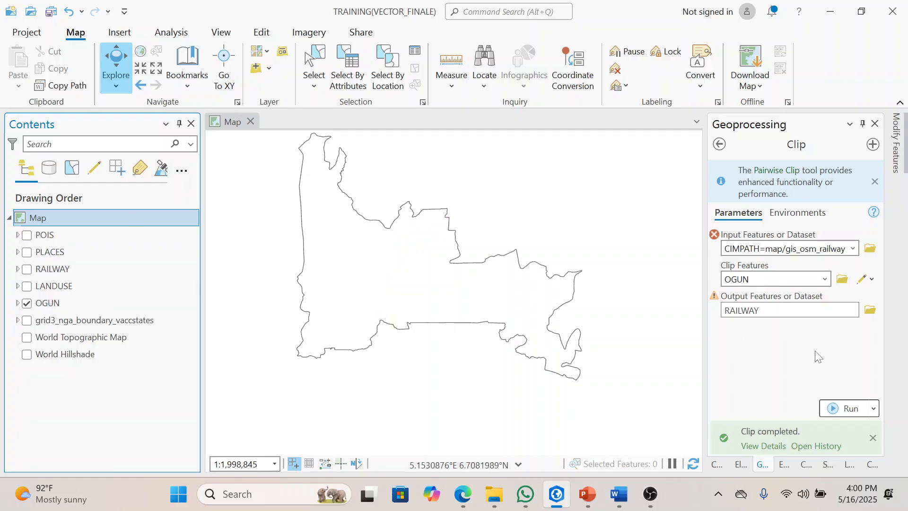
Step: Add the gis_osm_roads_free_1.shp line shapefile from the nigeria-latest-free.shp folder to the map
left_click(716, 465)
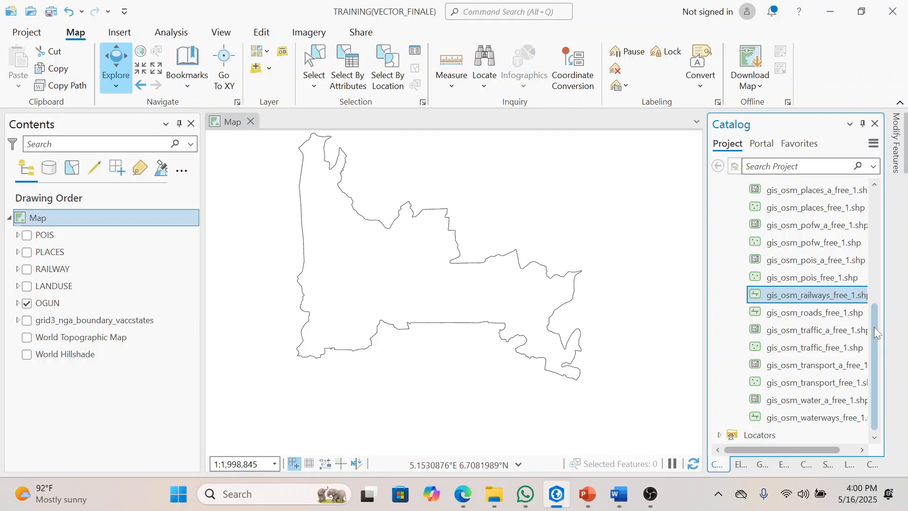
left_click(823, 313)
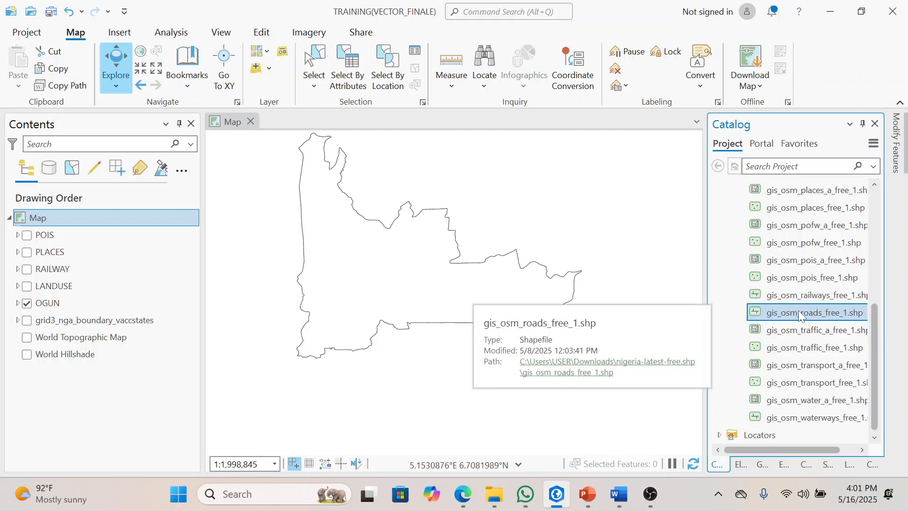
left_click_drag(799, 312, 619, 280)
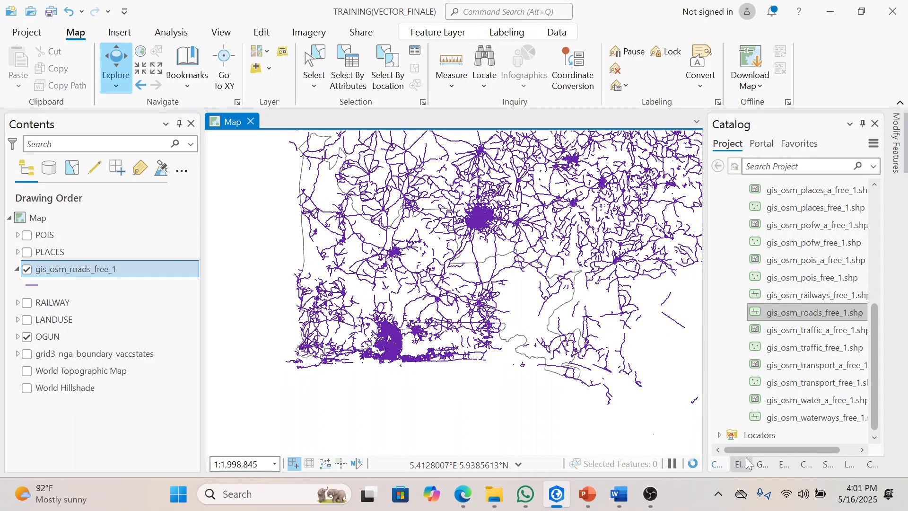
Step: Clip gis_osm_roads_free_1 to OGUN, saving the output as ROADS in the TRAINING(VECTOR_FINALE) folder
left_click(762, 466)
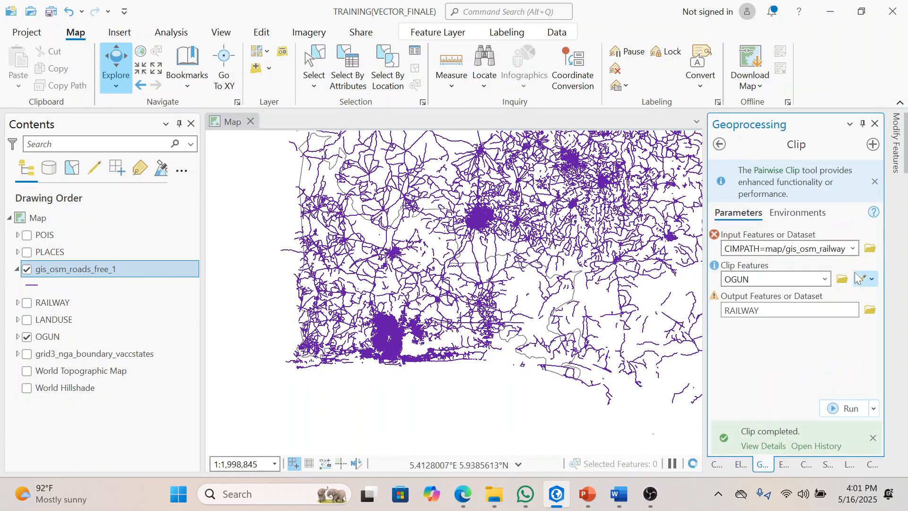
left_click(853, 248)
left_click(771, 297)
left_click(823, 310)
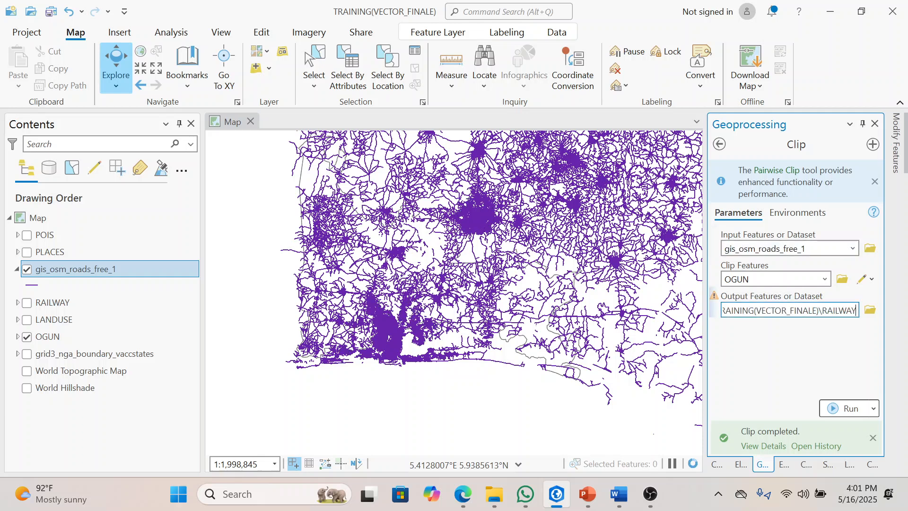
key("BackSpace")
key("BackSpace")
key("BackSpace")
key("BackSpace")
key("BackSpace")
key("BackSpace")
key("BackSpace")
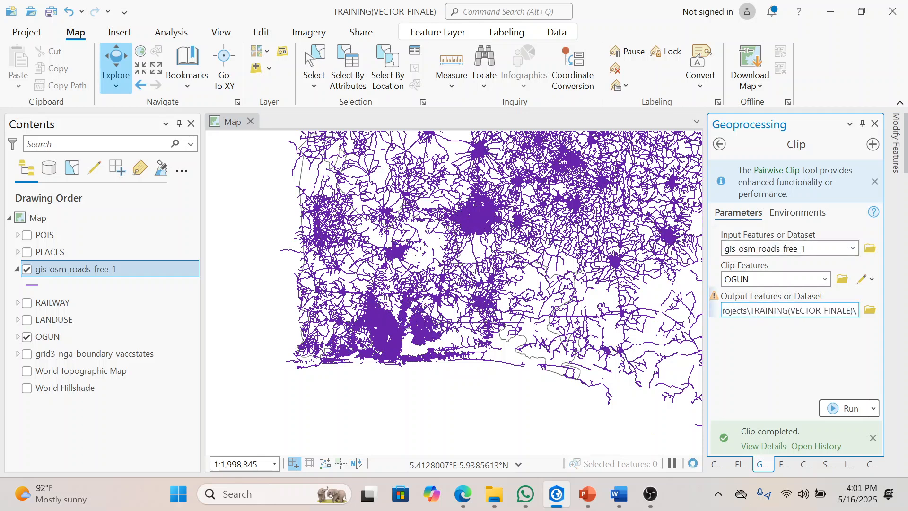
type("ROADS")
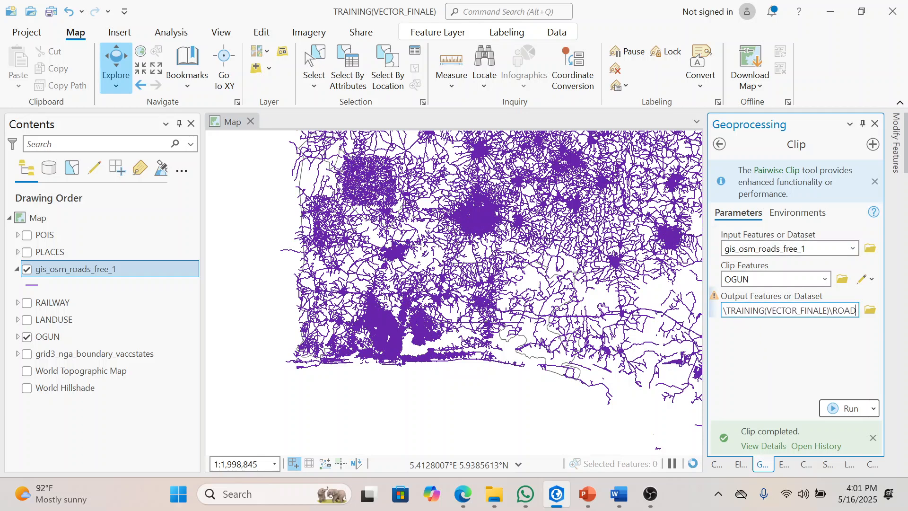
left_click(821, 387)
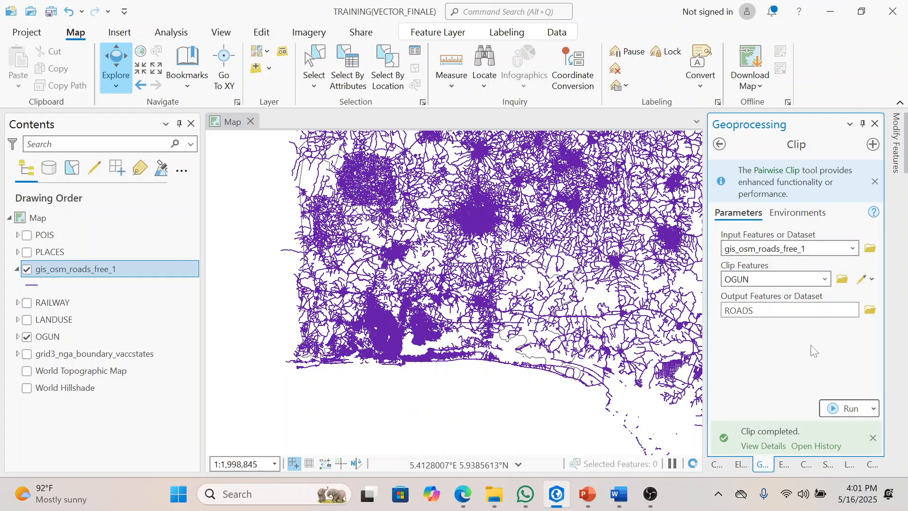
left_click(837, 408)
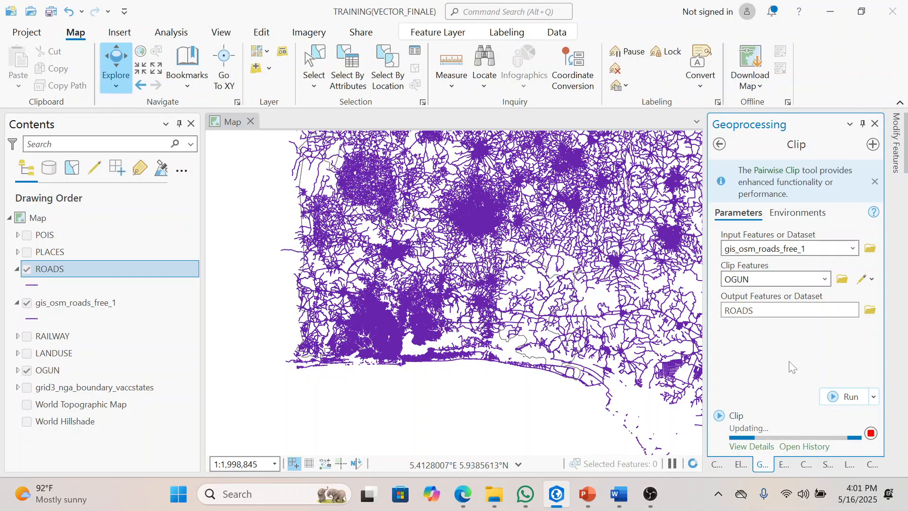
Step: Remove the original gis_osm_roads_free_1 layer, then collapse and hide the clipped ROADS layer
left_click(108, 302)
right_click(107, 298)
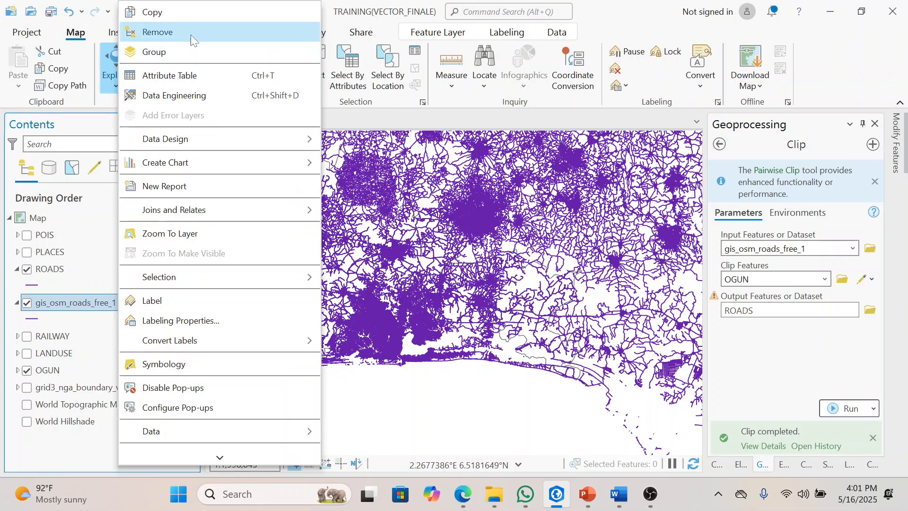
left_click(189, 32)
left_click(17, 269)
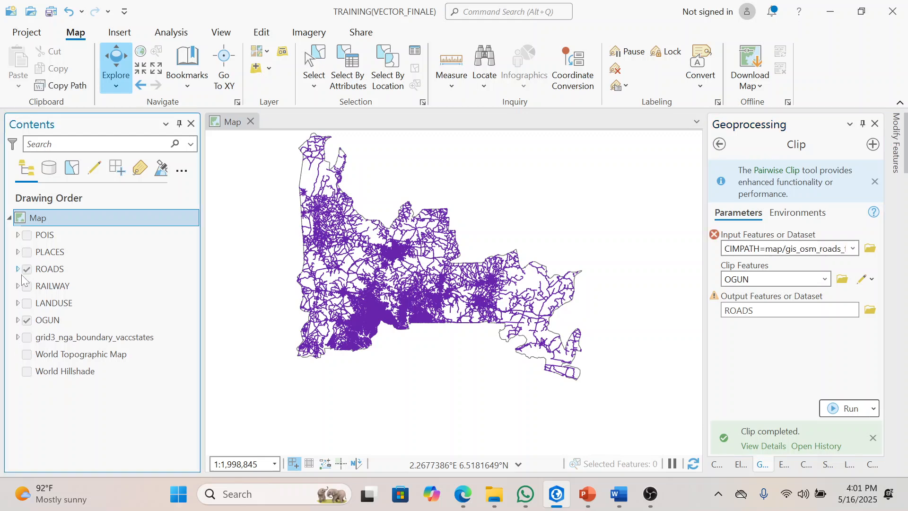
left_click(27, 268)
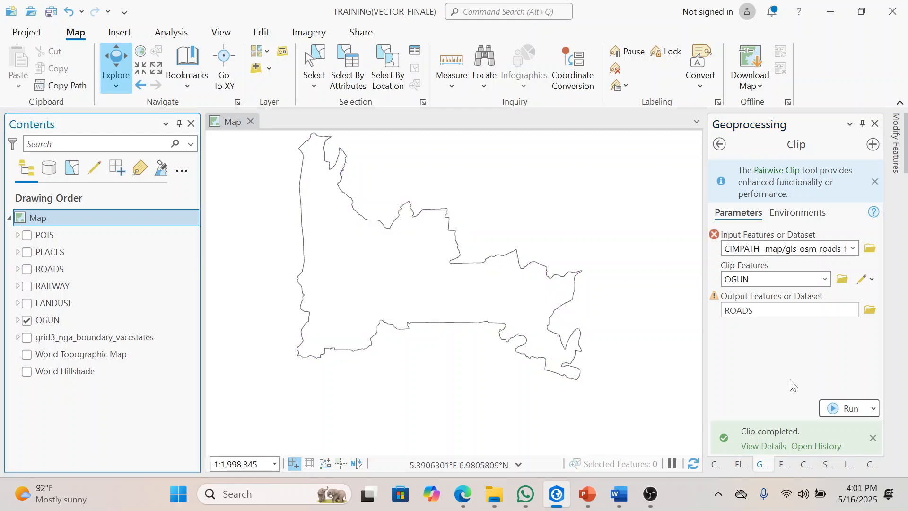
Step: Add the gis_osm_water_a_free_1.shp polygon shapefile from the nigeria-latest-free.shp folder to the map
left_click(724, 470)
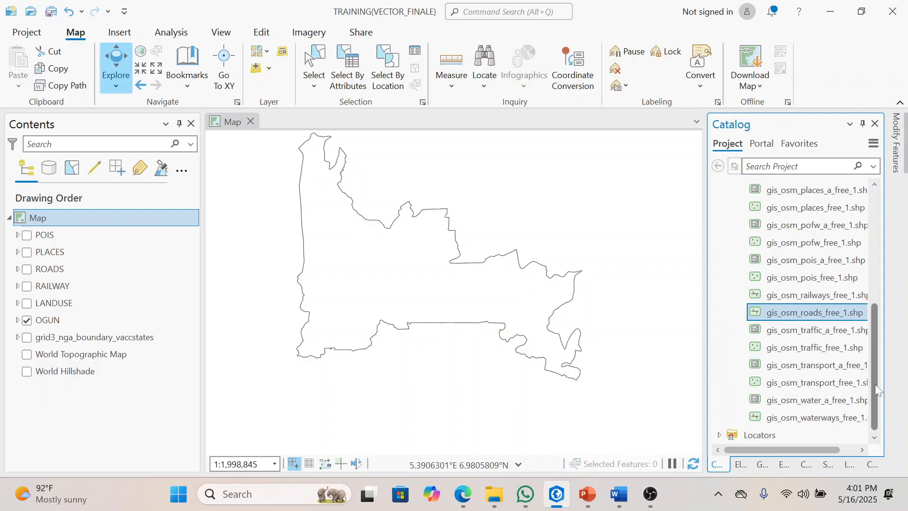
mouse_move(816, 405)
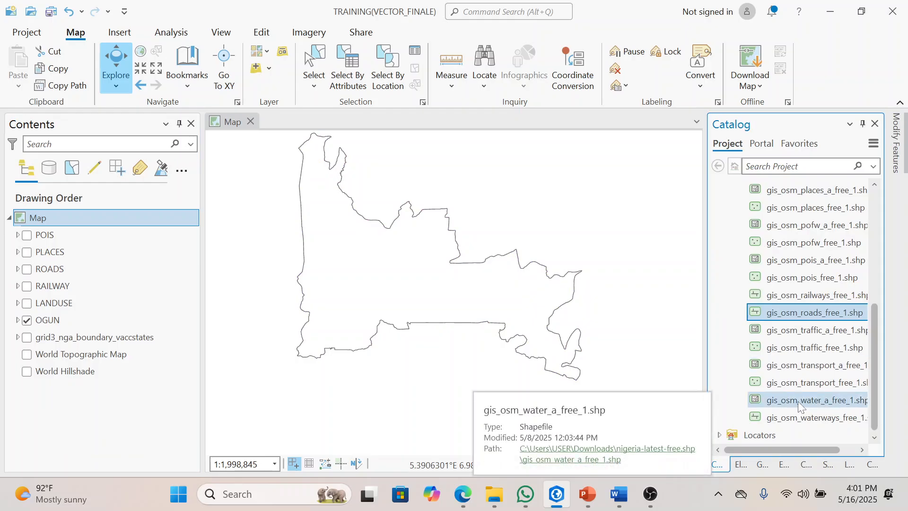
left_click(798, 401)
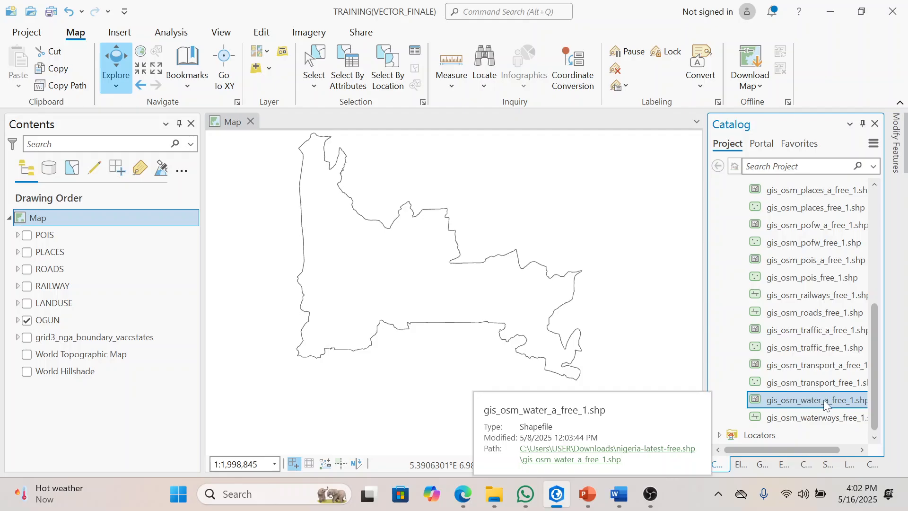
left_click_drag(829, 401, 618, 381)
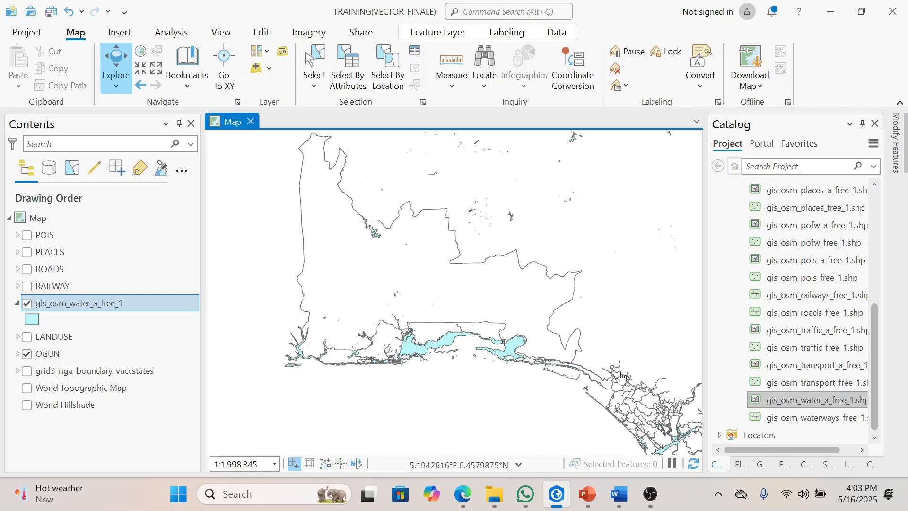
Step: Clip gis_osm_water_a_free_1 to OGUN, saving the output as WATERBODY in the TRAINING(VECTOR_FINALE) folder, and remove the original layer
left_click(764, 464)
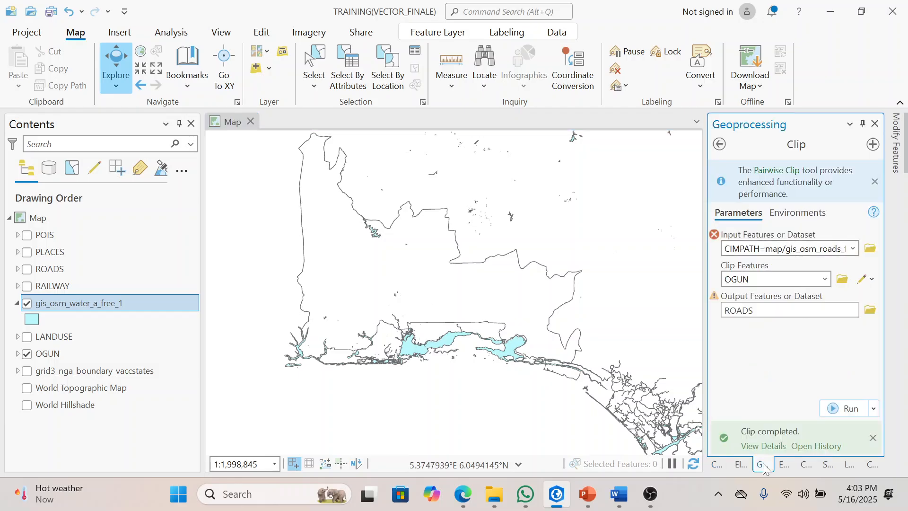
left_click(853, 249)
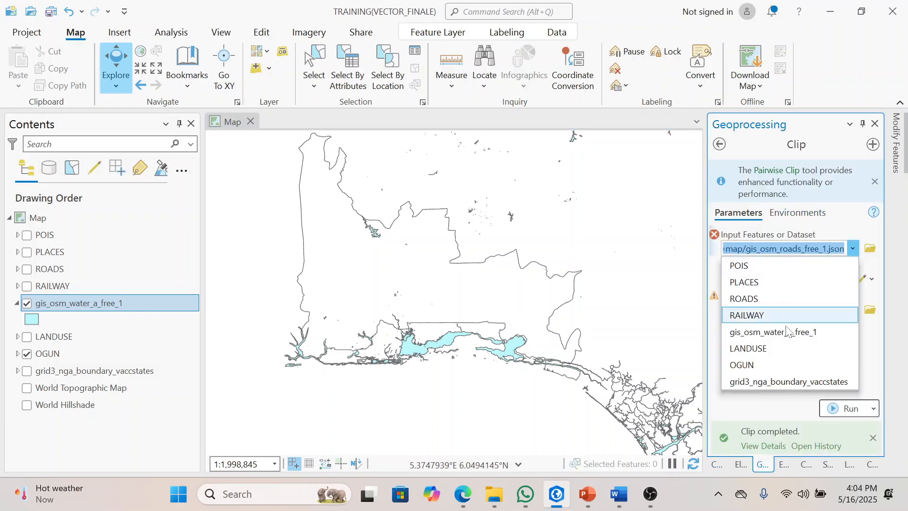
left_click(796, 332)
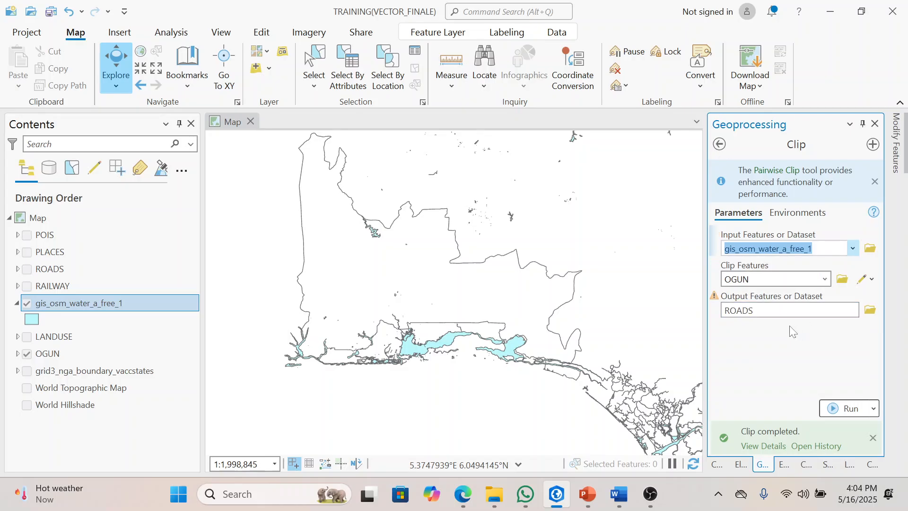
left_click(791, 310)
key("BackSpace")
key("BackSpace")
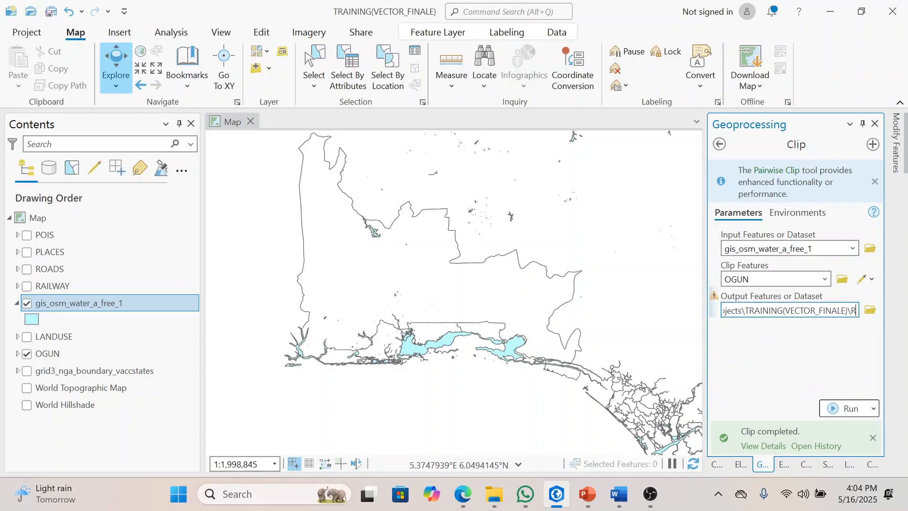
type("WATERBODY")
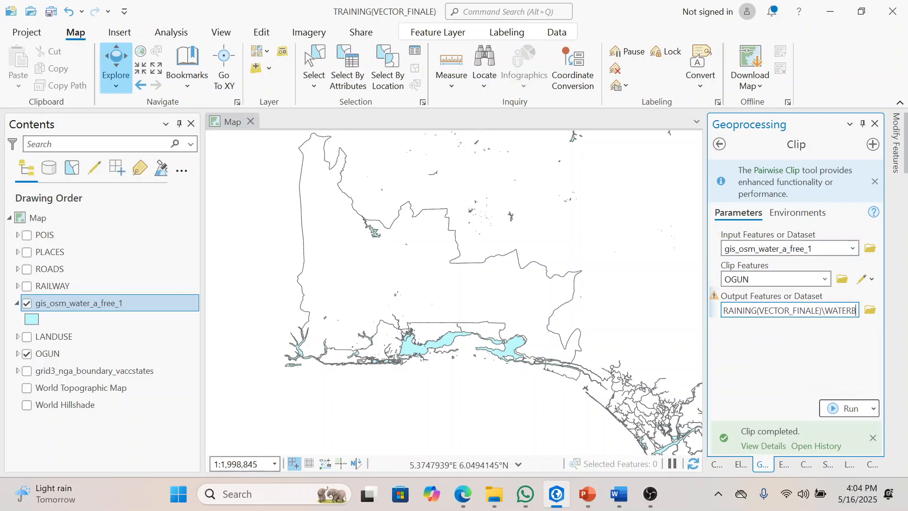
left_click(776, 384)
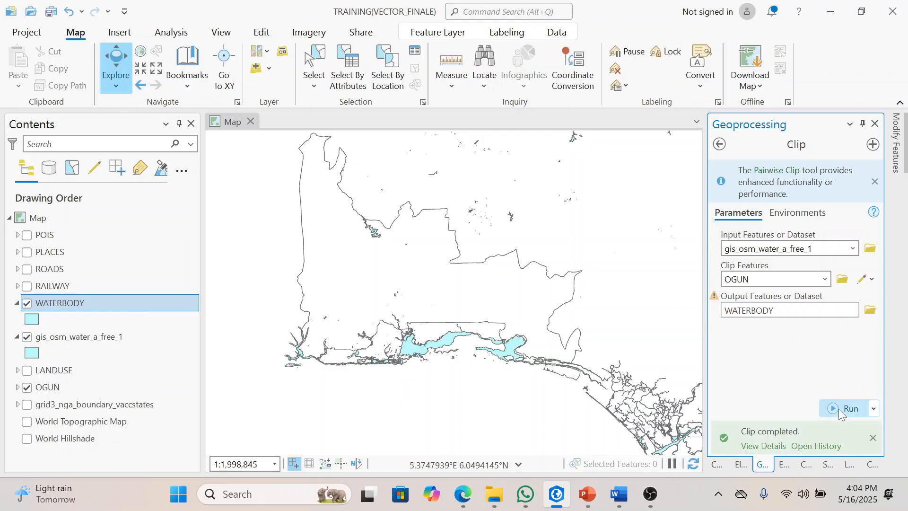
right_click(97, 336)
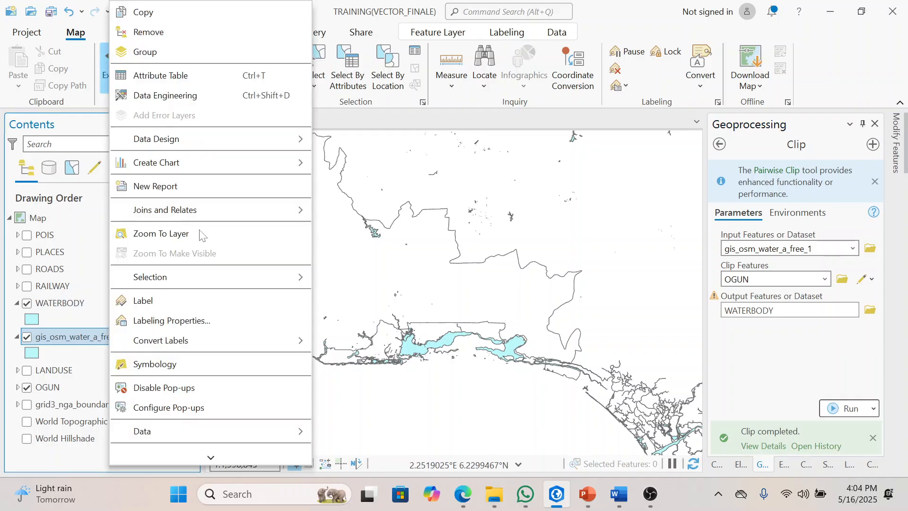
left_click(180, 32)
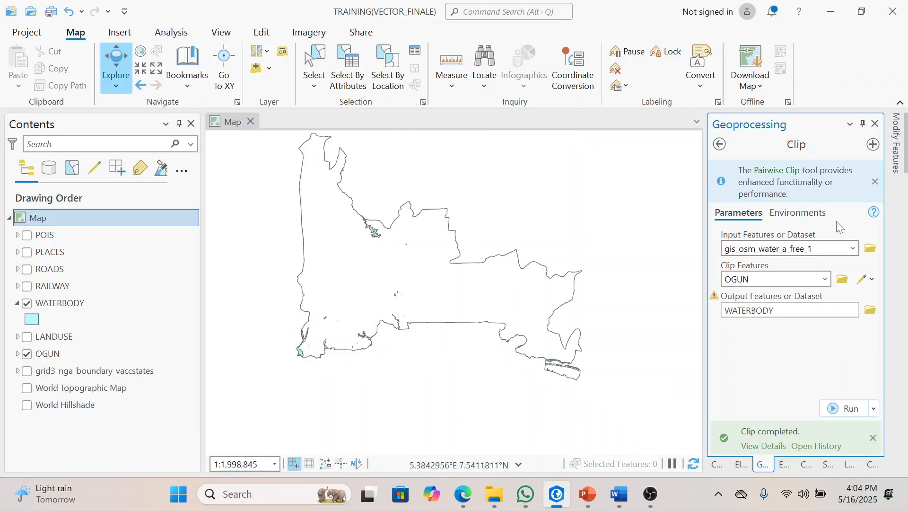
Step: Add the gis_osm_waterways_free_1.shp line shapefile from the nigeria-latest-free.shp folder to the map
left_click(728, 465)
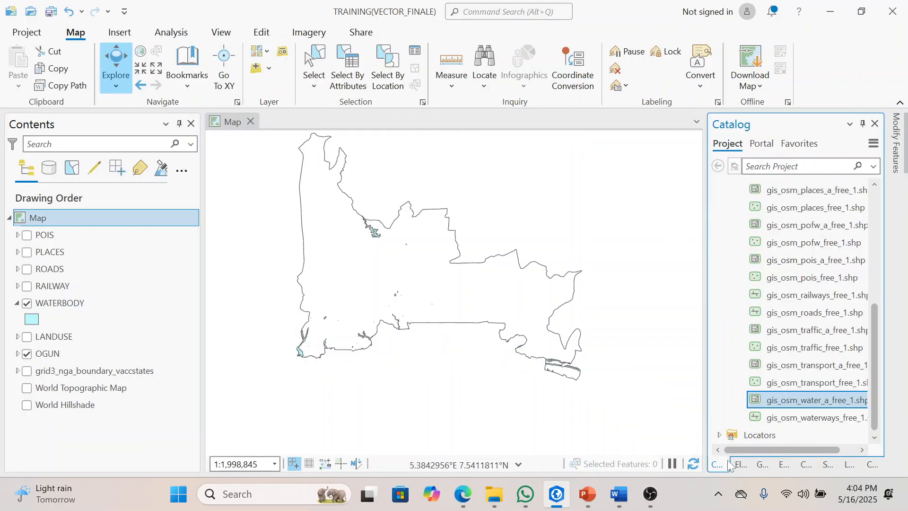
left_click(833, 419)
left_click_drag(832, 418, 590, 385)
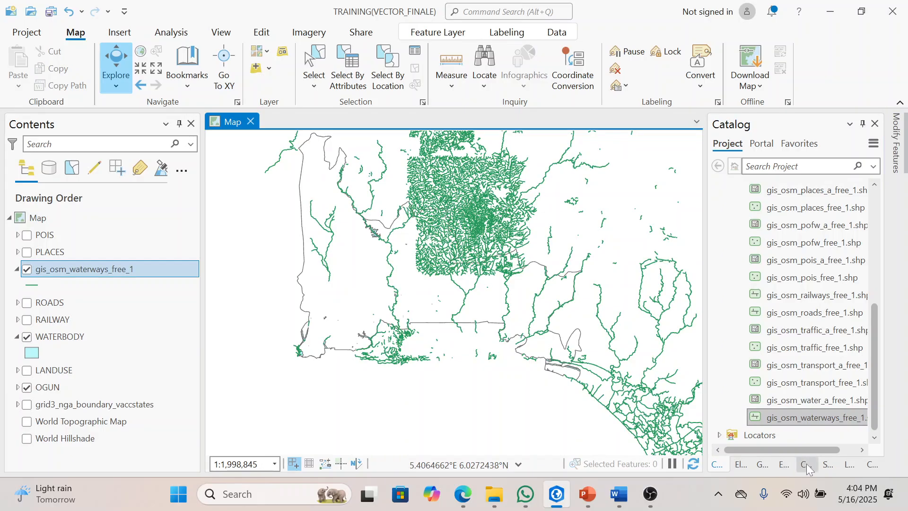
Step: Clip gis_osm_waterways_free_1 to OGUN, saving the output as WATERWAY in the TRAINING(VECTOR_FINALE) folder, and remove the original layer
left_click(763, 464)
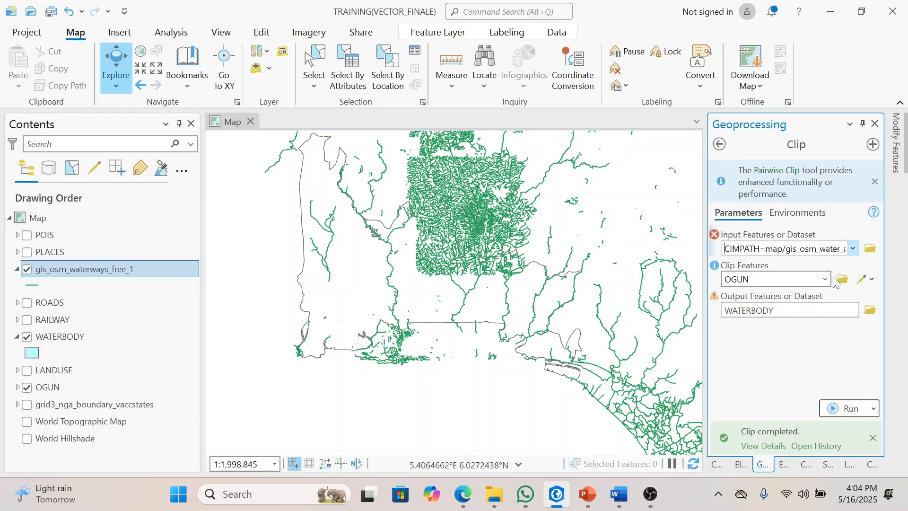
left_click(853, 248)
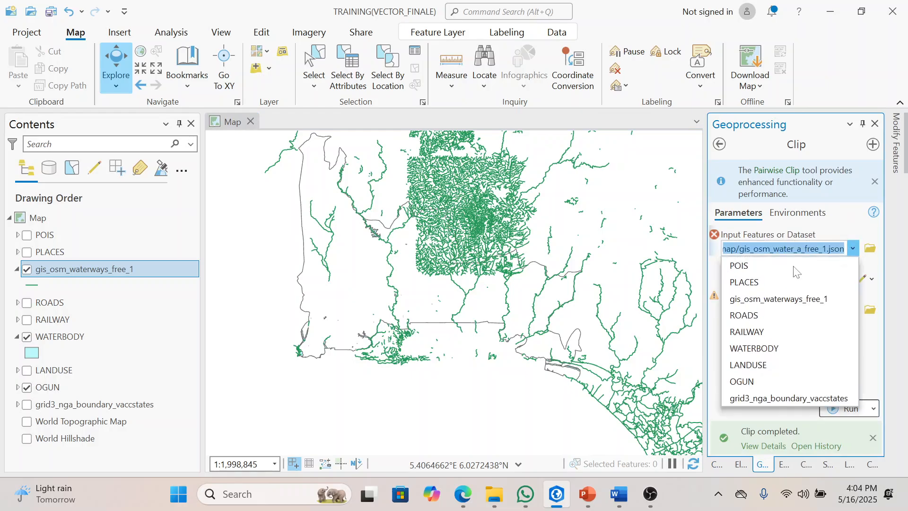
left_click(783, 299)
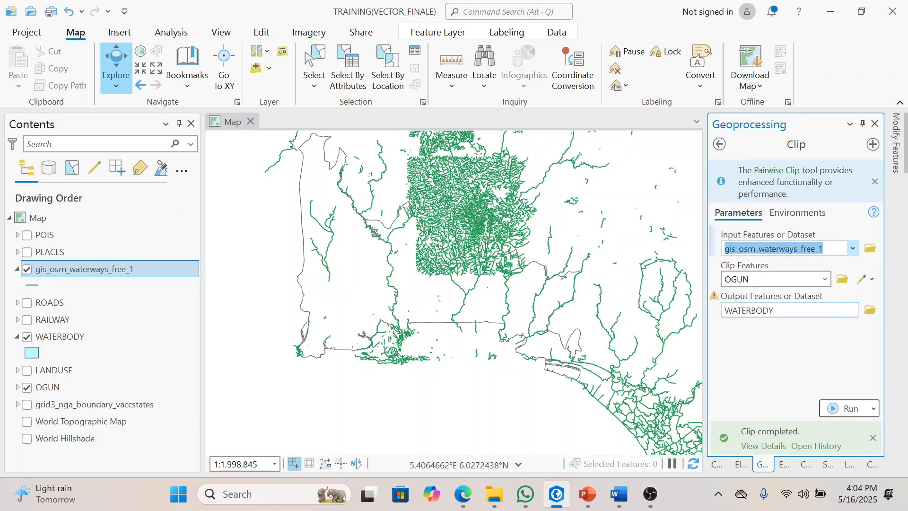
left_click(828, 310)
key("BackSpace")
key("BackSpace")
key("BackSpace")
key("BackSpace")
type("WAY")
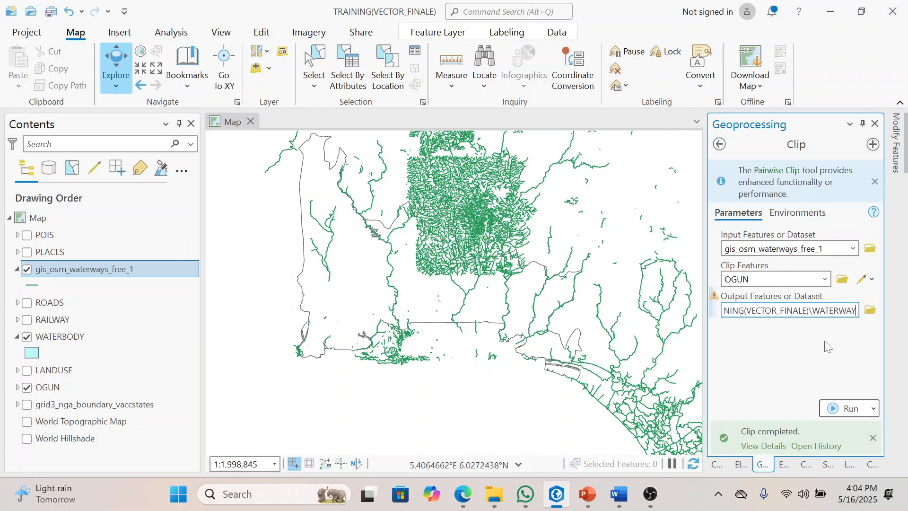
left_click(827, 347)
left_click(849, 409)
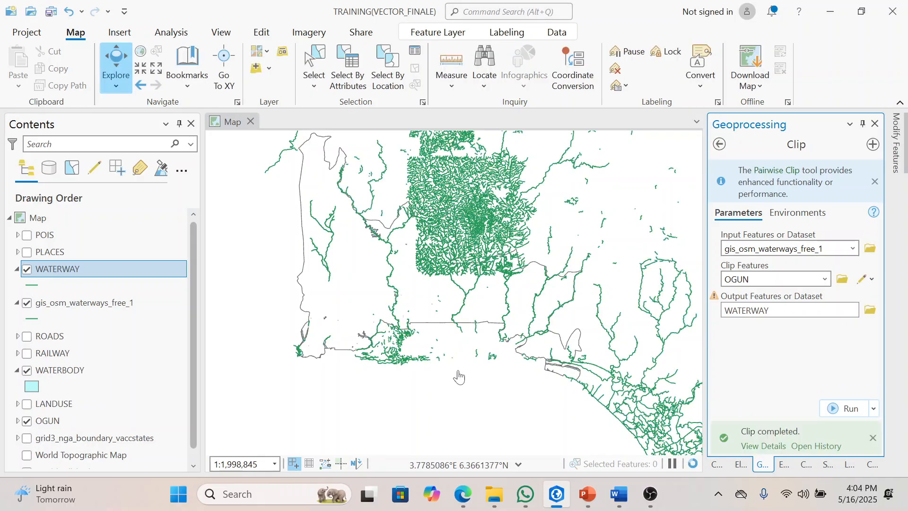
right_click(60, 302)
left_click(164, 32)
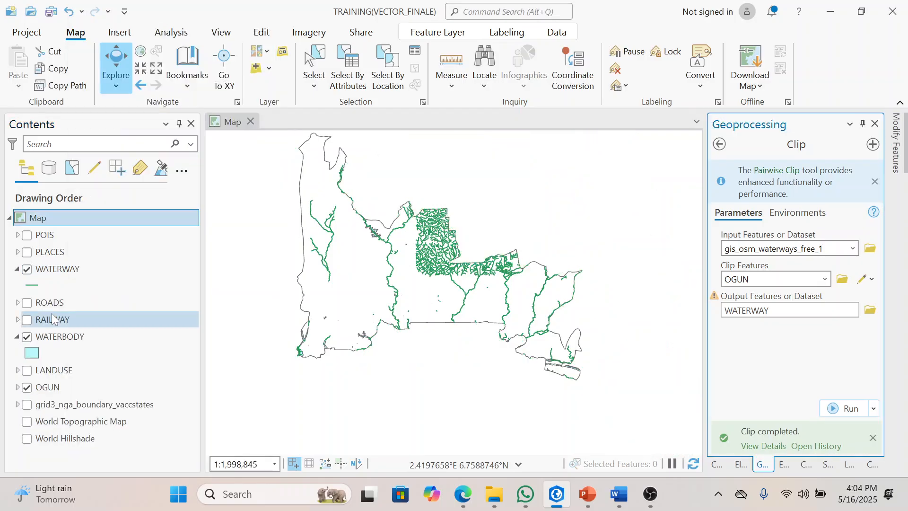
Step: Collapse and hide the clipped WATERWAY and WATERBODY layers, leaving only the OGUN boundary displayed
left_click(18, 269)
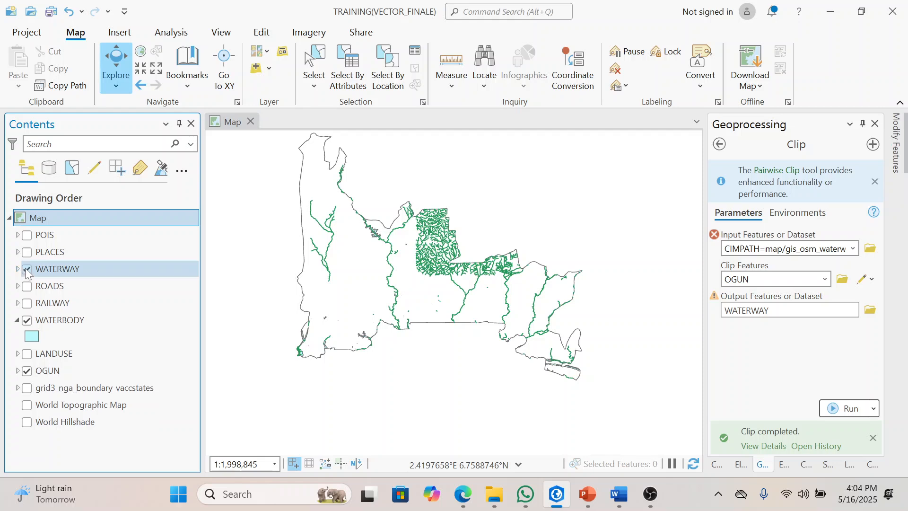
left_click(26, 269)
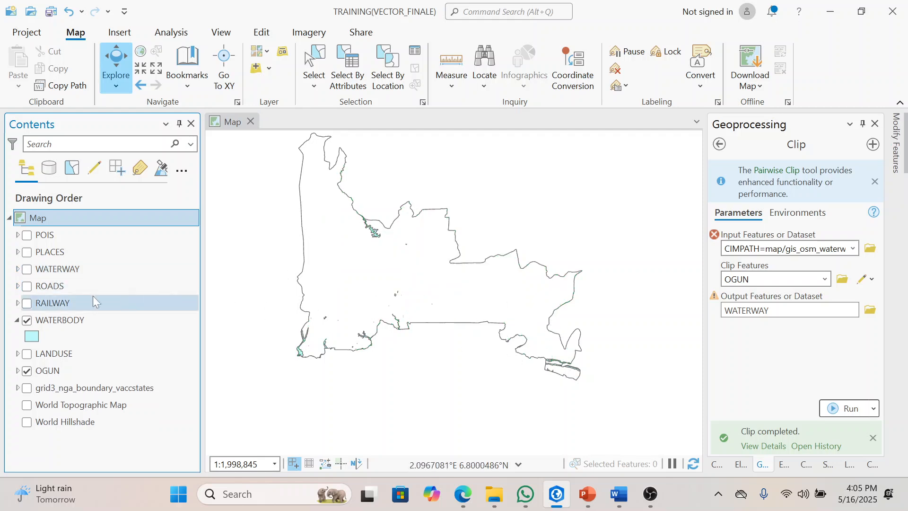
left_click(26, 320)
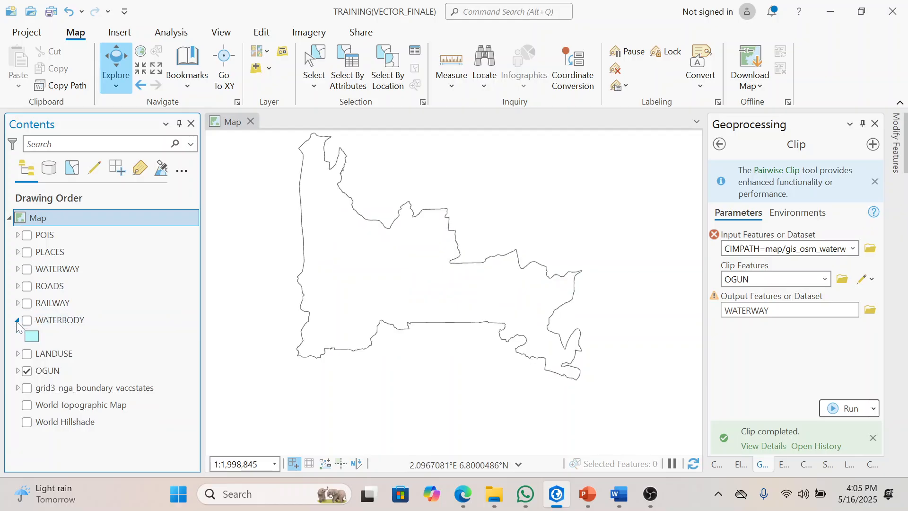
left_click(17, 321)
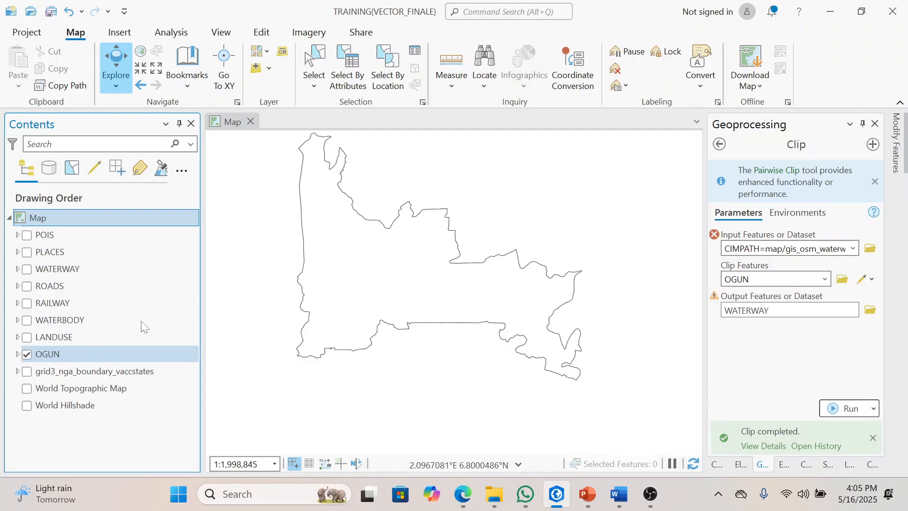
Step: Leave the Clip tool and clear the CLIP search to return to the favorite and recent geoprocessing tools
left_click_drag(407, 227, 409, 238)
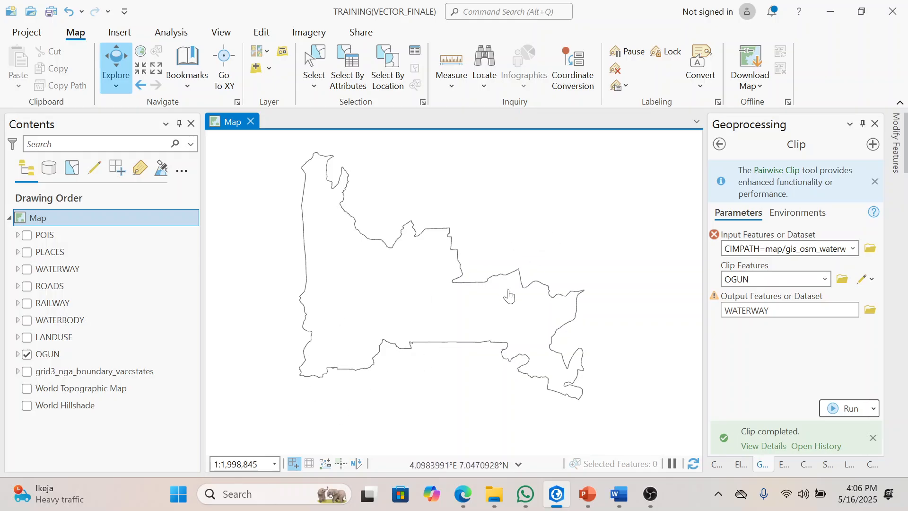
left_click(718, 144)
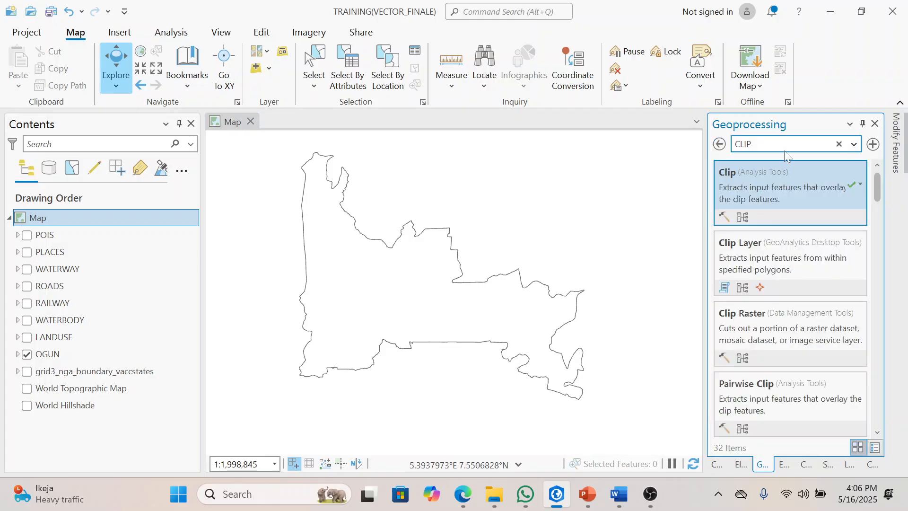
key("BackSpace")
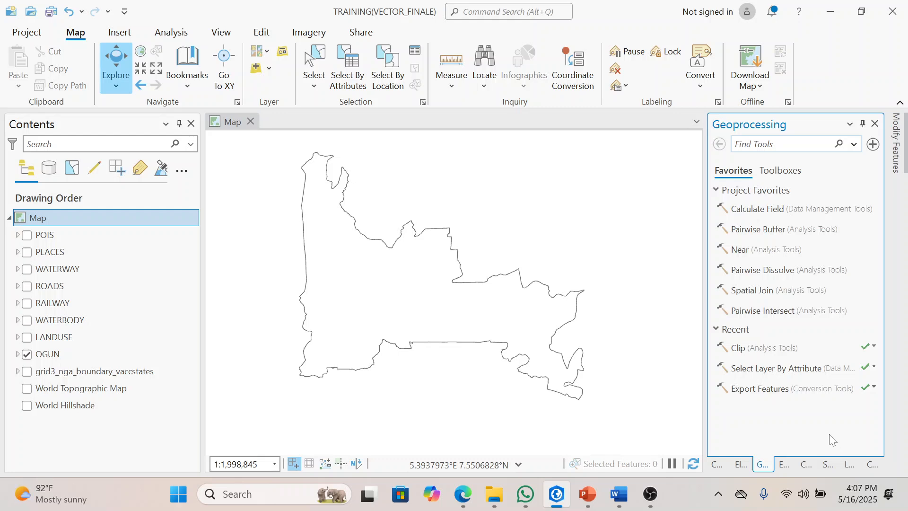
Step: Turn on the clipped POIS layer so its points display over the OGUN boundary
left_click(27, 235)
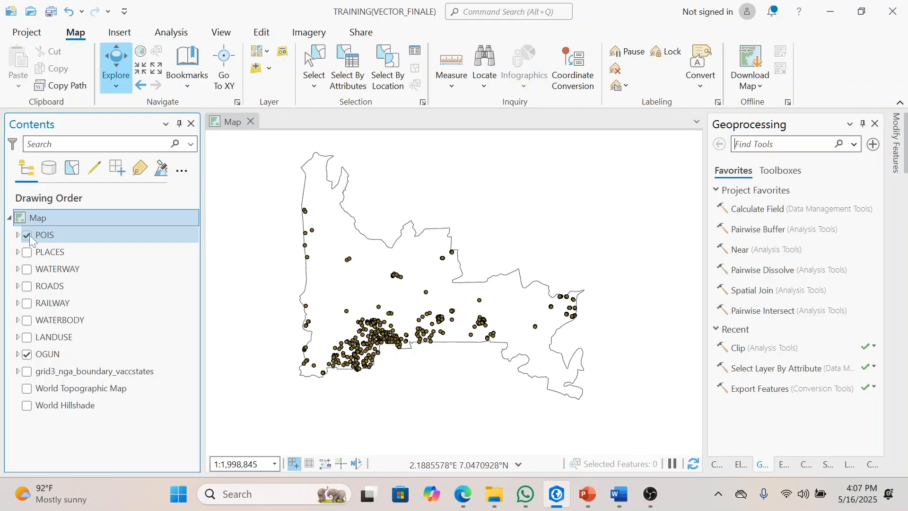
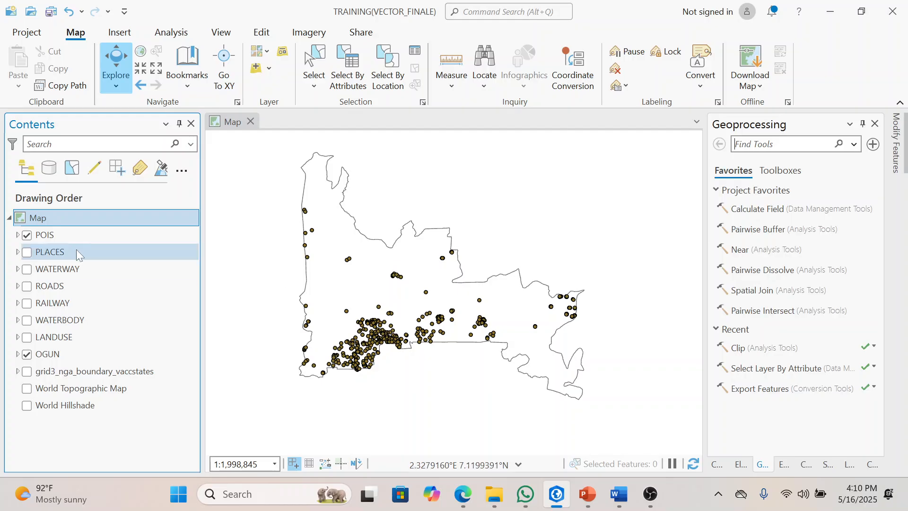
Step: Move PLACES above POIS in the drawing order, hide POIS, and display PLACES over the OGUN boundary
left_click(83, 236)
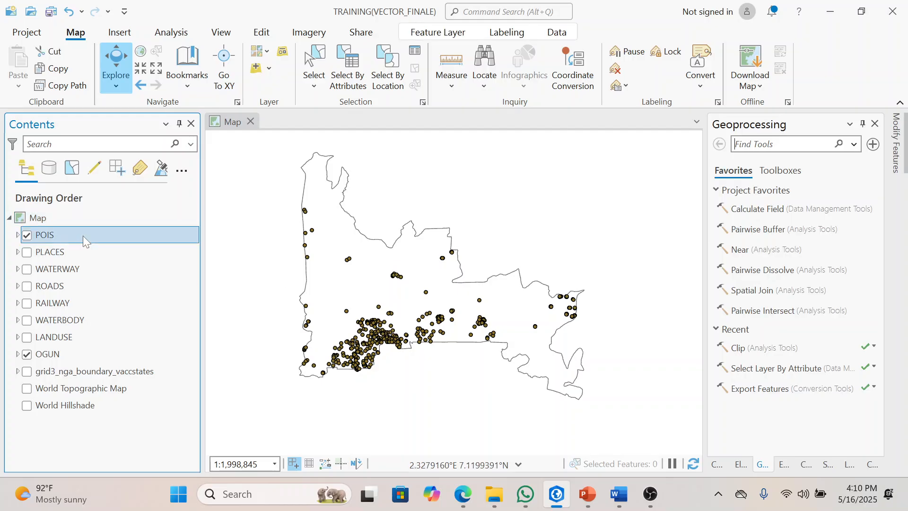
scroll(363, 354, "up", 2)
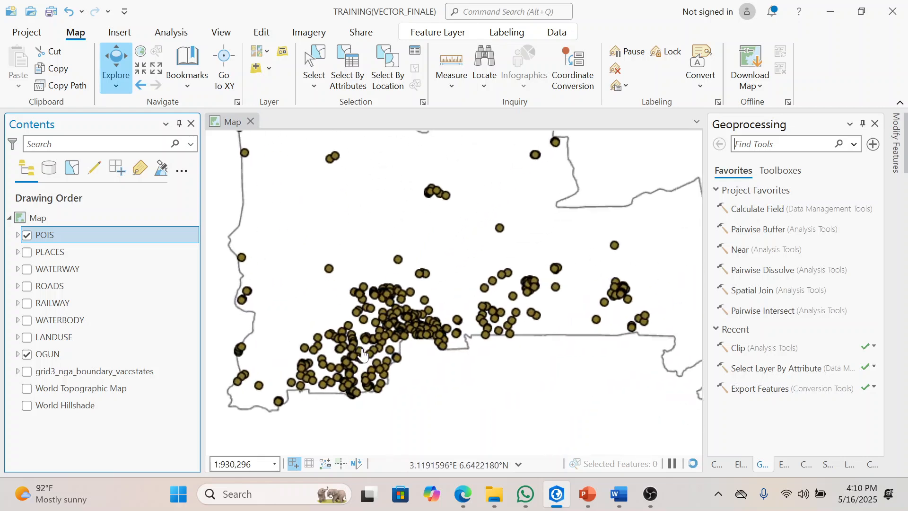
left_click_drag(38, 238, 50, 263)
left_click(27, 235)
left_click(29, 254)
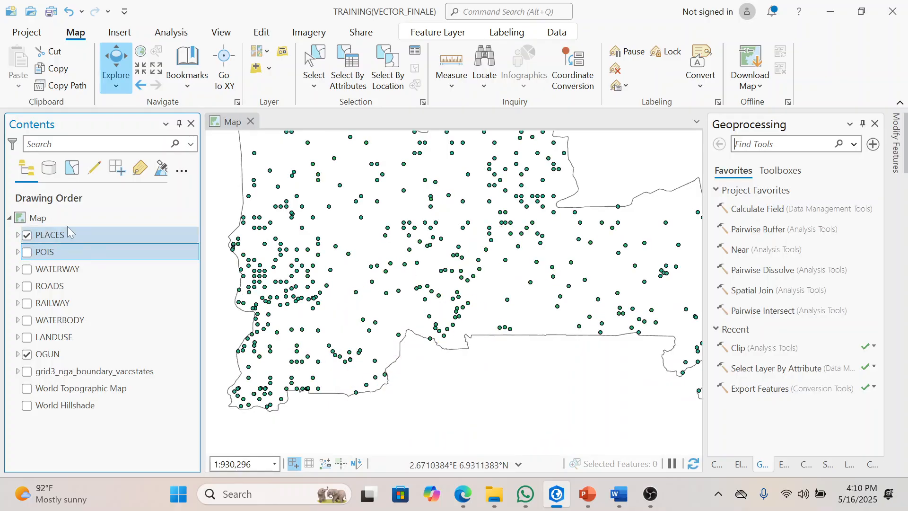
scroll(466, 249, "down", 3)
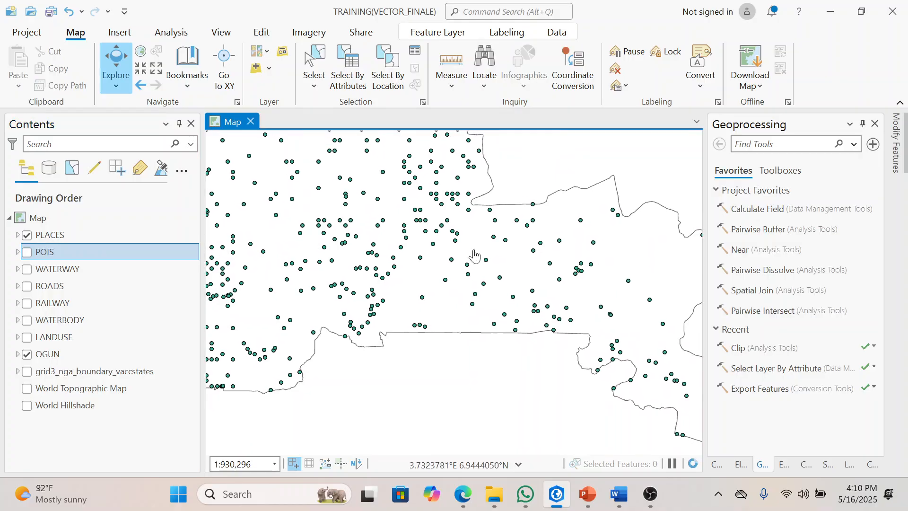
left_click_drag(450, 245, 460, 274)
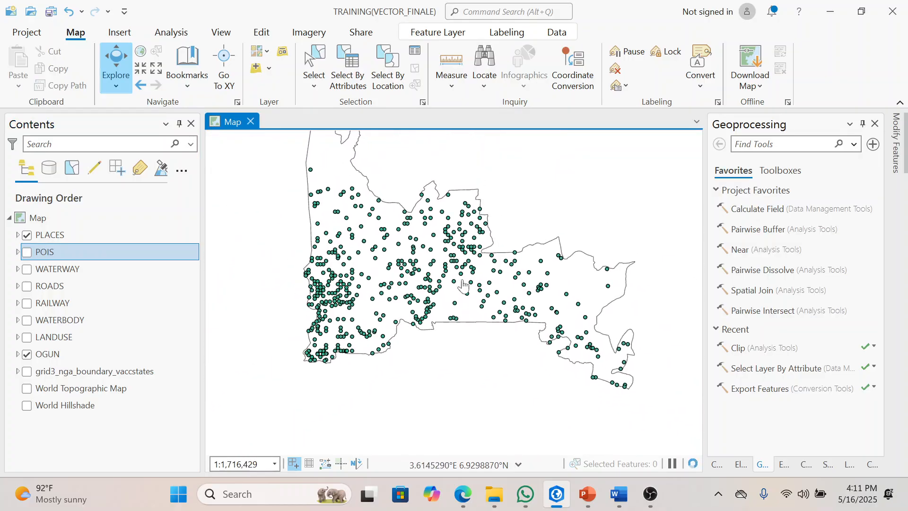
scroll(464, 283, "up", 1)
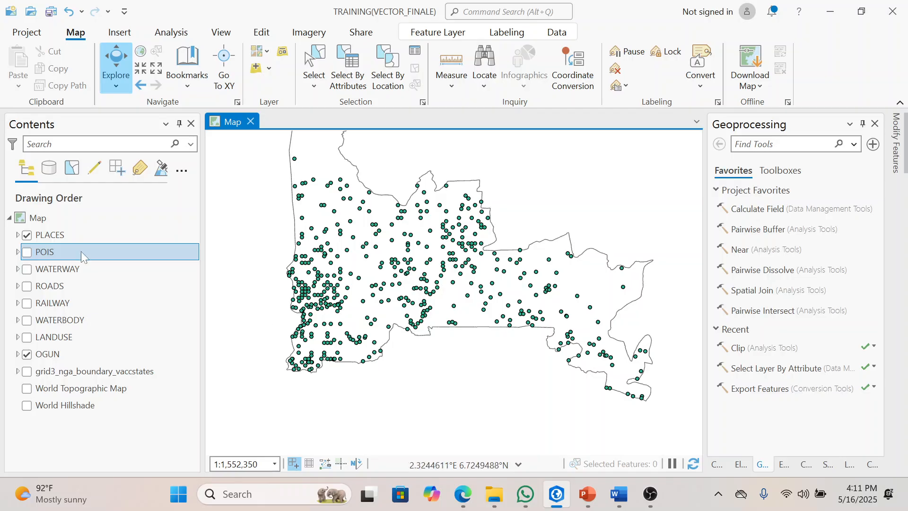
Step: Symbolize the PLACES layer with Unique Values based on the fclass field, working in a widened Symbology pane
right_click(78, 233)
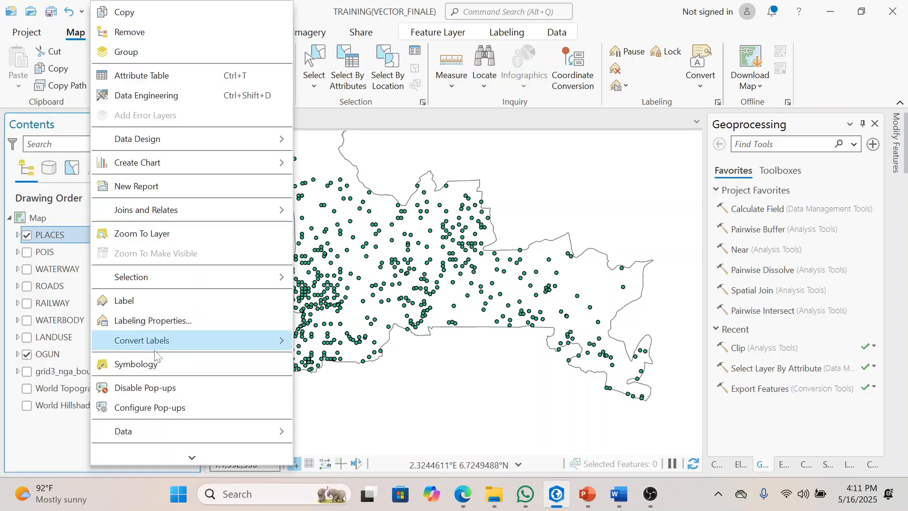
left_click(137, 364)
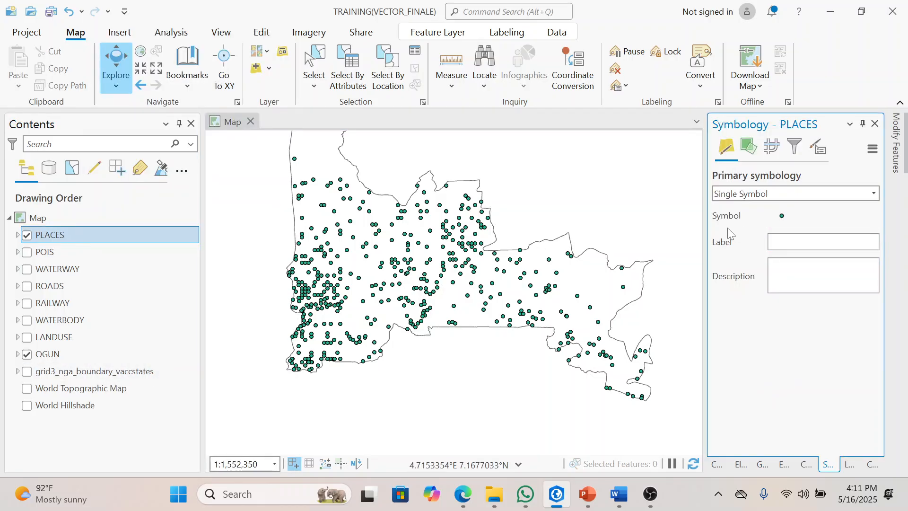
left_click_drag(708, 232, 677, 233)
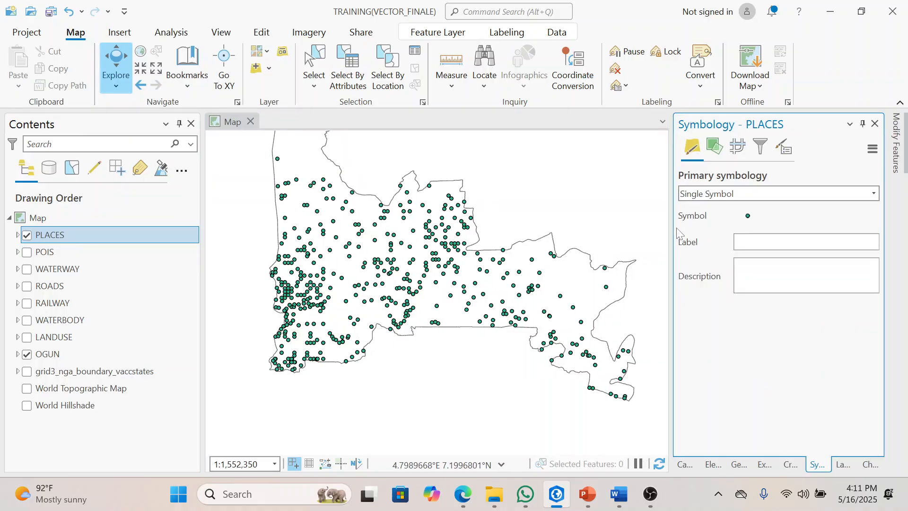
left_click_drag(332, 221, 340, 259)
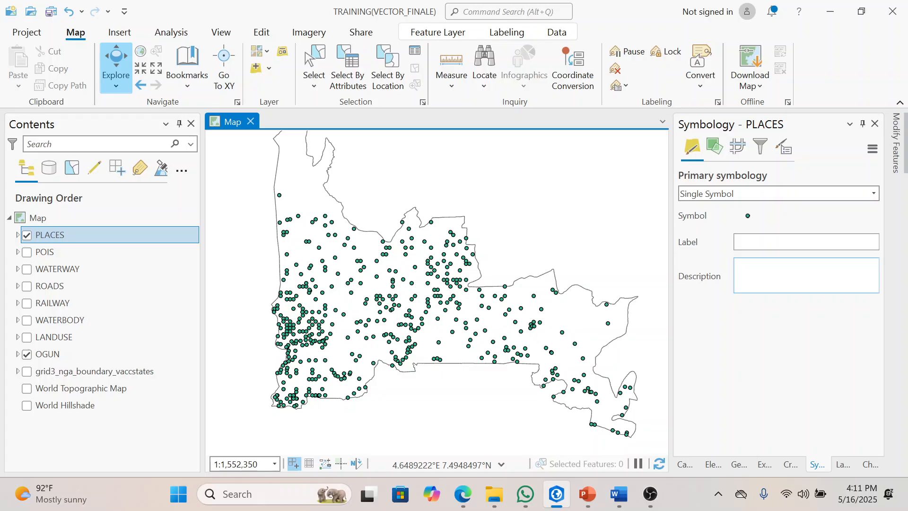
left_click(875, 194)
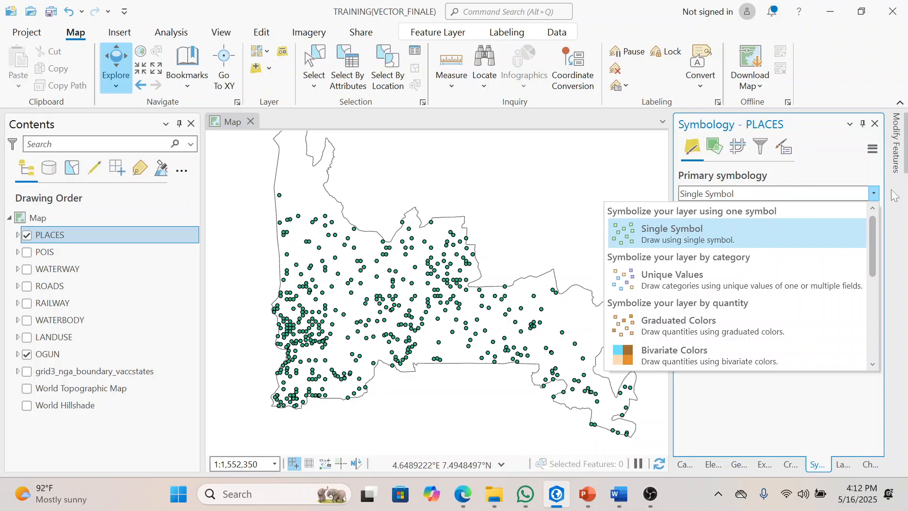
left_click(726, 280)
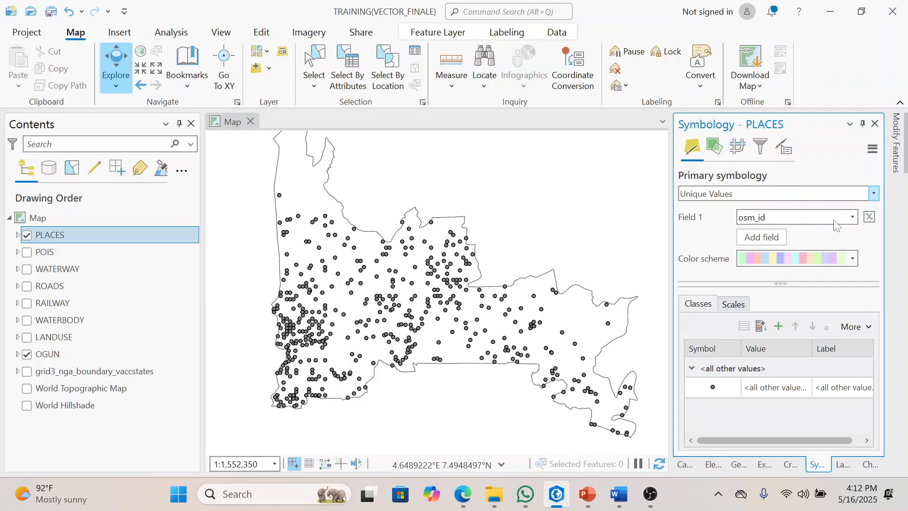
left_click(850, 218)
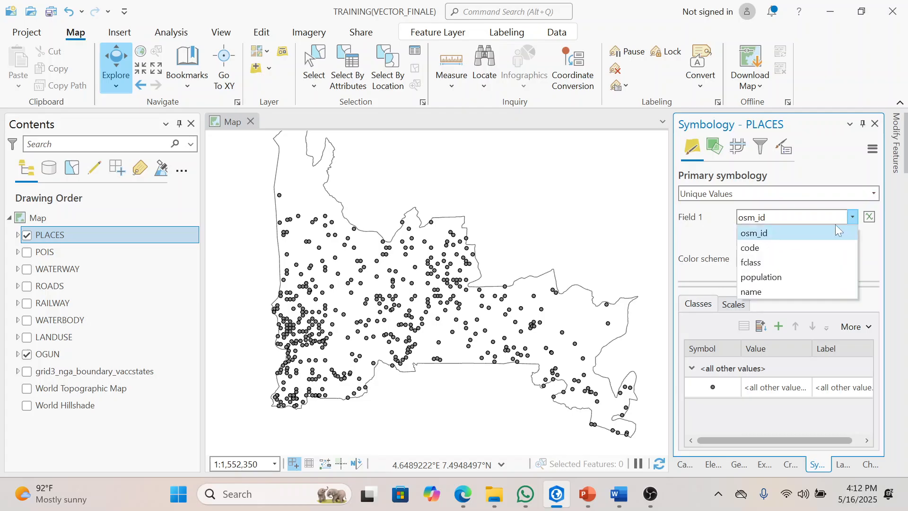
left_click(779, 266)
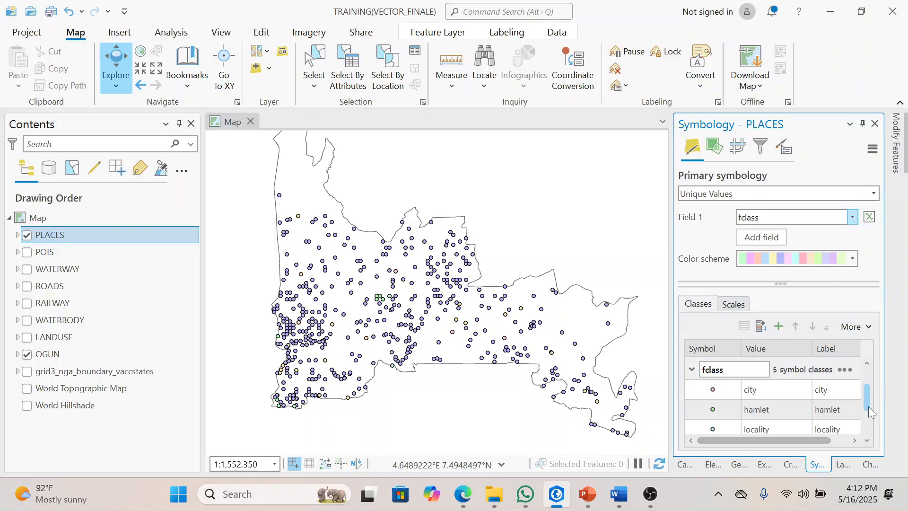
Step: Remove the hamlet, locality and <all other values> classes from the PLACES unique value symbology
scroll(867, 404, "down", 2)
left_click(867, 438)
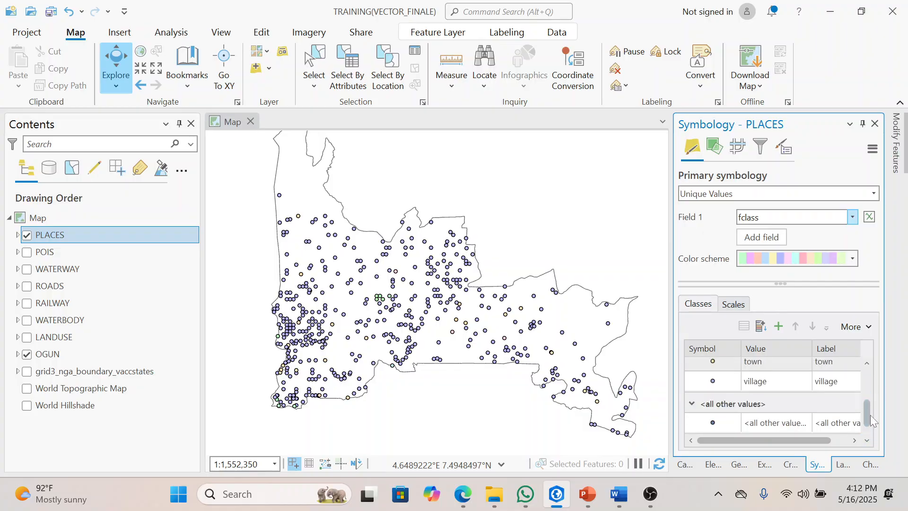
left_click_drag(867, 416, 875, 385)
scroll(868, 389, "down", 3)
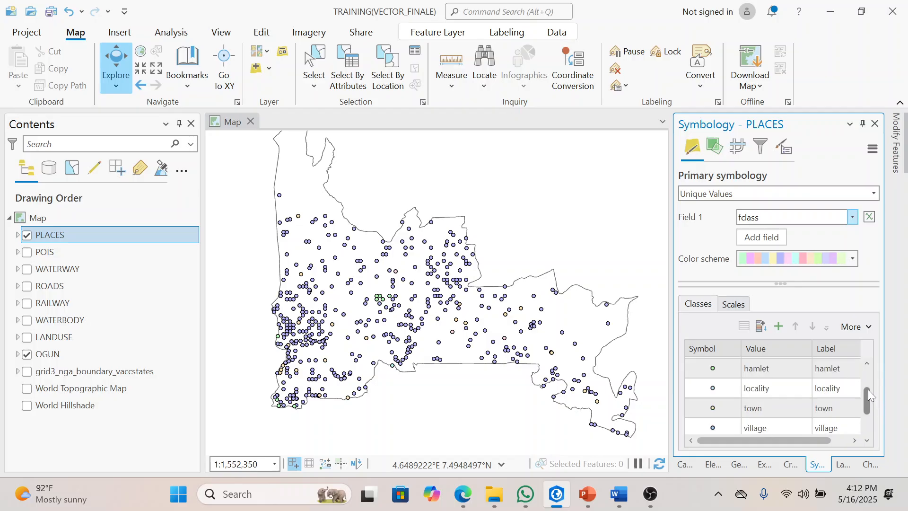
scroll(864, 395, "up", 2)
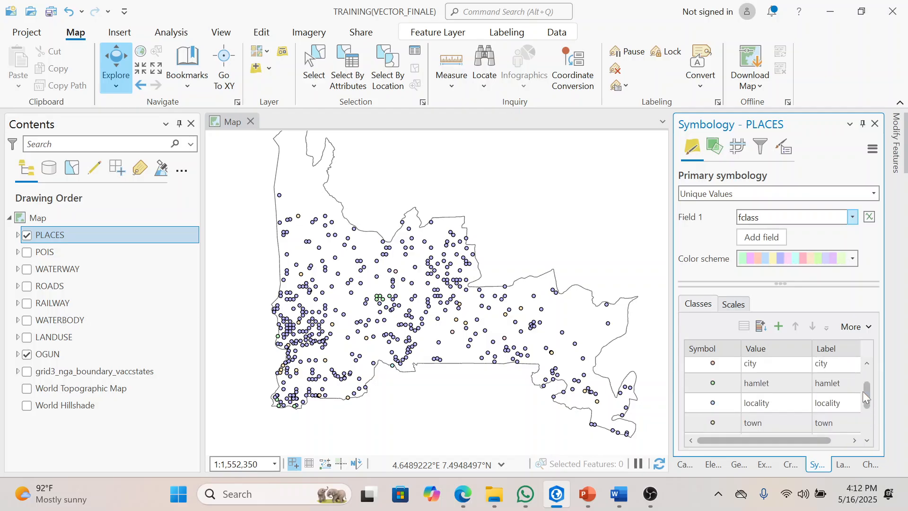
left_click(767, 400)
left_click(767, 384)
left_click(769, 402)
left_click(770, 389)
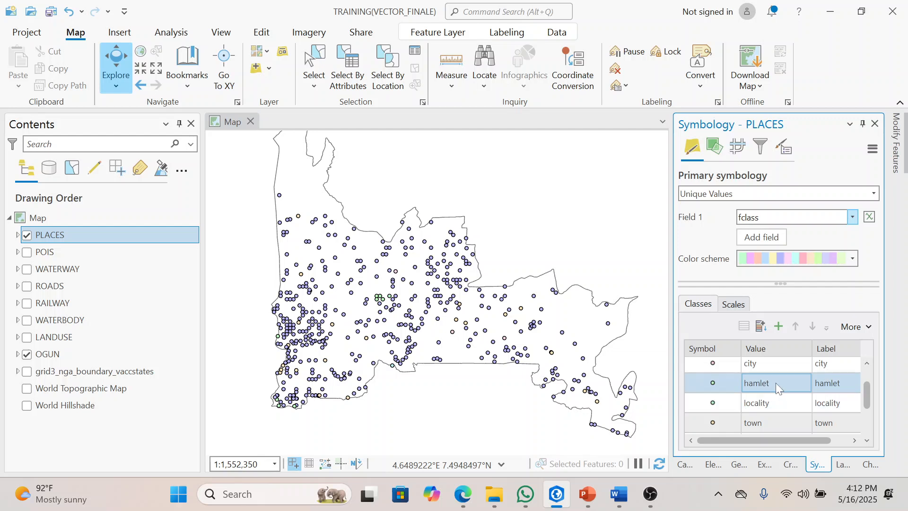
left_click(775, 383)
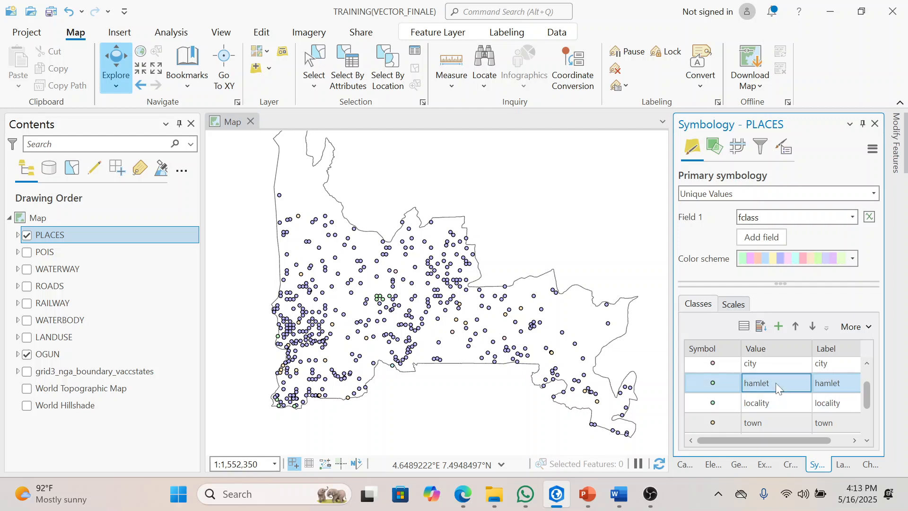
left_click(773, 404, "shift")
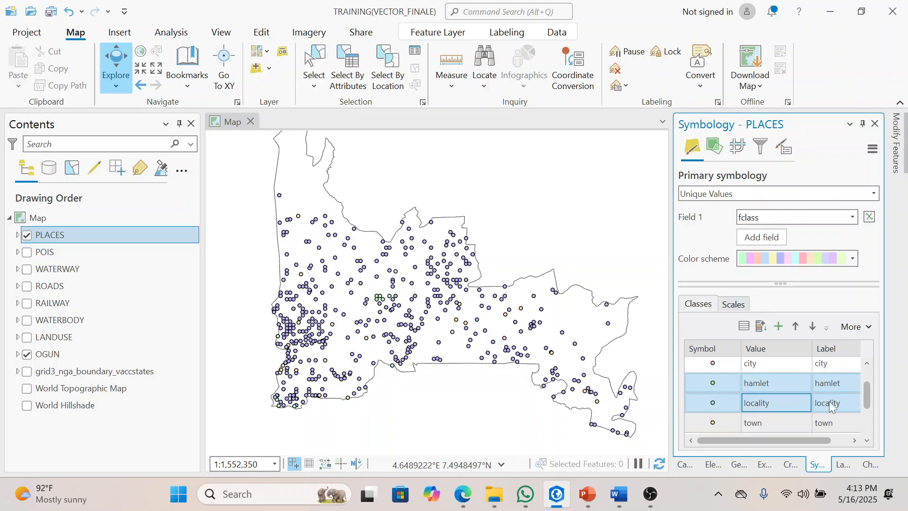
scroll(869, 440, "down", 4)
left_click(773, 427)
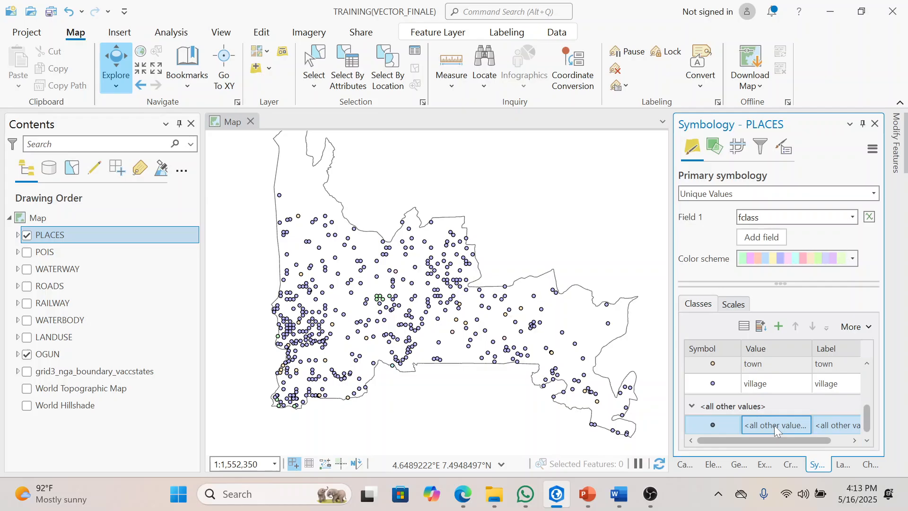
right_click(774, 426)
left_click(719, 403)
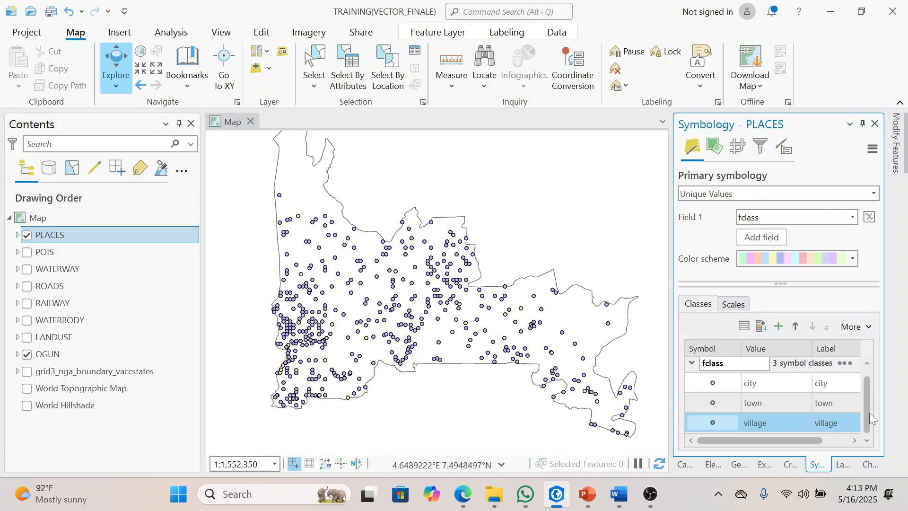
Step: Review the city, town and village classes in the PLACES symbology class list
left_click(872, 371)
left_click_drag(867, 406, 868, 448)
left_click(794, 388)
left_click(789, 407, "ctrl")
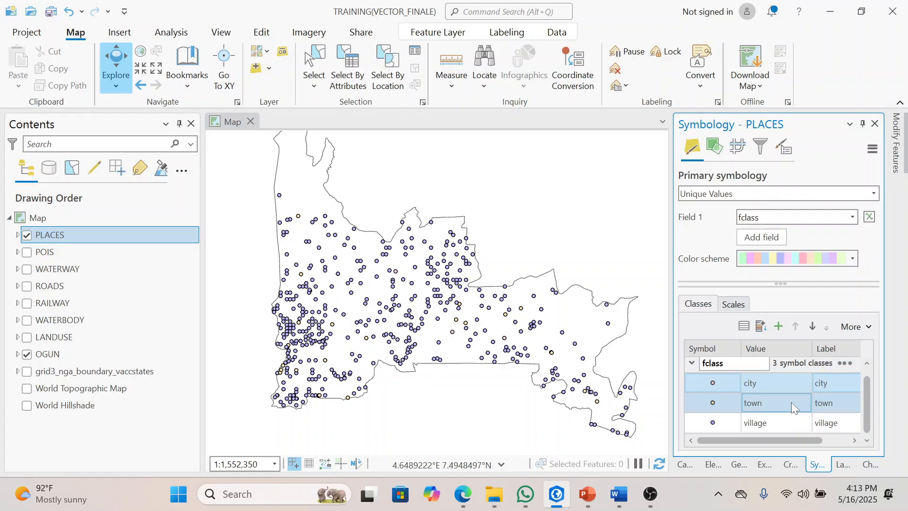
left_click(787, 378)
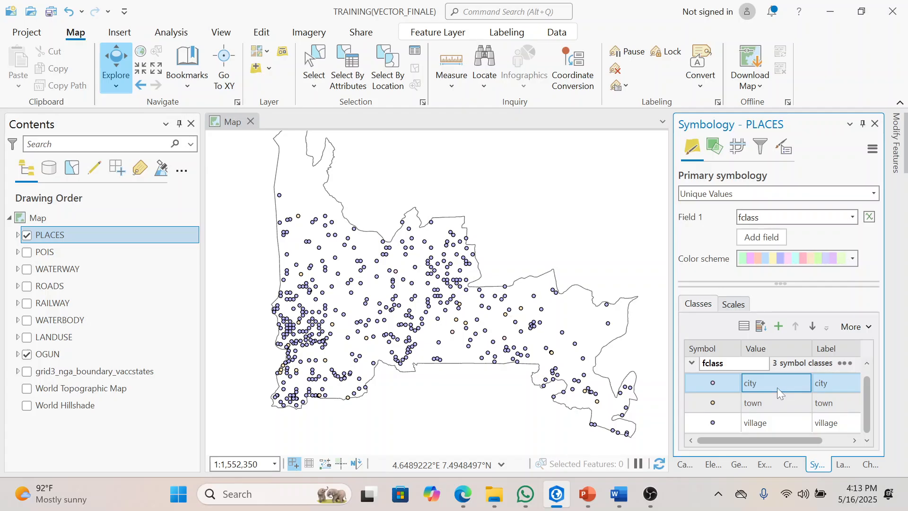
left_click(791, 398, "ctrl")
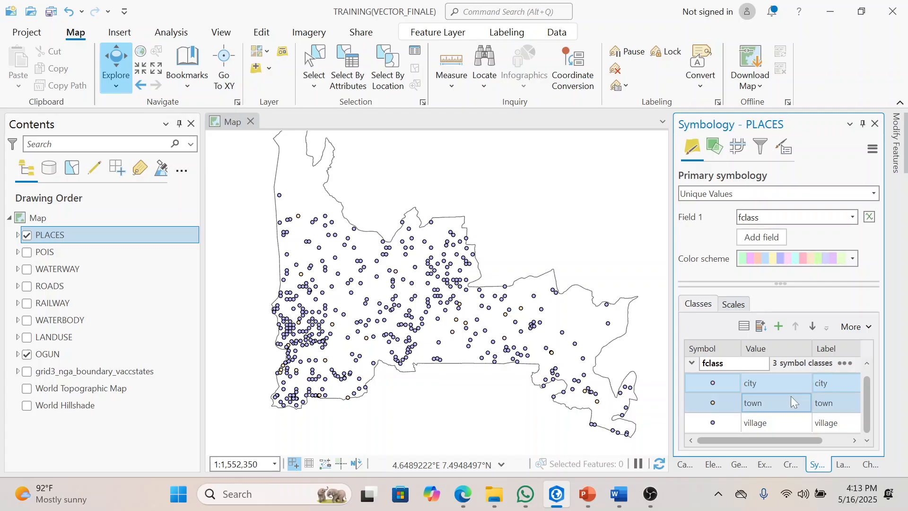
left_click(791, 395, "ctrl")
left_click(735, 397, "ctrl")
Step: Search the symbol gallery for CITY and apply the medium ArcGIS 2D City Hall symbol to the city class
left_click(726, 387)
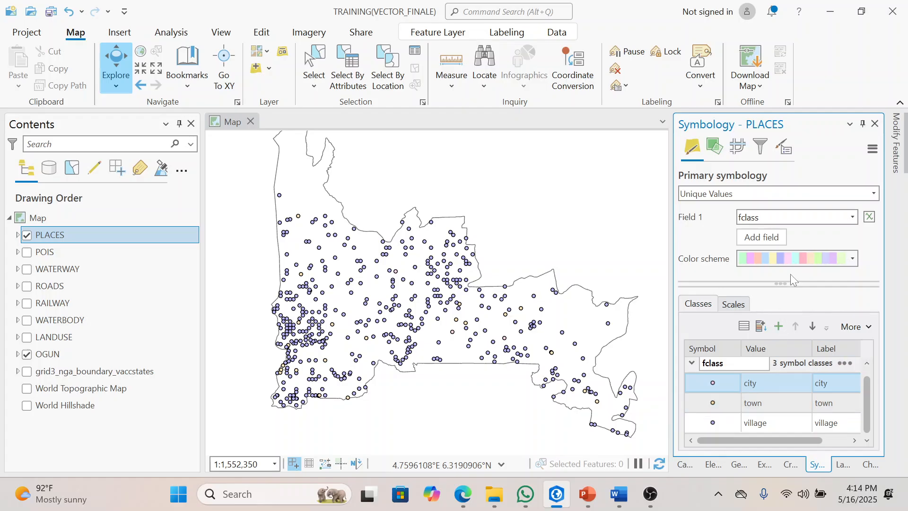
left_click_drag(791, 284, 790, 270)
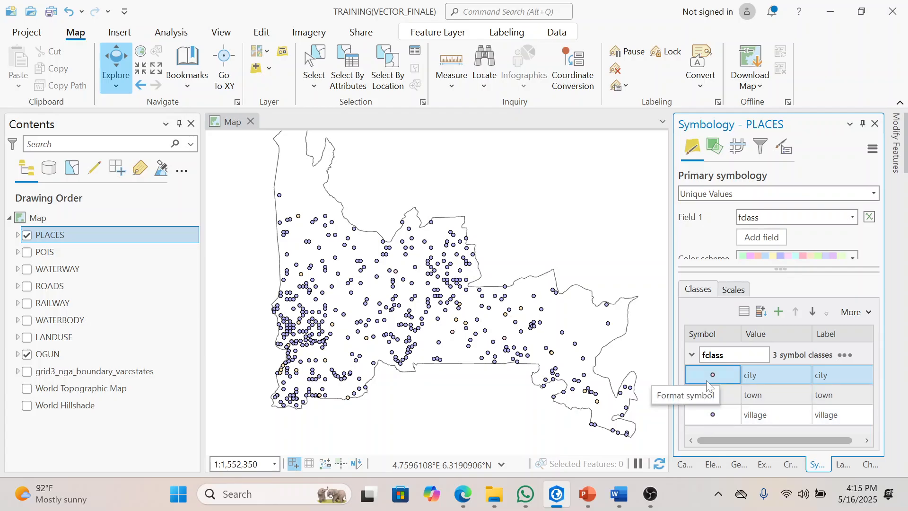
left_click(718, 375)
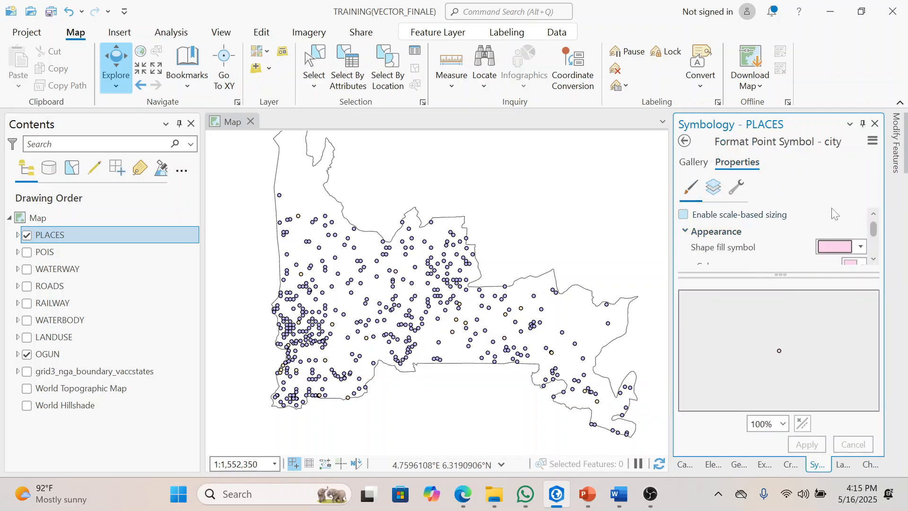
left_click_drag(782, 274, 787, 334)
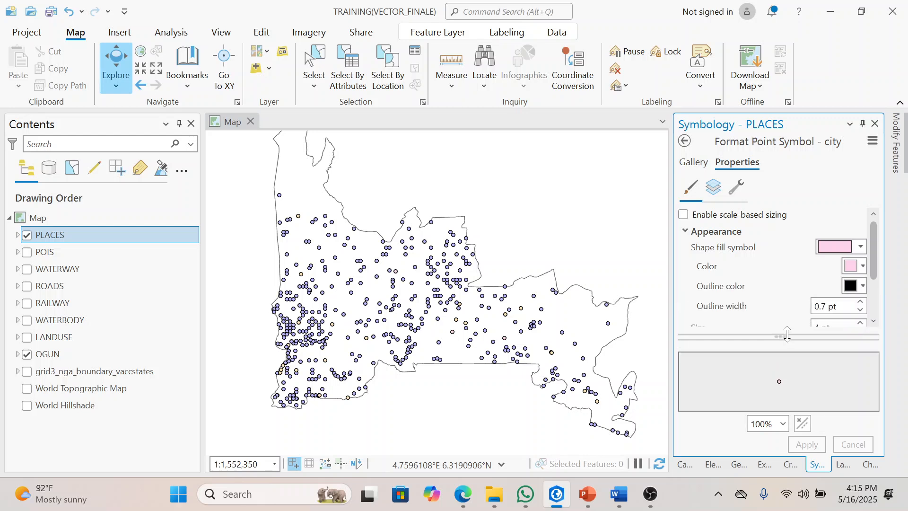
left_click(694, 162)
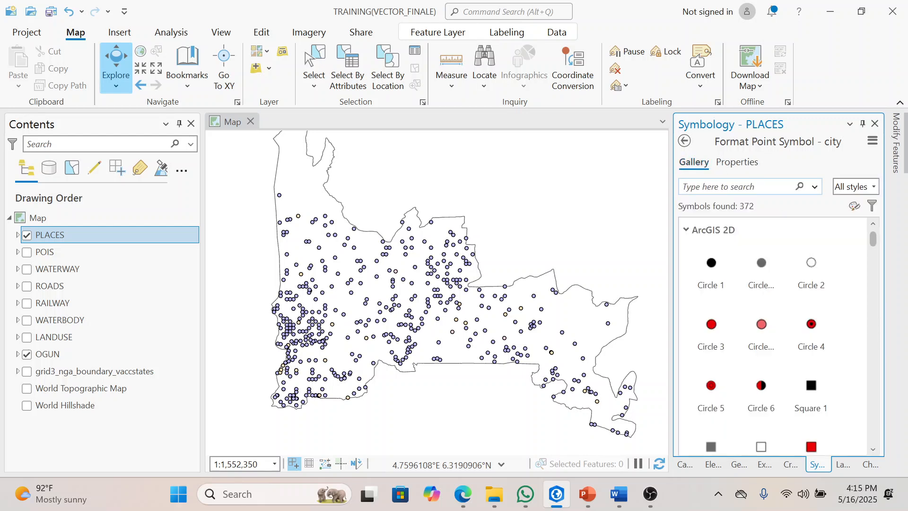
type("CITY")
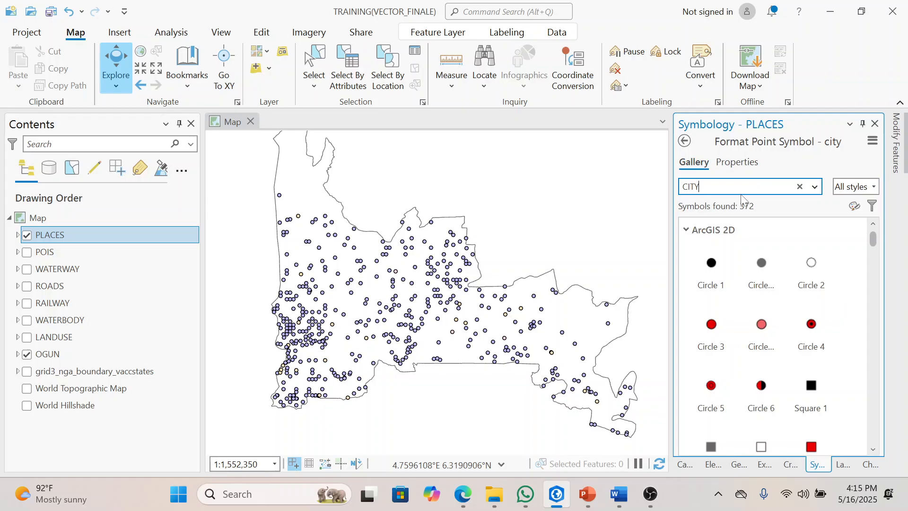
key("Return")
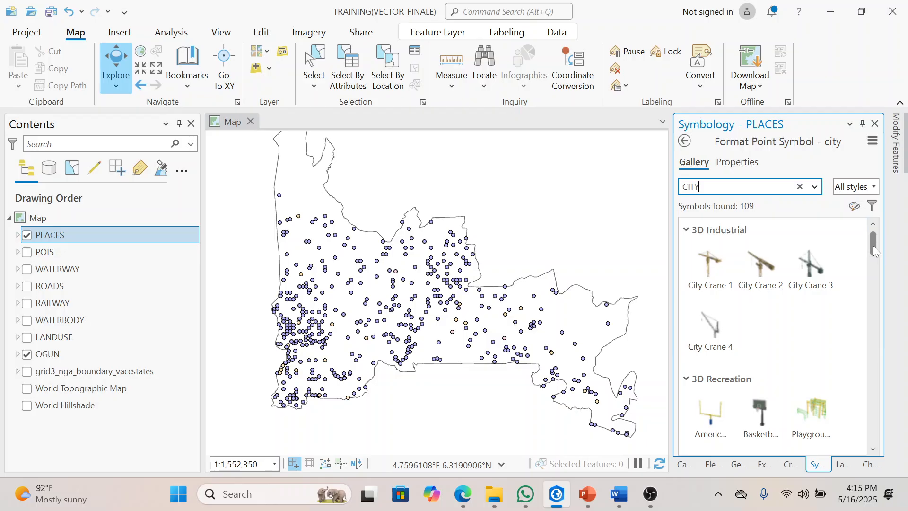
left_click_drag(873, 245, 872, 424)
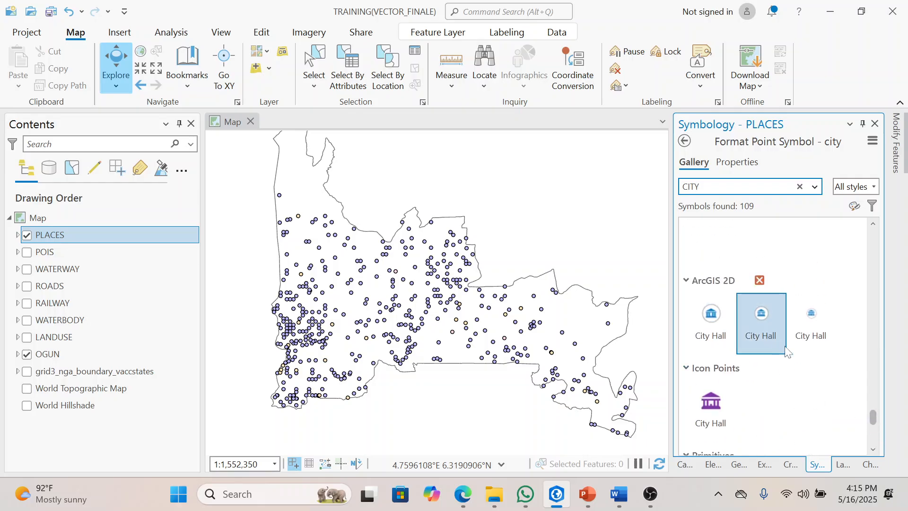
left_click(760, 337)
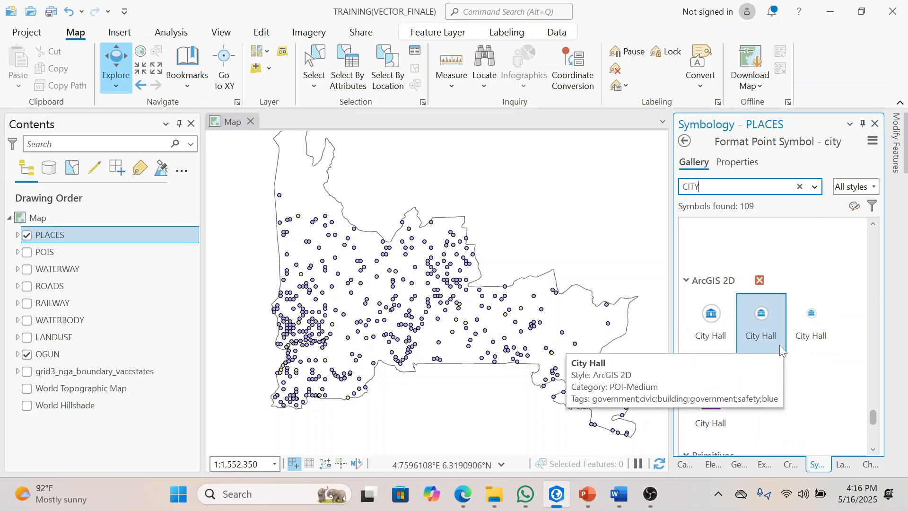
left_click(772, 339)
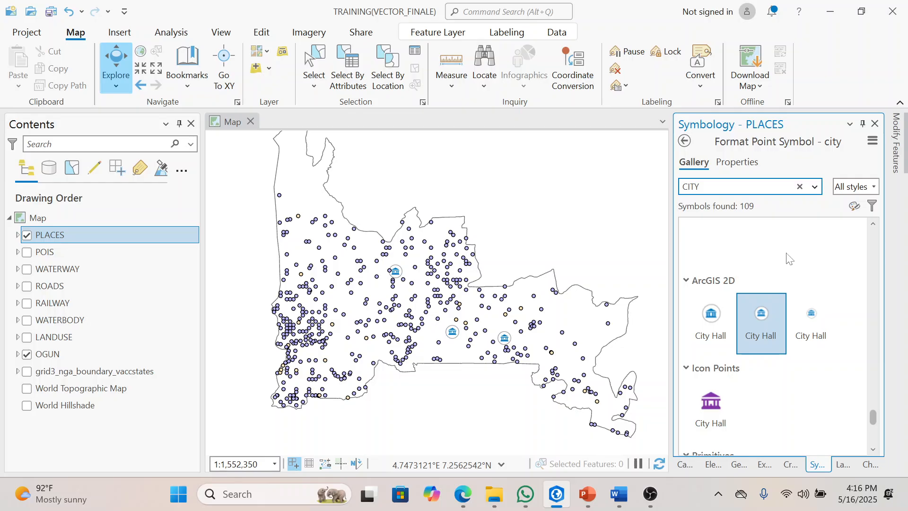
Step: Search the symbol gallery for CITY and apply the medium ArcGIS 2D City Hall symbol to the town class
left_click(683, 141)
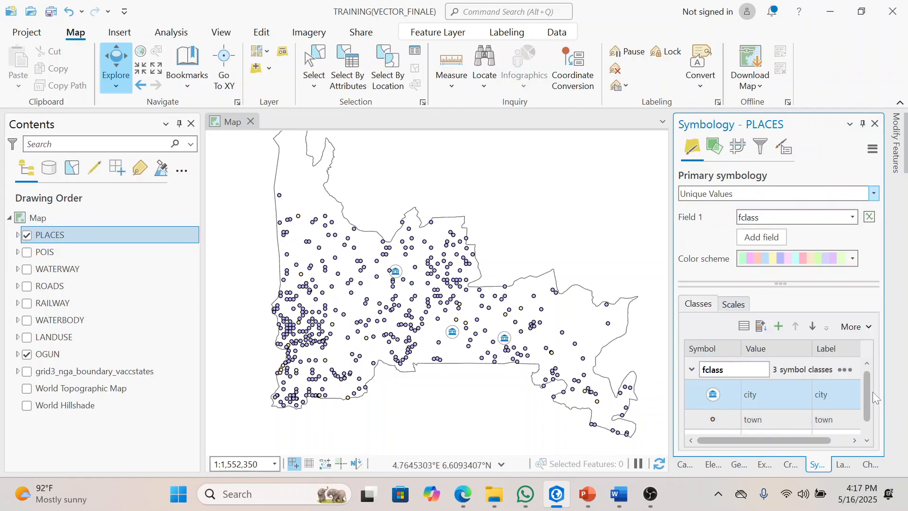
left_click_drag(868, 401, 872, 435)
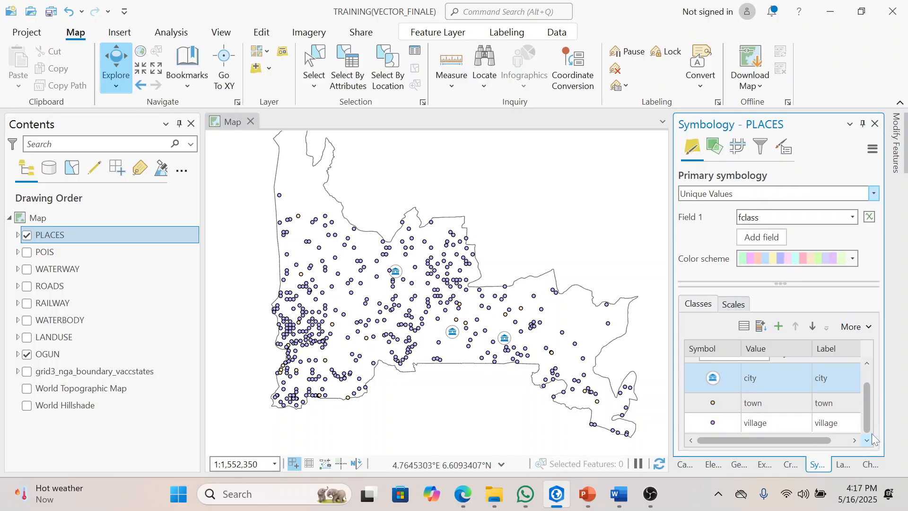
left_click(717, 404)
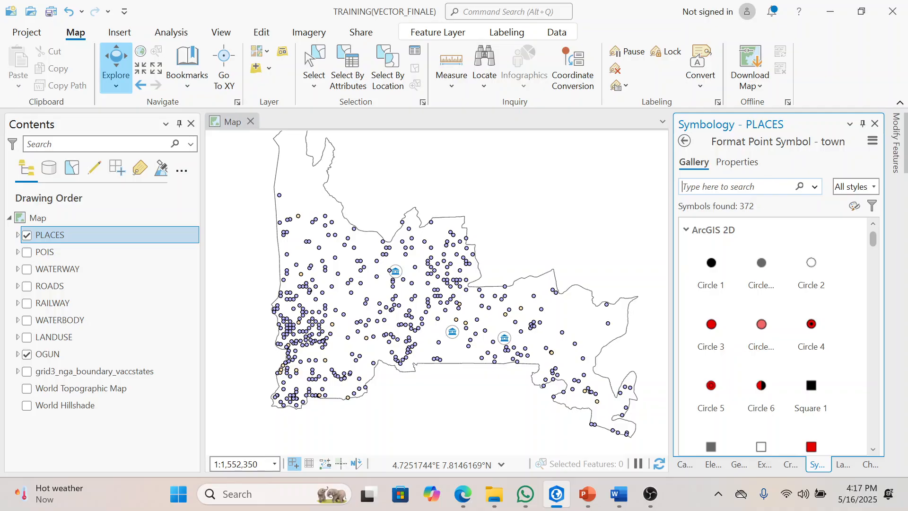
type("CITY")
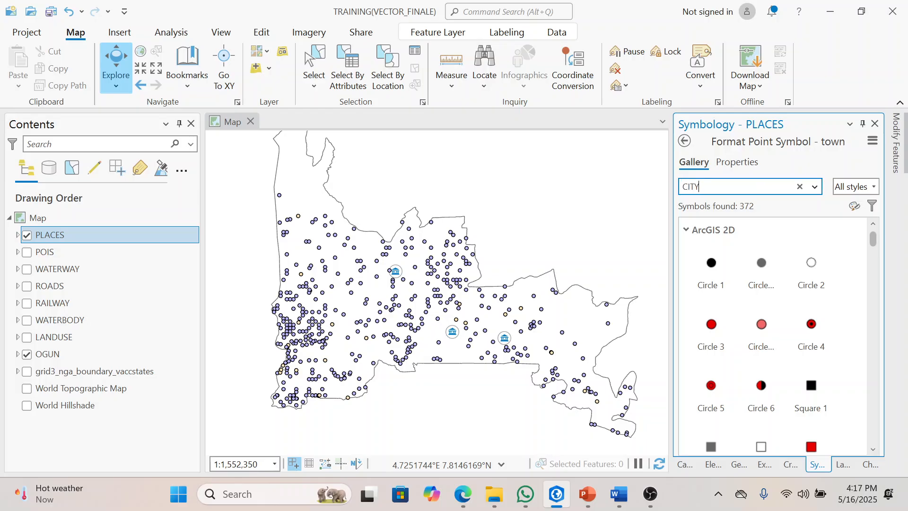
key("Return")
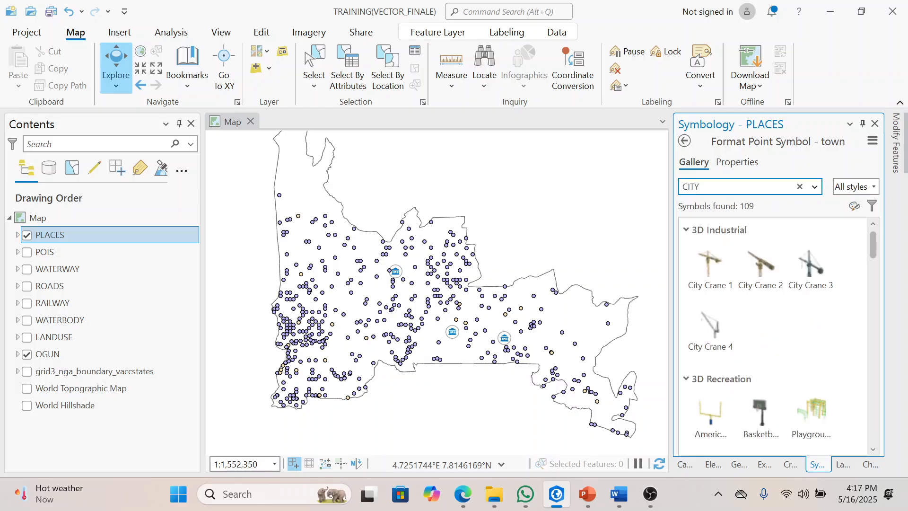
left_click_drag(873, 245, 875, 418)
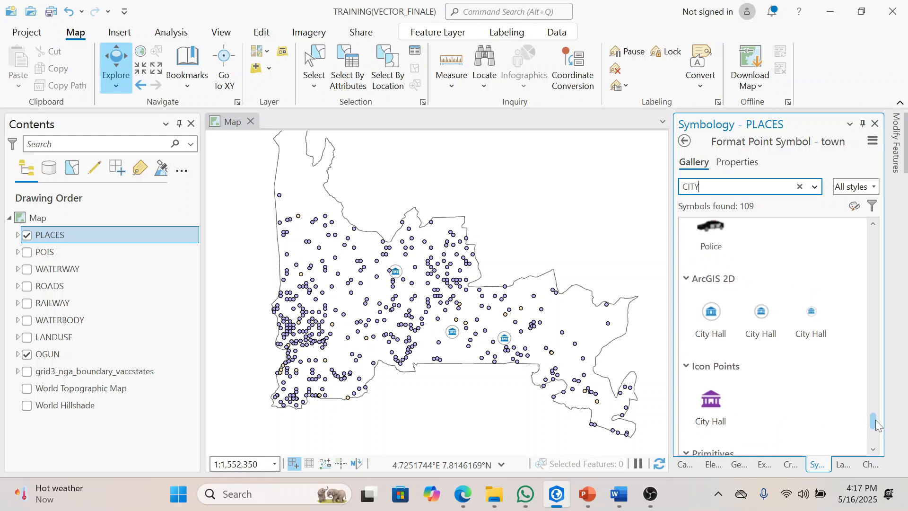
left_click(777, 345)
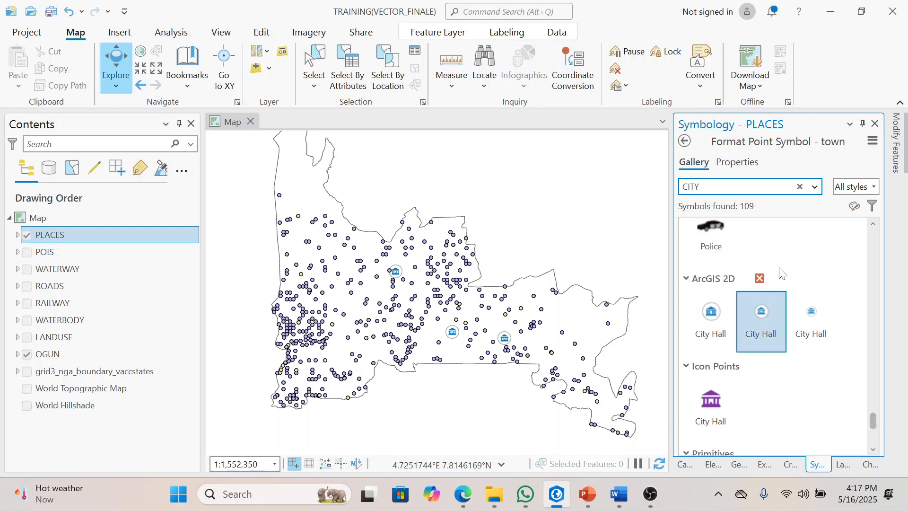
Step: Recolor the town class symbol to Cherrywood Brown and apply the change
left_click(722, 165)
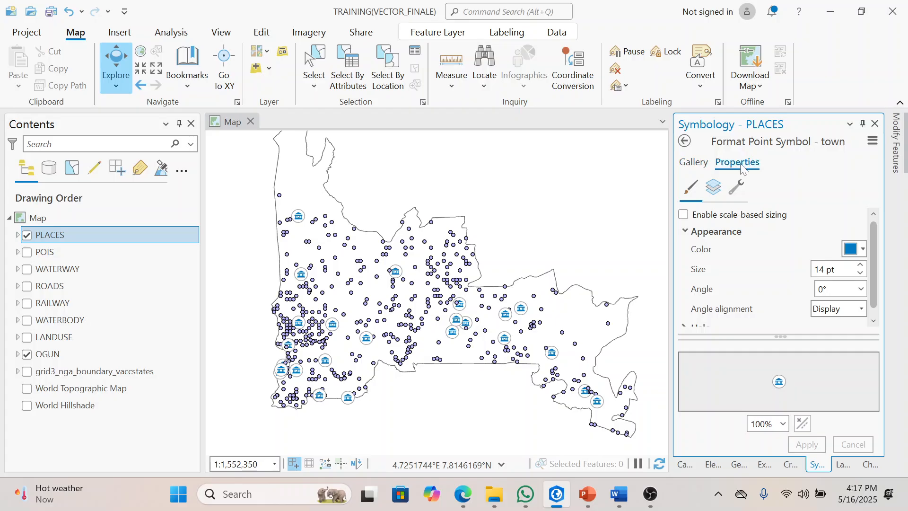
left_click(705, 167)
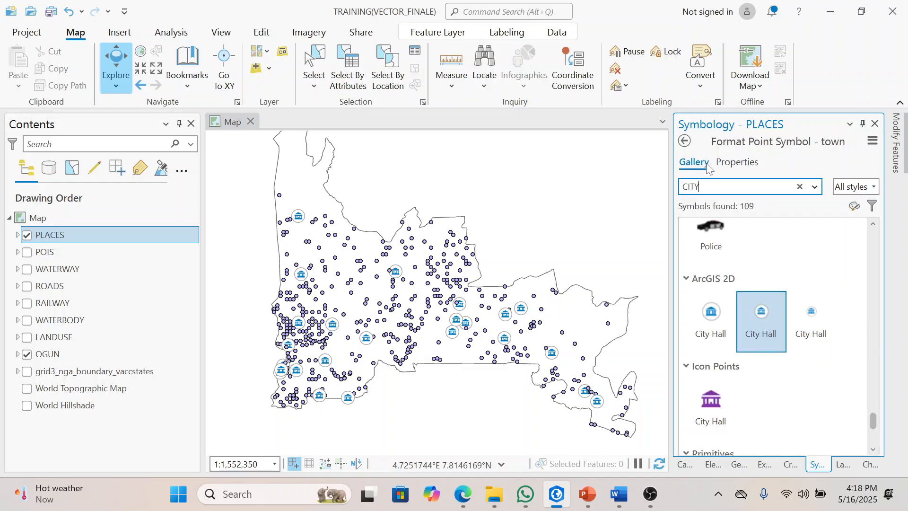
left_click(736, 164)
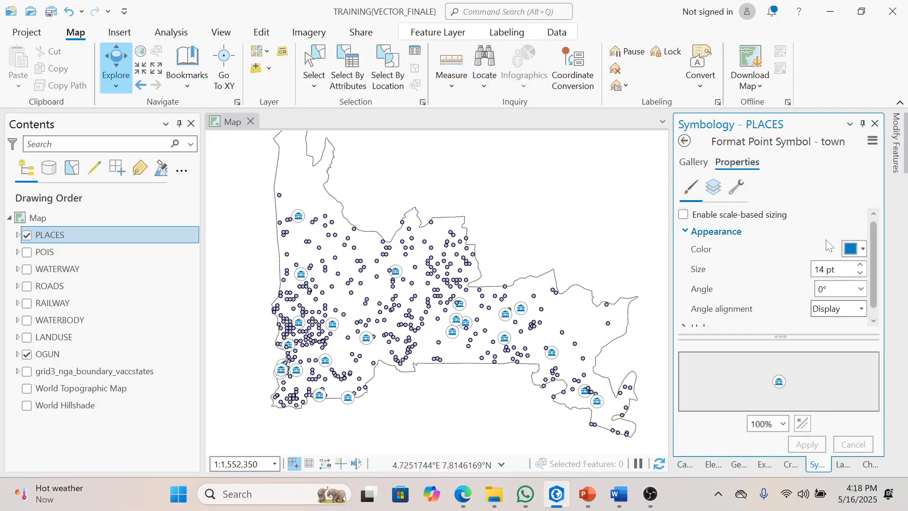
left_click(862, 249)
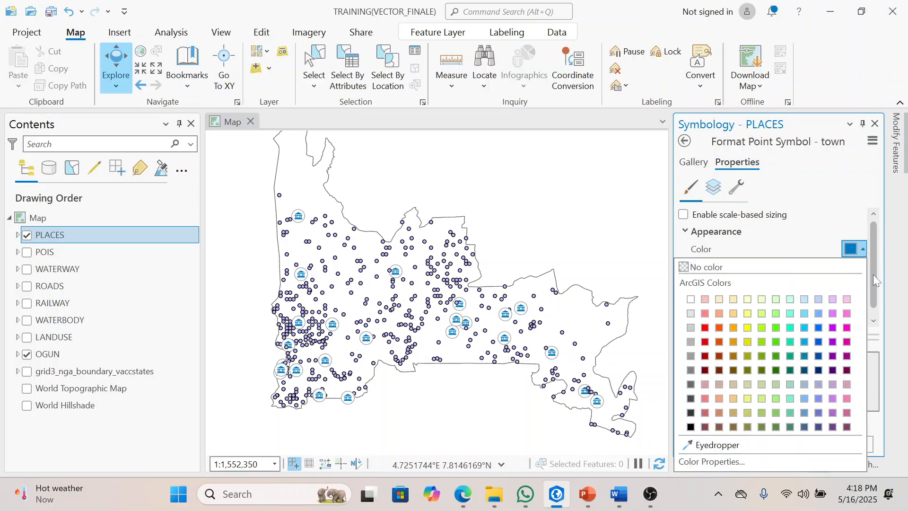
left_click(719, 370)
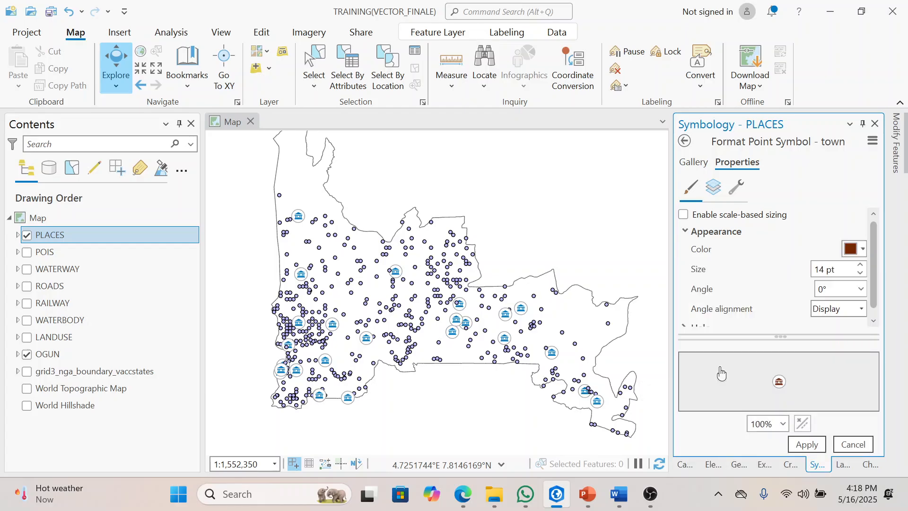
left_click(862, 251)
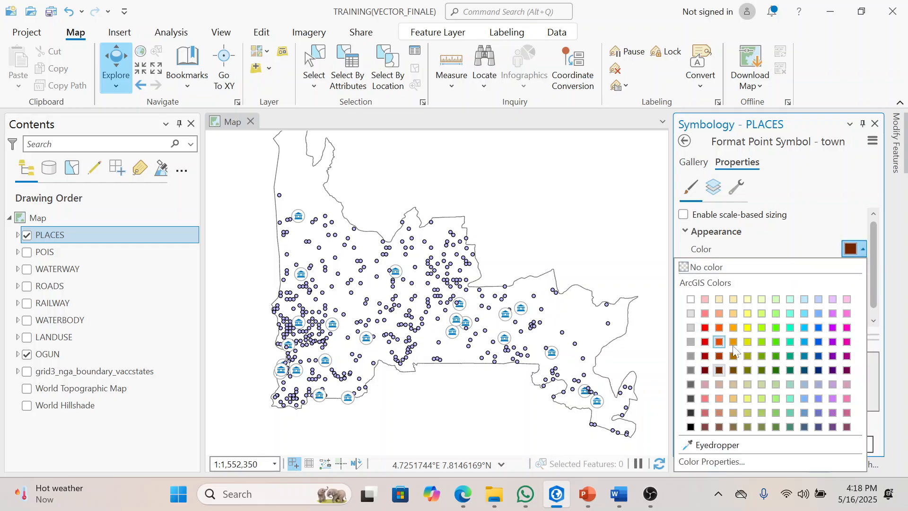
left_click(825, 241)
left_click(822, 443)
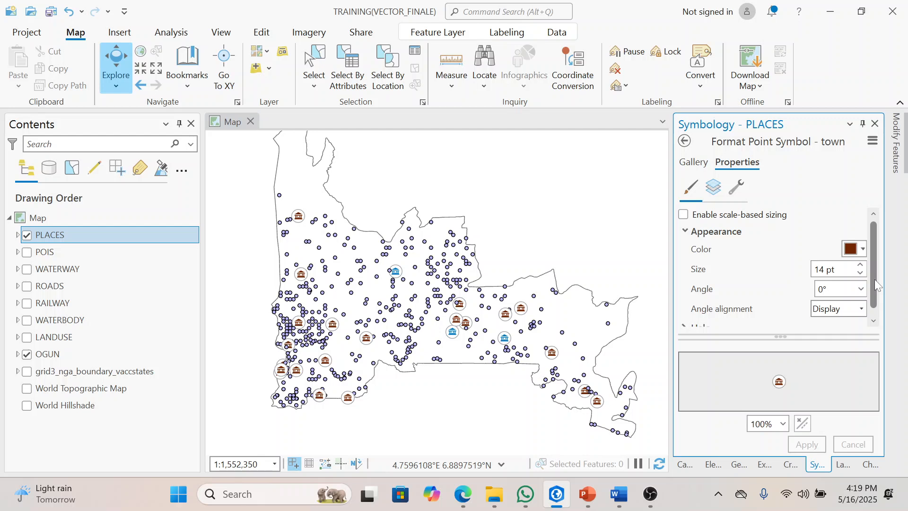
Step: Return to the PLACES class list and open the village class symbol's properties
left_click(683, 141)
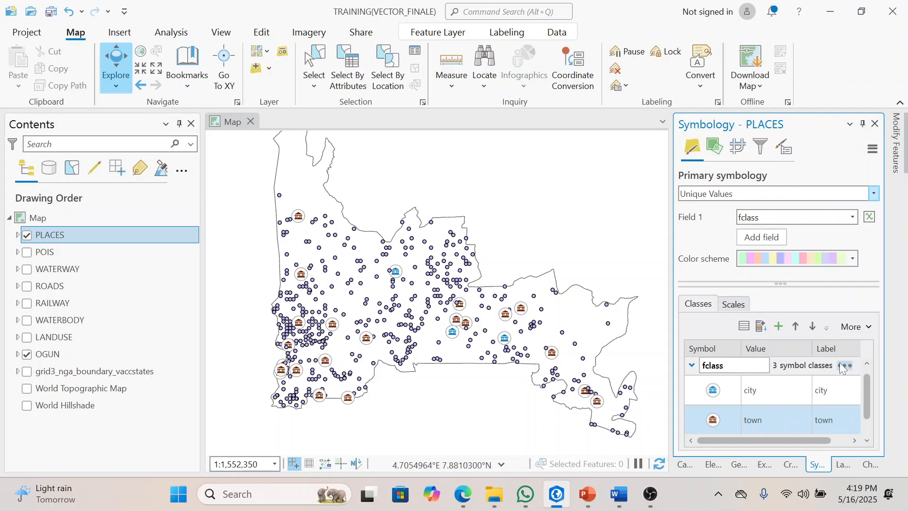
left_click_drag(863, 388, 883, 446)
left_click(709, 425)
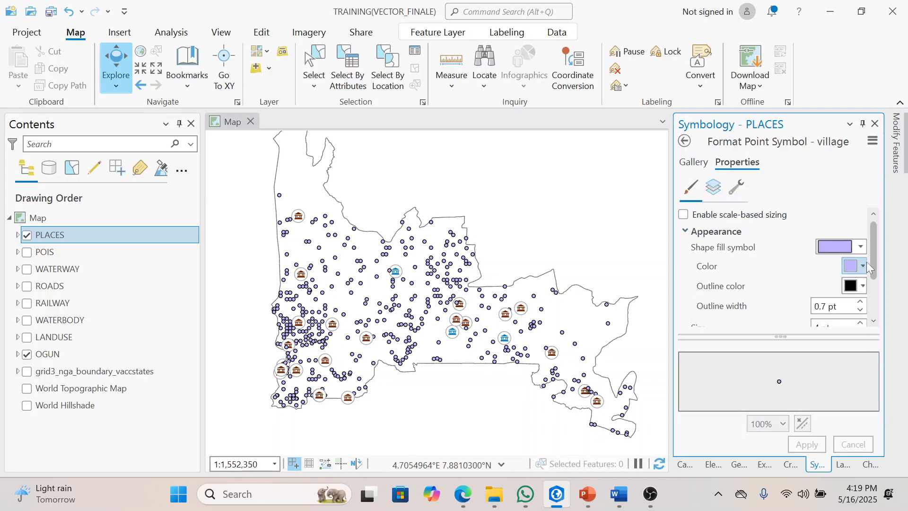
left_click_drag(874, 263, 875, 262)
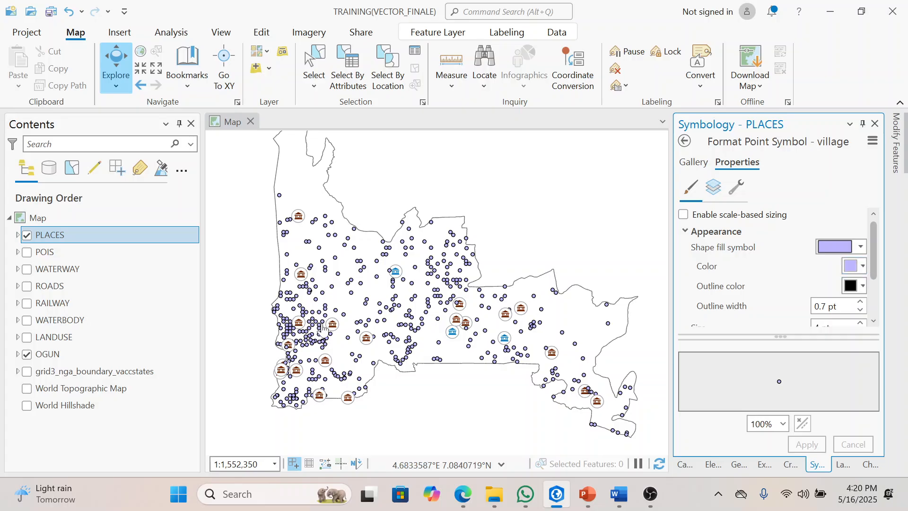
Step: Show the World Topographic Map temporarily to examine the places around Ogun against the basemap, then hide it again
left_click(27, 388)
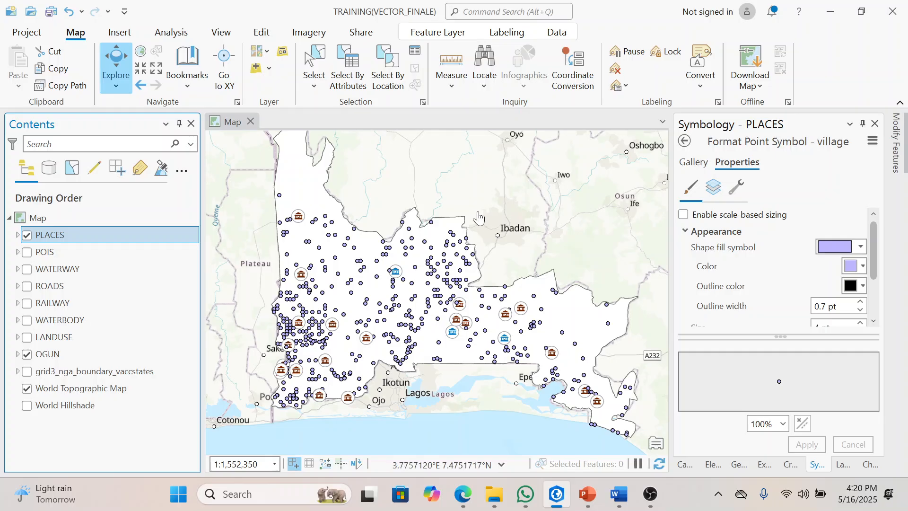
scroll(479, 217, "up", 2)
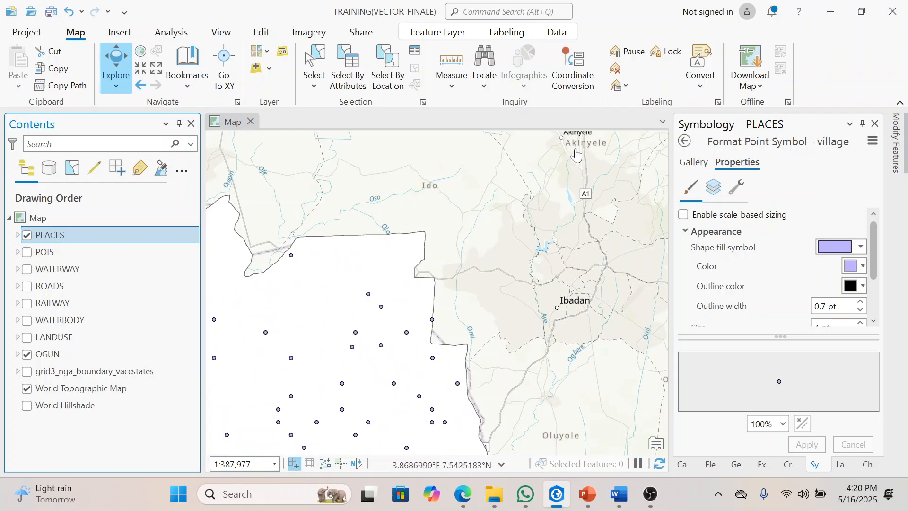
scroll(434, 195, "down", 3)
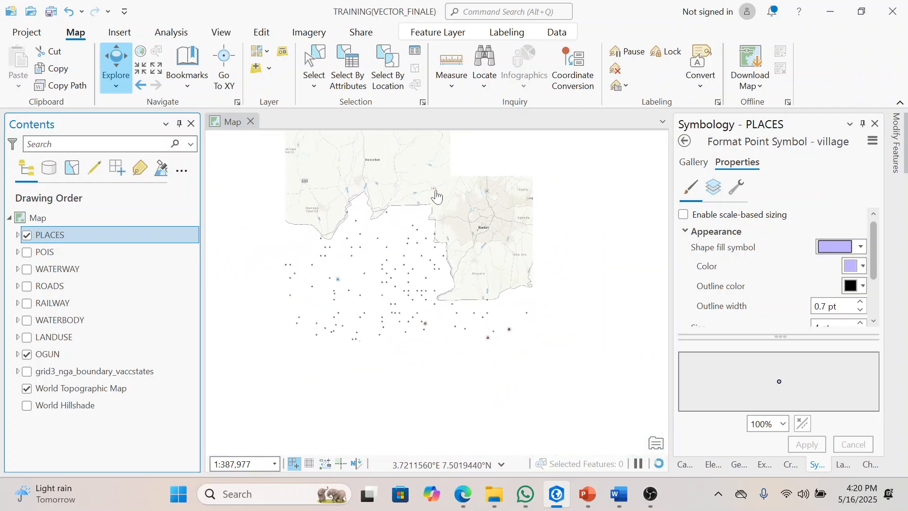
left_click(27, 388)
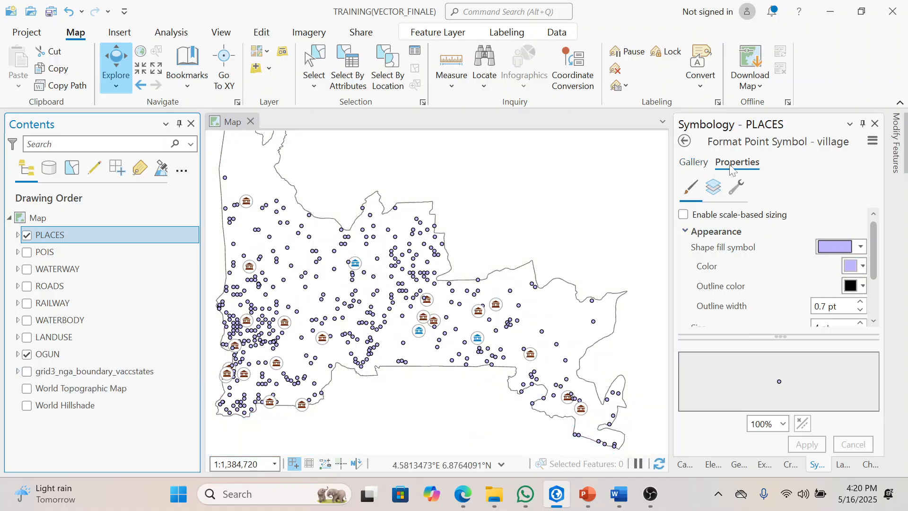
Step: Set both the fill color and the outline color of the village symbol to No color and apply
left_click(861, 268)
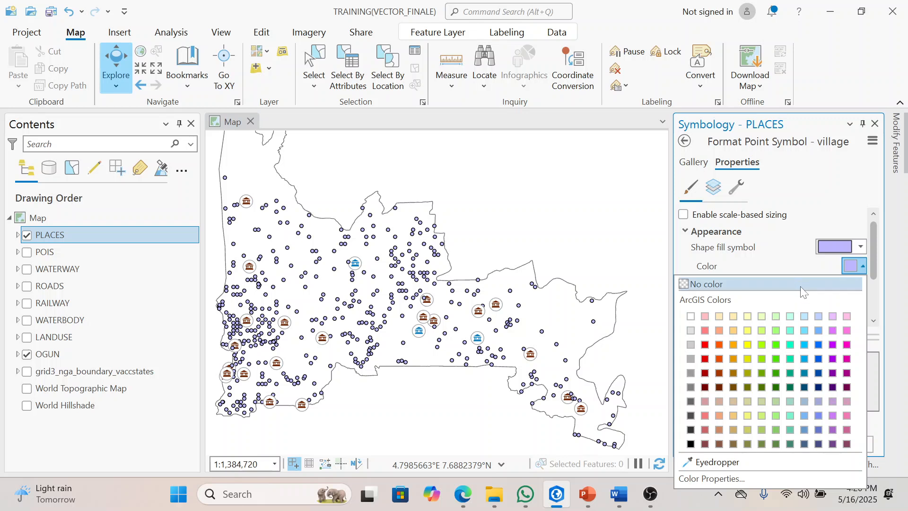
left_click(802, 290)
left_click(851, 289)
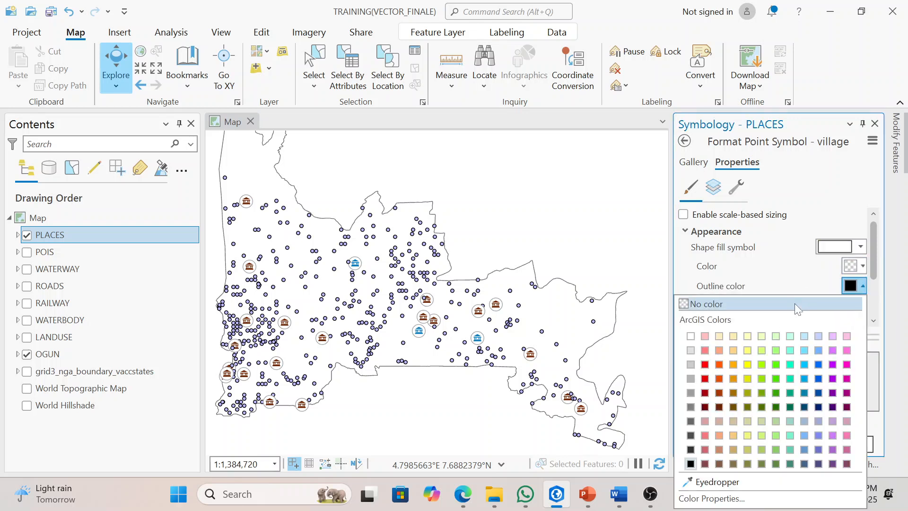
left_click(796, 310)
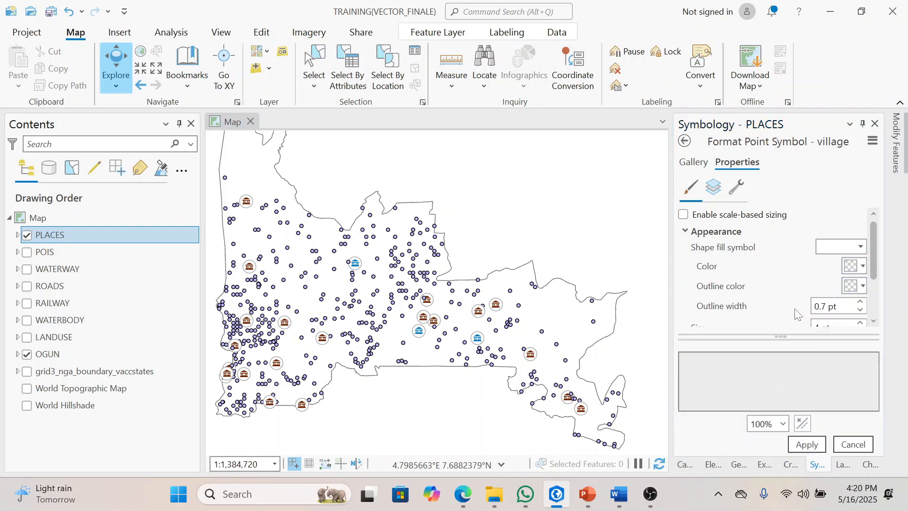
left_click(807, 445)
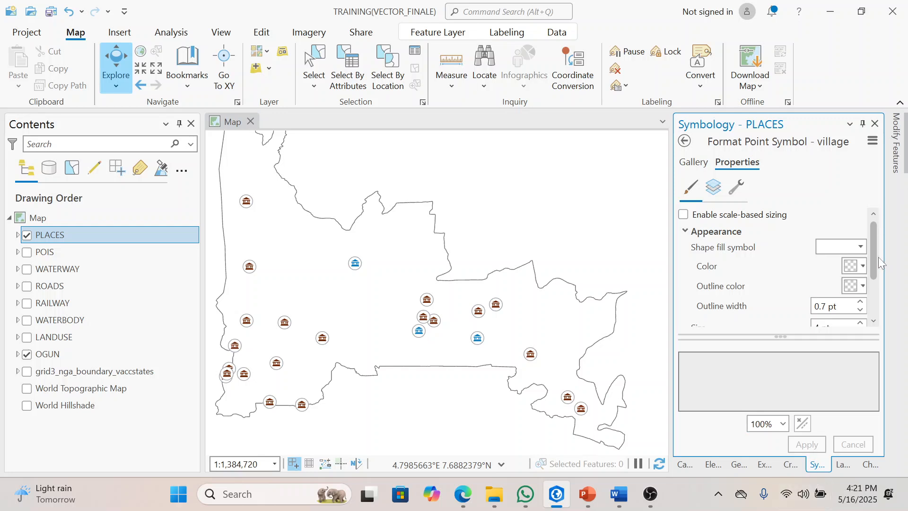
mouse_move(877, 253)
left_mouse_down()
mouse_move(880, 298)
mouse_move(876, 254)
left_mouse_up()
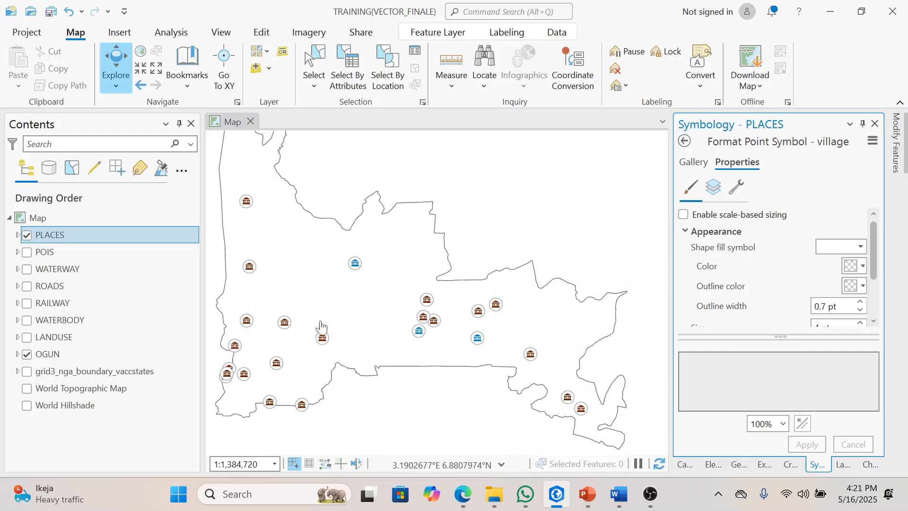
left_click(18, 235)
left_click(17, 235)
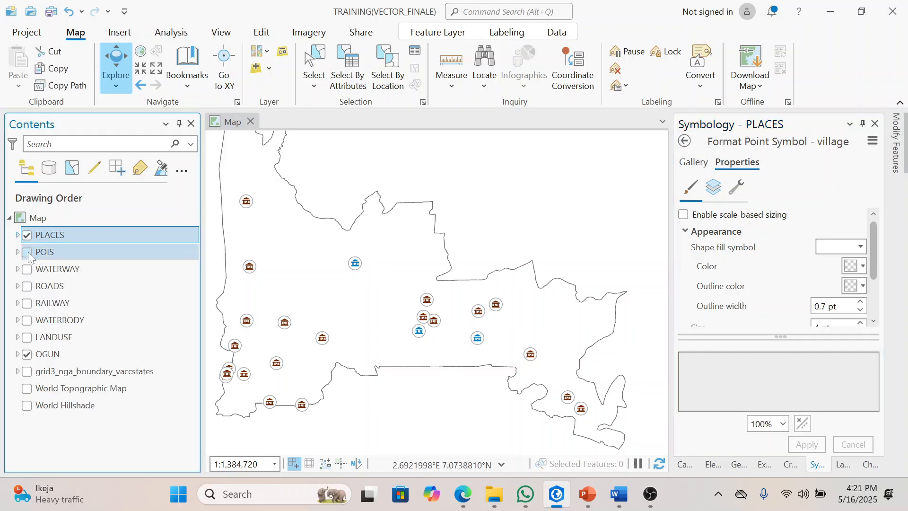
Step: Turn on the POIS layer and select it to bring up its symbology settings
left_click(27, 253)
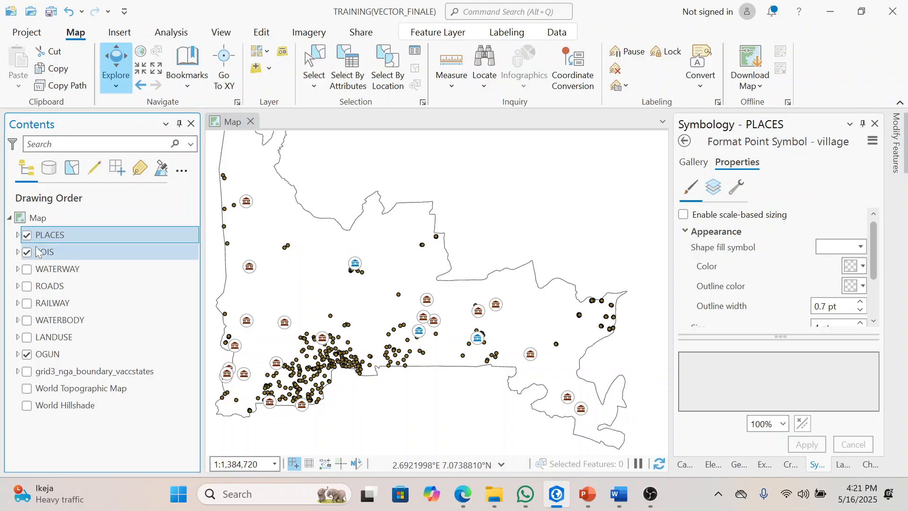
left_click(107, 255)
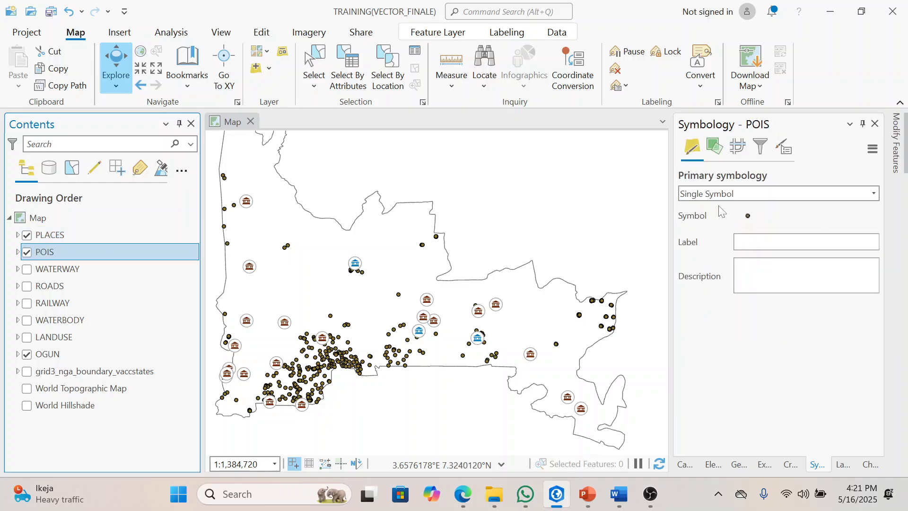
left_click(767, 241)
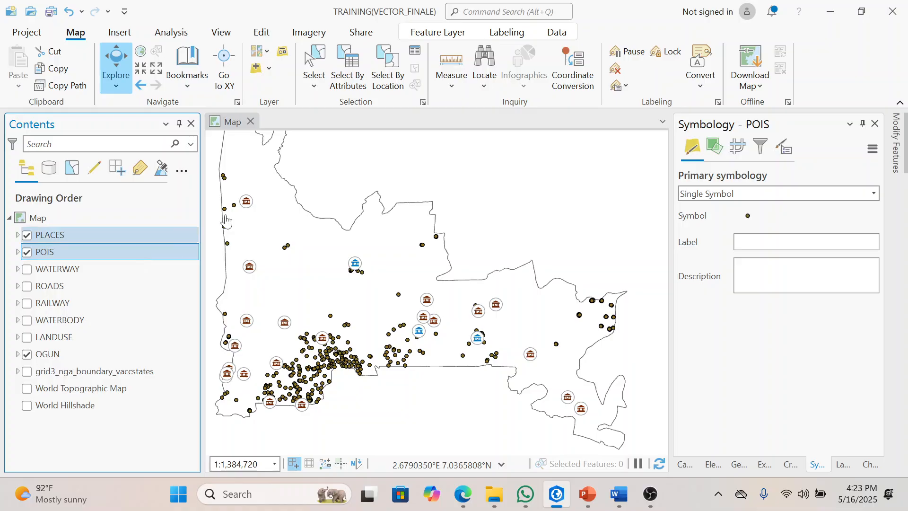
Step: Symbolize the POIS layer with Unique Values based on the fclass field and enlarge the class list area
left_click(875, 195)
left_click(875, 196)
left_click(875, 196)
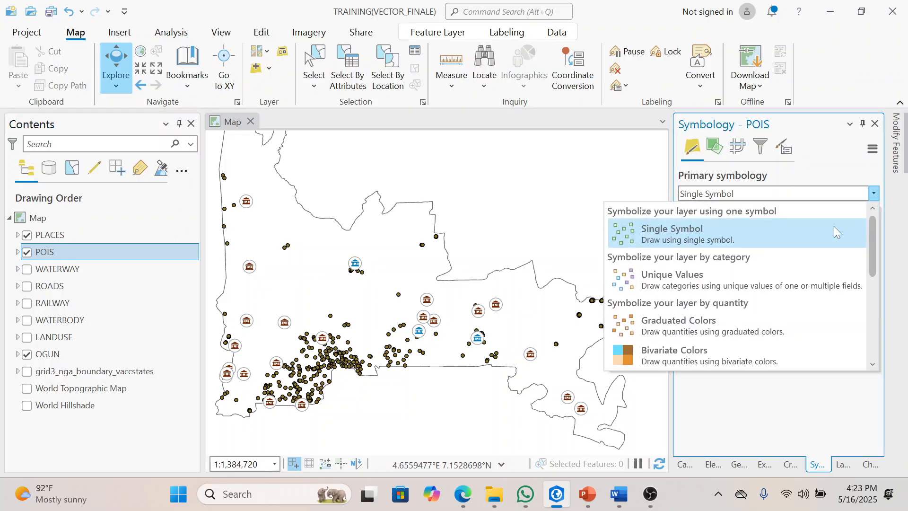
left_click(744, 281)
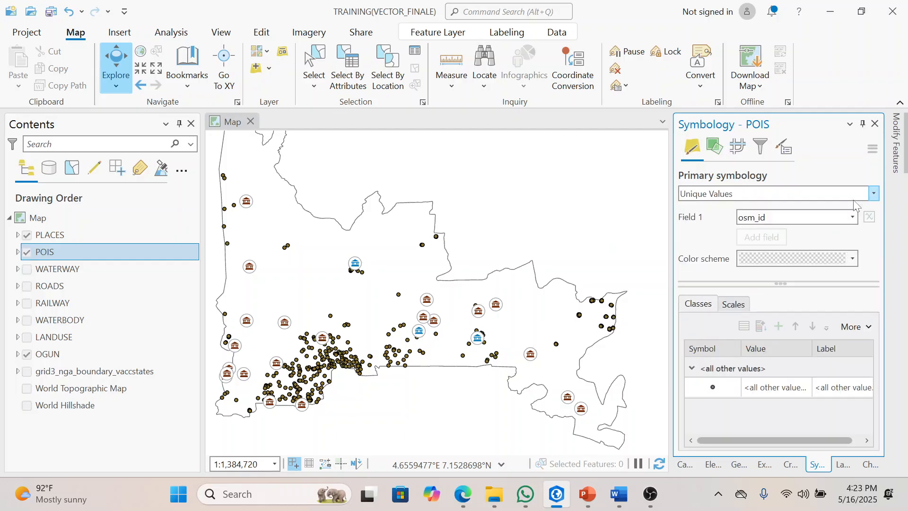
left_click(852, 219)
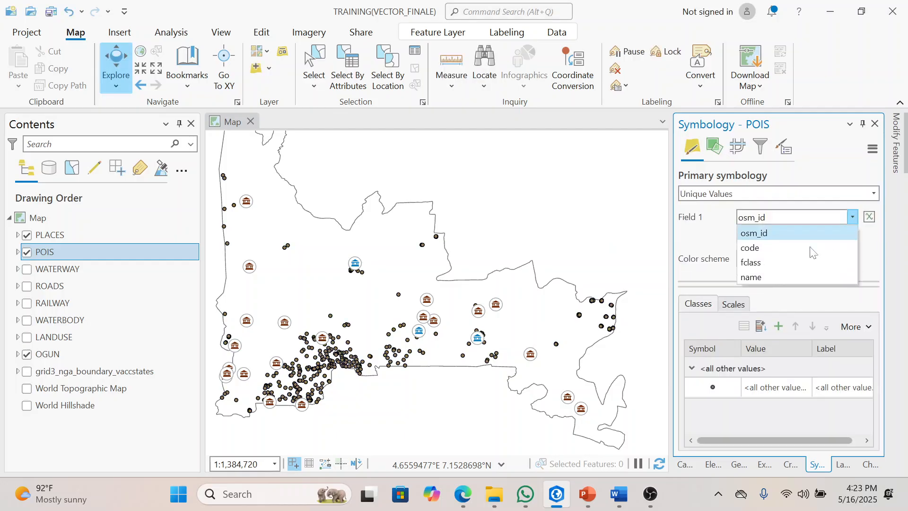
left_click(790, 262)
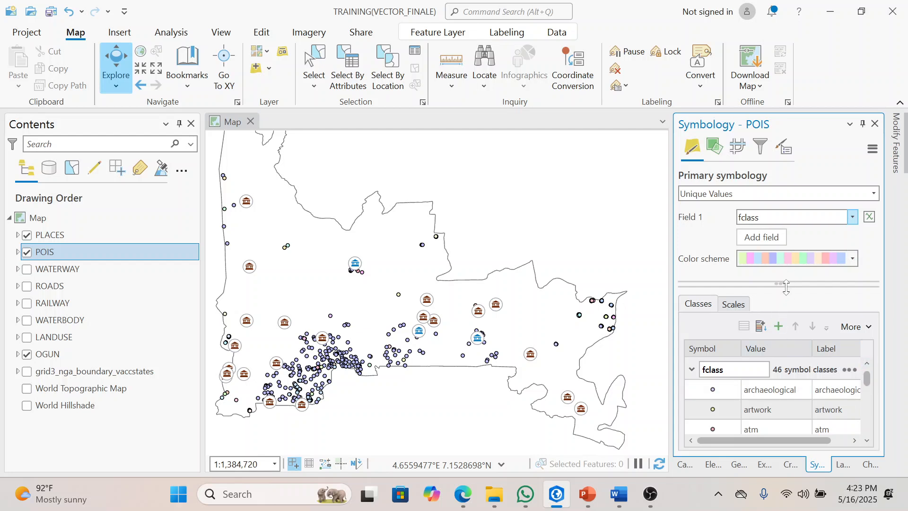
left_click_drag(785, 287, 786, 215)
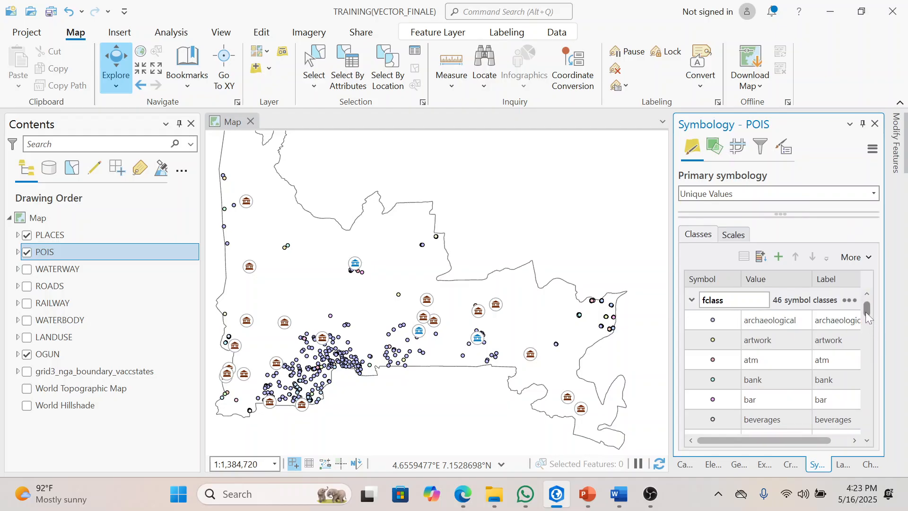
Step: Reveal the field setting above the class list and look through all the fclass values of the POIS layer
left_click_drag(796, 214, 801, 235)
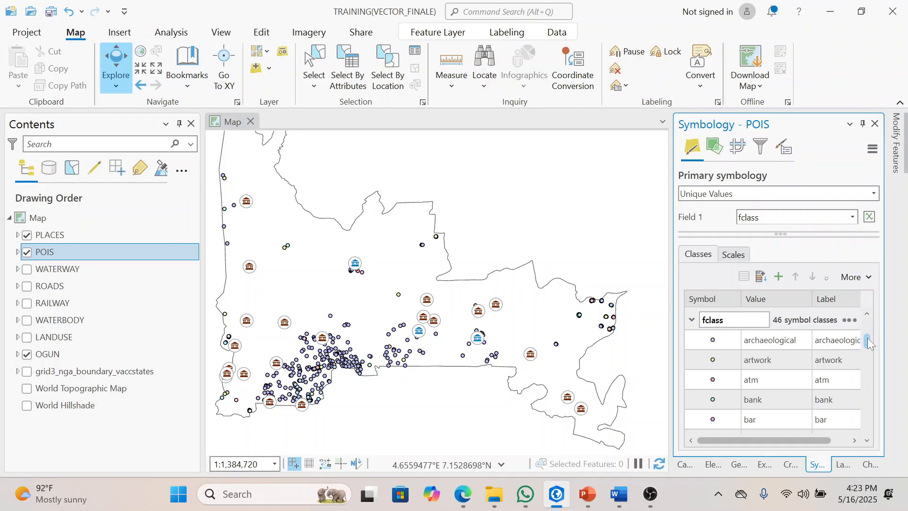
scroll(868, 338, "down", 4)
scroll(868, 329, "up", 4)
left_click(820, 337)
left_click_drag(867, 331, 869, 374)
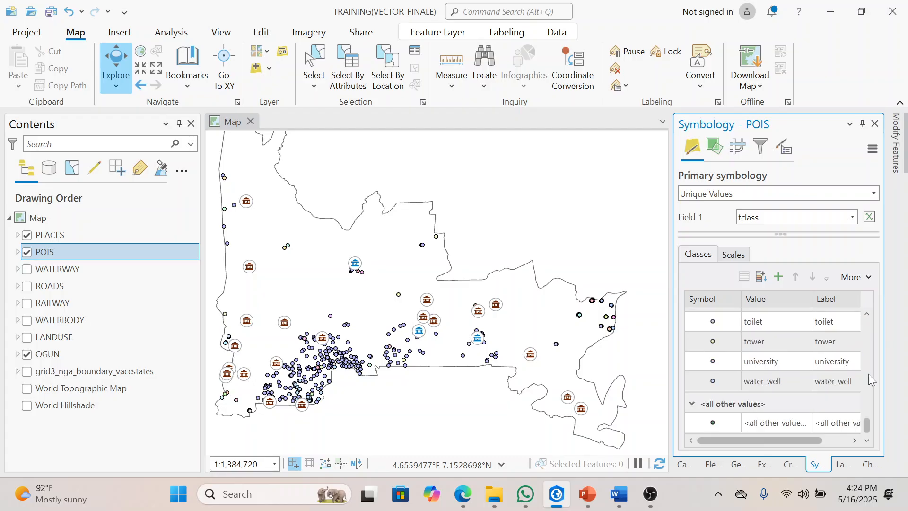
left_click_drag(863, 421, 864, 364)
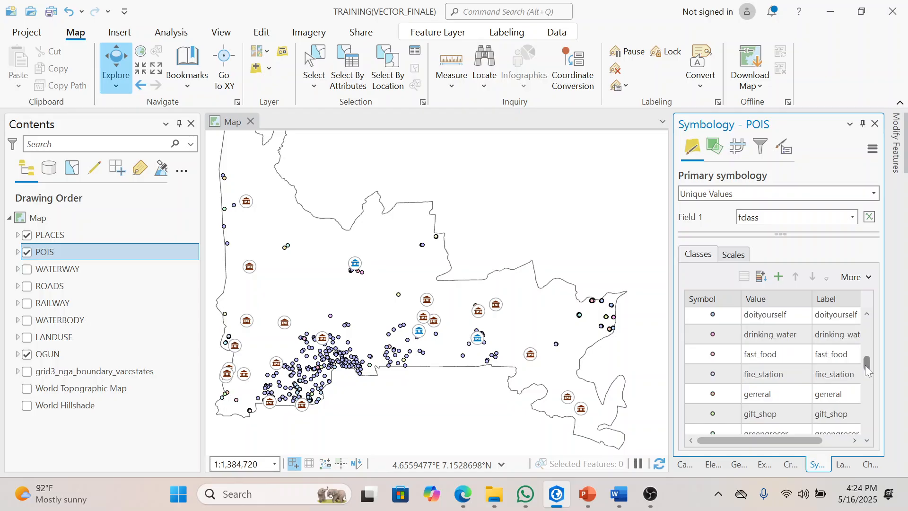
left_click_drag(864, 365, 866, 321)
Step: Remove all POIS symbol classes, including <all other values>, except bank, hospital, market_place and school
left_click(767, 341)
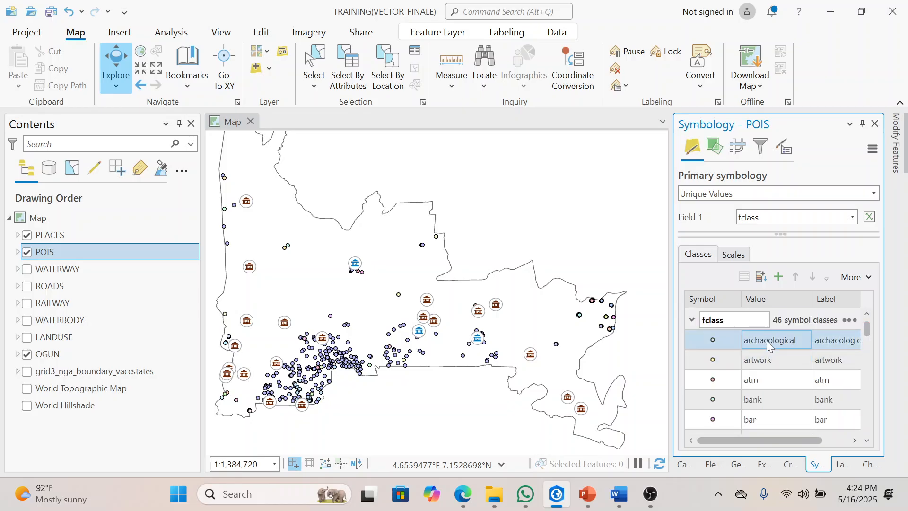
left_click(768, 359, "shift")
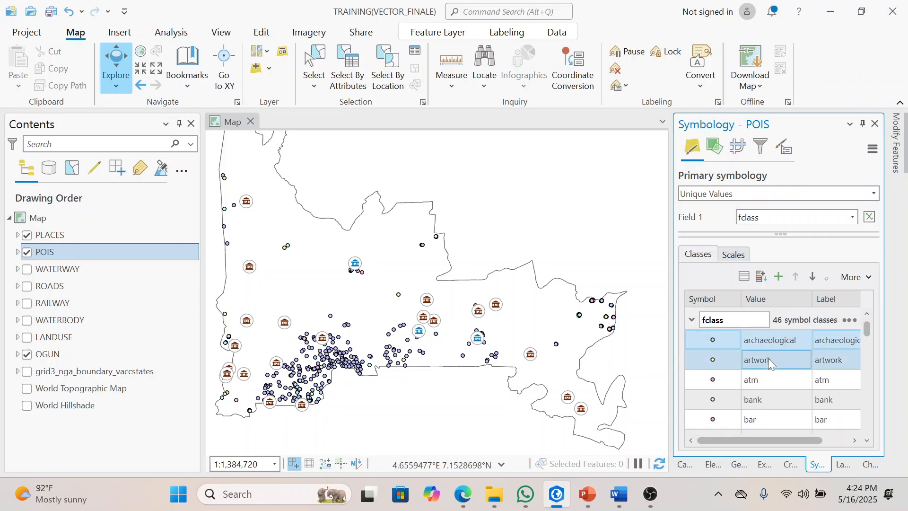
left_click(768, 378, "shift")
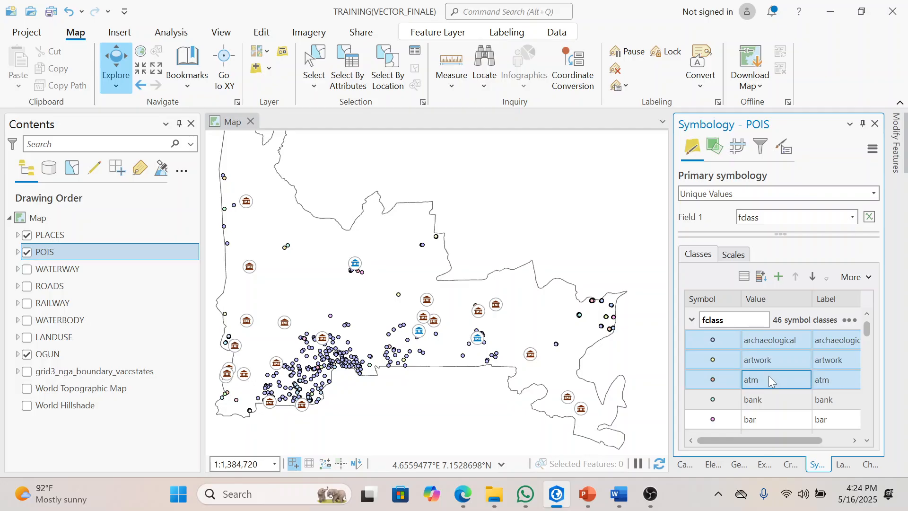
scroll(868, 443, "down", 4)
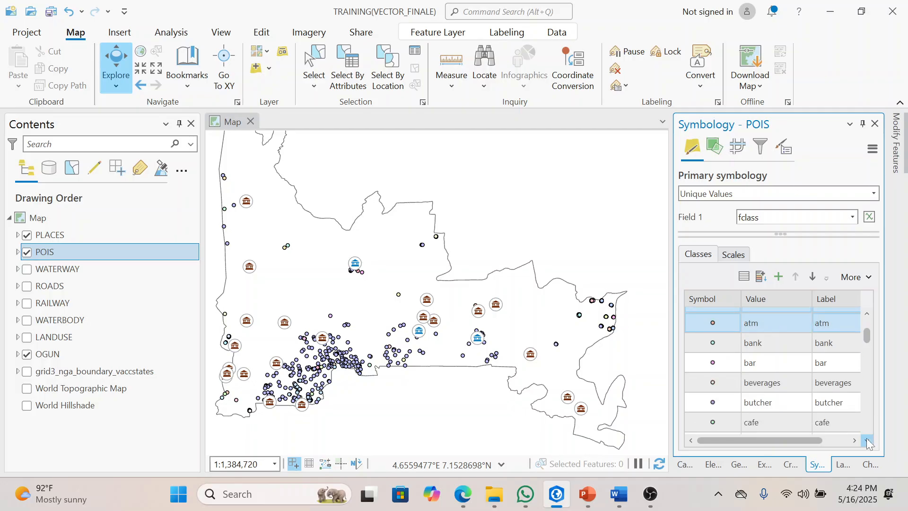
left_click(766, 333)
left_click(767, 346, "shift")
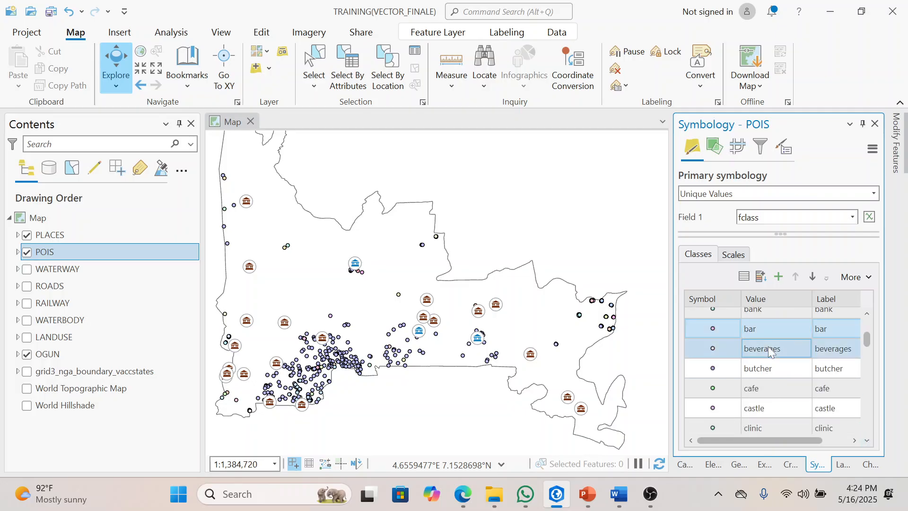
left_click(767, 367, "shift")
left_click(767, 389, "shift")
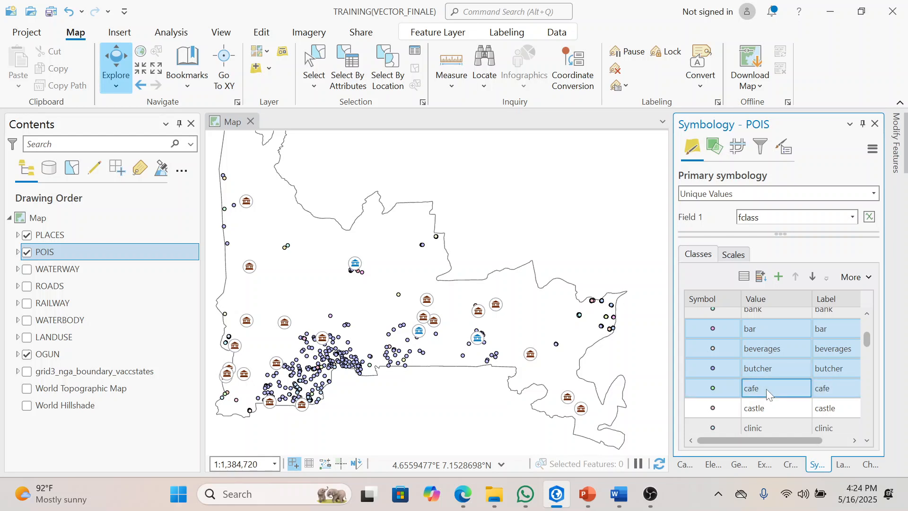
left_click(771, 407, "shift")
left_click(780, 423, "shift")
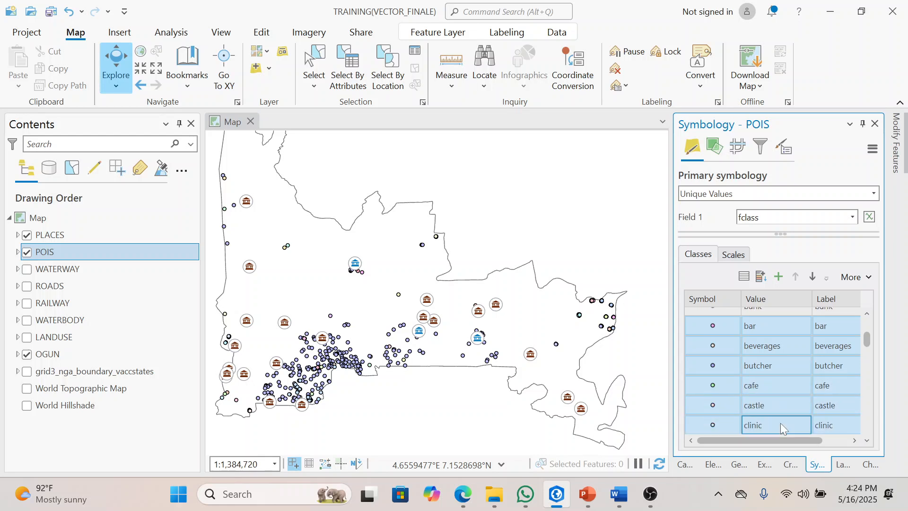
left_click(867, 441)
left_click(867, 441)
left_click(867, 441)
left_click(867, 441)
left_click(867, 441)
left_click(867, 441)
left_click(867, 441)
left_click(867, 441)
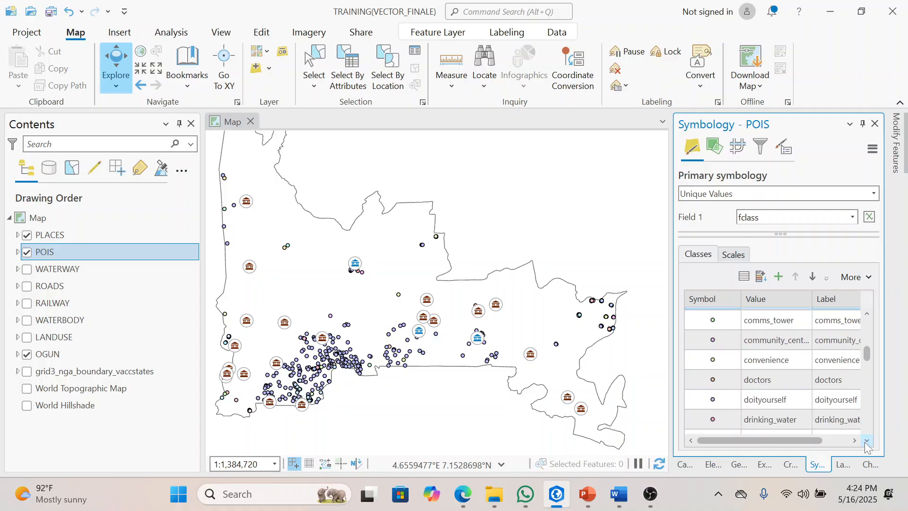
left_click(784, 320)
left_click(778, 348, "shift")
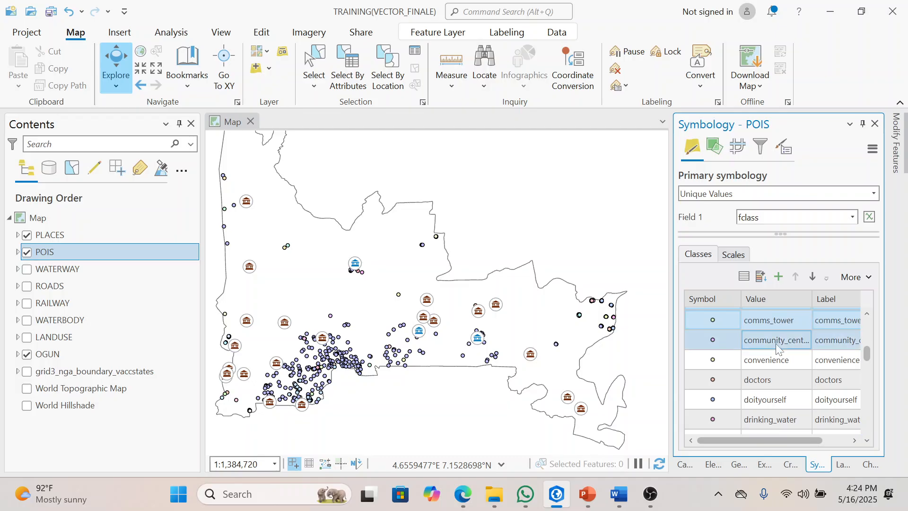
left_click(774, 360, "shift")
left_click(771, 374, "shift")
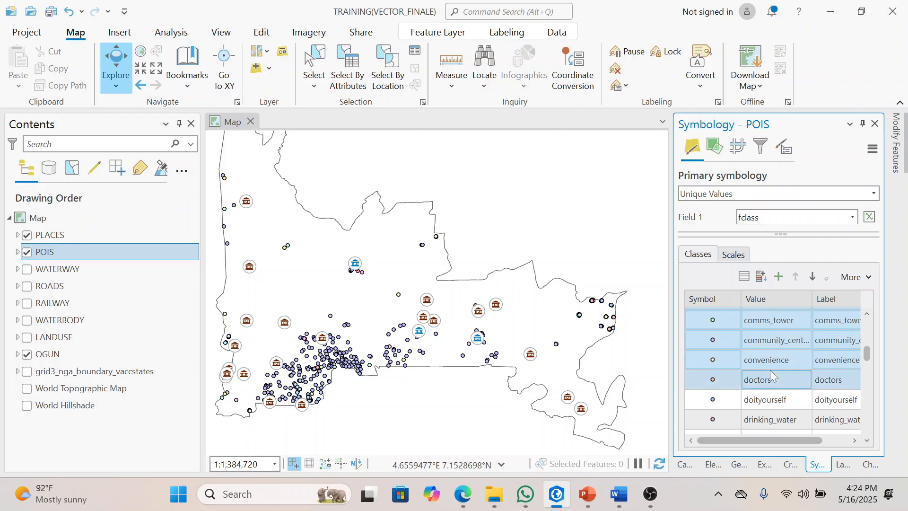
left_click(773, 397, "shift")
left_click(773, 411, "shift")
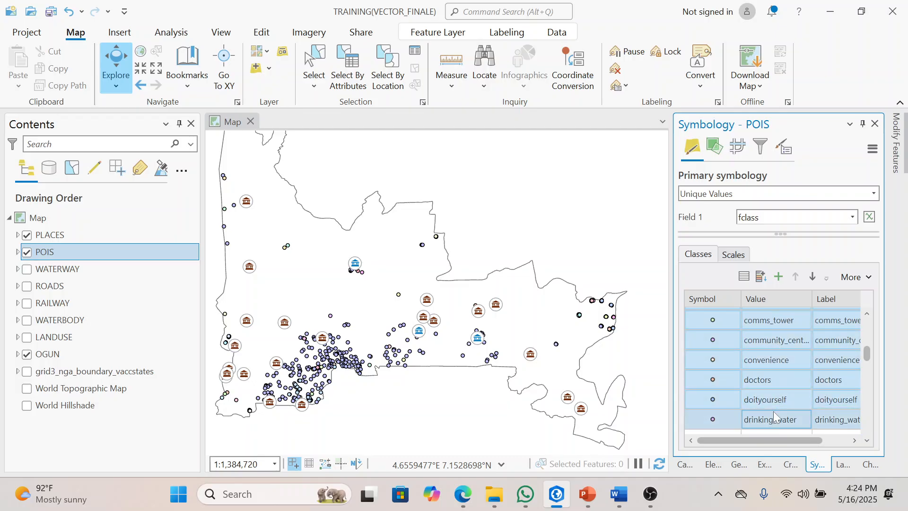
scroll(868, 442, "down", 3)
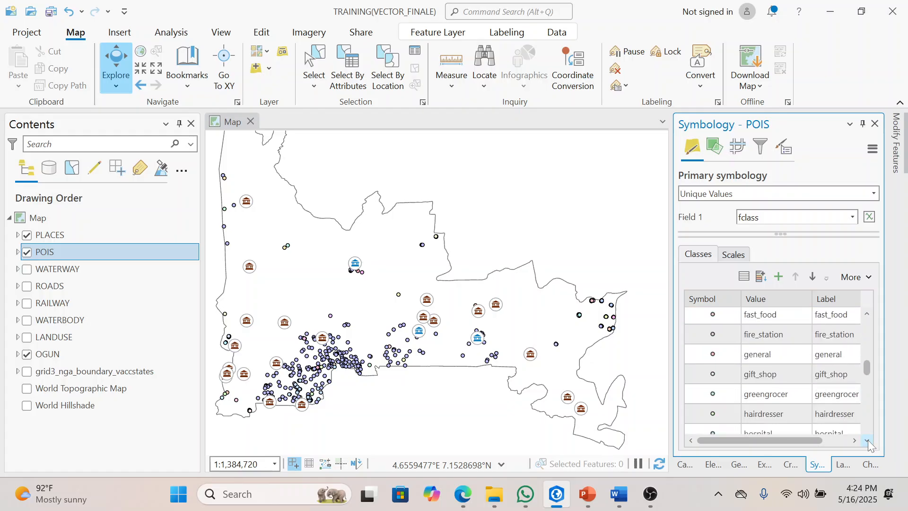
left_click_drag(799, 313, 767, 416)
left_click(868, 442)
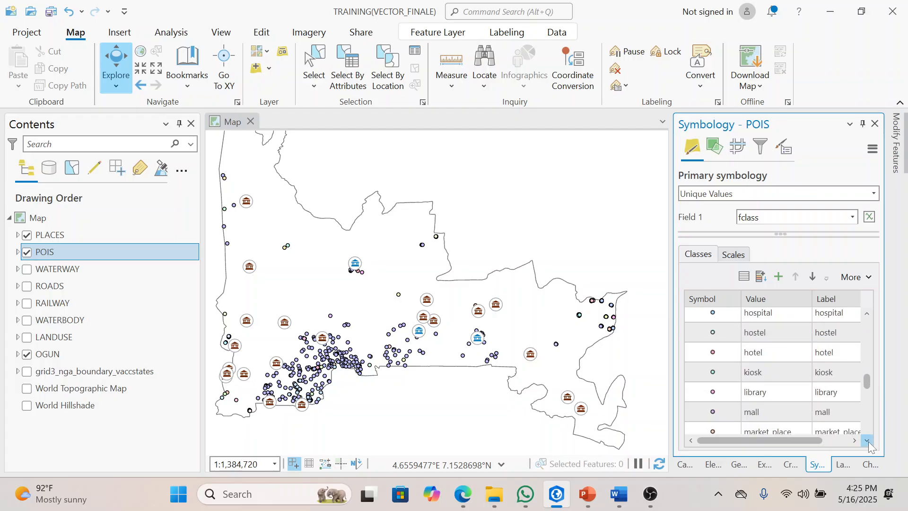
left_click_drag(768, 321, 759, 399)
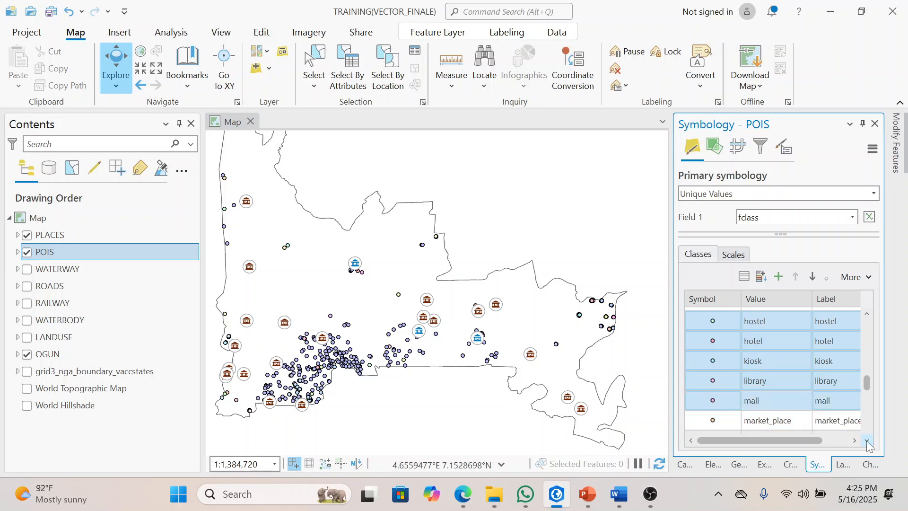
scroll(867, 441, "down", 5)
left_click(770, 329)
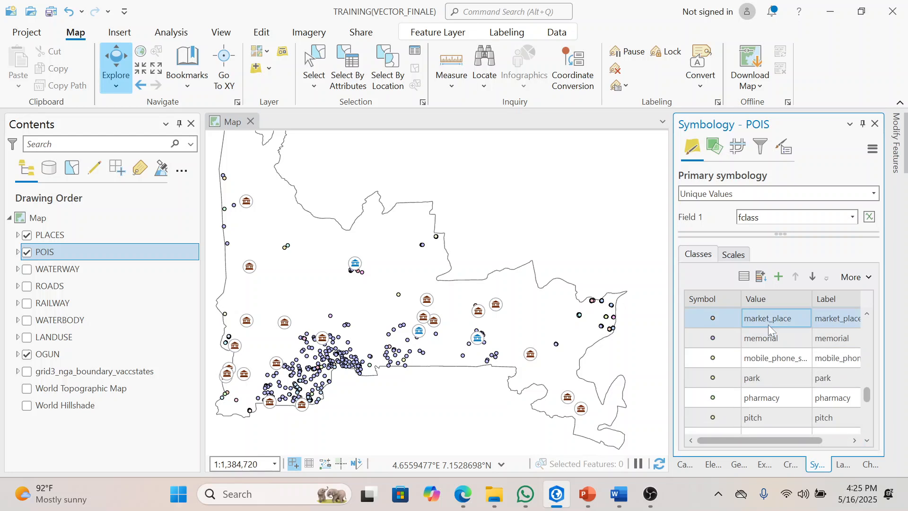
left_click(768, 358, "shift")
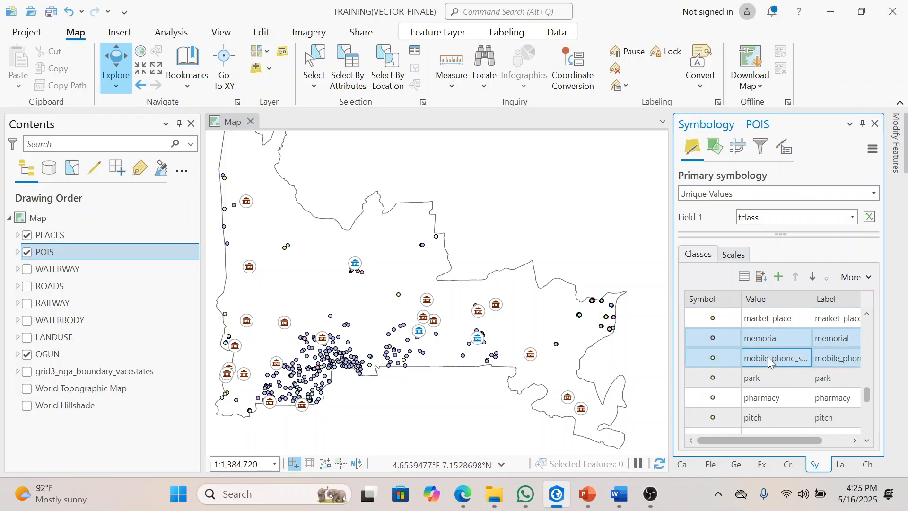
left_click(764, 378, "shift")
left_click(763, 397, "shift")
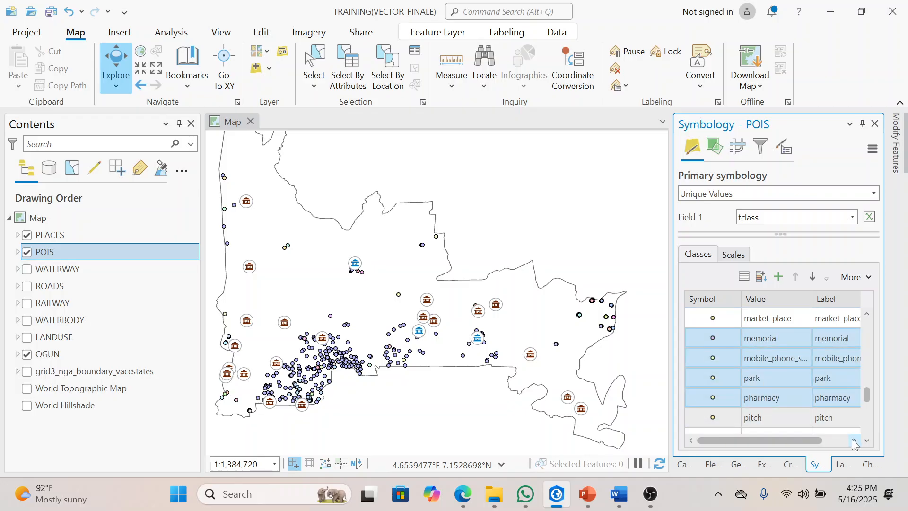
scroll(798, 369, "down", 3)
left_click(768, 323, "shift")
left_click(768, 339, "shift")
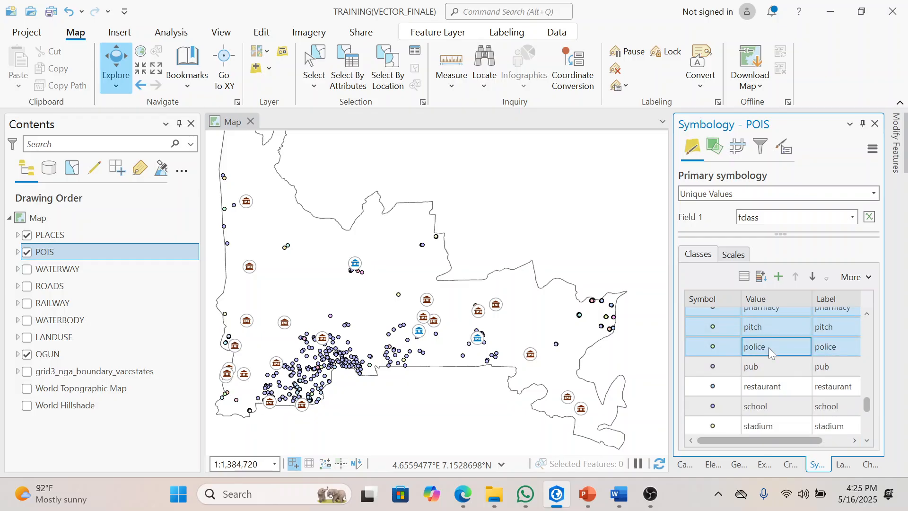
left_click(768, 362, "shift")
left_click(770, 386, "shift")
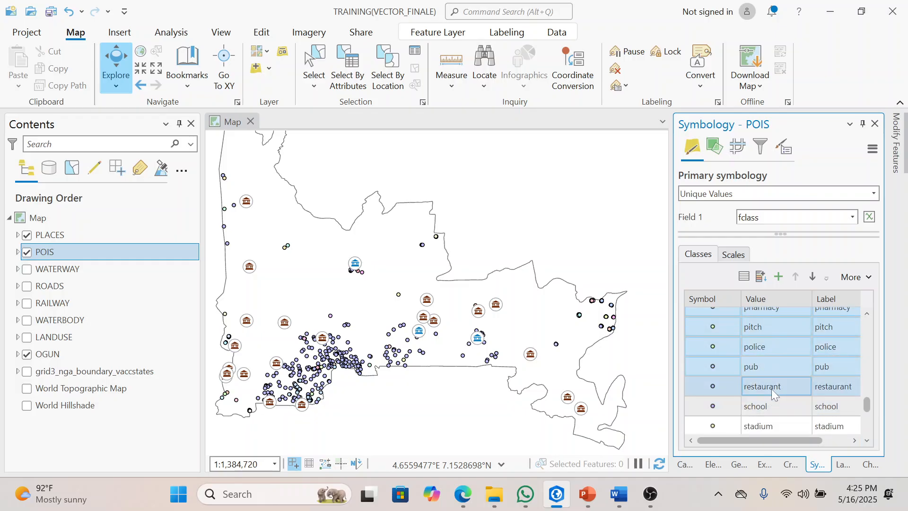
left_click(770, 421, "ctrl")
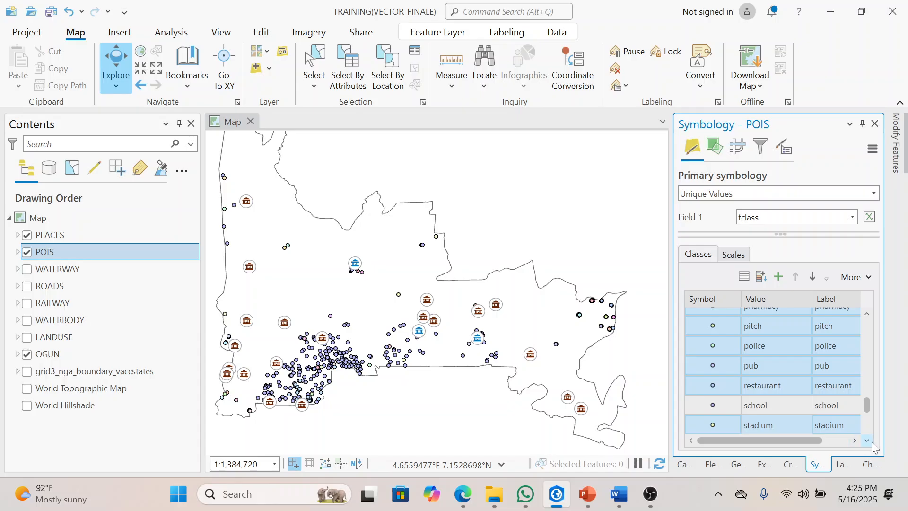
scroll(872, 441, "down", 6)
left_click(828, 411, "ctrl")
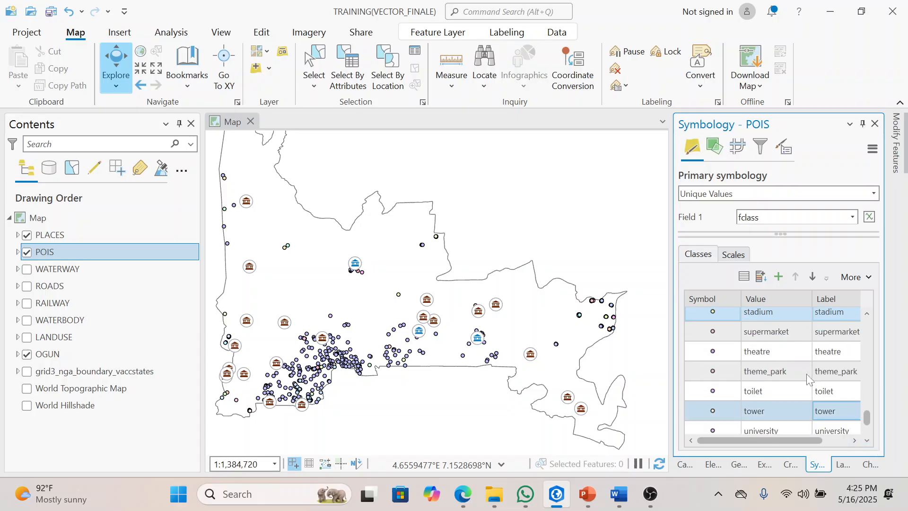
left_click(779, 350, "ctrl")
left_click(773, 363, "ctrl")
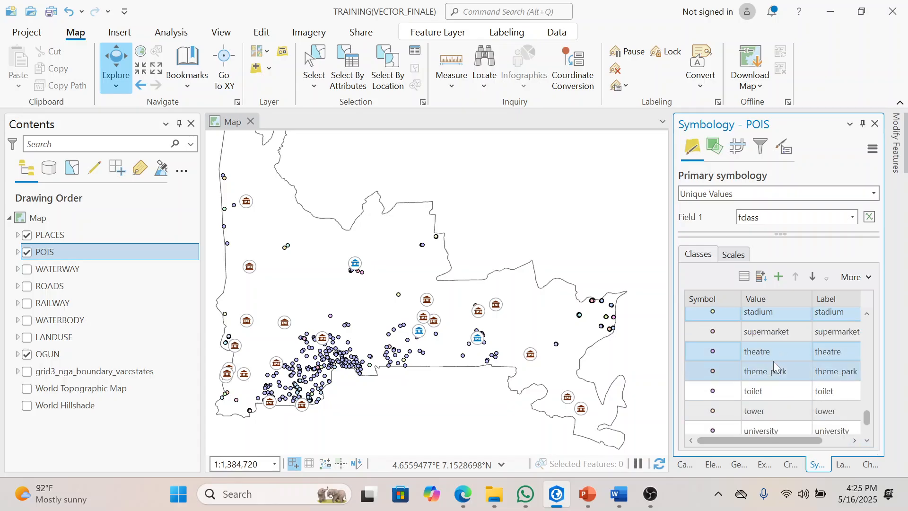
left_click(769, 388, "ctrl")
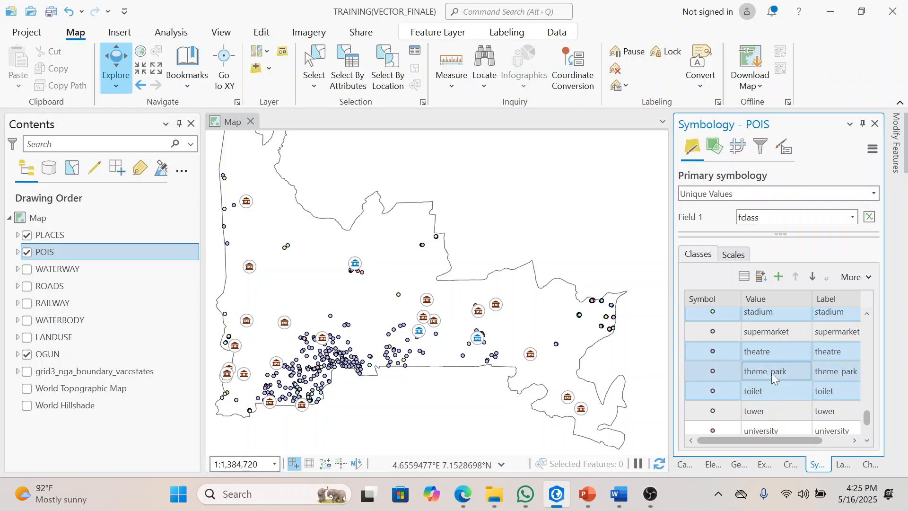
left_click(780, 330, "ctrl")
left_click(766, 408, "ctrl")
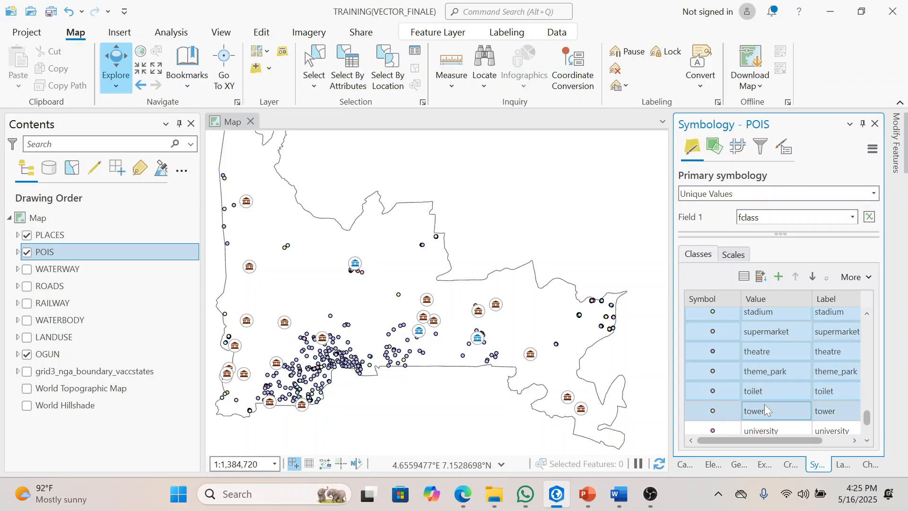
left_click(867, 441)
left_click(868, 441)
left_click(868, 441)
left_click(868, 442)
left_click(781, 363, "ctrl")
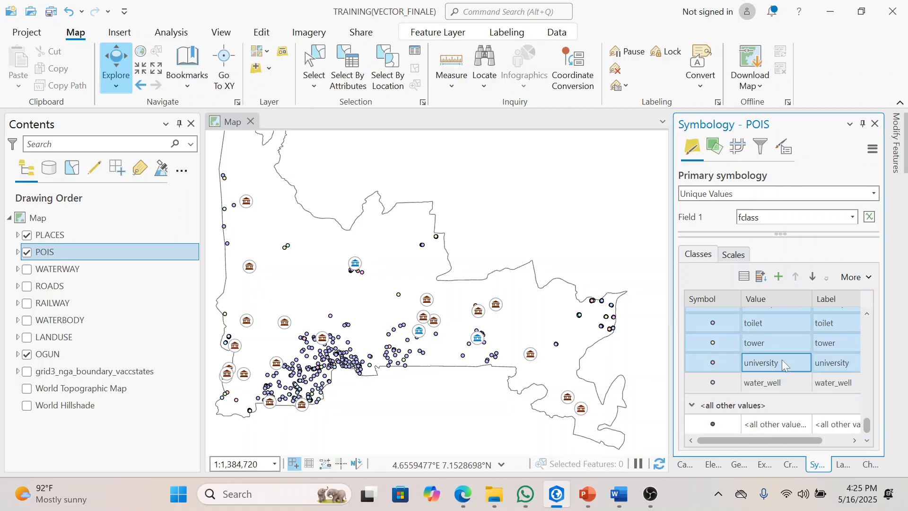
left_click(778, 374, "ctrl")
left_click(767, 424, "ctrl")
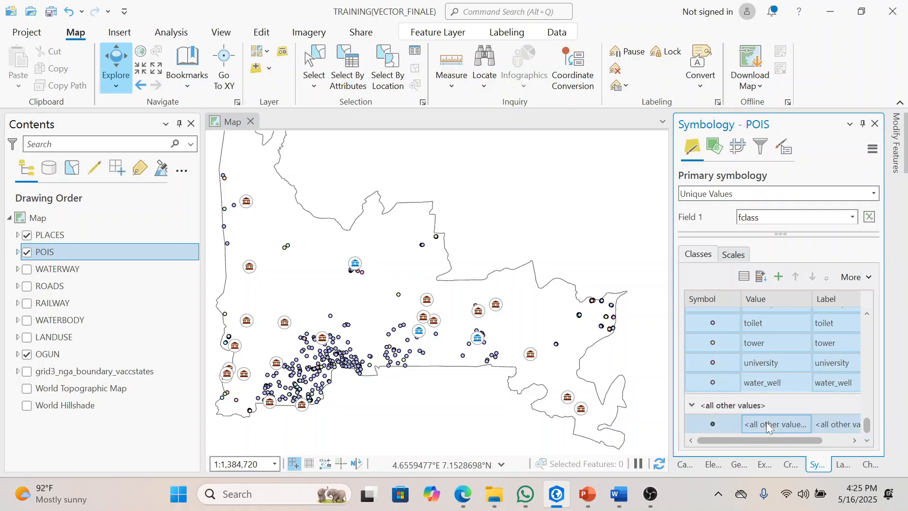
right_click(766, 422)
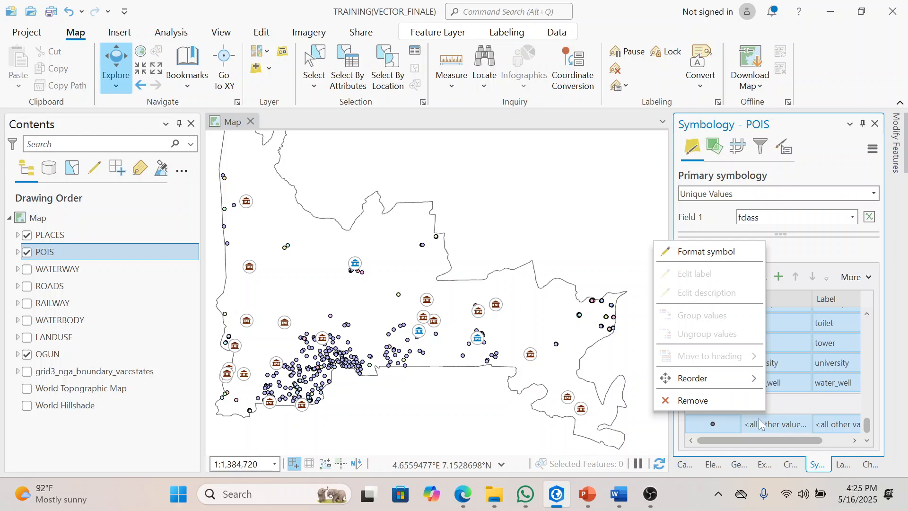
left_click(731, 401)
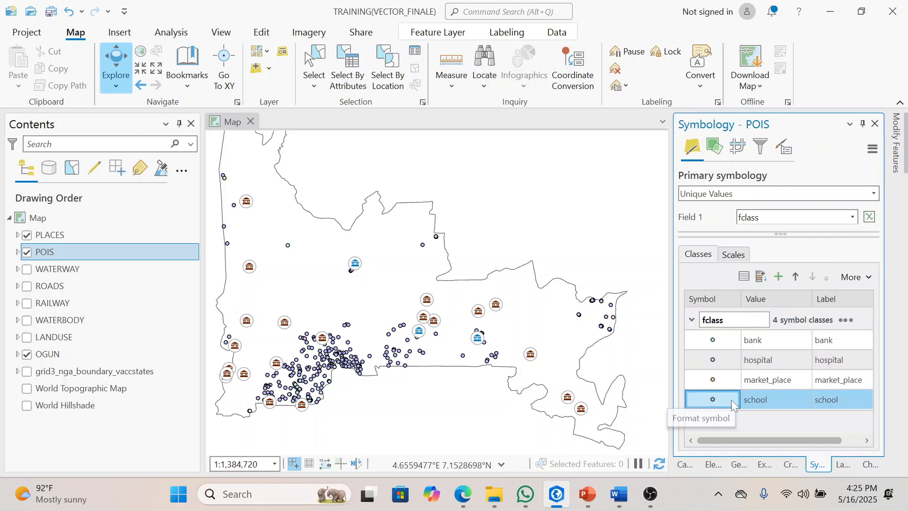
left_click(719, 339, "ctrl")
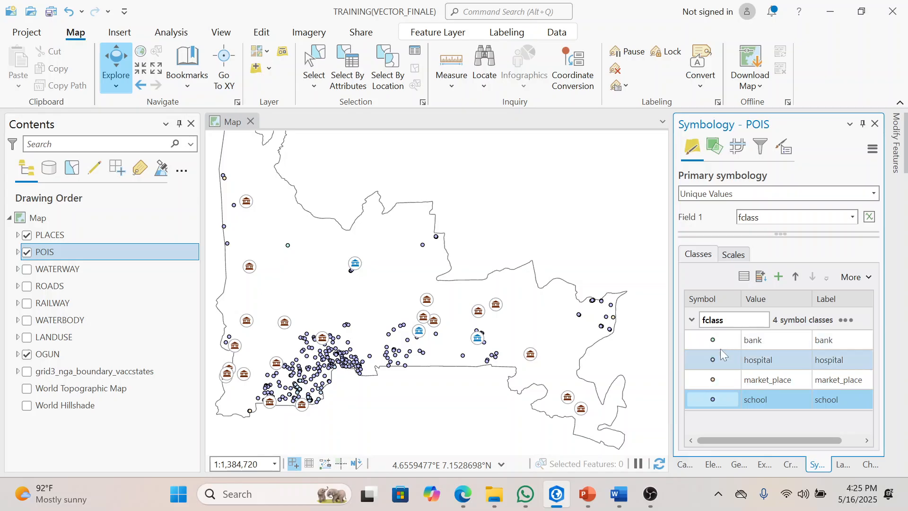
left_click(720, 342)
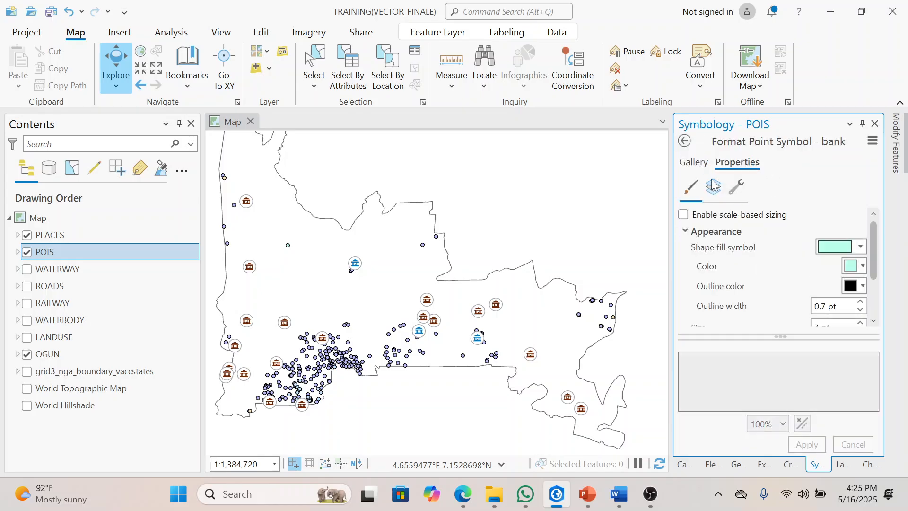
left_click(694, 162)
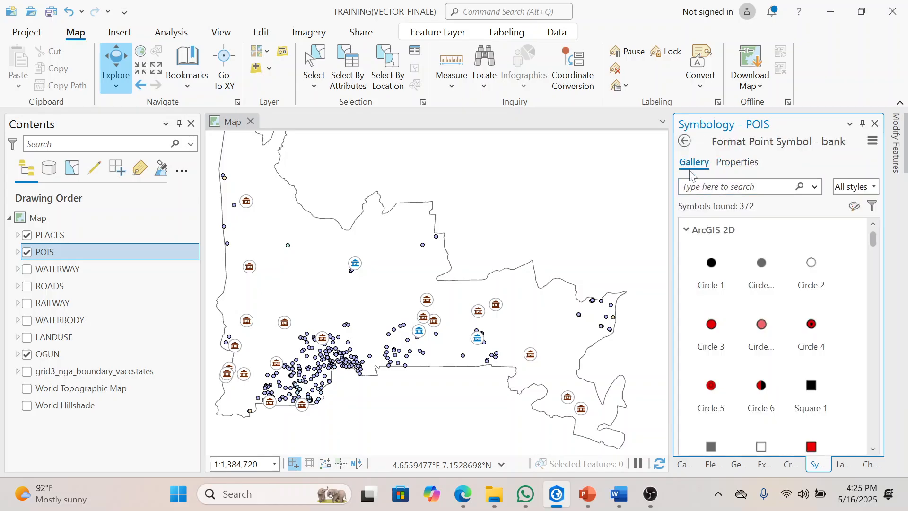
type("BANK")
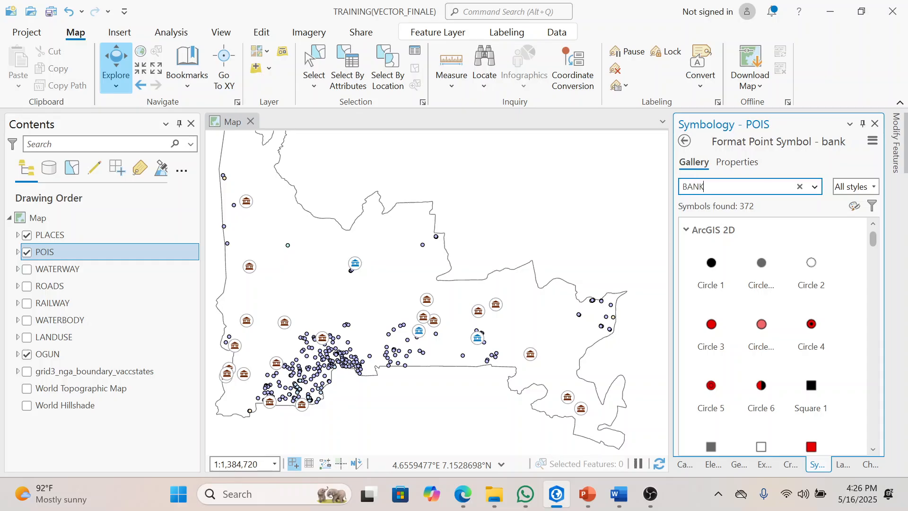
key("Return")
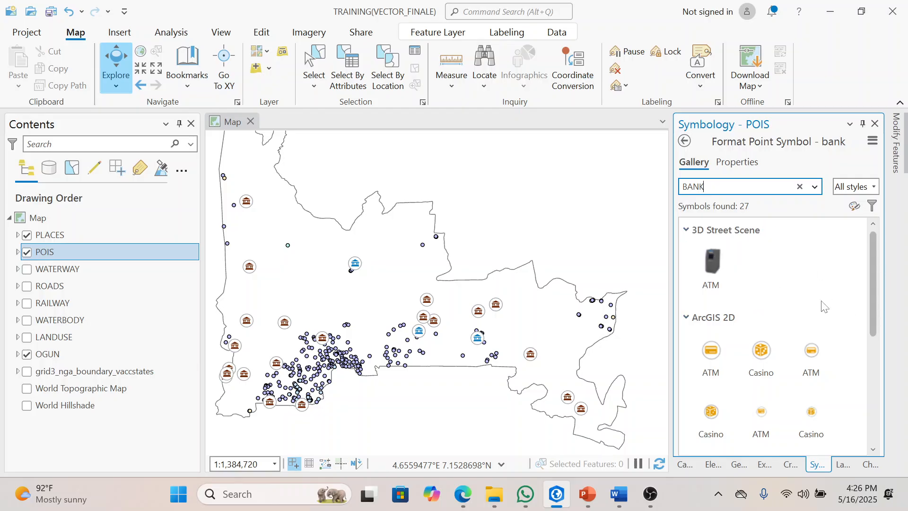
left_click(685, 142)
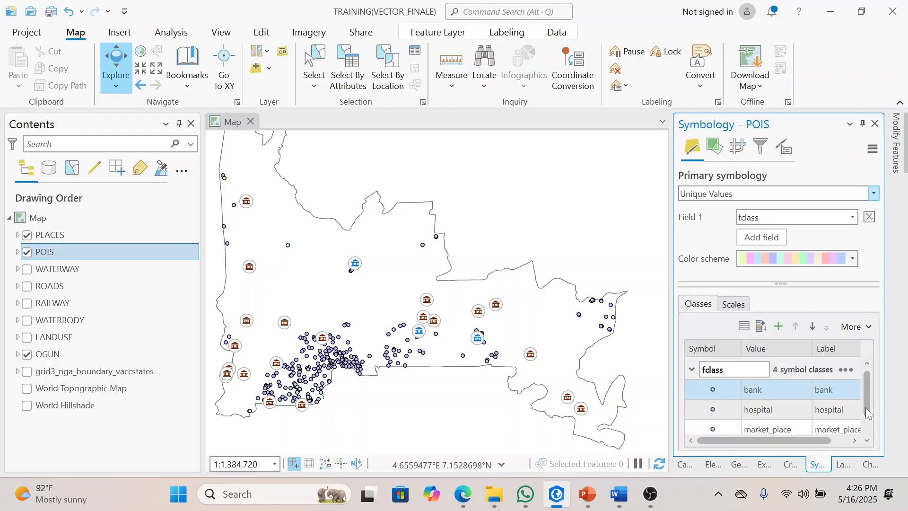
left_click_drag(863, 405, 869, 427)
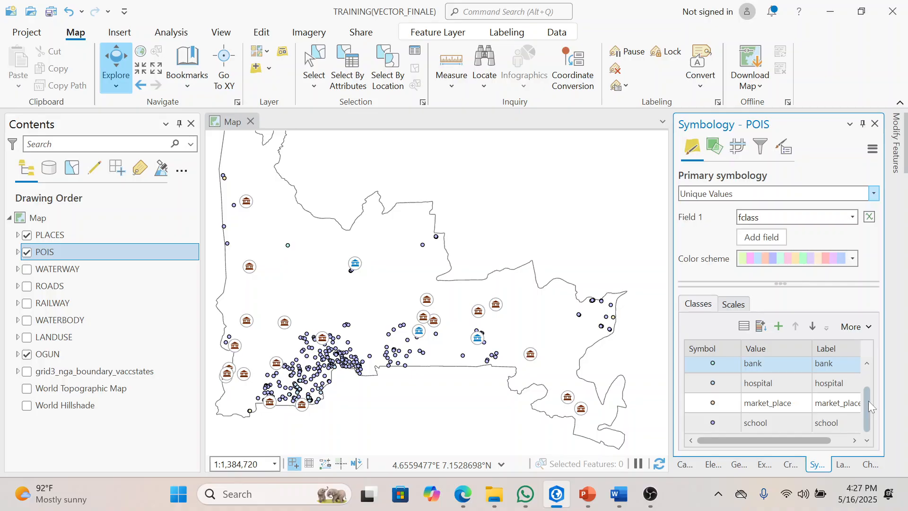
left_click(867, 386)
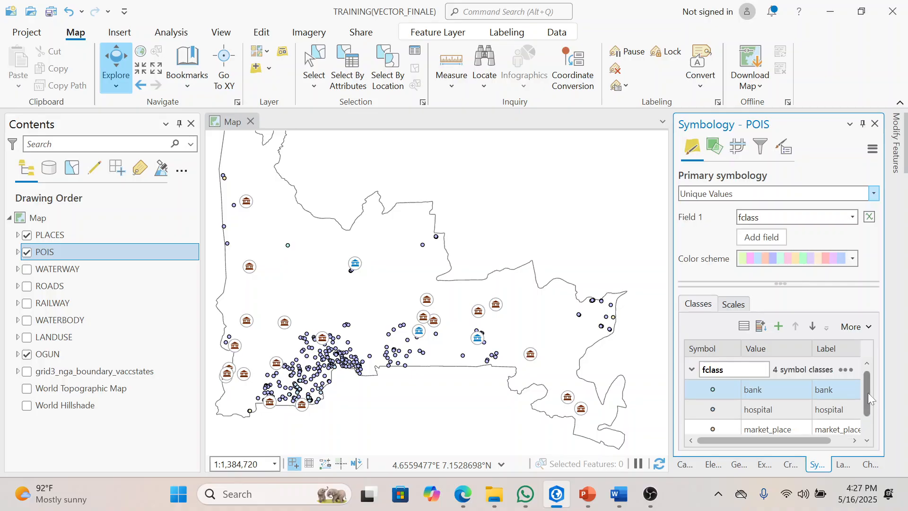
Step: Expand the POIS classes in the layer list and give the bank class the medium ArcGIS 2D ATM symbol, searching for BANK
left_click(709, 392)
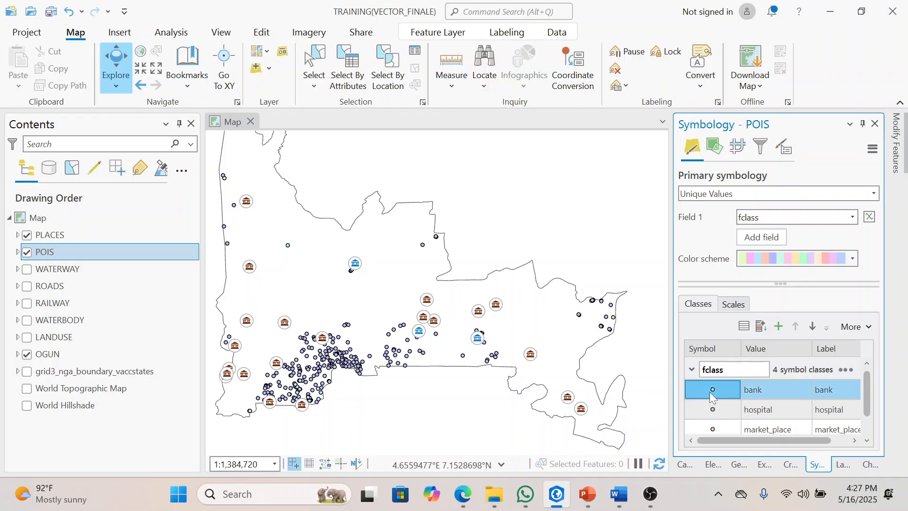
left_click(17, 253)
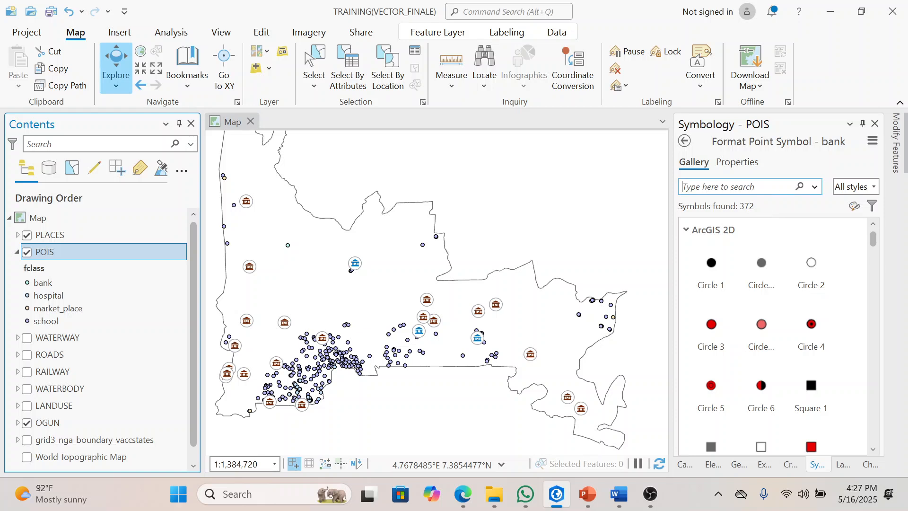
left_click(683, 187)
type("BANK")
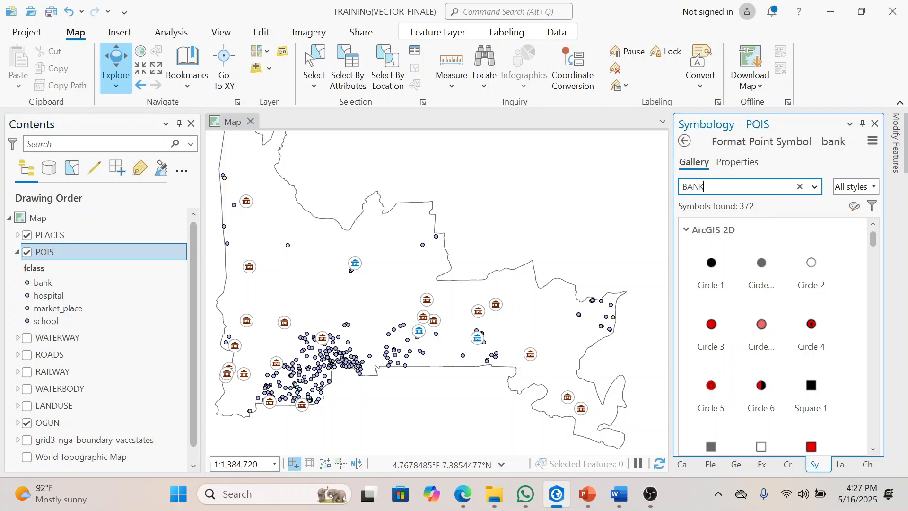
key("Return")
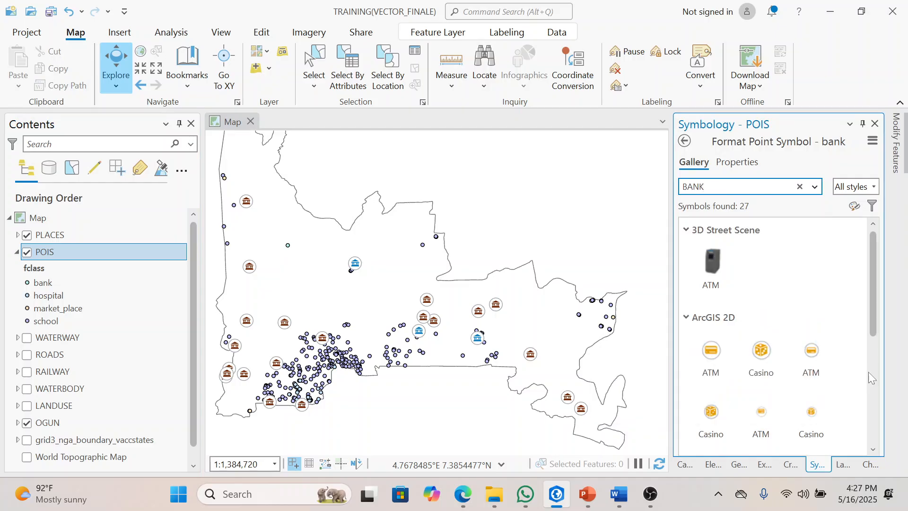
scroll(873, 332, "down", 1)
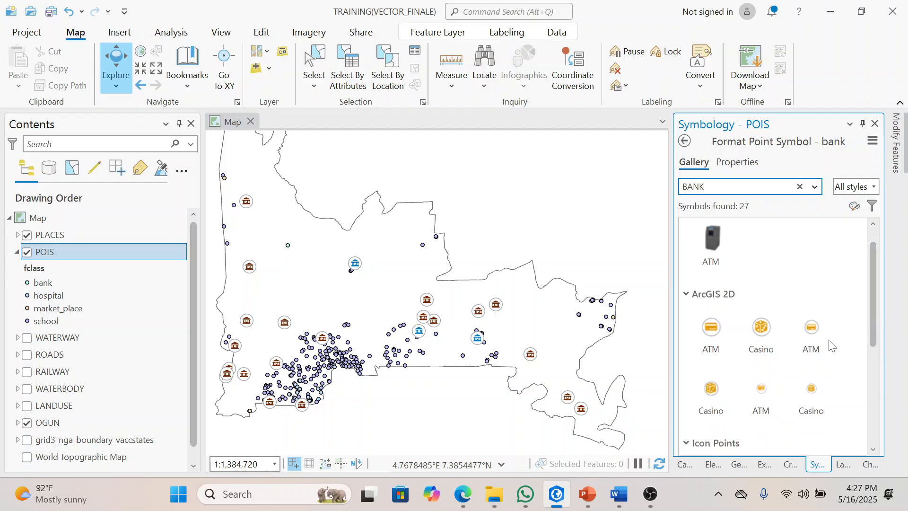
left_click(826, 338)
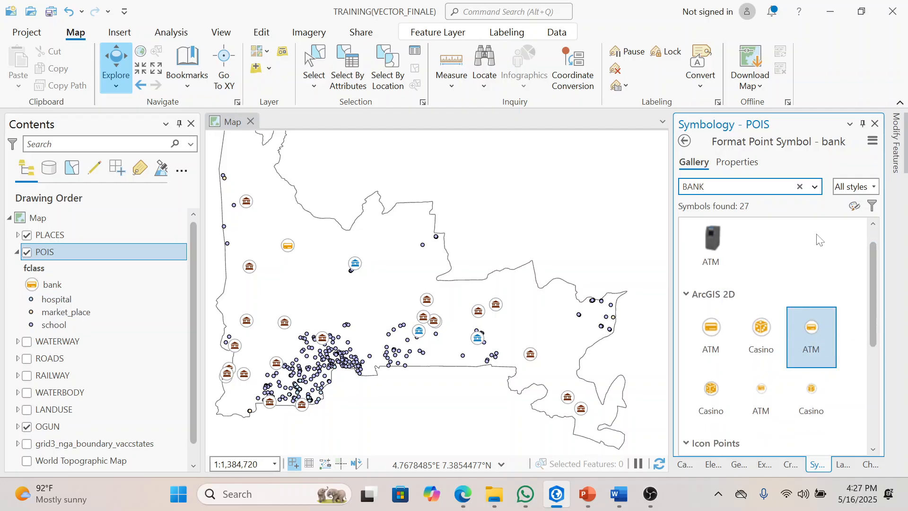
Step: Change the bank symbol's color to dark blue and apply it
left_click(741, 165)
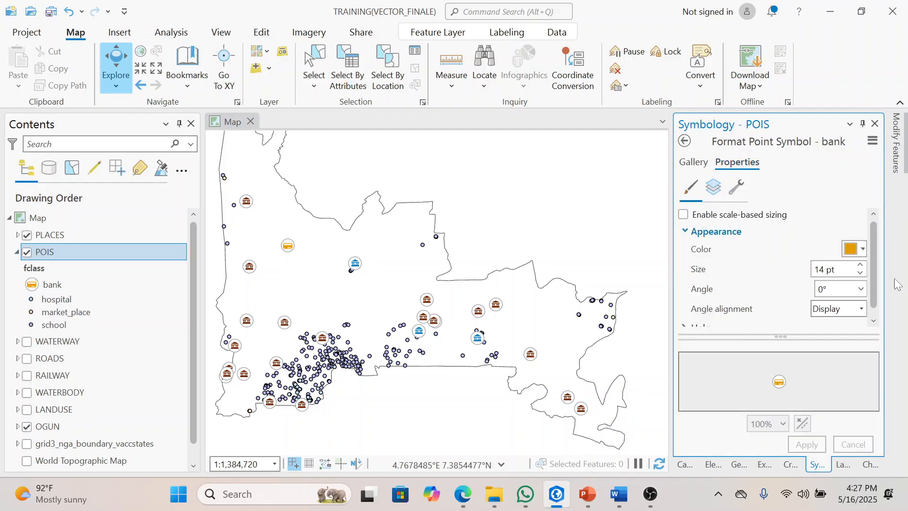
left_click(862, 248)
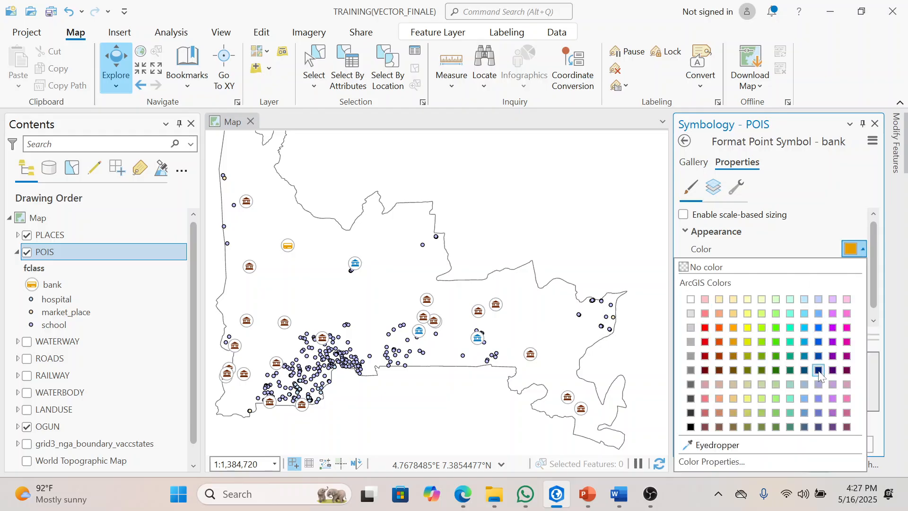
left_click(819, 358)
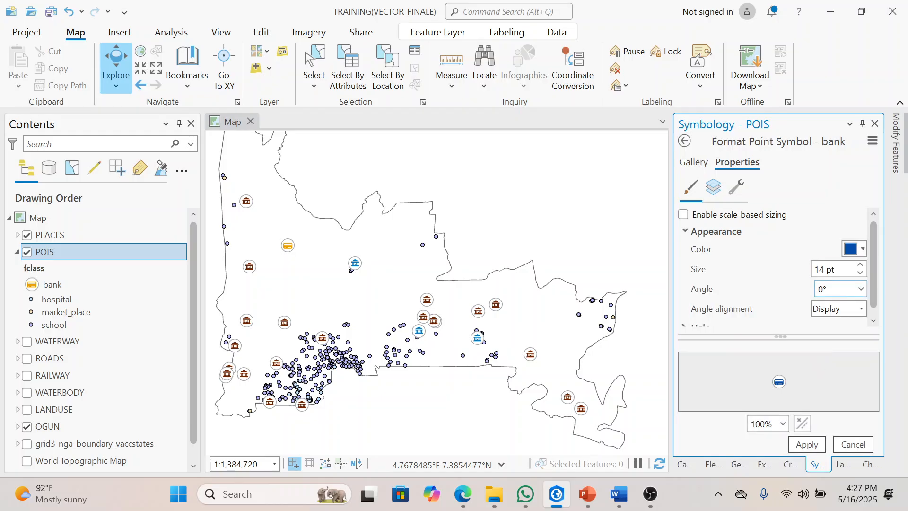
left_click(809, 446)
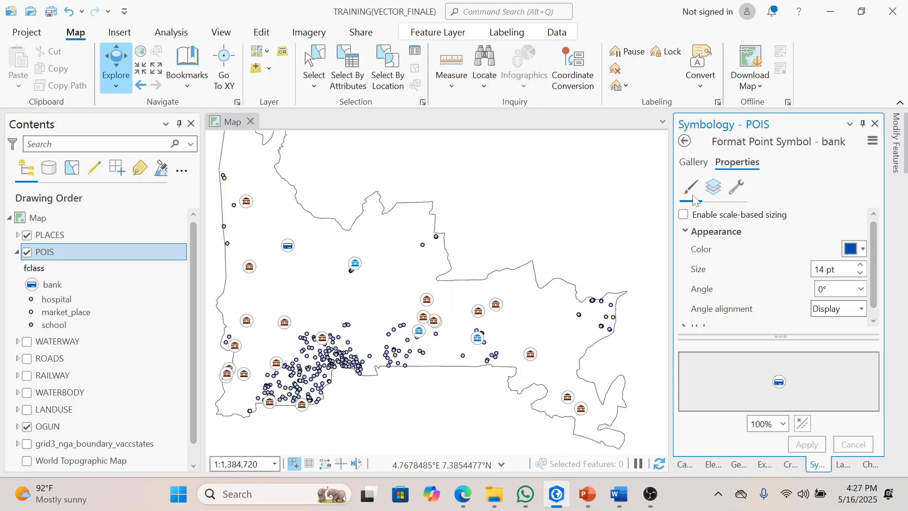
Step: Search the symbol gallery for HOSPITAL and assign the medium ArcGIS 2D Hospital symbol to the hospital class
left_click(695, 163)
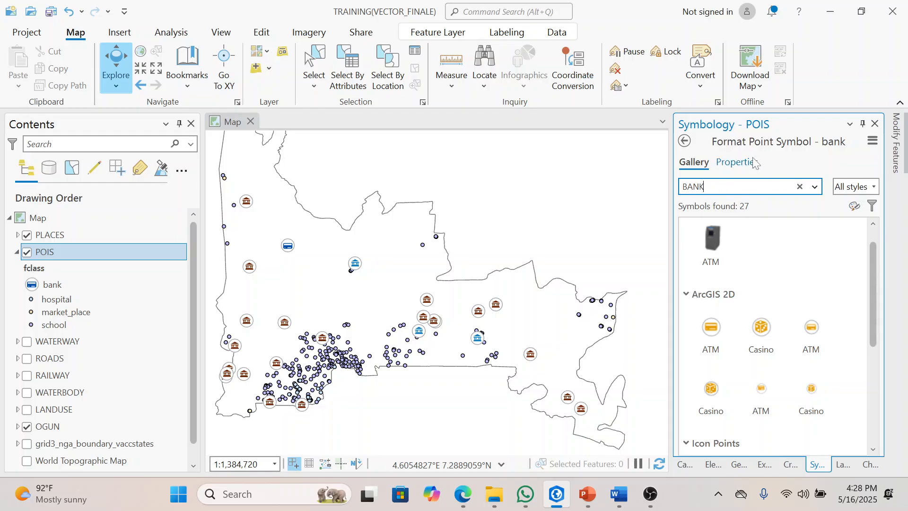
left_click(67, 304)
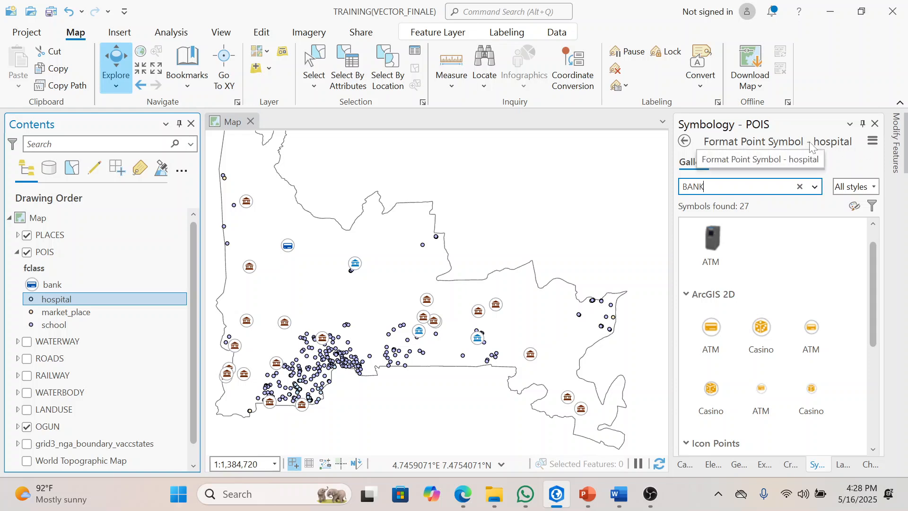
left_click_drag(710, 187, 658, 197)
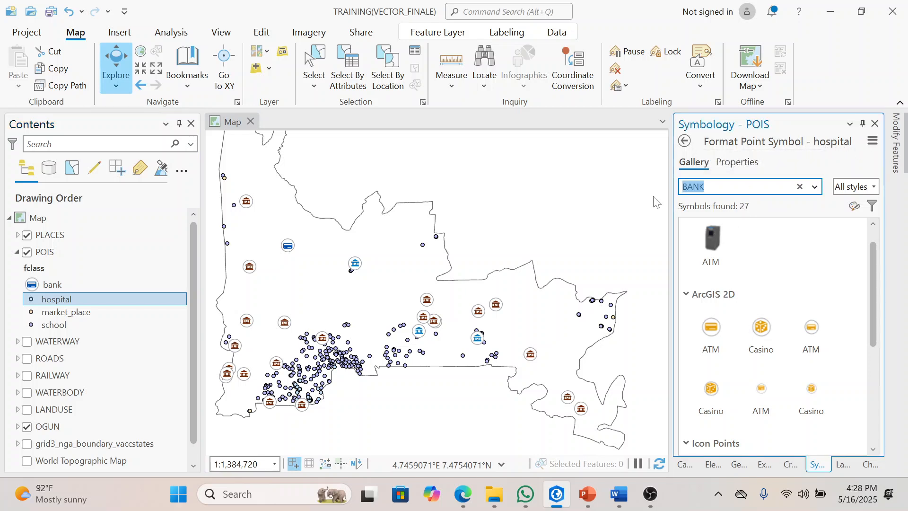
type("HOSPITAL")
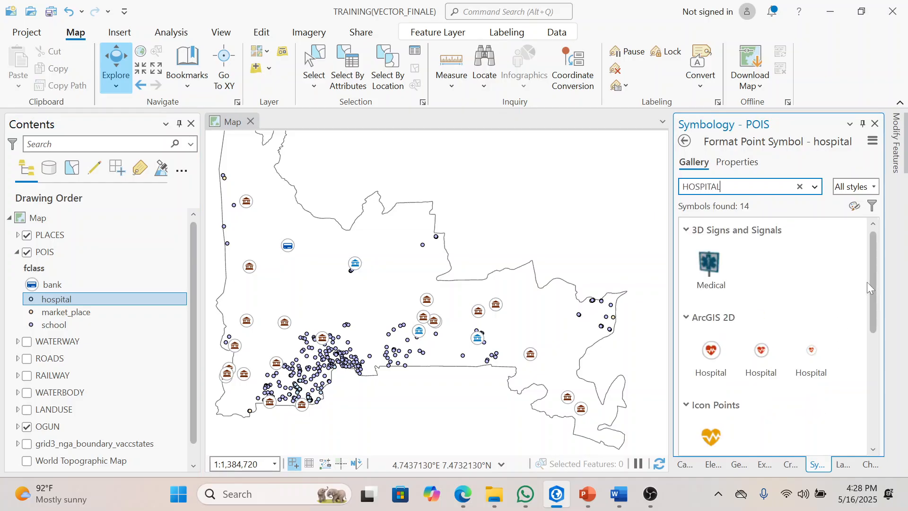
left_click_drag(871, 289, 873, 307)
left_click(764, 325)
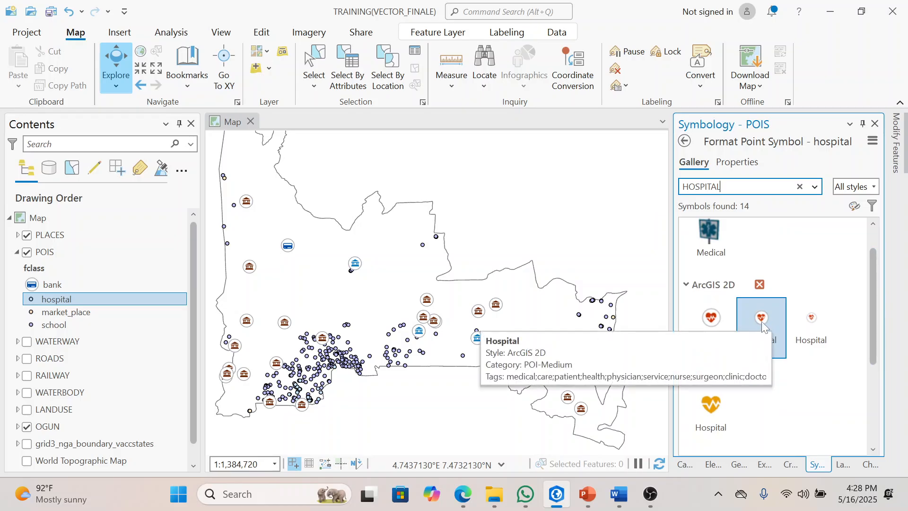
left_click(764, 320)
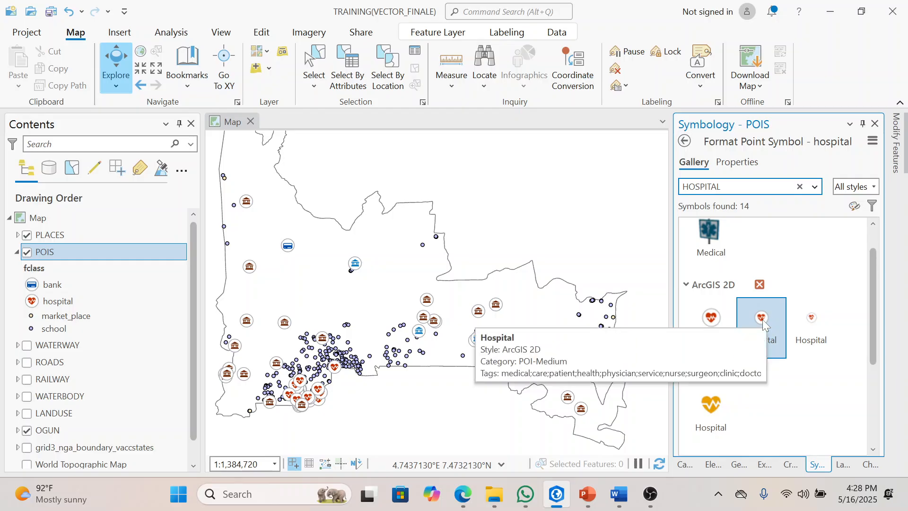
Step: Search the symbol gallery for MARKET and assign the largest shopping cart symbol under Primitives to the market_place class
left_click(98, 314)
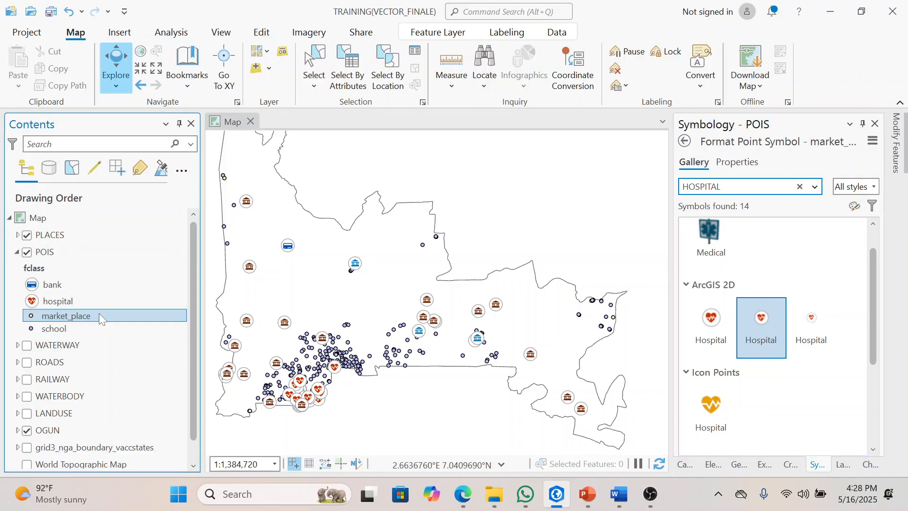
double_click(741, 187)
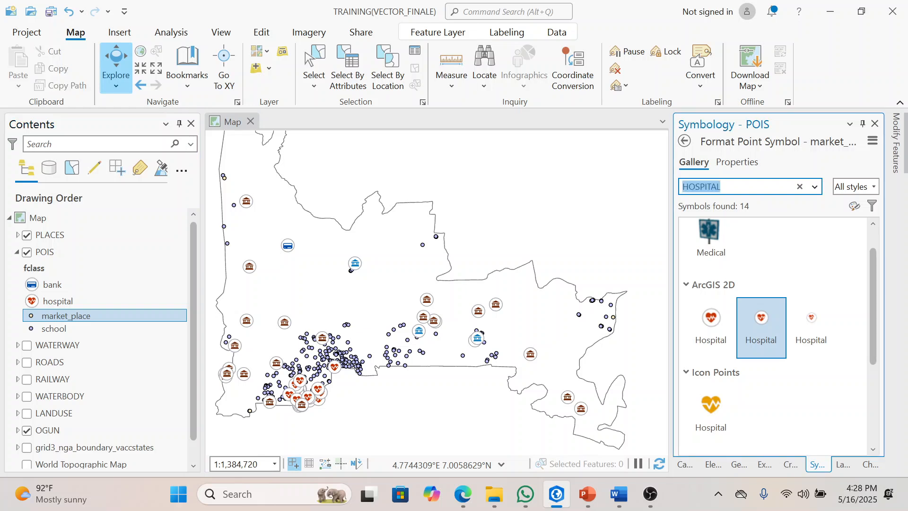
type("MARKET")
key("Return")
left_click_drag(875, 252, 882, 337)
left_click(742, 302)
left_click(712, 299)
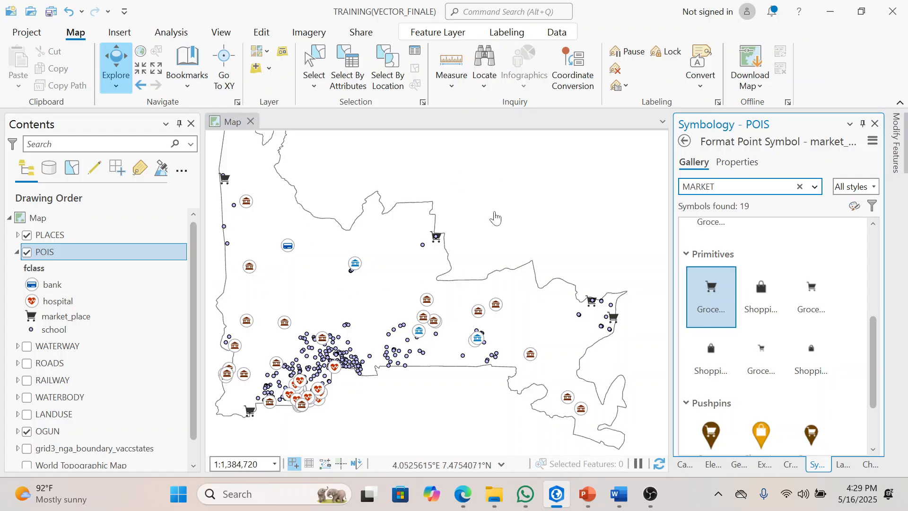
Step: Search the symbol gallery for SCHOOL and assign the medium ArcGIS 2D School symbol to the school class
left_click_drag(495, 242, 510, 240)
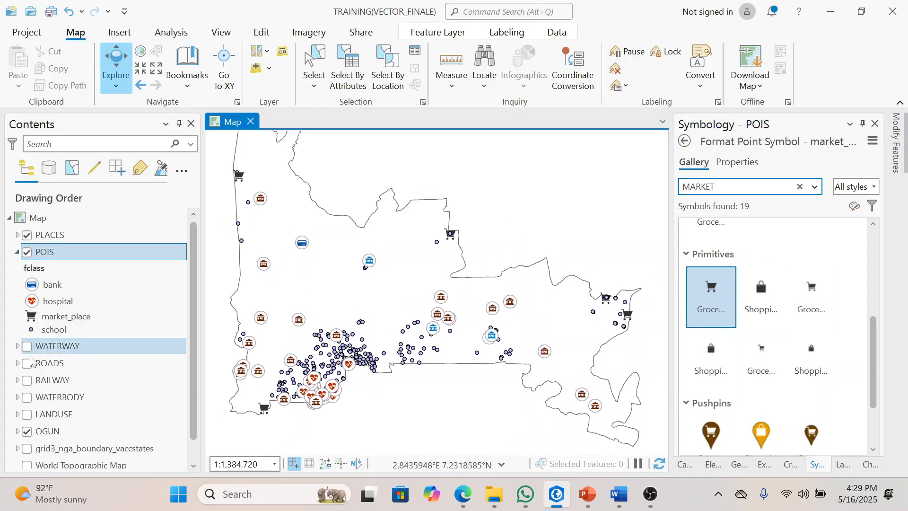
left_click(47, 334)
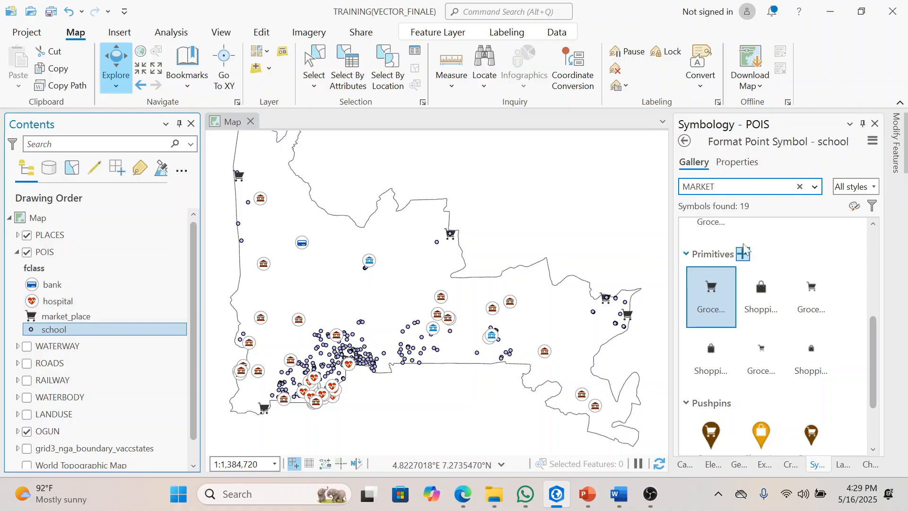
double_click(719, 186)
type("SC")
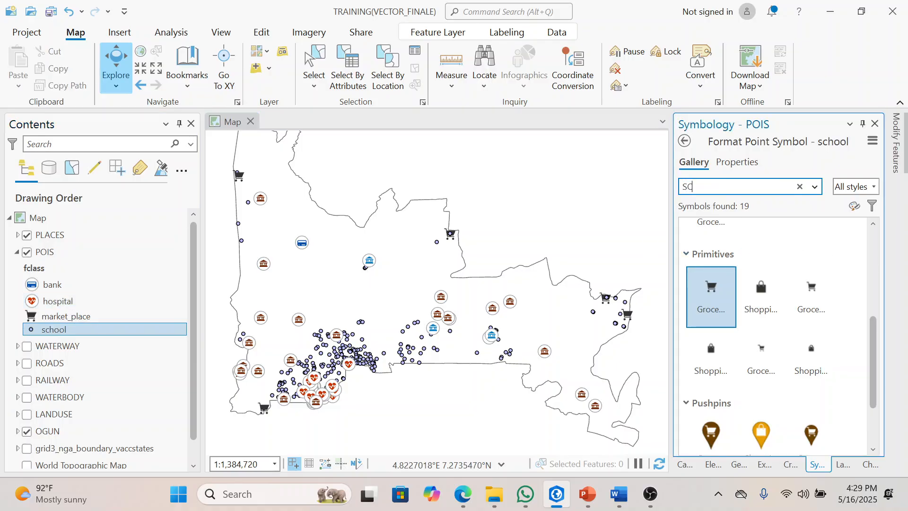
type("HOOL")
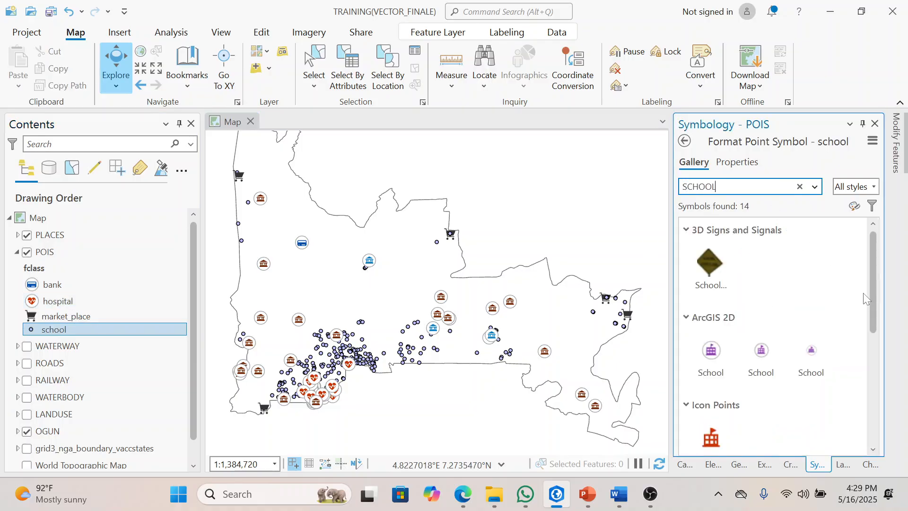
left_click(775, 365)
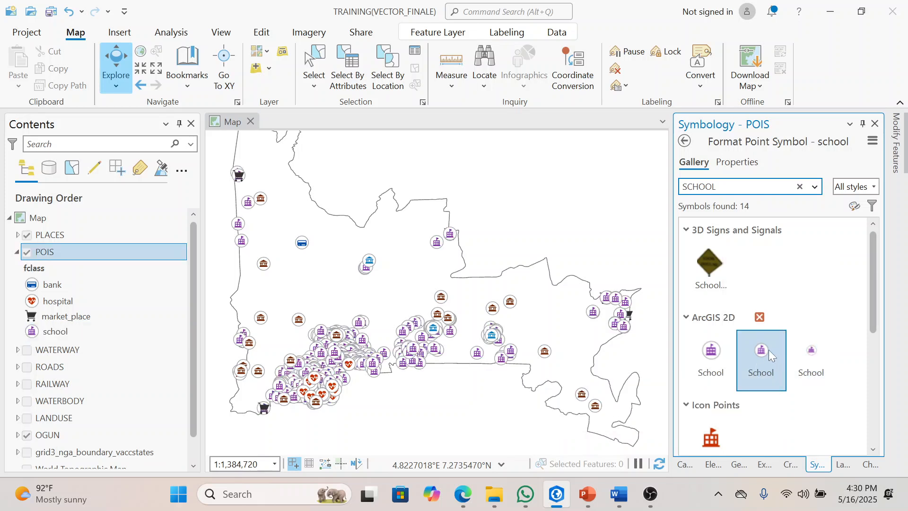
Step: Change the school symbol's color to Raw Umber and apply it
left_click(737, 162)
left_click(861, 248)
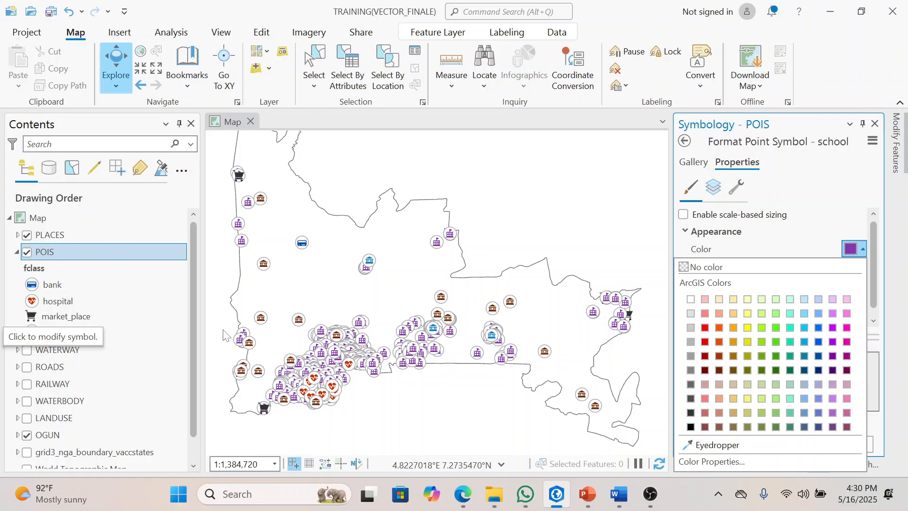
left_click(734, 358)
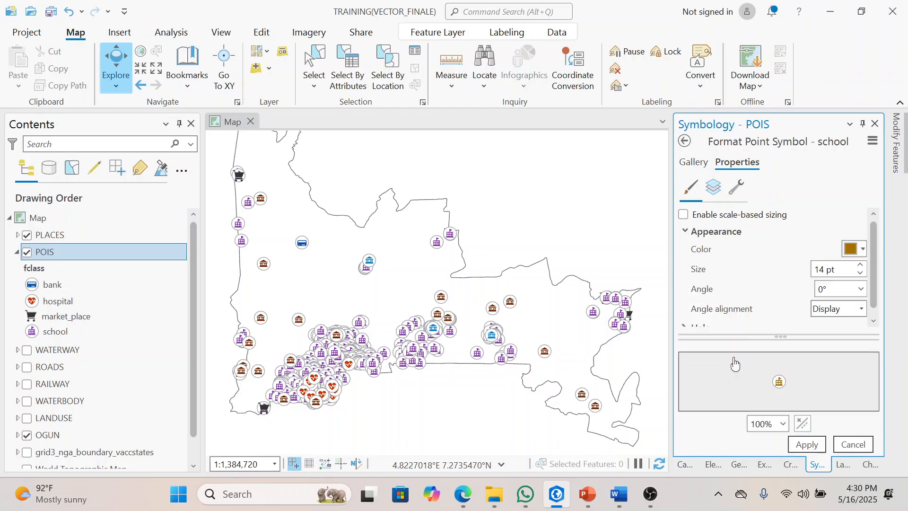
left_click(807, 445)
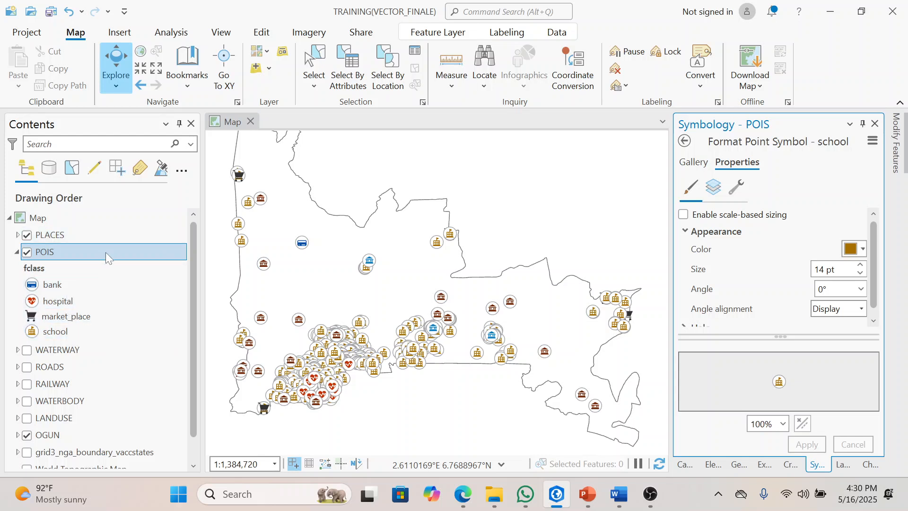
Step: Collapse the POIS legend, then select the WATERWAY layer and turn on its display
left_click(16, 252)
left_click(75, 271)
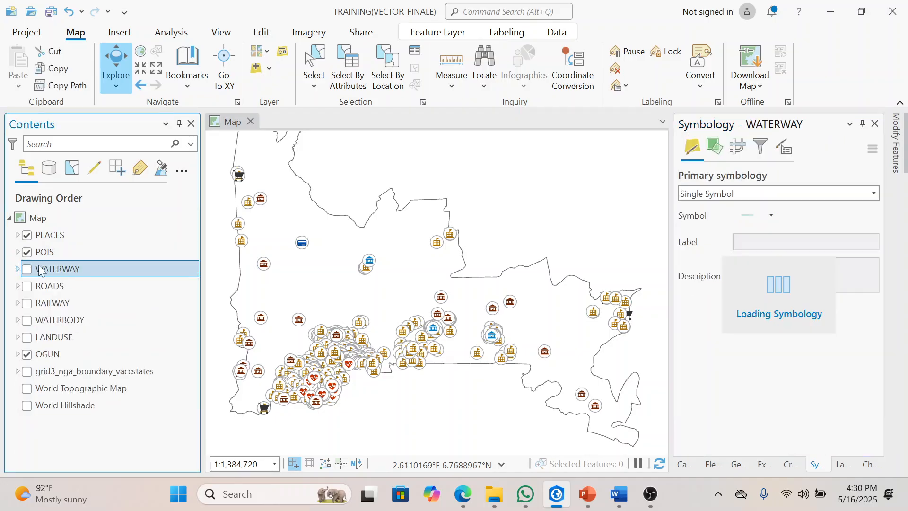
left_click(27, 269)
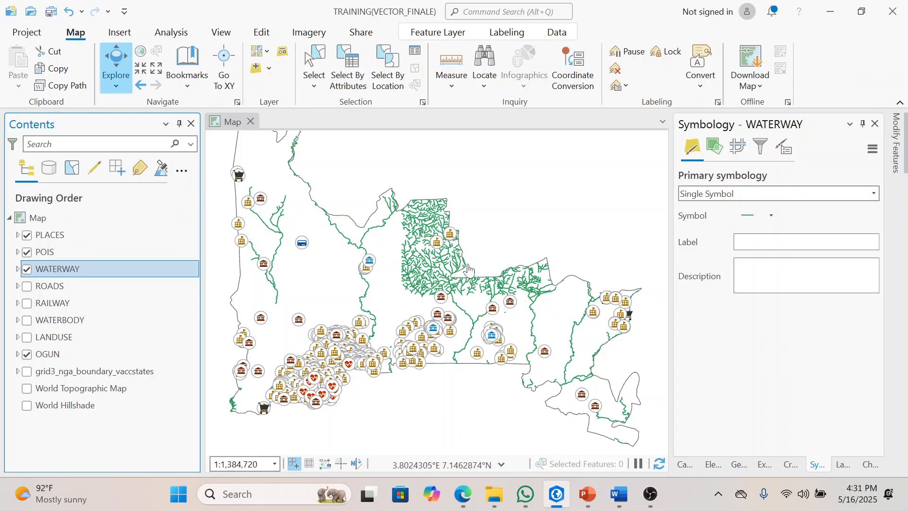
Step: Change the WATERWAY single line symbol's color to bright blue and apply it
left_click(747, 216)
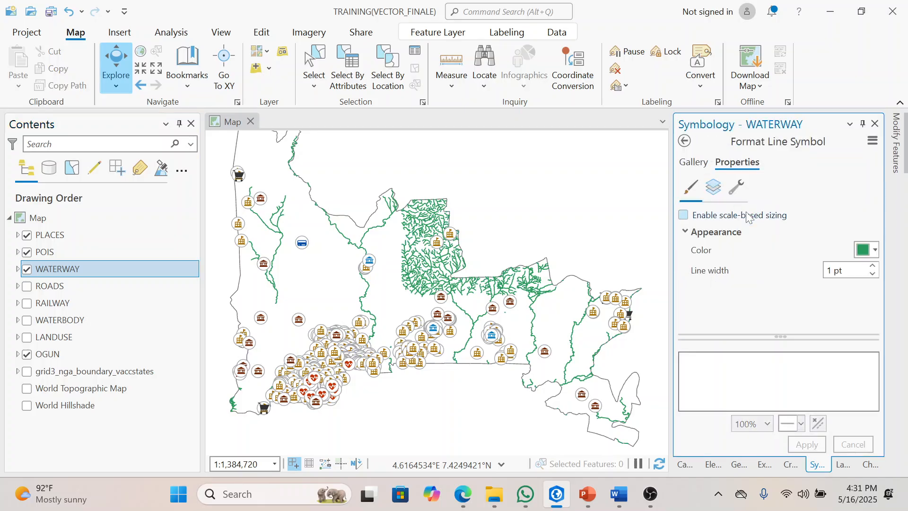
left_click(875, 250)
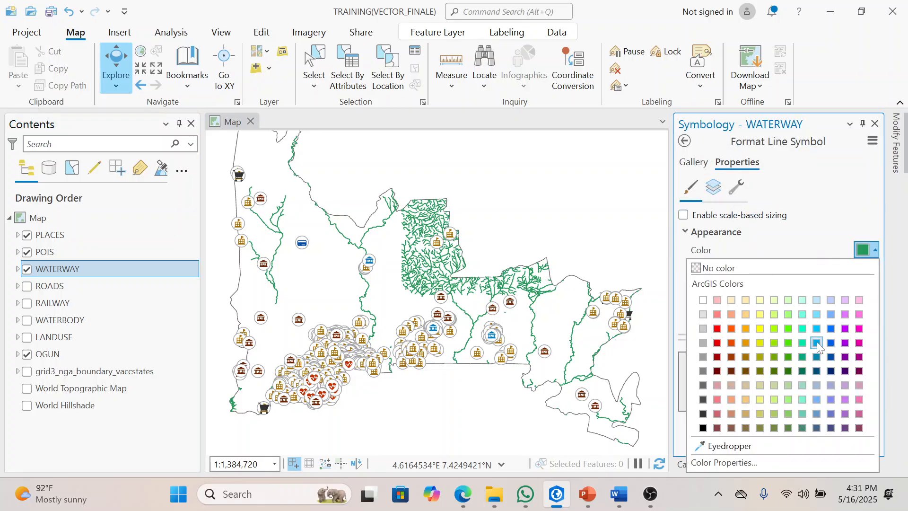
left_click(816, 341)
left_click(806, 444)
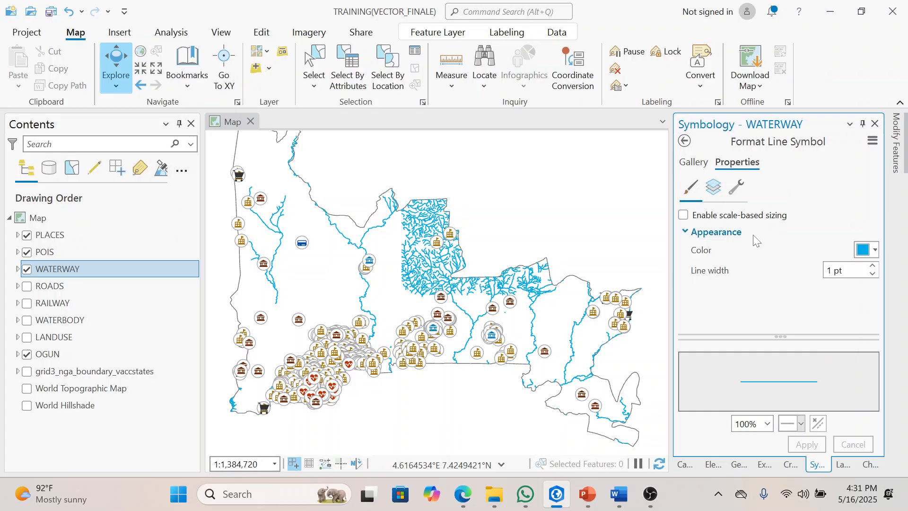
Step: Symbolize the WATERWAY layer with unique values based on the fclass field
left_click(684, 140)
left_click(874, 194)
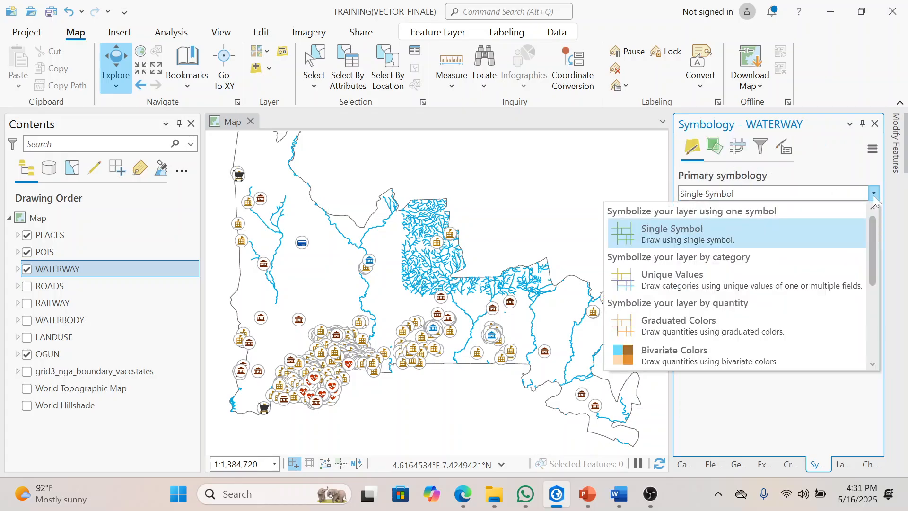
left_click(717, 277)
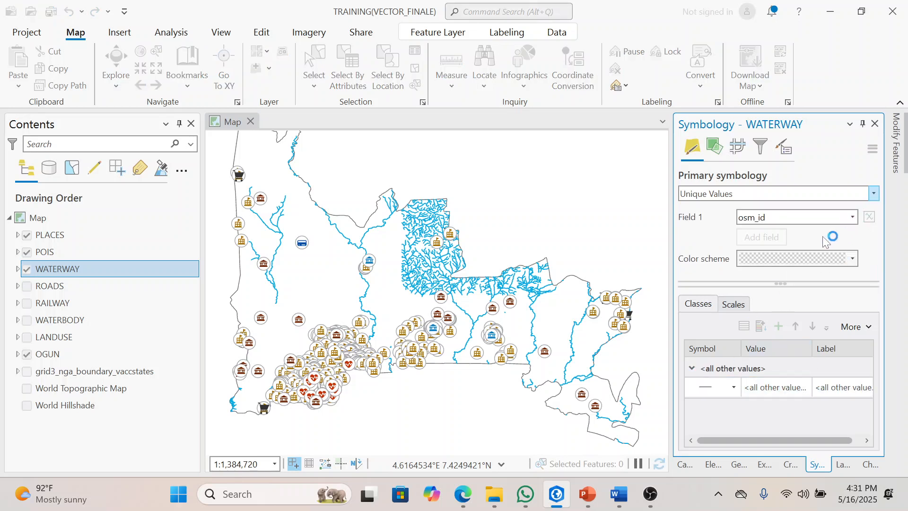
left_click(853, 218)
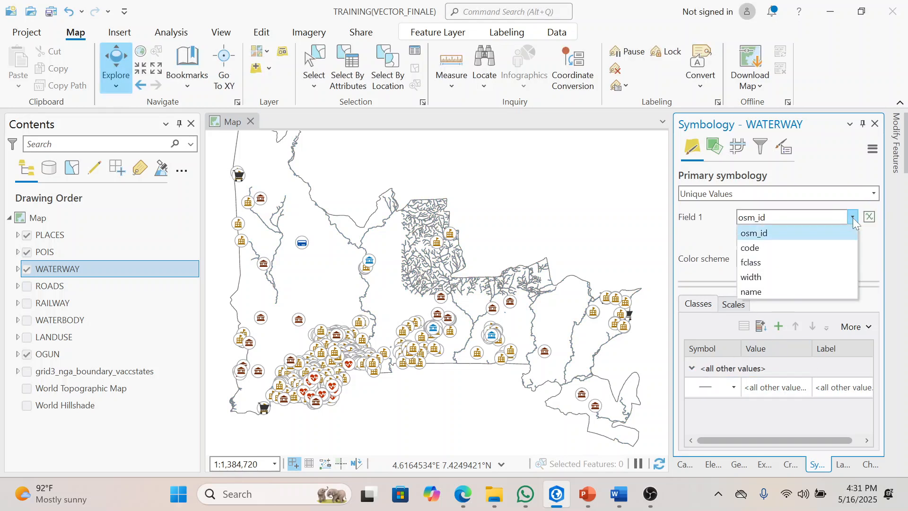
left_click(779, 261)
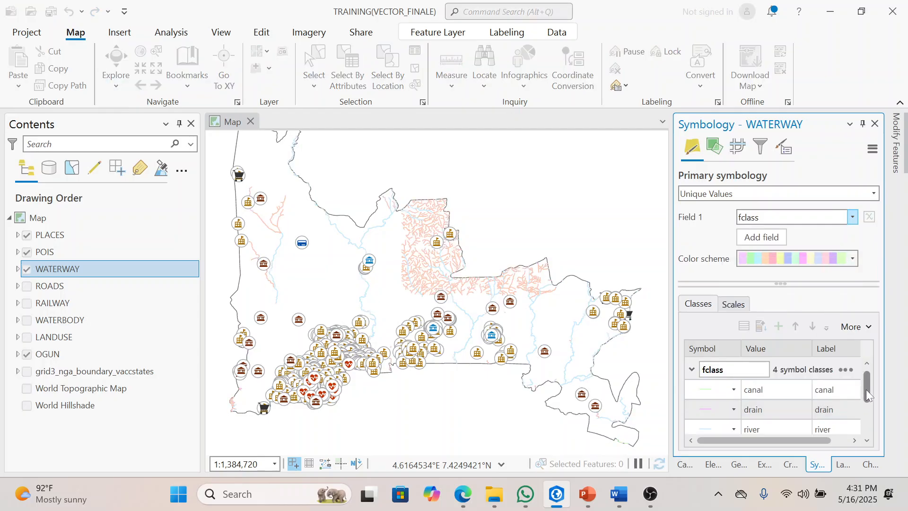
Step: Remove the canal and drain classes from the WATERWAY symbology
scroll(866, 402, "down", 1)
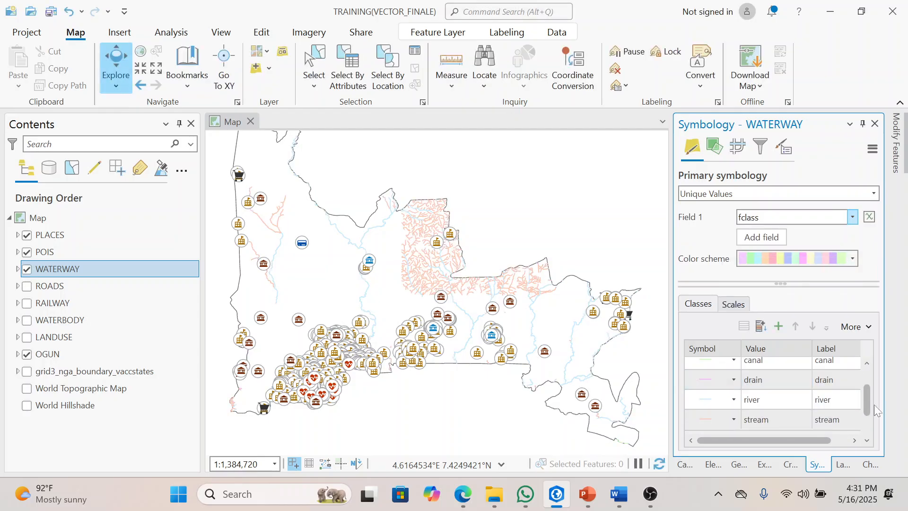
scroll(867, 402, "up", 1)
left_click(752, 369)
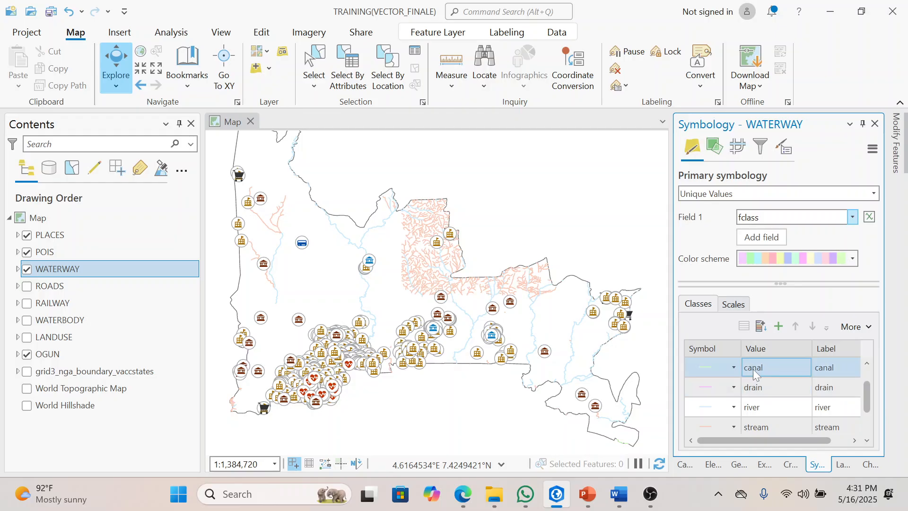
left_click(759, 389, "shift")
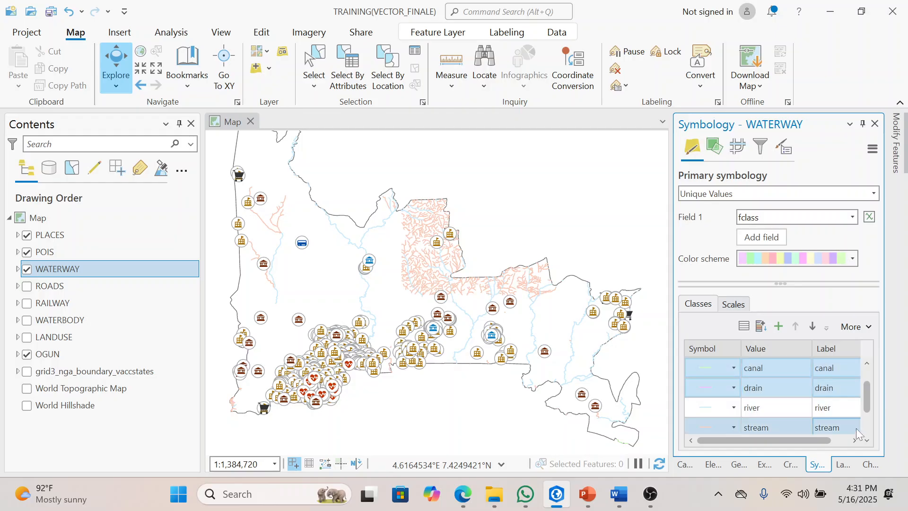
right_click(780, 384)
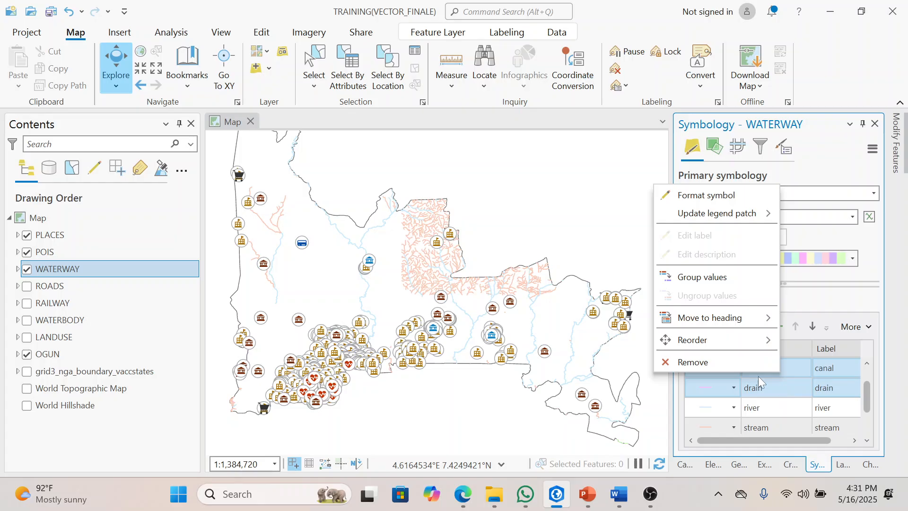
left_click(719, 360)
Step: Remove the <all other values> and stream classes from the WATERWAY symbology, keeping only river
left_click(788, 424)
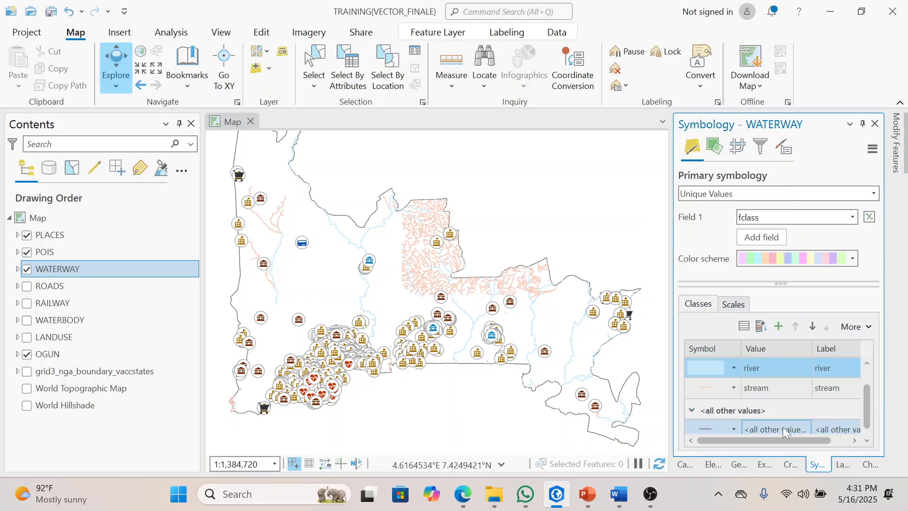
right_click(782, 427)
left_click(753, 415)
left_click(802, 389)
left_click(762, 411)
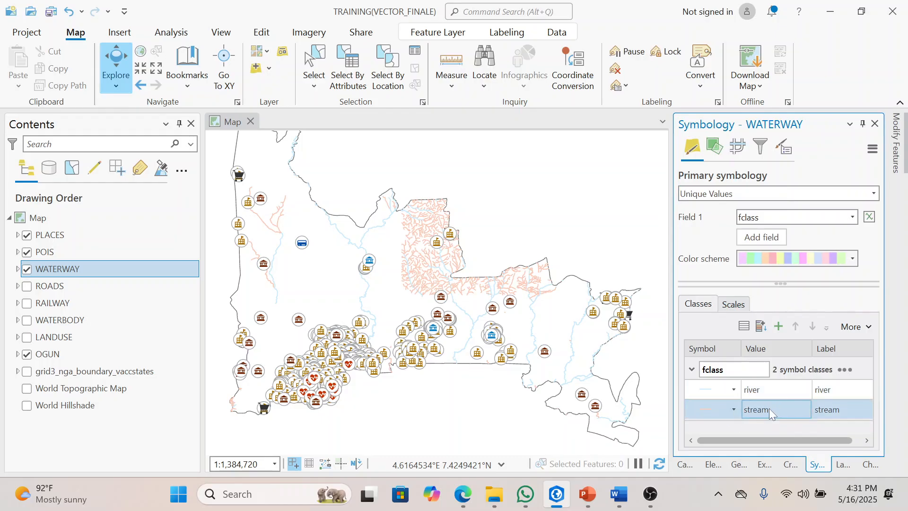
right_click(767, 407)
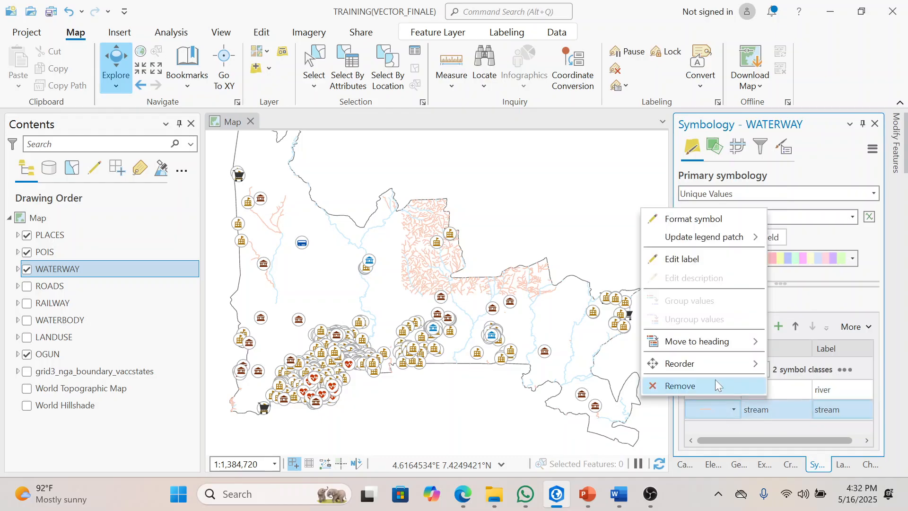
left_click(715, 384)
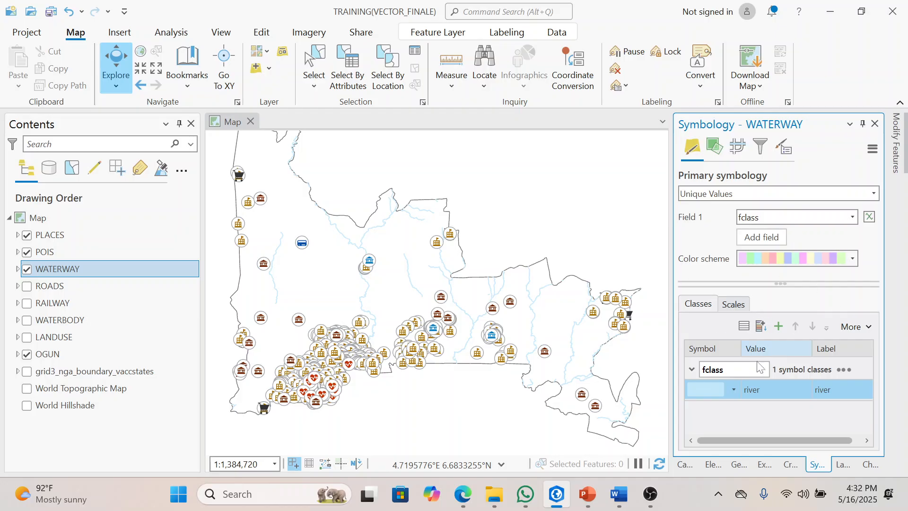
Step: Change the river class's line color to bright blue and apply it
left_click(713, 390)
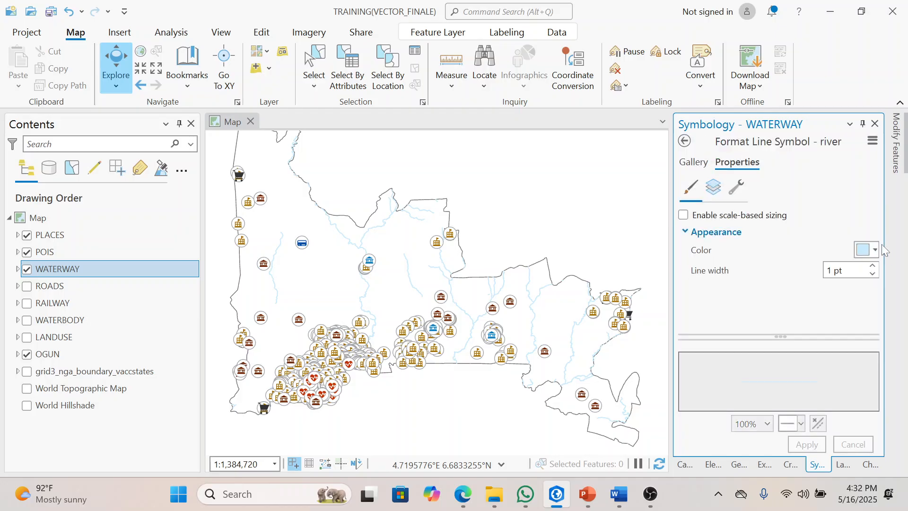
left_click(876, 251)
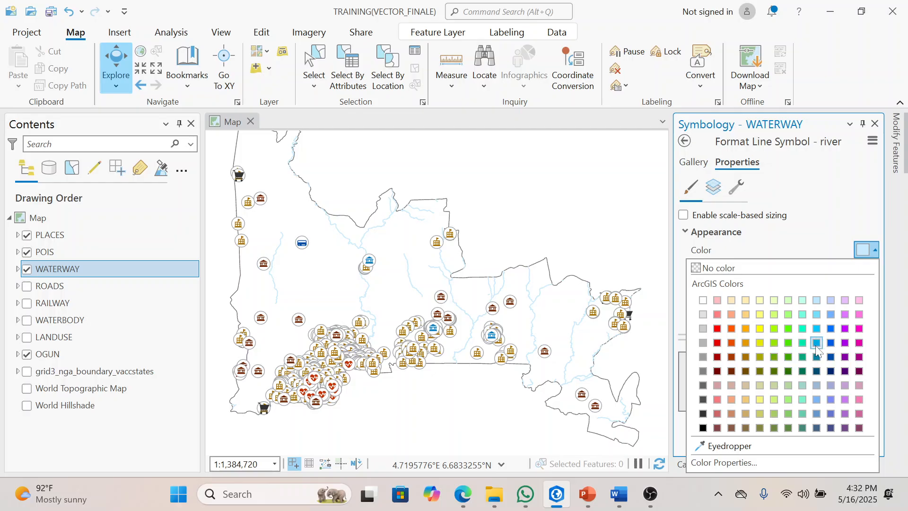
left_click(815, 345)
left_click(806, 444)
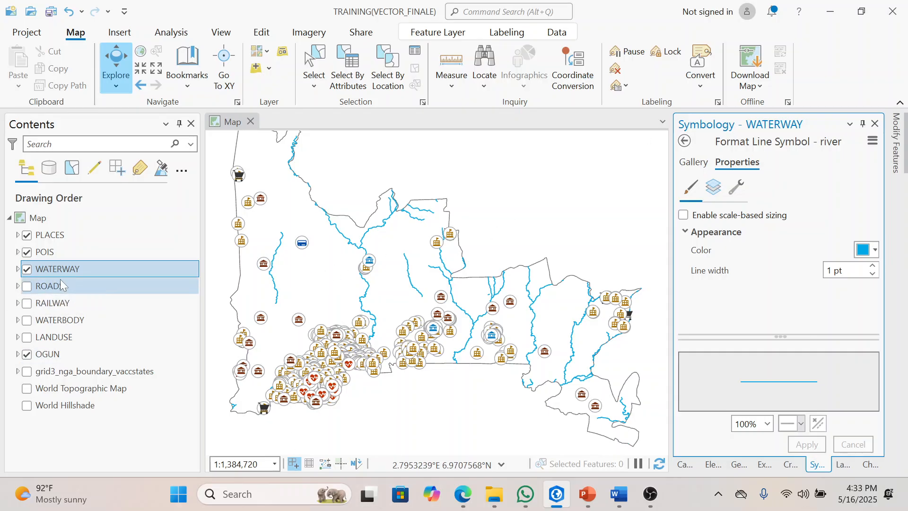
Step: Turn on the ROADS layer and symbolize it with unique values based on the fclass field
left_click(28, 285)
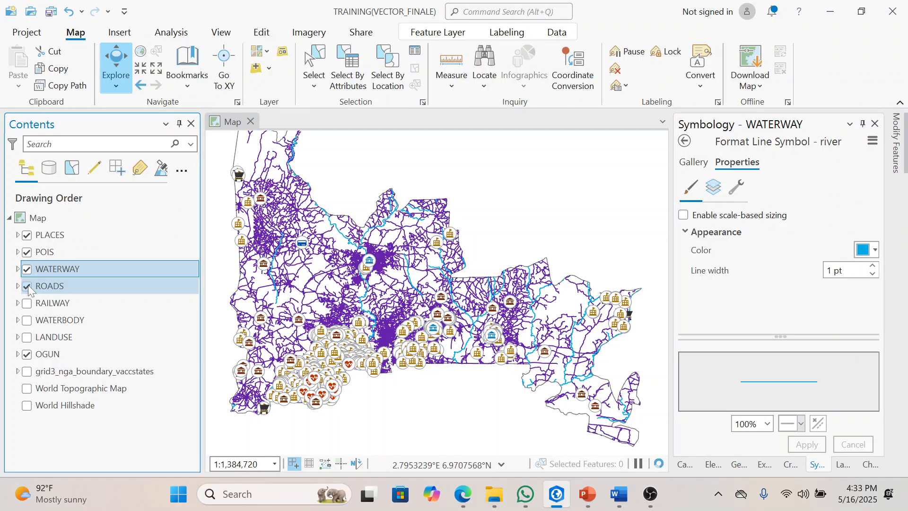
left_click(684, 140)
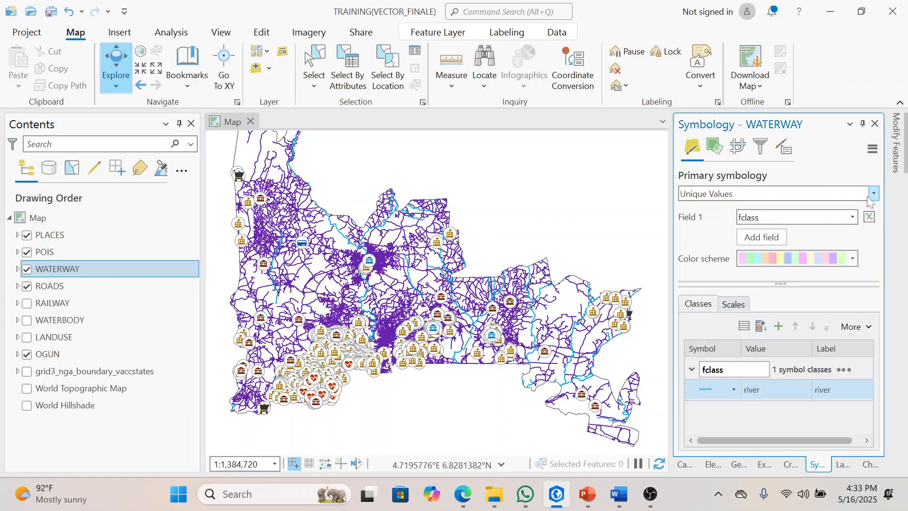
left_click(71, 287)
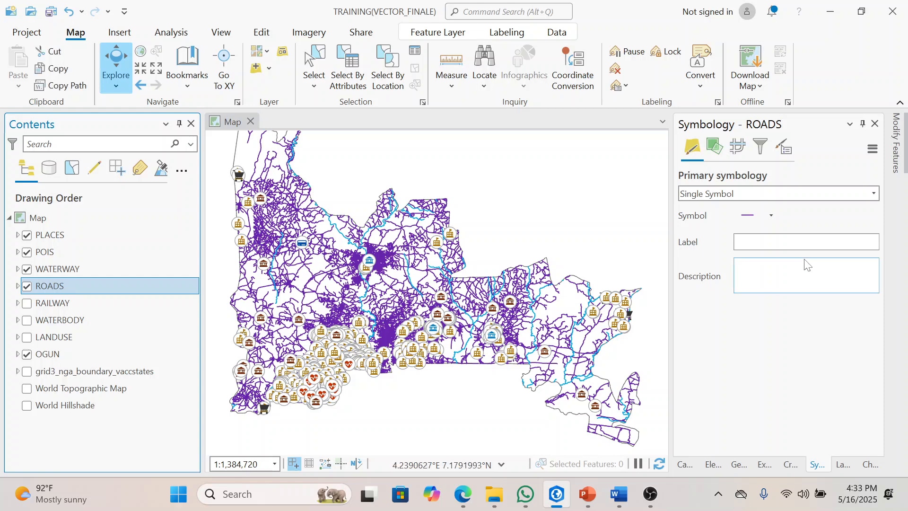
left_click(873, 194)
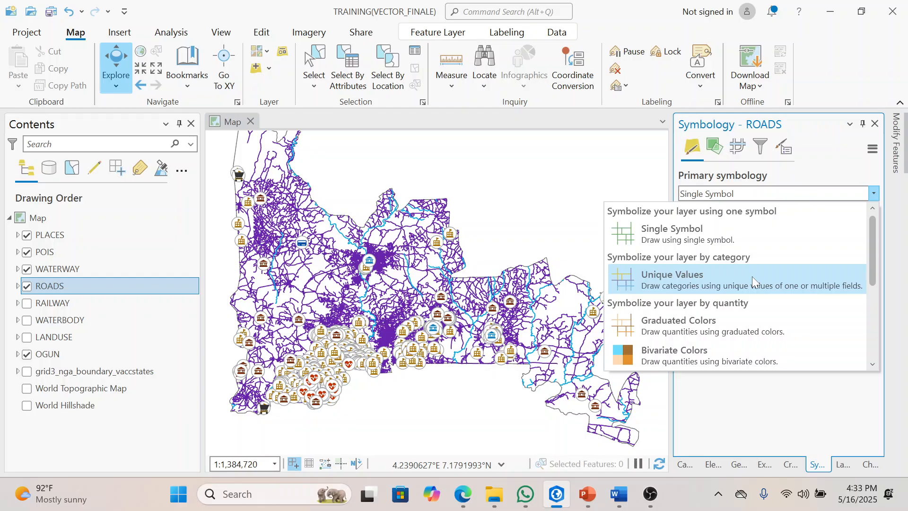
left_click(752, 276)
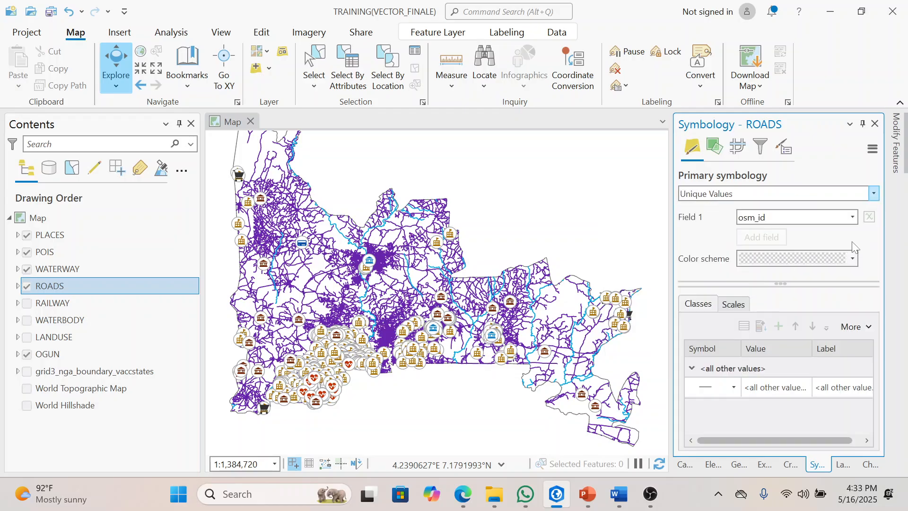
left_click(18, 286)
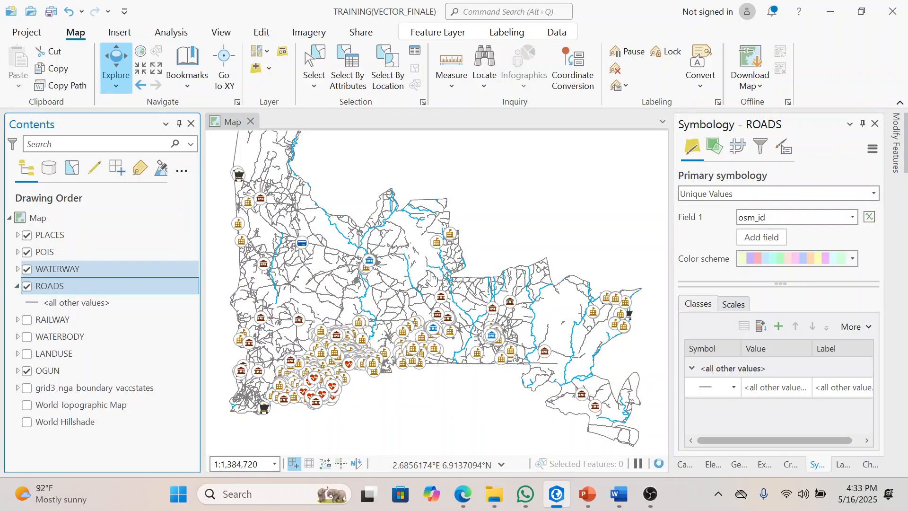
left_click(851, 217)
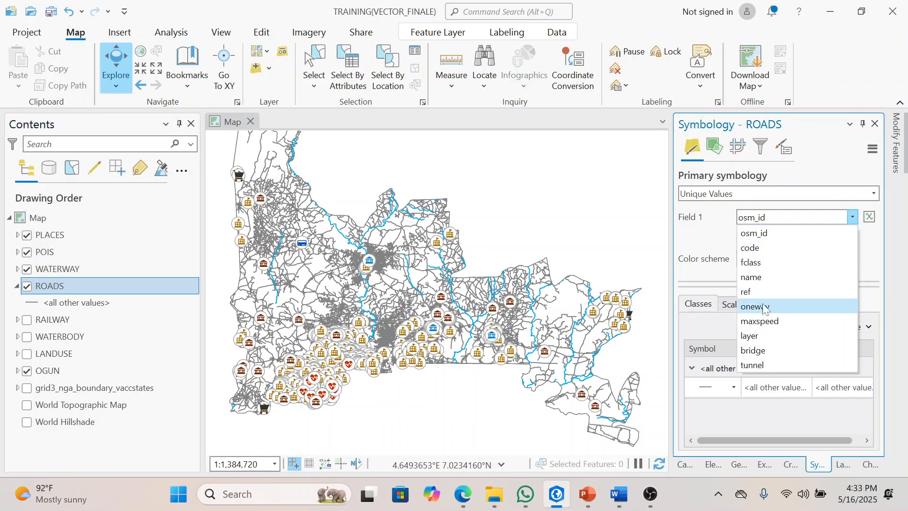
left_click(762, 263)
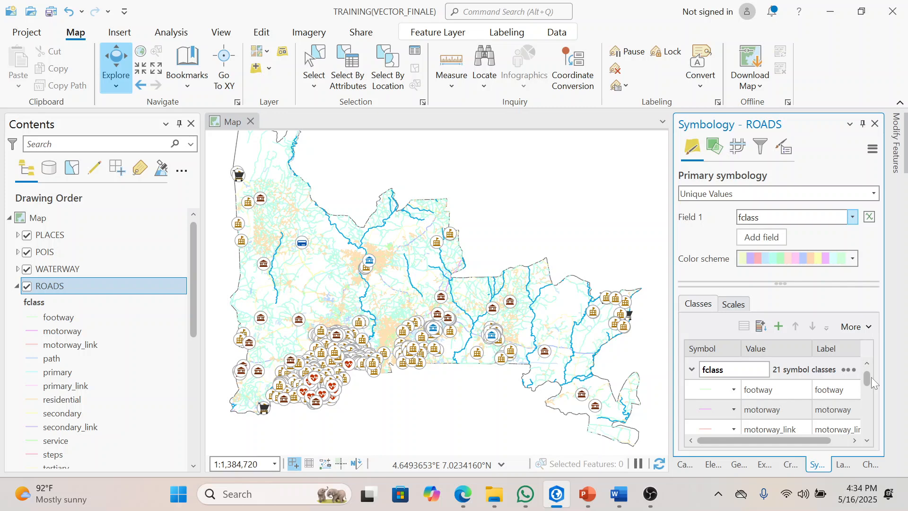
Step: Remove all named fclass classes from the ROADS symbology except primary, secondary, tertiary and trunk
left_click(793, 391)
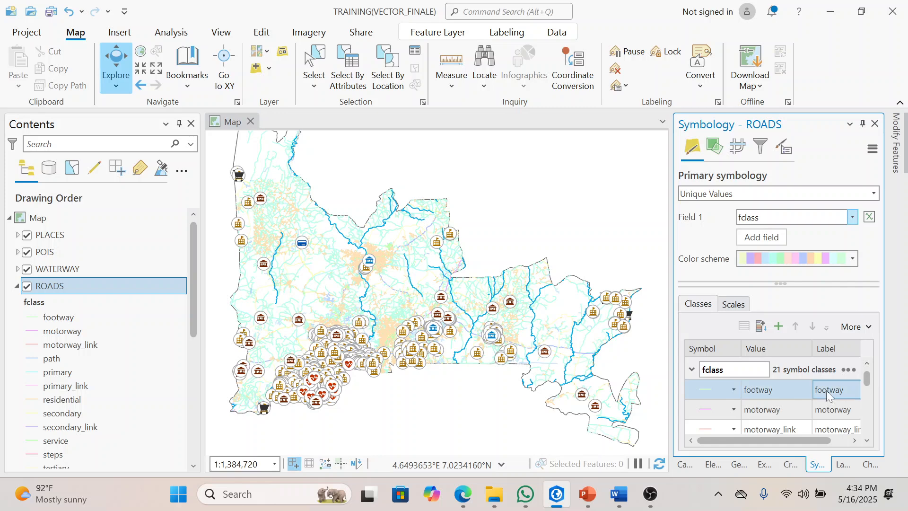
left_click(794, 411, "shift")
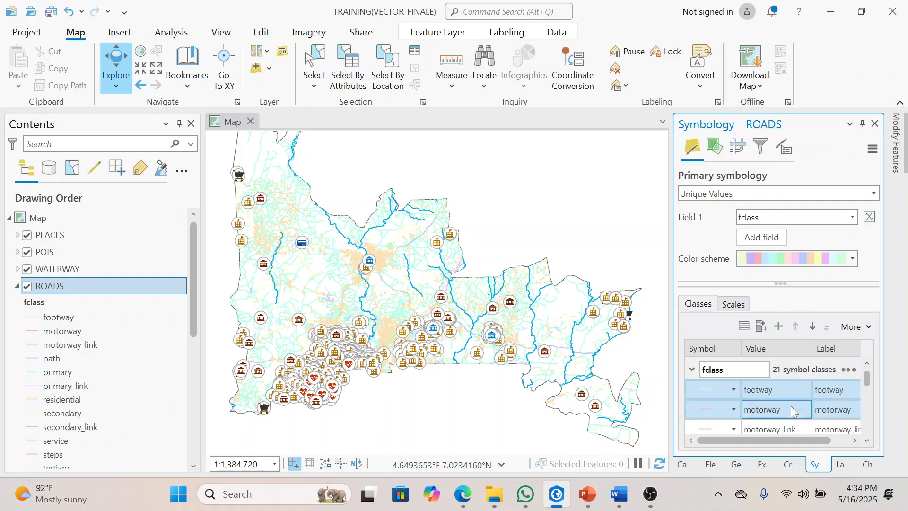
left_click(790, 425, "shift")
scroll(869, 444, "down", 3)
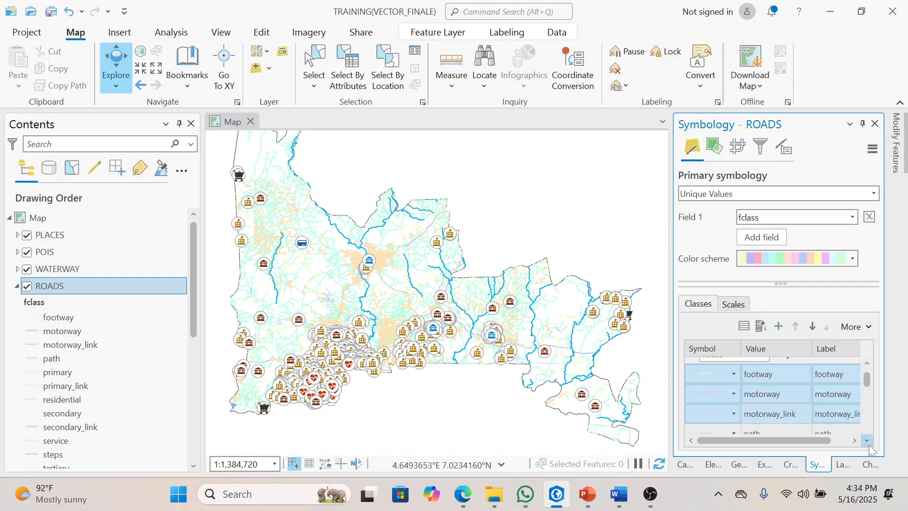
left_click(776, 376, "shift")
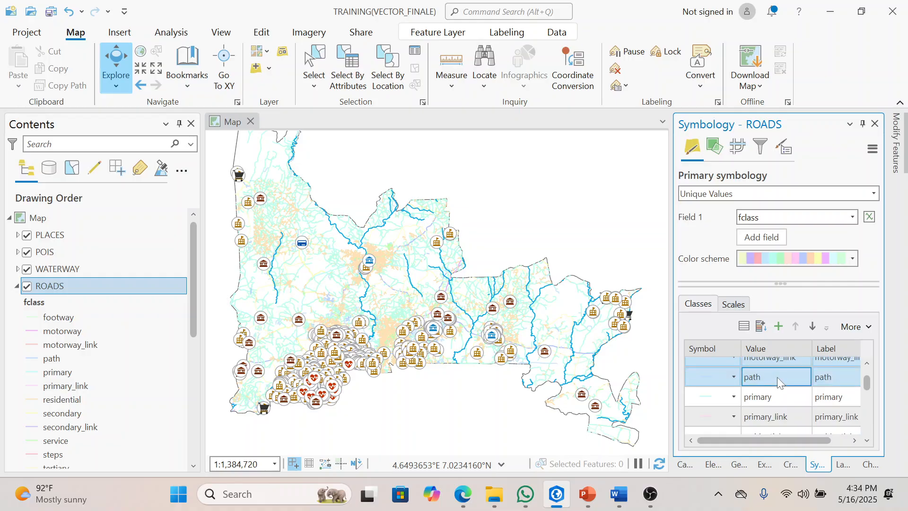
left_click(778, 412, "ctrl")
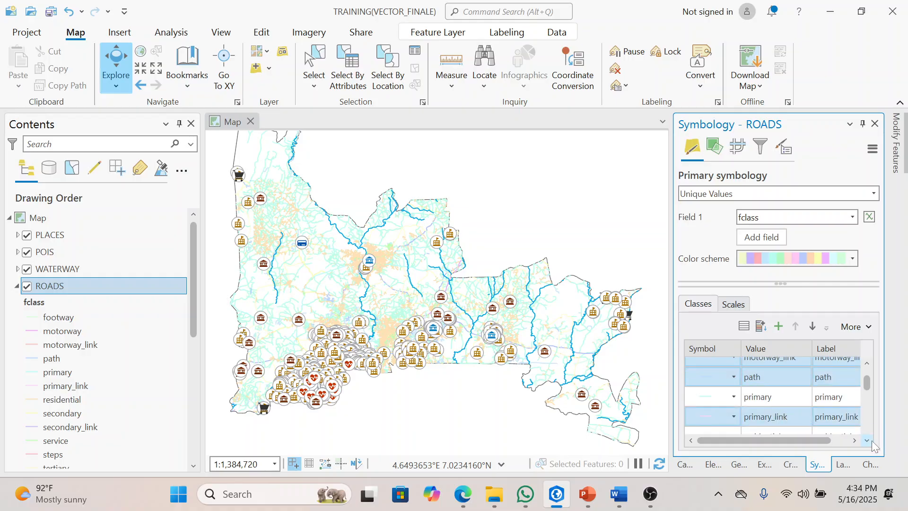
scroll(872, 440, "down", 4)
left_click(799, 411, "ctrl")
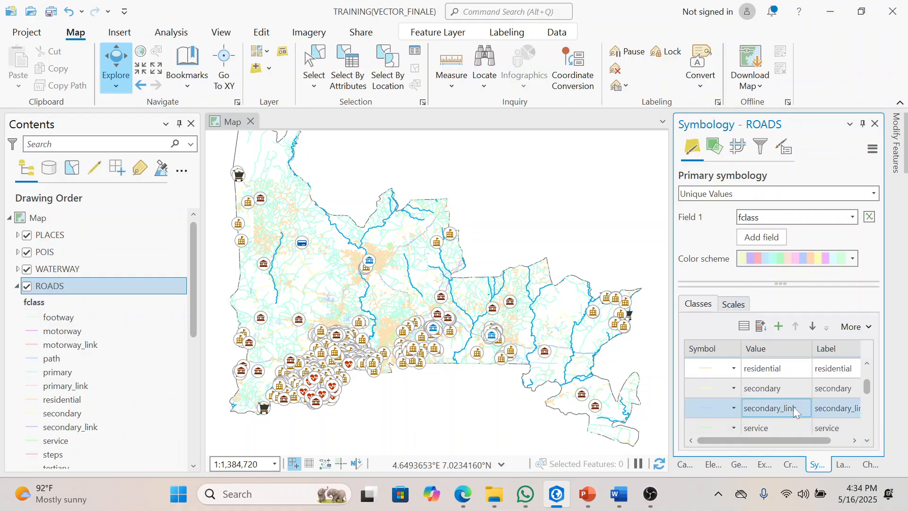
left_click(789, 364, "ctrl")
left_click(786, 426, "ctrl")
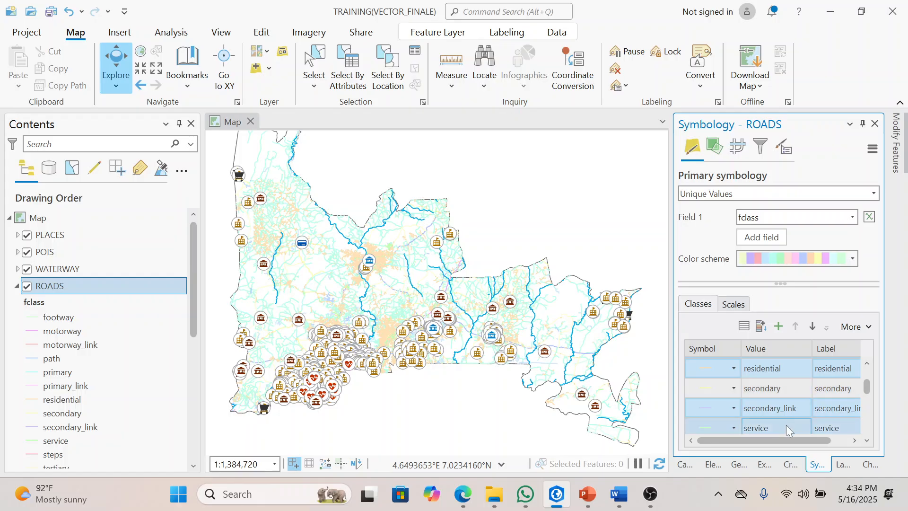
left_click(868, 440)
left_click(868, 440)
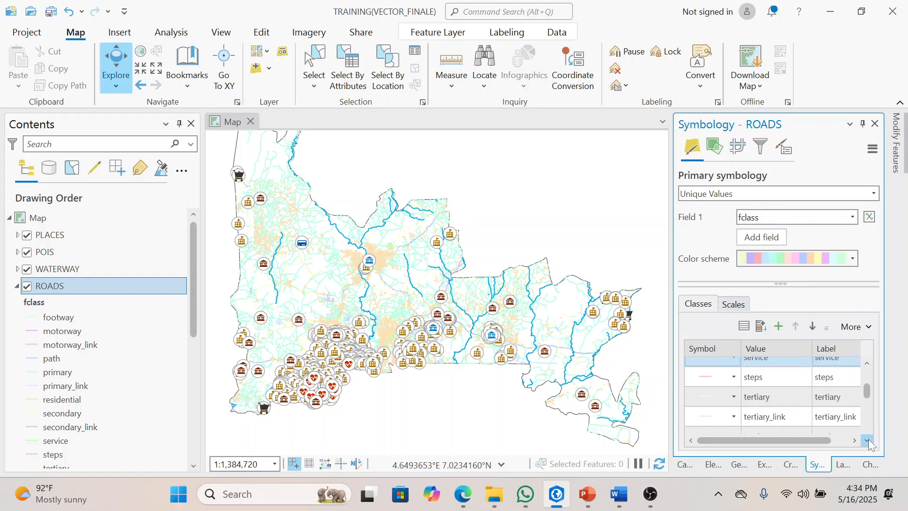
left_click(868, 441)
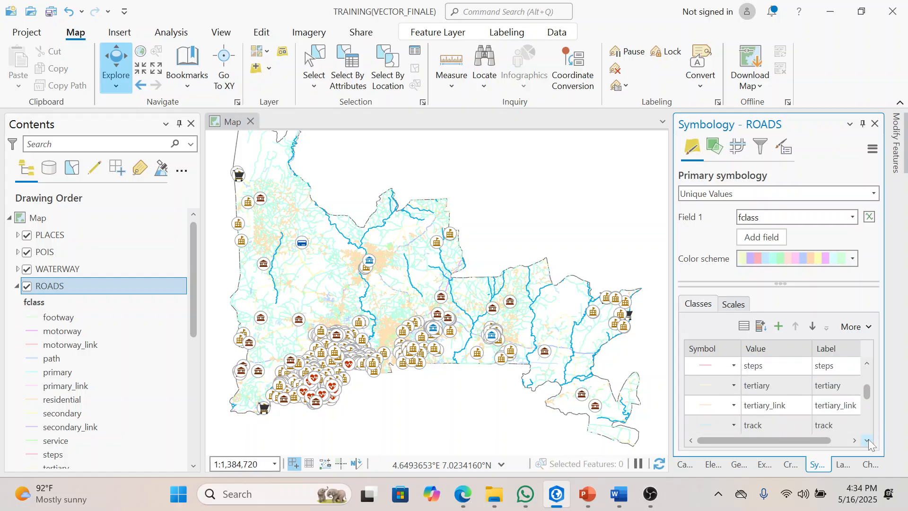
left_click(763, 364, "ctrl")
left_click(779, 410, "ctrl")
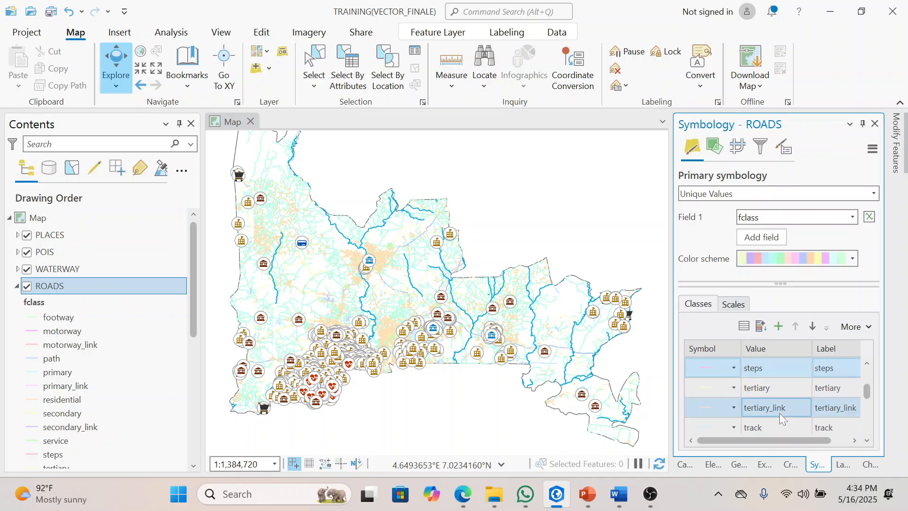
left_click(777, 421, "ctrl")
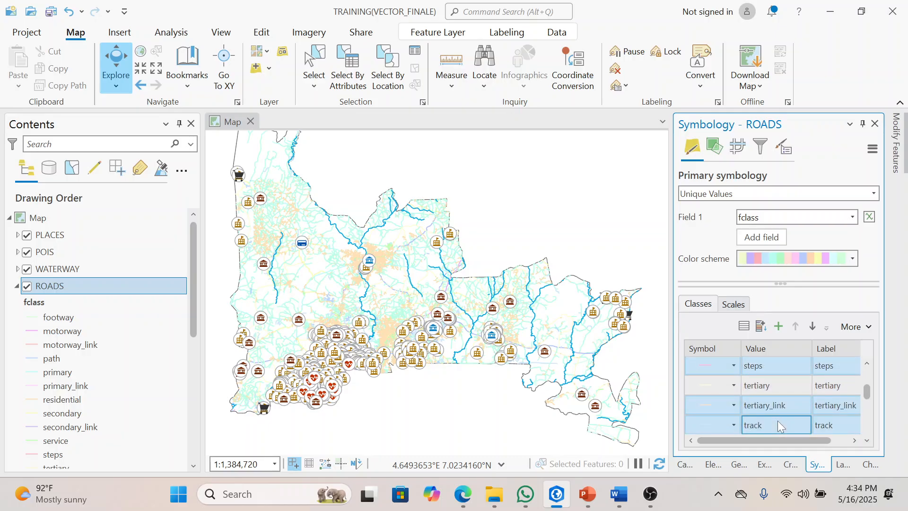
left_click(868, 441)
left_click(868, 442)
left_click(868, 441)
left_click(791, 378, "ctrl")
left_click(783, 397, "ctrl")
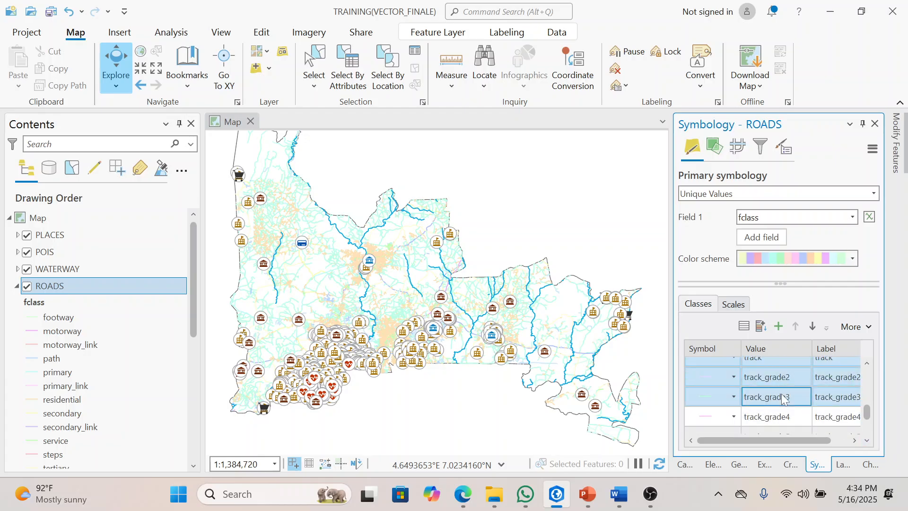
left_click(773, 423, "ctrl")
left_click(868, 441)
left_click(868, 440)
left_click(868, 441)
left_click(868, 441)
left_click(789, 369, "ctrl")
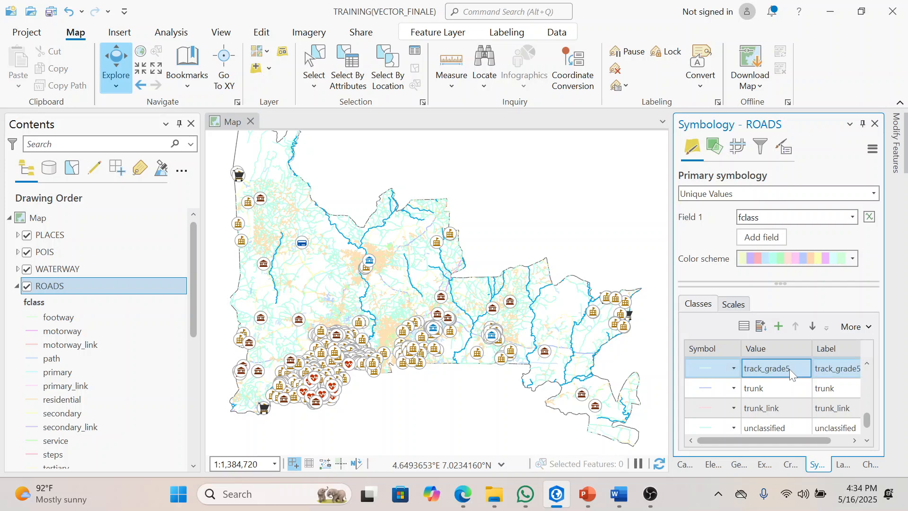
left_click(787, 402, "ctrl")
left_click(782, 424, "ctrl")
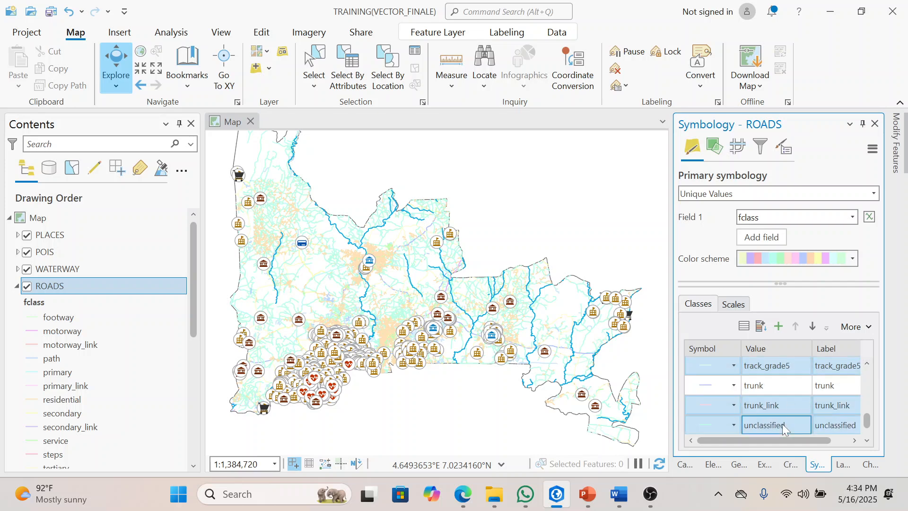
right_click(782, 423)
left_click(726, 401)
Step: Remove the <all other values> class from the ROADS symbology
right_click(776, 422)
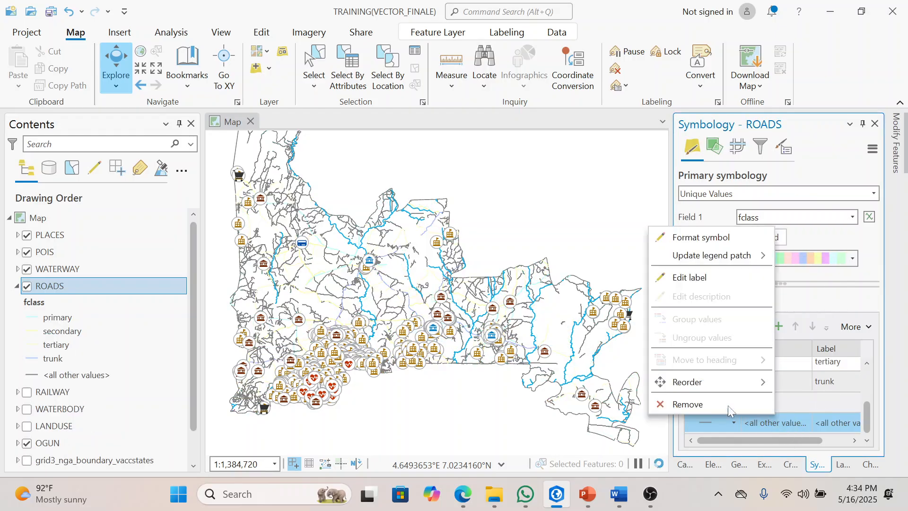
left_click(723, 404)
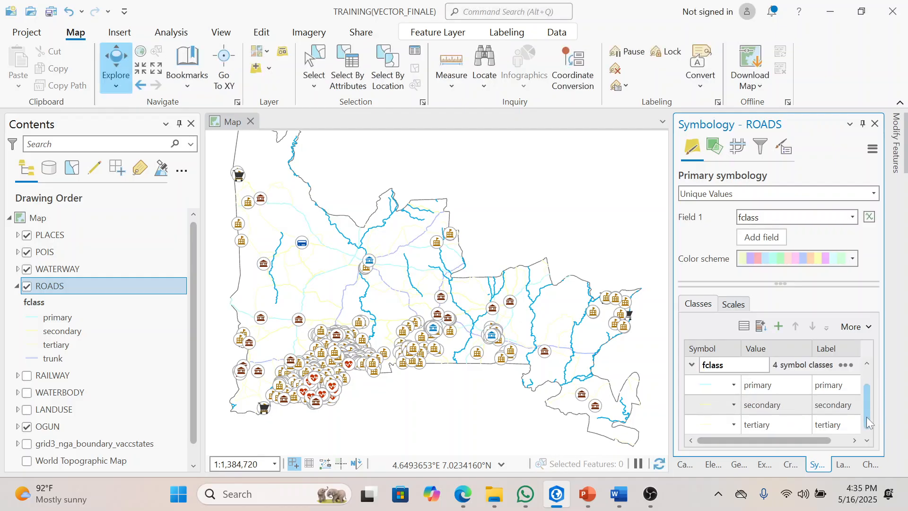
scroll(866, 413, "down", 1)
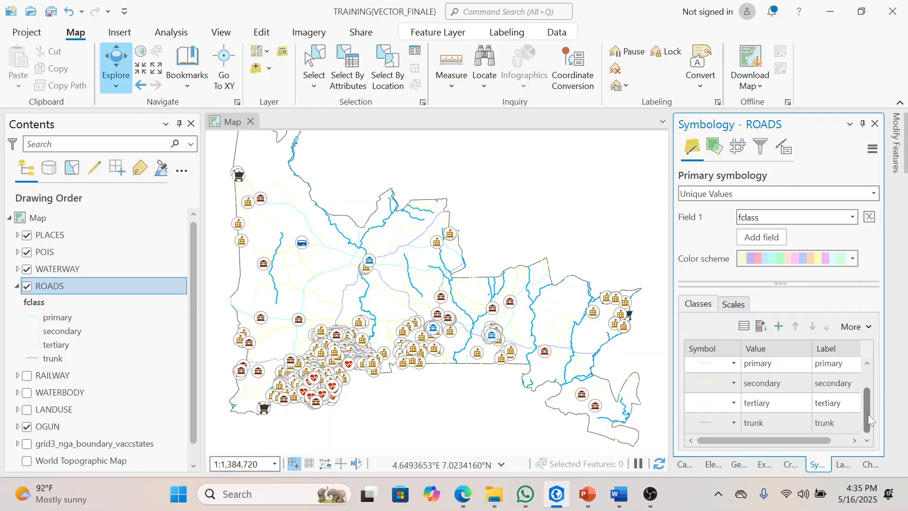
scroll(868, 392, "up", 1)
scroll(867, 393, "down", 1)
scroll(863, 382, "up", 1)
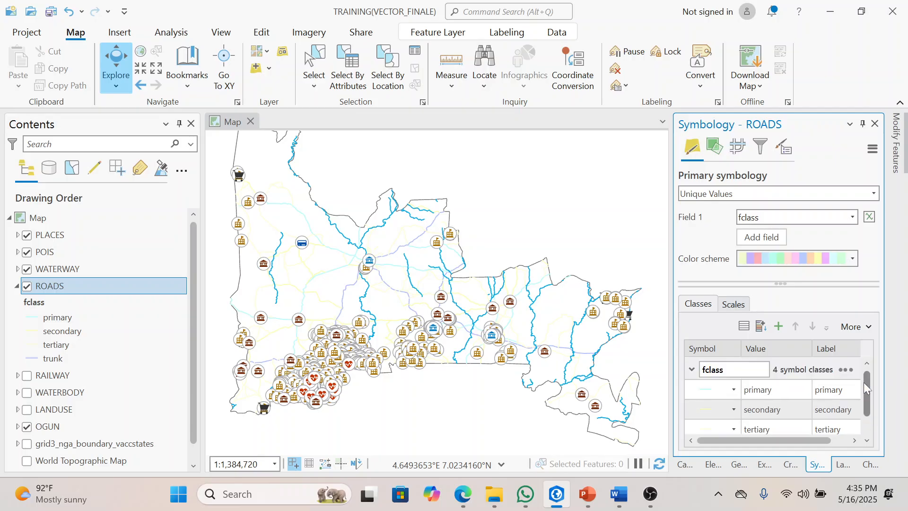
Step: Relabel the primary class of the ROADS layer as Major Road
left_click_drag(796, 441, 805, 440)
left_click(839, 396)
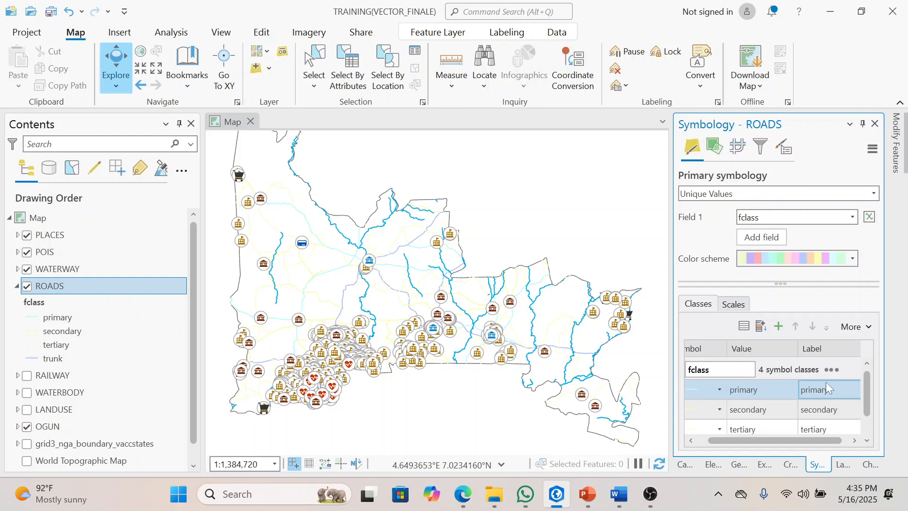
left_click(830, 387)
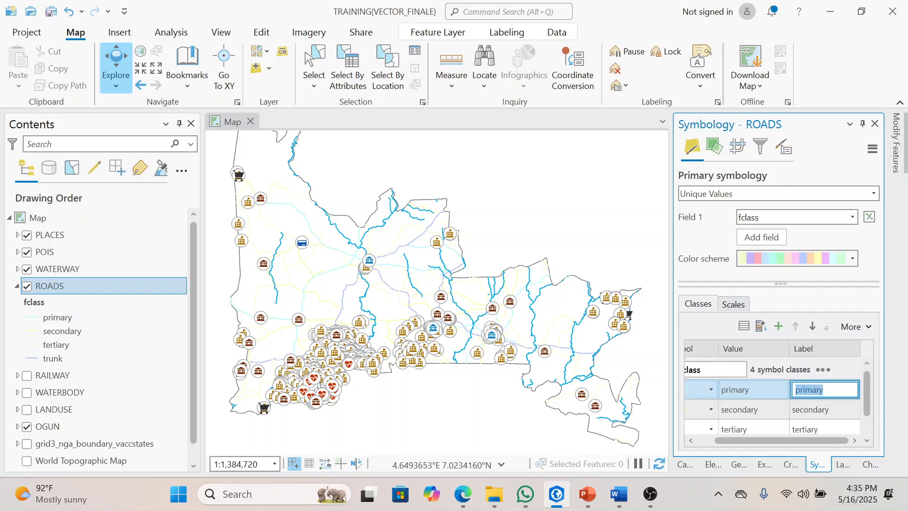
type("m")
key("BackSpace")
key("BackSpace")
type("Major Road")
Step: Relabel the secondary class of the ROADS layer as Secondary Road
double_click(831, 413)
left_click(800, 409)
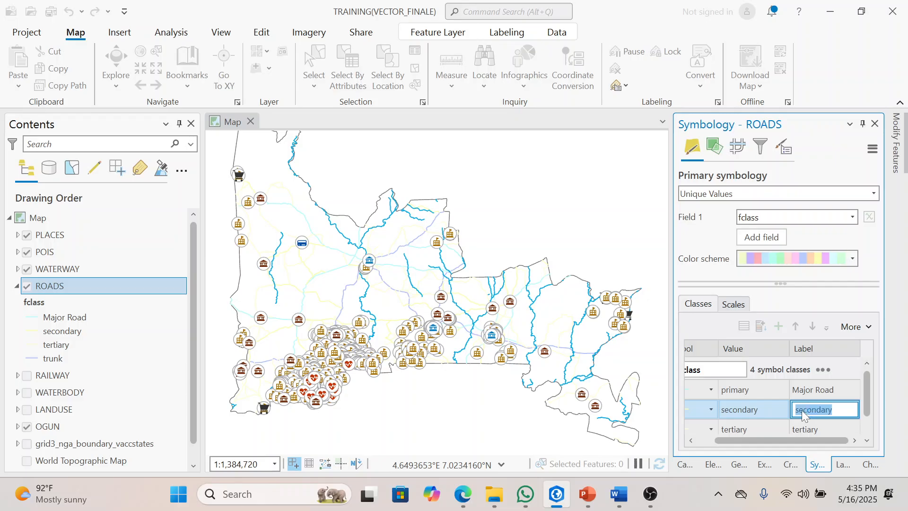
key("BackSpace")
type("S")
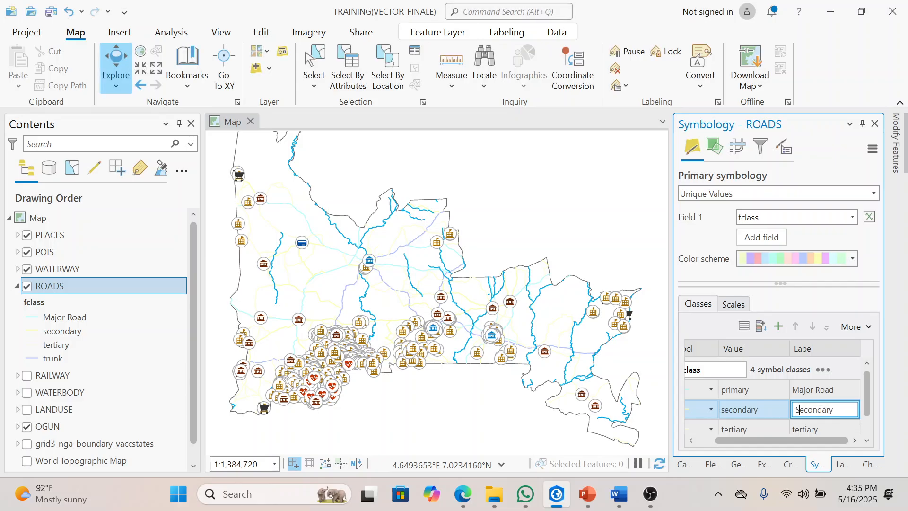
type(" Road")
Step: Relabel the tertiary class of the ROADS layer as Minor Road
scroll(867, 407, "down", 1)
left_click(822, 403)
type("Teria")
key("BackSpace")
key("BackSpace")
type("tiray")
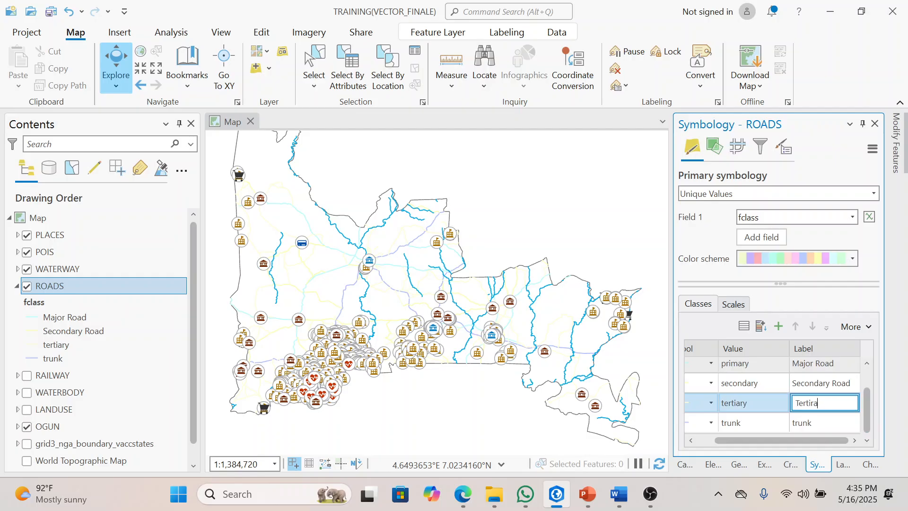
key("BackSpace")
key("BackSpace")
key("BackSpace")
key("BackSpace")
key("BackSpace")
key("BackSpace")
key("BackSpace")
key("BackSpace")
key("BackSpace")
key("BackSpace")
key("BackSpace")
key("BackSpace")
key("Escape")
key("BackSpace")
Step: Relabel the trunk class of the ROADS layer as Highway
left_click(839, 423)
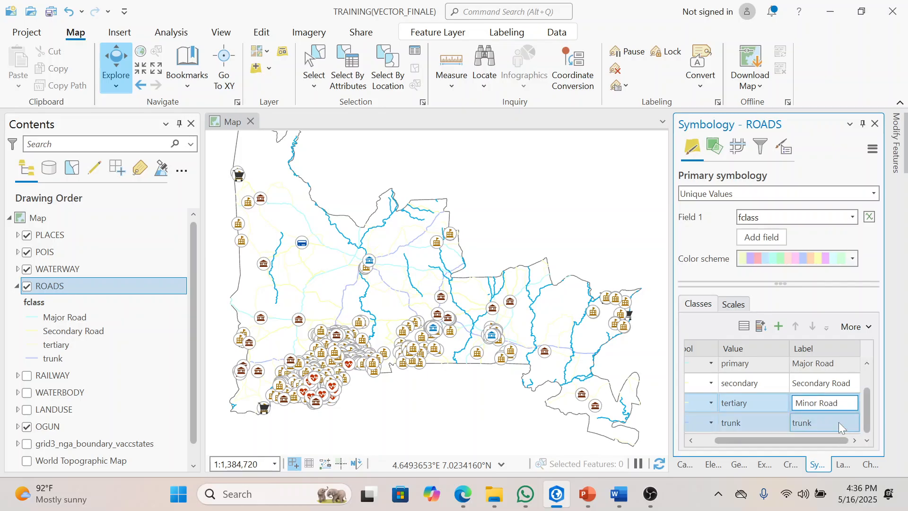
left_click(839, 423)
type("Highway")
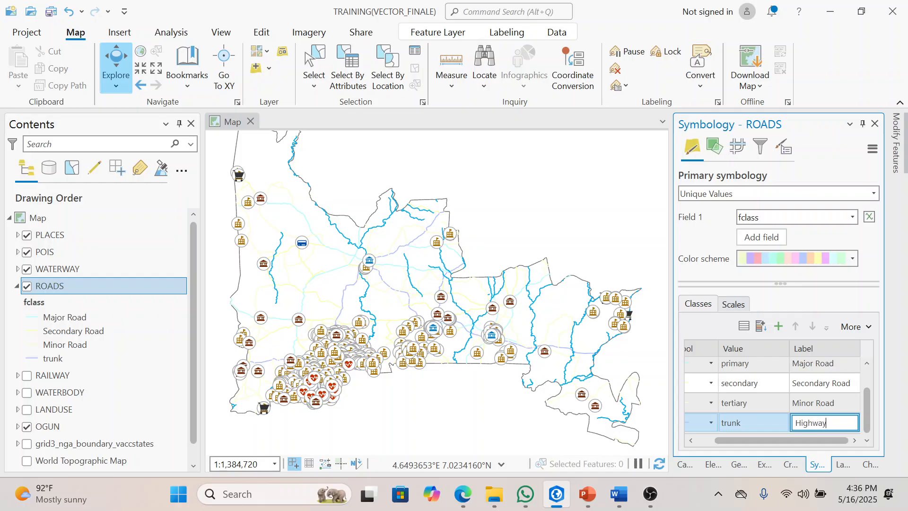
key("Return")
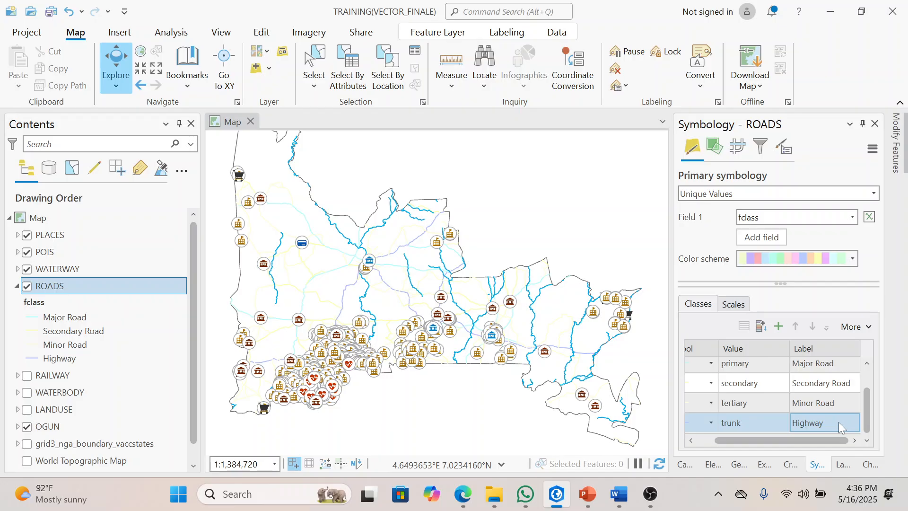
Step: Format the Major Road line symbol with black color and 5 pt line width, and apply it
left_click_drag(867, 423, 867, 407)
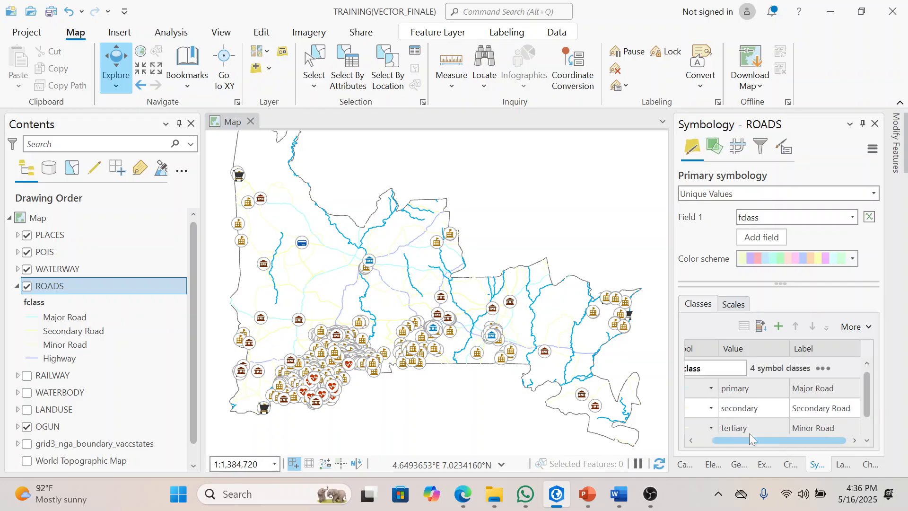
left_click_drag(780, 442, 761, 442)
left_click(713, 385)
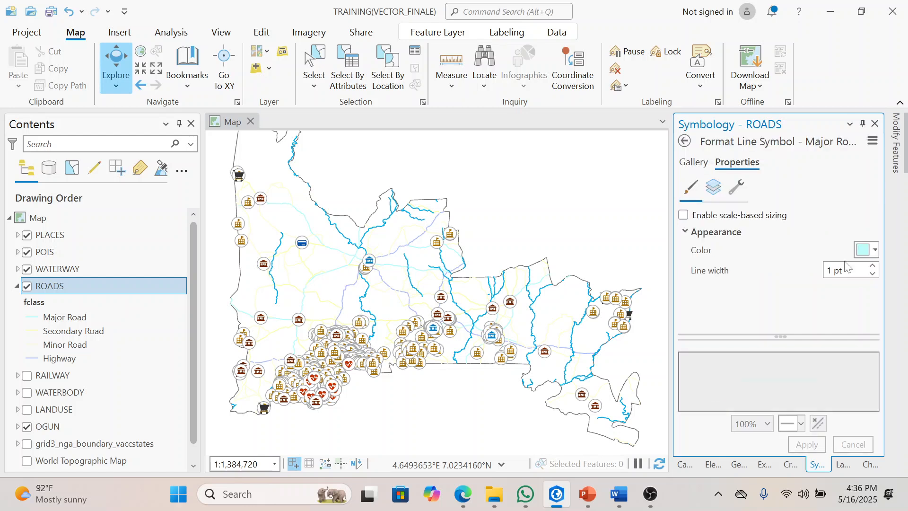
left_click(871, 251)
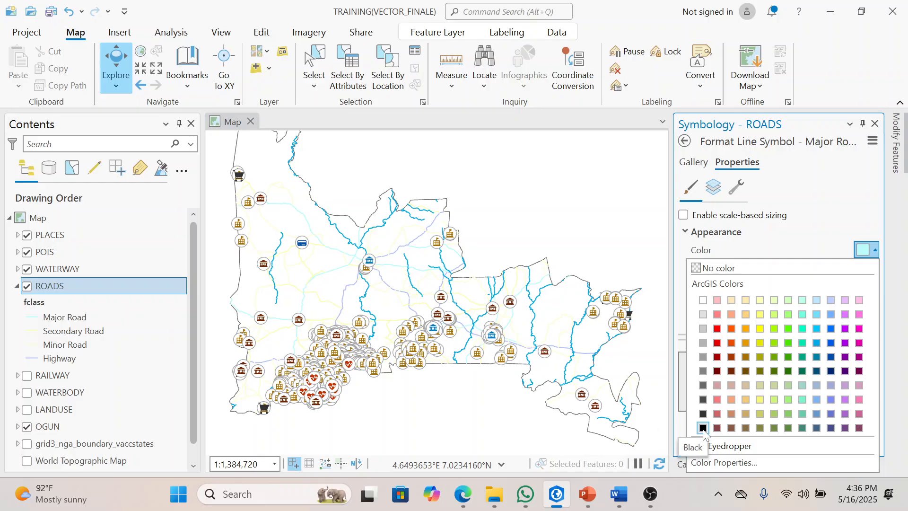
left_click(703, 428)
left_click(873, 267)
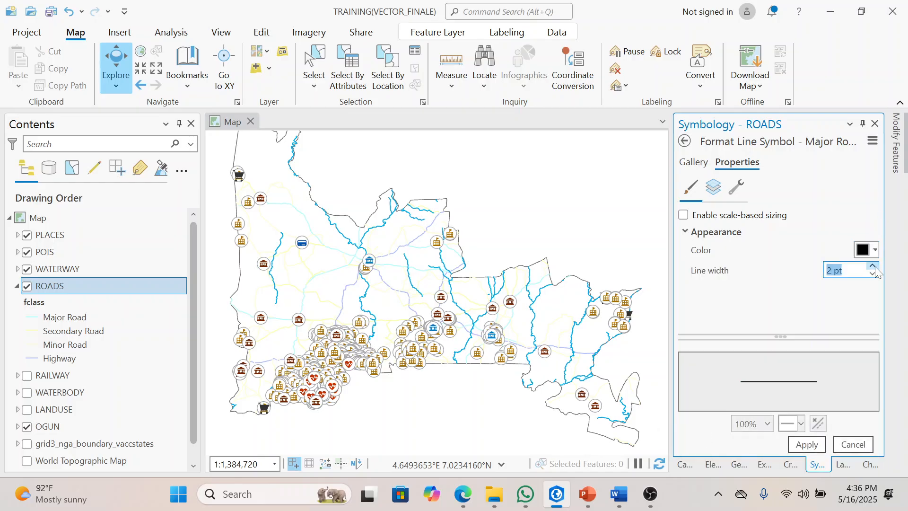
left_click(873, 266)
left_click(873, 266)
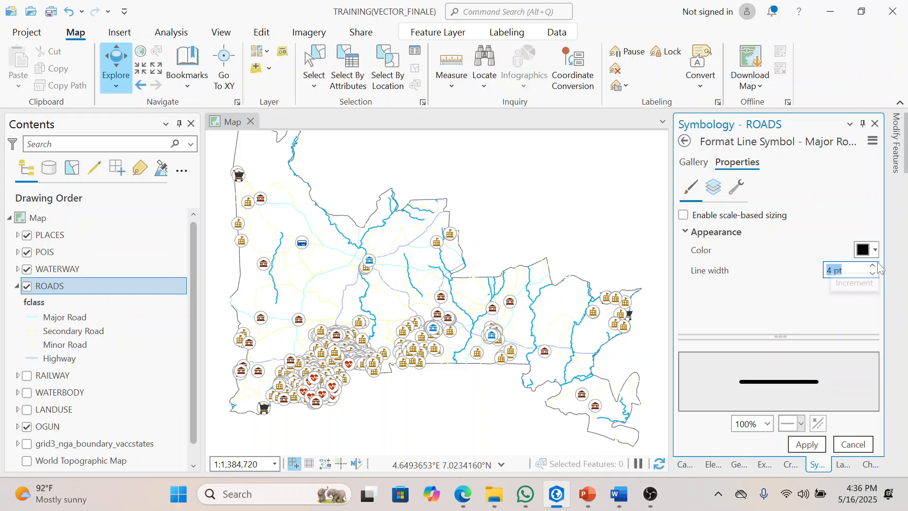
left_click(873, 268)
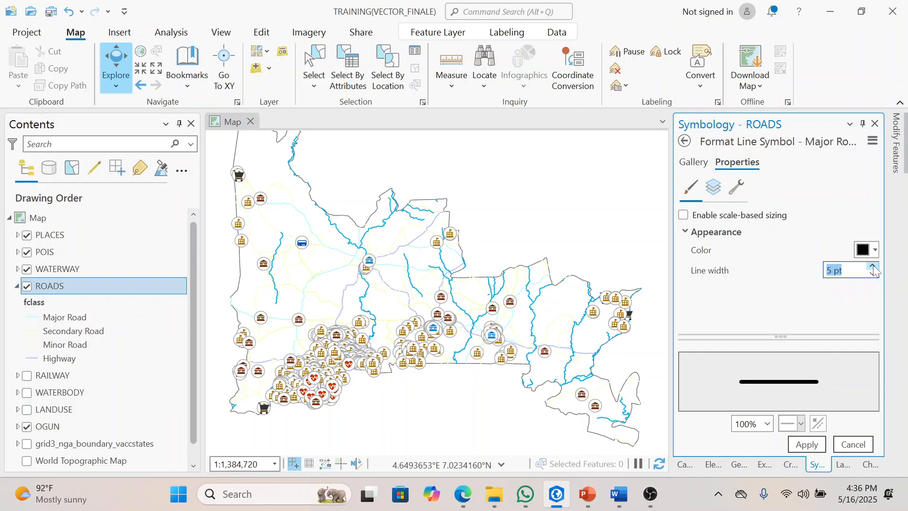
left_click(804, 444)
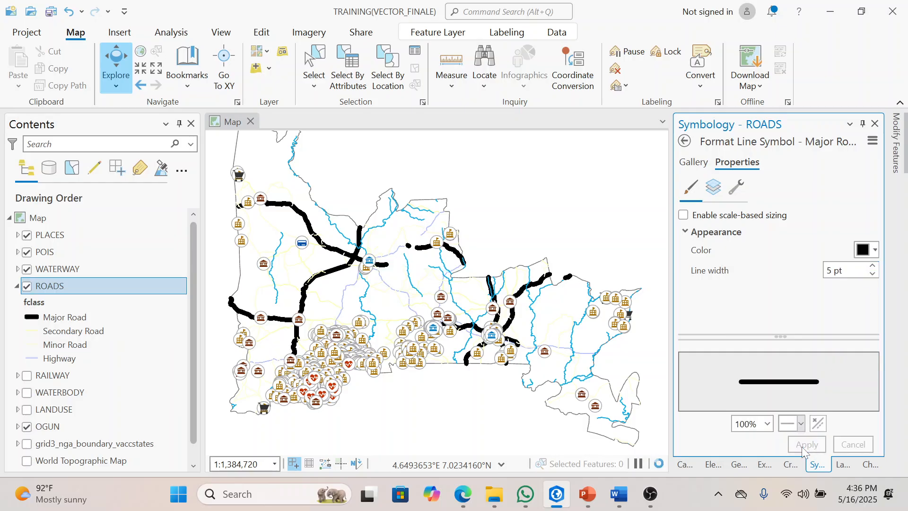
Step: Assign the Single, Nautical Dash gallery symbol to the Secondary Road class of the ROADS layer
left_click(101, 330)
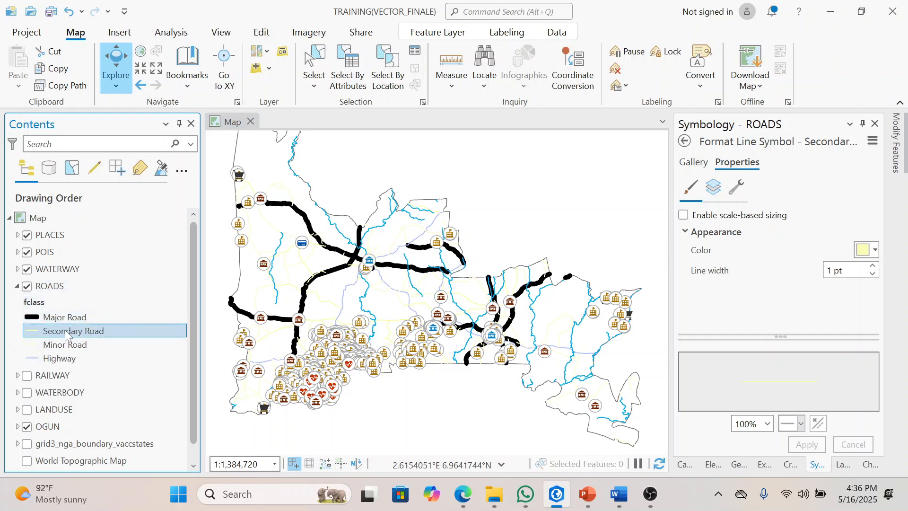
left_click(694, 162)
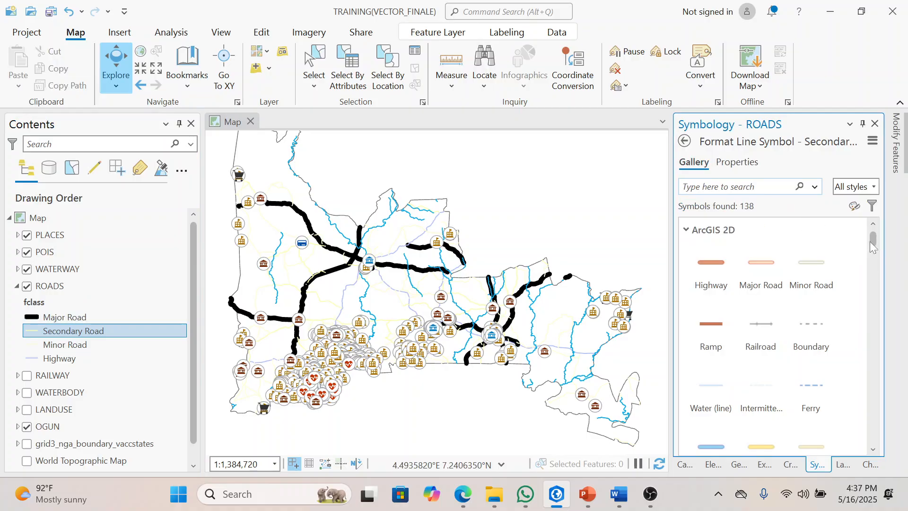
left_click_drag(871, 245, 879, 330)
left_click(805, 334)
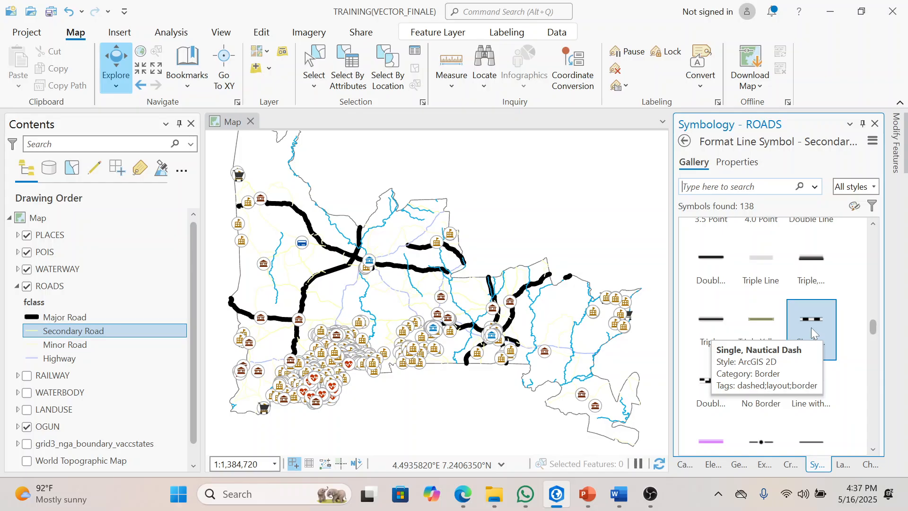
left_click(810, 327)
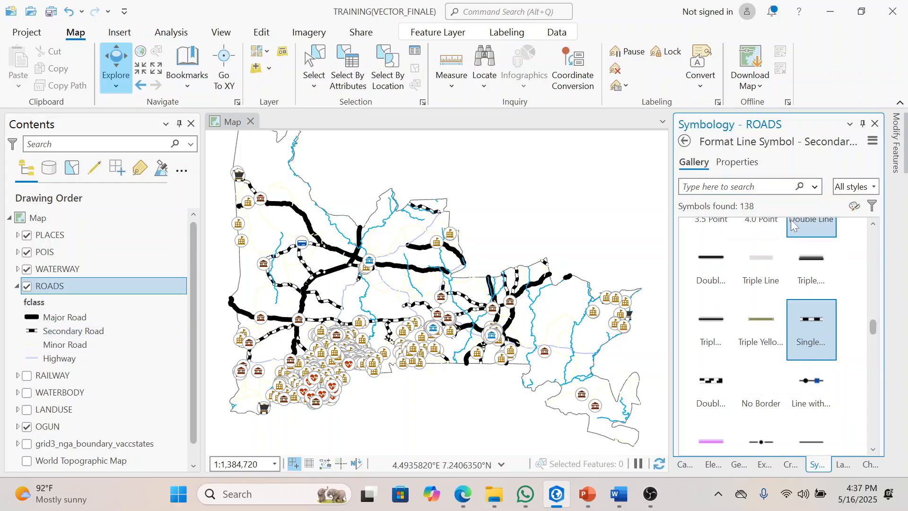
Step: Set the Secondary Road symbol's line width to 5 pt and apply it
left_click(737, 161)
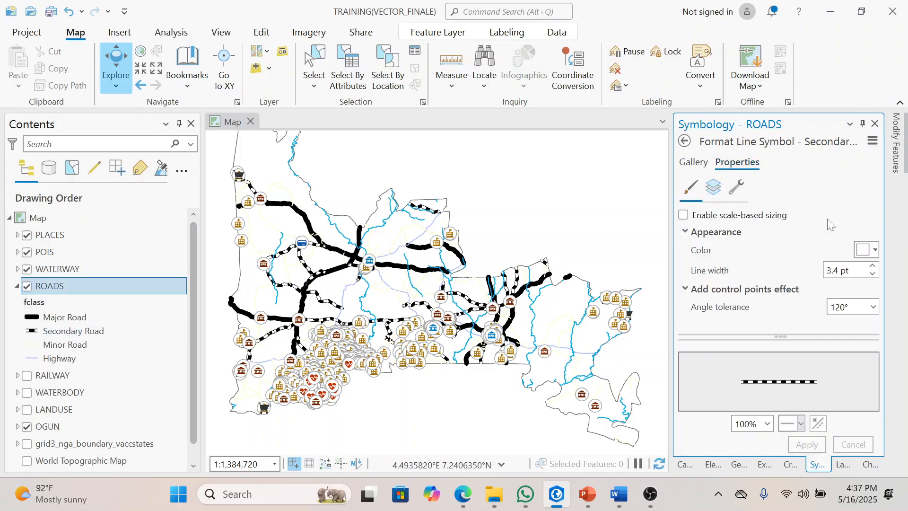
left_click(873, 266)
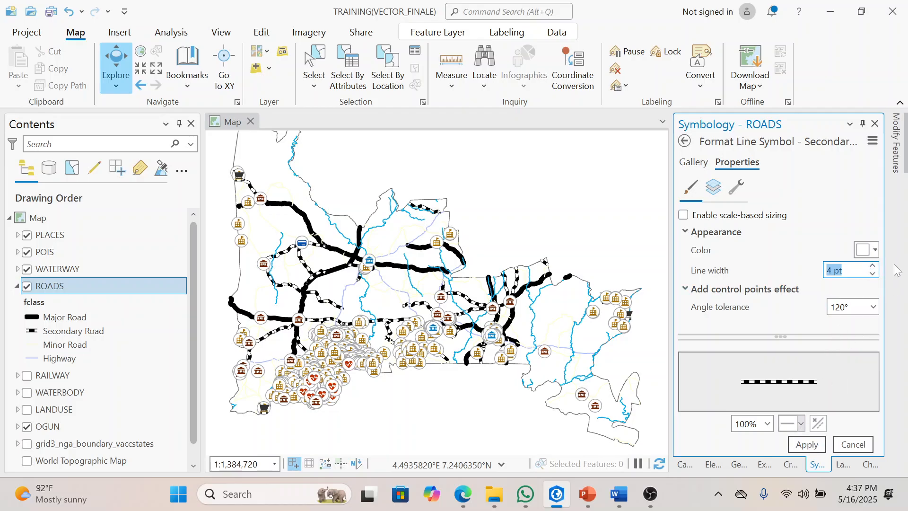
left_click(872, 266)
left_click(803, 444)
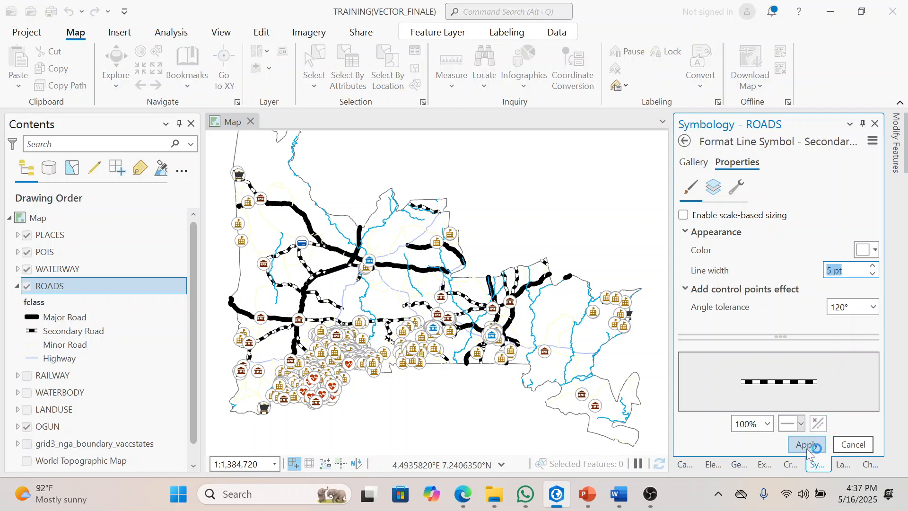
left_click(807, 450)
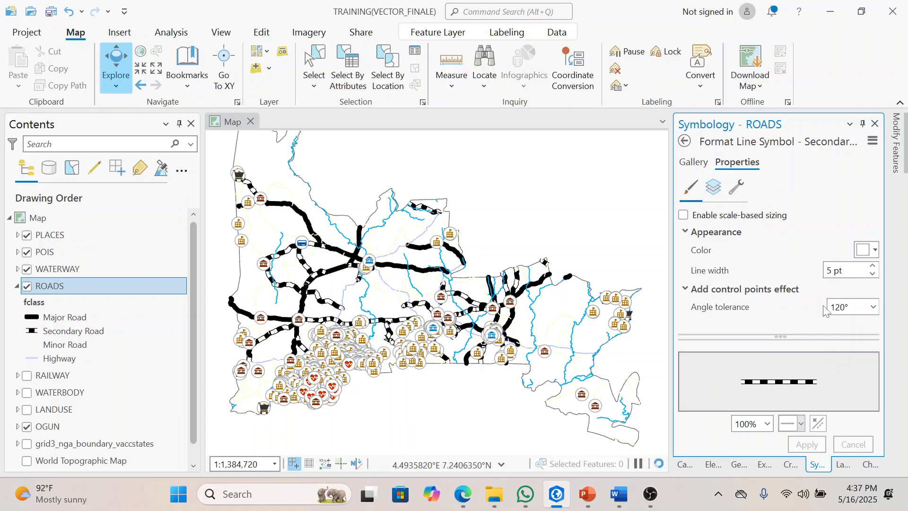
Step: Assign the ArcGIS 2D Minor Road gallery symbol to the Minor Road class of the ROADS layer
left_click(120, 344)
left_click(691, 172)
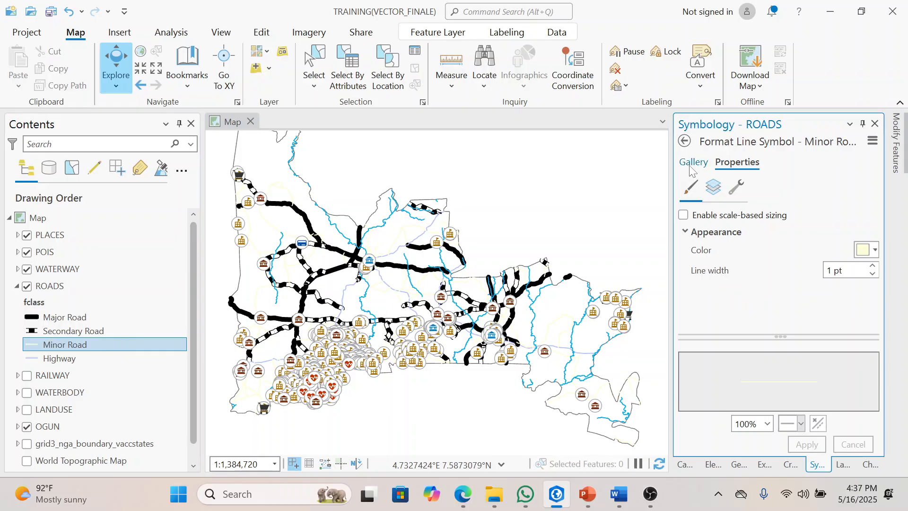
left_click(692, 162)
left_click_drag(874, 234, 873, 325)
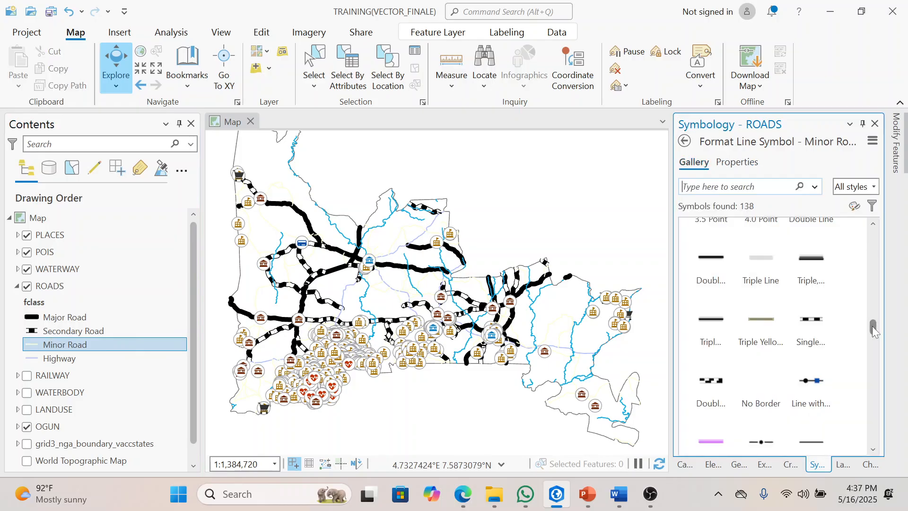
left_click_drag(873, 326, 875, 239)
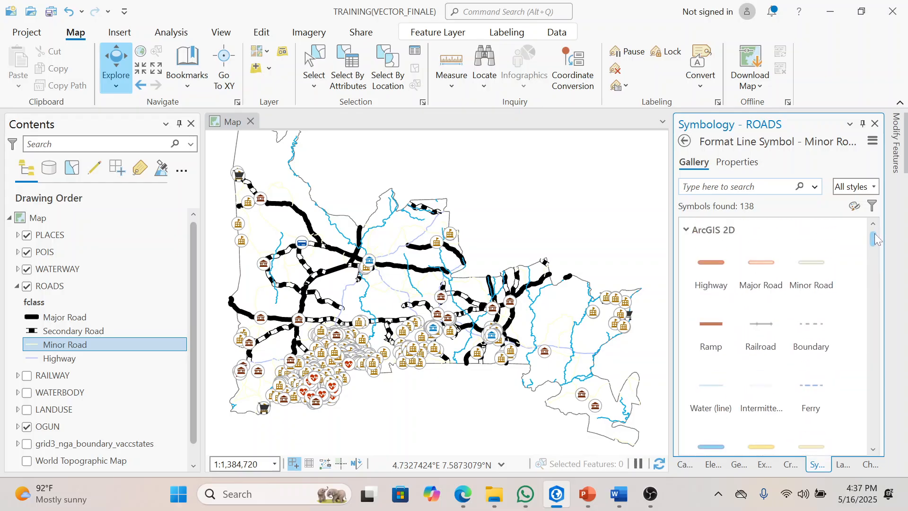
left_click(799, 268)
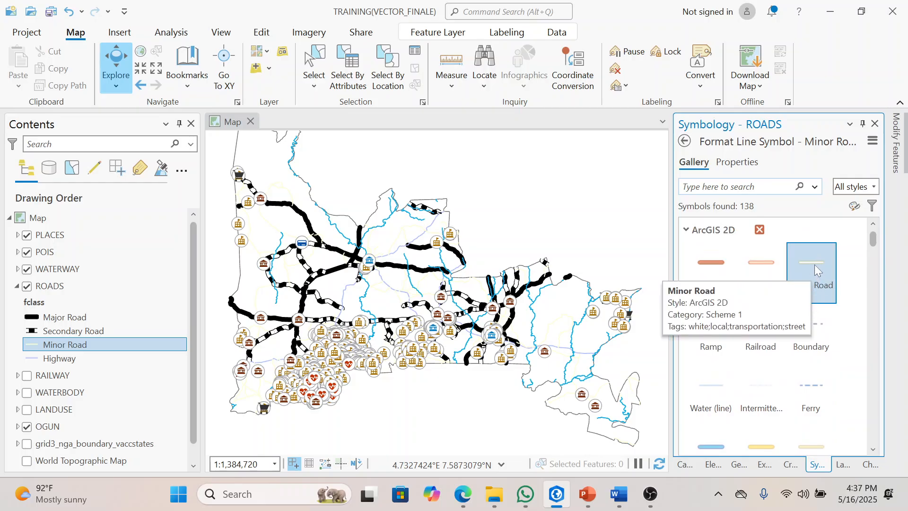
left_click(814, 264)
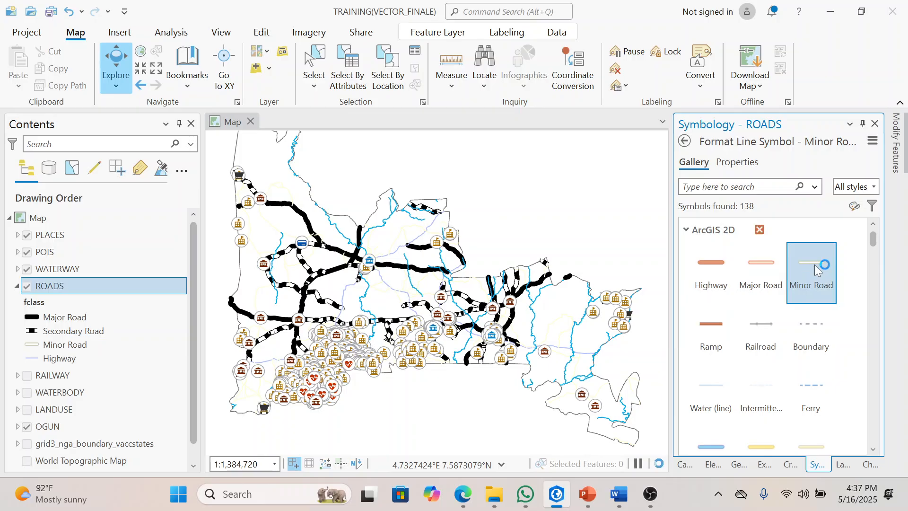
Step: Set the Minor Road symbol's line width to 5 pt and apply it
left_click(742, 163)
left_click(872, 265)
left_click(873, 266)
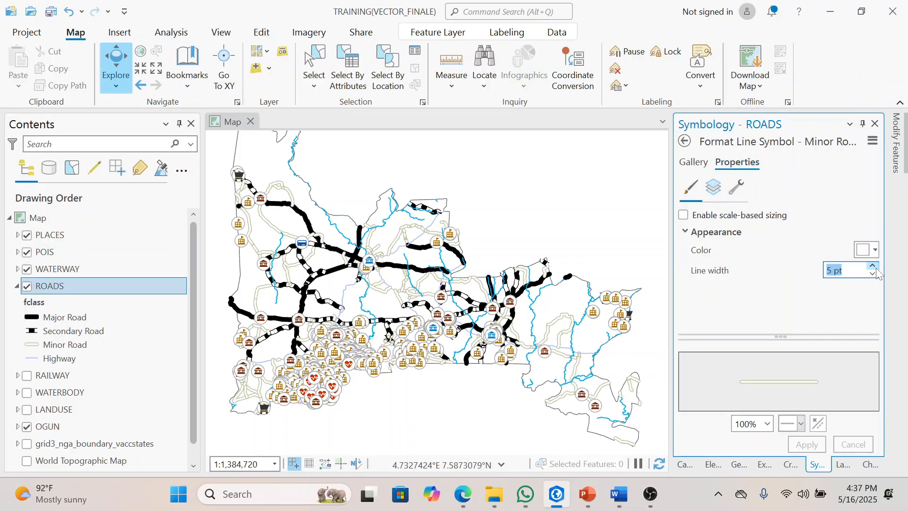
left_click(806, 444)
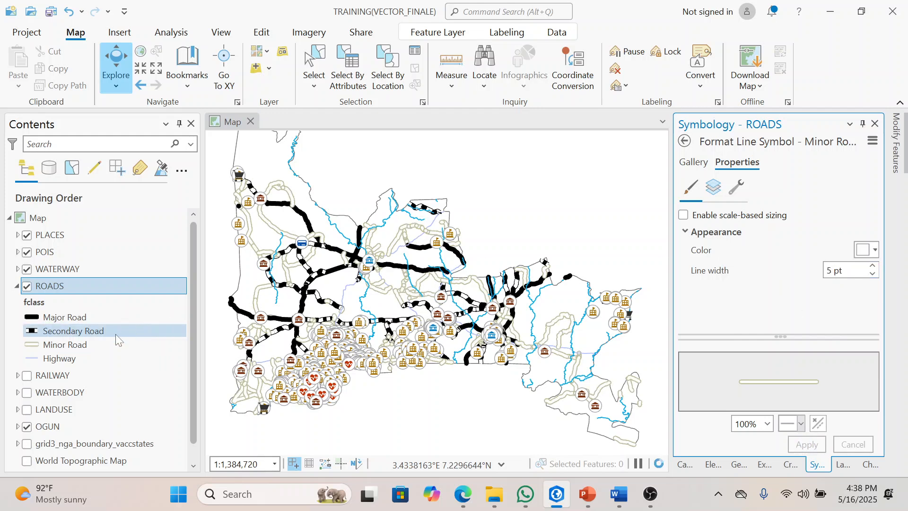
Step: Give the Highway class of ROADS the Ramp gallery symbol with a 5 pt line width, and apply it
left_click(82, 361)
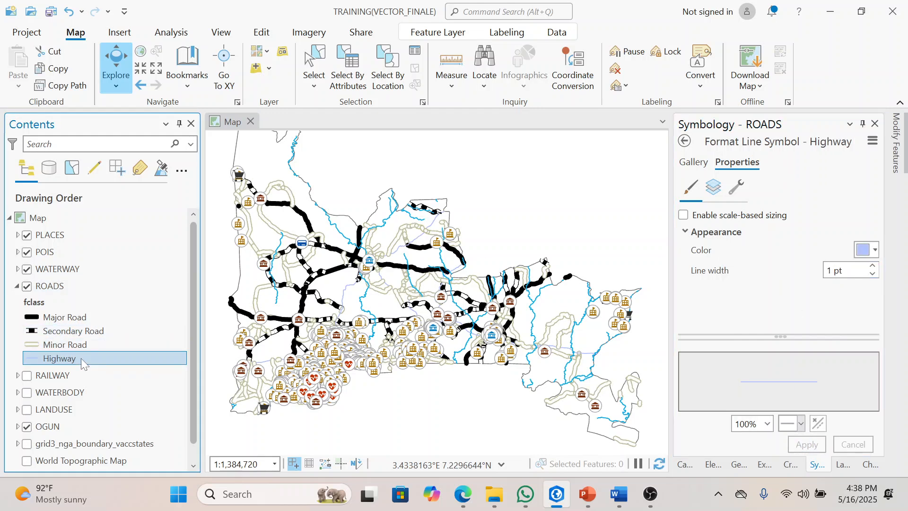
left_click(691, 163)
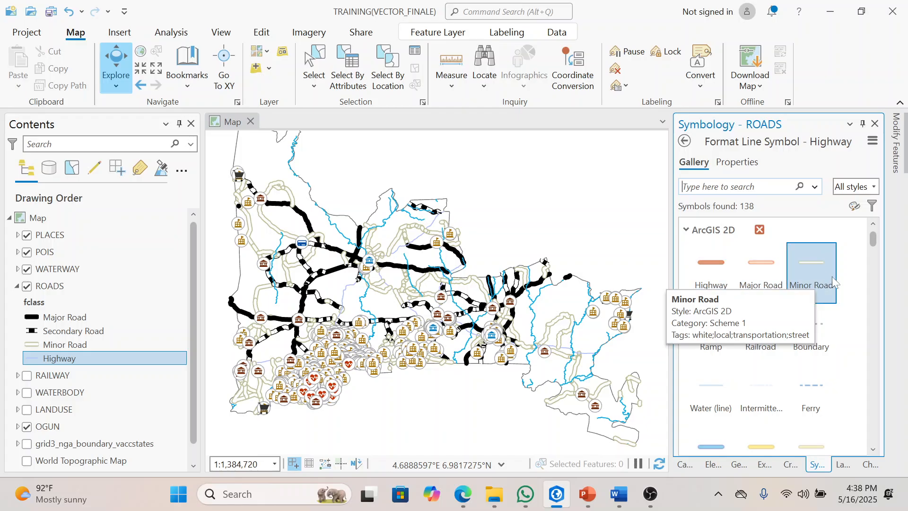
left_click(712, 348)
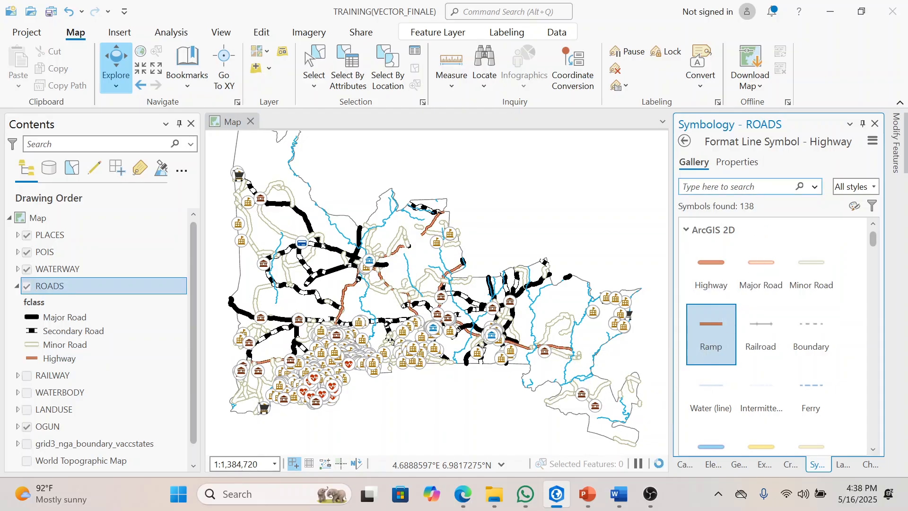
left_click(745, 169)
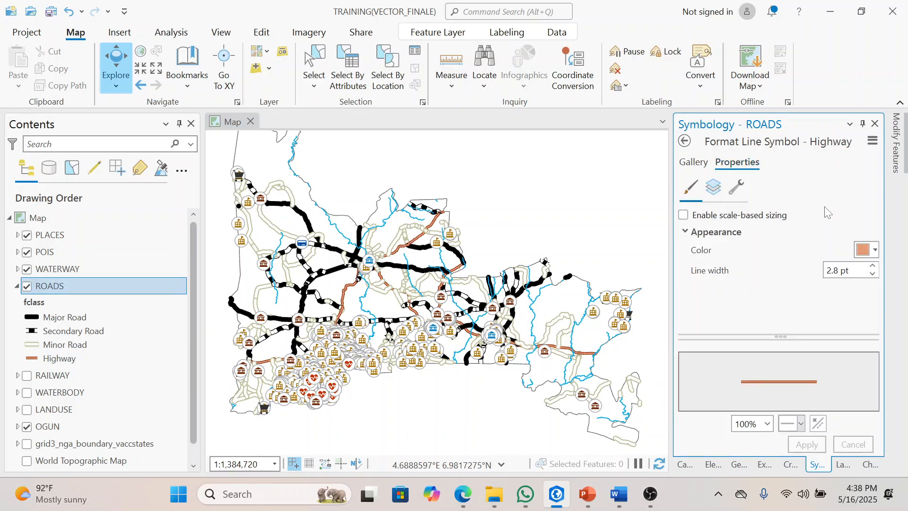
left_click(872, 267)
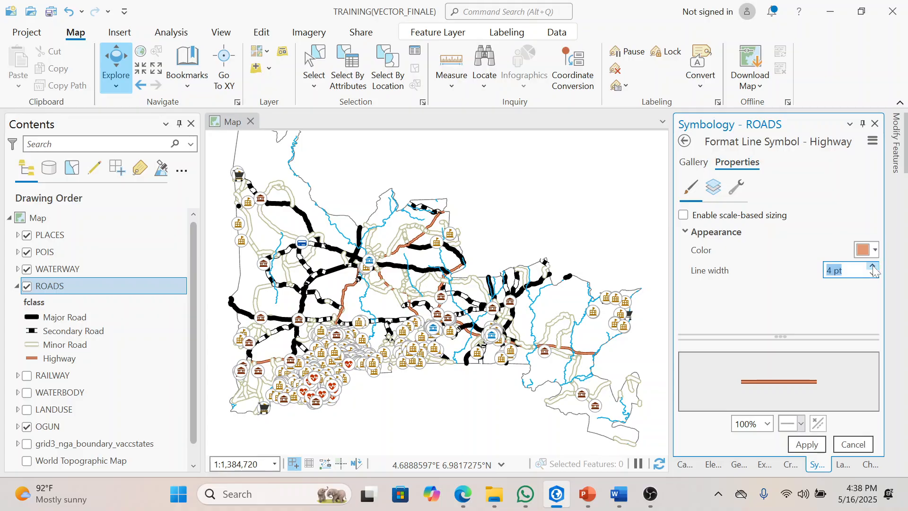
left_click(808, 446)
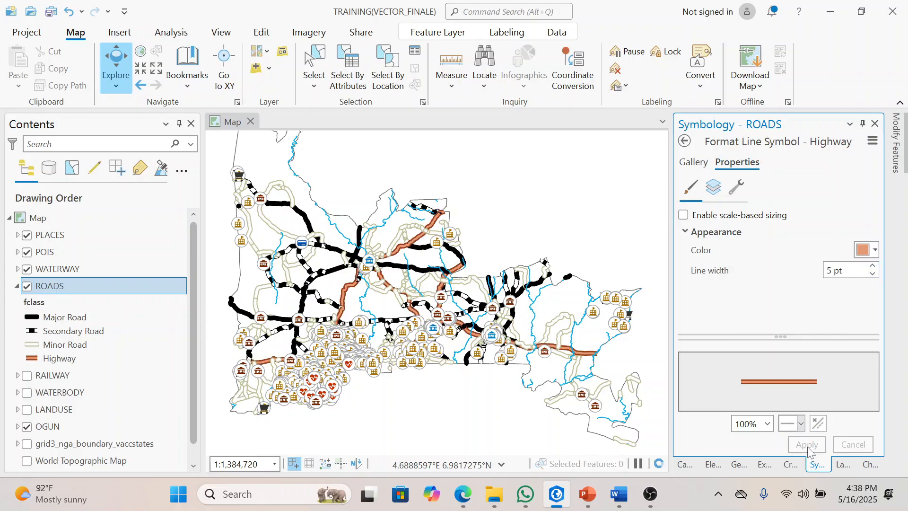
Step: Collapse the ROADS legend, then select the RAILWAY layer and make it visible on the map
left_click(17, 286)
left_click(63, 307)
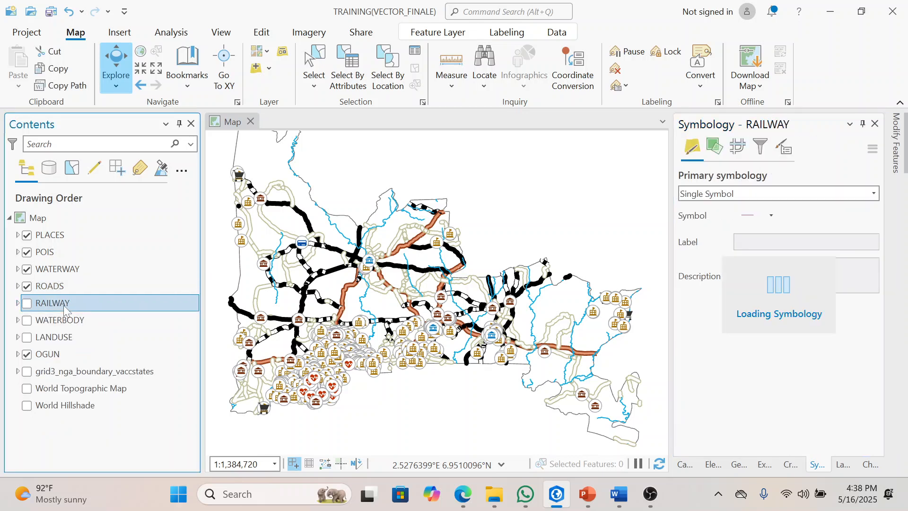
left_click(27, 303)
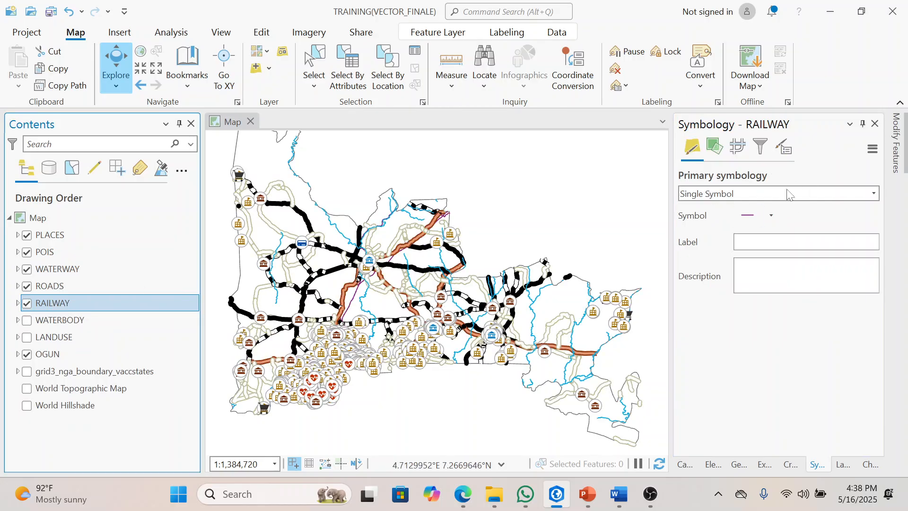
Step: Assign the Railroad gallery symbol to the RAILWAY layer's single symbol
left_click(738, 217)
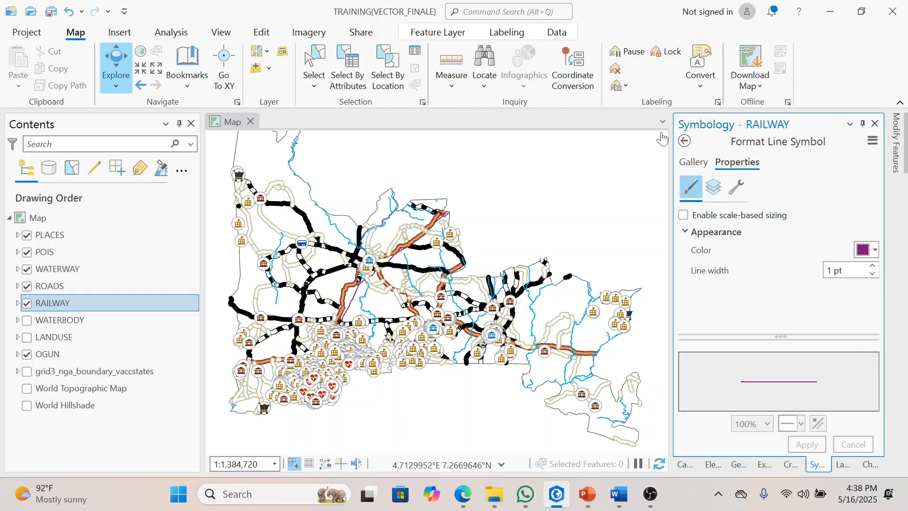
left_click(683, 142)
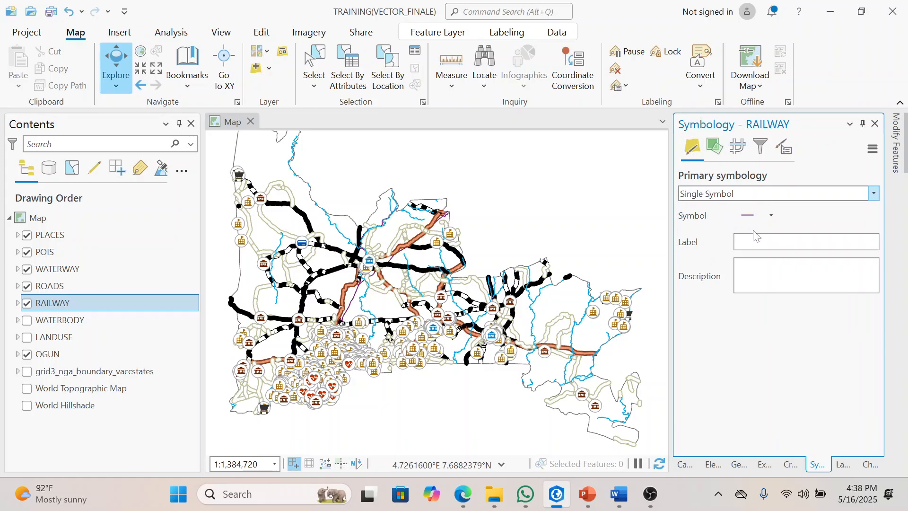
left_click(747, 220)
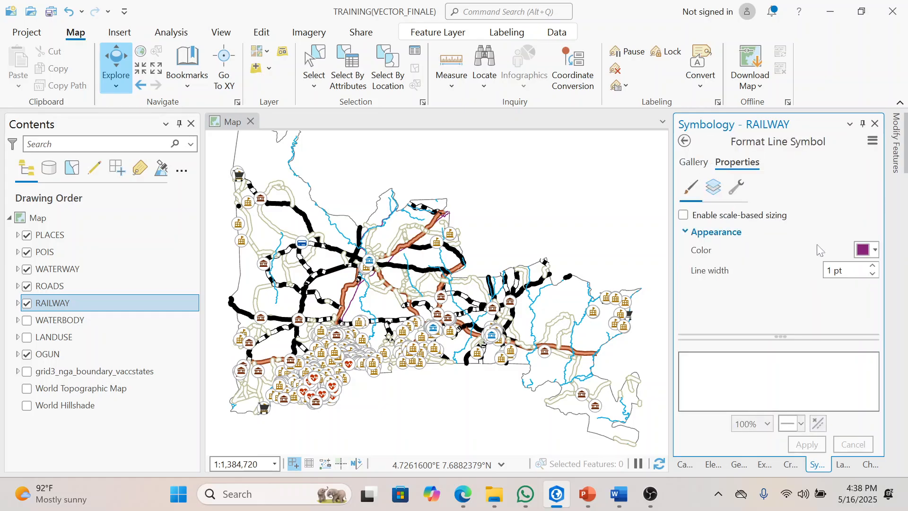
left_click(693, 163)
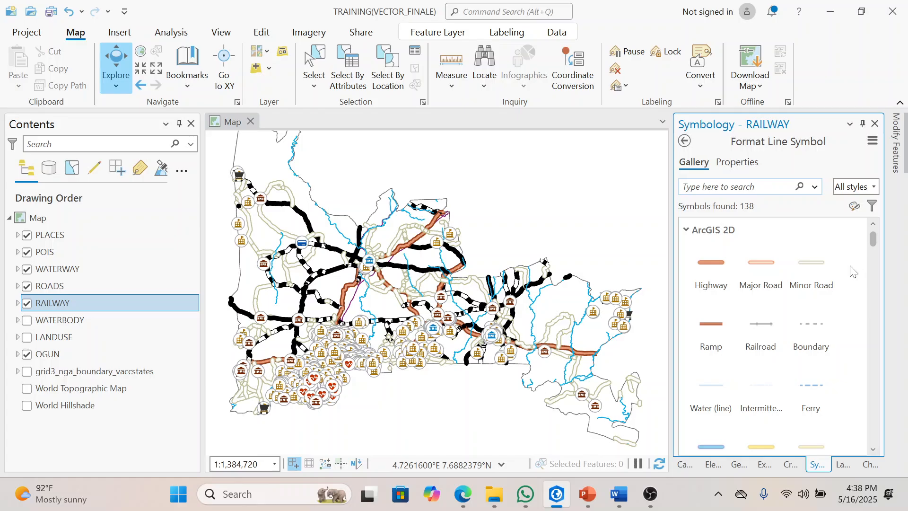
left_click(762, 331)
Step: Format the RAILWAY line symbol with black color and 9 pt line width, and apply it
left_click(745, 163)
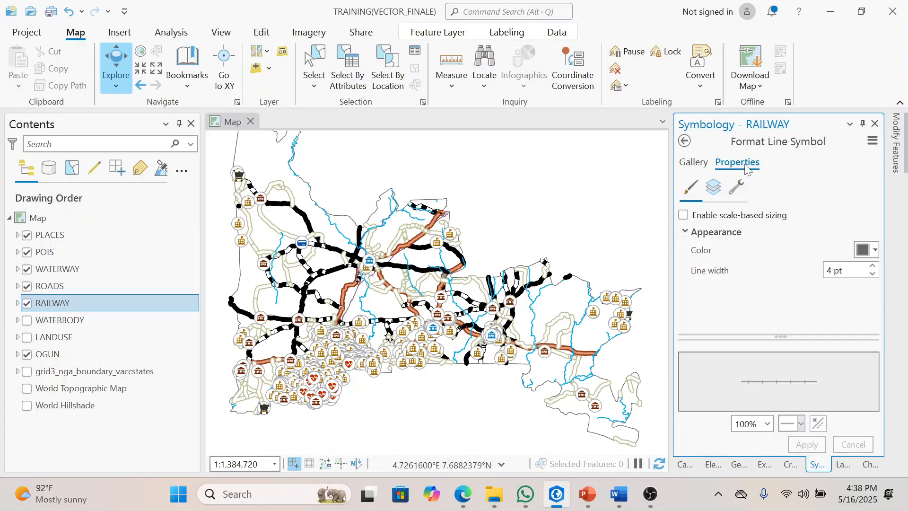
left_click(876, 251)
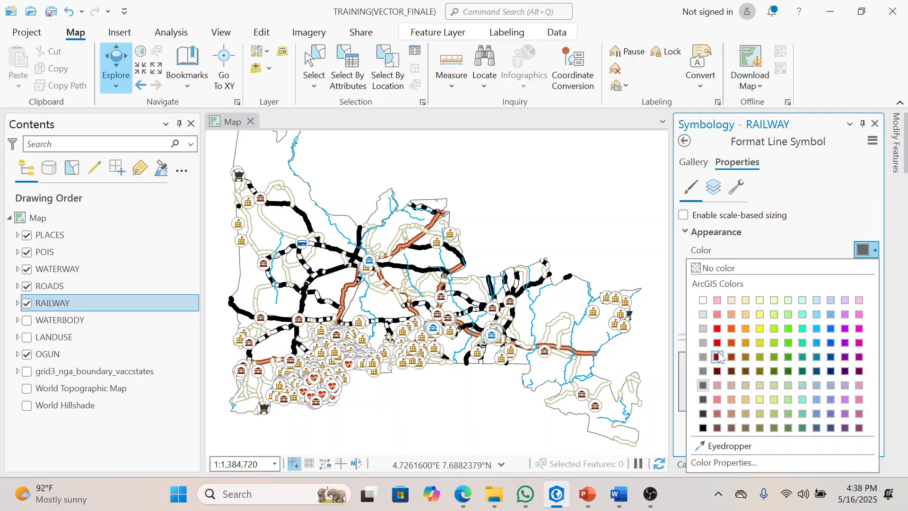
left_click(703, 428)
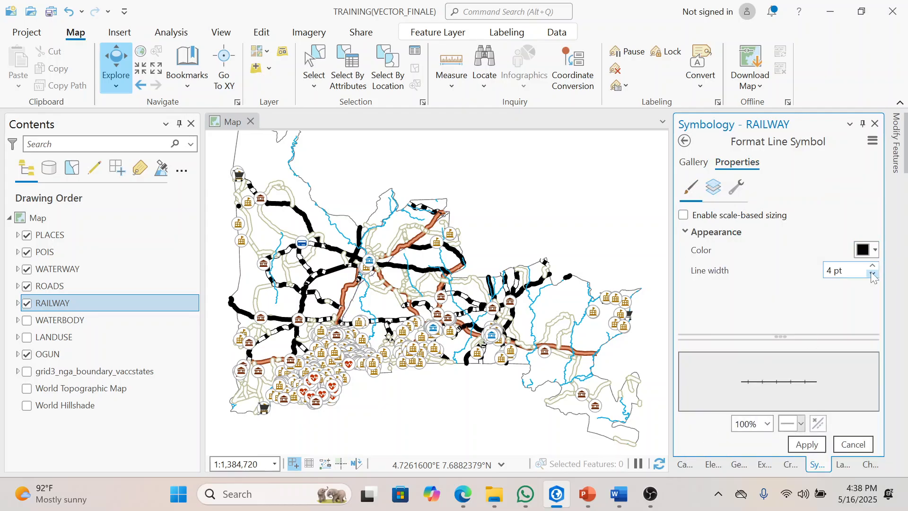
left_click(873, 266)
left_click(872, 266)
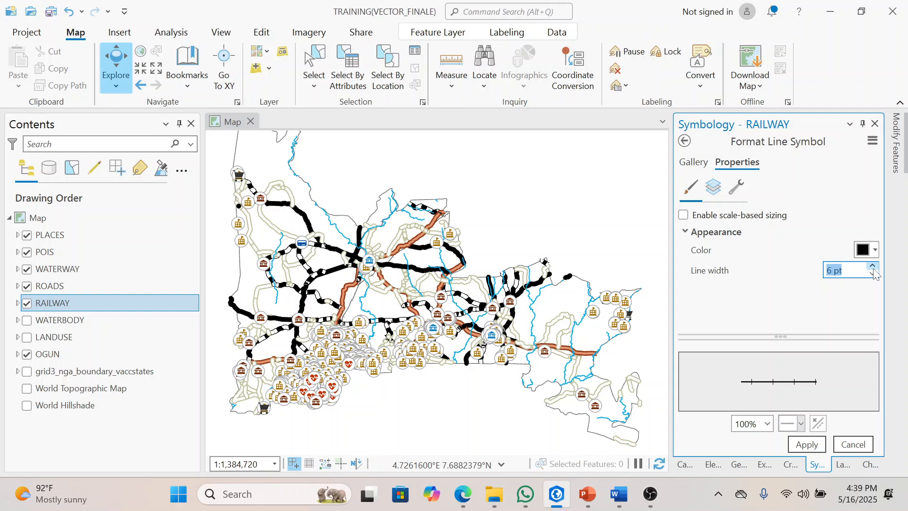
left_click(873, 267)
left_click(872, 266)
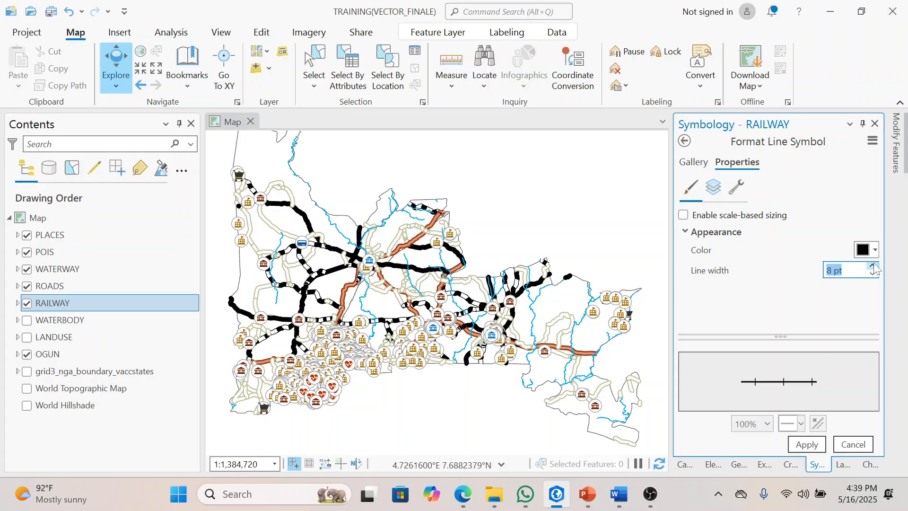
left_click(805, 445)
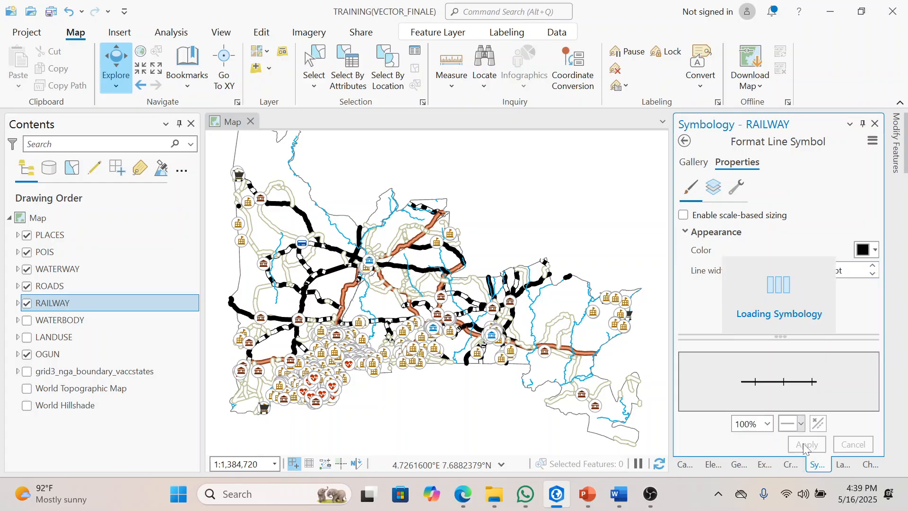
left_click(873, 266)
left_click(797, 444)
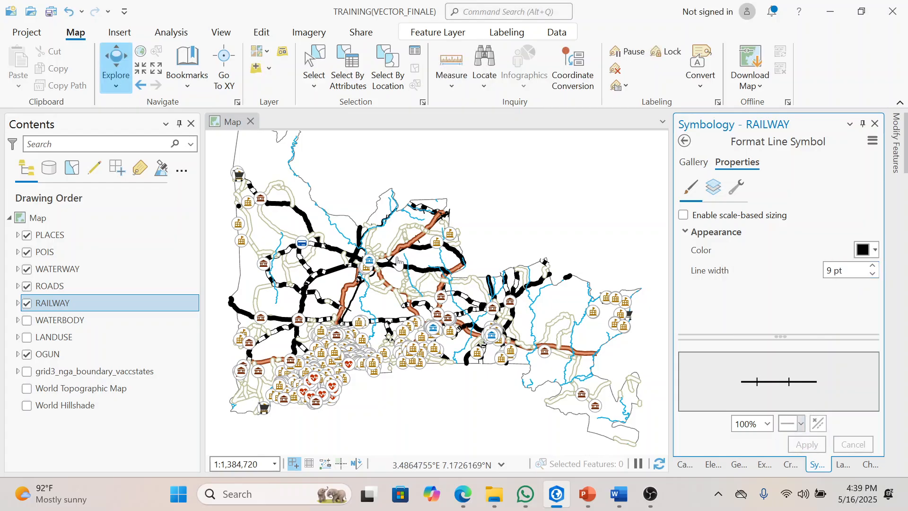
Step: Make the WATERBODY layer visible on the map
left_click(27, 321)
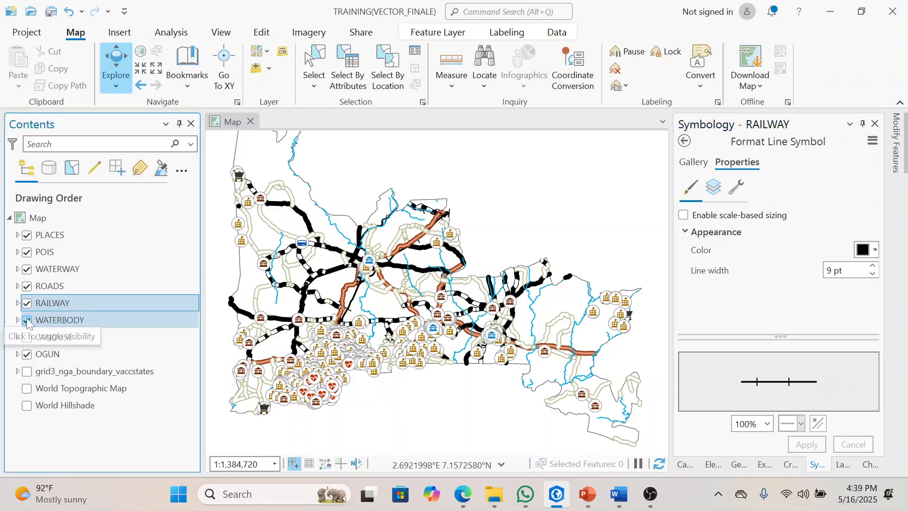
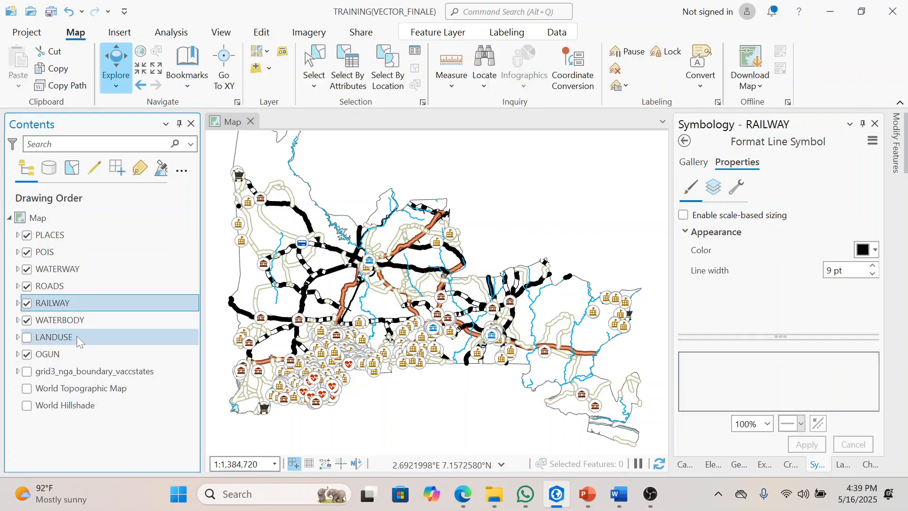
Step: Format the WATERBODY polygon symbol with a Moorea Blue fill and no outline color, and apply it
left_click(76, 335)
left_click(64, 317)
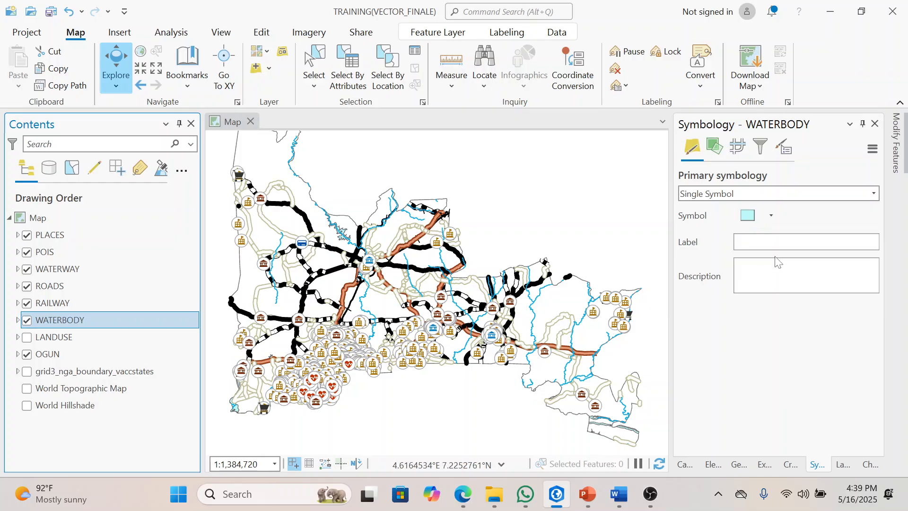
left_click(754, 219)
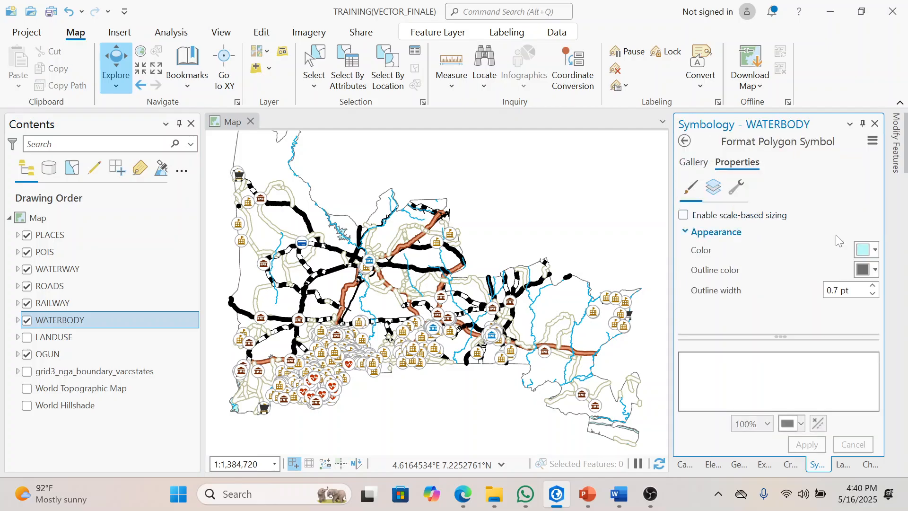
left_click(874, 252)
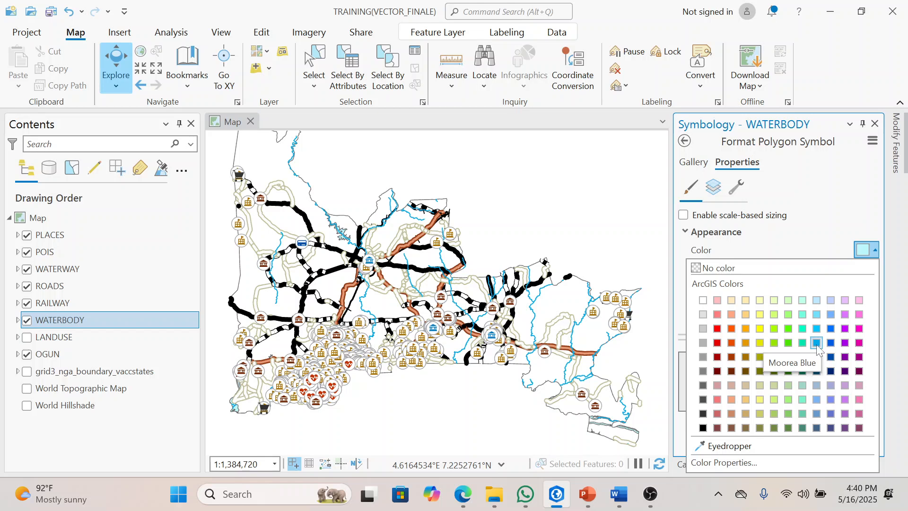
left_click(816, 343)
left_click(873, 271)
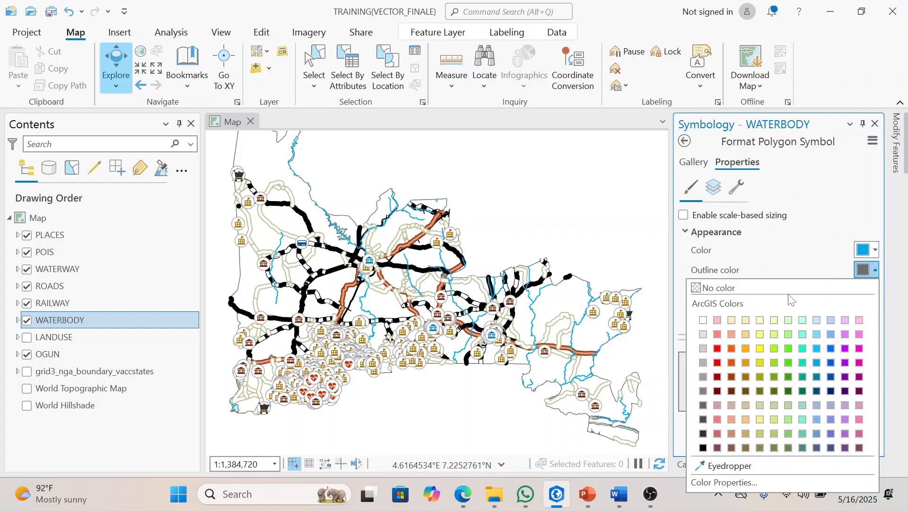
left_click(787, 287)
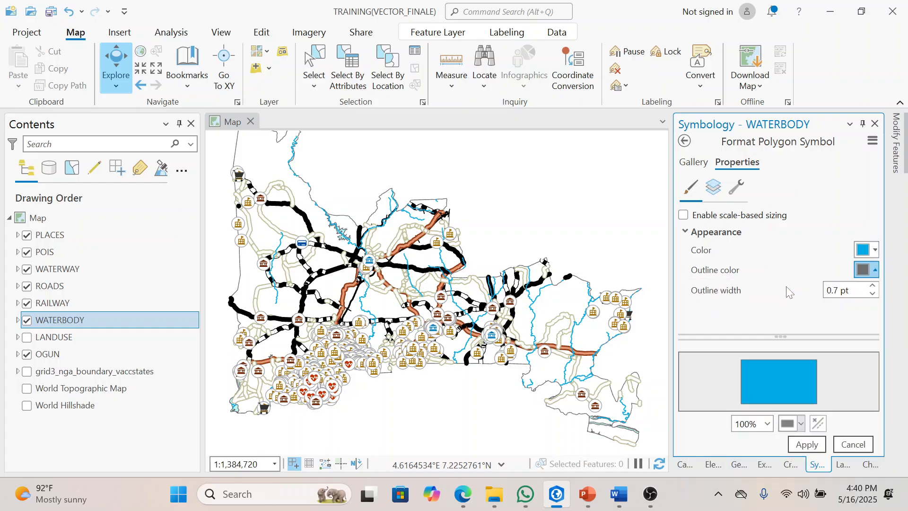
left_click(808, 445)
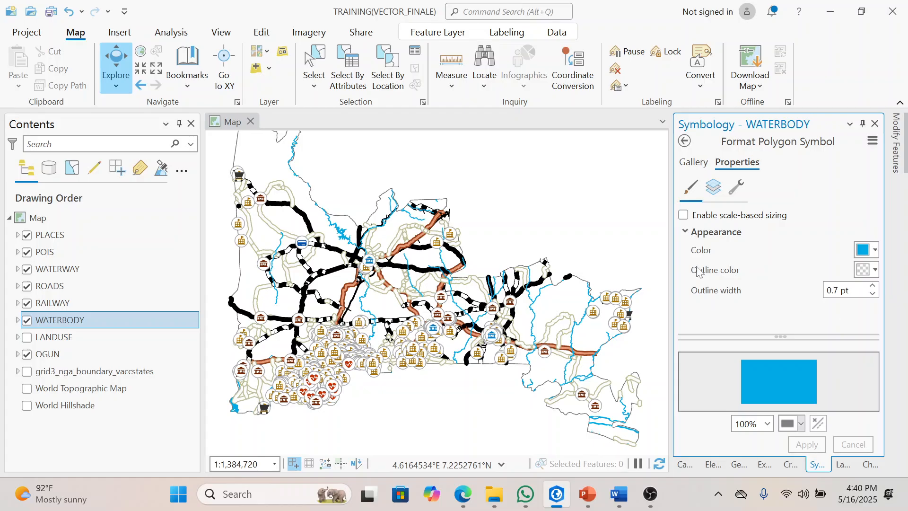
Step: Make the LANDUSE layer visible and symbolize it by unique values of the fclass field, enlarging the class list
left_click(28, 338)
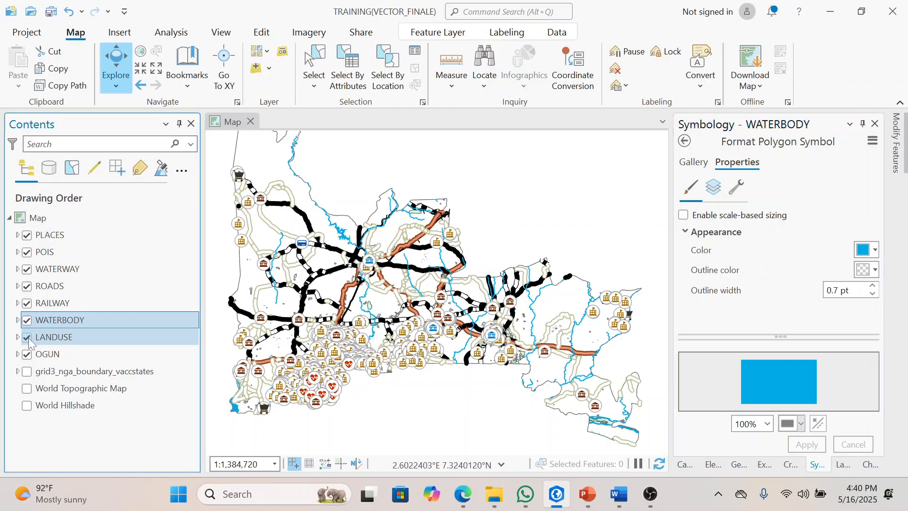
left_click(81, 340)
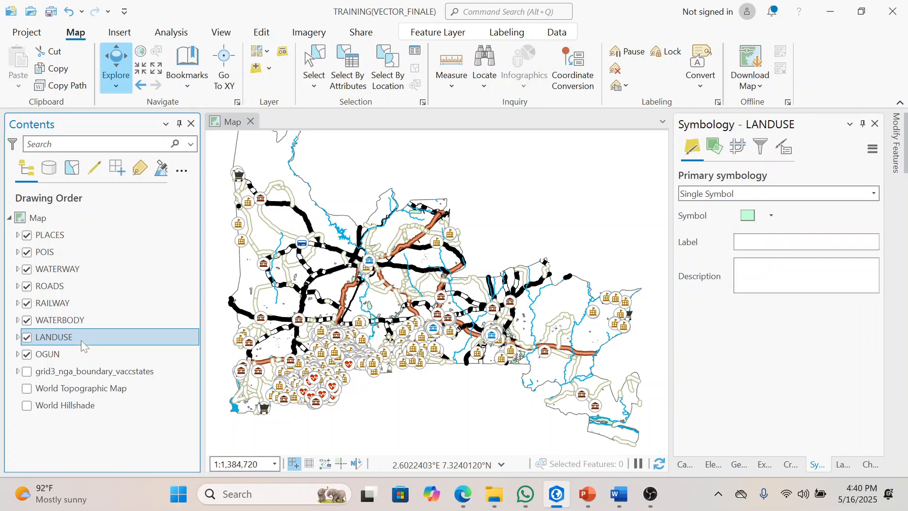
left_click(874, 193)
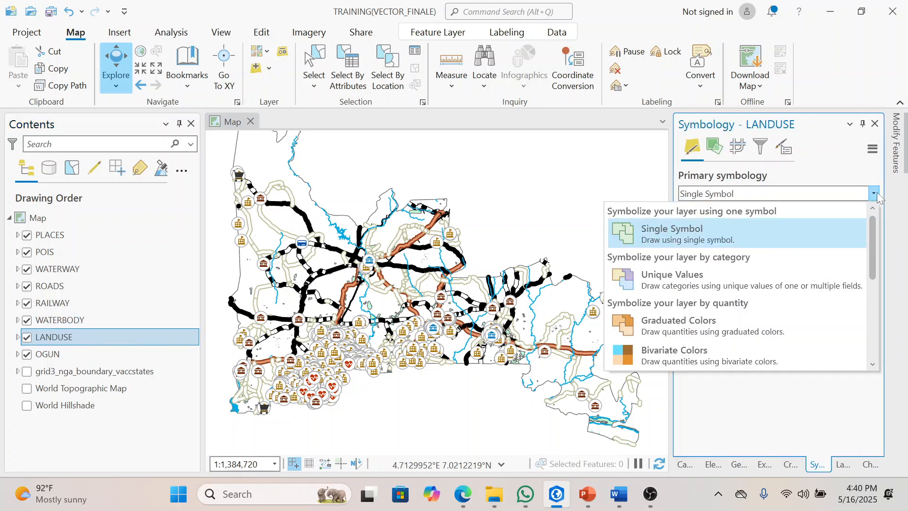
left_click(739, 282)
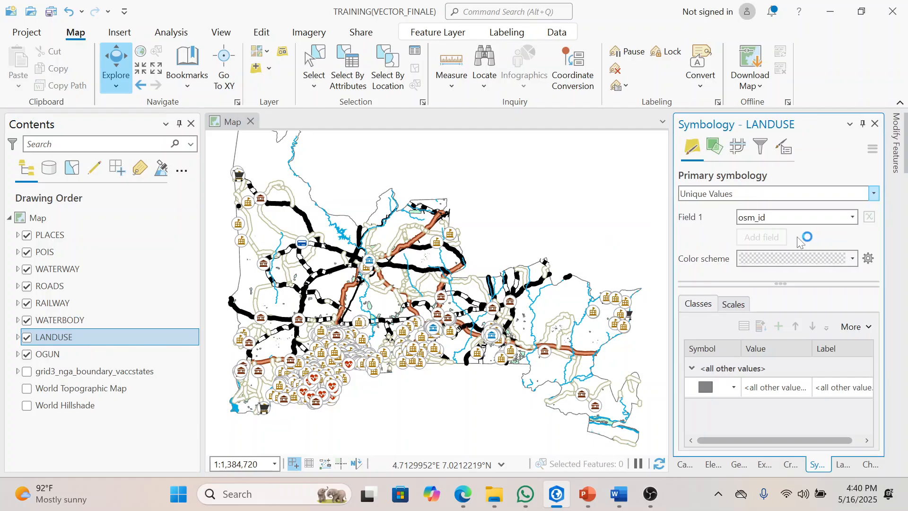
left_click(852, 218)
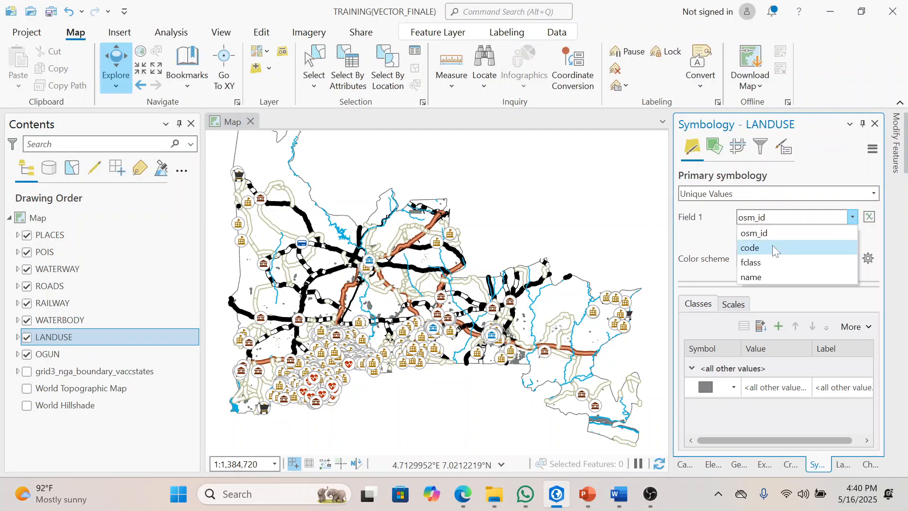
left_click(770, 261)
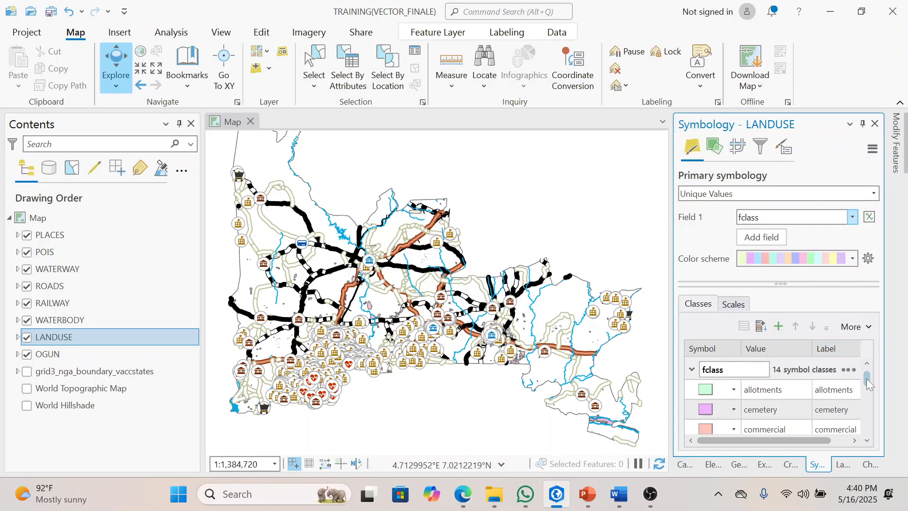
left_click_drag(865, 401, 866, 379)
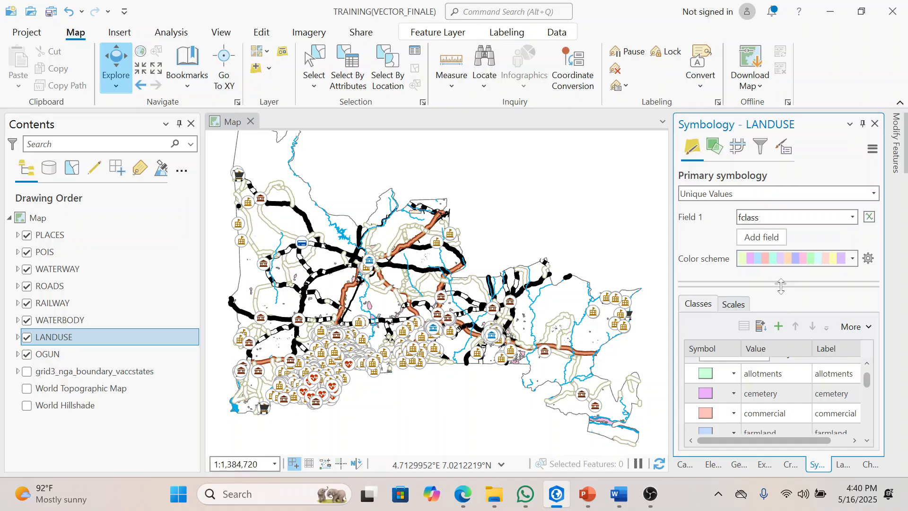
left_click_drag(780, 286, 785, 216)
left_click(747, 367)
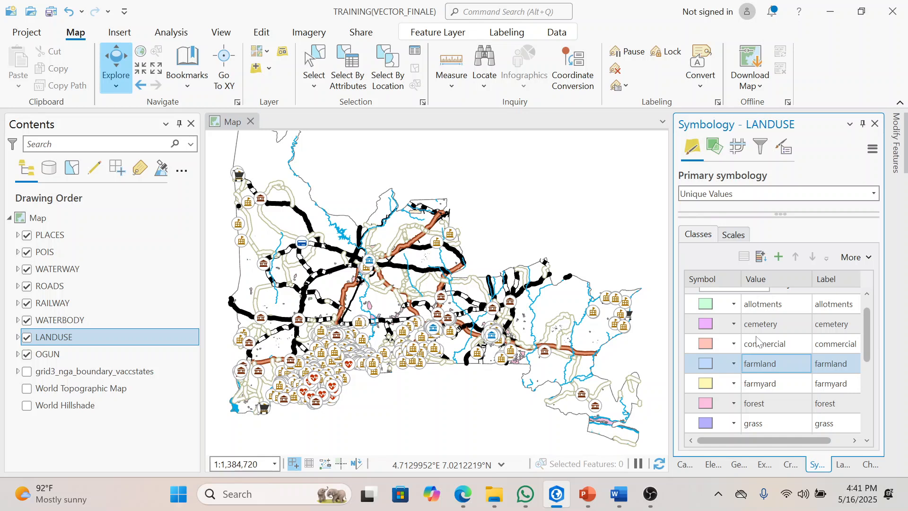
left_click(762, 311)
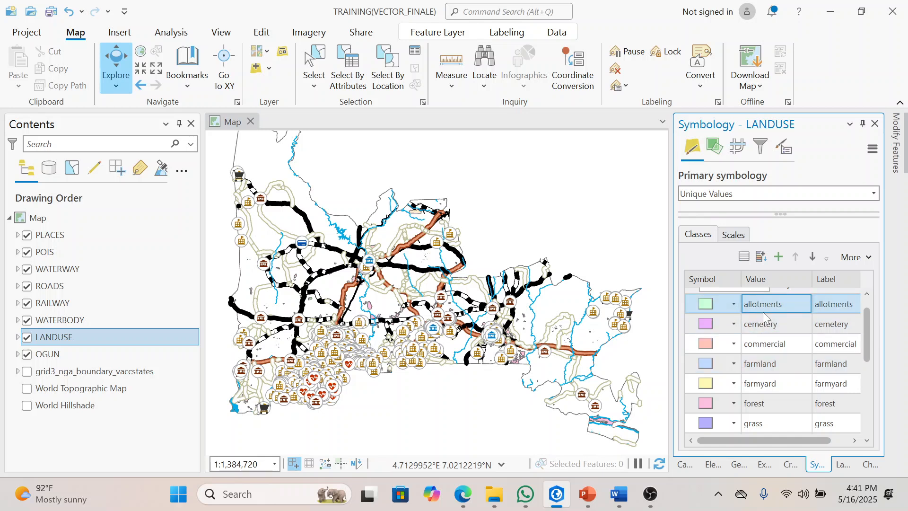
left_click(764, 317, "ctrl")
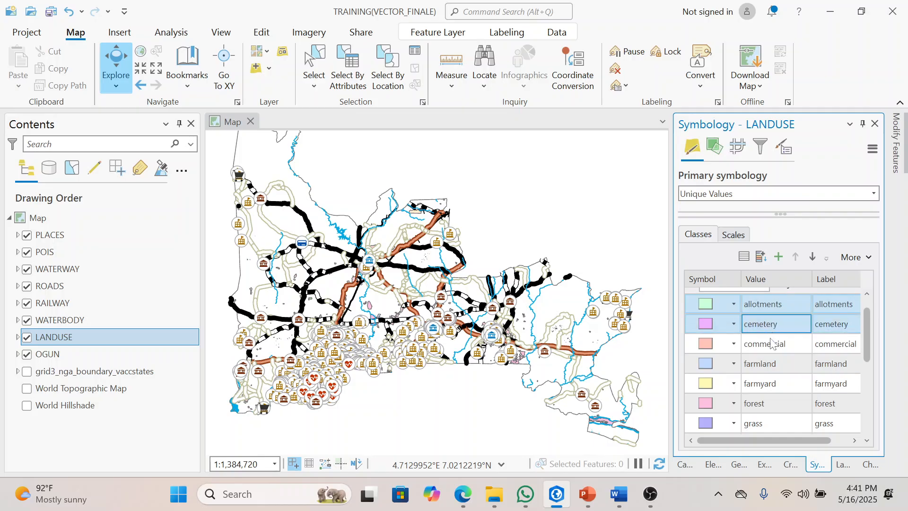
left_click(768, 364, "ctrl")
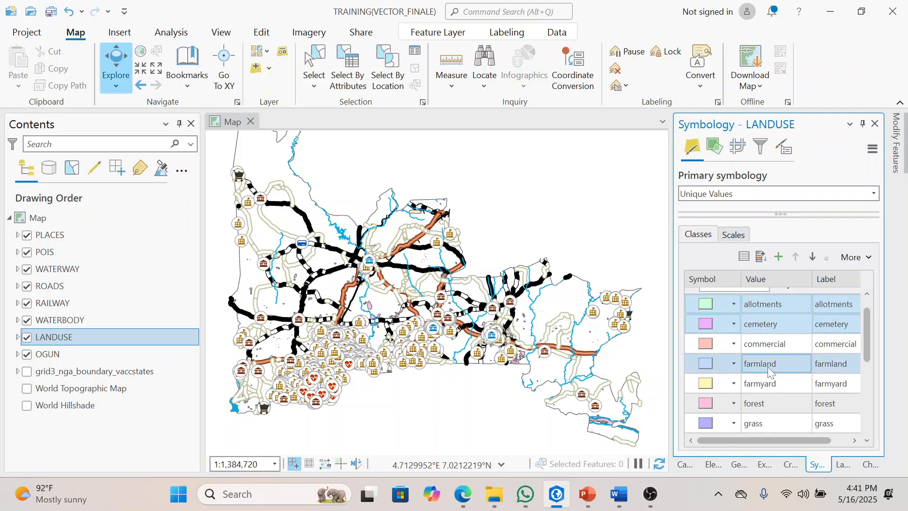
left_click(768, 379, "ctrl")
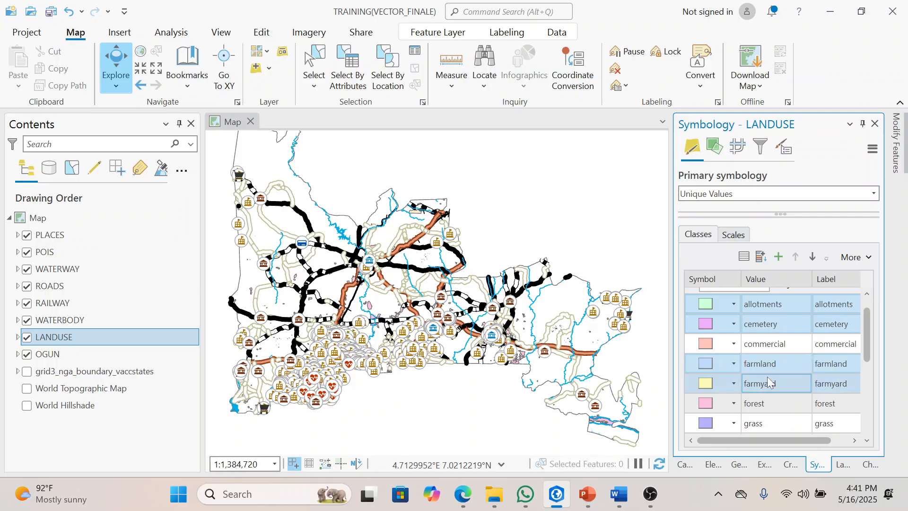
left_click(770, 424, "ctrl")
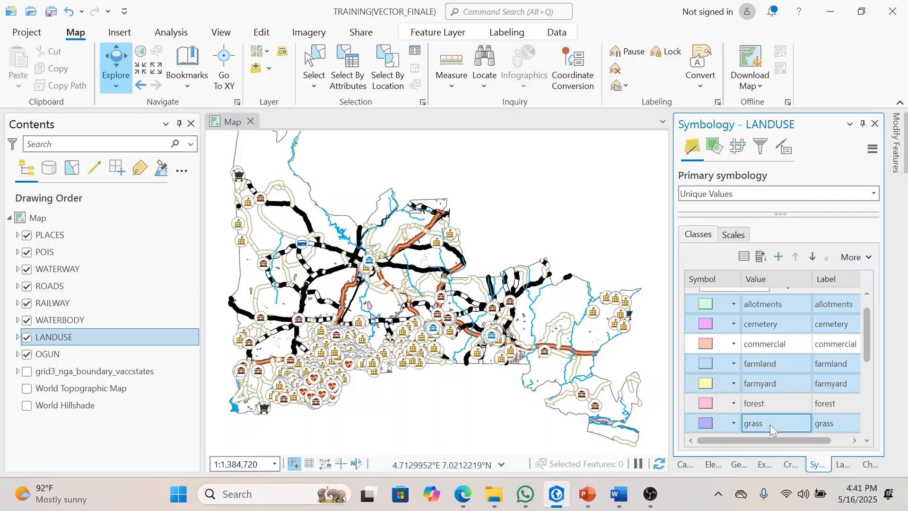
scroll(799, 397, "down", 3)
left_click(789, 384, "ctrl")
left_click(774, 365)
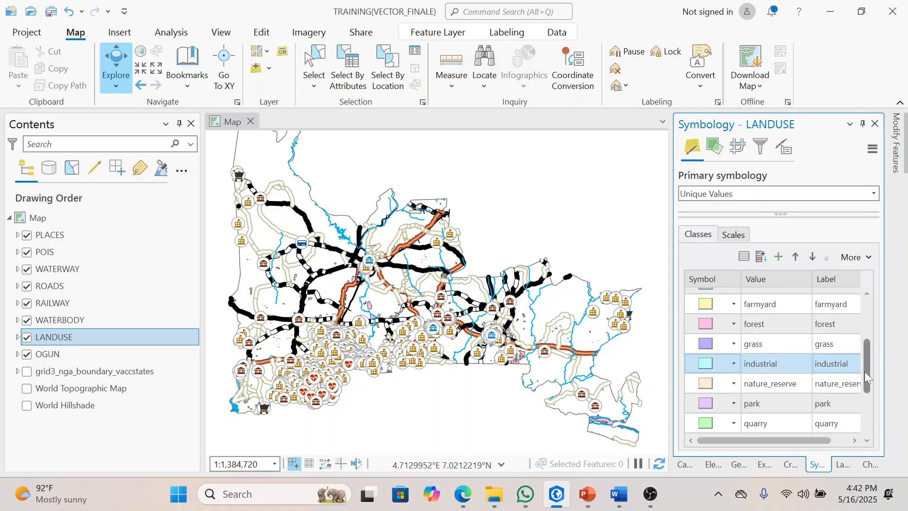
Step: Remove the allotments, cemetery, farmland, farmyard, grass, nature_reserve, park, quarry, retail and <all other values> classes from the LANDUSE symbology
scroll(867, 303, "up", 3)
left_click(788, 316)
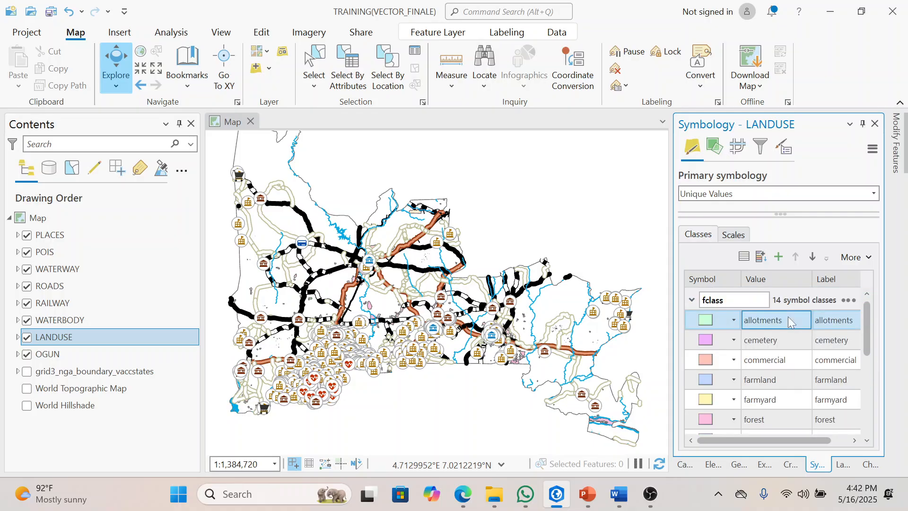
left_click(782, 336, "ctrl")
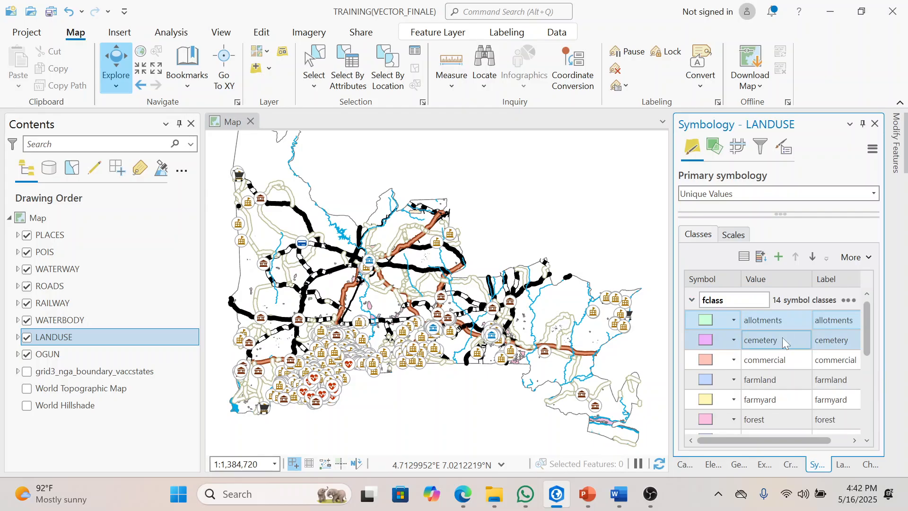
left_click(776, 377, "ctrl")
left_click(777, 397, "ctrl")
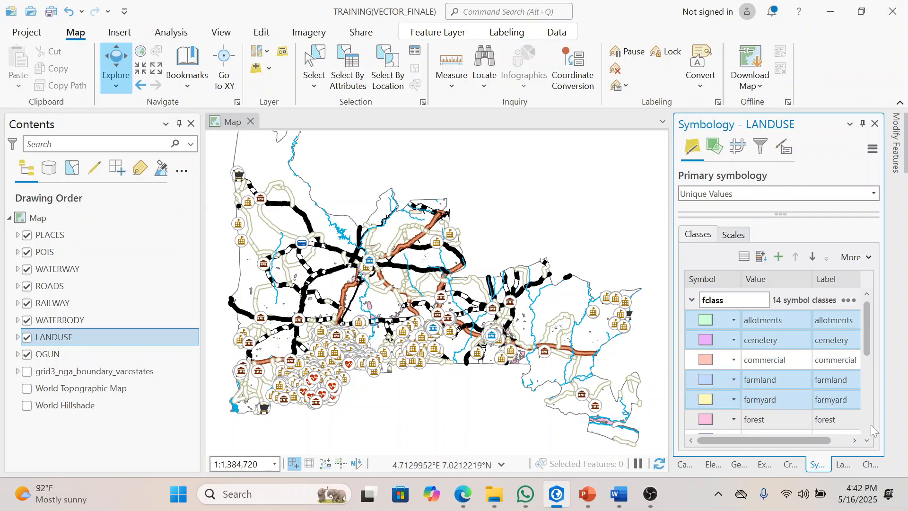
scroll(867, 441, "down", 5)
left_click(777, 352, "ctrl")
left_click(775, 338, "ctrl")
left_click(776, 357, "ctrl")
left_click(775, 378, "ctrl")
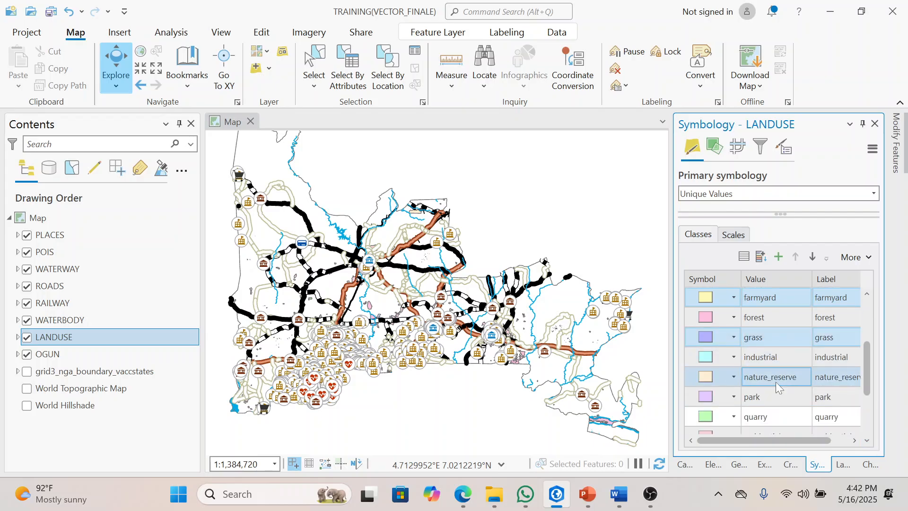
left_click(772, 395, "ctrl")
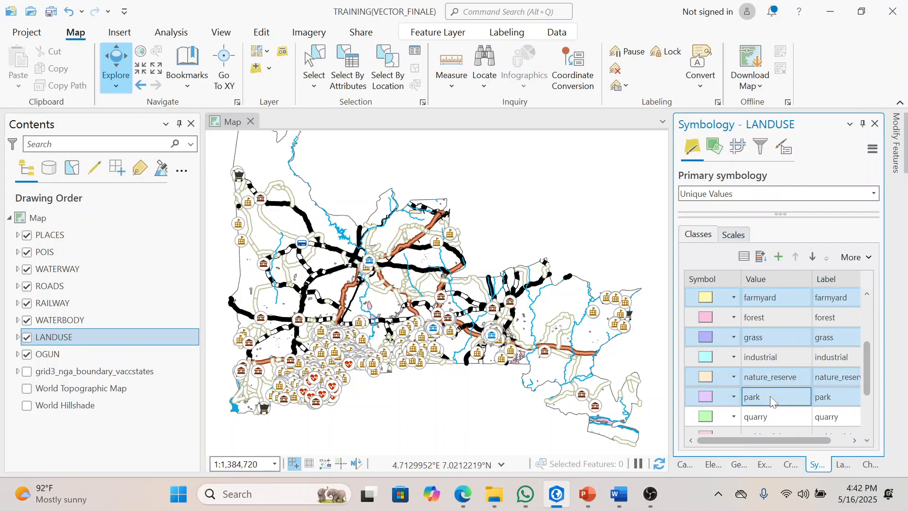
left_click(769, 413, "ctrl")
left_click_drag(869, 442, 869, 442)
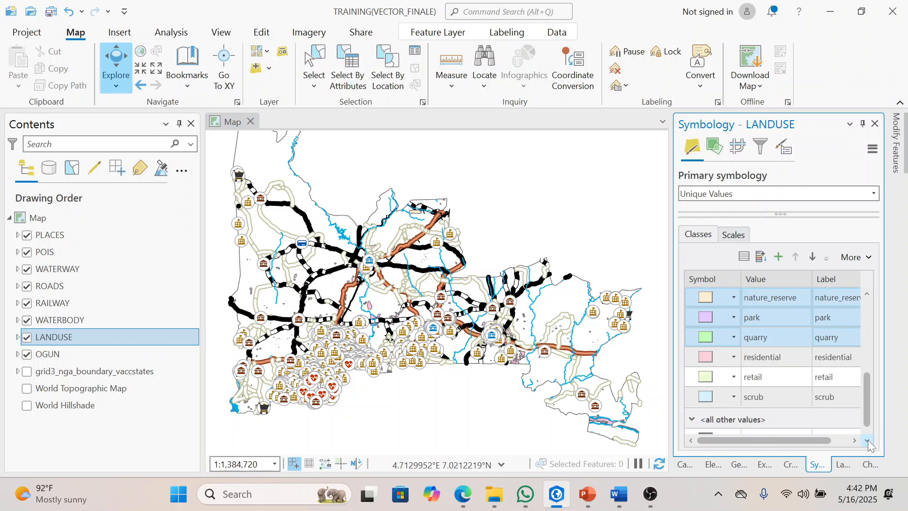
left_click(775, 382, "ctrl")
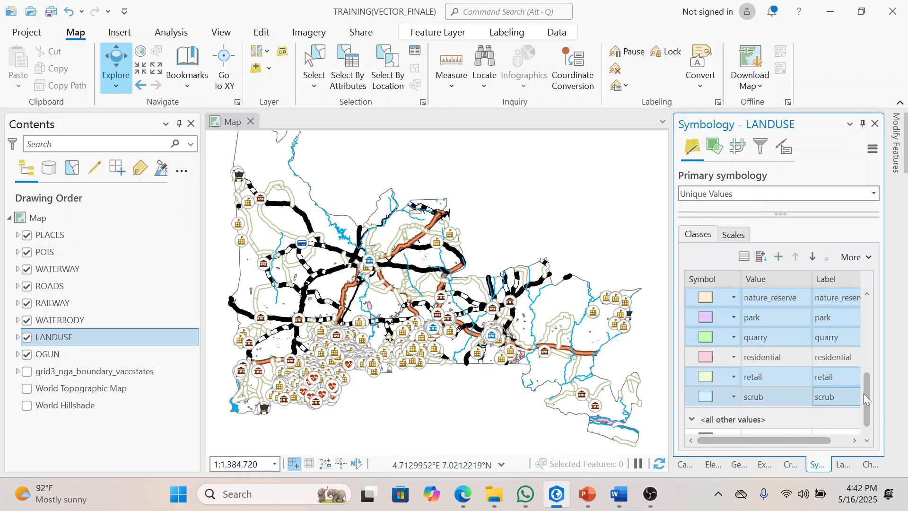
scroll(867, 401, "down", 1)
left_click(781, 423, "ctrl")
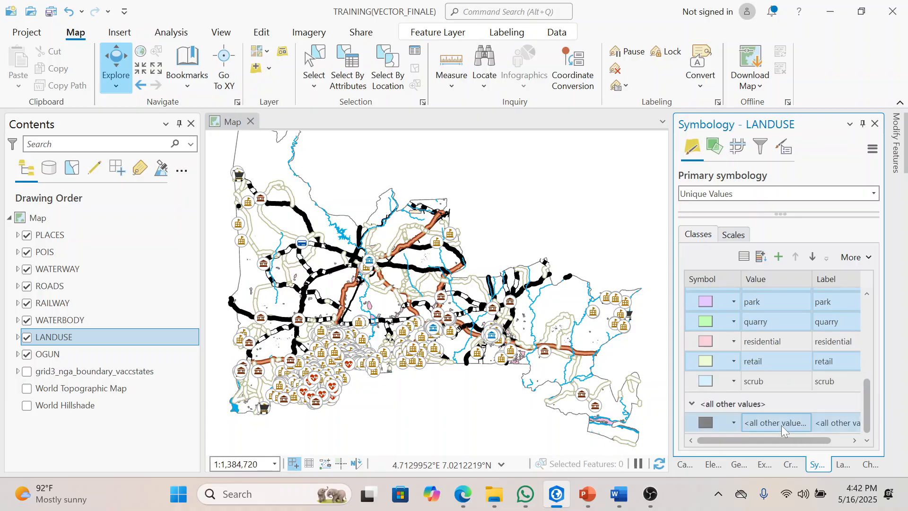
right_click(781, 424)
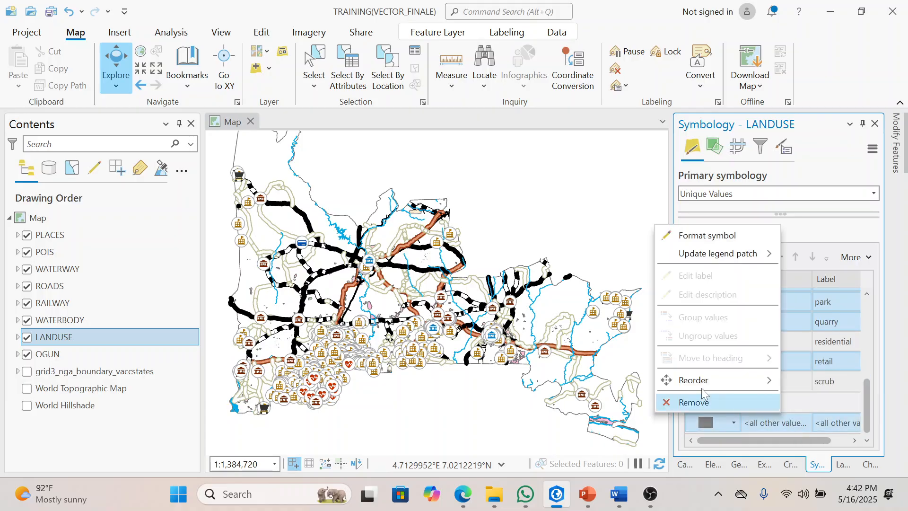
left_click(706, 393)
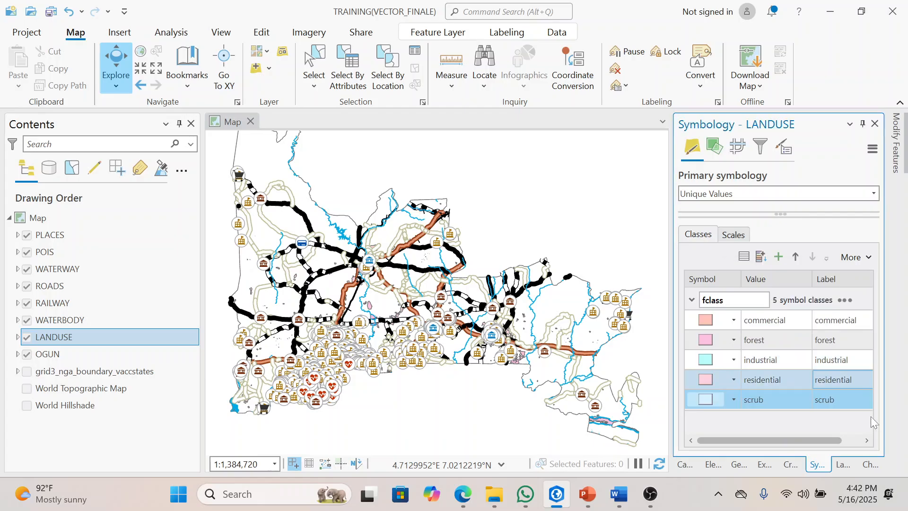
Step: Assign the ArcGIS 2D Commercial gallery symbol to the commercial class of LANDUSE
left_click(775, 321)
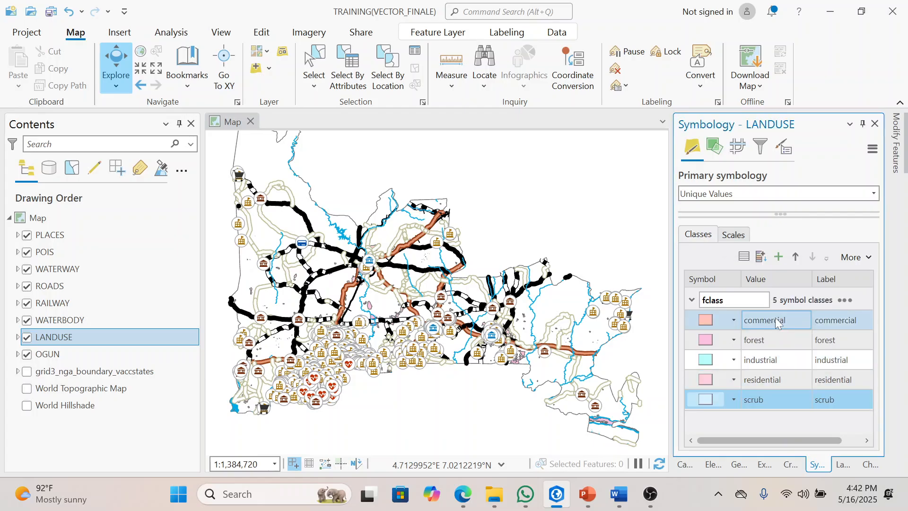
left_click(707, 323)
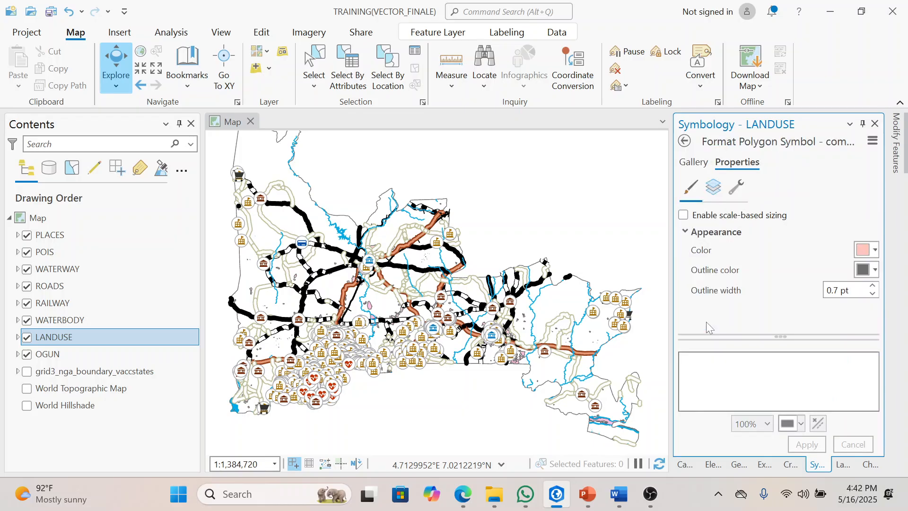
left_click(696, 163)
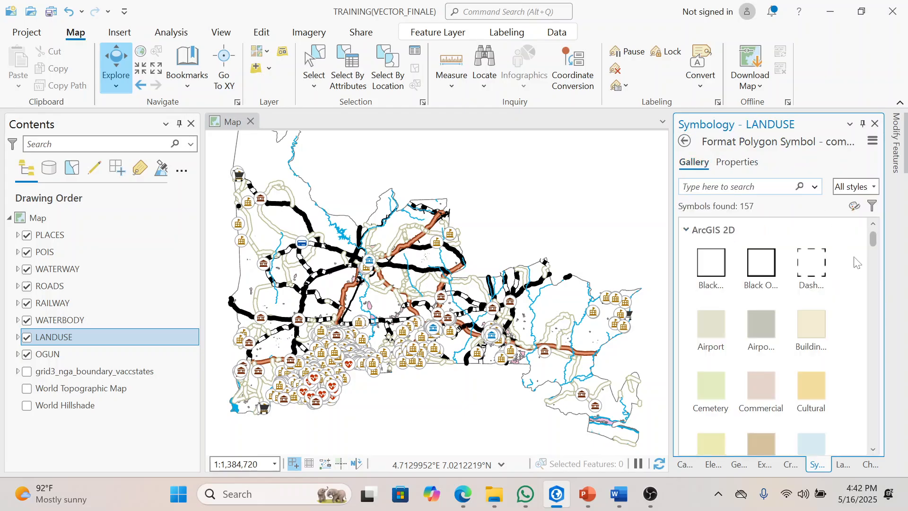
scroll(874, 245, "down", 3)
scroll(876, 245, "up", 2)
left_click(781, 323)
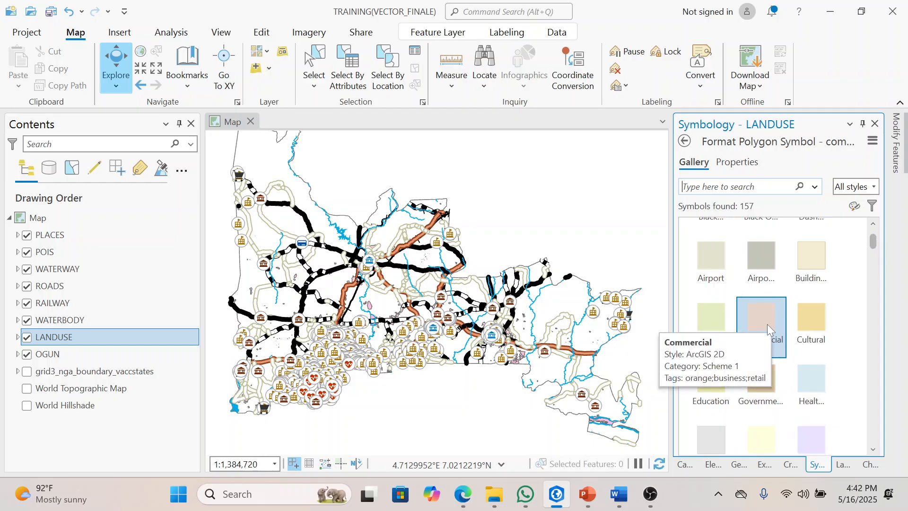
left_click(767, 324)
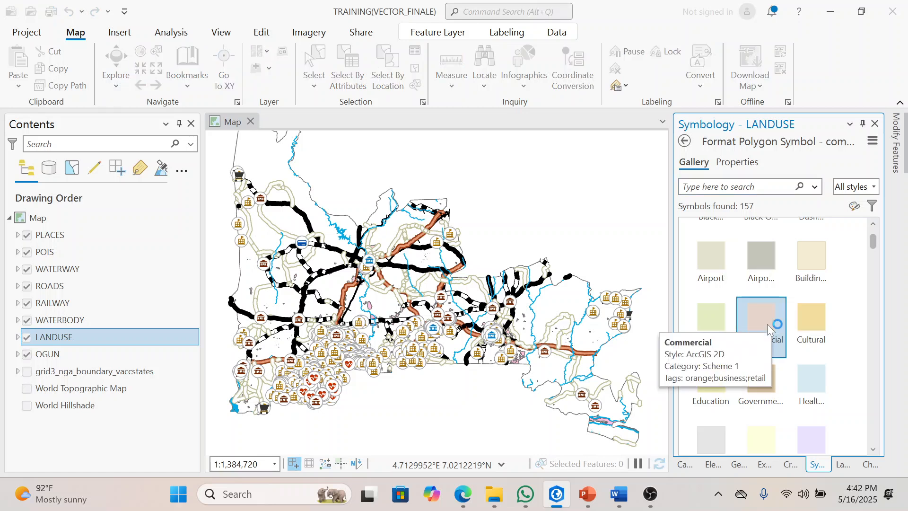
Step: Assign the ArcGIS 2D Park gallery symbol to the forest class and the Industrial symbol to the industrial class of LANDUSE
left_click(18, 337)
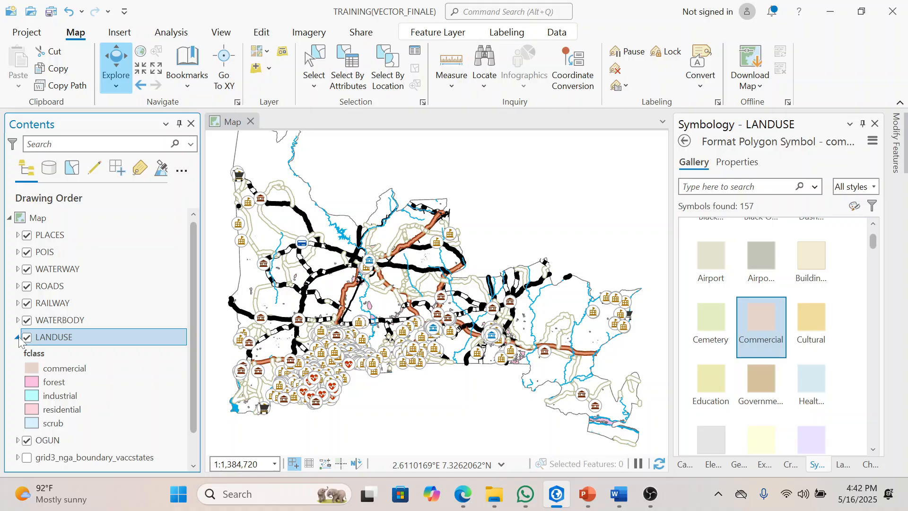
left_click(78, 382)
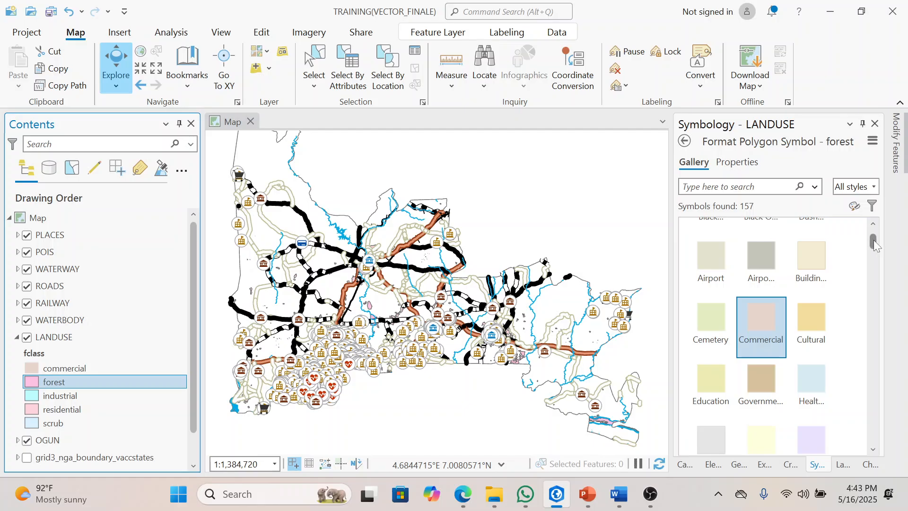
mouse_move(873, 240)
left_mouse_down()
mouse_move(887, 282)
mouse_move(873, 294)
mouse_move(878, 312)
mouse_move(875, 250)
left_mouse_up()
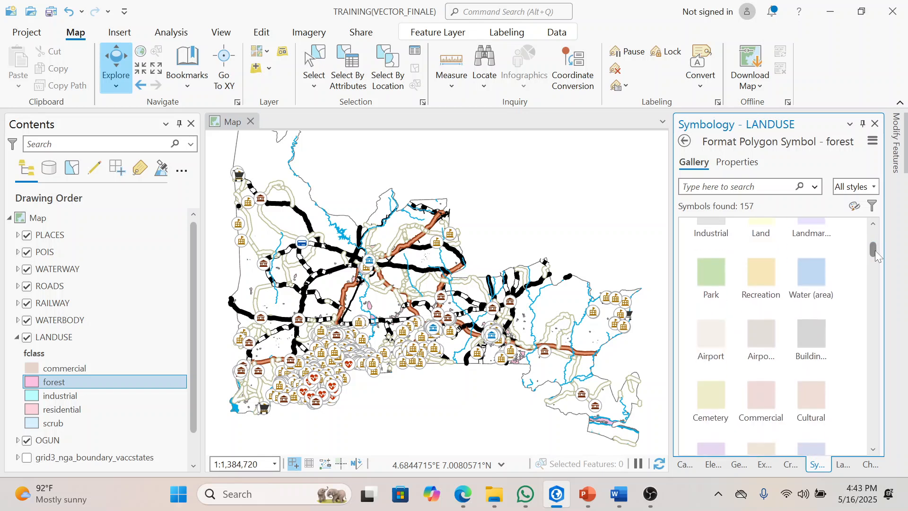
left_click(716, 266)
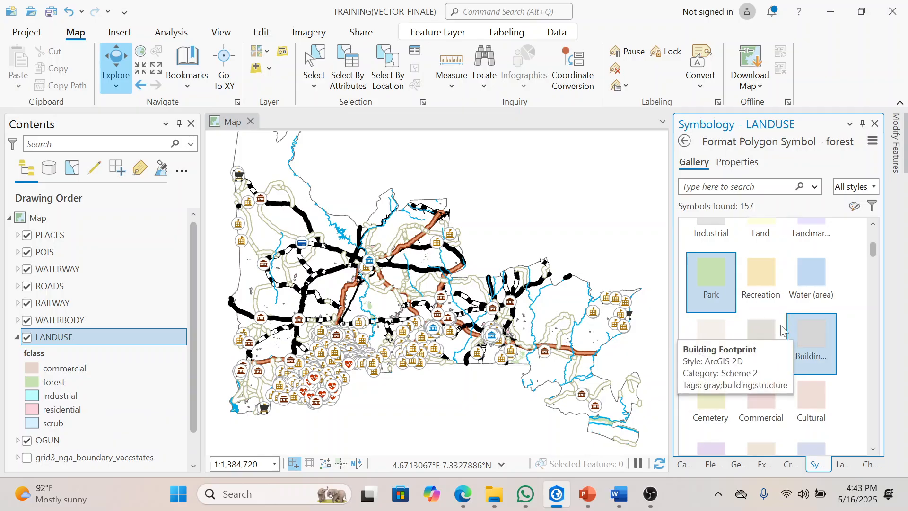
left_click(73, 397)
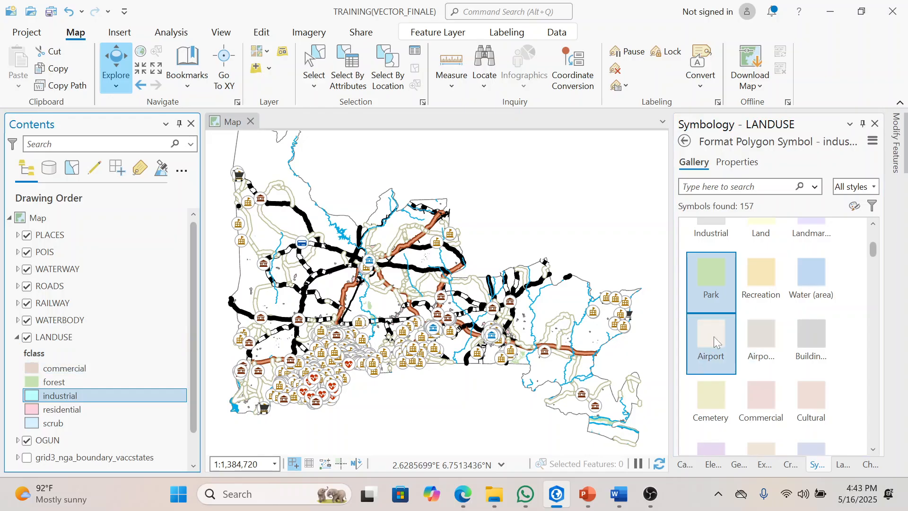
left_click(719, 221)
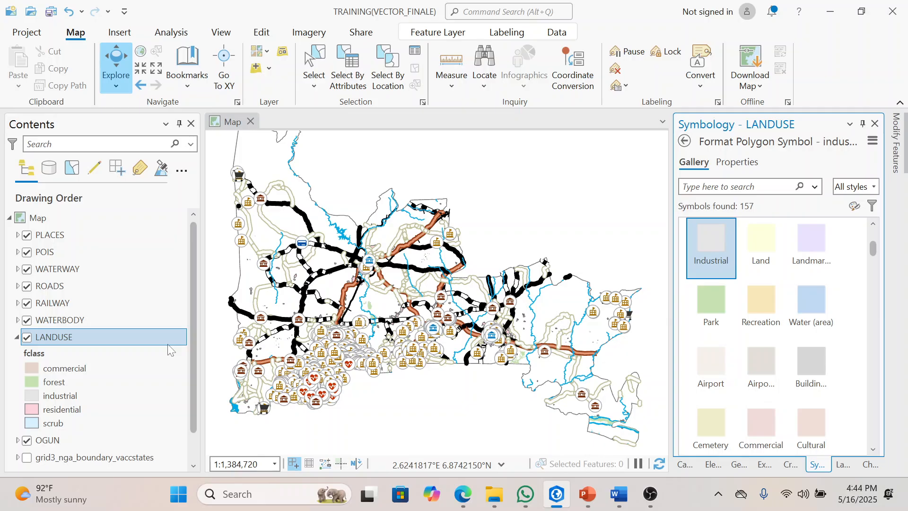
Step: Assign the 10% Crosshatch gallery symbol to the residential class of LANDUSE
left_click(98, 413)
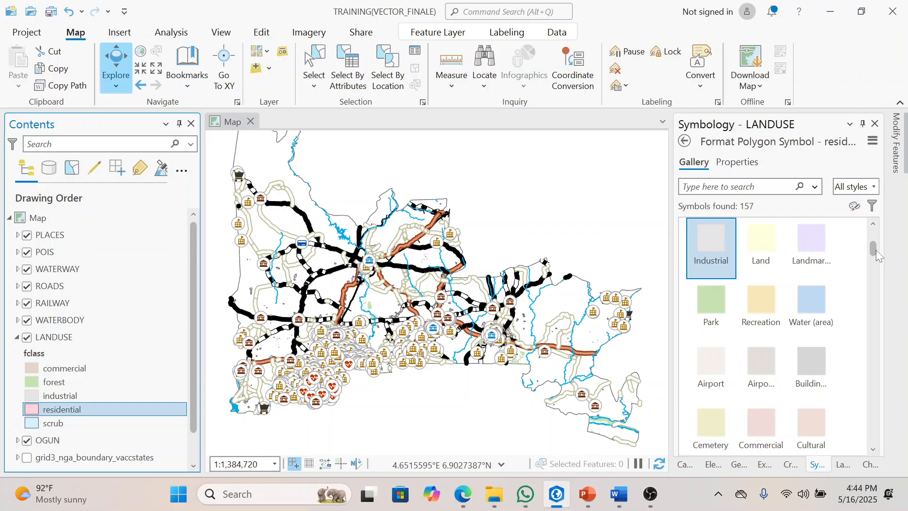
left_click_drag(873, 249, 888, 278)
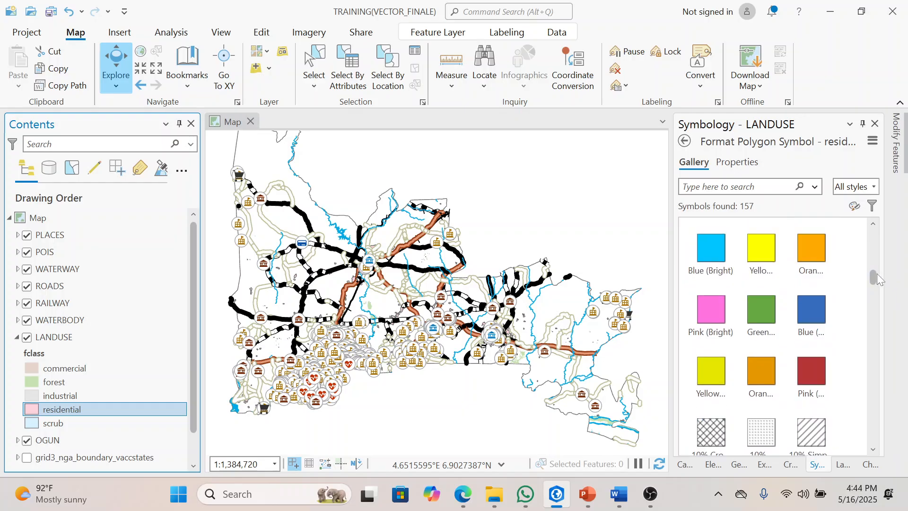
left_click(878, 274)
left_click_drag(873, 275, 878, 281)
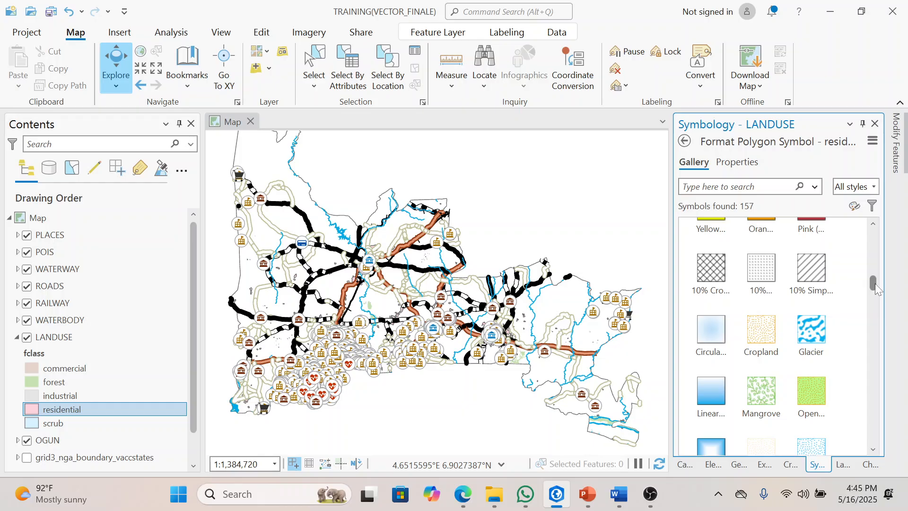
left_click_drag(874, 283, 886, 243)
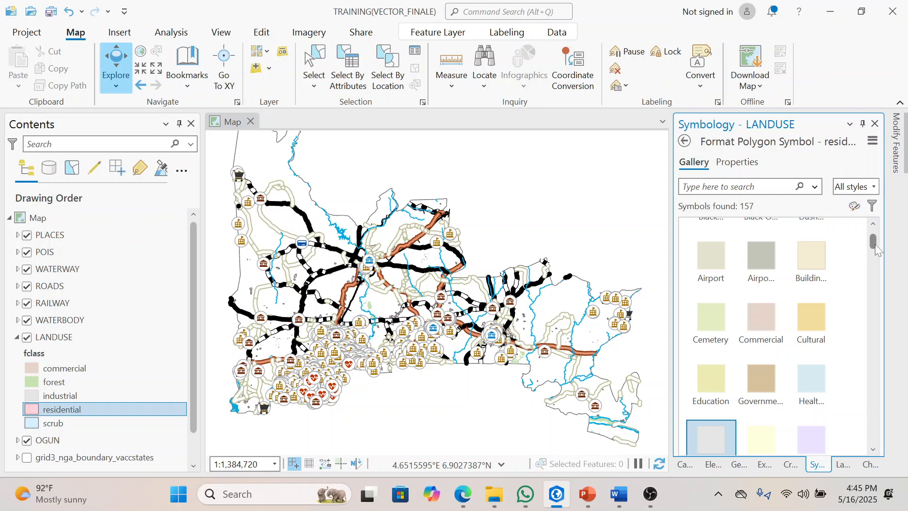
left_click_drag(875, 244, 875, 249)
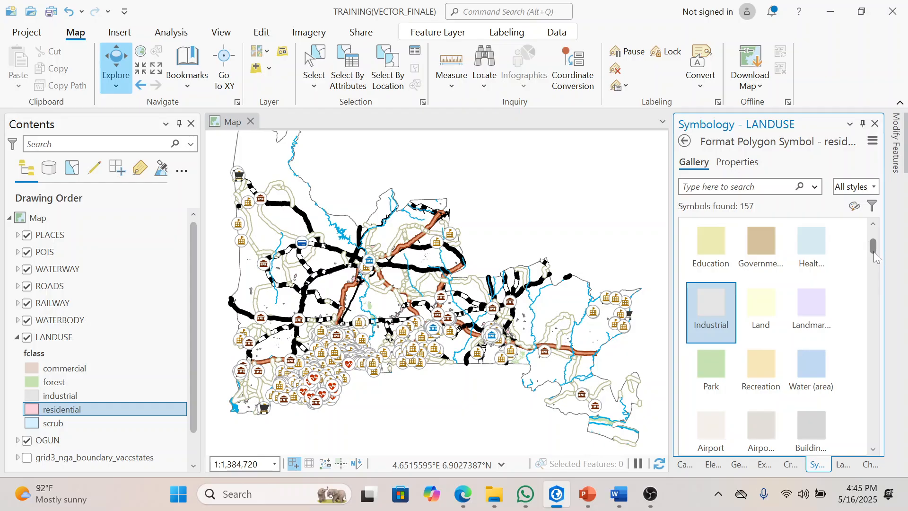
left_click_drag(874, 252, 883, 282)
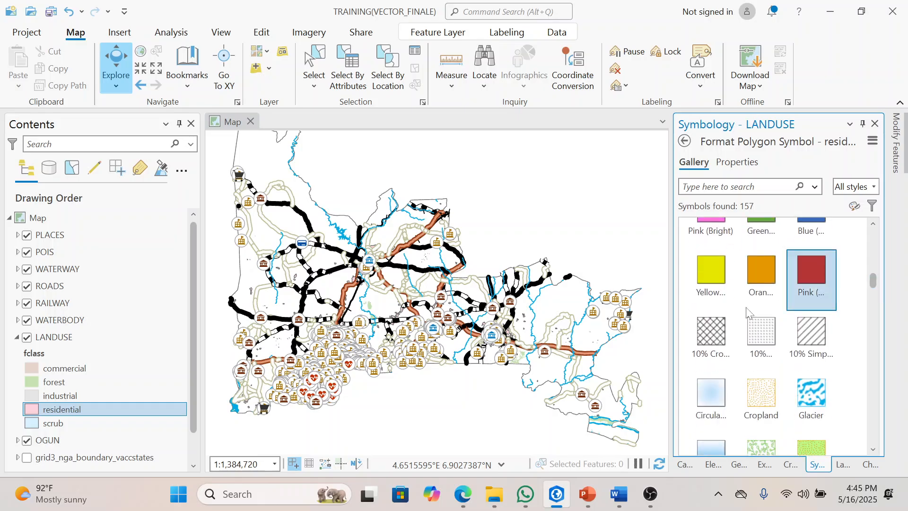
left_click(715, 329)
Step: Format the residential crosshatch symbol with a red color and no outline color, and apply it
left_click(745, 165)
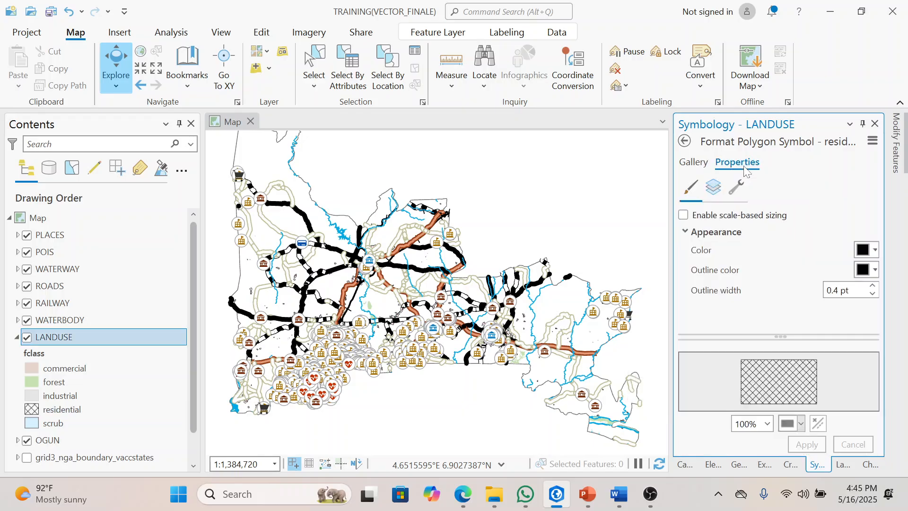
left_click(875, 248)
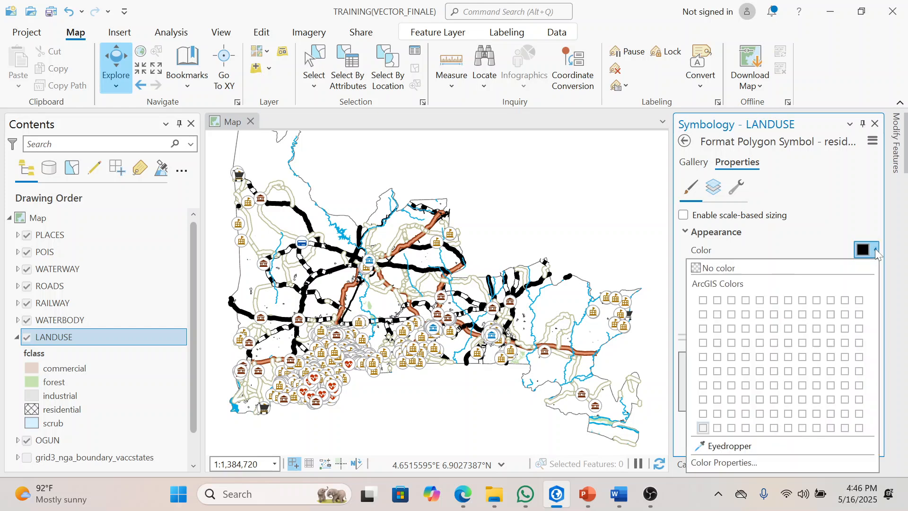
left_click(719, 328)
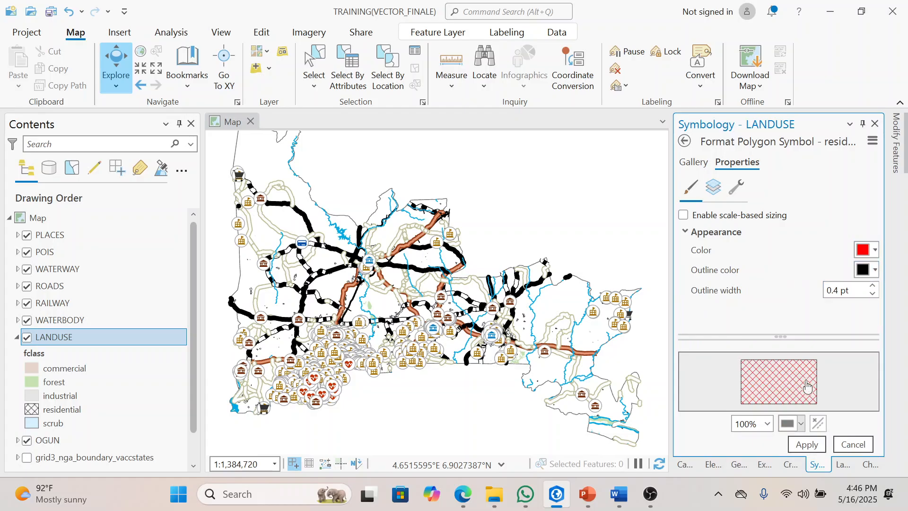
left_click(875, 270)
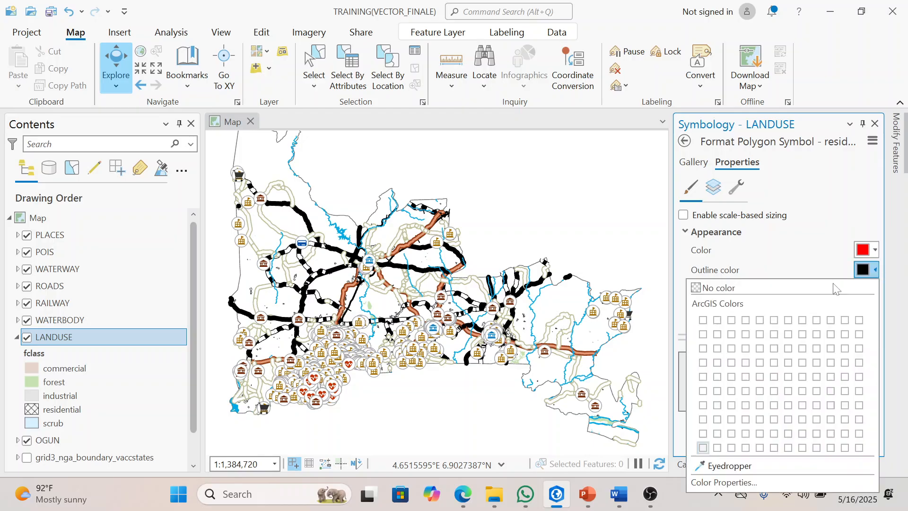
left_click(794, 287)
left_click(817, 446)
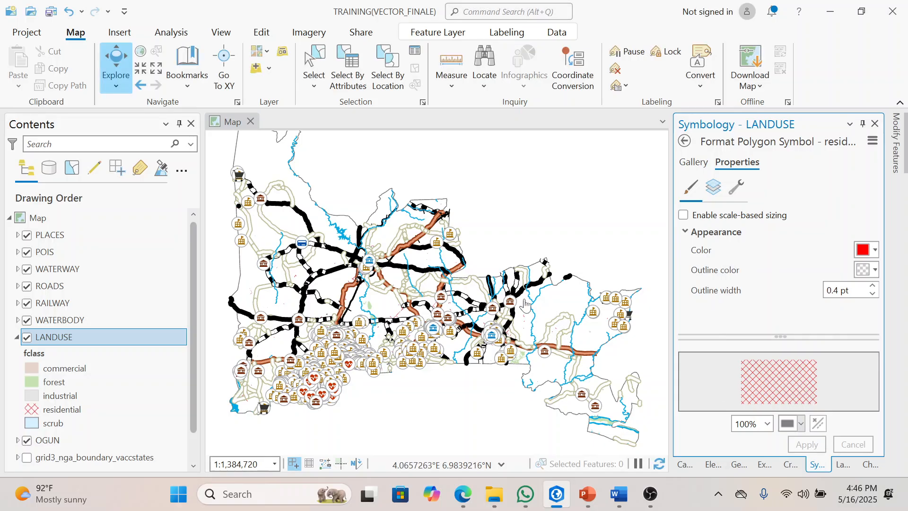
Step: Assign the Orchard gallery symbol to the scrub class of LANDUSE and collapse the layer's legend
left_click(59, 425)
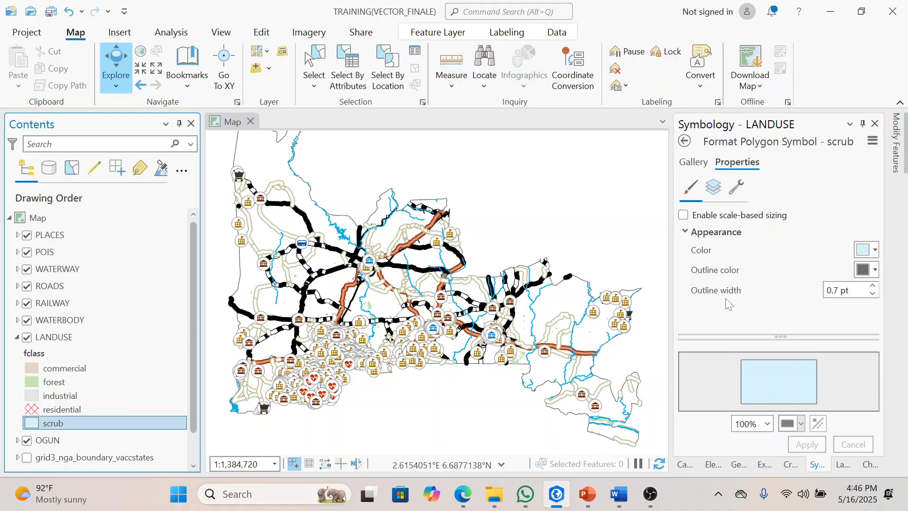
left_click(684, 143)
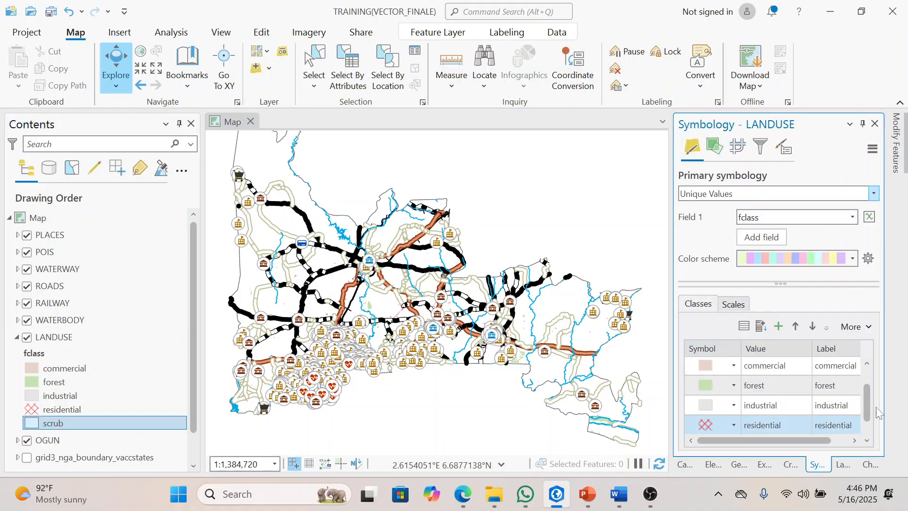
left_click_drag(867, 407, 870, 426)
left_click(713, 426)
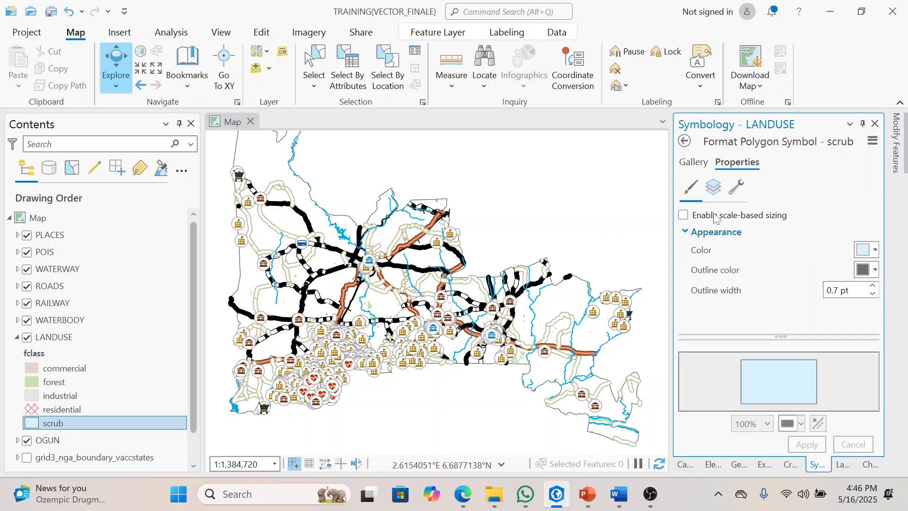
left_click(697, 162)
left_click_drag(873, 246, 881, 341)
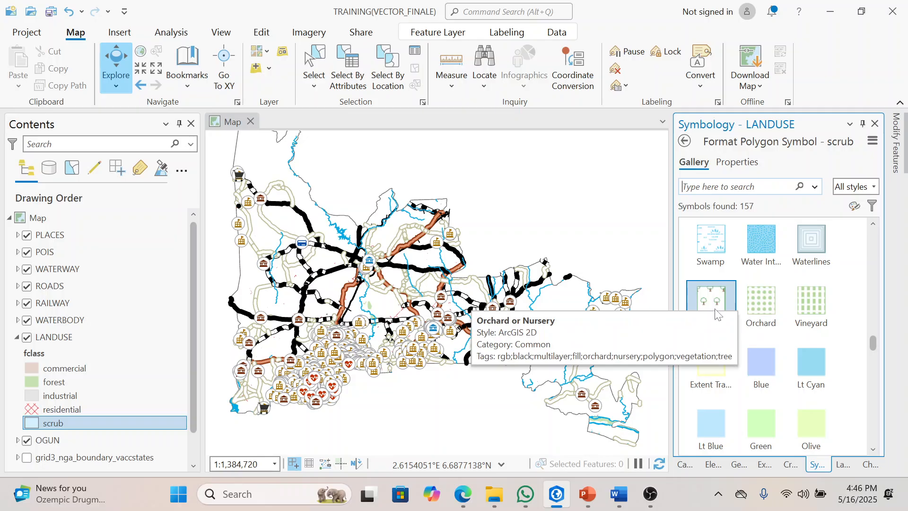
left_click(765, 305)
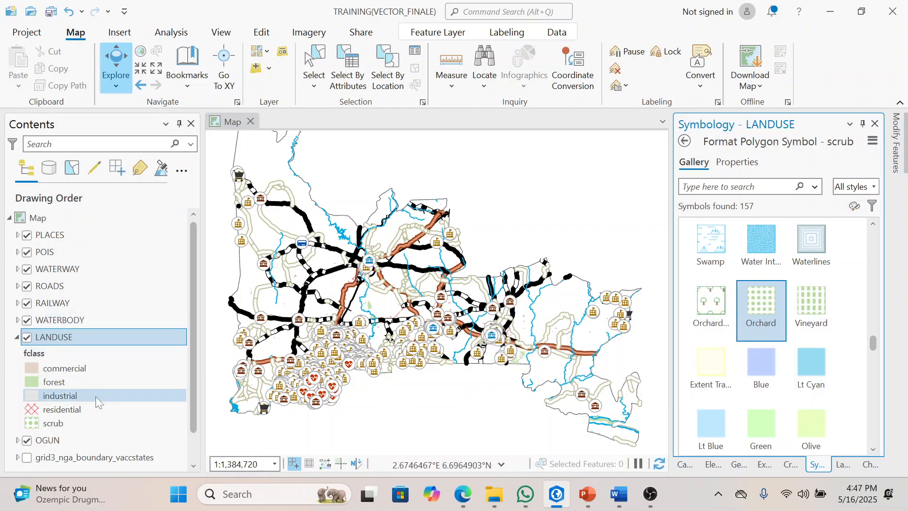
left_click(121, 364)
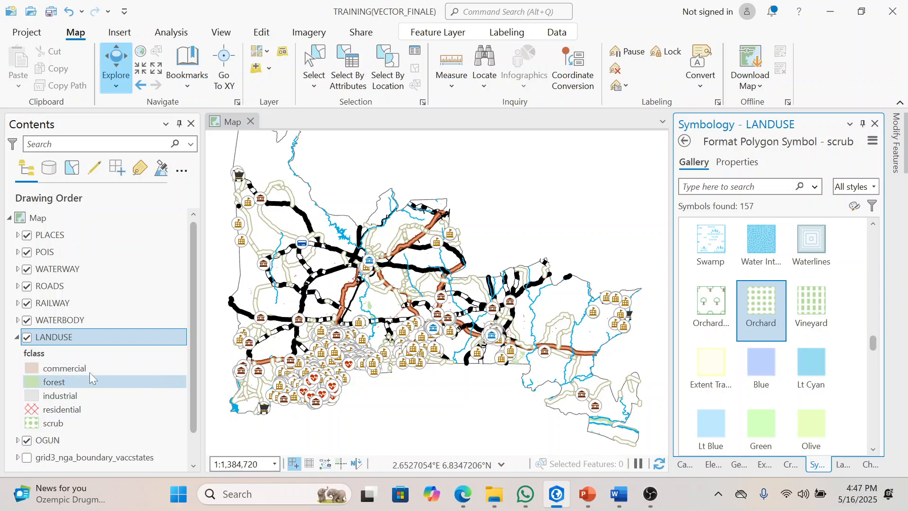
left_click(17, 338)
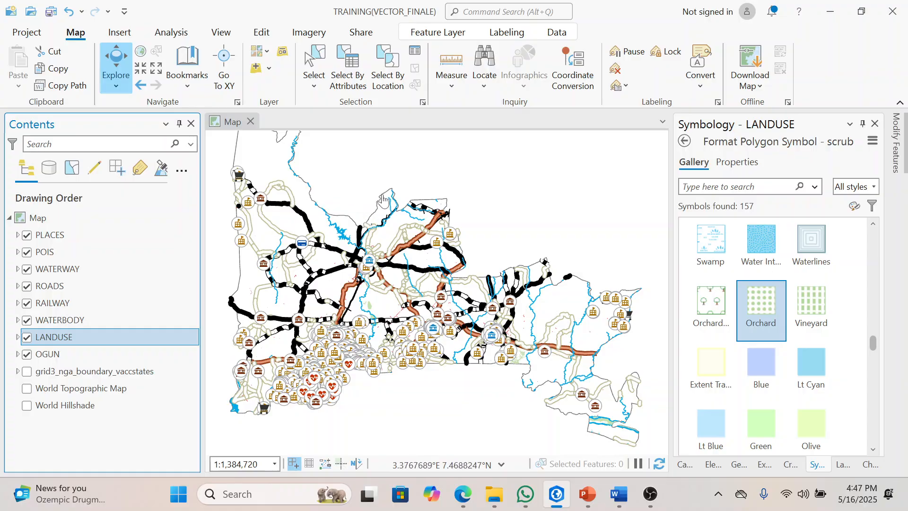
Step: Make the grid3_nga_boundary_vaccstates layer visible and turn on its labels
left_click_drag(366, 202, 356, 229)
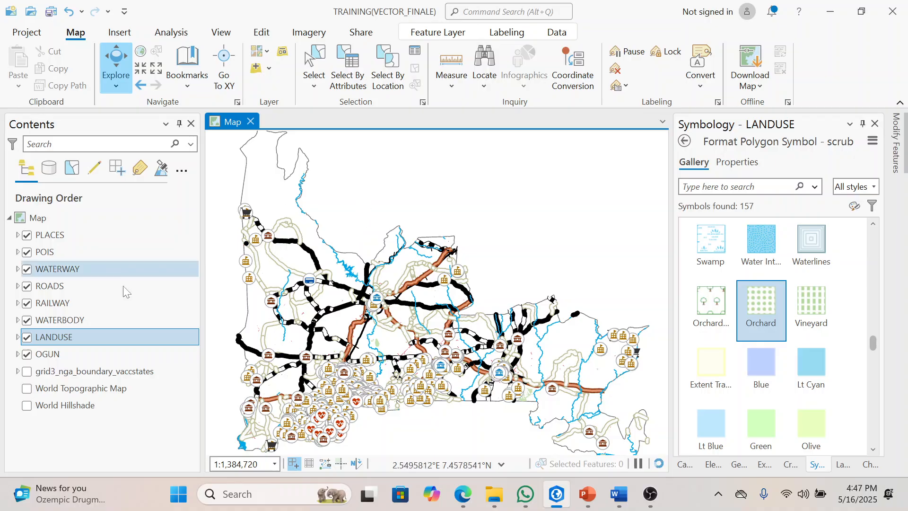
left_click(27, 372)
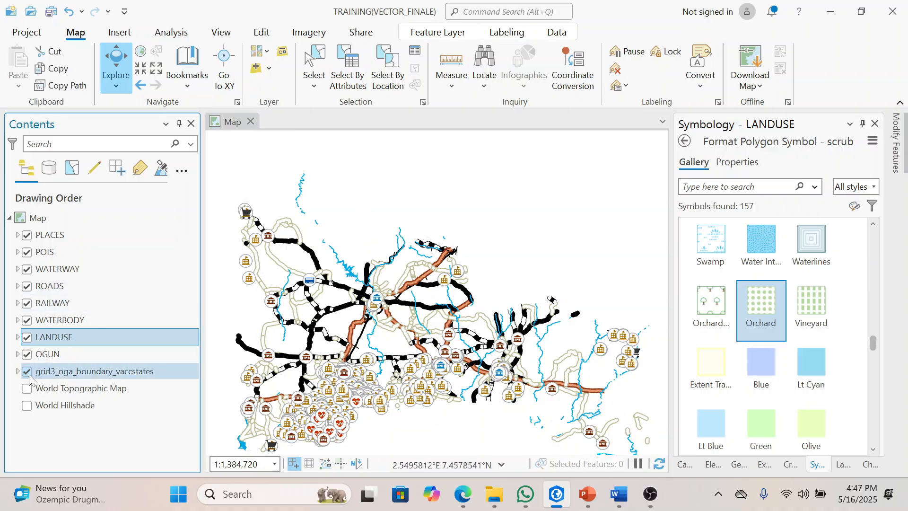
left_click(27, 373)
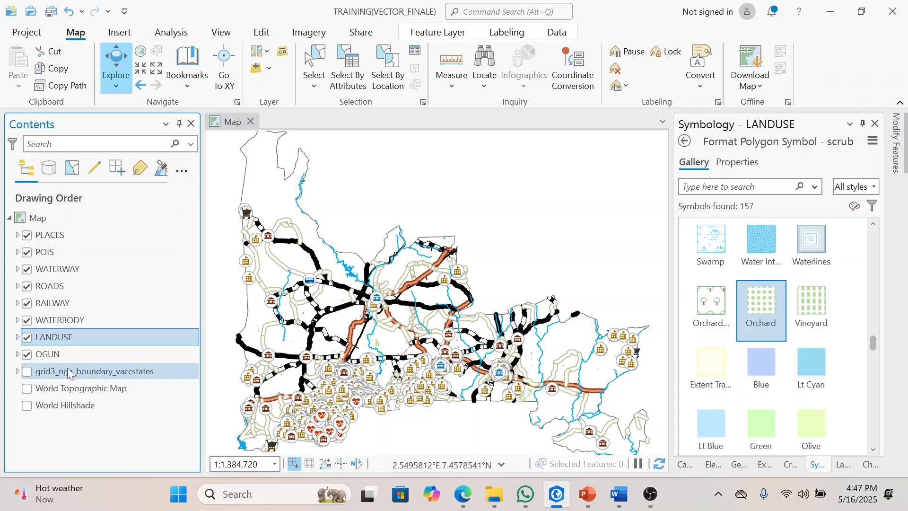
left_click(26, 375)
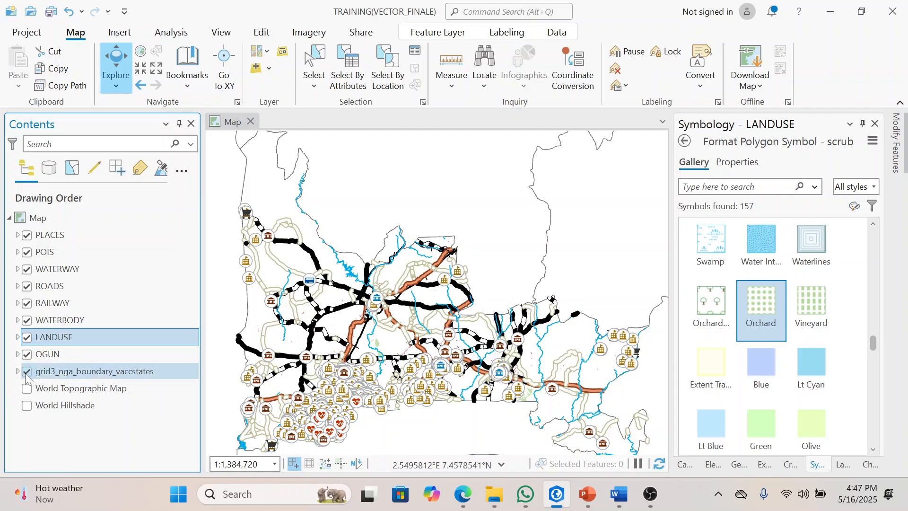
right_click(57, 376)
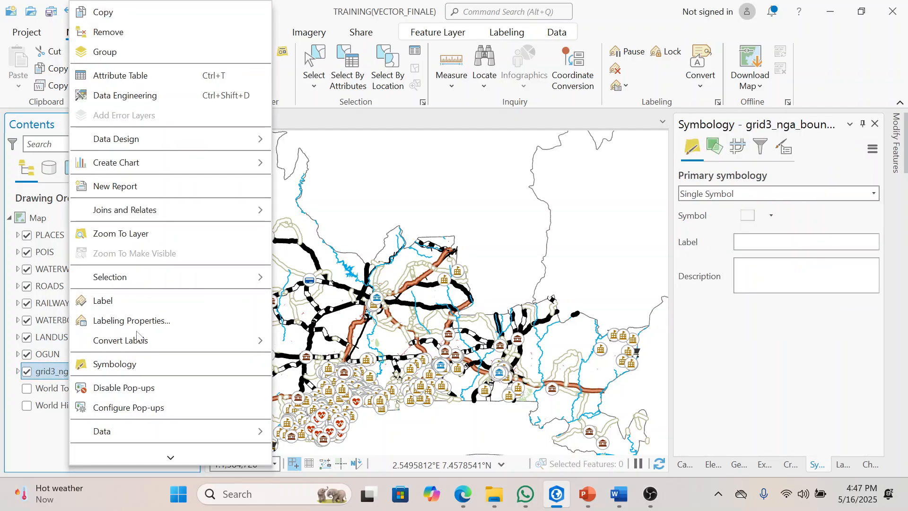
left_click(124, 299)
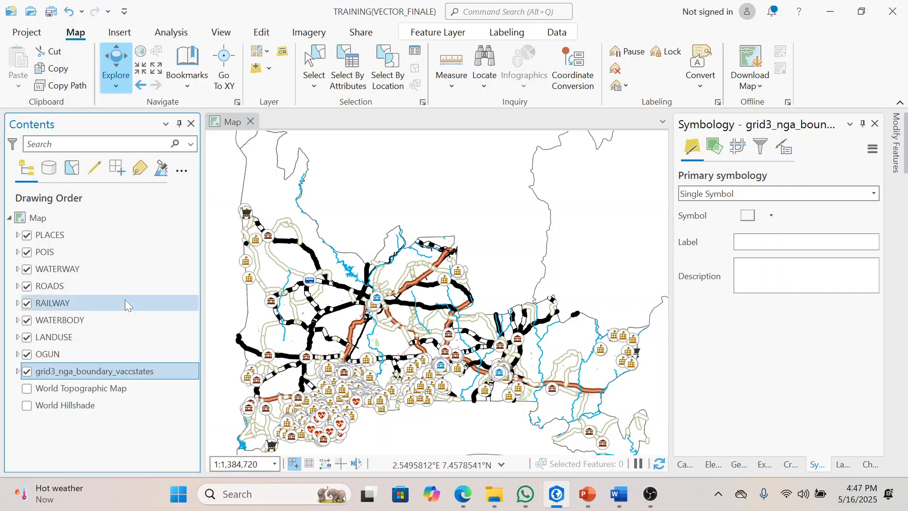
Step: Set the state name labels of grid3_nga_boundary_vaccstates to 22 pt in the Times New Roman font
left_click(502, 34)
left_click(586, 57)
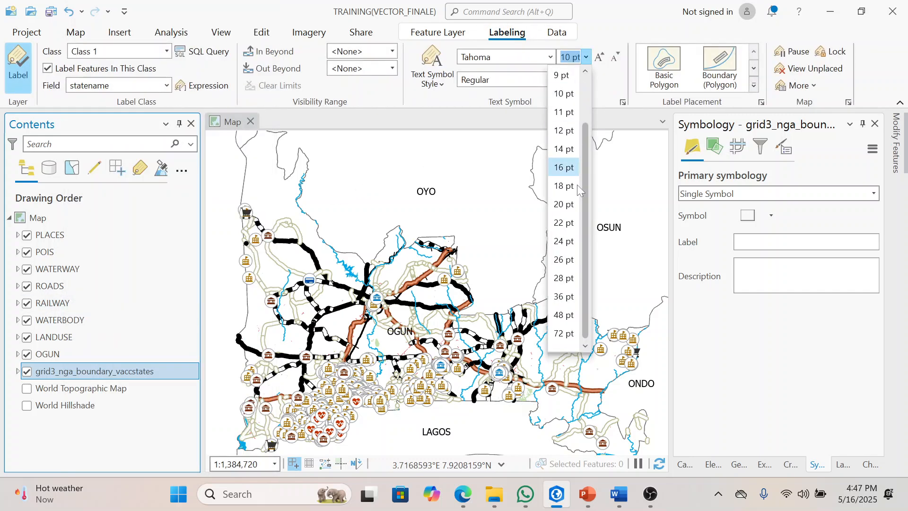
left_click(564, 223)
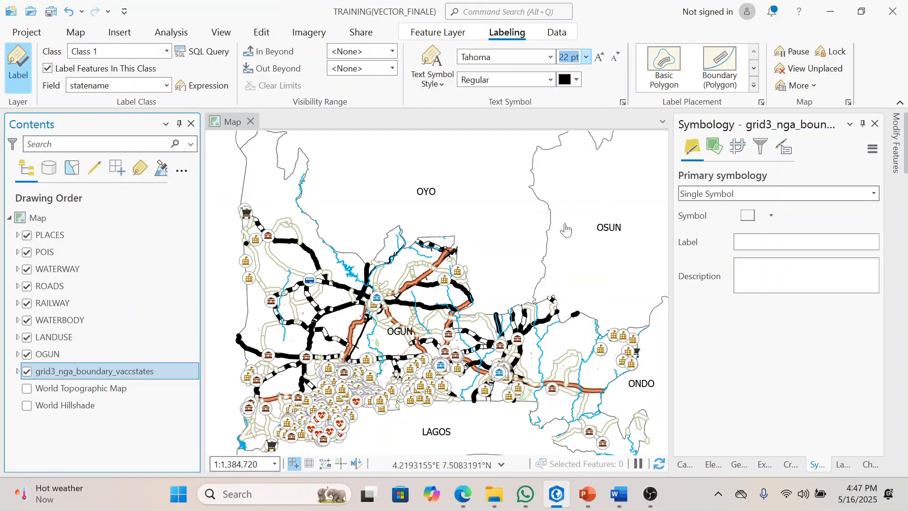
left_click(550, 58)
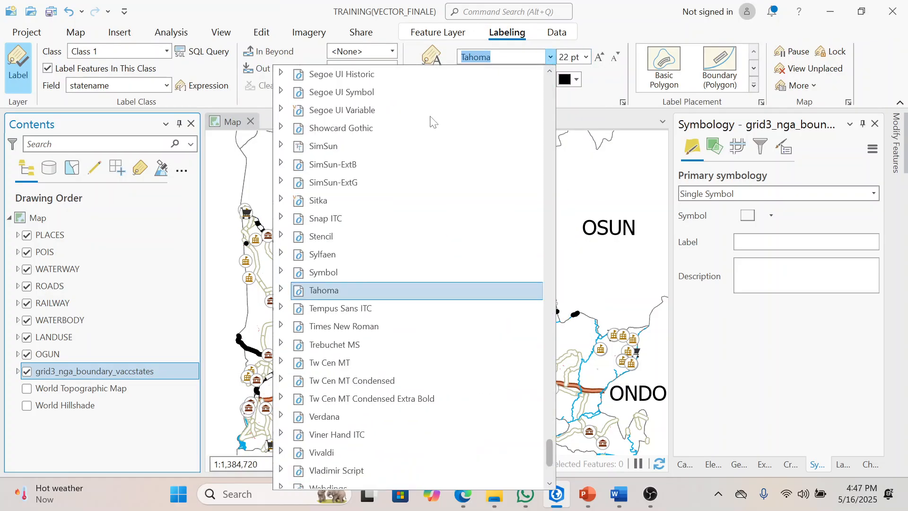
left_click(550, 57)
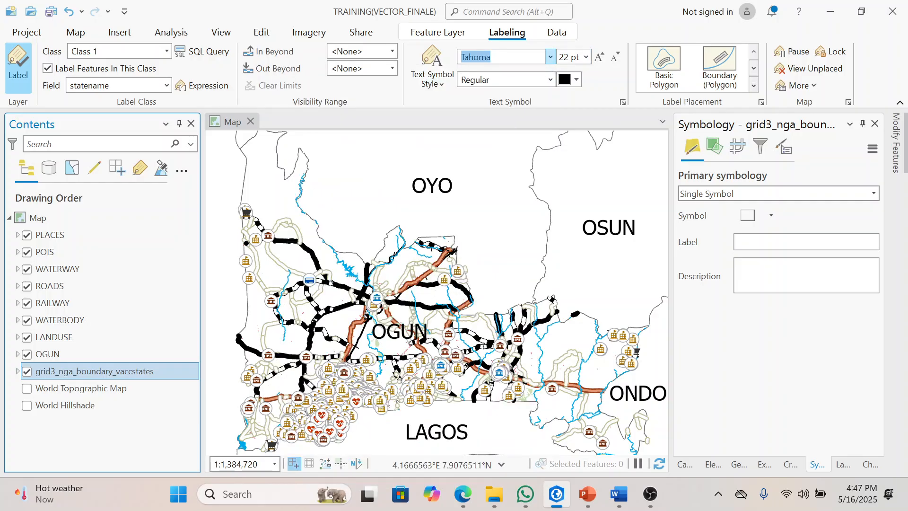
type("Times New R")
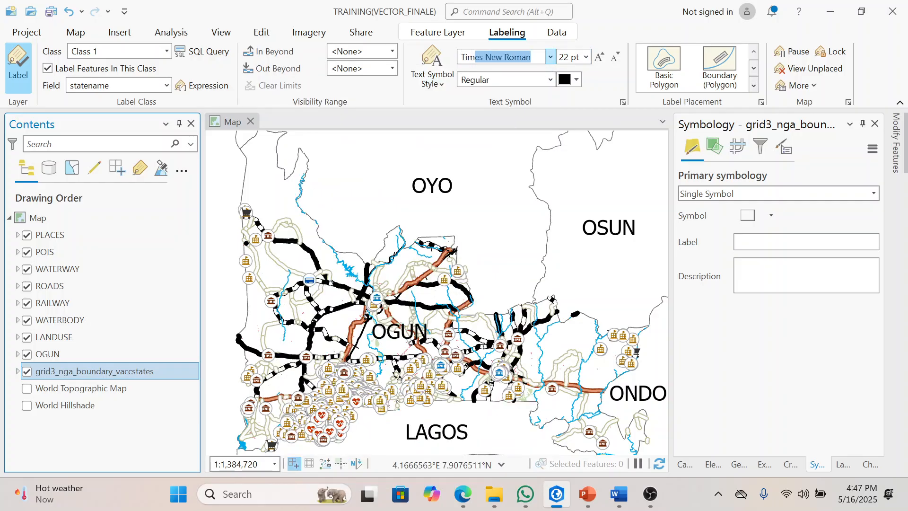
Step: Set the state name labels of grid3_nga_boundary_vaccstates to the Bold font style
left_click(551, 80)
left_click(516, 119)
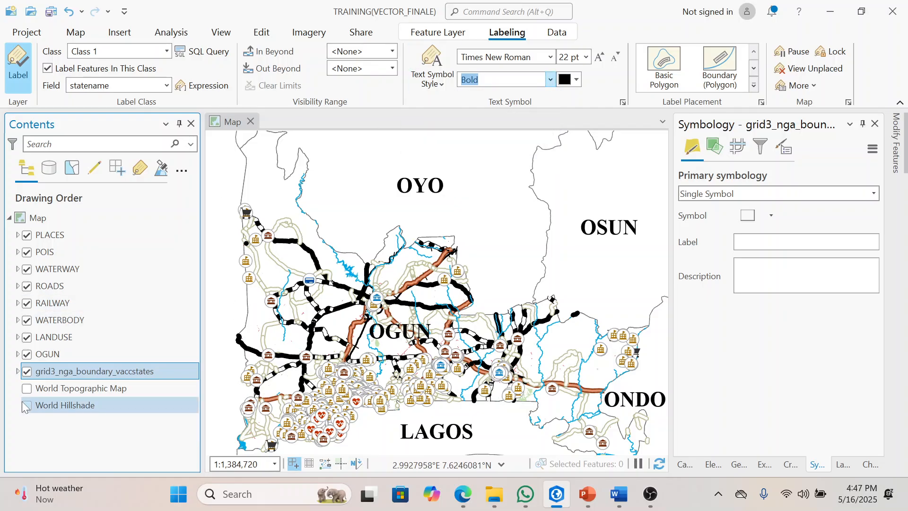
Step: Set the outline width of the OGUN layer's polygon symbol to 3 pt and apply it
left_click(27, 354)
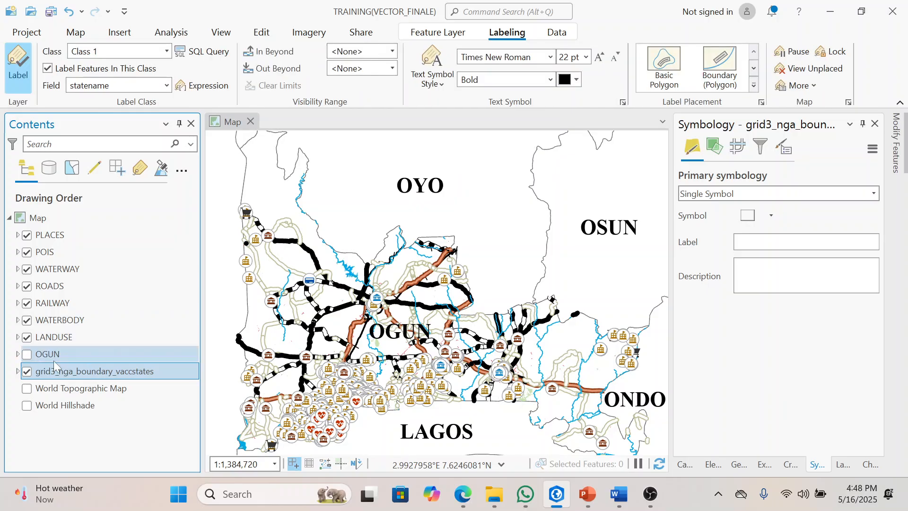
left_click(27, 355)
left_click(47, 356)
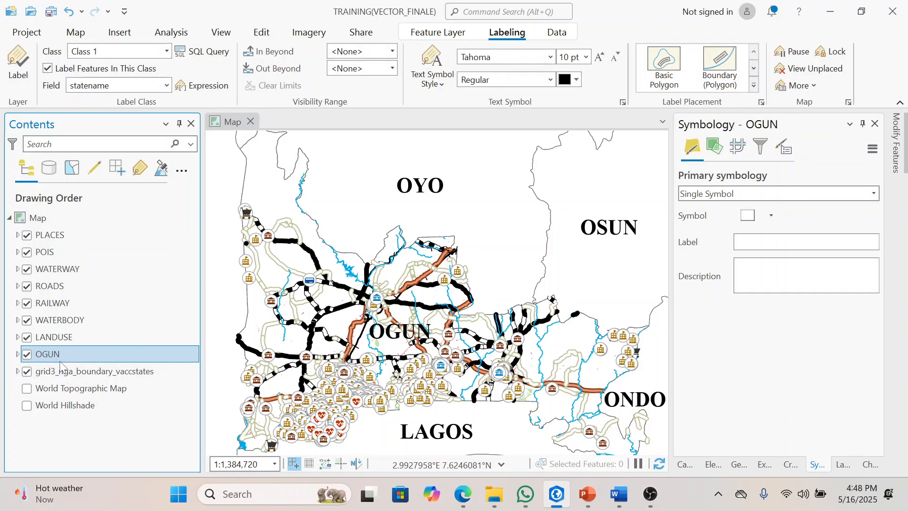
left_click(748, 216)
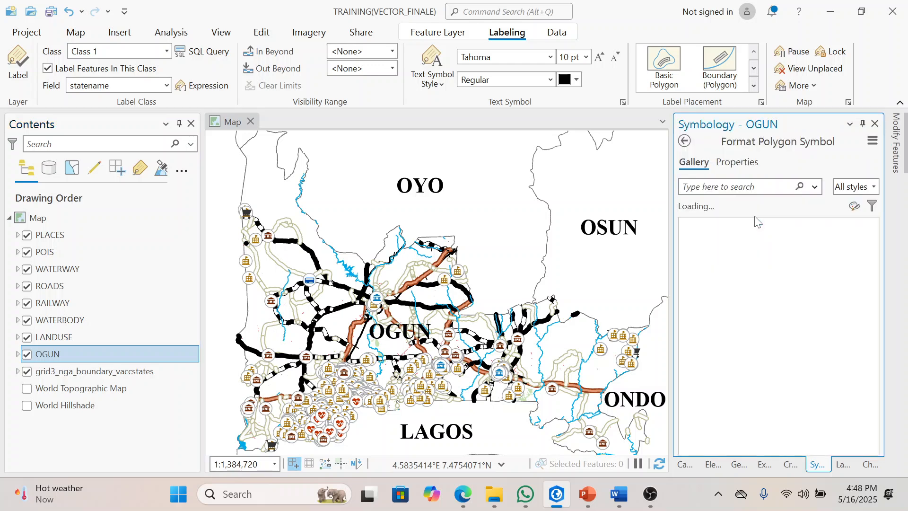
left_click(742, 162)
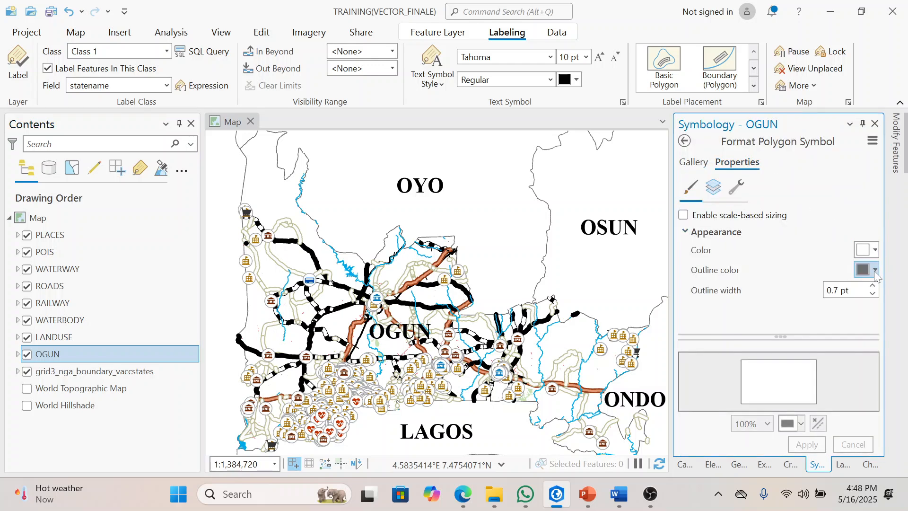
left_click(873, 286)
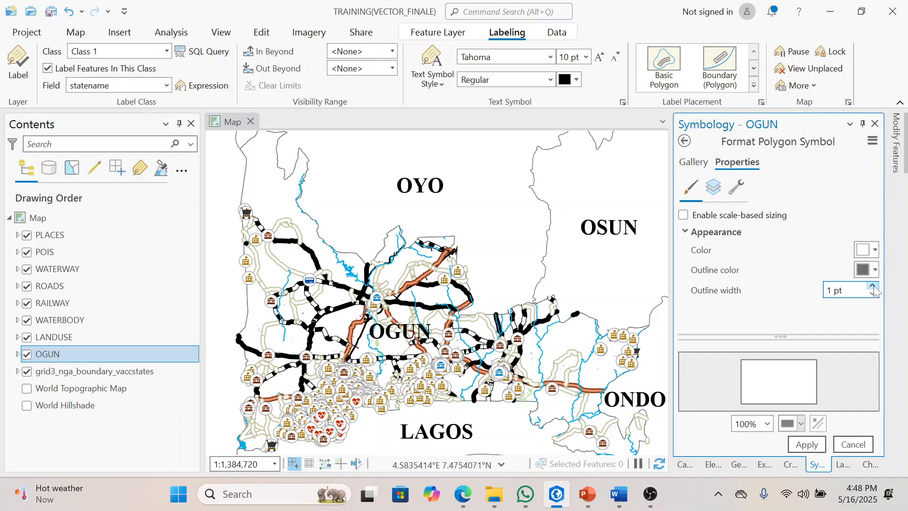
left_click(873, 285)
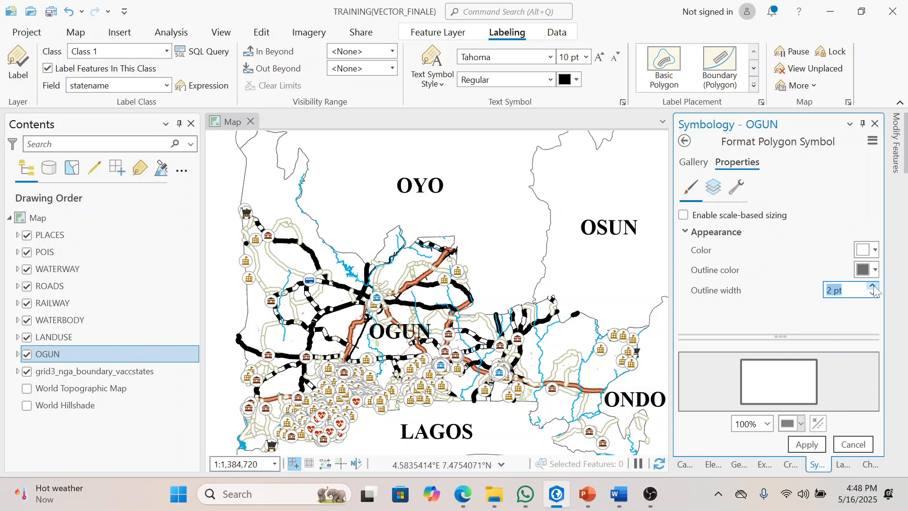
left_click(873, 286)
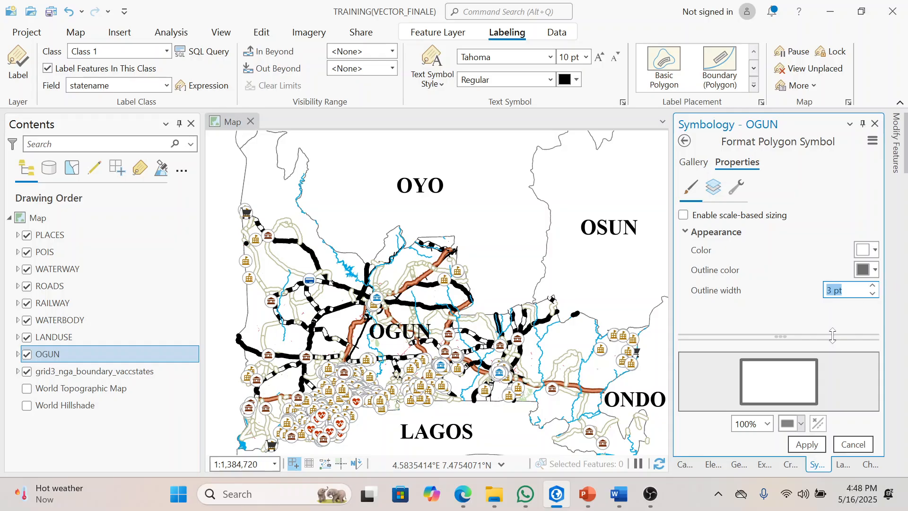
left_click(809, 450)
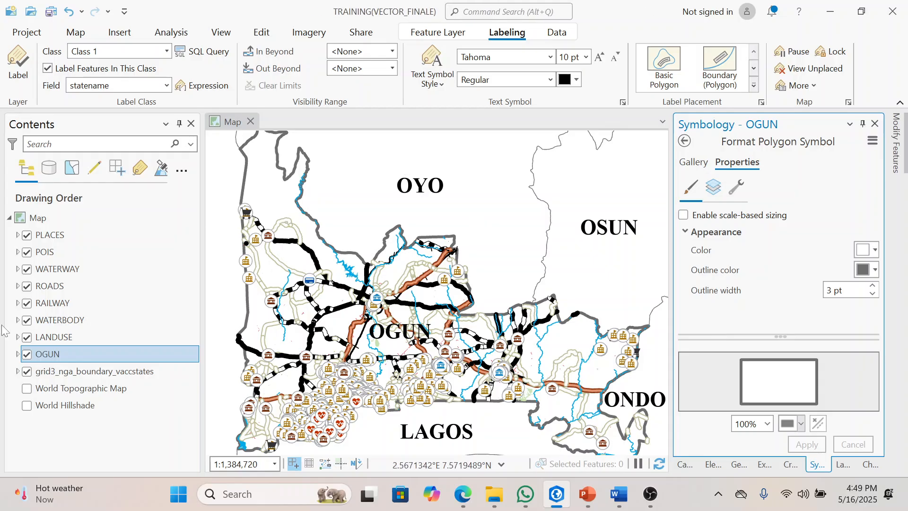
left_click(120, 375)
left_click(124, 361)
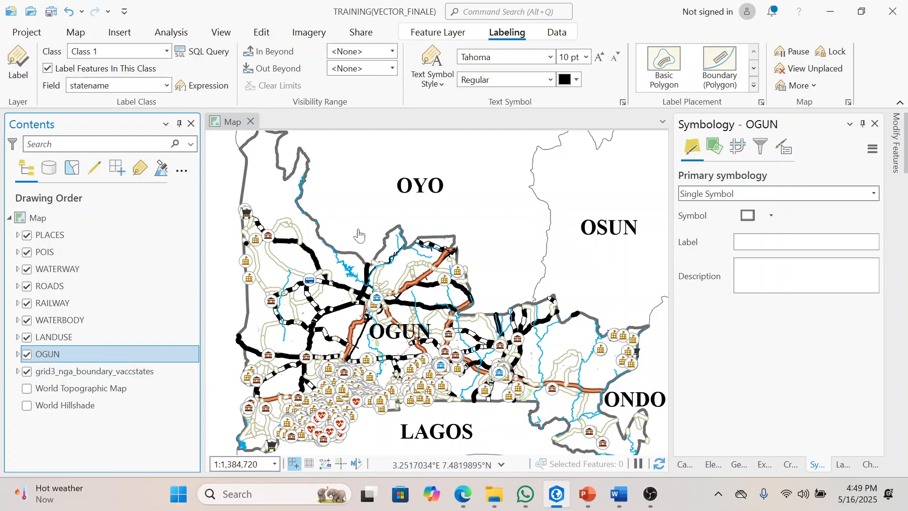
mouse_move(361, 235)
left_mouse_down()
mouse_move(358, 211)
mouse_move(357, 230)
left_mouse_up()
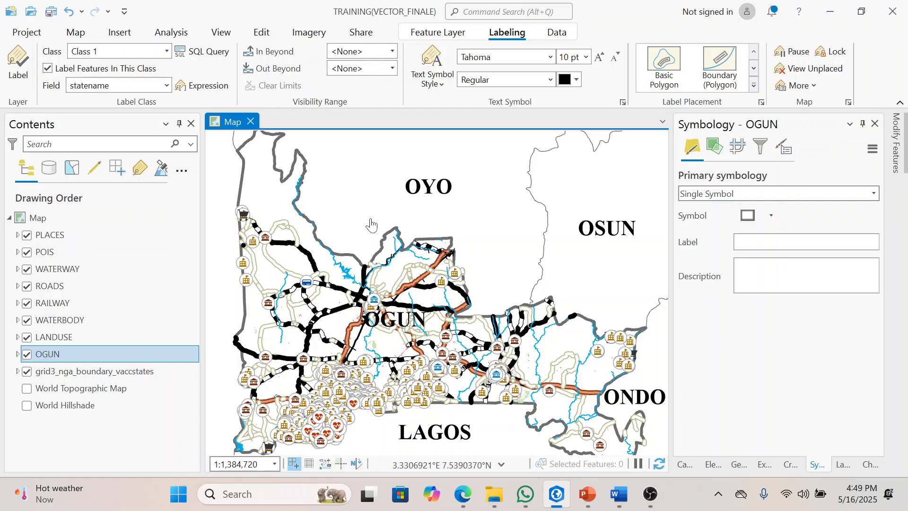
left_click(124, 376)
right_click(124, 376)
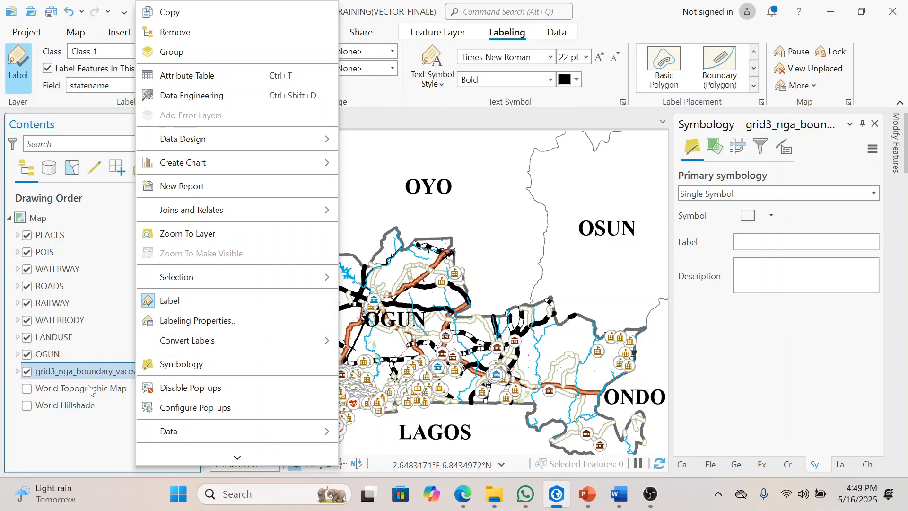
left_click(36, 454)
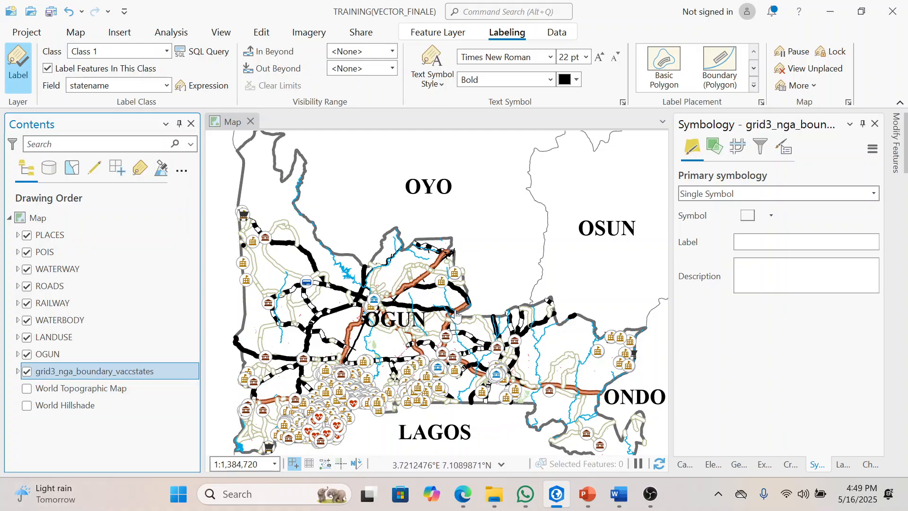
mouse_move(529, 248)
left_mouse_down()
mouse_move(521, 216)
mouse_move(522, 249)
left_mouse_up()
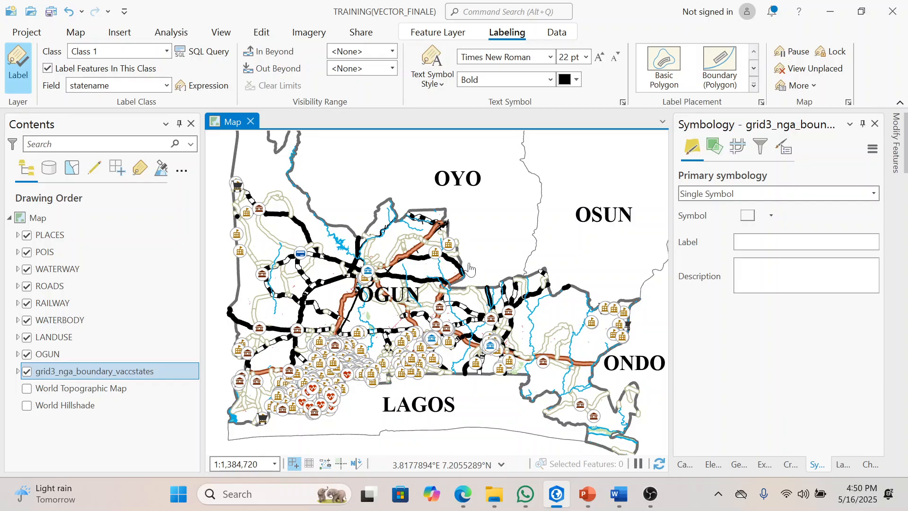
left_click(70, 353)
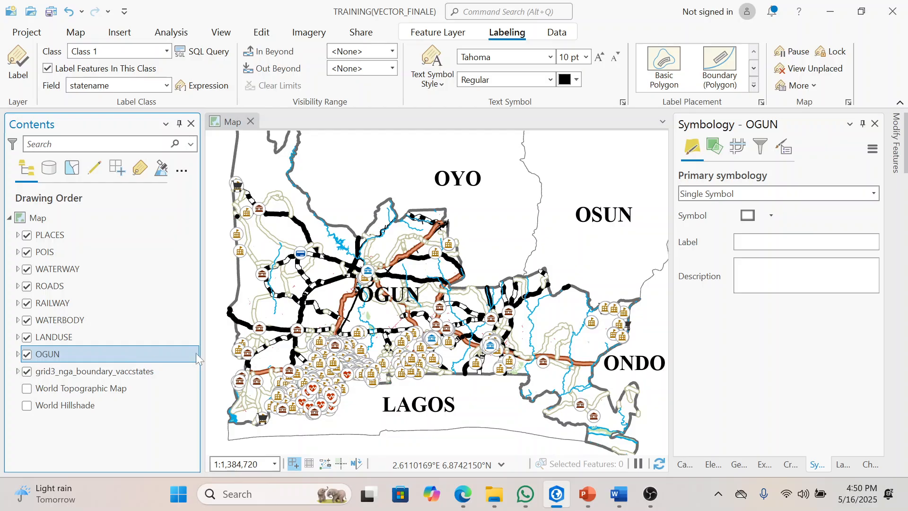
left_click_drag(371, 219, 375, 237)
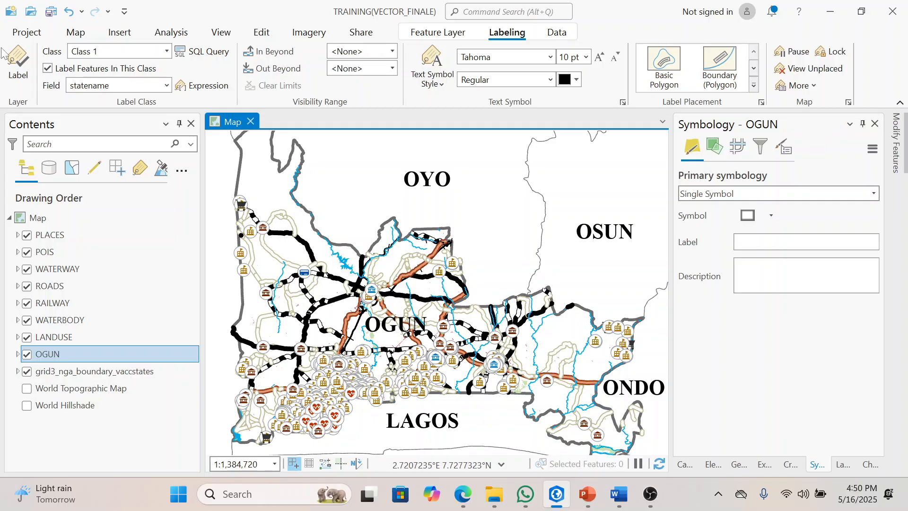
Step: Create a new layout with the ISO landscape A0 page size (841 mm x 1189 mm)
left_click(121, 33)
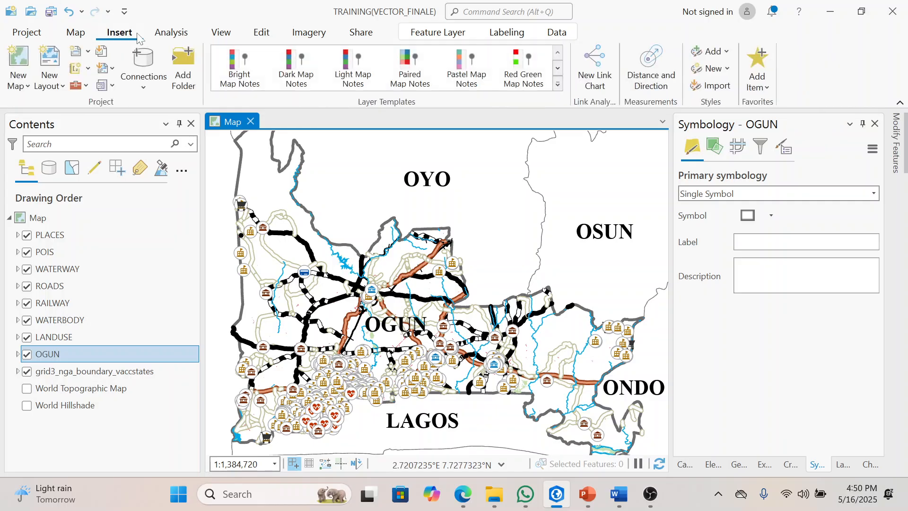
left_click(47, 66)
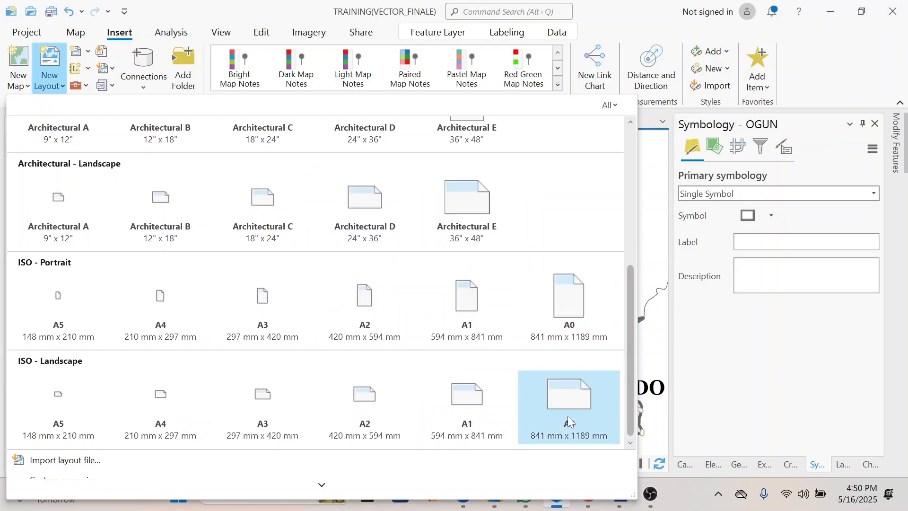
left_click(565, 403)
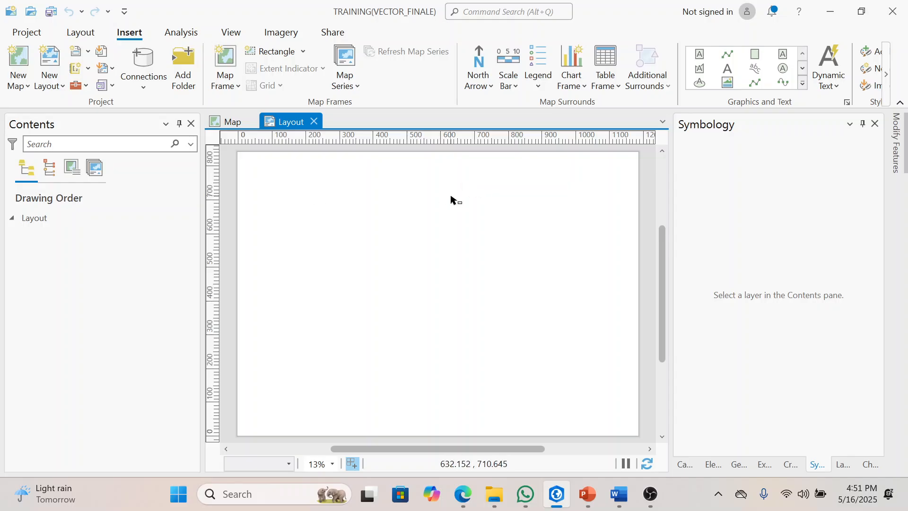
Step: Insert a map frame of the 1:1,384,720 map view across nearly the full page width, leaving a blank strip along the page's lower edge
left_click(237, 90)
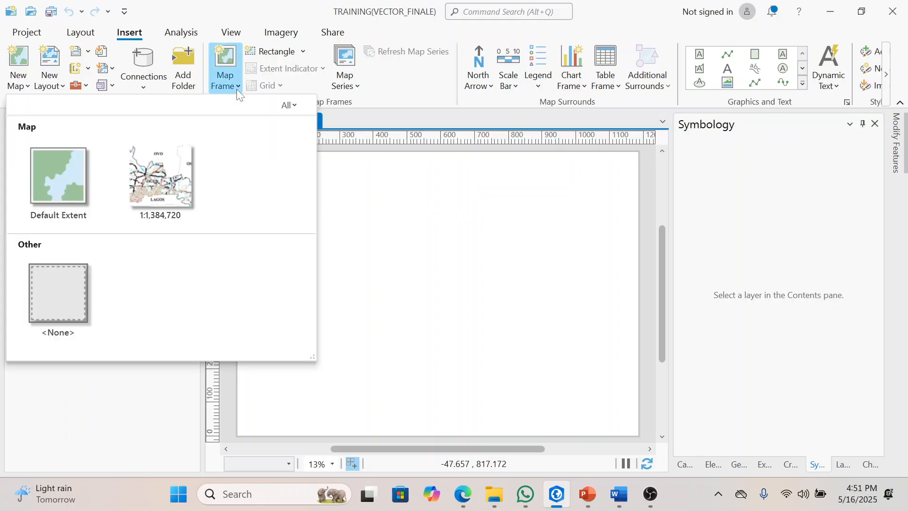
left_click(156, 180)
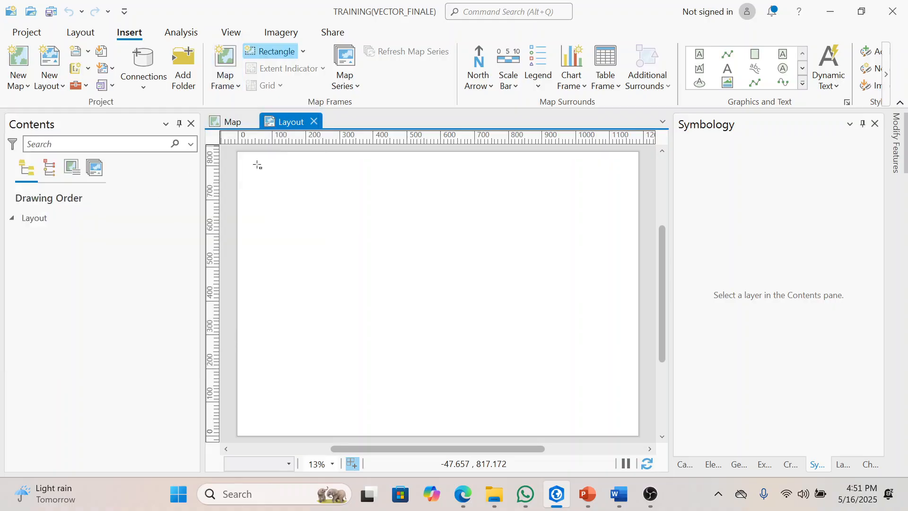
mouse_move(244, 158)
left_mouse_down()
mouse_move(367, 239)
mouse_move(578, 351)
mouse_move(560, 426)
mouse_move(597, 395)
mouse_move(635, 397)
mouse_move(580, 398)
mouse_move(589, 393)
mouse_move(597, 433)
mouse_move(594, 423)
mouse_move(563, 422)
mouse_move(586, 429)
mouse_move(634, 401)
left_mouse_up()
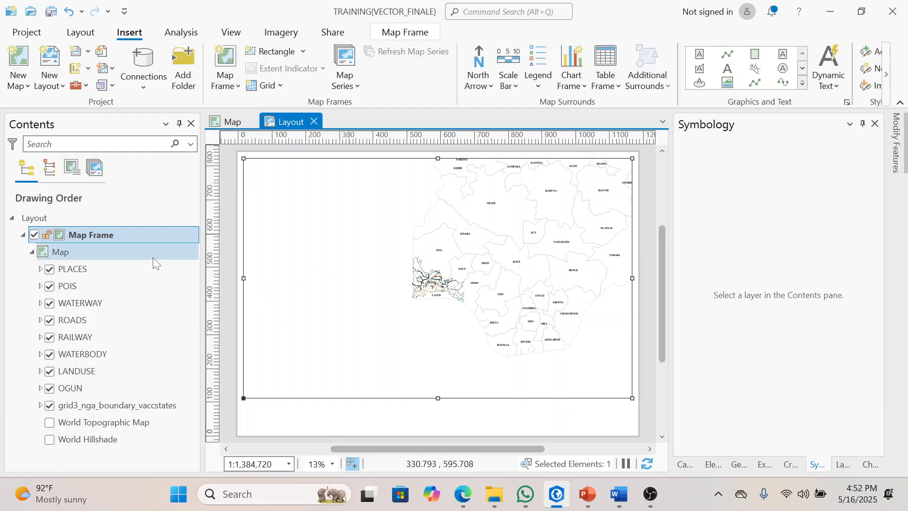
Step: Zoom the map frame to the extent of the OGUN layer and select the frame
right_click(80, 391)
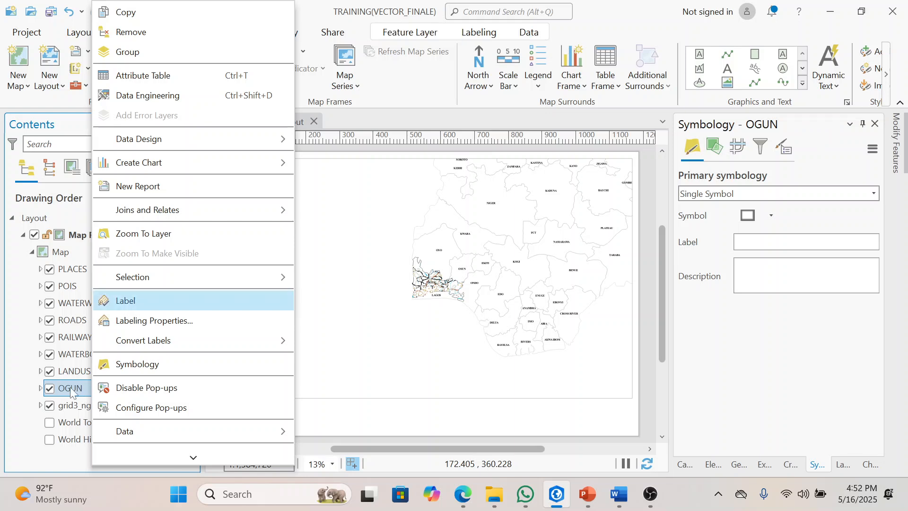
left_click(162, 234)
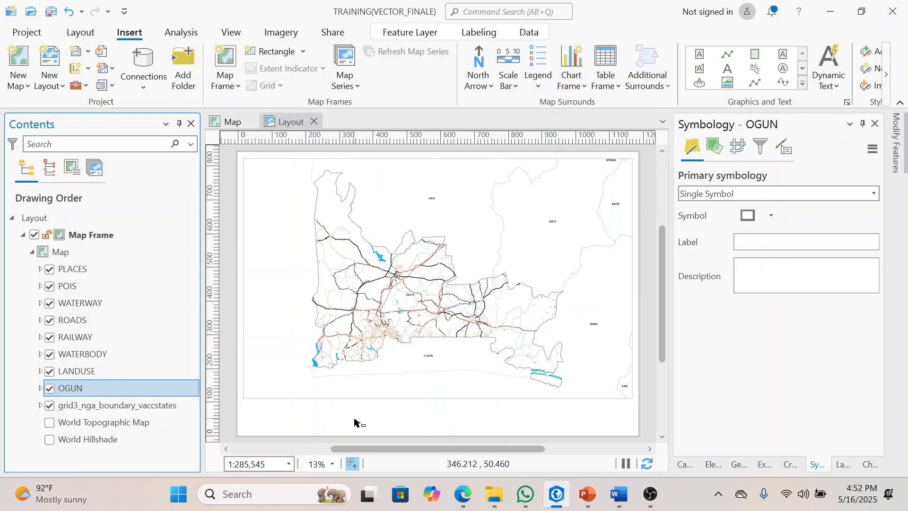
left_click(304, 357)
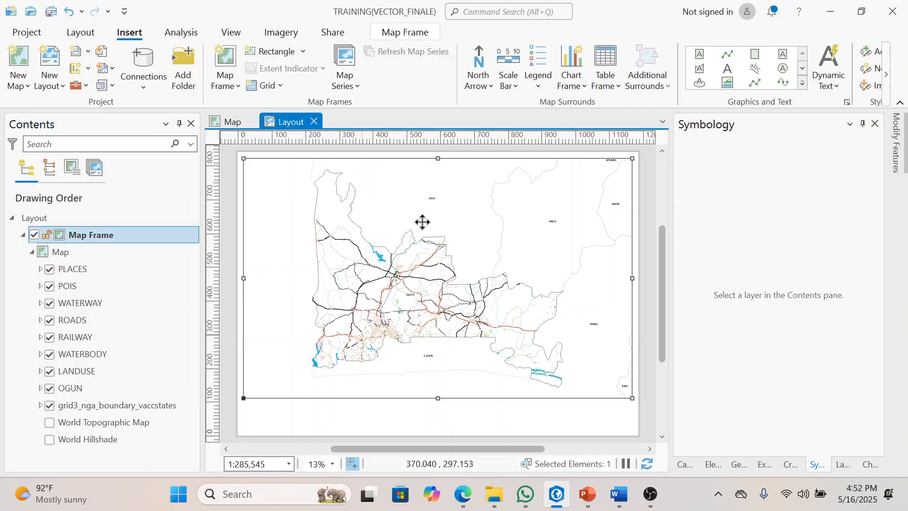
Step: Set the map frame's scale to 1:280,000 and refine it to 1:270,000
left_click(270, 464)
left_click(270, 464)
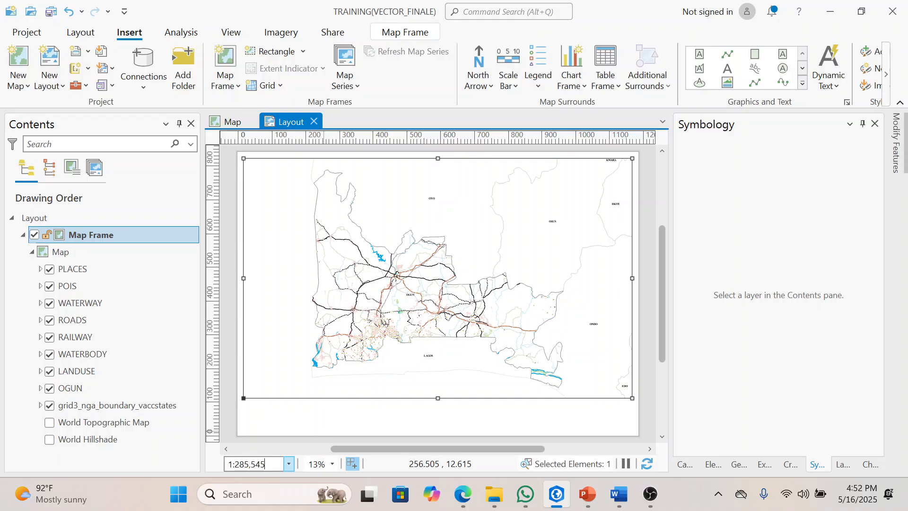
left_click_drag(265, 464, 245, 464)
type("0,000")
key("Return")
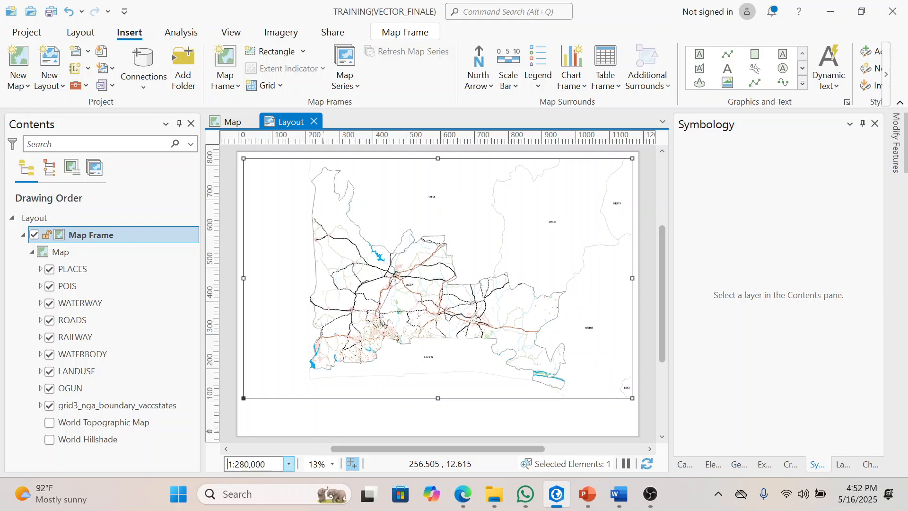
left_click(244, 464)
key("BackSpace")
type("7")
key("Return")
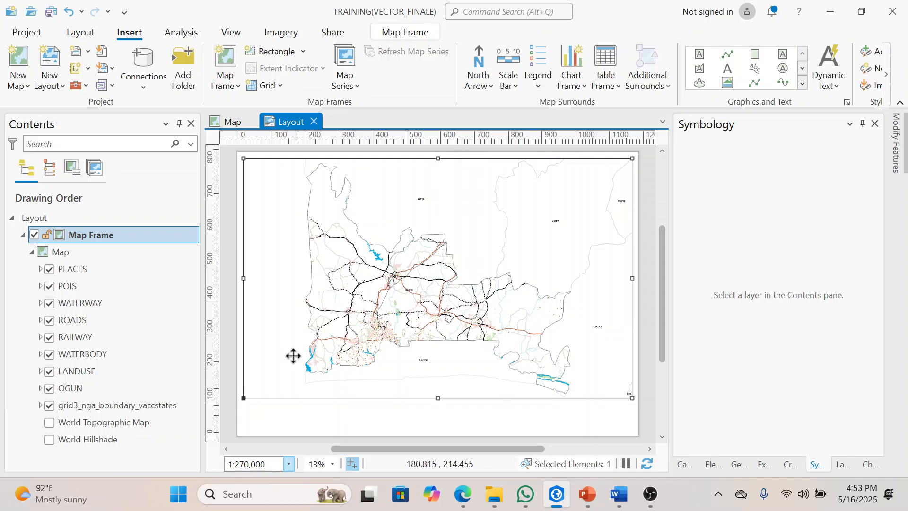
Step: Try the World Topographic Map basemap in the map frame and hide it again
left_click(227, 88)
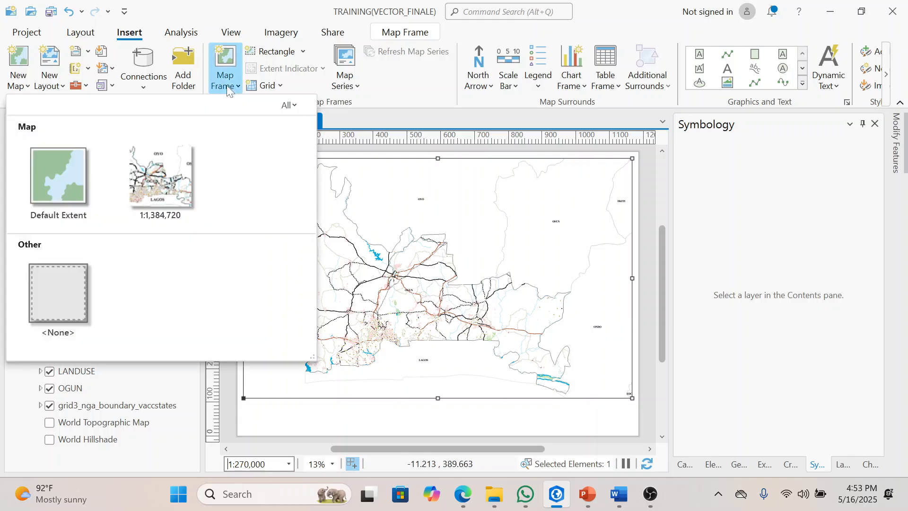
left_click(515, 143)
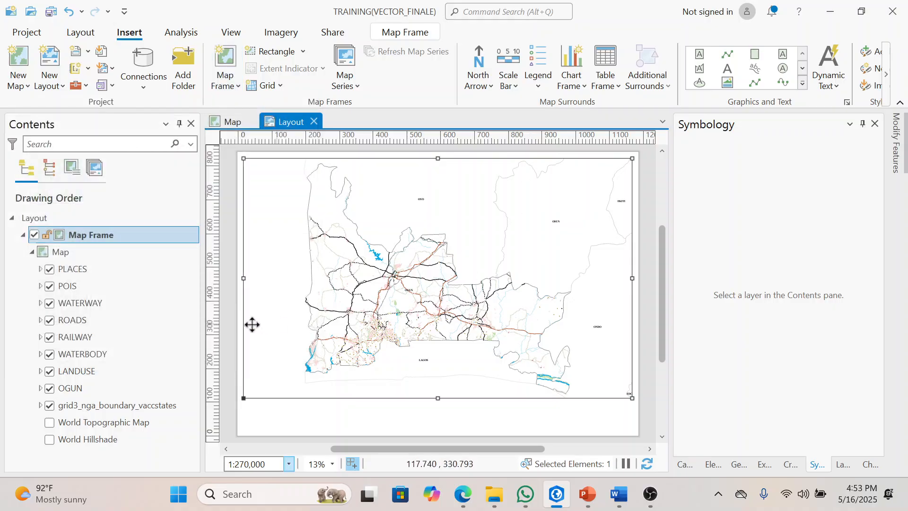
left_click(50, 422)
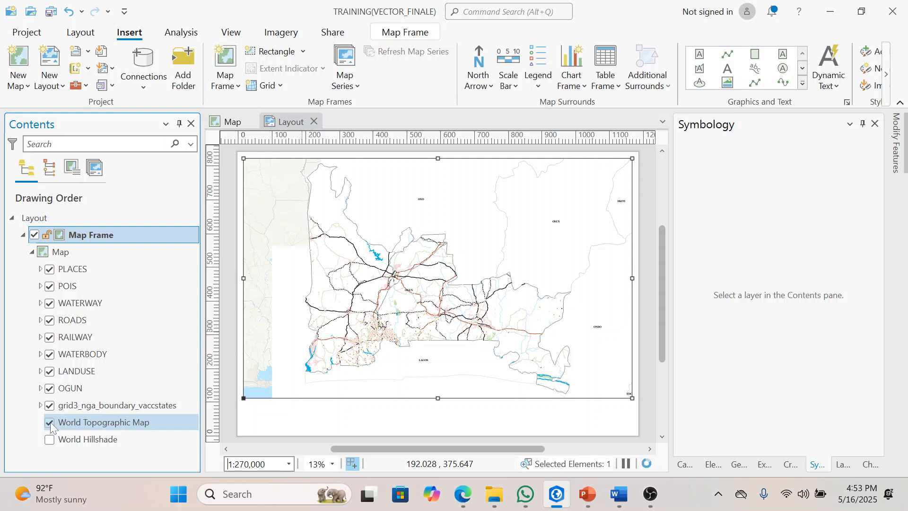
left_click(50, 423)
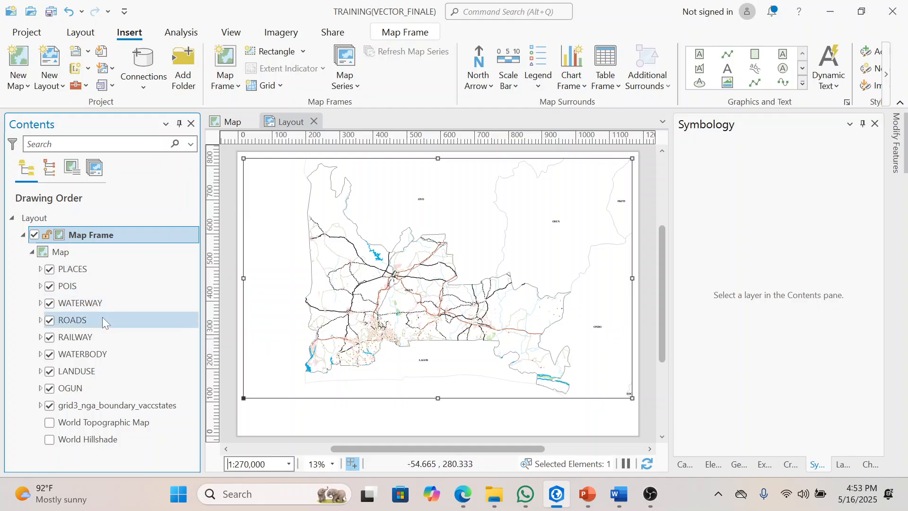
Step: Set the city symbol of the PLACES layer to a size of 20 pt and apply it
left_click(73, 268)
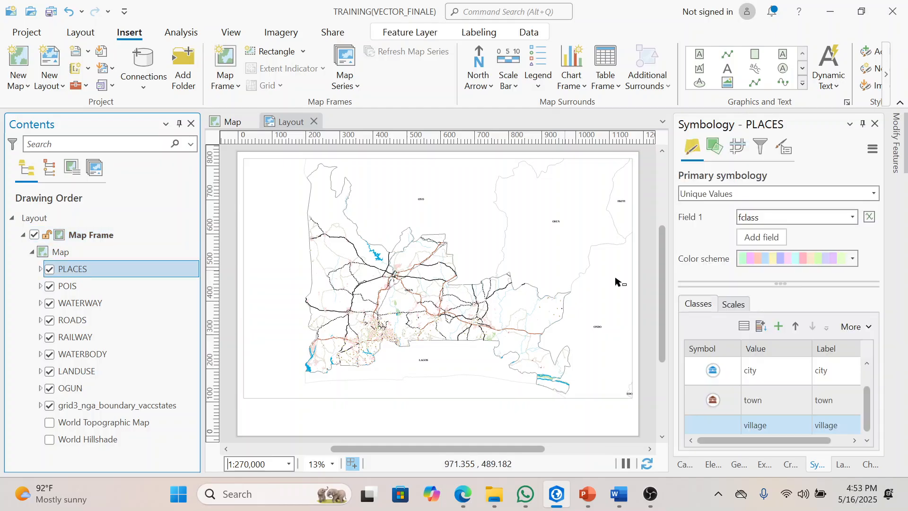
left_click(713, 372)
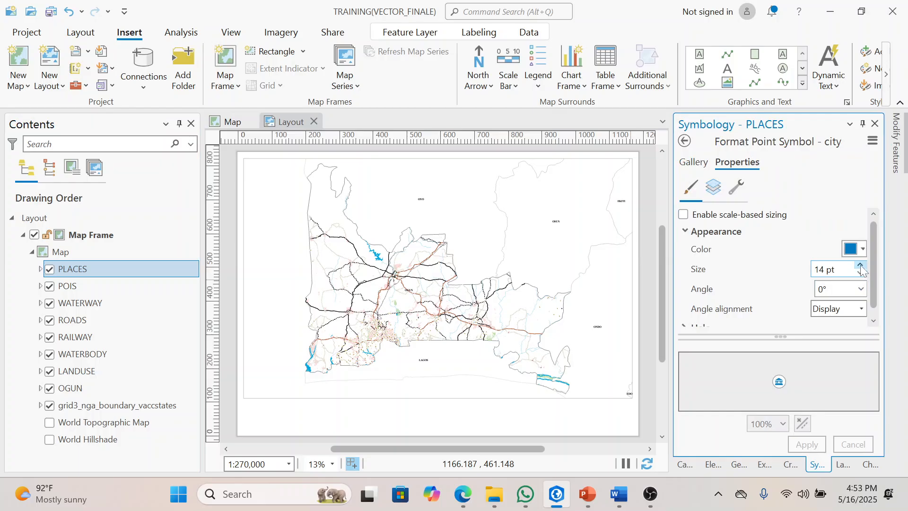
left_click(837, 269)
type("20")
left_click(812, 444)
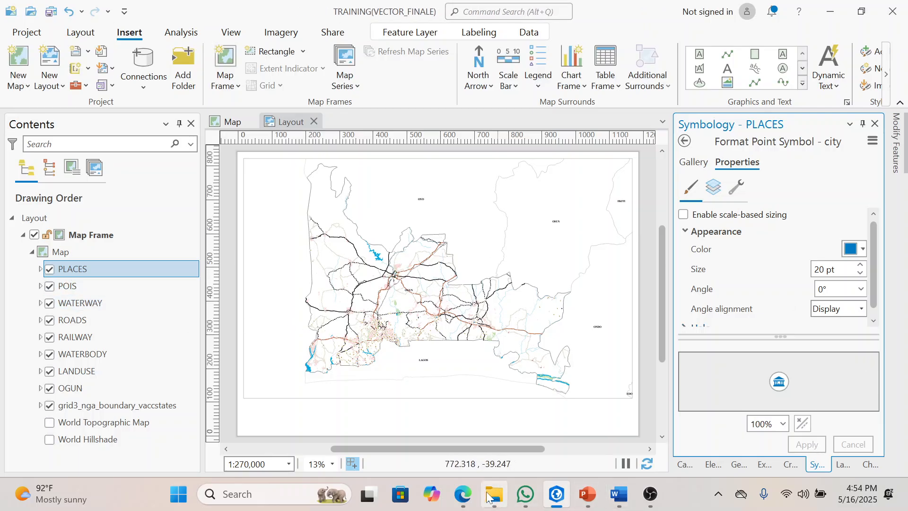
Step: Switch to the My Portfolio folder in File Explorer, examine the finished reference map DELTA.jpg up close, and return to the layout
left_click(499, 497)
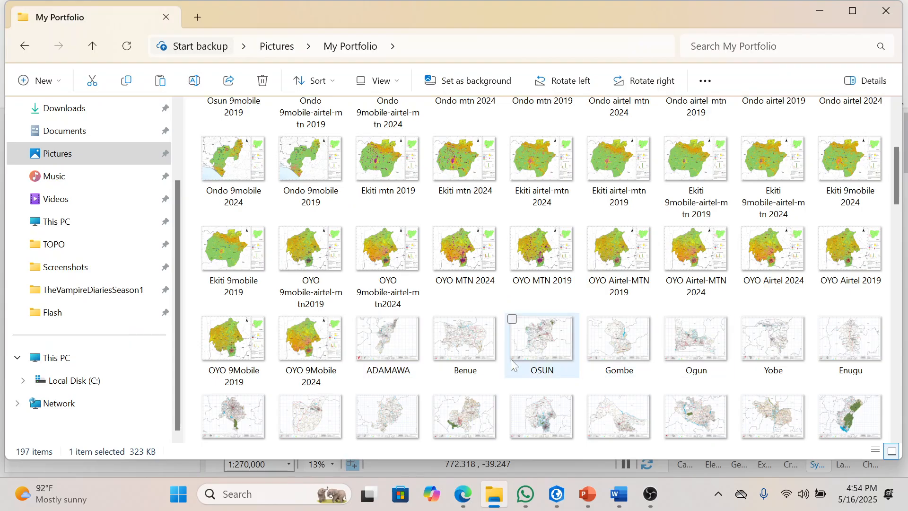
left_click_drag(901, 201, 901, 164)
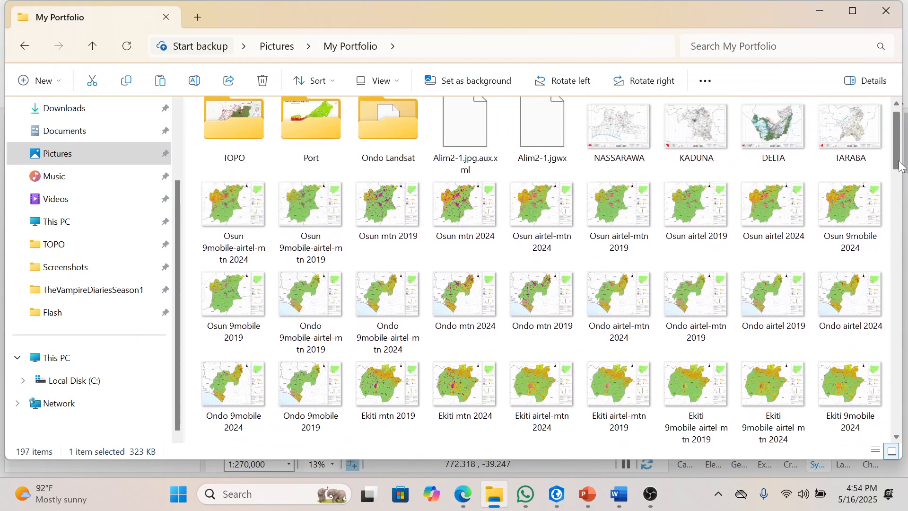
left_click(789, 109)
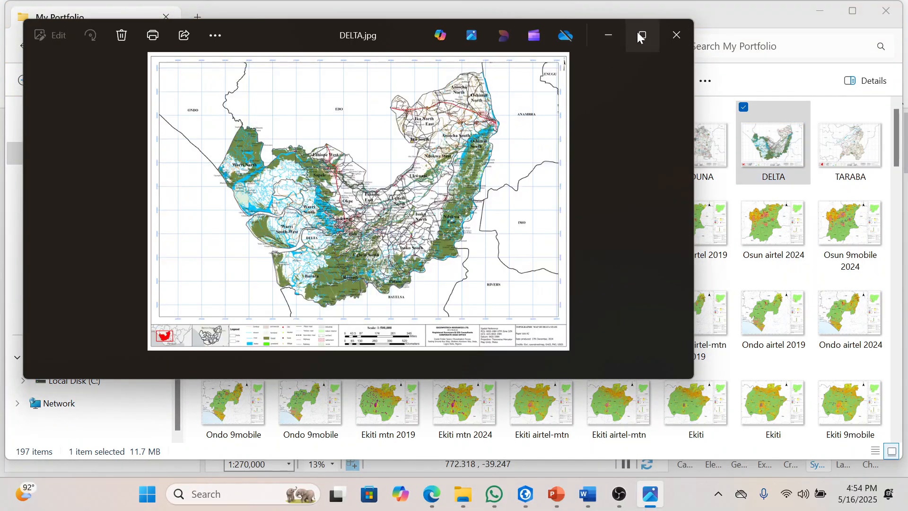
left_click(642, 35)
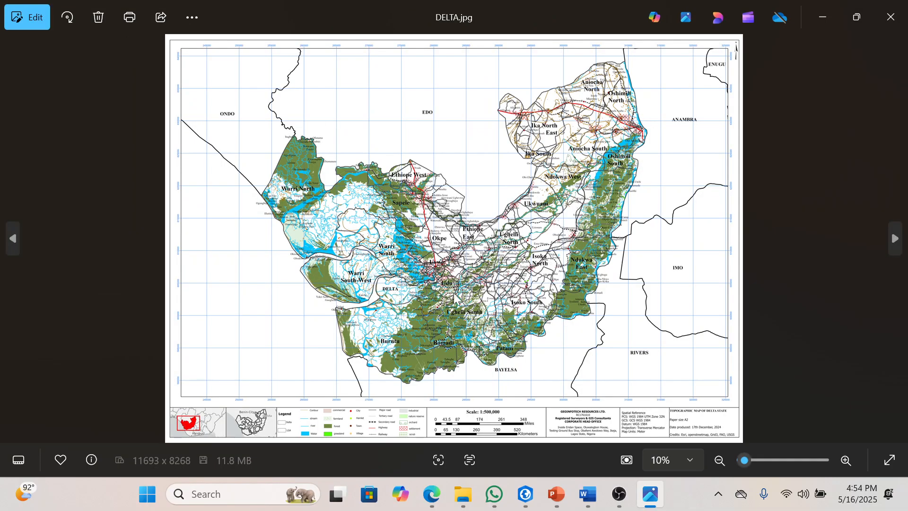
scroll(449, 294, "up", 5)
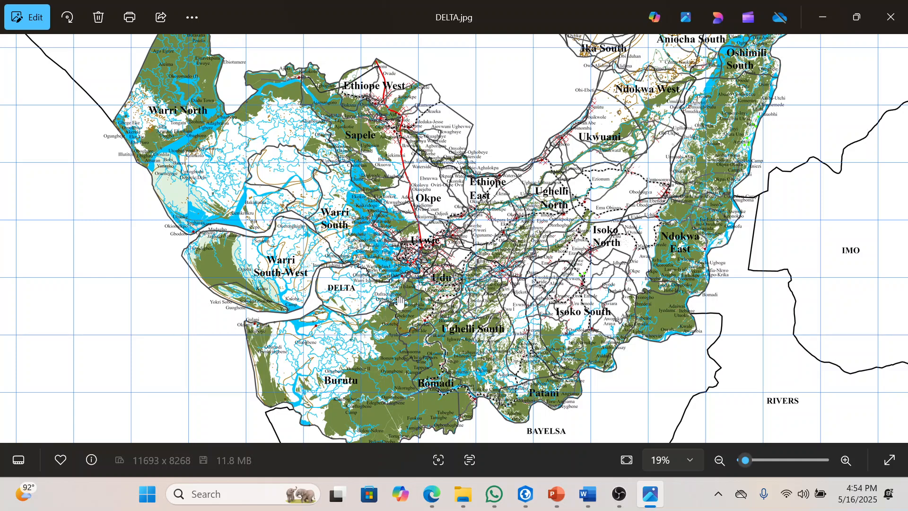
scroll(403, 296, "down", 2)
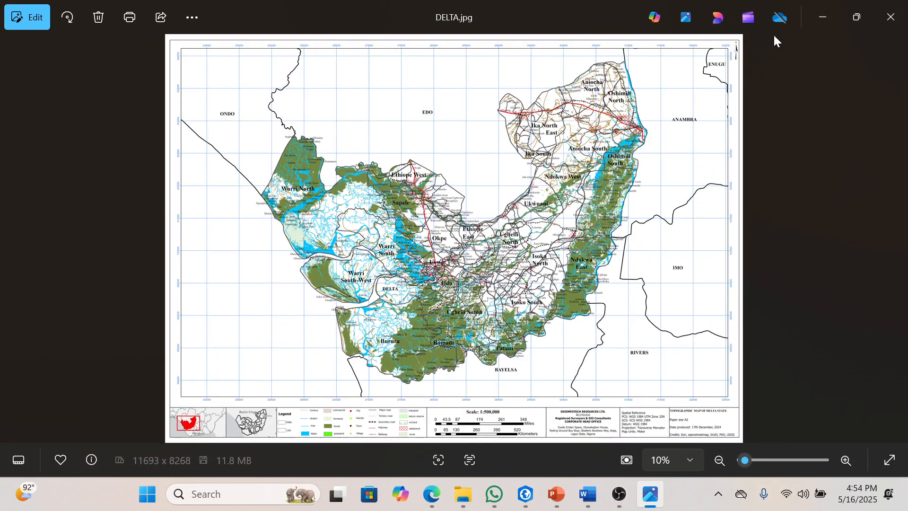
left_click(824, 27)
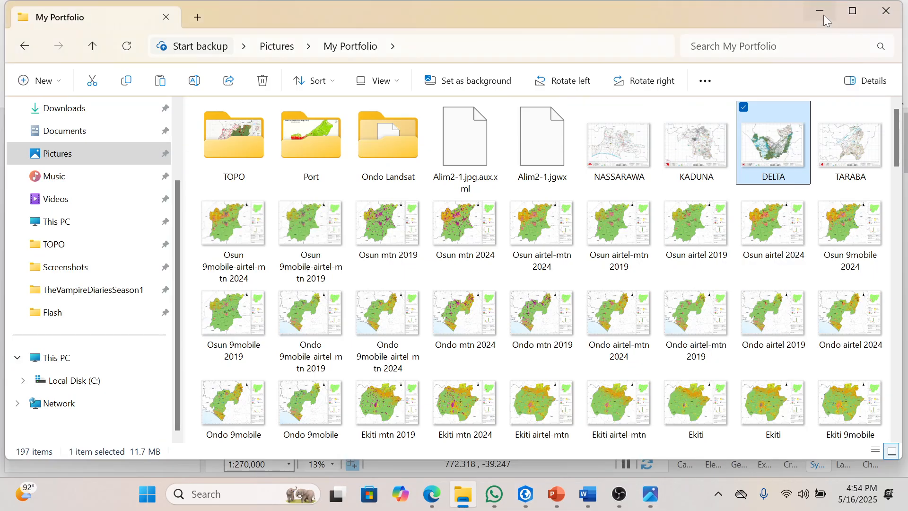
left_click(824, 15)
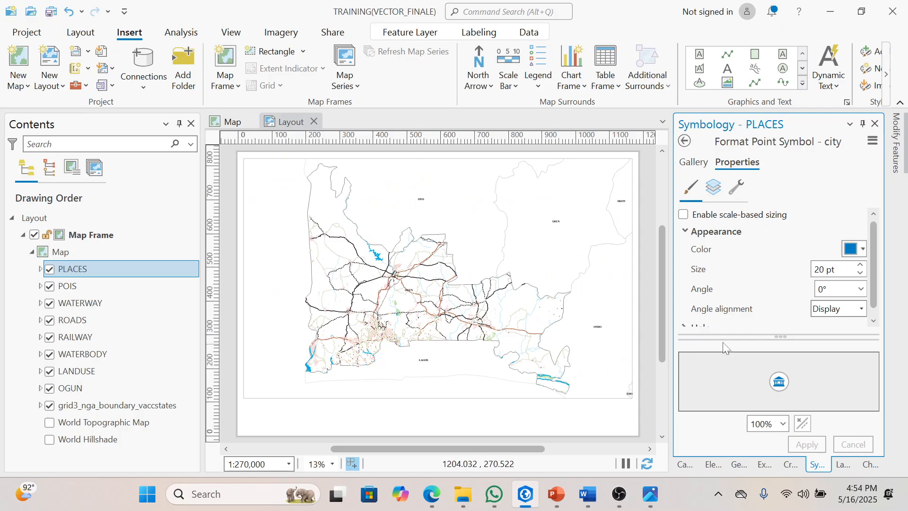
Step: Set the town symbol of the PLACES layer to a size of 20 pt and apply it
left_click(40, 269)
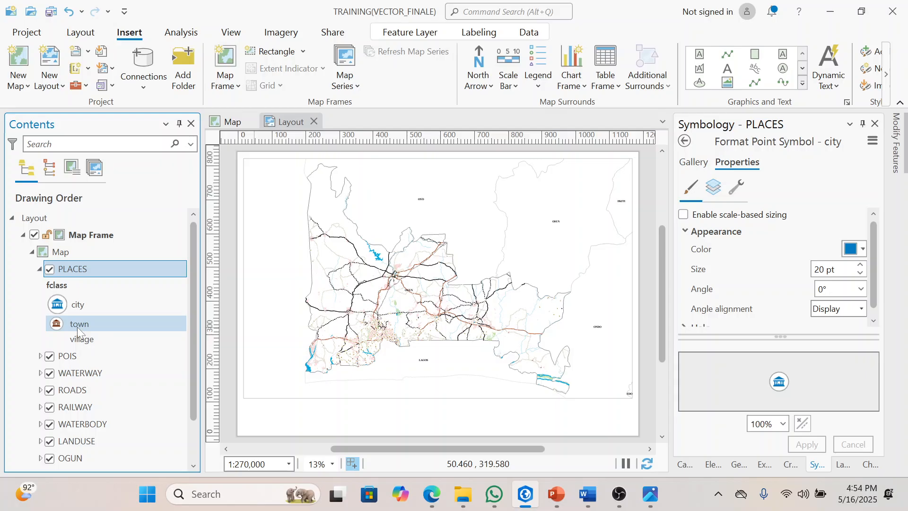
left_click(79, 324)
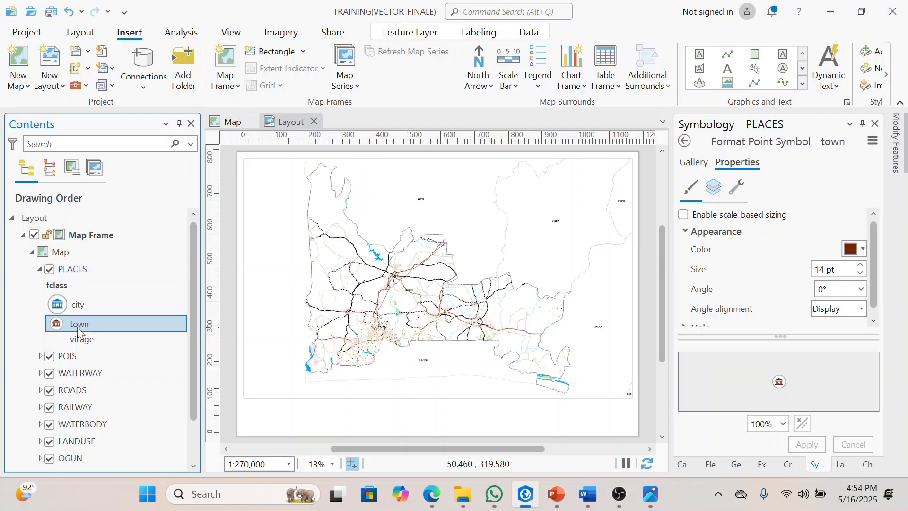
left_click(808, 271)
type("20")
key("Return")
left_click(807, 444)
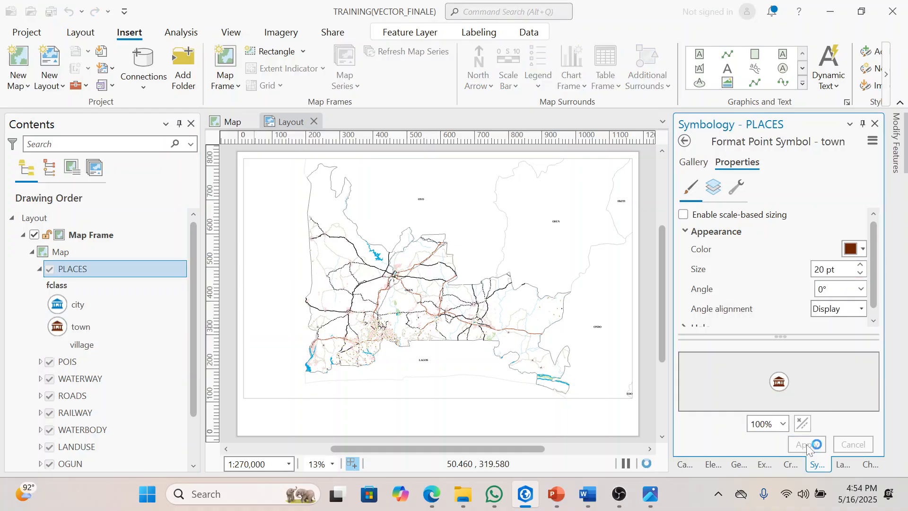
left_click(40, 269)
Step: Set the hospital symbol of the POIS layer to a size of 20 pt and apply it
left_click(75, 286)
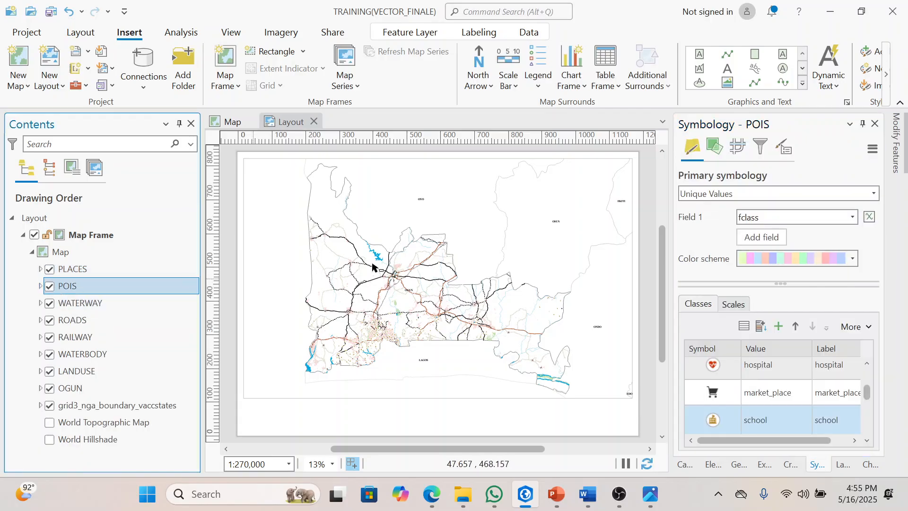
left_click(41, 286)
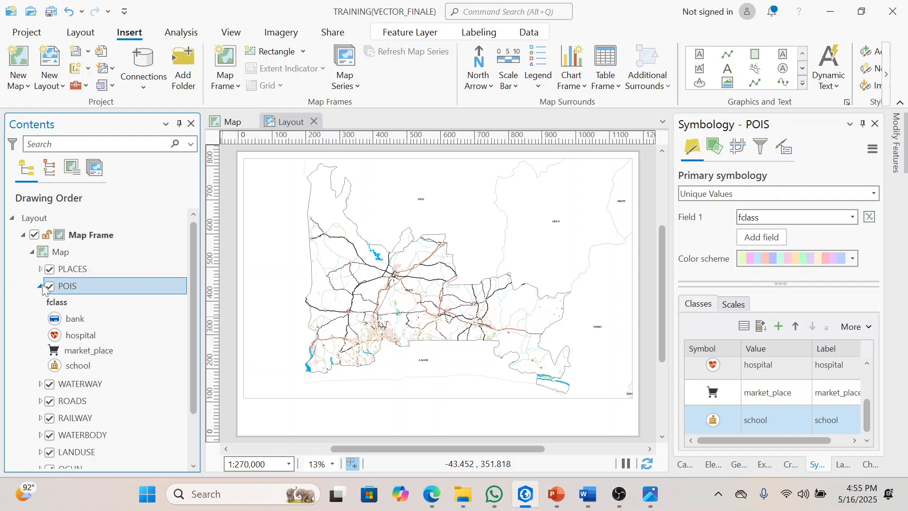
left_click(713, 365)
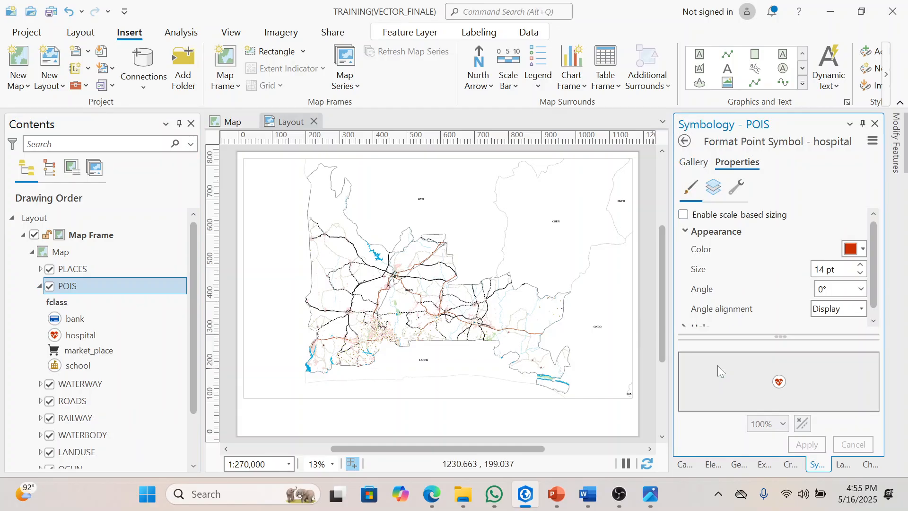
left_click(827, 270)
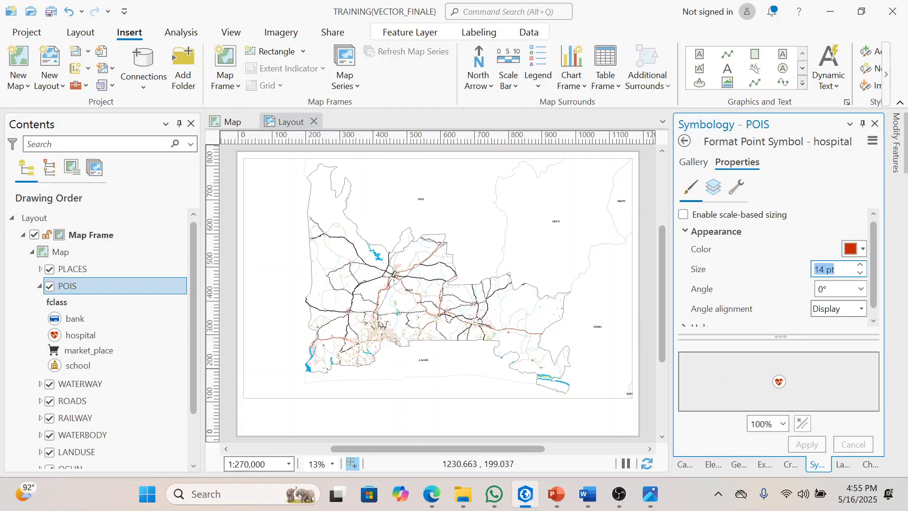
type("20")
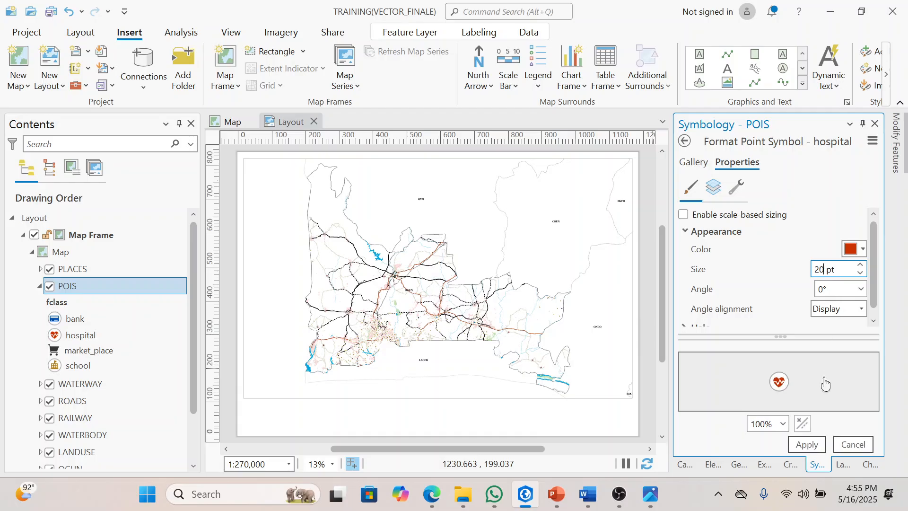
left_click(815, 445)
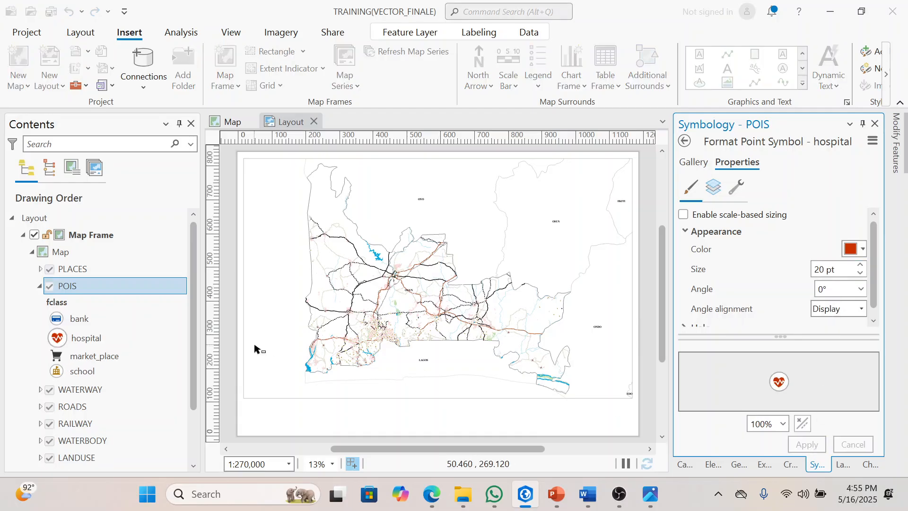
Step: Set the bank symbol of the POIS layer to a size of 20 pt and apply it
left_click(109, 318)
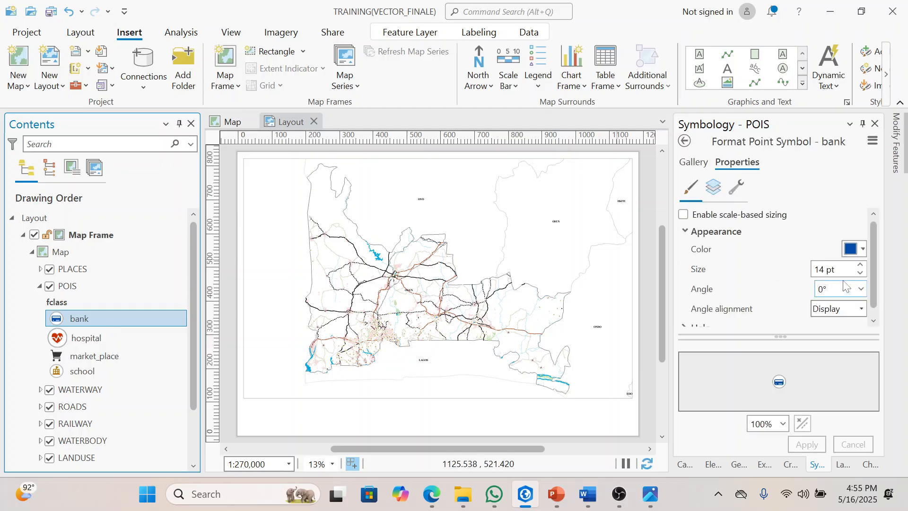
left_click(832, 269)
type("20")
left_click(816, 448)
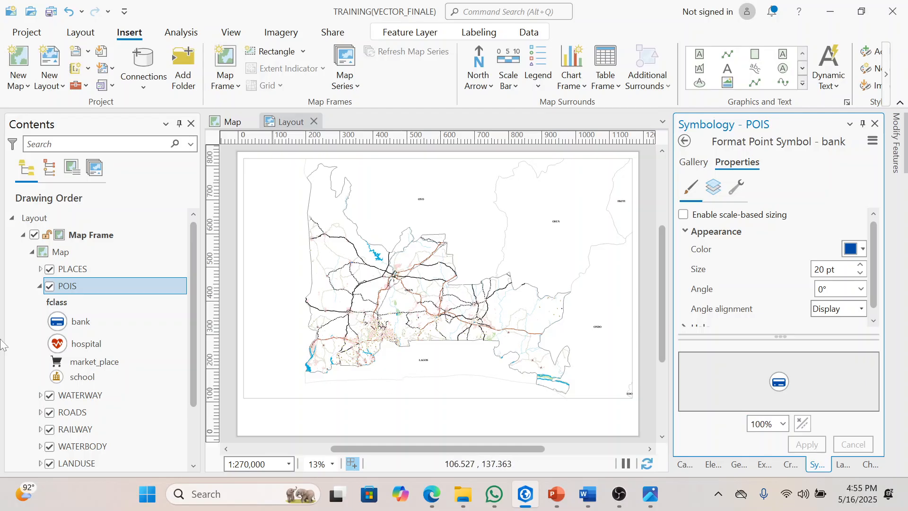
Step: Set the market_place symbol of the POIS layer to a size of 20 pt and apply it
left_click(95, 362)
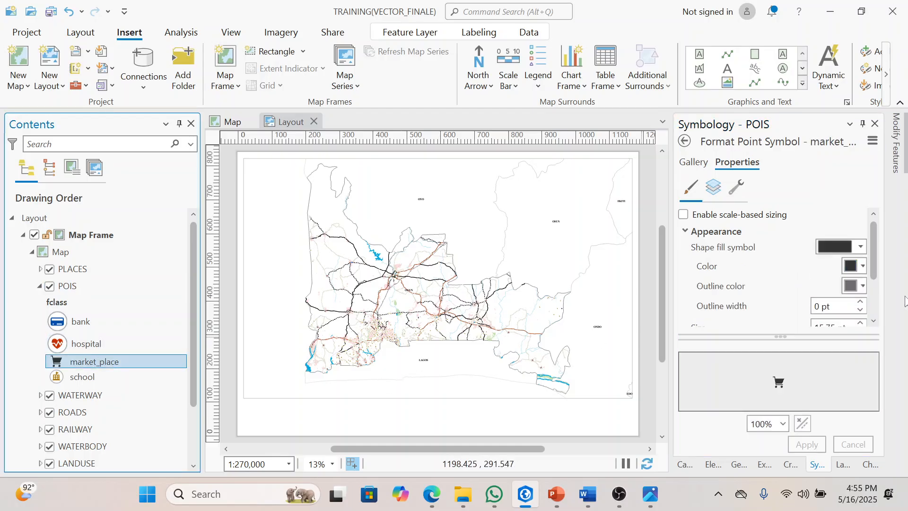
scroll(874, 323, "down", 1)
left_click(844, 293)
triple_click(845, 293)
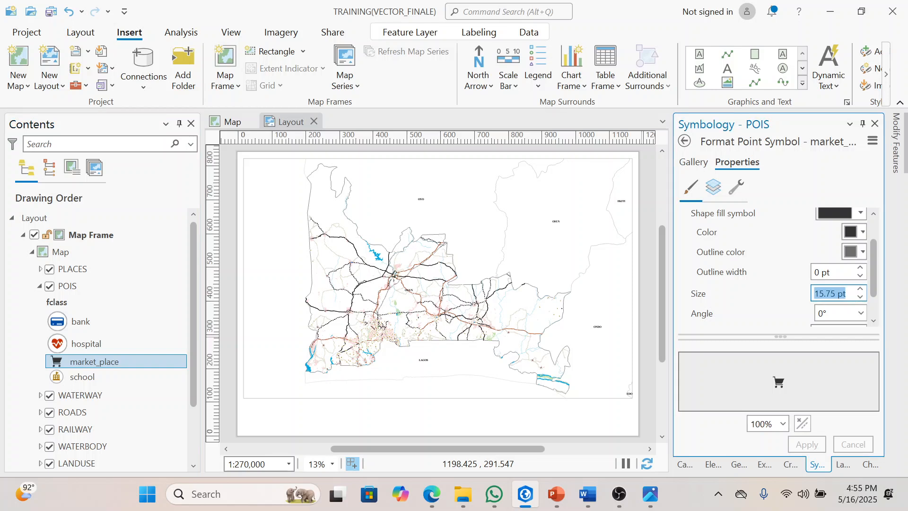
type("20")
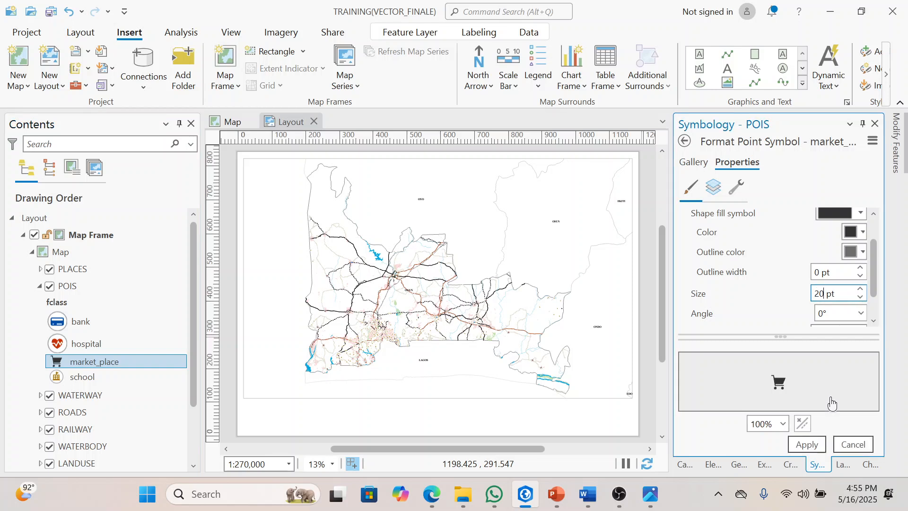
left_click(808, 445)
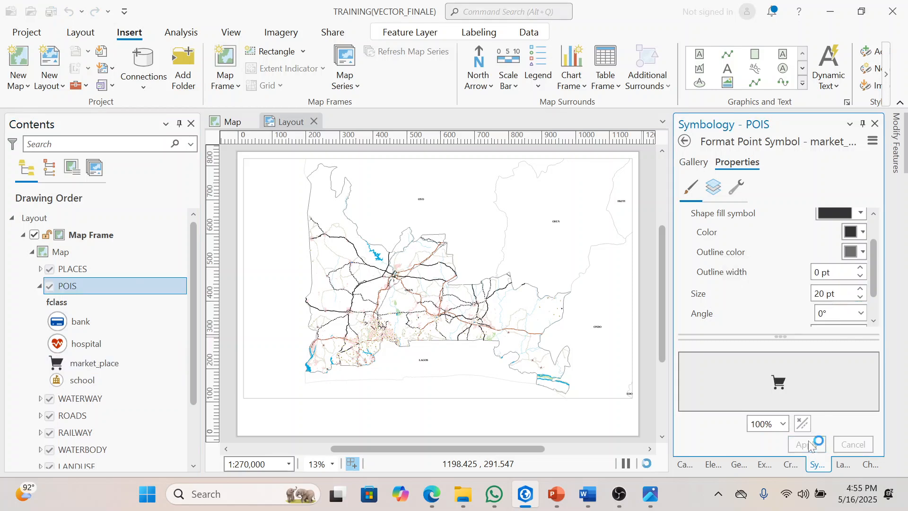
Step: Set the school symbol of the POIS layer to a size of 20 pt and apply it
left_click(91, 381)
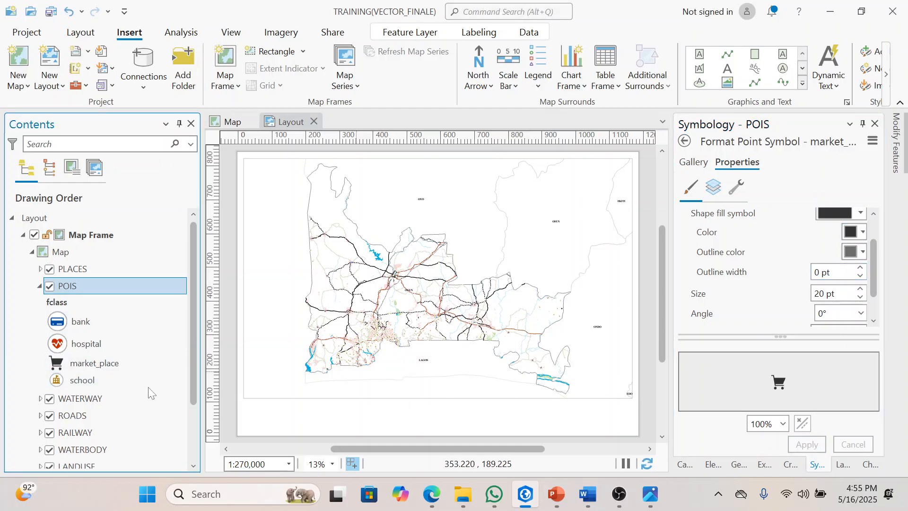
left_click(102, 384)
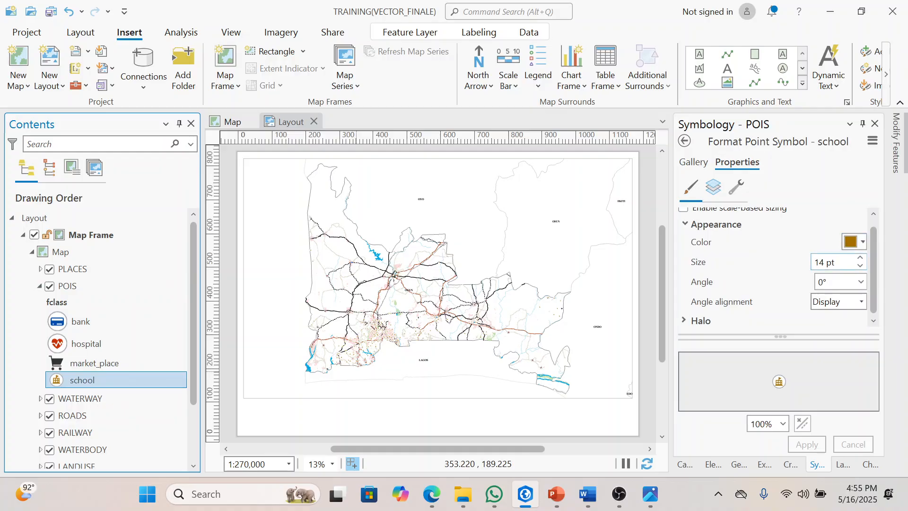
left_click(839, 262)
type("20")
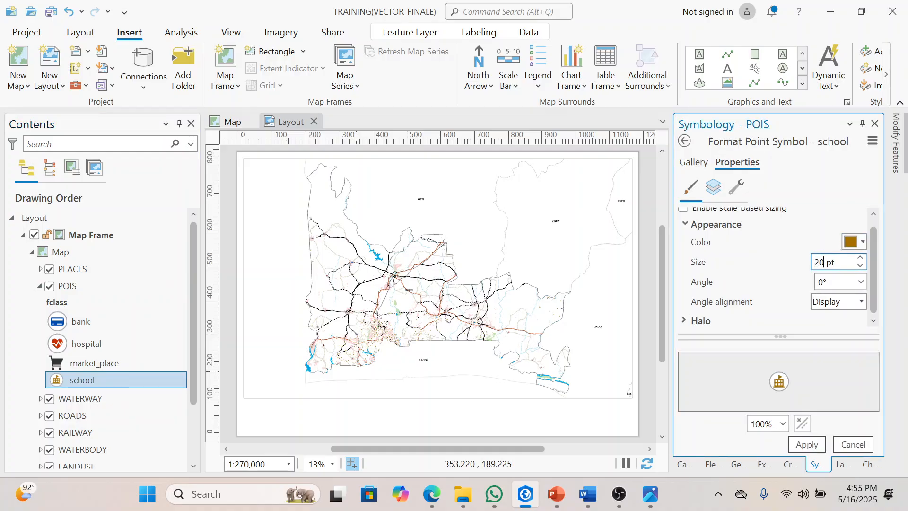
left_click(817, 442)
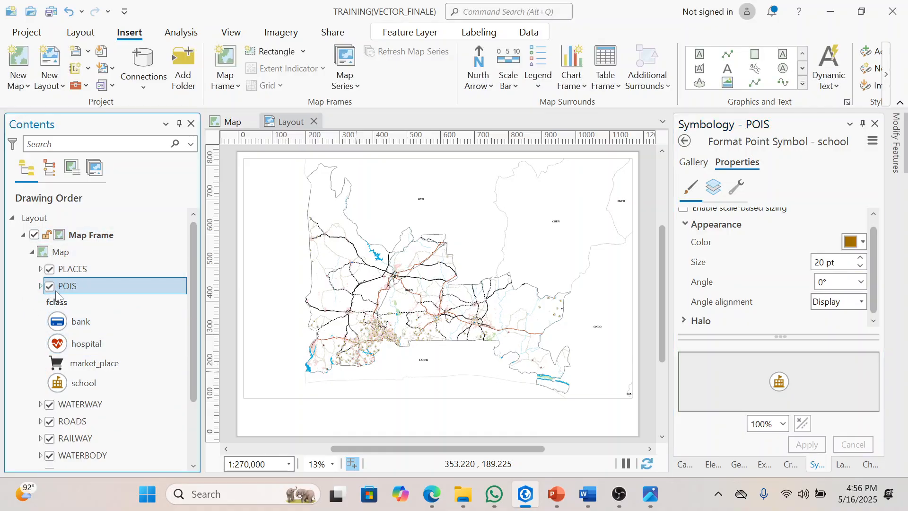
left_click(40, 286)
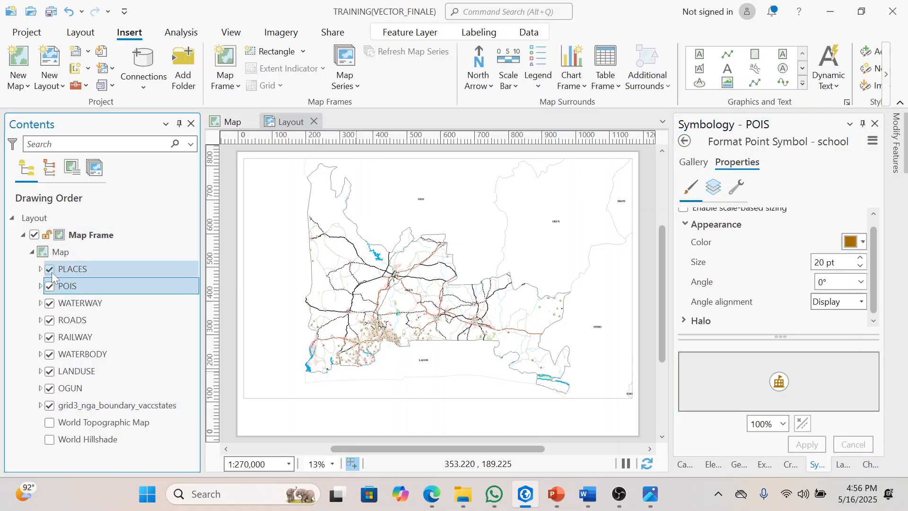
Step: Set the line width of the river symbol in the WATERWAY layer to 3 pt and apply it
left_click(96, 303)
left_click(722, 389)
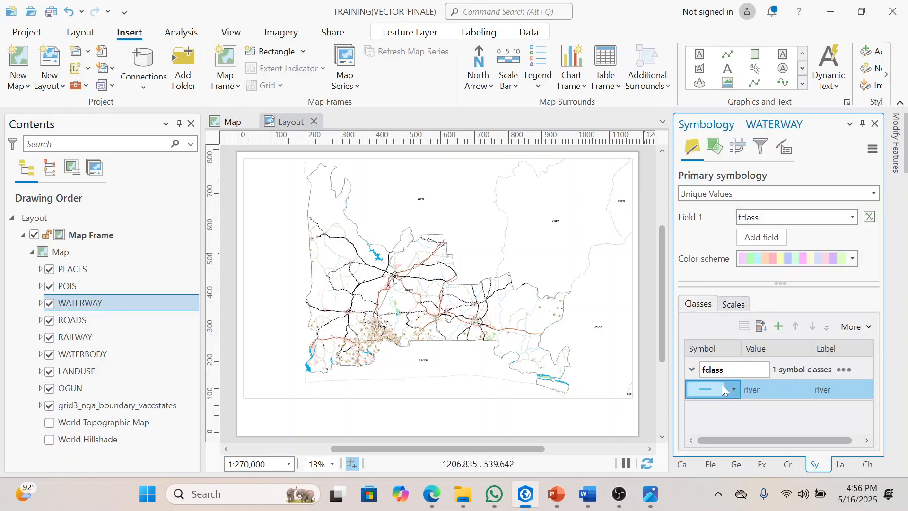
left_click(721, 389)
left_click(871, 266)
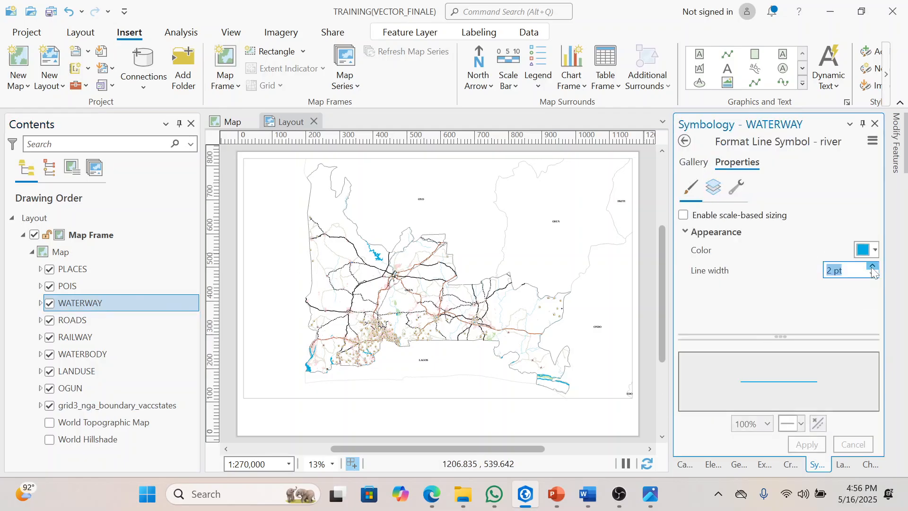
left_click(872, 268)
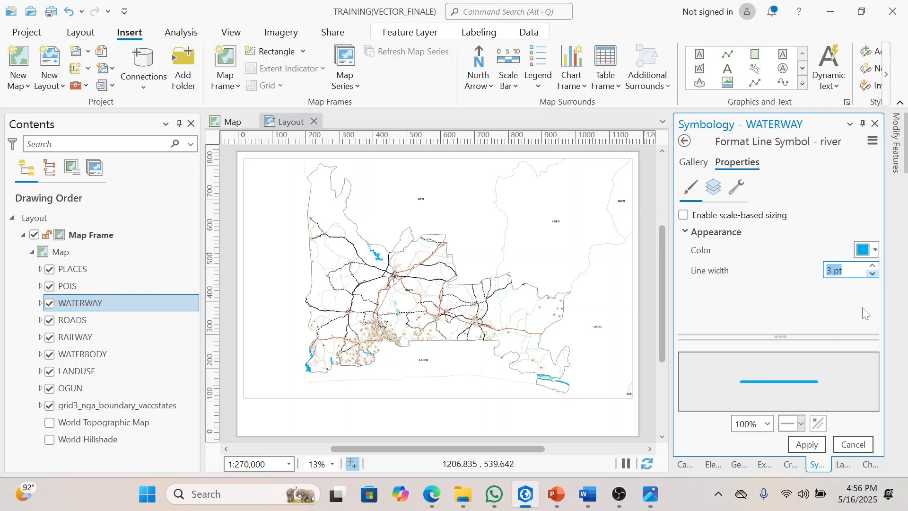
left_click(816, 447)
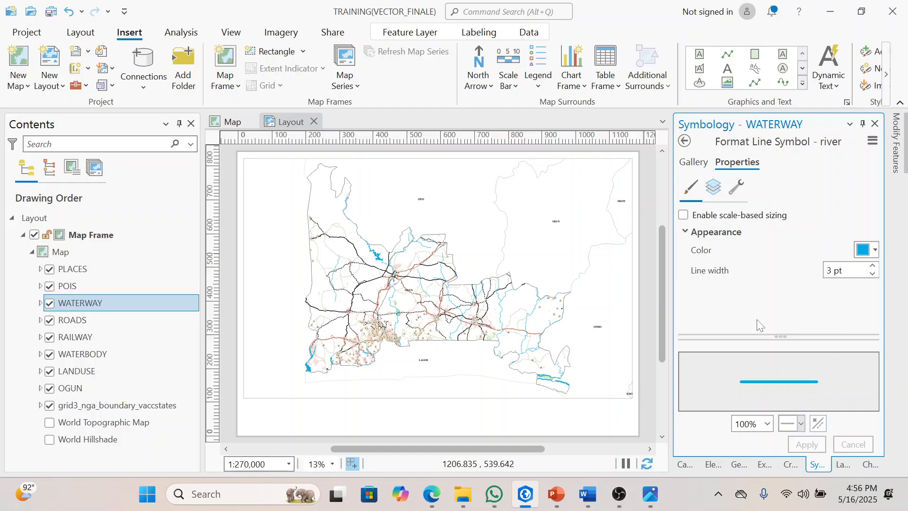
left_click(107, 323)
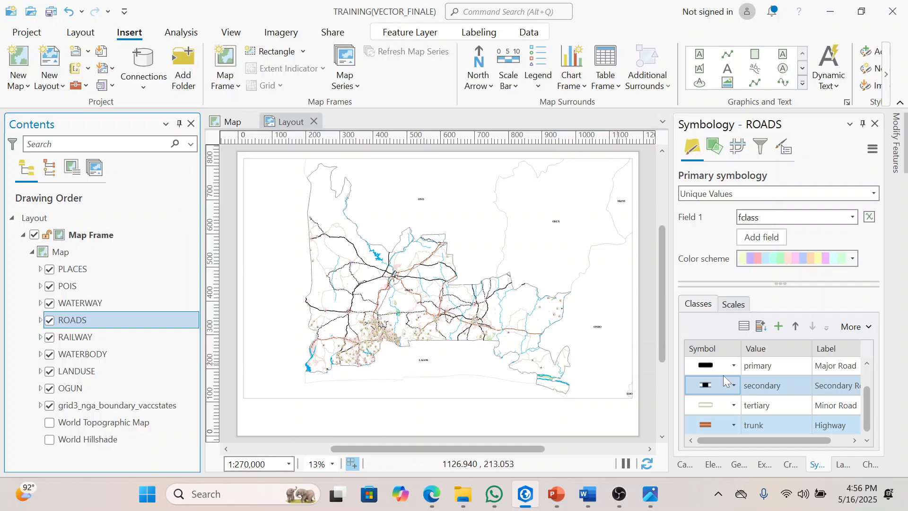
left_click(726, 371)
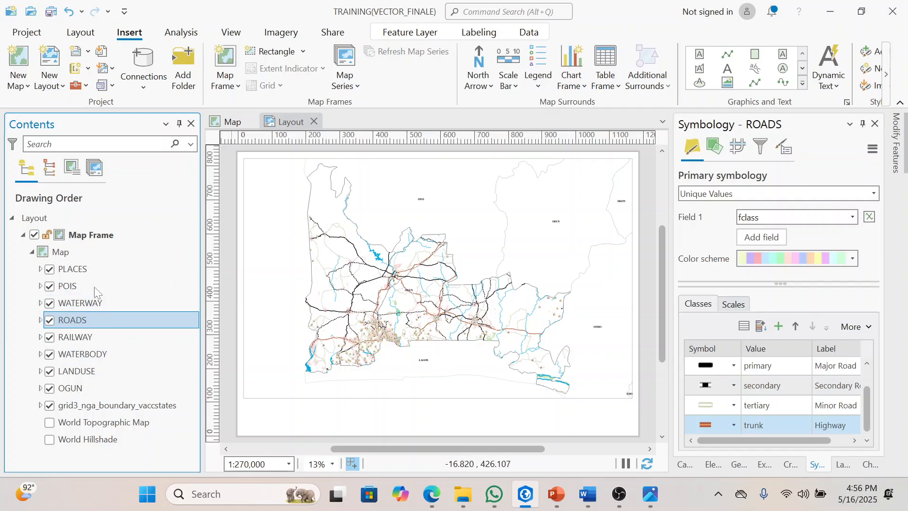
Step: Set the label font size of the grid3_nga_boundary_vaccstates layer to 36 pt
left_click(109, 403)
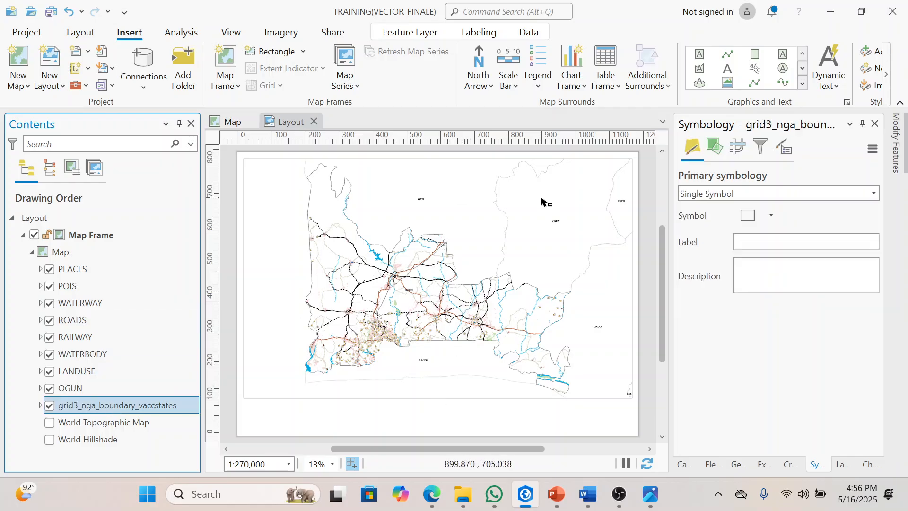
left_click(468, 35)
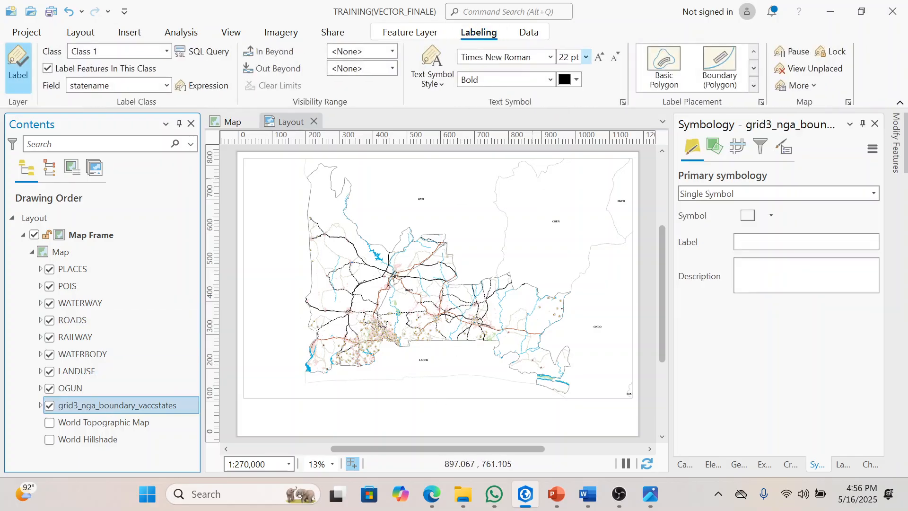
left_click(586, 56)
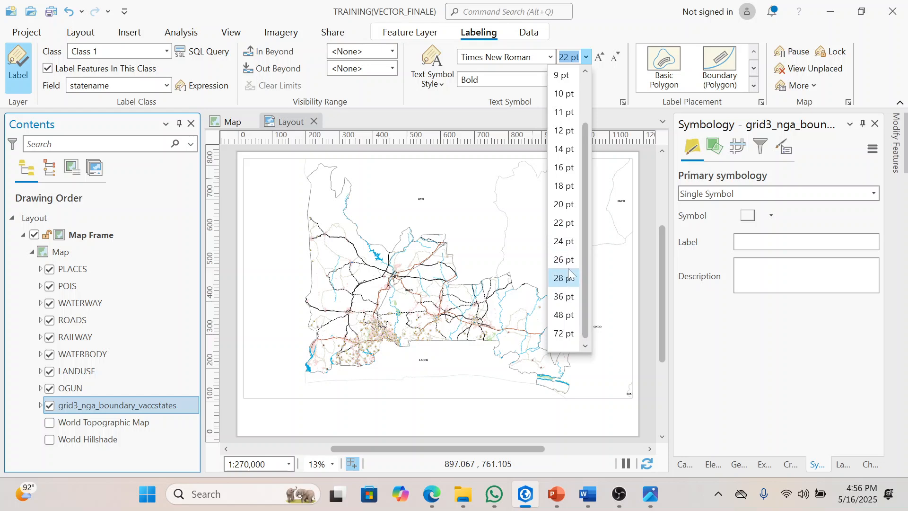
left_click(567, 296)
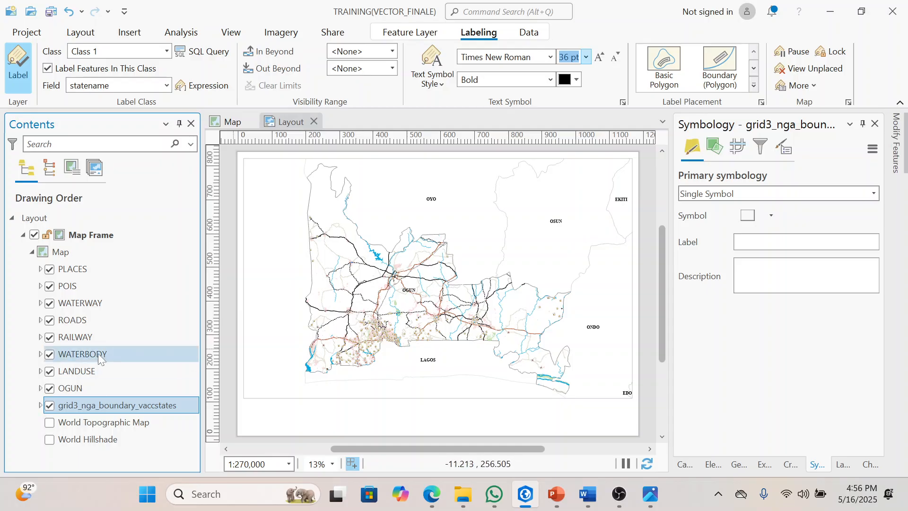
Step: Set the outline width of the OGUN layer's polygon symbol to 6 pt and apply it
right_click(108, 384)
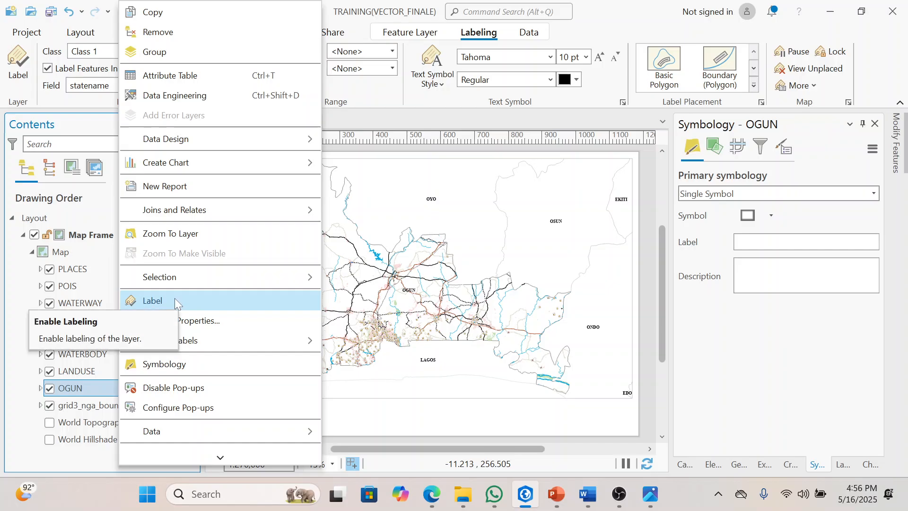
left_click(27, 349)
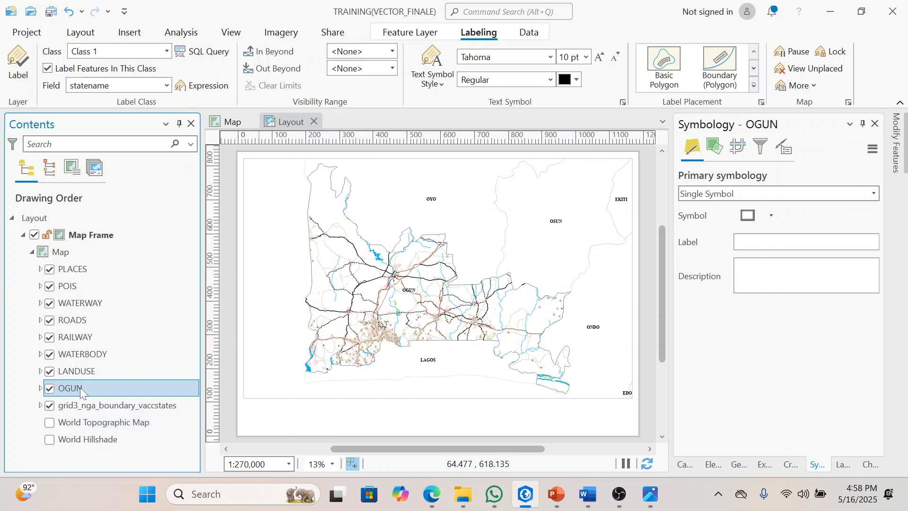
left_click(749, 215)
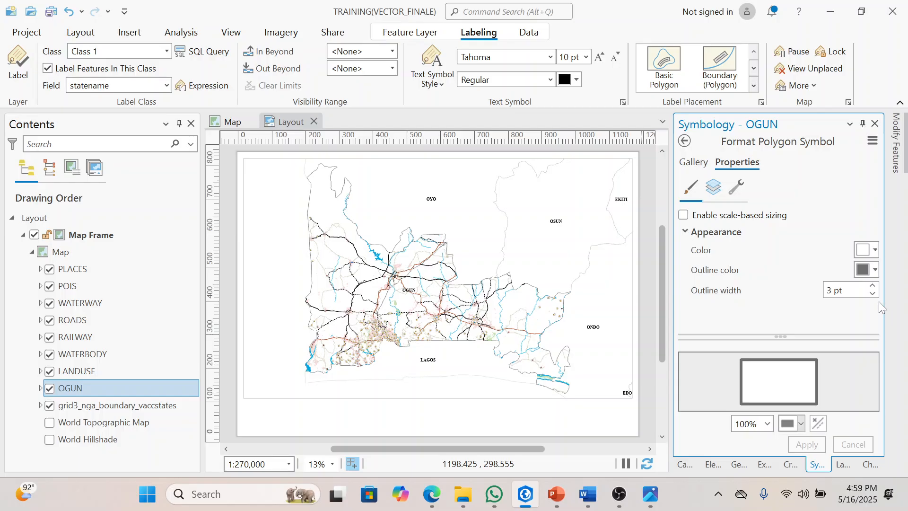
left_click(871, 287)
left_click(873, 286)
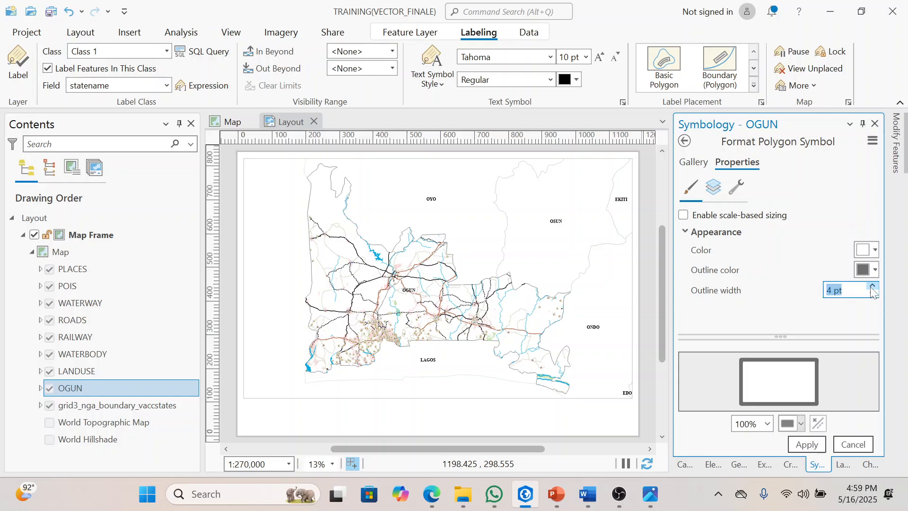
left_click(800, 444)
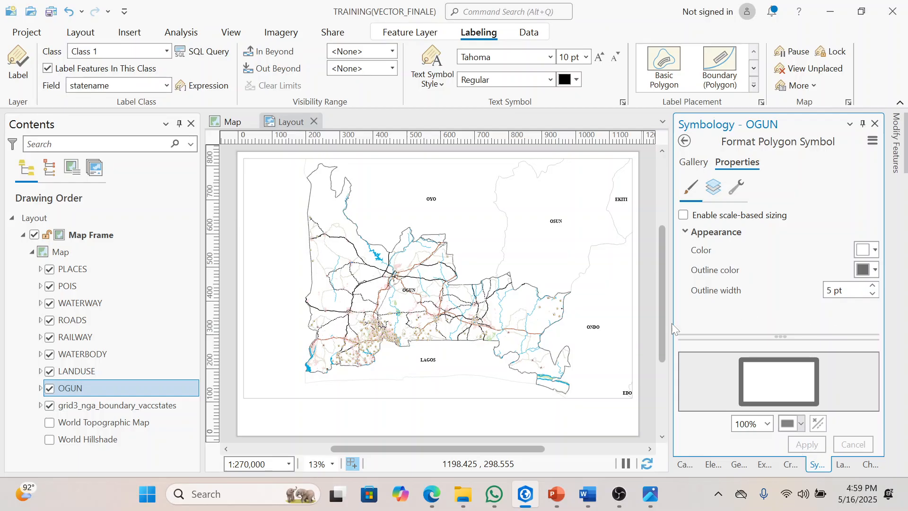
left_click(874, 286)
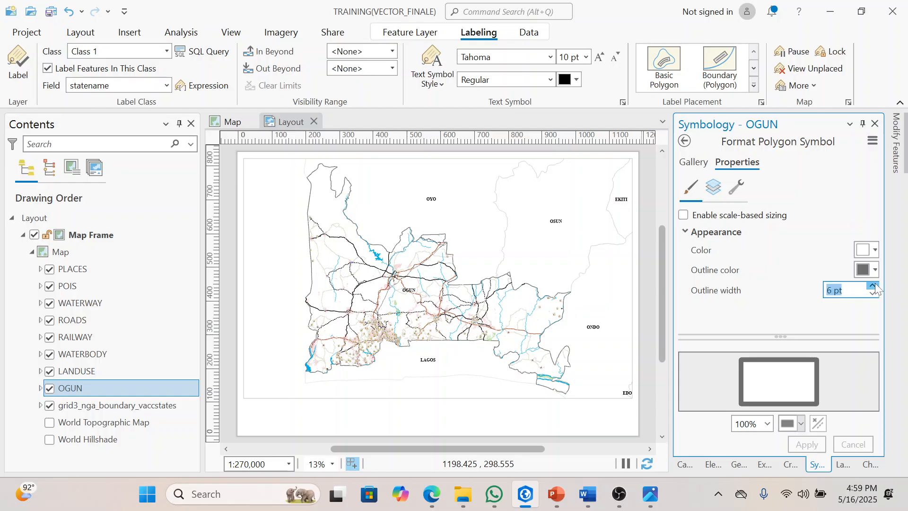
left_click(812, 446)
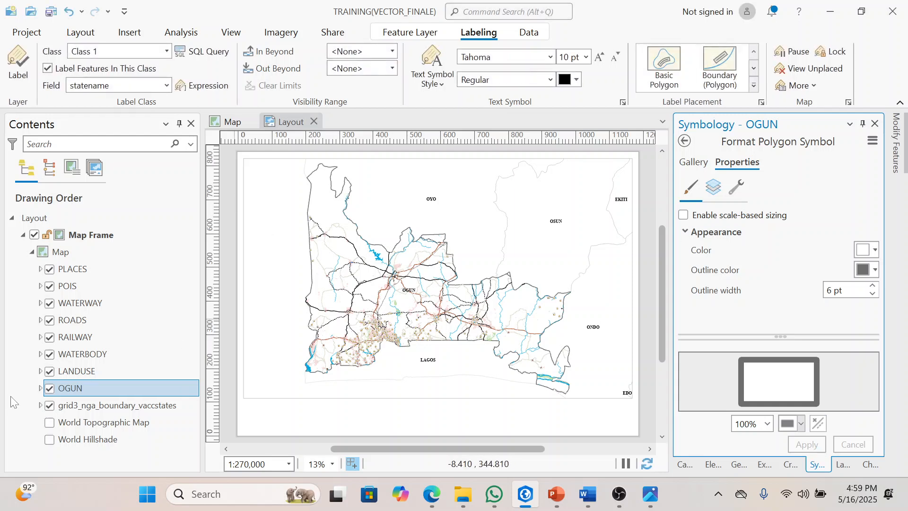
Step: Set the outline width of the grid3_nga_boundary_vaccstates polygon symbol to 1 pt and apply it
left_click(89, 409)
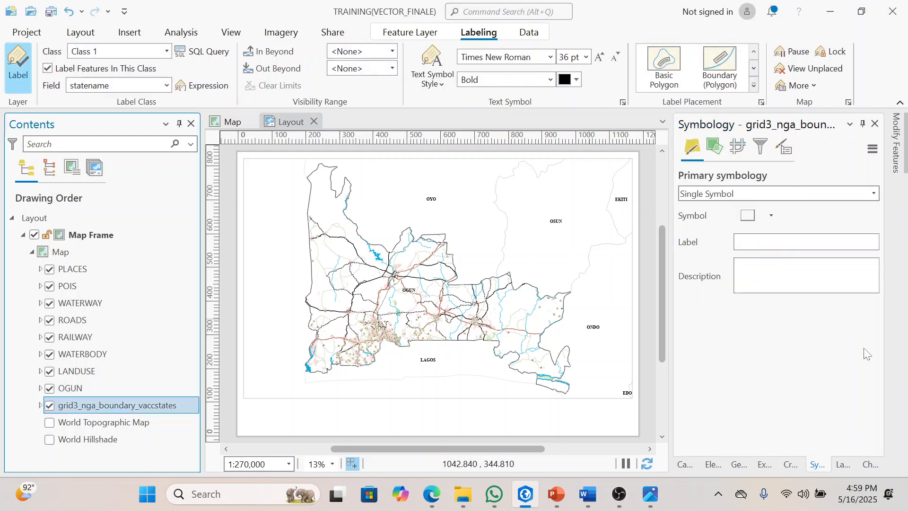
left_click(748, 216)
left_click(872, 286)
left_click(805, 444)
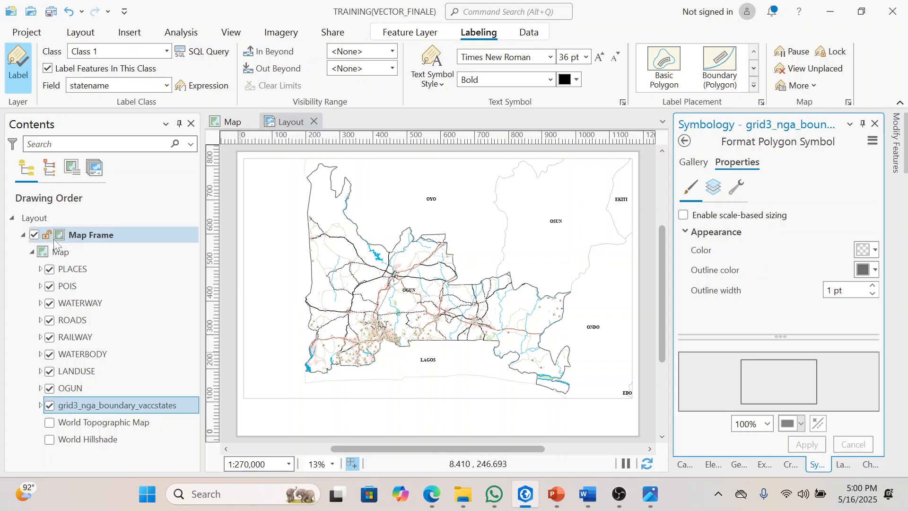
Step: Turn on labels for the PLACES layer and set their font to Times New Roman
left_click(93, 266)
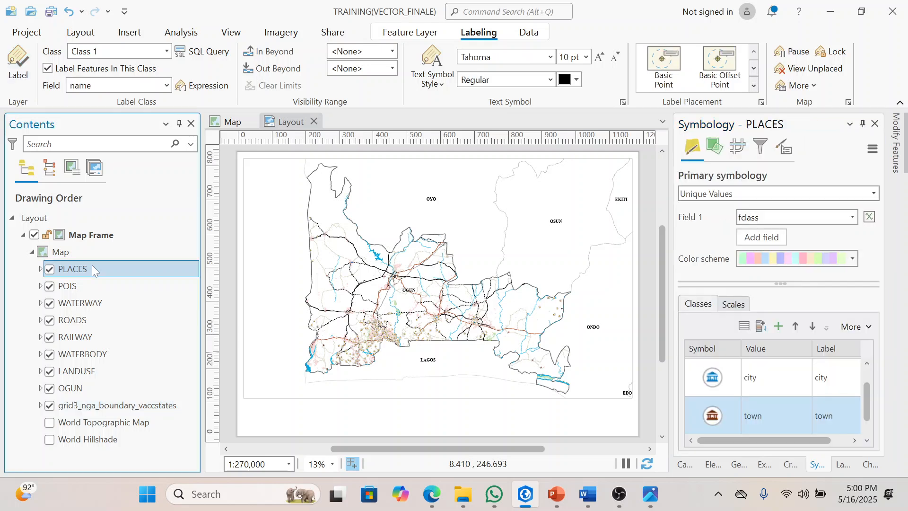
right_click(93, 265)
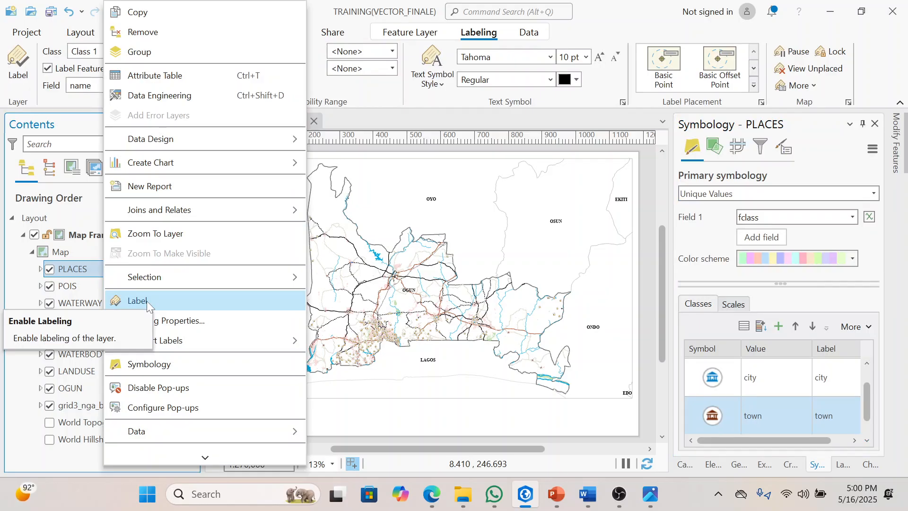
left_click(147, 300)
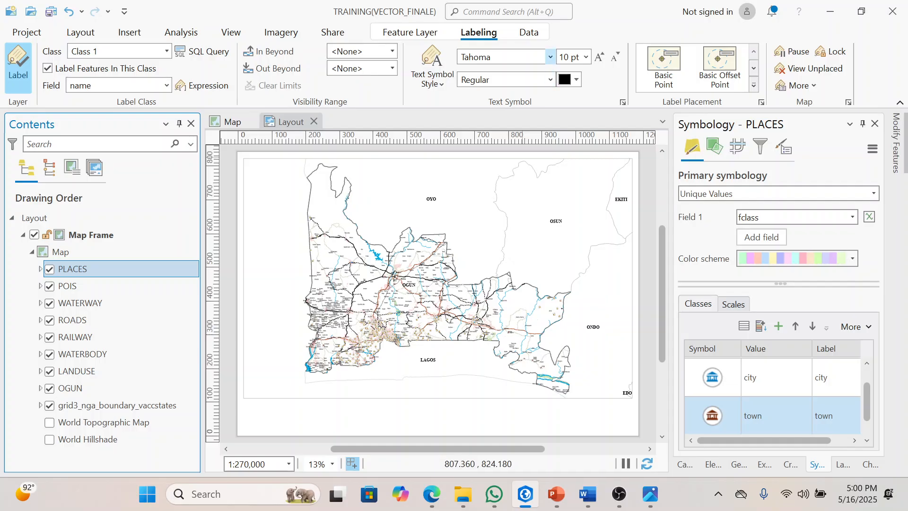
left_click(548, 59)
type("Times New R")
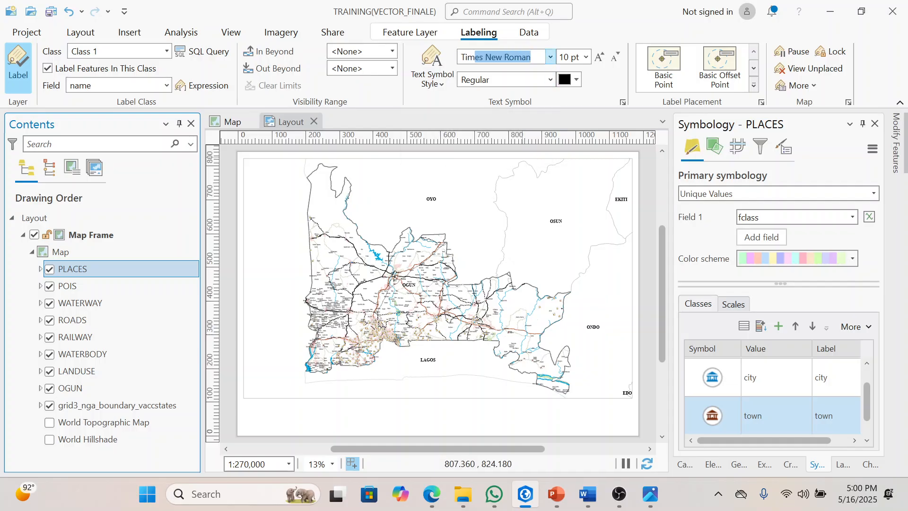
key("Return")
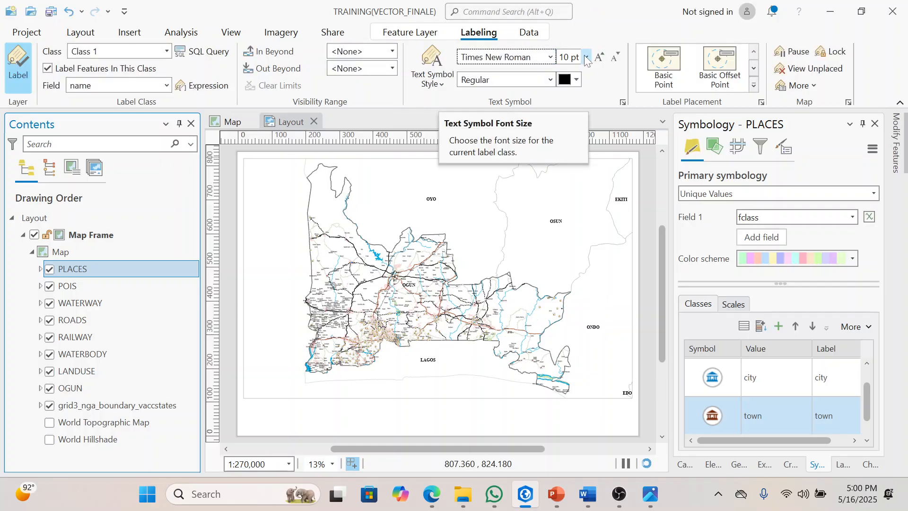
Step: Set the font style of the PLACES labels to Italic
left_click(585, 59)
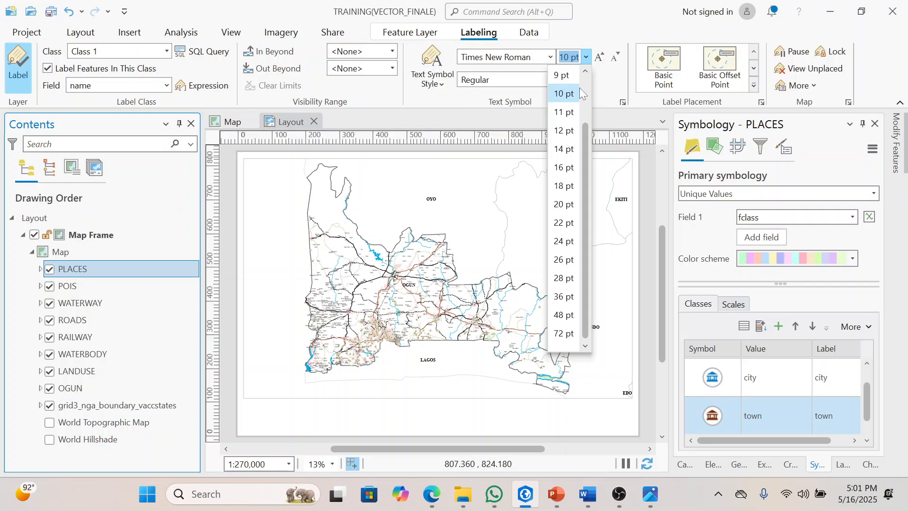
left_click(604, 93)
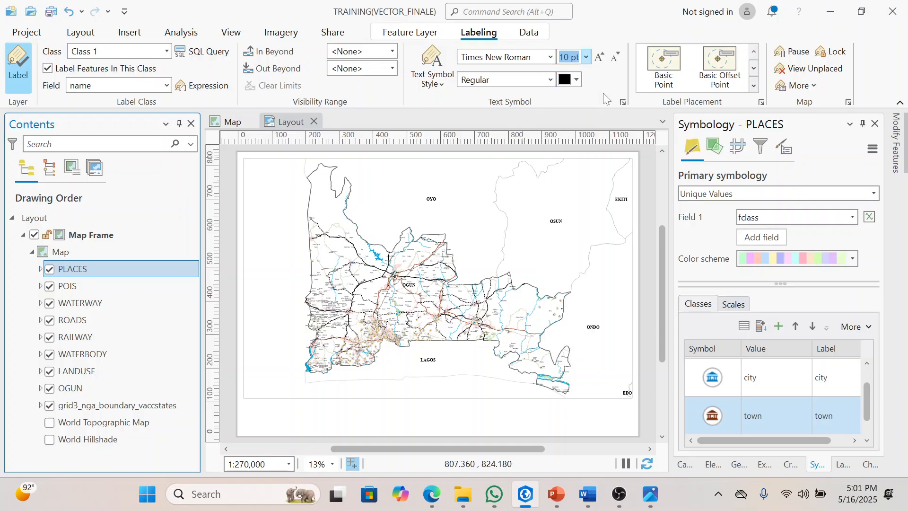
left_click(548, 80)
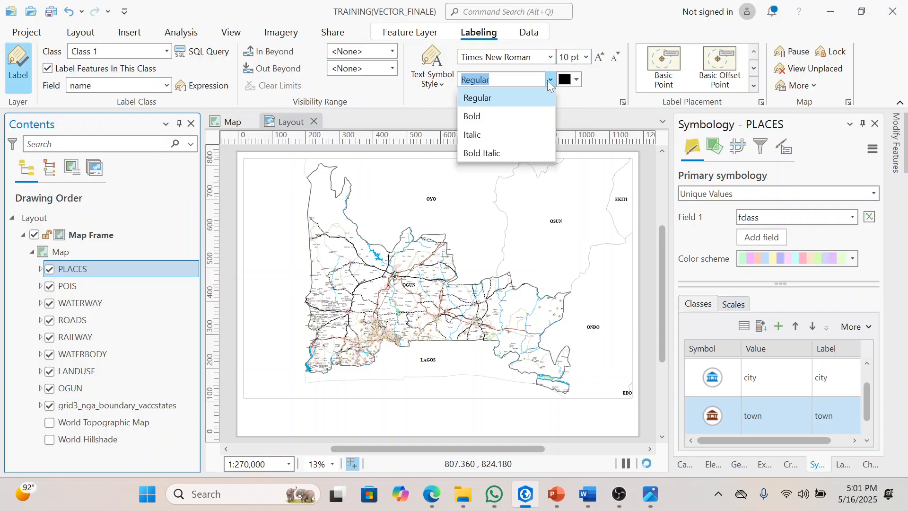
left_click(548, 81)
left_click(548, 81)
left_click(498, 137)
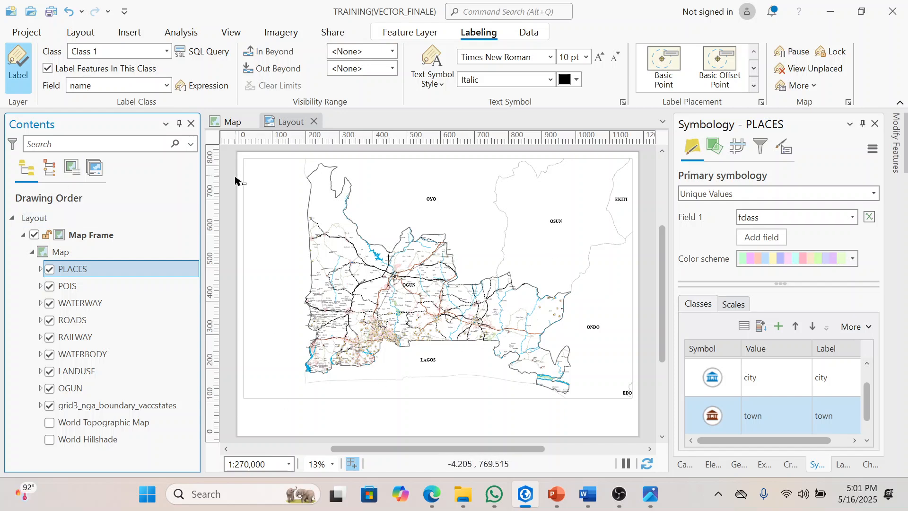
Step: Draw a rectangle graphic of about 1189 by 841 mm over the whole layout page as an outer border
left_click(400, 189)
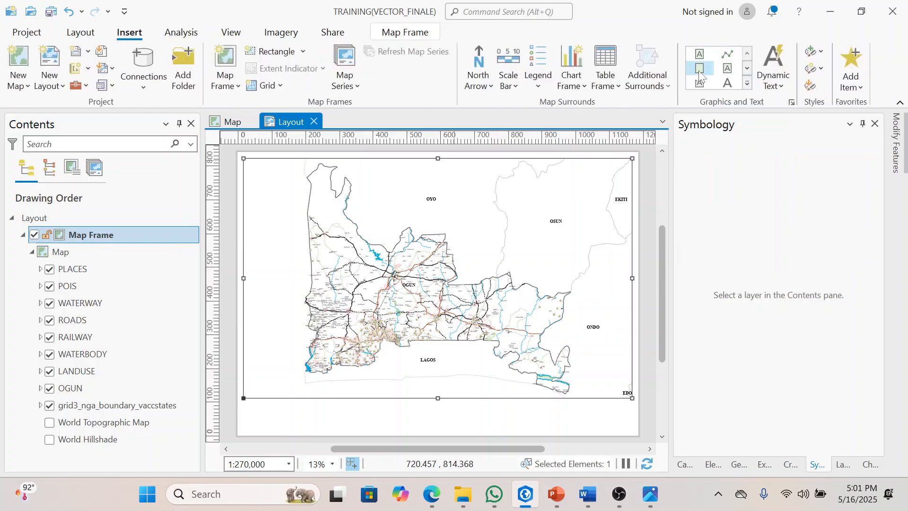
left_click(699, 70)
left_click_drag(240, 154, 639, 435)
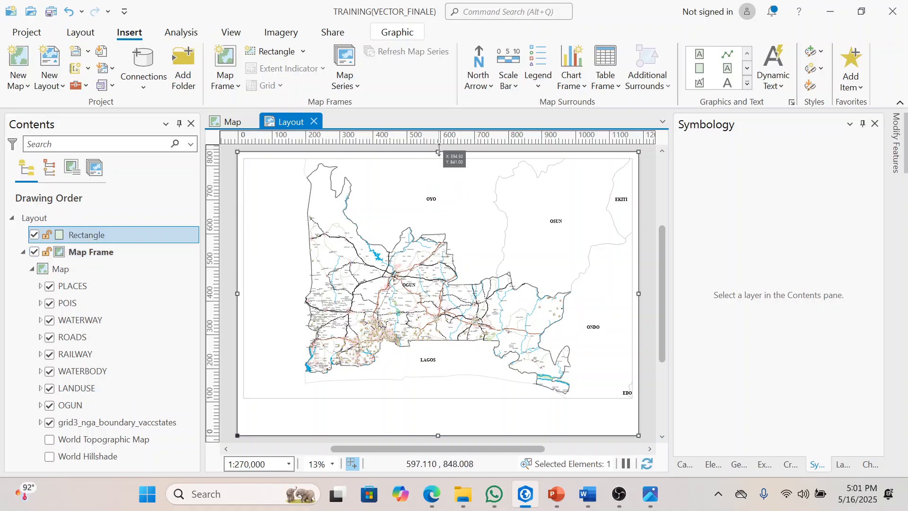
Step: Pull the upper edge of the border rectangle slightly inside the page, to a height of about 838 mm
scroll(438, 151, "up", 3)
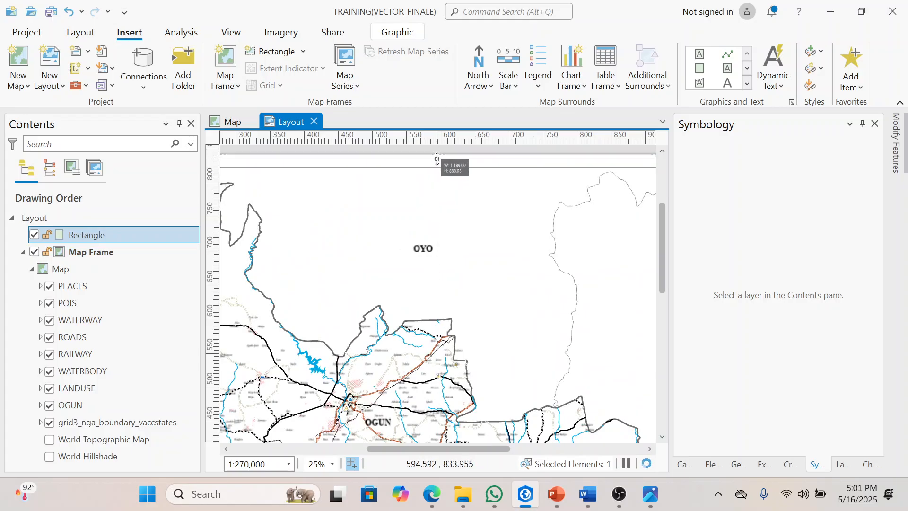
scroll(438, 156, "up", 5)
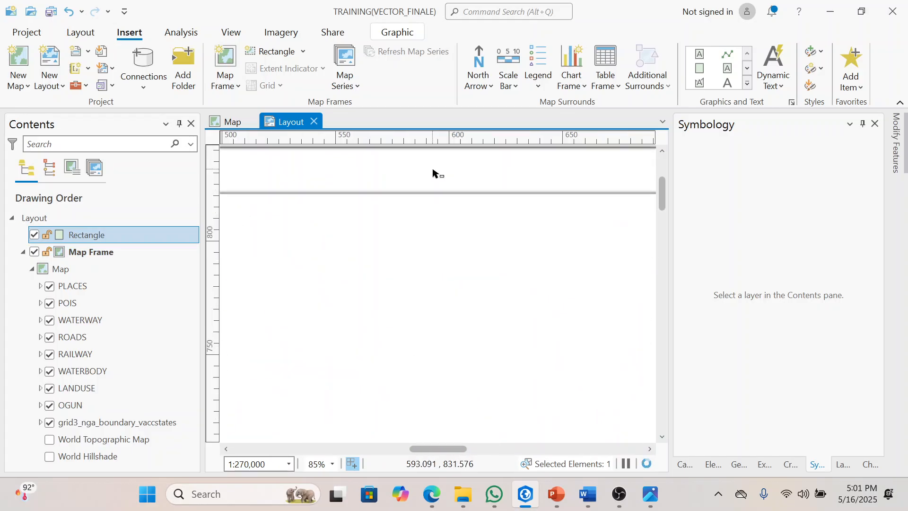
scroll(429, 155, "down", 5)
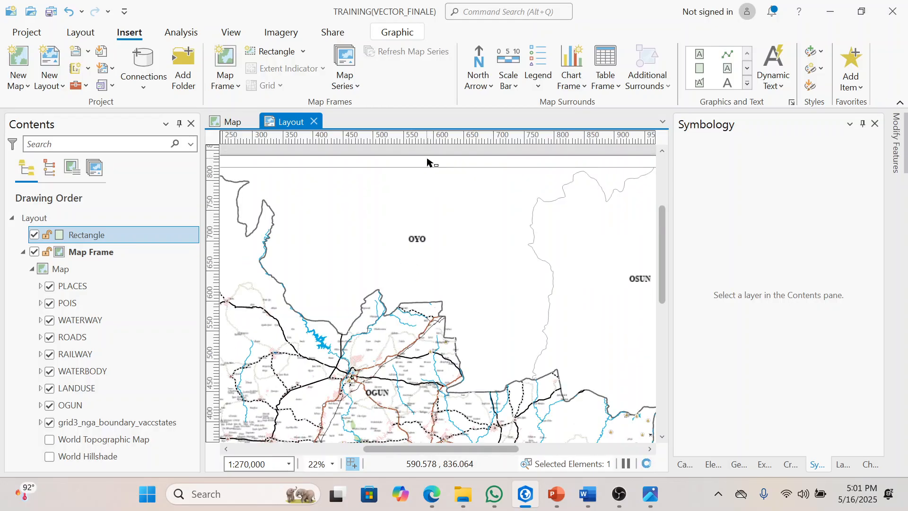
left_click_drag(428, 157, 435, 161)
scroll(425, 155, "up", 2)
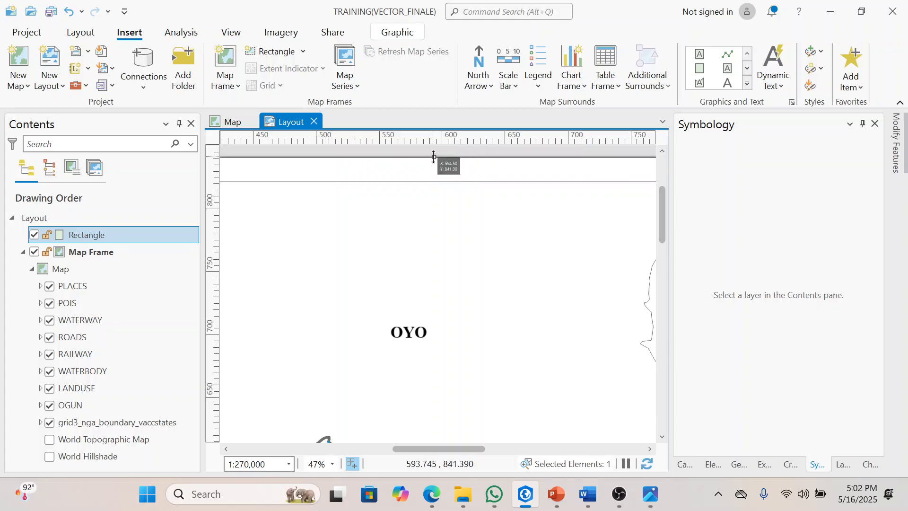
scroll(434, 157, "up", 2)
left_click_drag(434, 157, 433, 164)
scroll(429, 180, "down", 6)
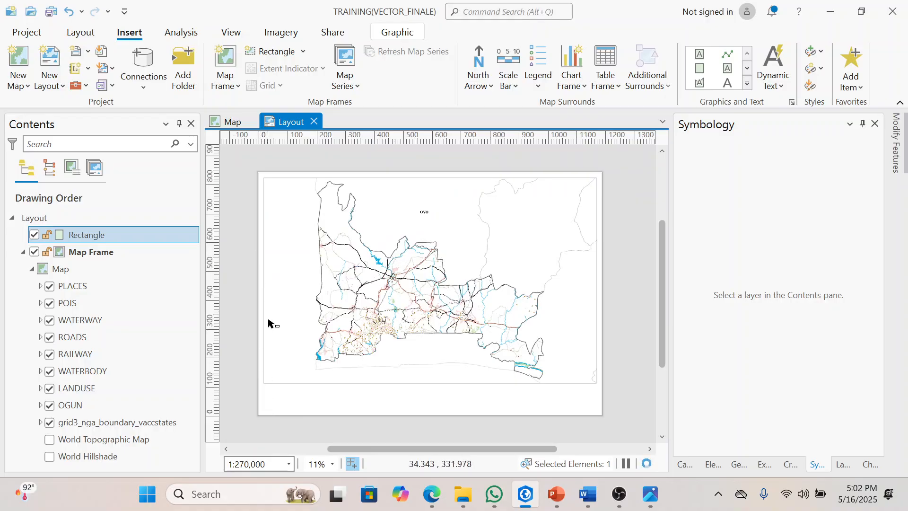
Step: Pull the left edge of the border rectangle a few millimetres inside the page edge
scroll(270, 320, "up", 2)
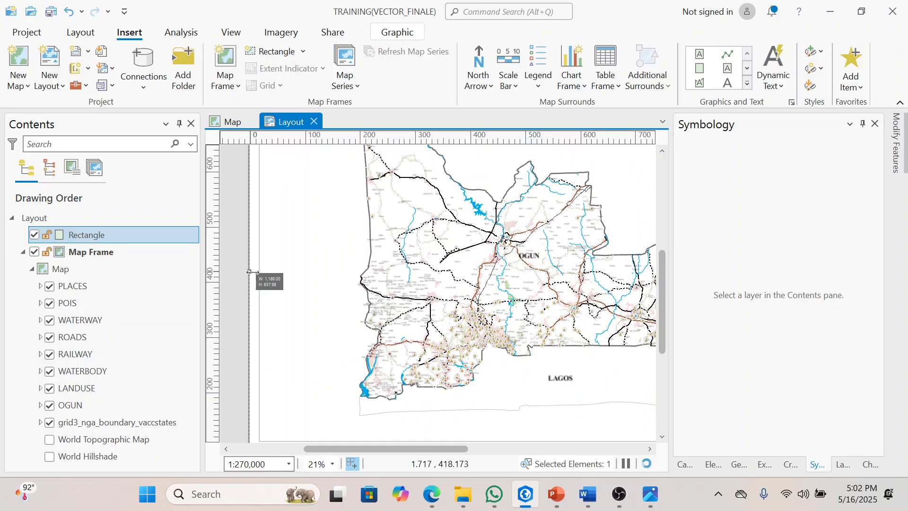
scroll(251, 274, "up", 3)
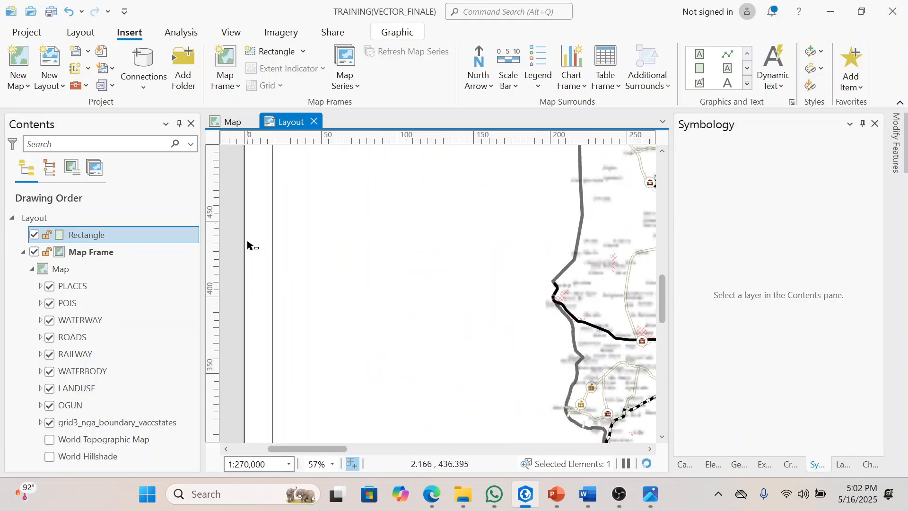
left_click(239, 268)
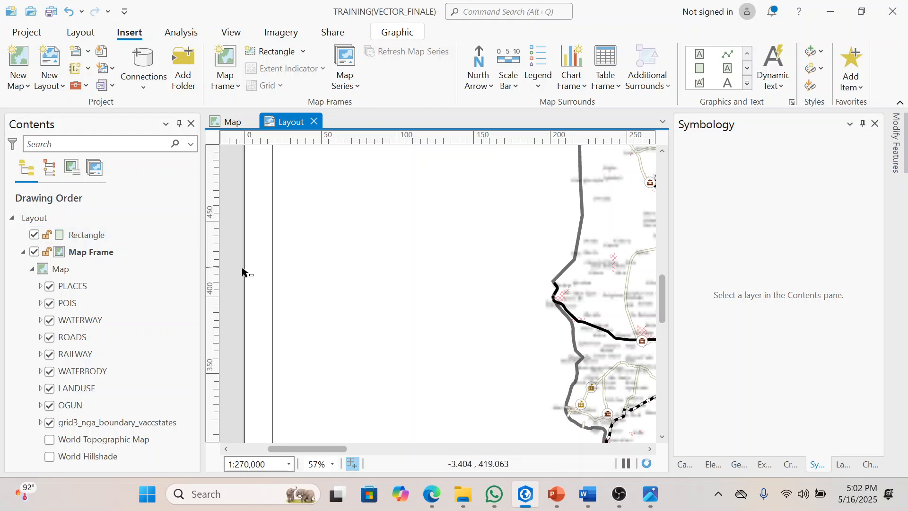
left_click(245, 270)
left_click_drag(244, 269, 252, 269)
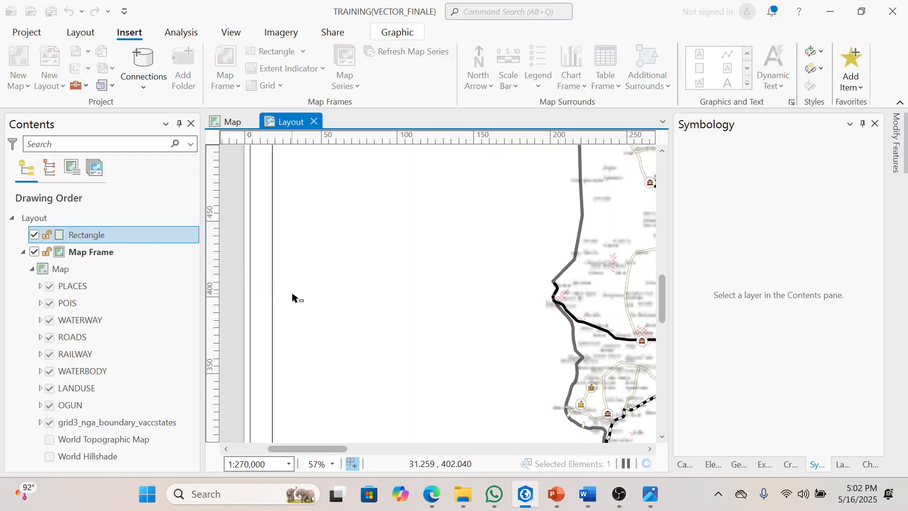
scroll(295, 299, "down", 5)
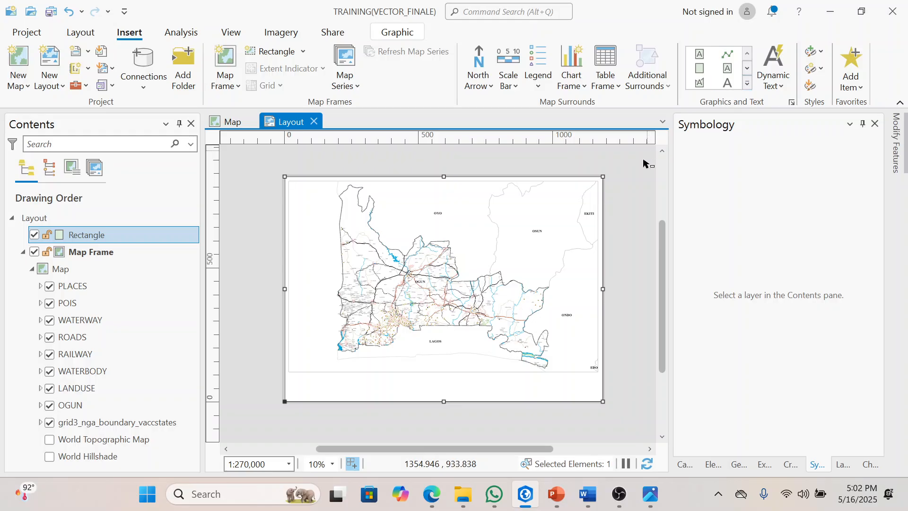
Step: Pull the right edge of the border rectangle about 2 mm inside the page edge
scroll(610, 286, "up", 1)
scroll(612, 286, "up", 5)
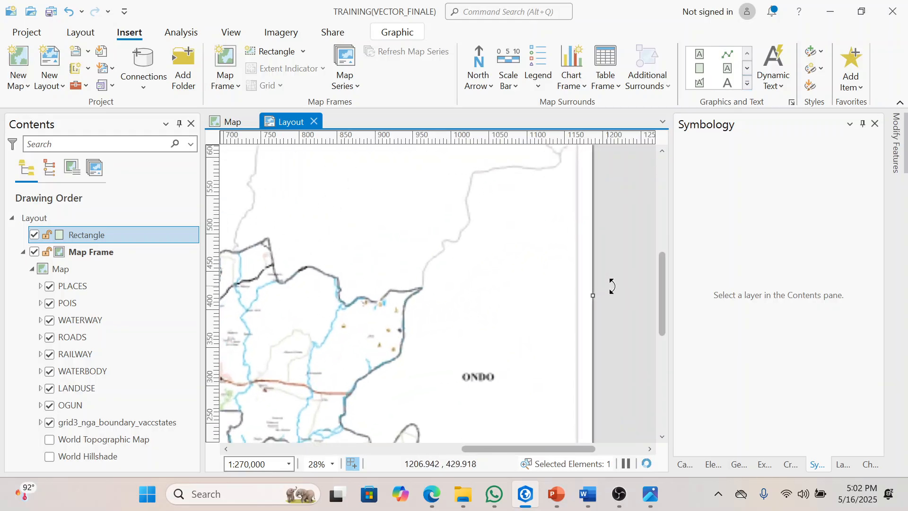
left_click_drag(578, 306, 575, 303)
scroll(575, 304, "up", 4)
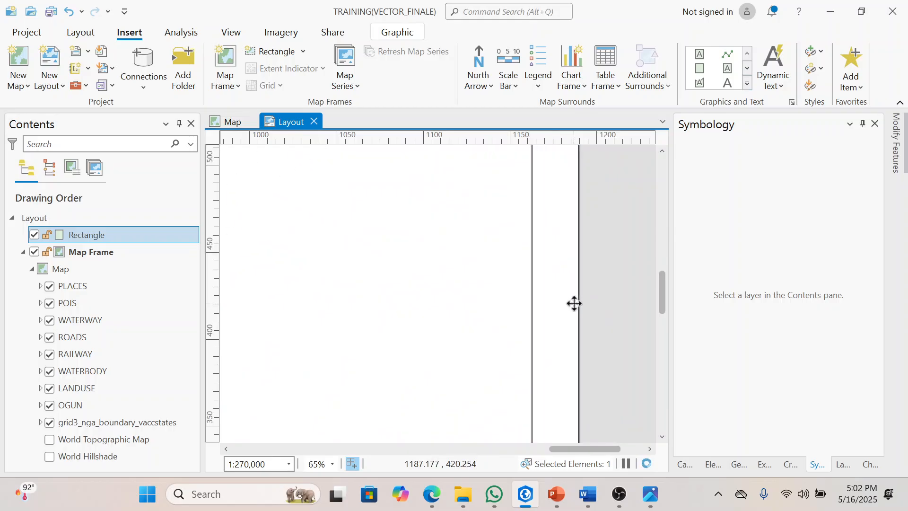
left_click(565, 298)
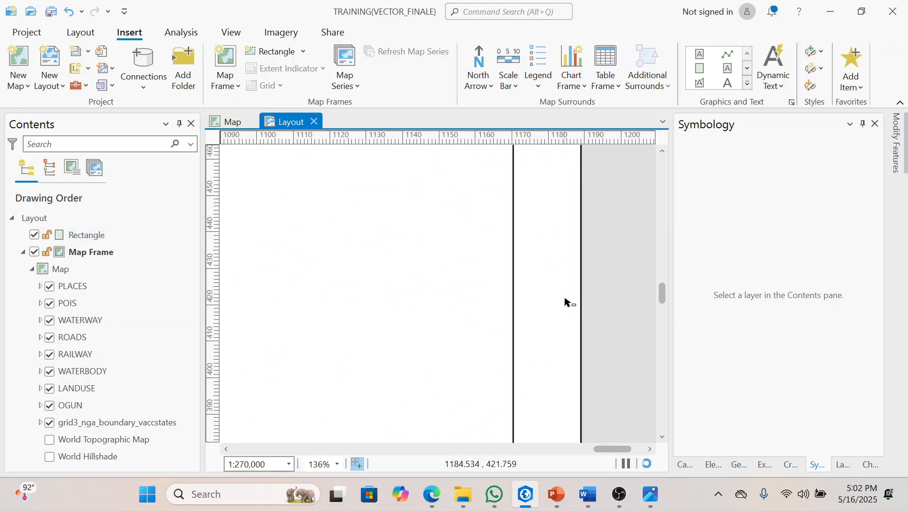
left_click_drag(579, 306, 574, 306)
scroll(594, 300, "down", 8)
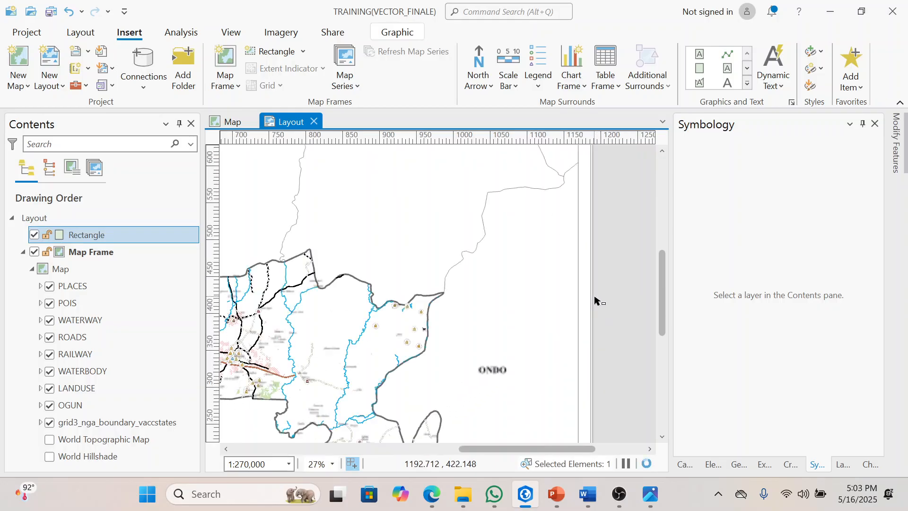
scroll(595, 299, "down", 1)
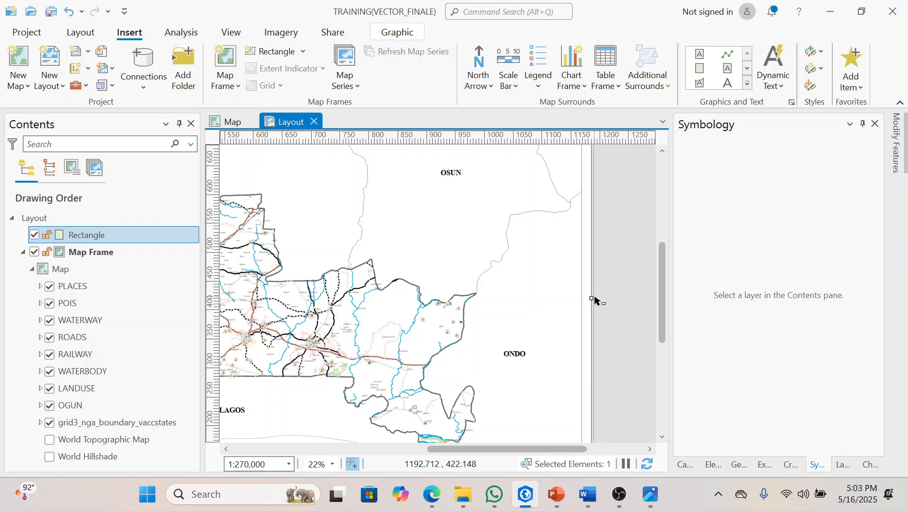
scroll(595, 300, "up", 10)
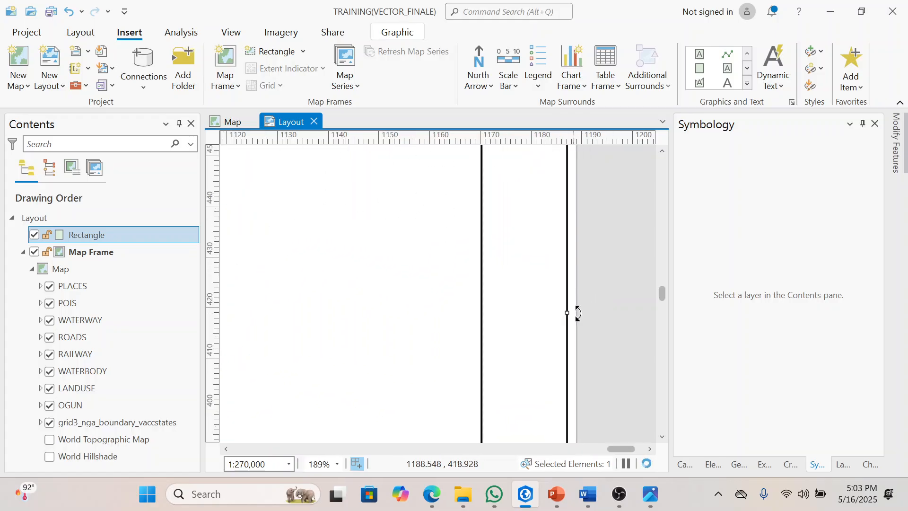
scroll(559, 323, "down", 4)
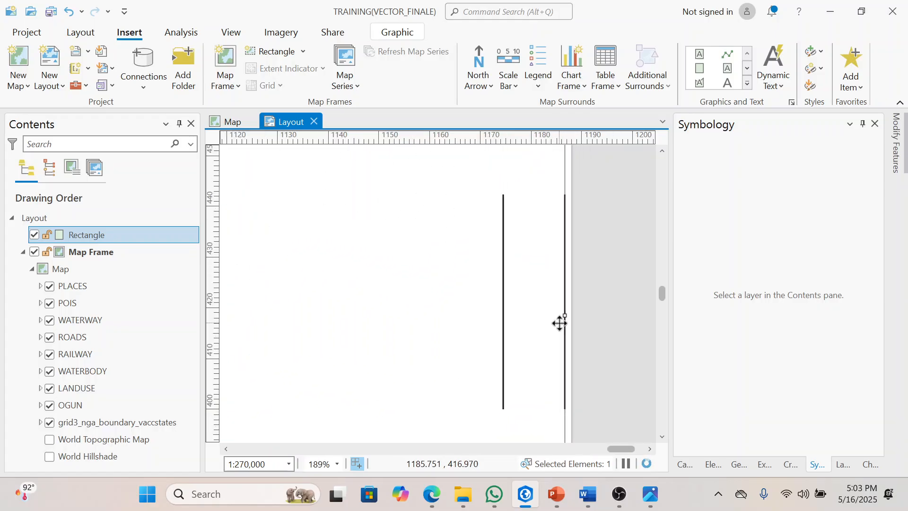
scroll(560, 323, "down", 9)
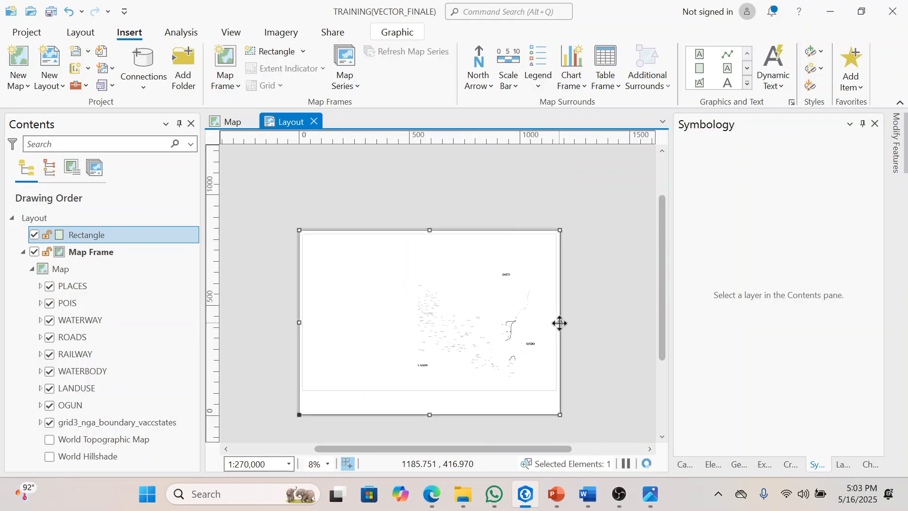
Step: Pull the lower edge of the border rectangle a few millimetres inside the page edge
scroll(427, 424, "up", 4)
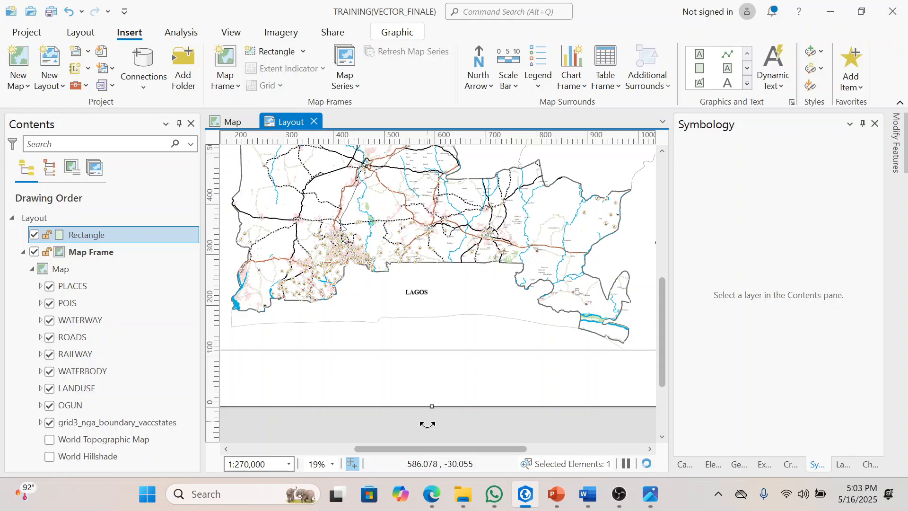
scroll(427, 424, "up", 2)
left_click_drag(433, 400, 433, 404)
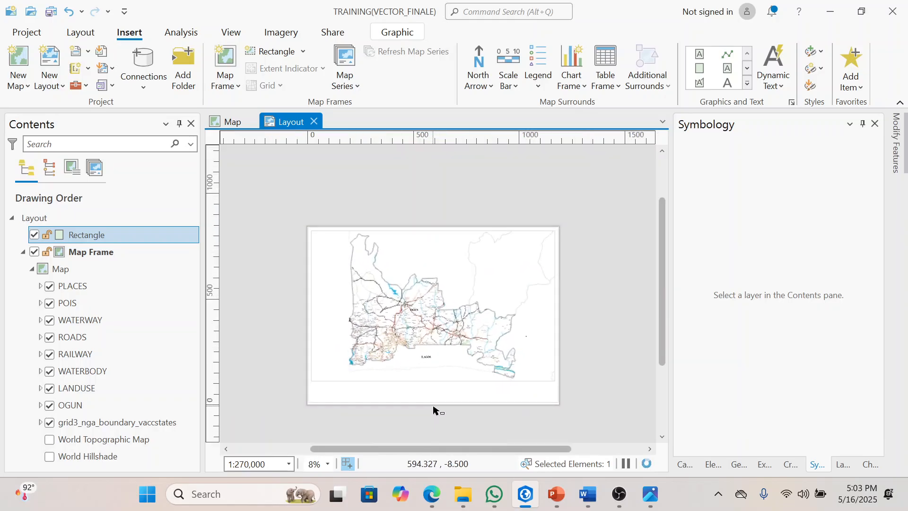
scroll(433, 409, "up", 2)
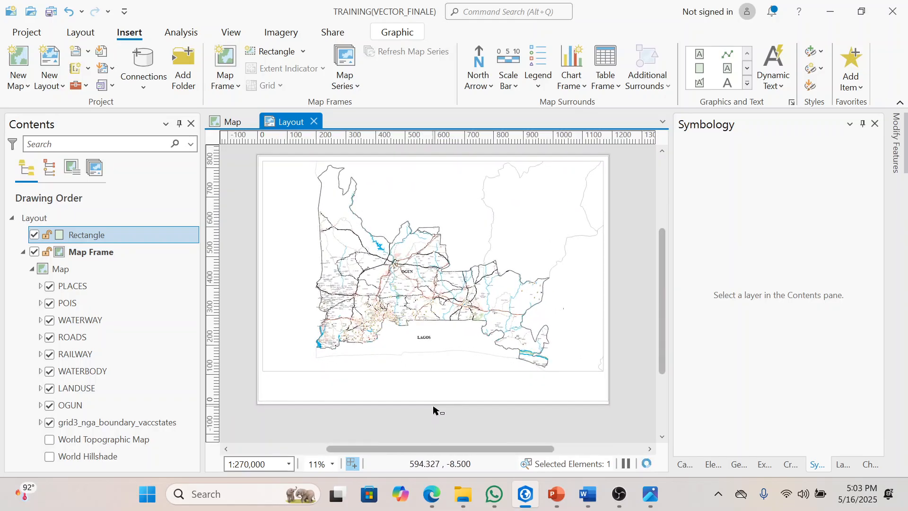
scroll(432, 400, "up", 4)
left_click(432, 396)
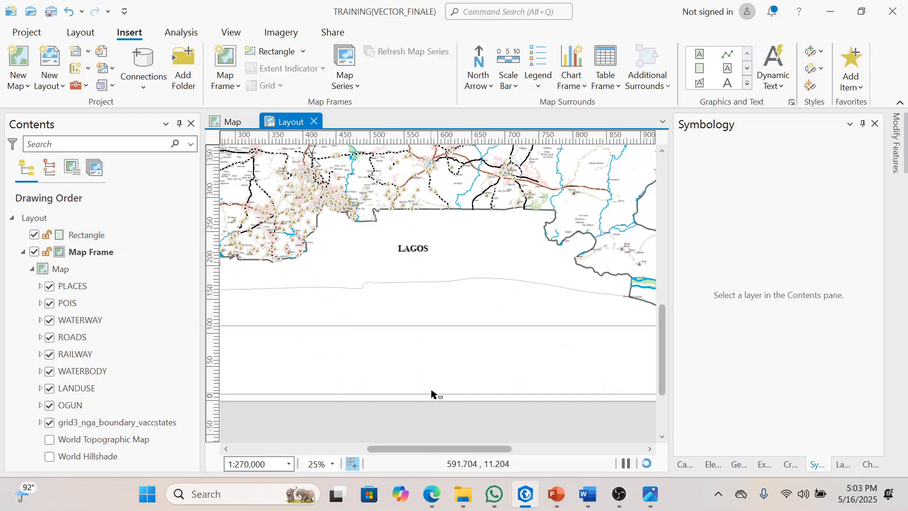
left_click(432, 394)
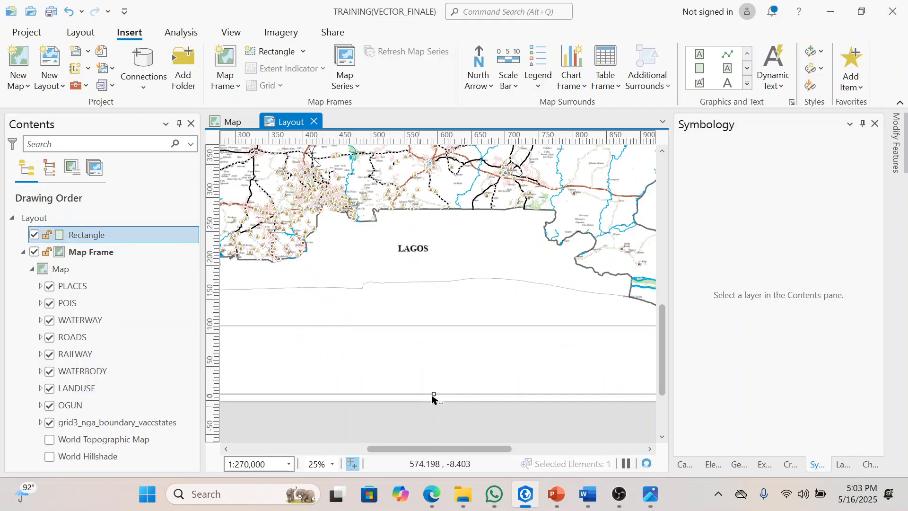
scroll(432, 395, "up", 6)
left_click_drag(439, 390, 439, 415)
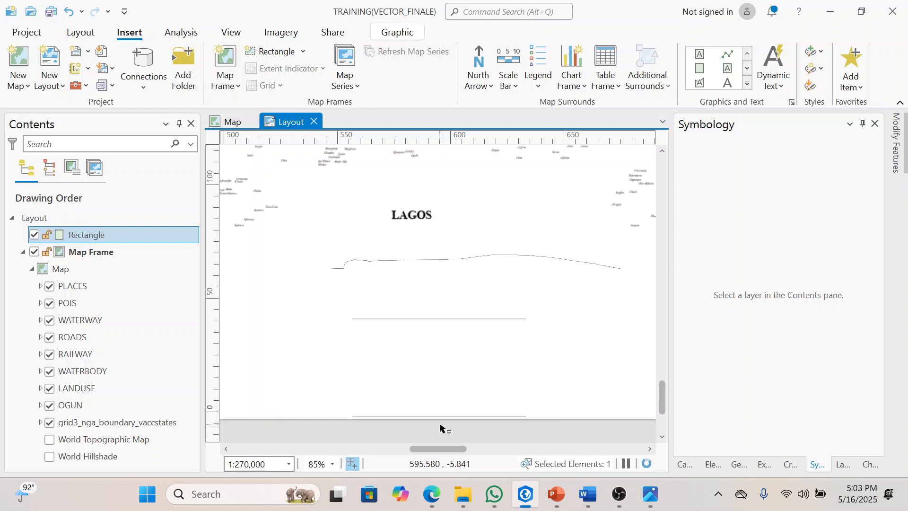
scroll(440, 428, "down", 8)
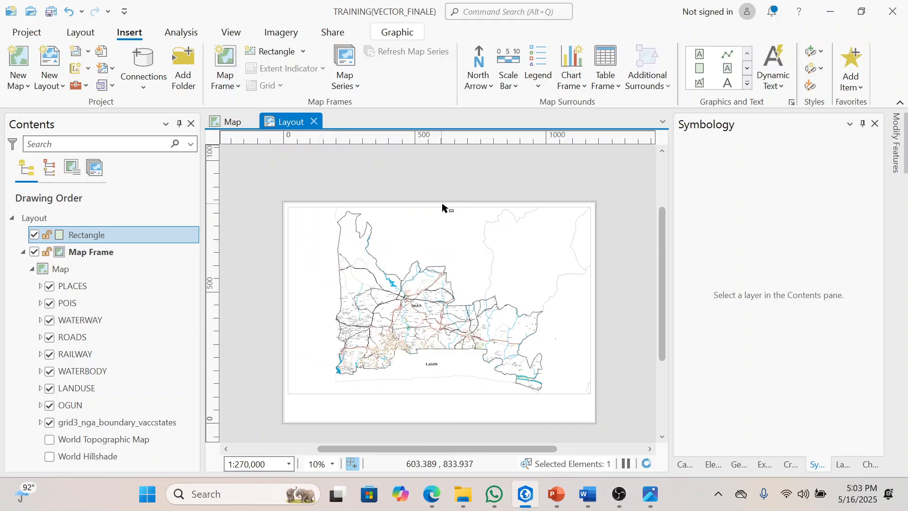
Step: Draw a second rectangle graphic overlapping the page's upper edge
scroll(441, 206, "up", 4)
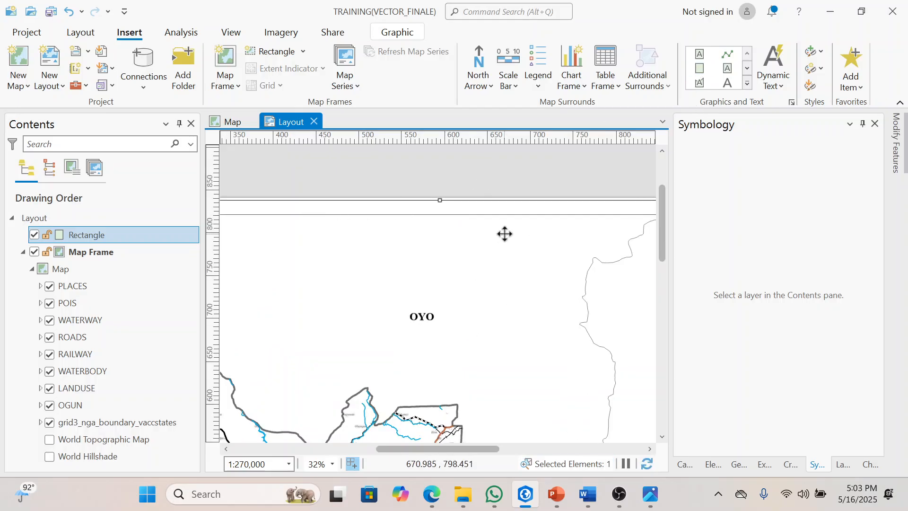
left_click(702, 70)
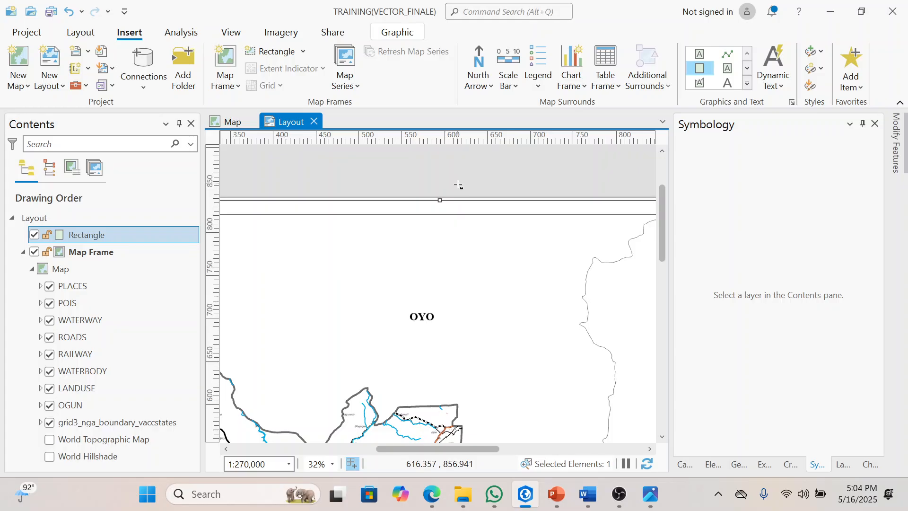
left_click(502, 170)
left_click_drag(501, 166, 428, 272)
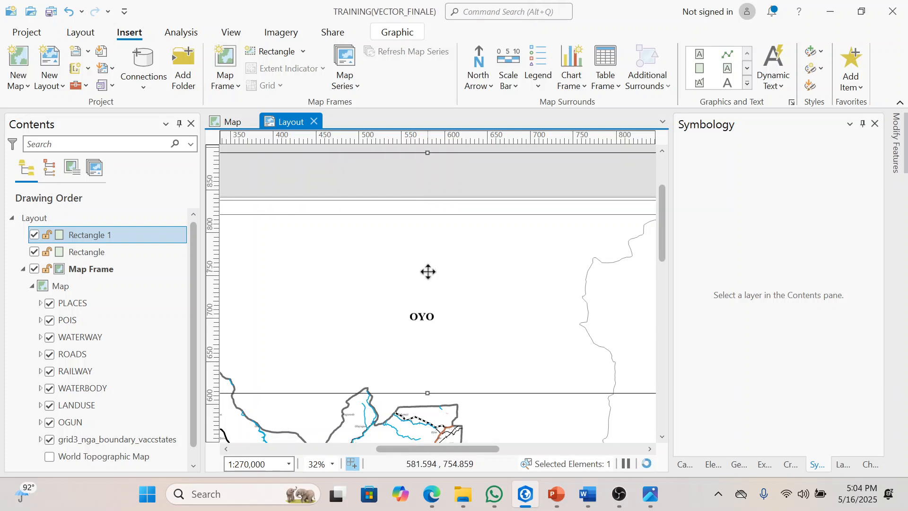
Step: Send the outer border rectangle to the back of the layout's drawing order, behind the map frame
left_click(434, 429)
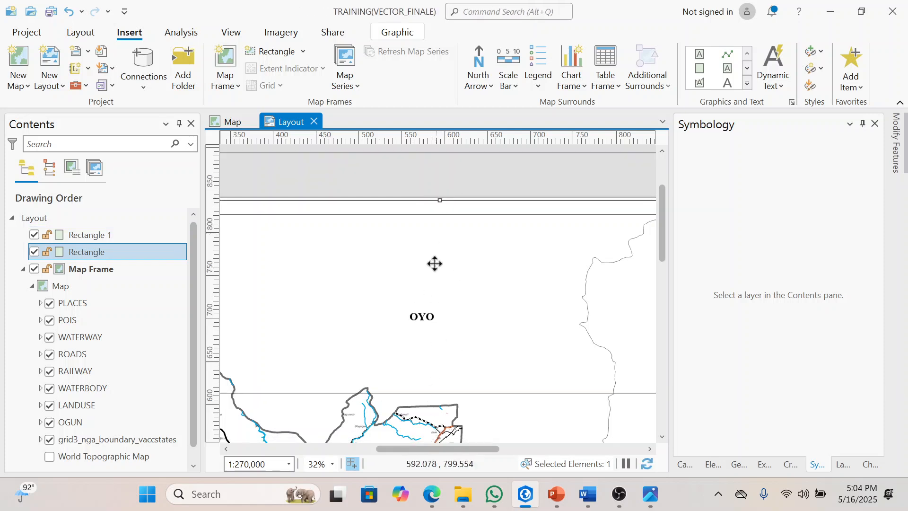
right_click(97, 256)
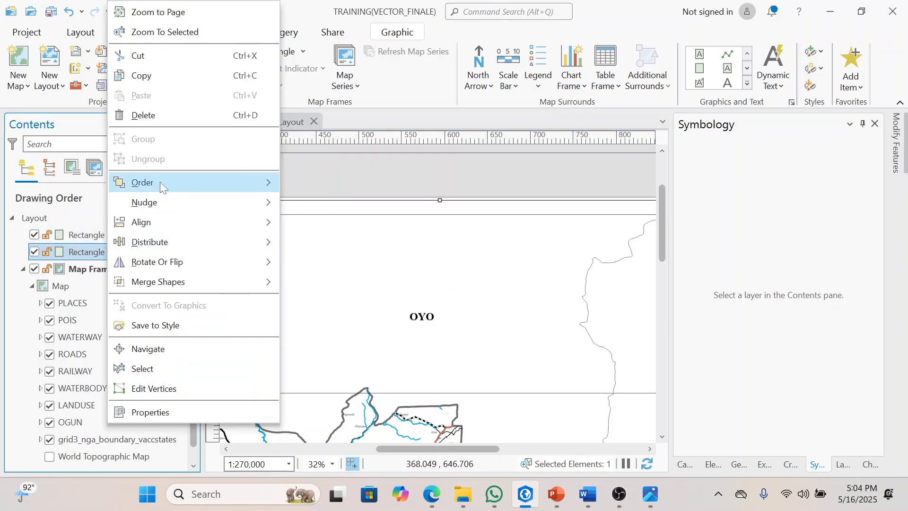
mouse_move(160, 183)
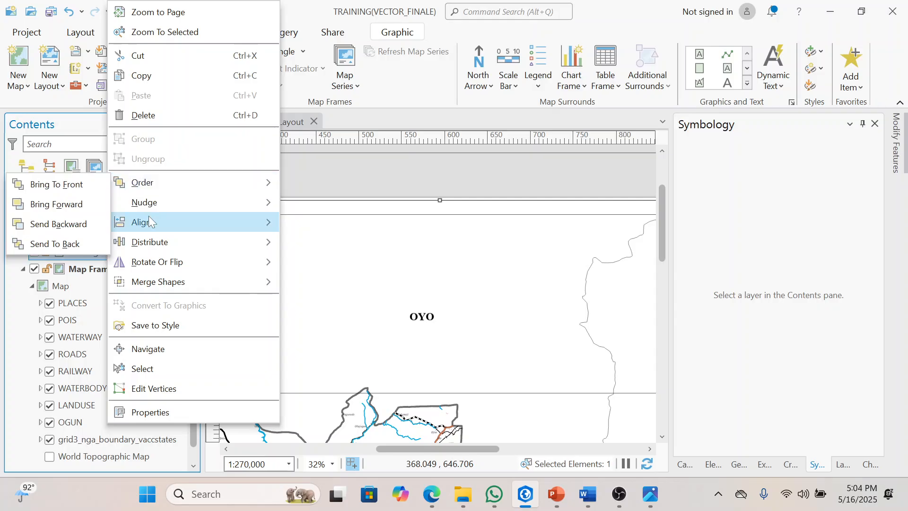
left_click(84, 243)
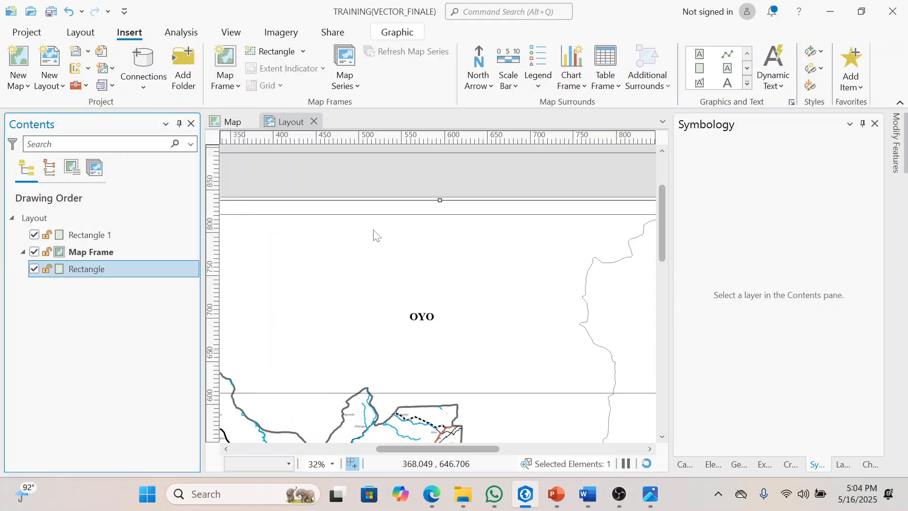
left_click(479, 420)
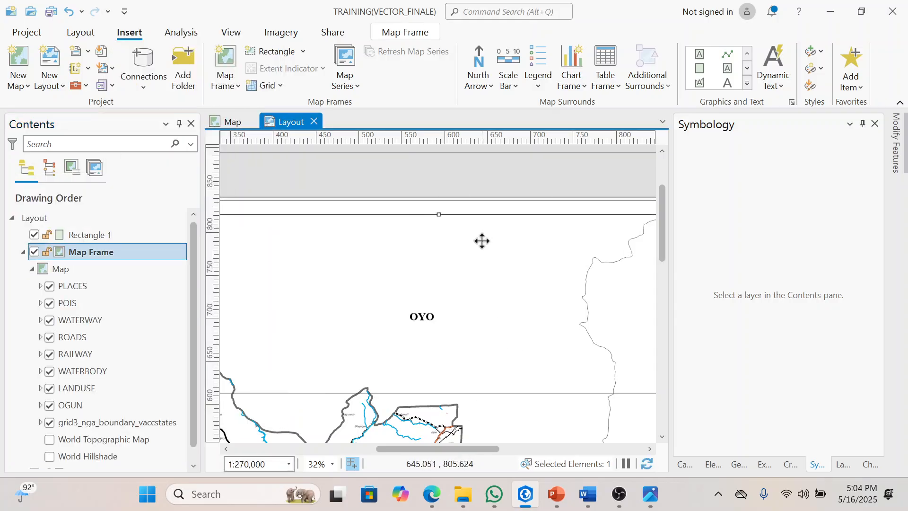
Step: Delete the extra rectangle that overlaps the page's upper edge, keeping the outer border
scroll(482, 241, "down", 6)
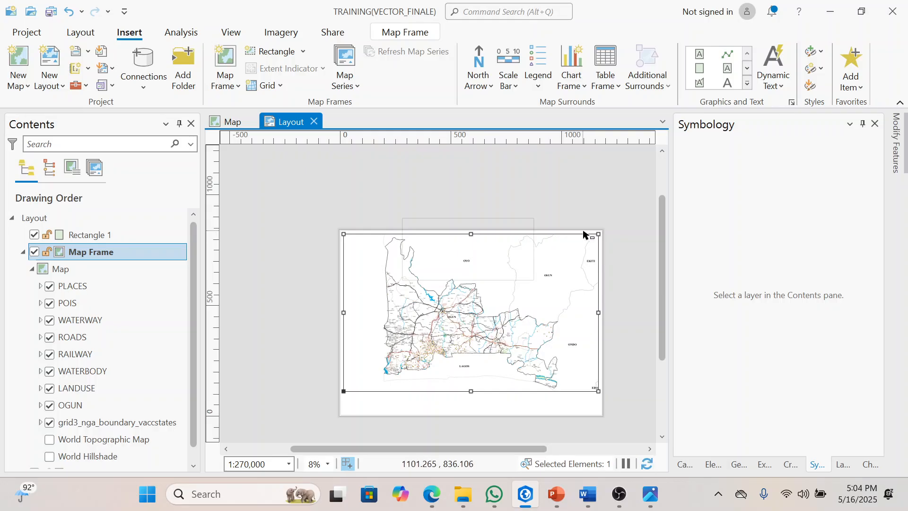
left_click(585, 232)
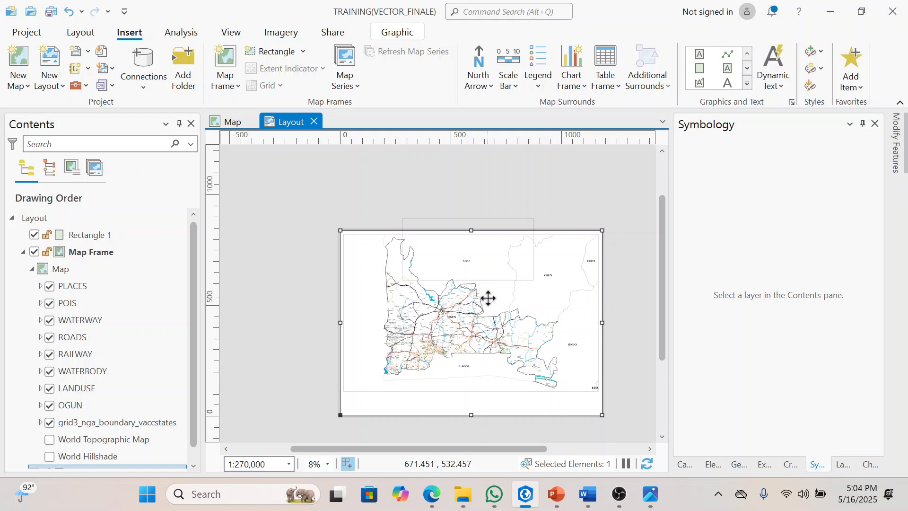
scroll(488, 298, "up", 3)
scroll(488, 298, "down", 3)
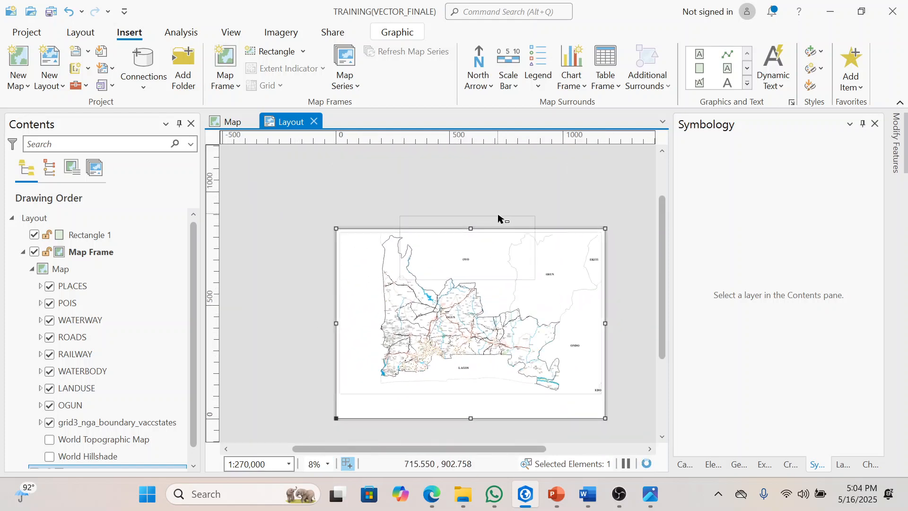
left_click(499, 219)
key("Delete")
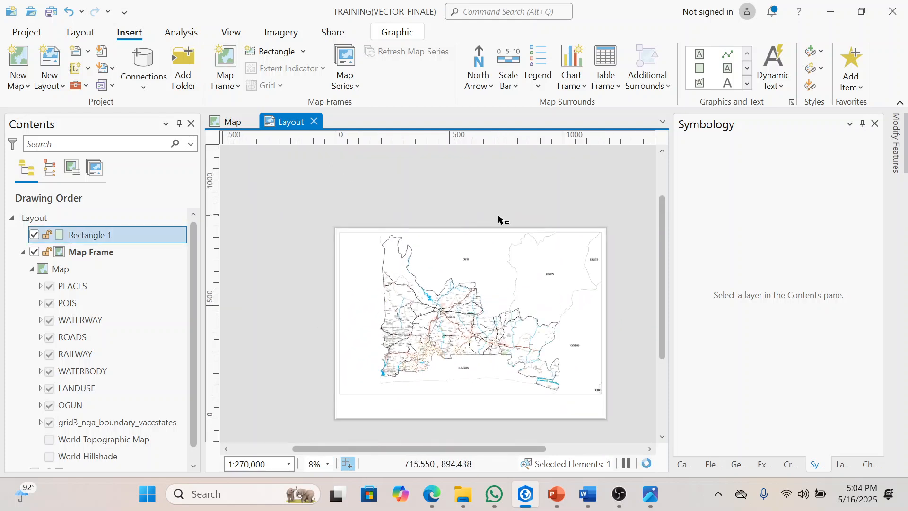
Step: Add a Black Vertical Label Graticule to the map frame
scroll(440, 346, "up", 2)
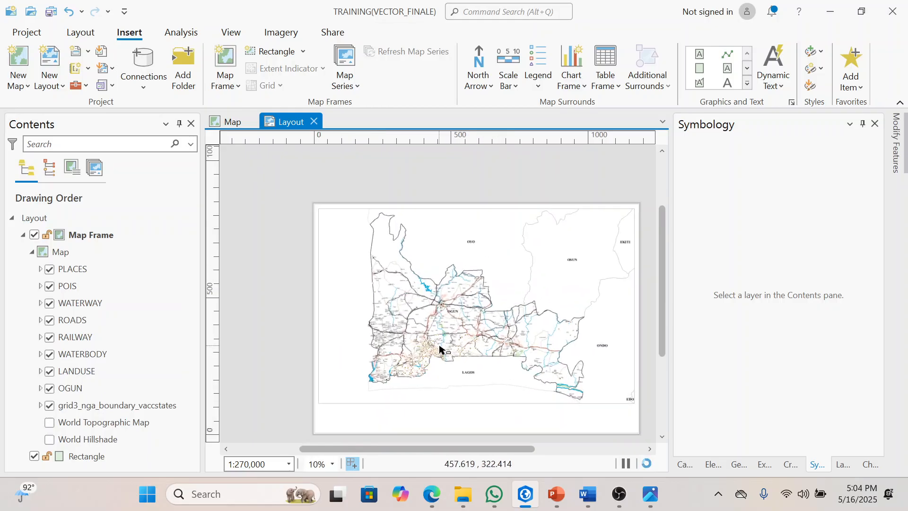
scroll(440, 347, "up", 1)
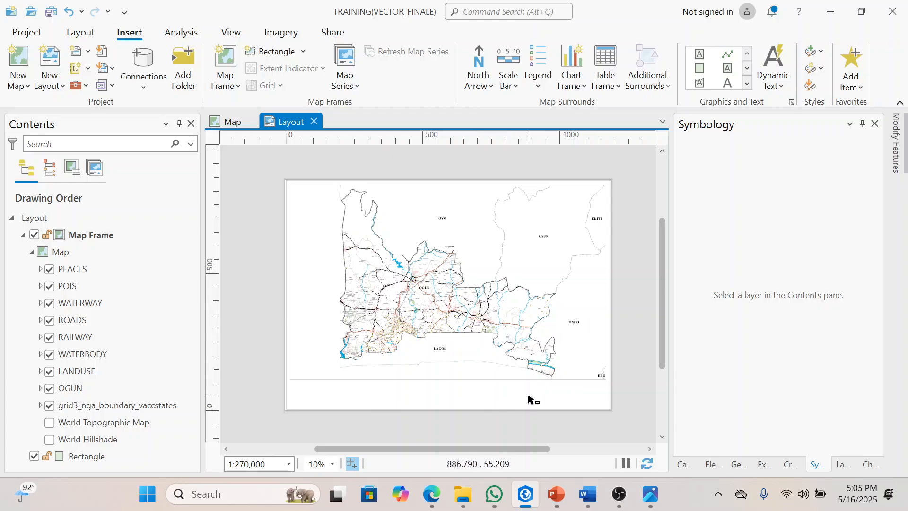
left_click(404, 377)
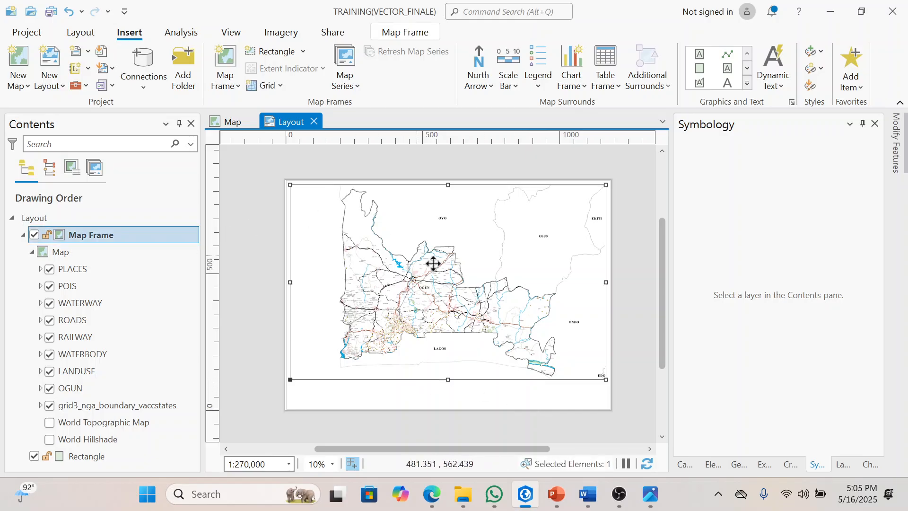
left_click(273, 87)
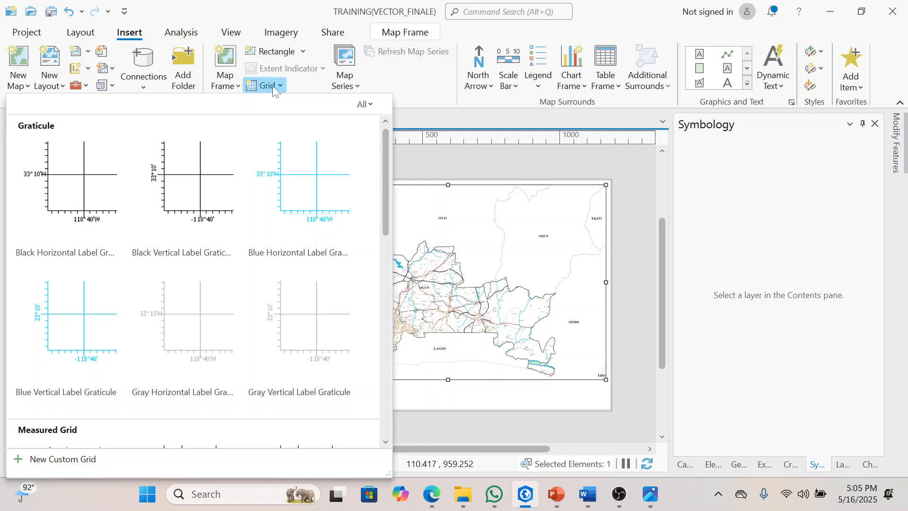
left_click(196, 177)
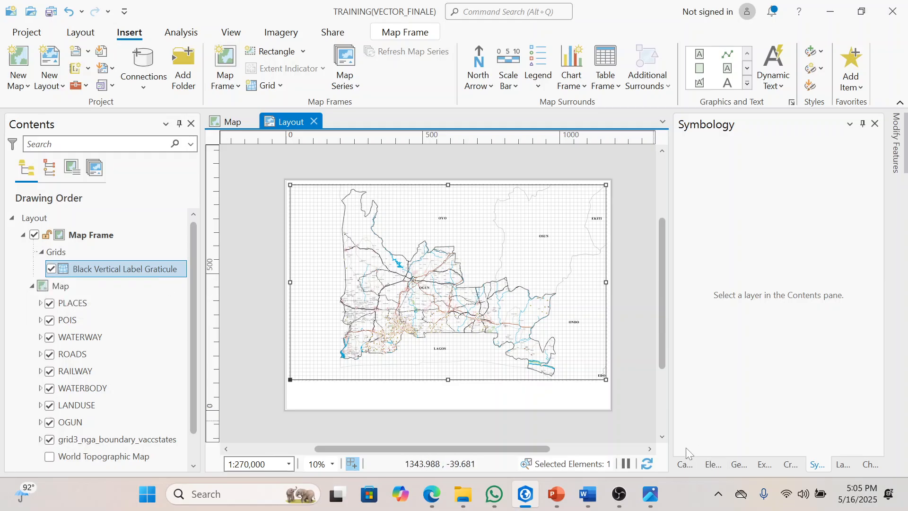
Step: Turn off automatic interval adjustment for the Black Vertical Label Graticule
left_click(712, 465)
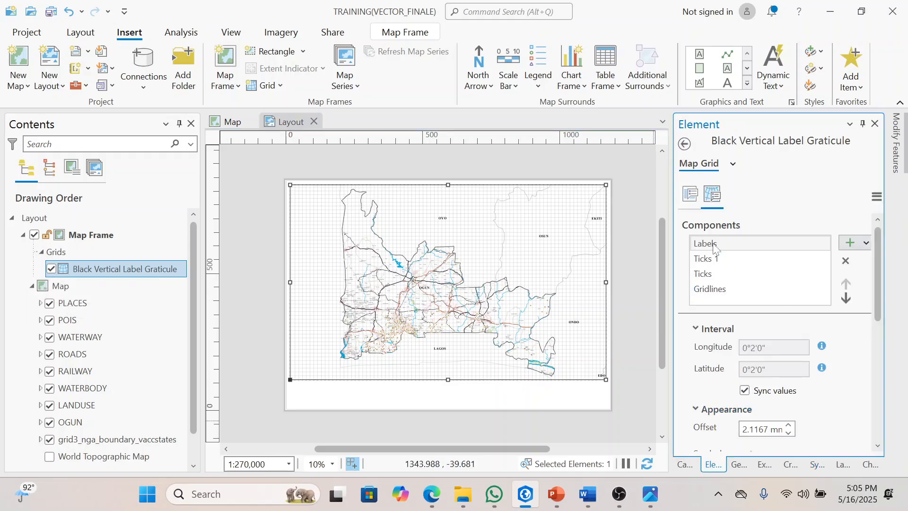
left_click(691, 194)
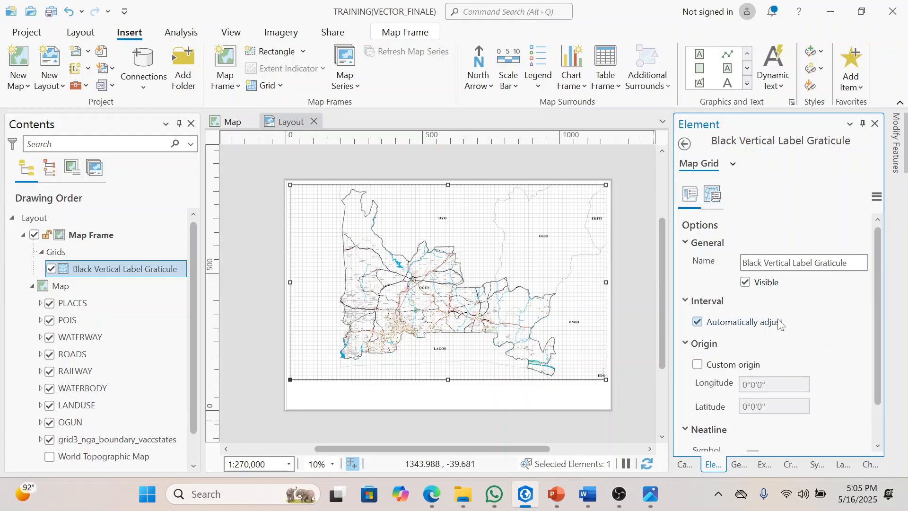
left_click(700, 324)
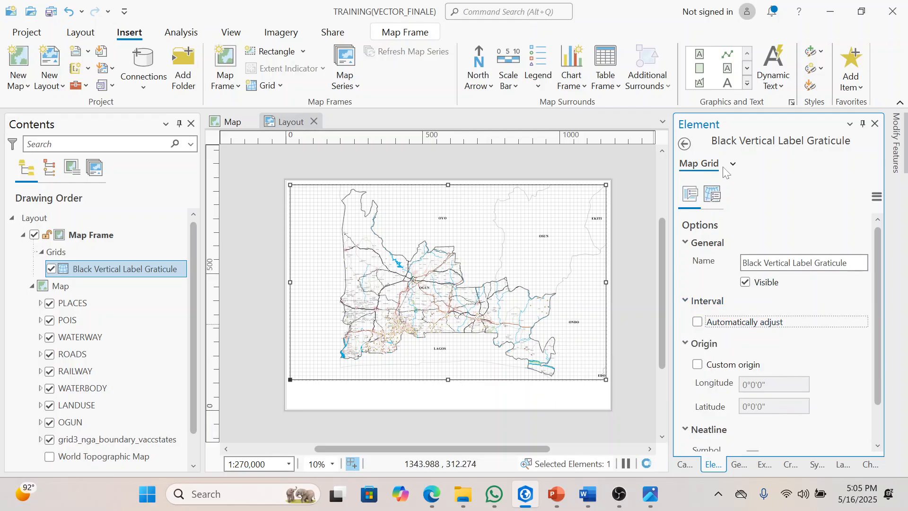
Step: Remove the Ticks 1 component from the Black Vertical Label Graticule
left_click(715, 198)
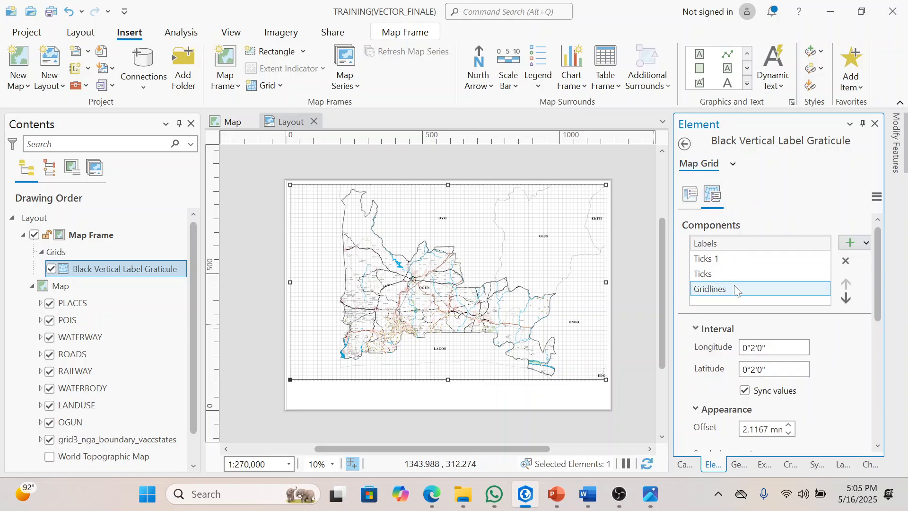
left_click(727, 259)
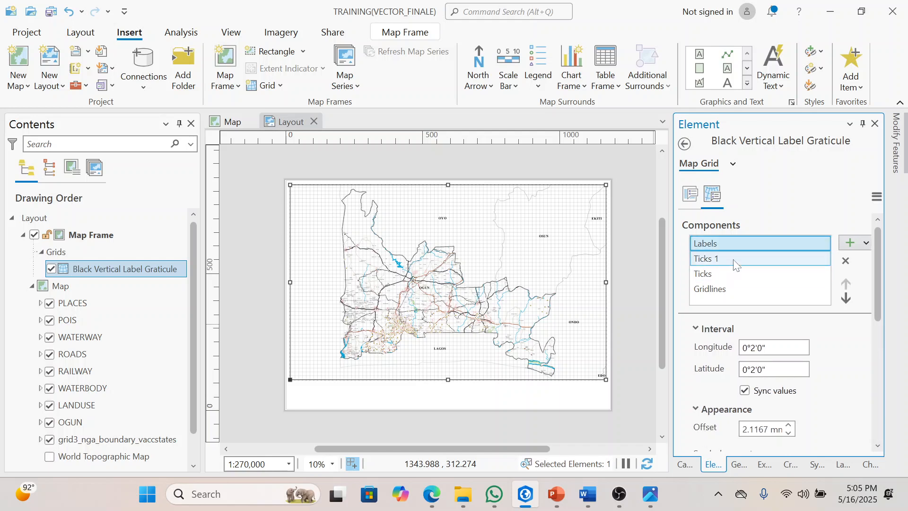
left_click(845, 261)
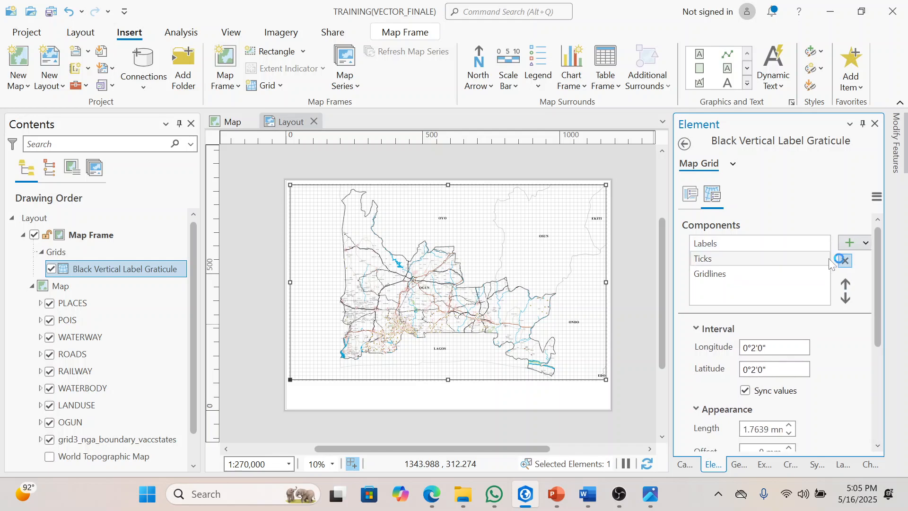
Step: Set the graticule's Labels component to a synced longitude and latitude interval of 0°5'0"
left_click(750, 242)
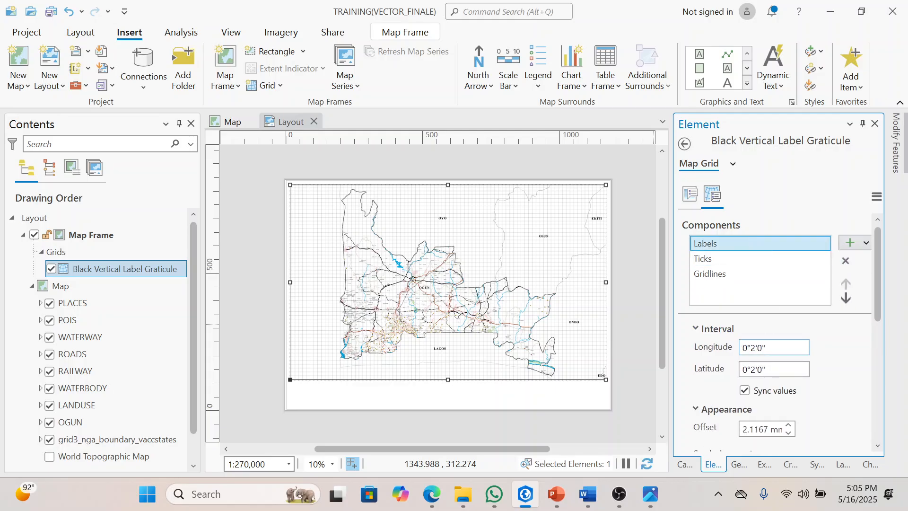
left_click(754, 348)
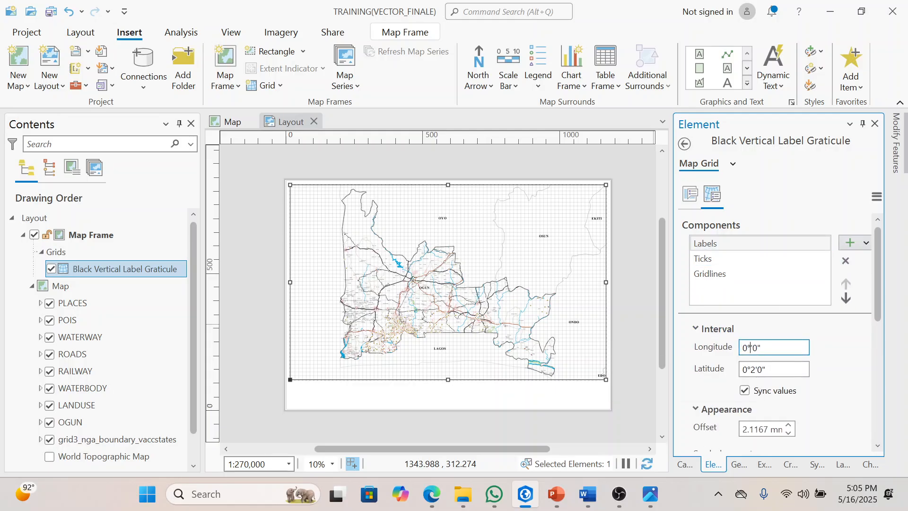
key("Tab")
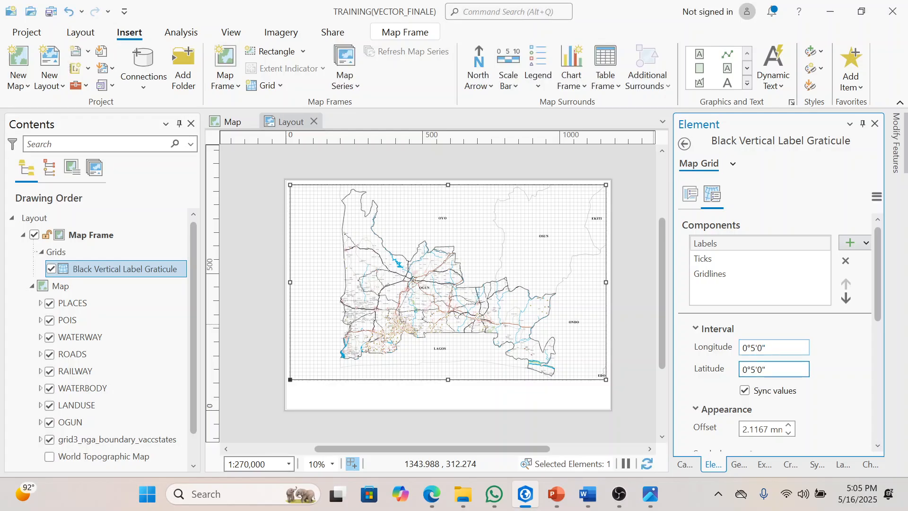
Step: Set the graticule's Gridlines component to a synced longitude and latitude interval of 0°5'0"
left_click(718, 260)
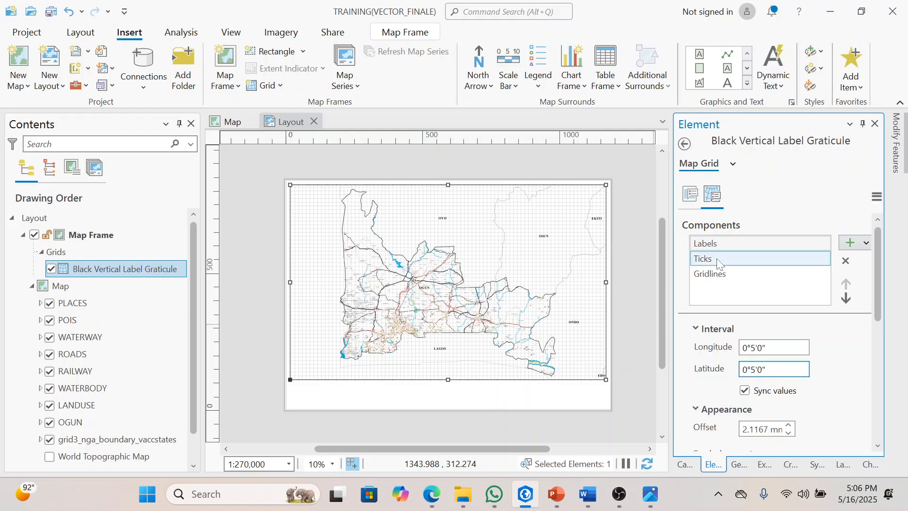
left_click(713, 273)
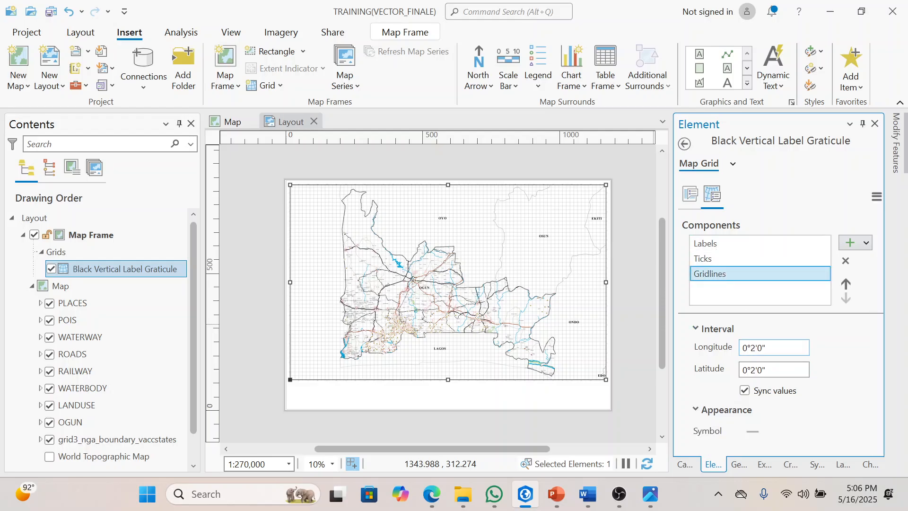
left_click(756, 349)
key("BackSpace")
type("5")
key("Tab")
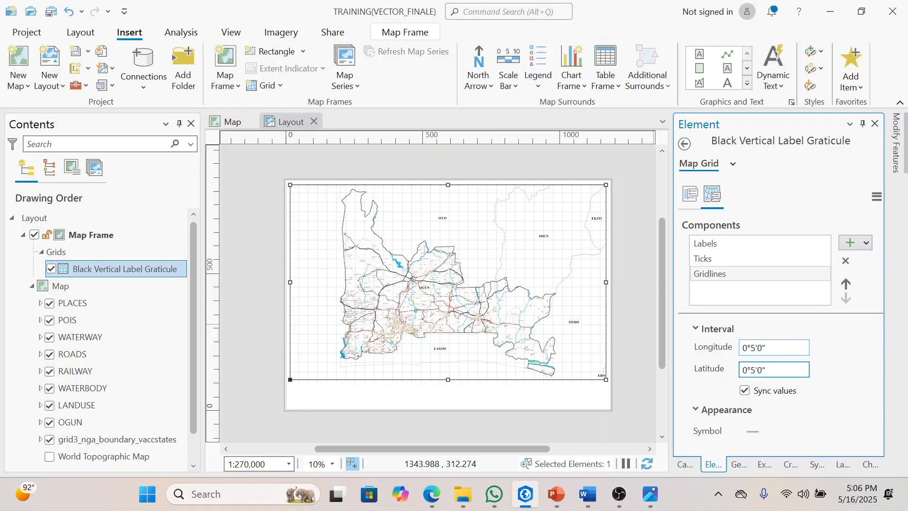
Step: Set the Gridlines component's longitude and latitude interval to 0°10'0"
left_click(755, 348)
key("BackSpace")
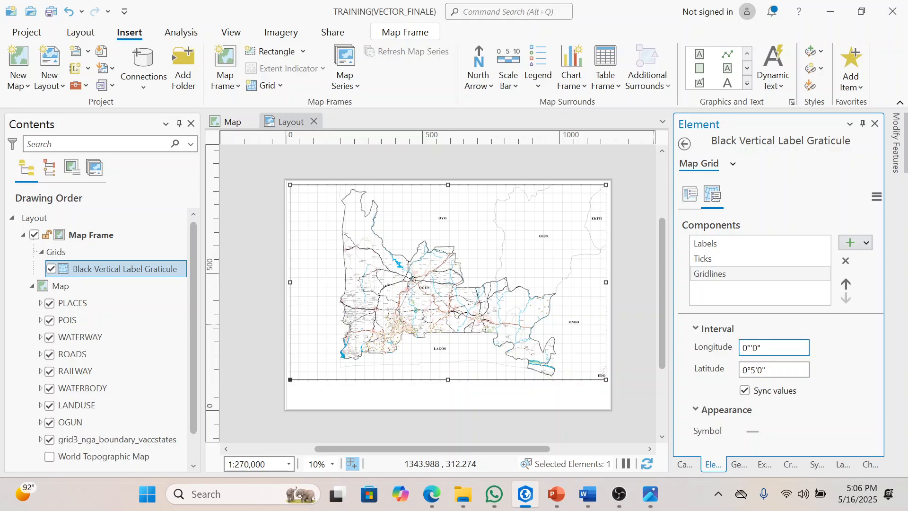
type("10")
key("Tab")
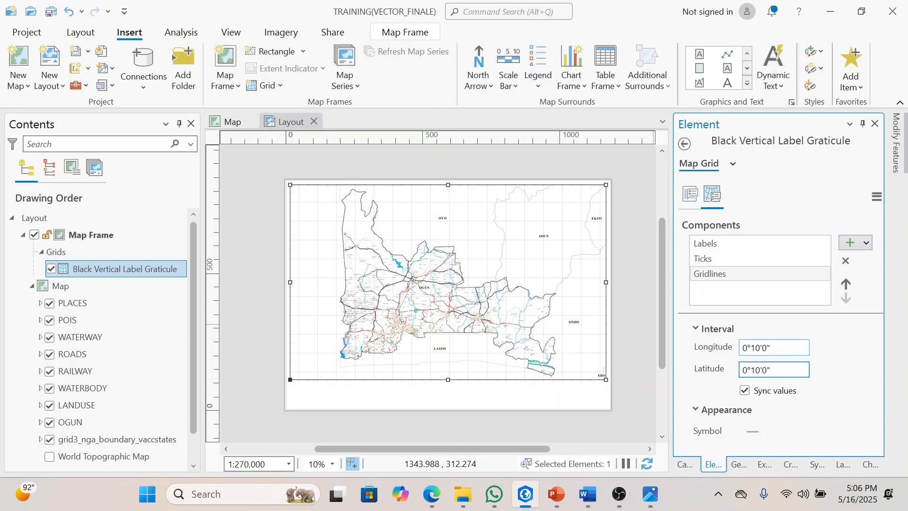
Step: Set the Labels component's longitude and latitude interval to 0°10'0"
left_click(726, 244)
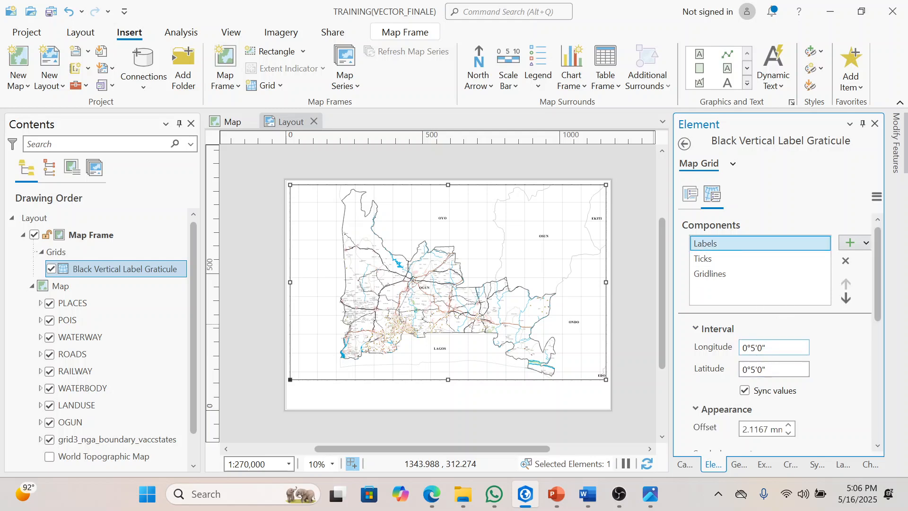
left_click(753, 348)
key("BackSpace")
type("10")
key("Tab")
Step: Set the Ticks component's longitude and latitude interval to 0°10'0"
left_click(719, 273)
left_click(720, 258)
left_click(756, 348)
key("BackSpace")
type("10")
key("Tab")
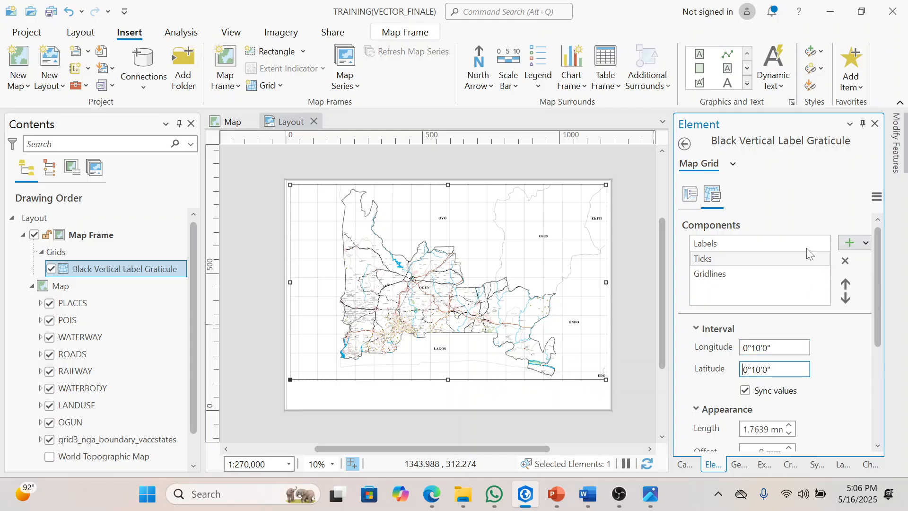
Step: Set the font size of the graticule's labels to 18 pt and apply it
left_click(732, 165)
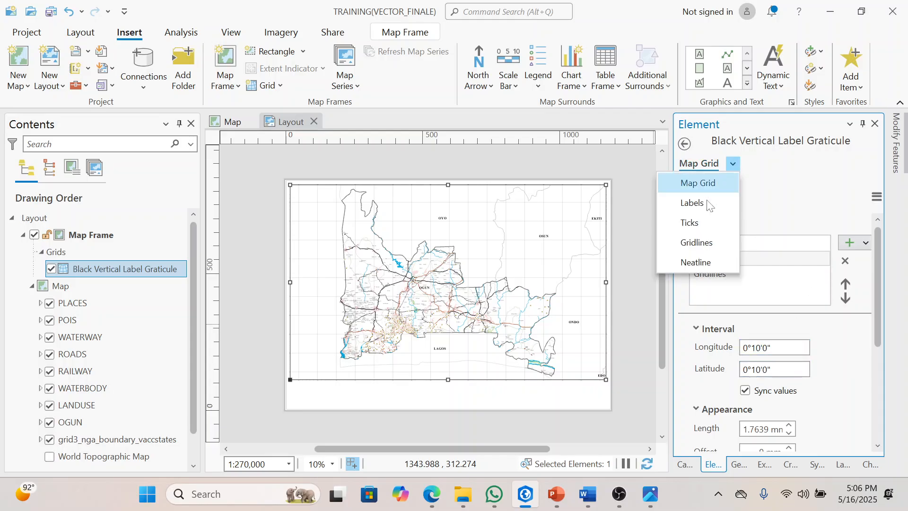
left_click(703, 207)
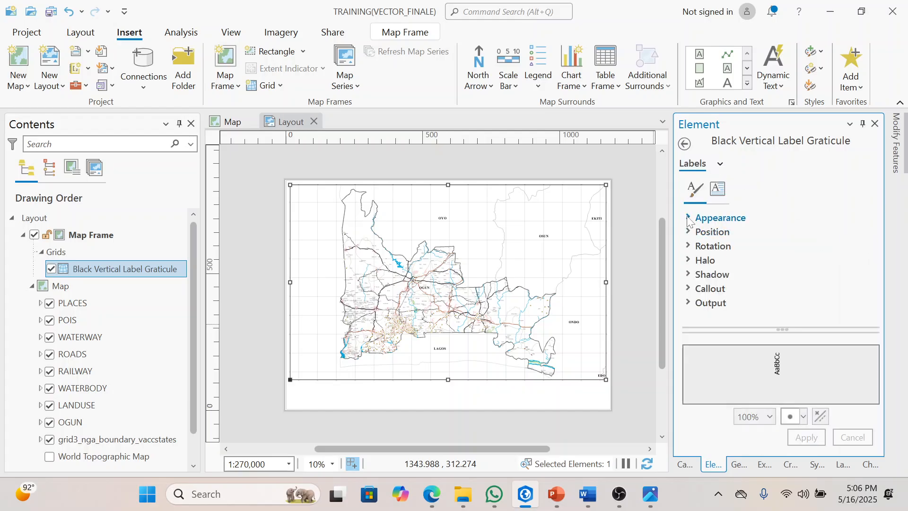
left_click(689, 219)
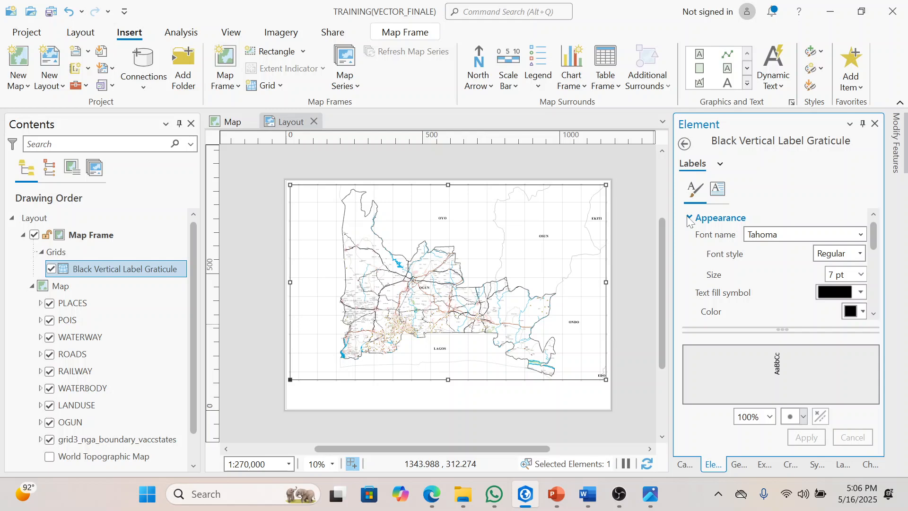
left_click(861, 274)
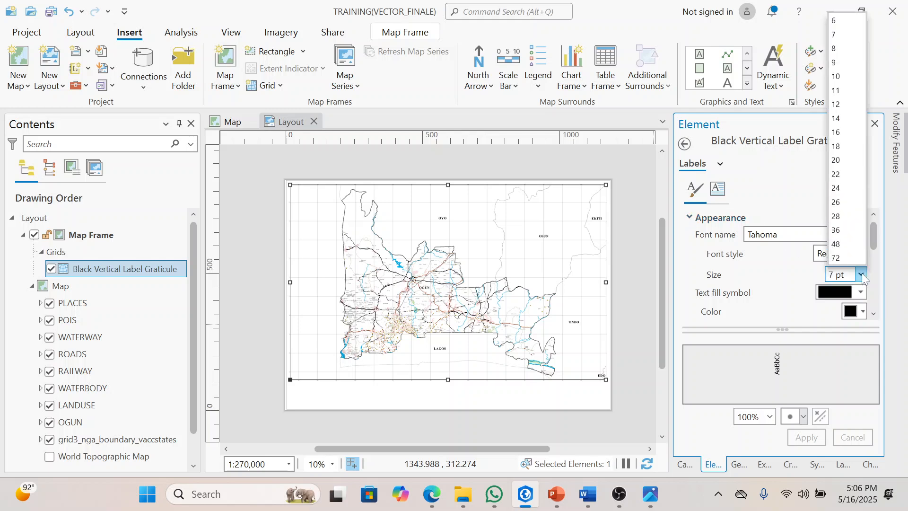
left_click(844, 105)
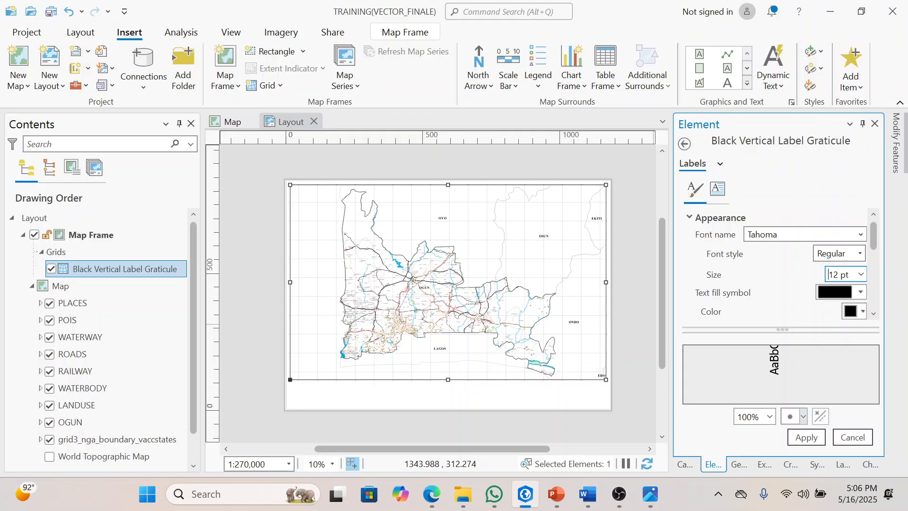
left_click(817, 441)
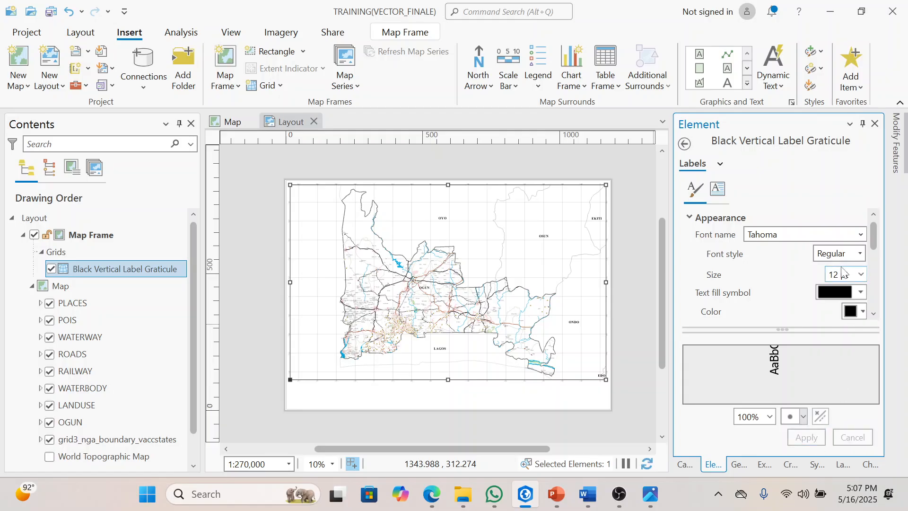
left_click(860, 274)
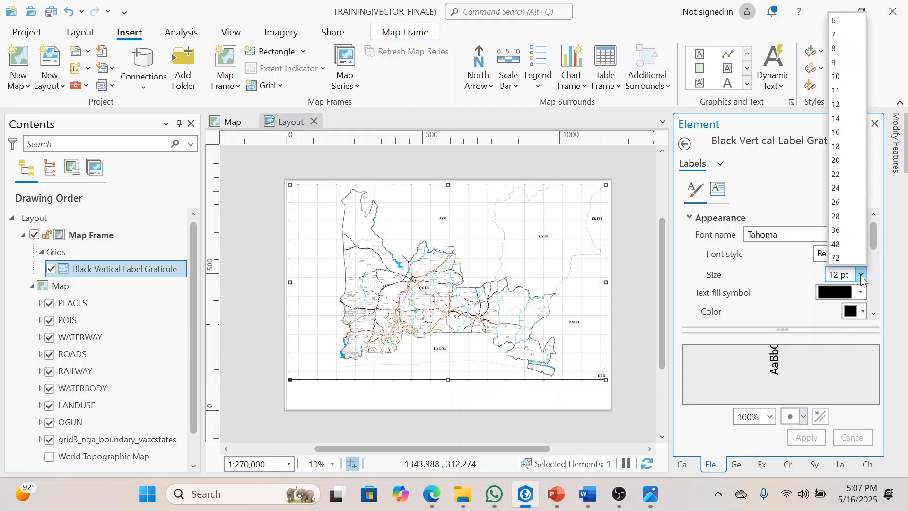
left_click(846, 147)
left_click(816, 437)
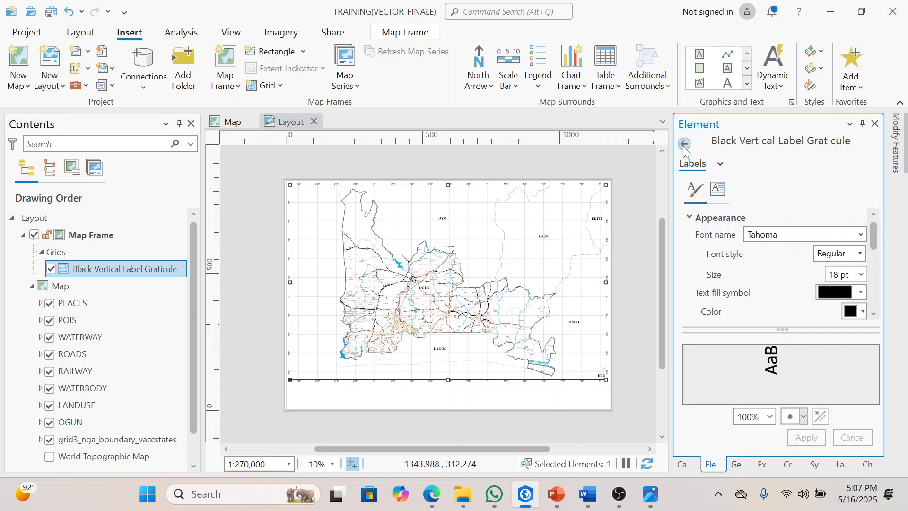
Step: Review the available grid styles and the Black Vertical Label Graticule's general options and component intervals
left_click(283, 88)
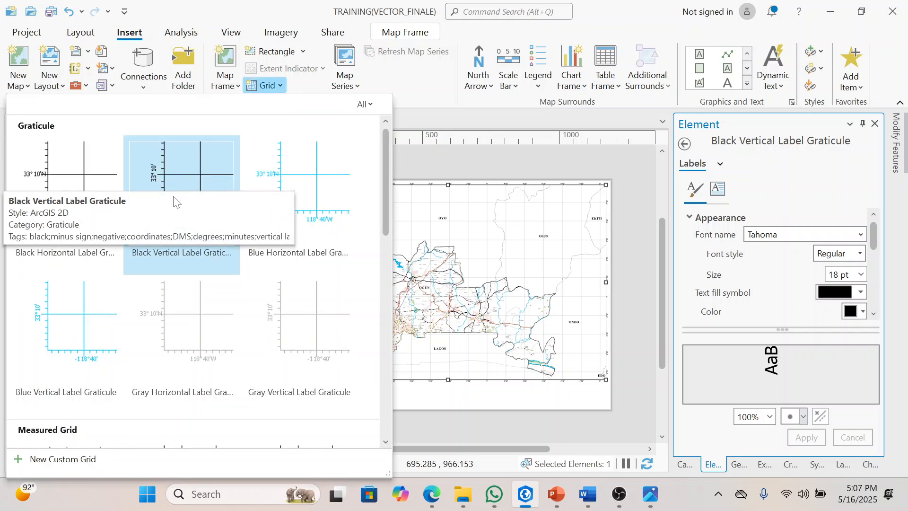
left_click(435, 162)
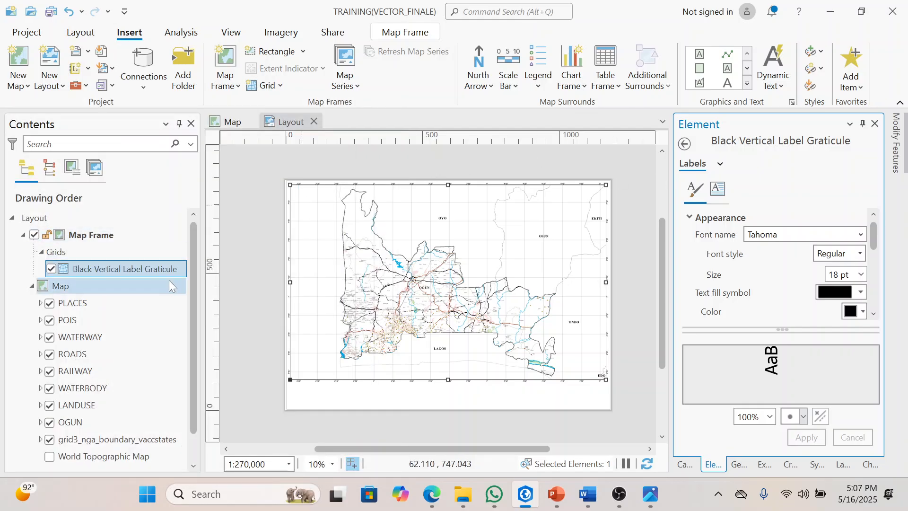
left_click(685, 144)
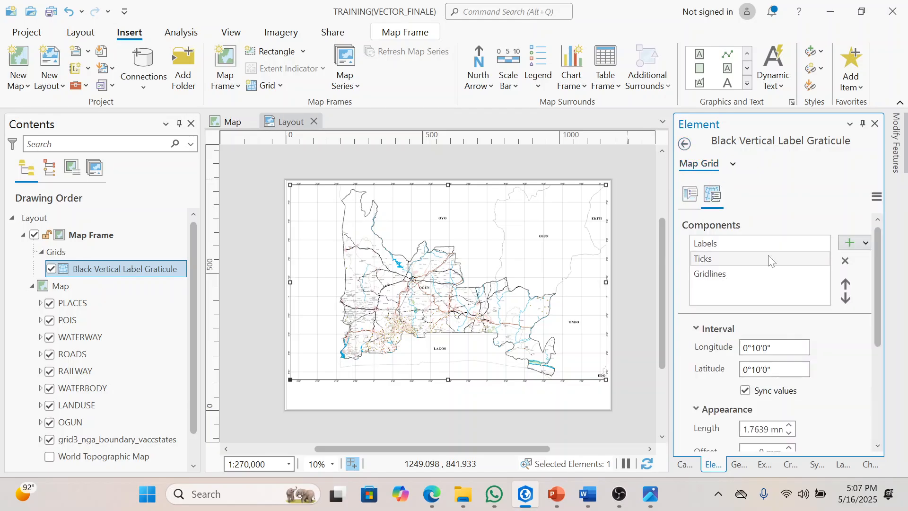
left_click(690, 194)
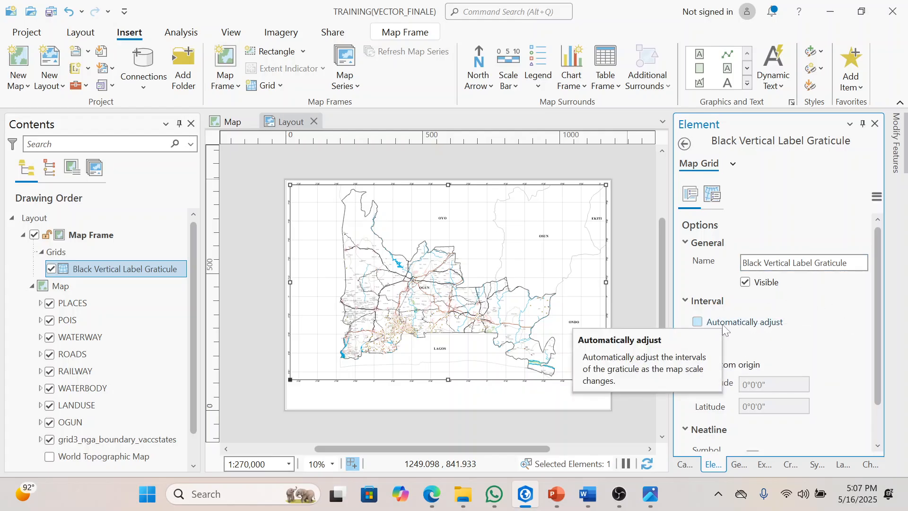
left_click(717, 193)
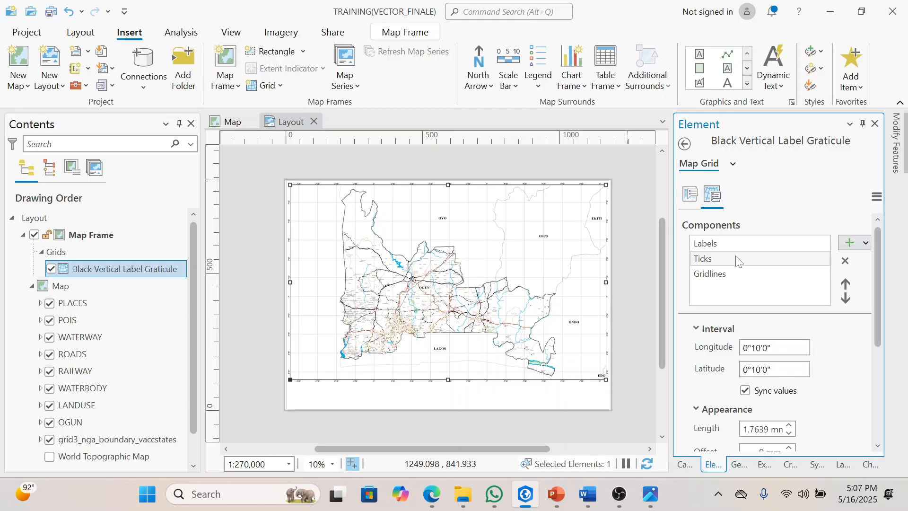
left_click(735, 274)
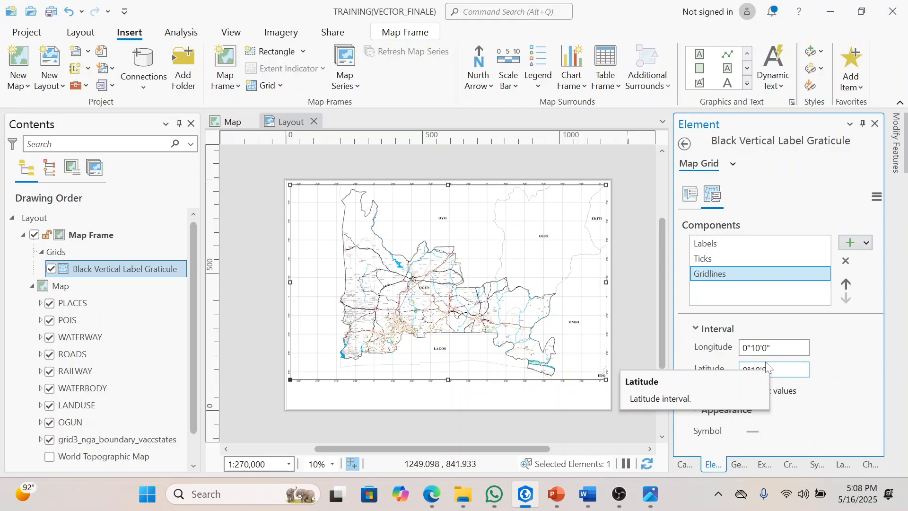
left_click(690, 194)
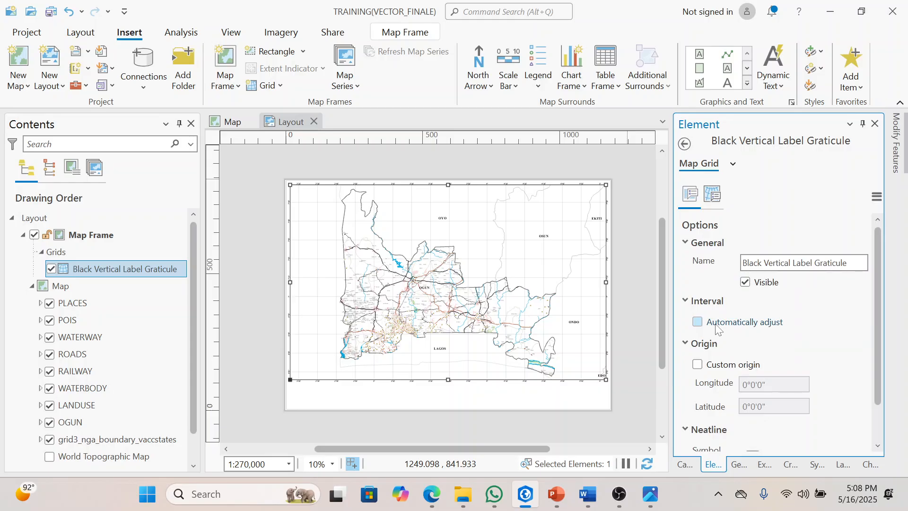
left_click(713, 198)
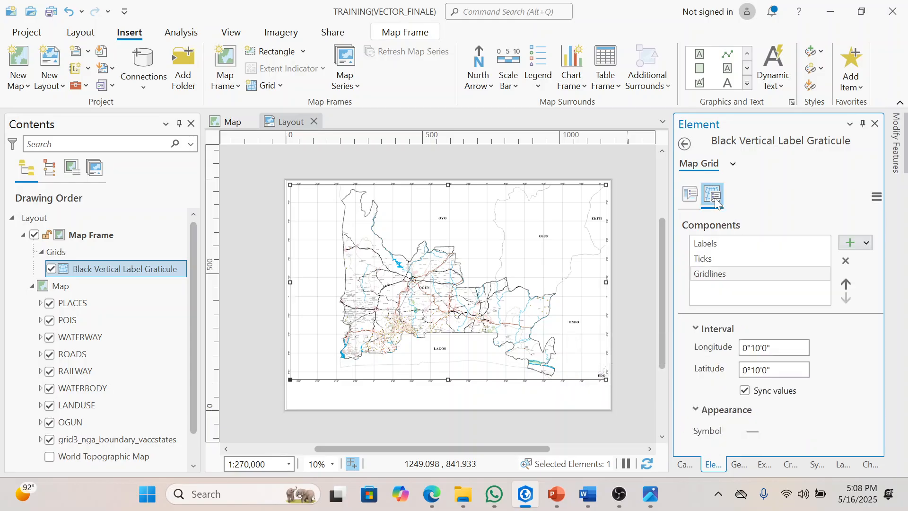
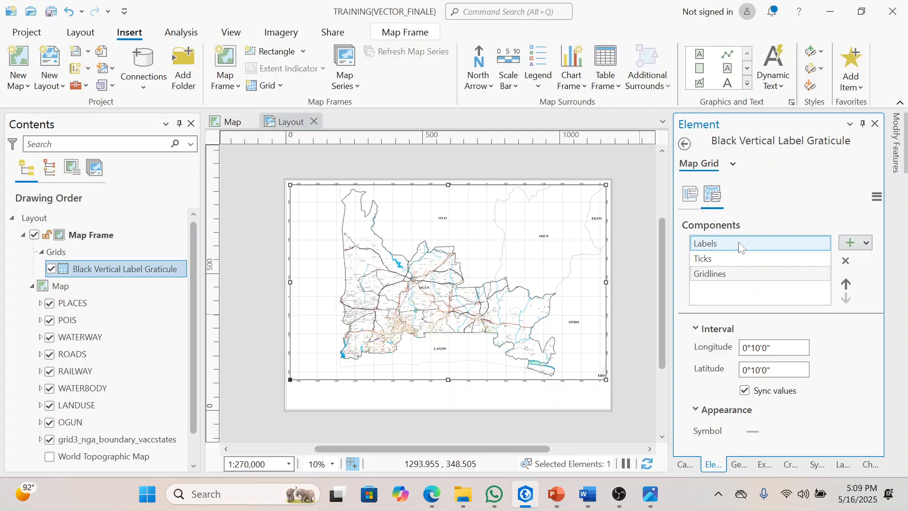
Step: Review the graticule's Labels and Ticks components and its label text formatting
left_click(740, 247)
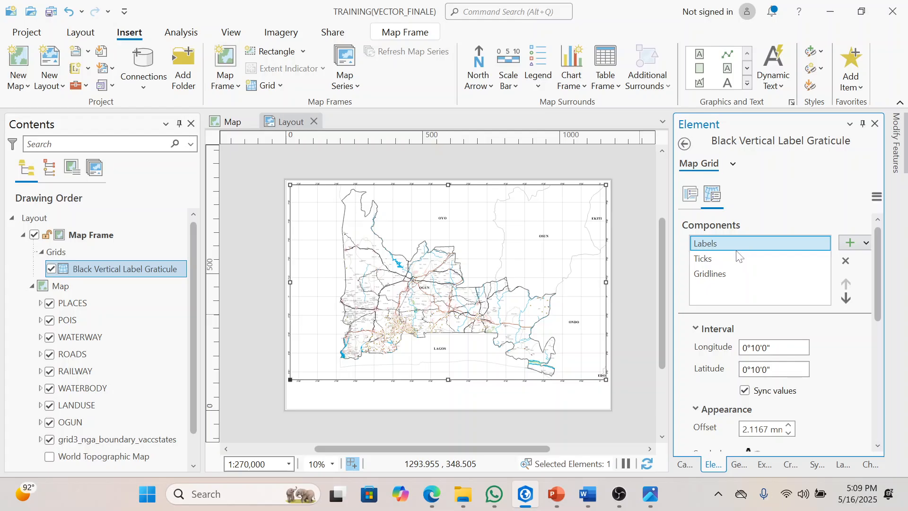
left_click(736, 258)
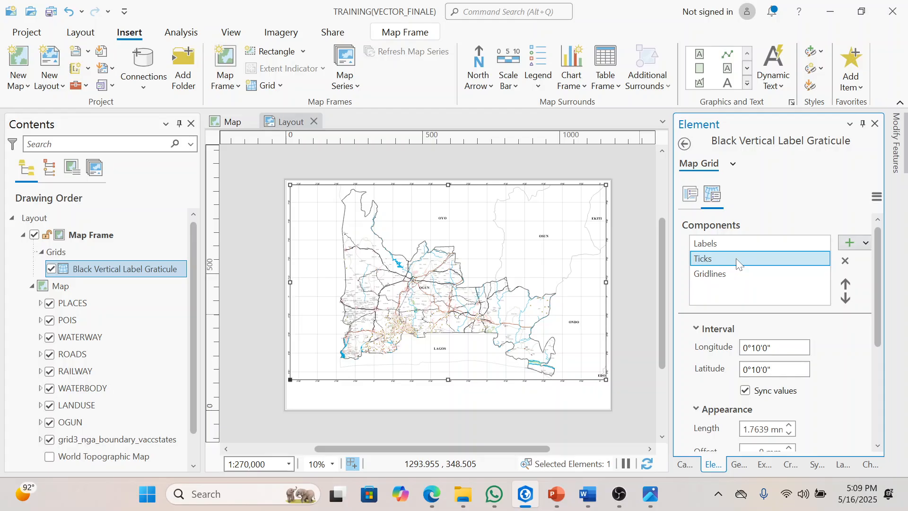
left_click(775, 278, "ctrl")
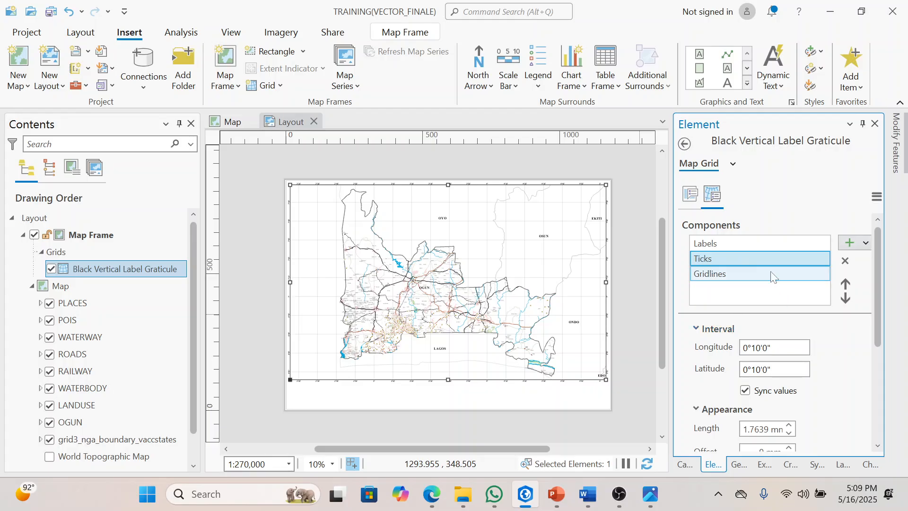
left_click(747, 266)
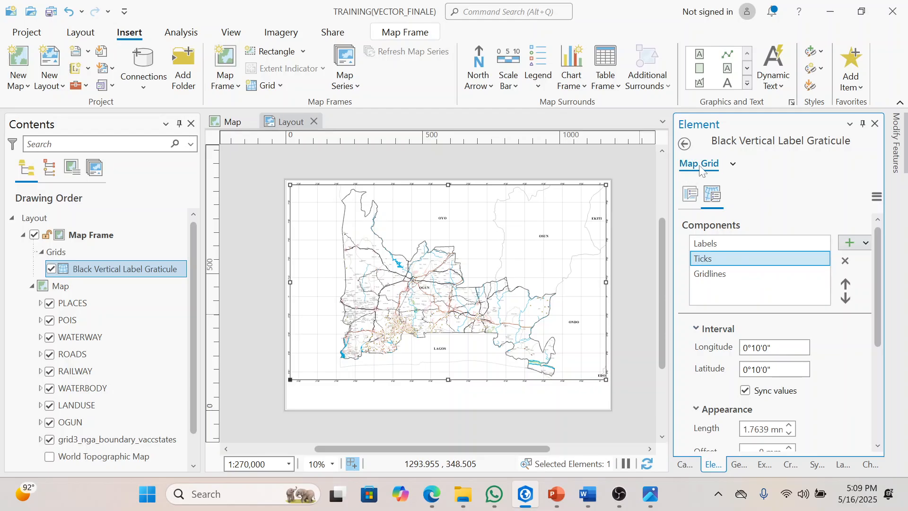
left_click(732, 168)
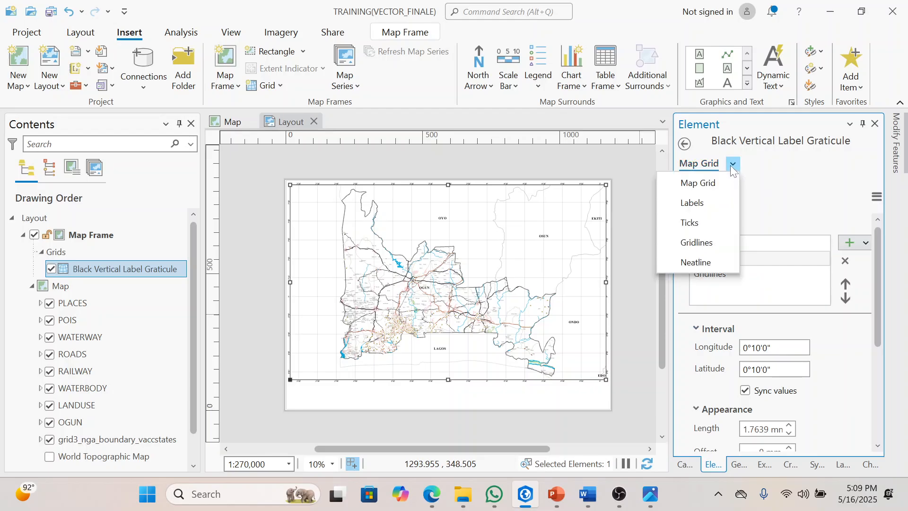
left_click(711, 202)
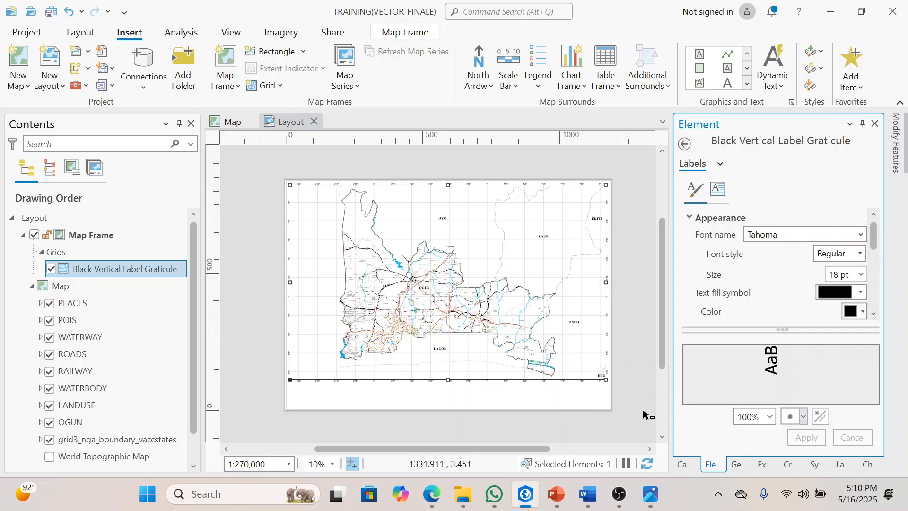
left_click(623, 421)
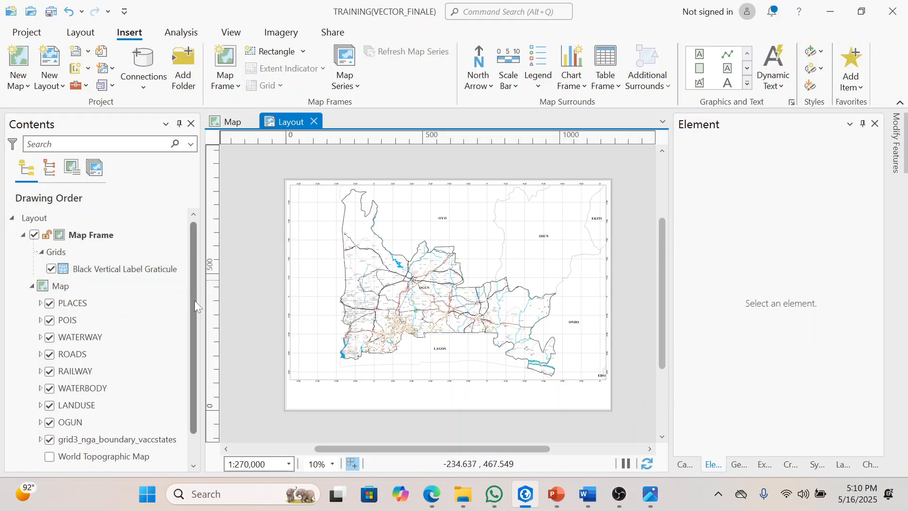
left_click(336, 226)
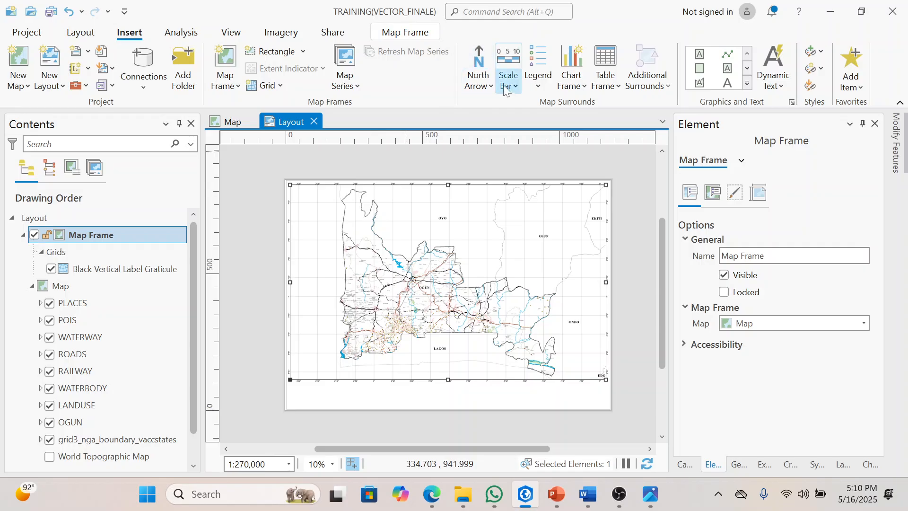
left_click(535, 75)
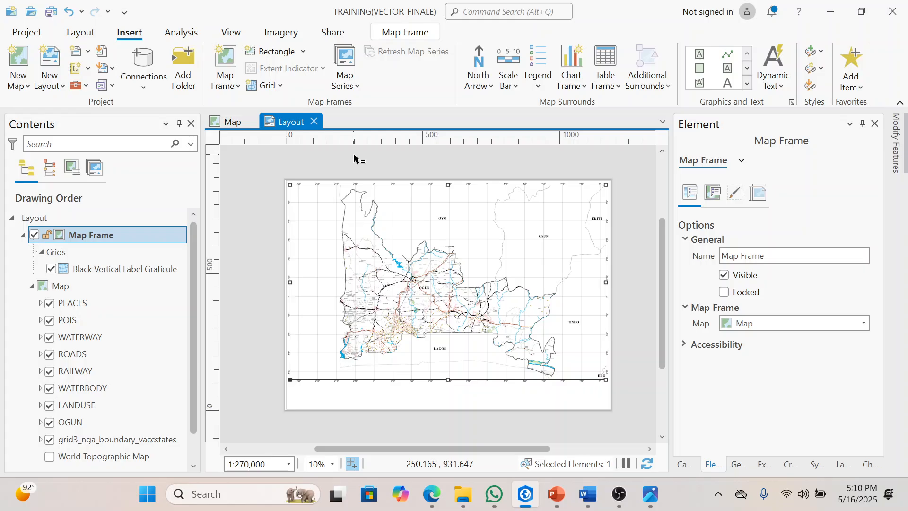
Step: Add two new 2D maps to the project
left_click(19, 59)
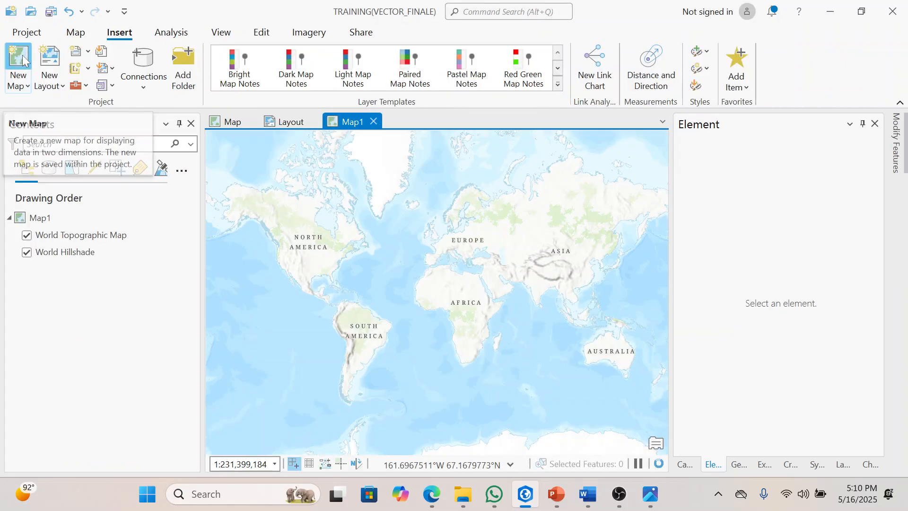
left_click(21, 55)
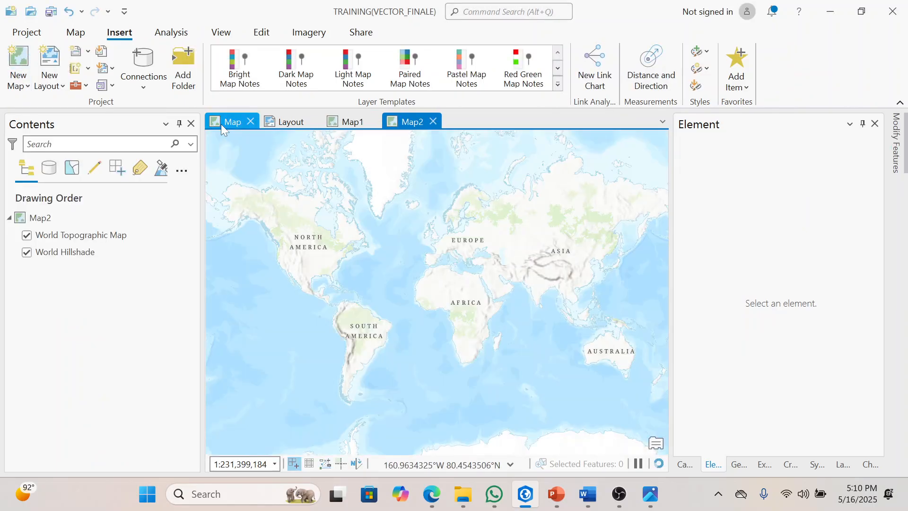
Step: Copy the grid3_nga_boundary_vaccstates layer from Map into Map1
left_click(221, 121)
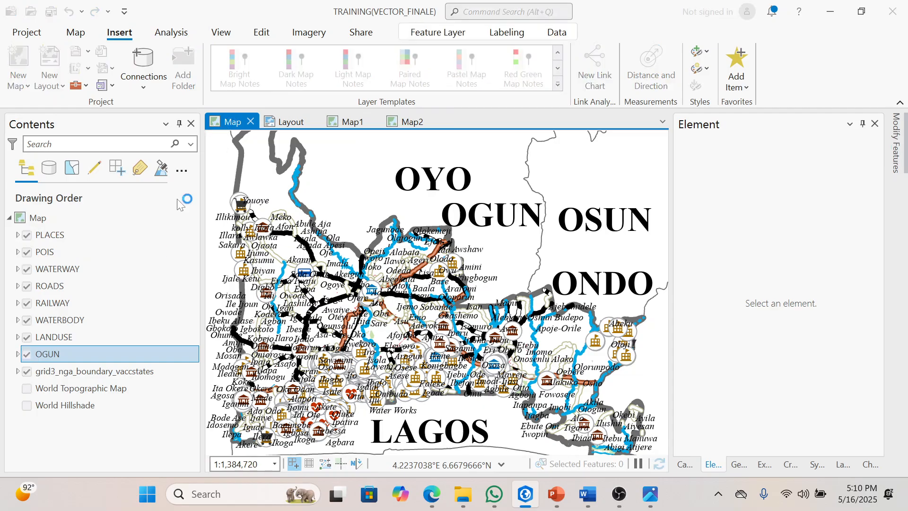
left_click(64, 373, "ctrl")
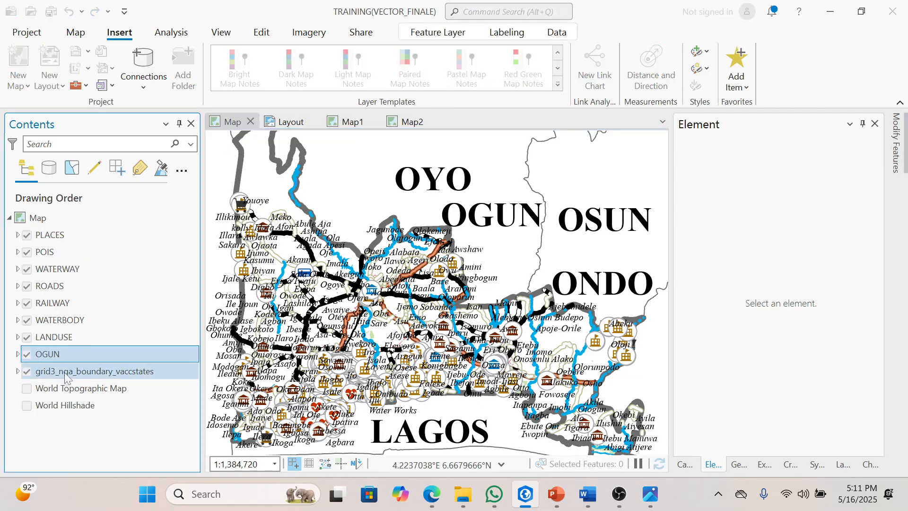
left_click(51, 377)
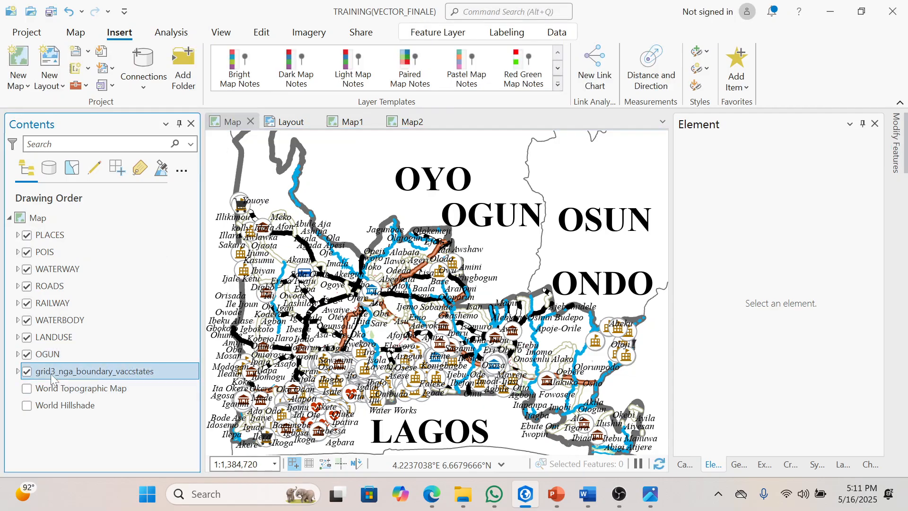
right_click(50, 376)
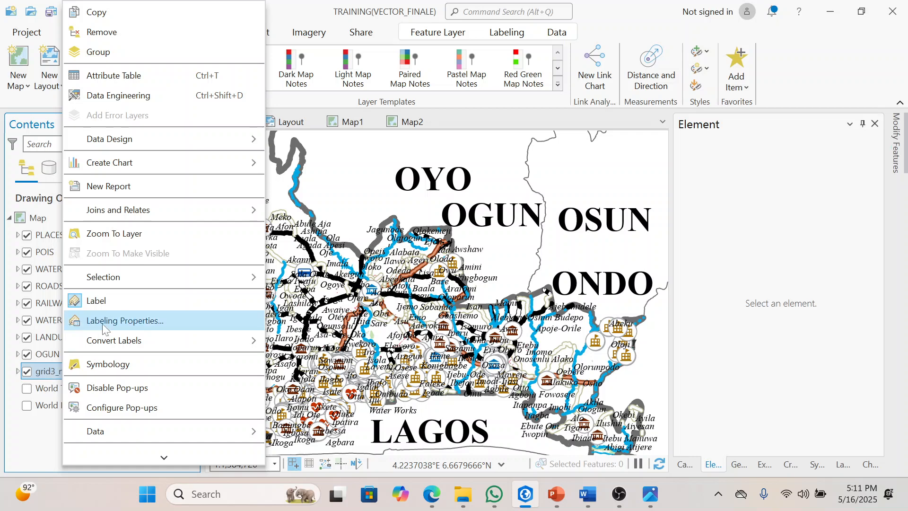
left_click(152, 20)
left_click(341, 122)
right_click(79, 214)
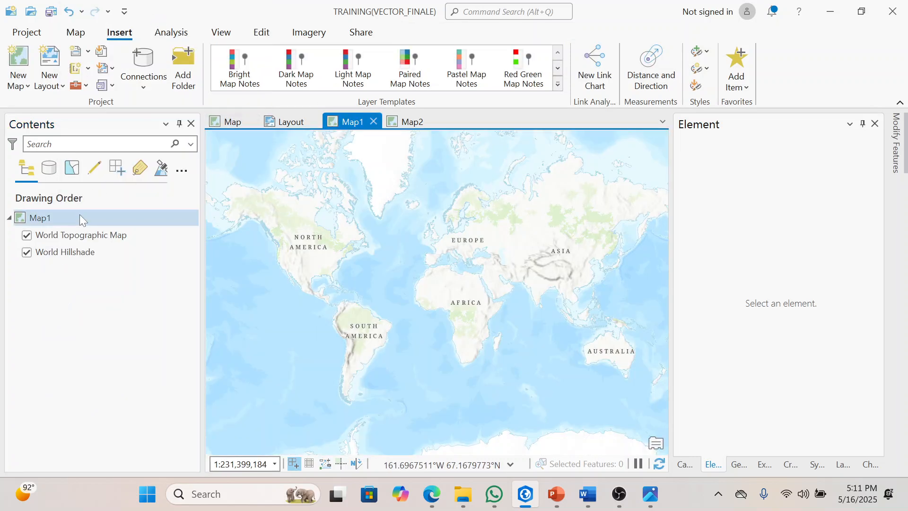
left_click(154, 127)
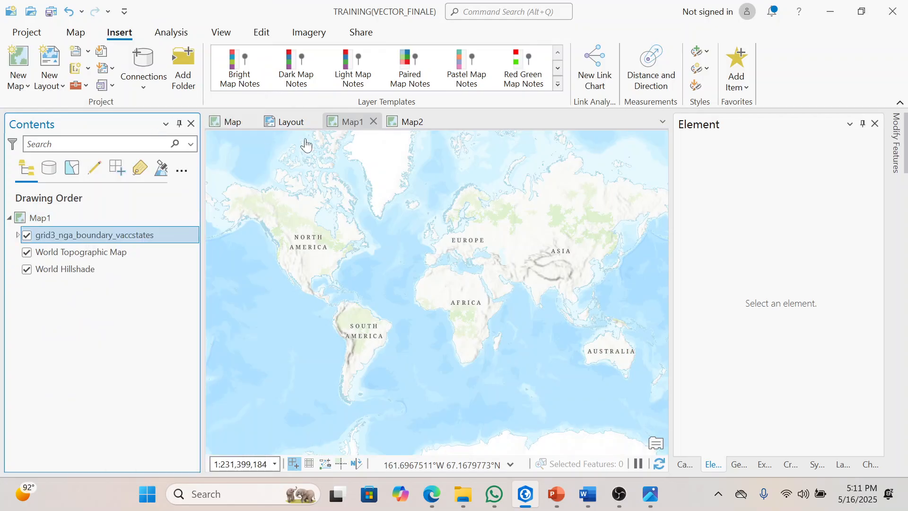
Step: Copy the OGUN and grid3_nga_boundary_vaccstates layers together from Map into Map2
left_click(230, 122)
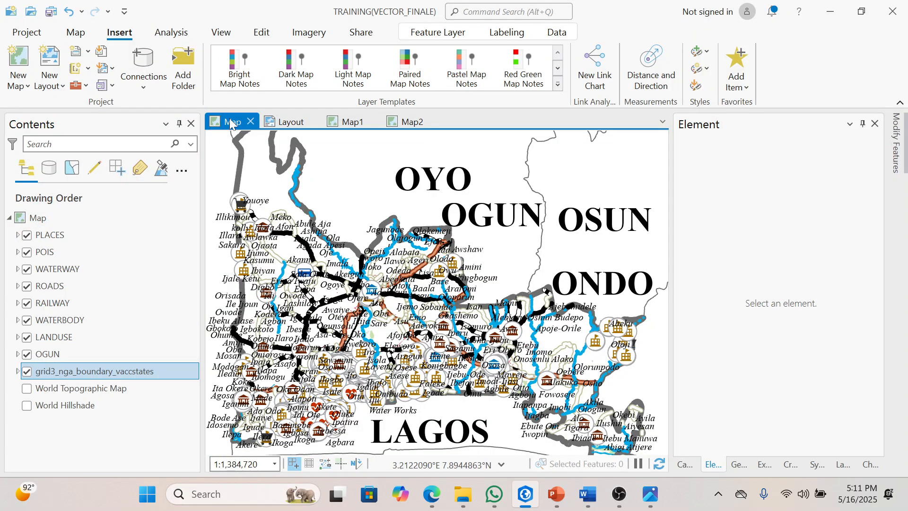
left_click(58, 358)
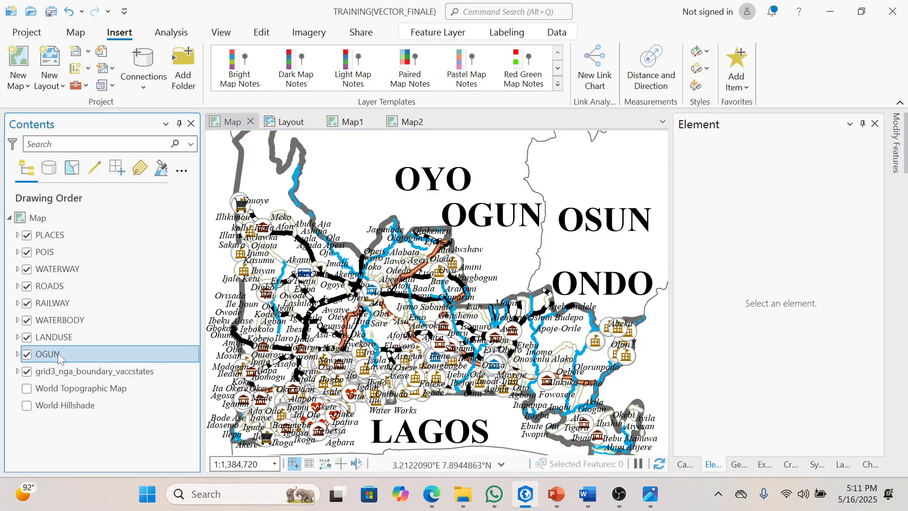
left_click(59, 375, "ctrl")
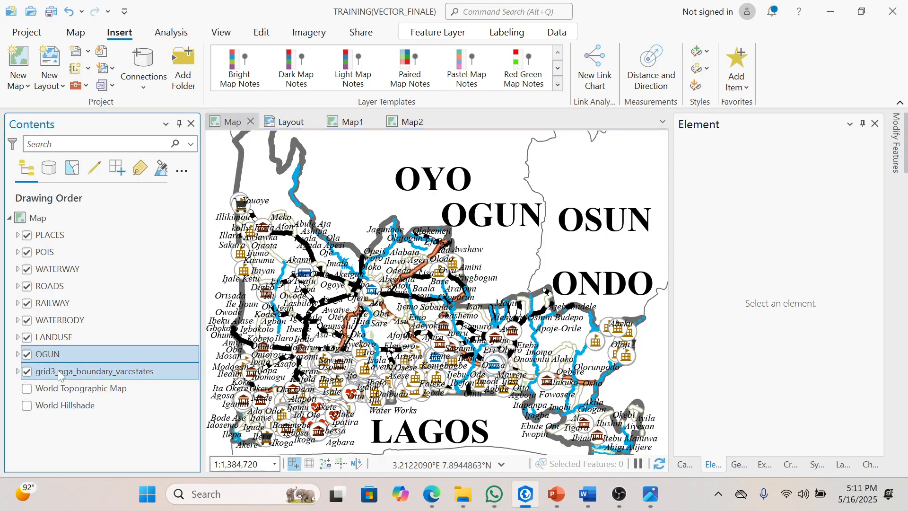
right_click(59, 375)
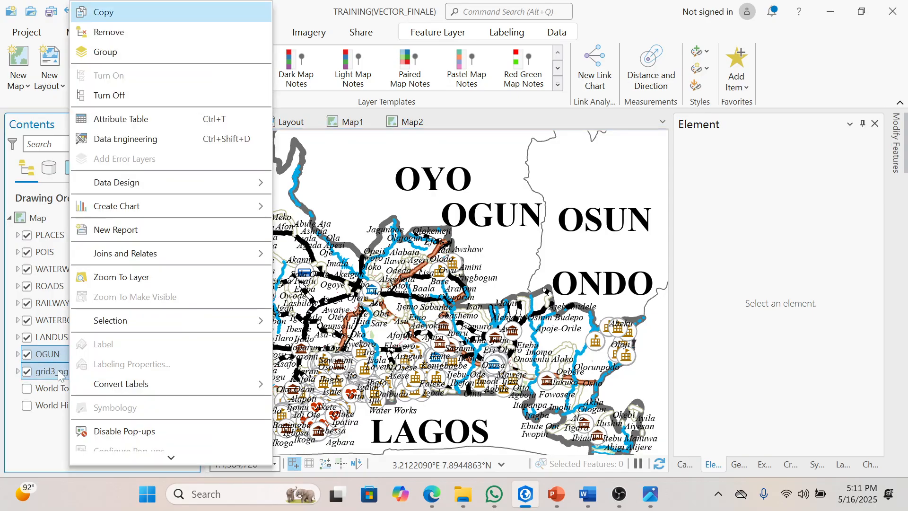
left_click(155, 15)
left_click(403, 121)
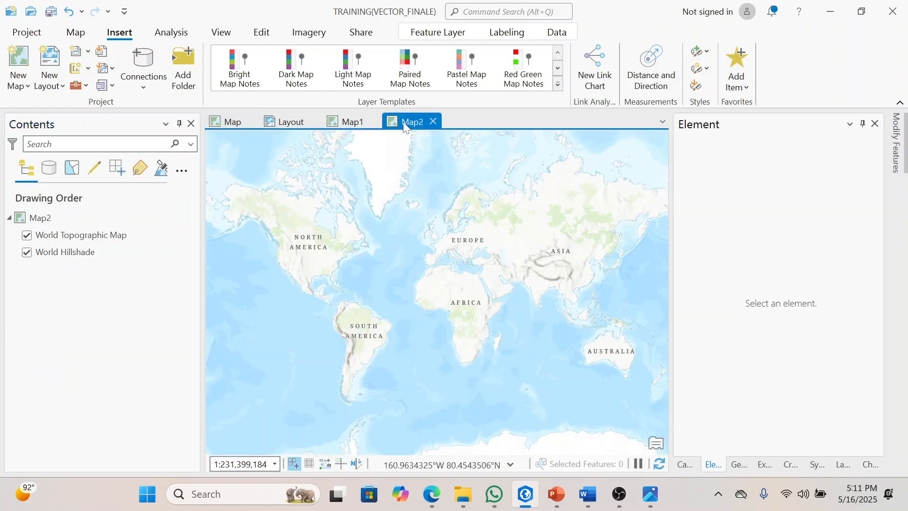
right_click(45, 218)
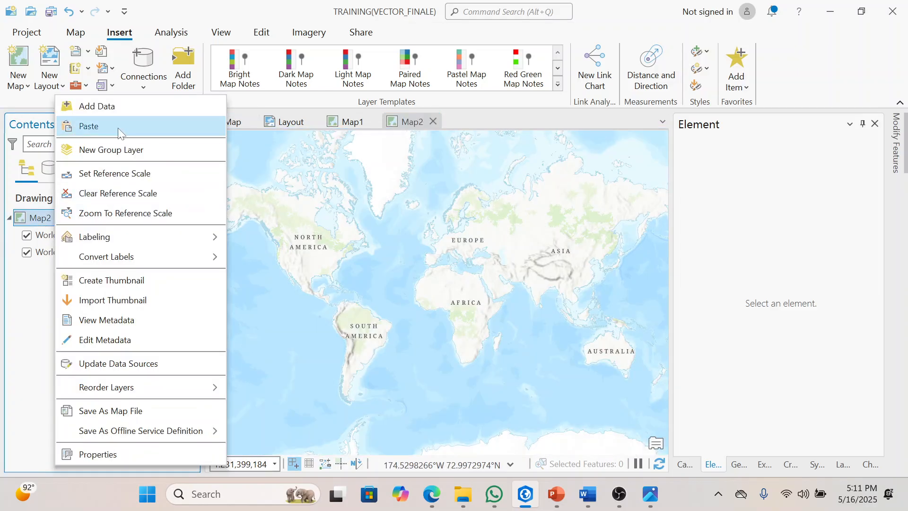
left_click(117, 128)
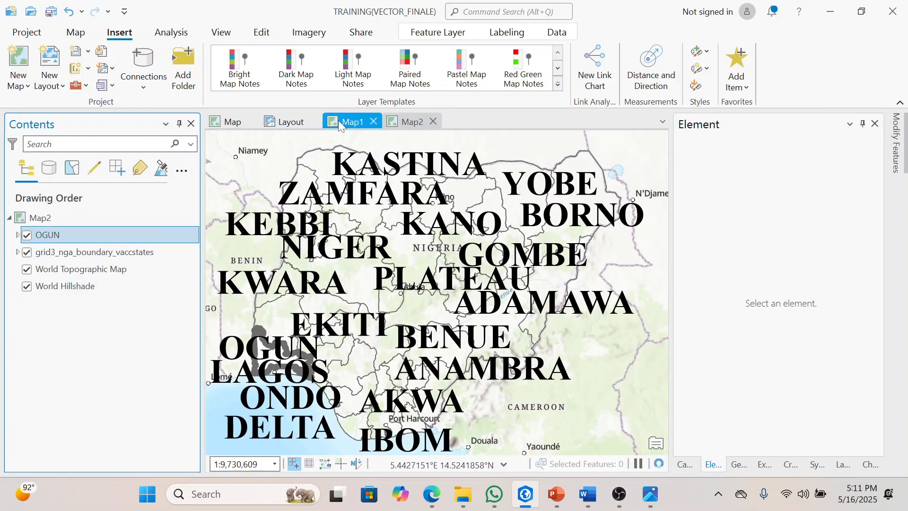
Step: Turn off the labels of the grid3_nga_boundary_vaccstates layer in both Map2 and Map1
left_click(72, 252)
right_click(72, 253)
left_click(120, 303)
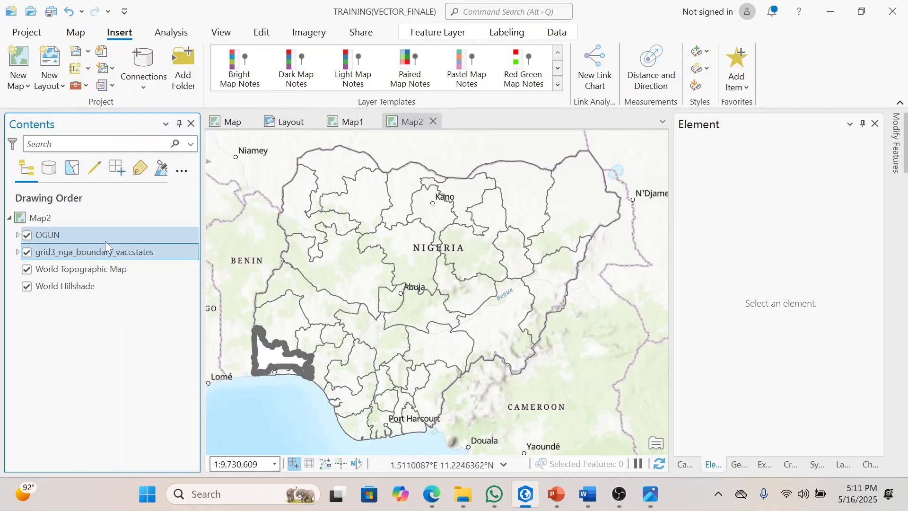
left_click(344, 124)
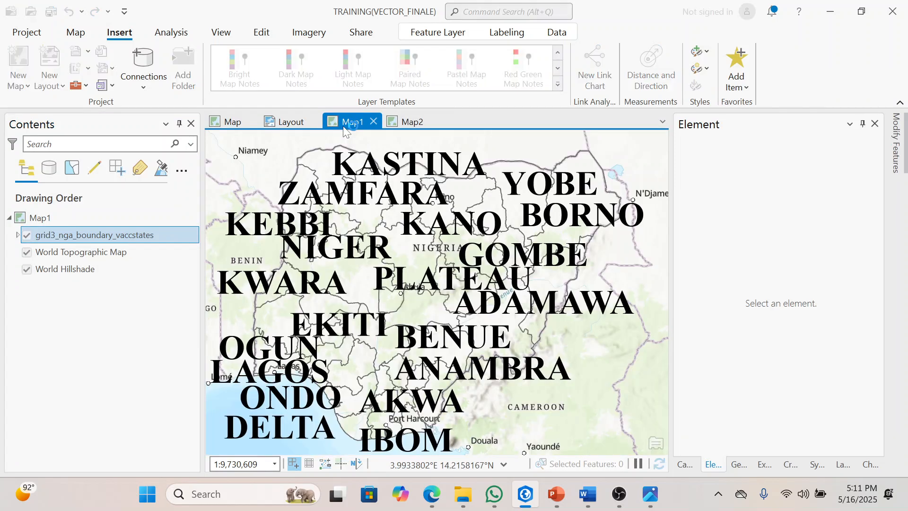
right_click(104, 237)
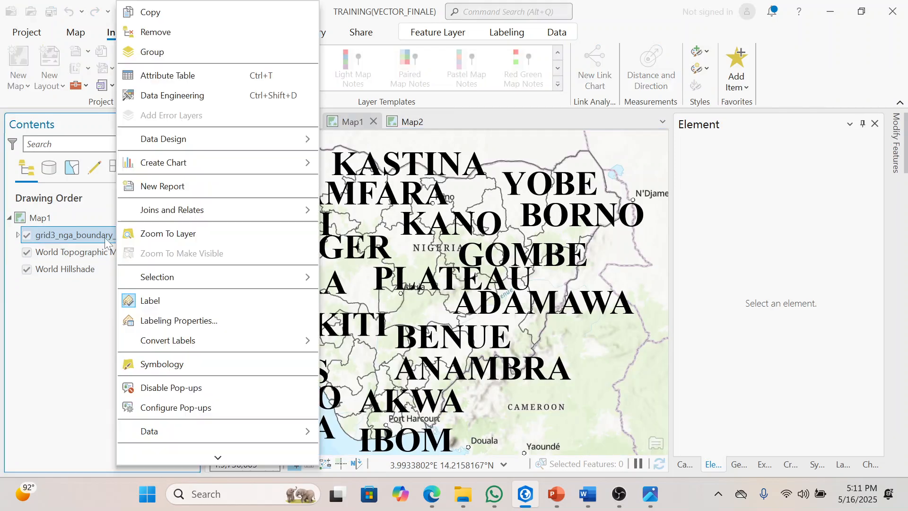
left_click(171, 301)
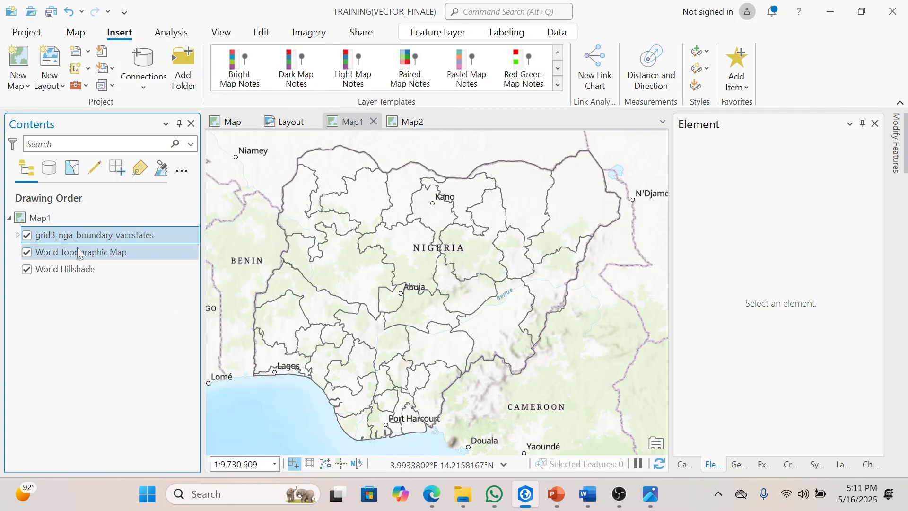
Step: Change the fill color of the grid3_nga_boundary_vaccstates layer in Map1 to green
left_click(18, 235)
right_click(29, 251)
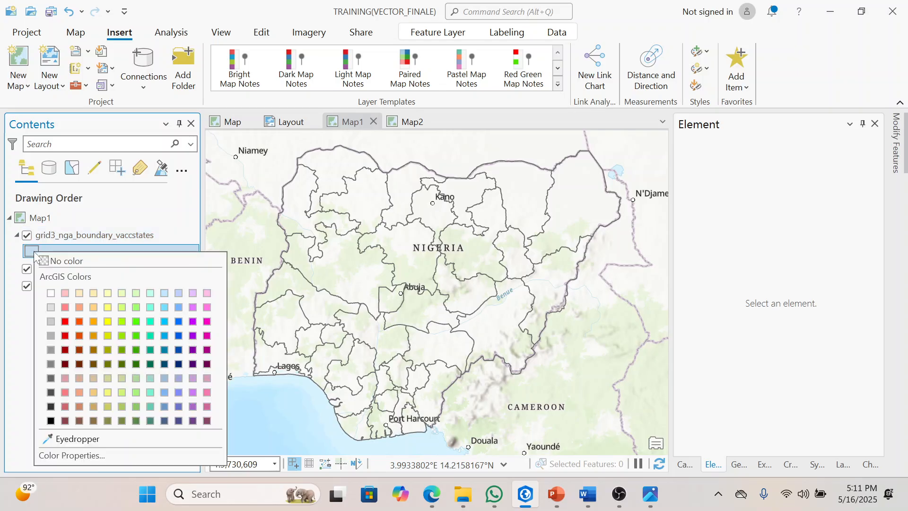
left_click(51, 293)
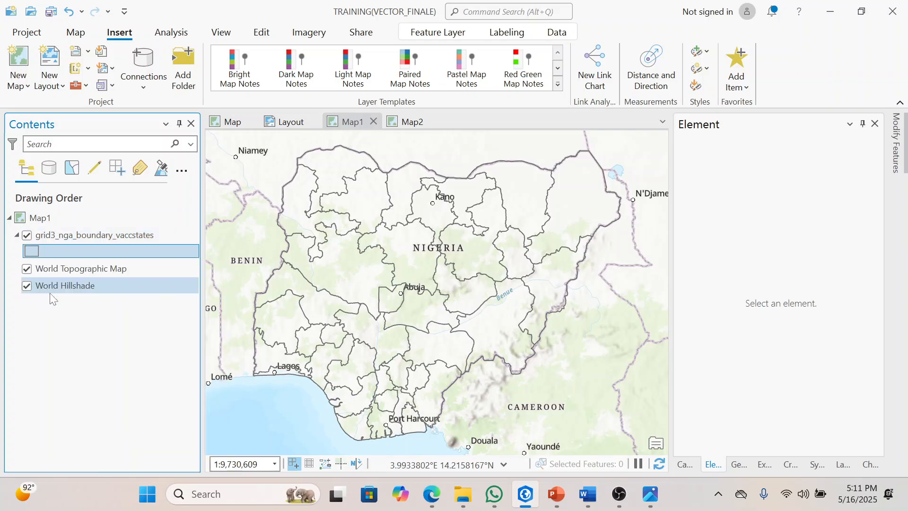
right_click(29, 251)
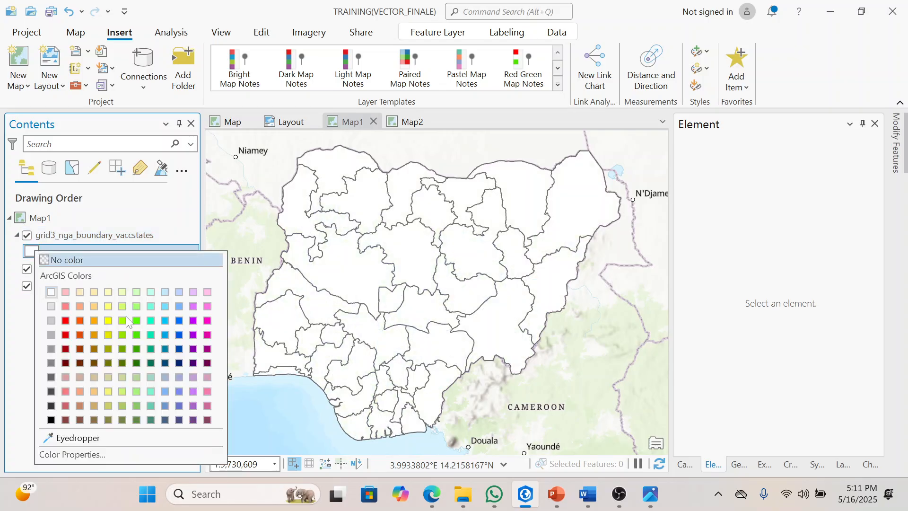
left_click(122, 348)
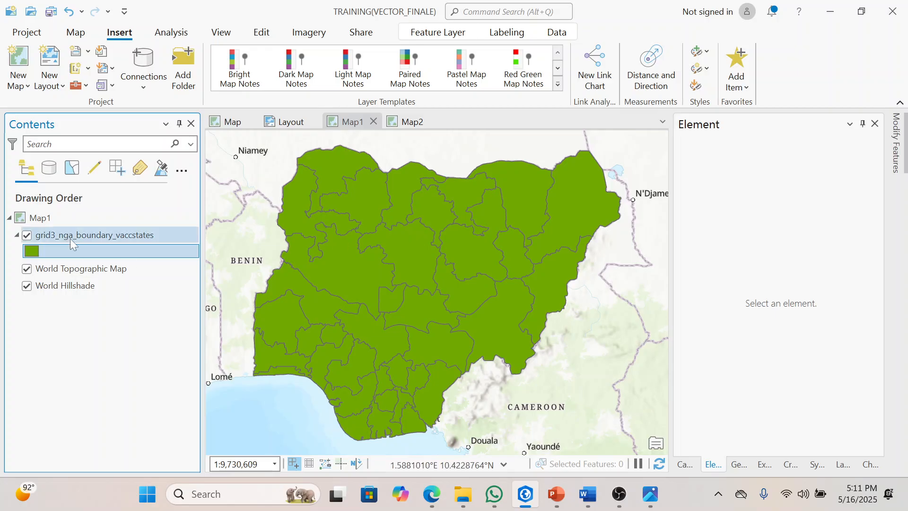
Step: Set the outline of the grid3_nga_boundary_vaccstates layer in Map1 to no color
left_click(88, 237)
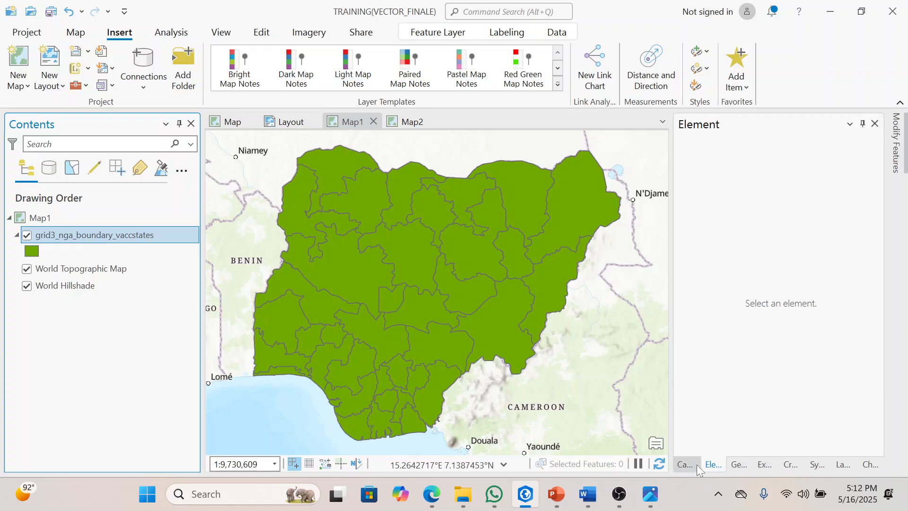
left_click(817, 465)
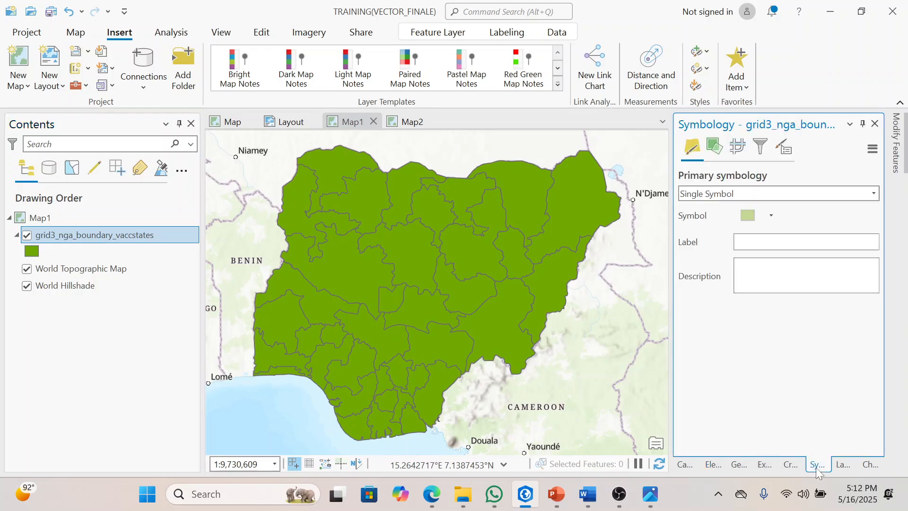
left_click(748, 221)
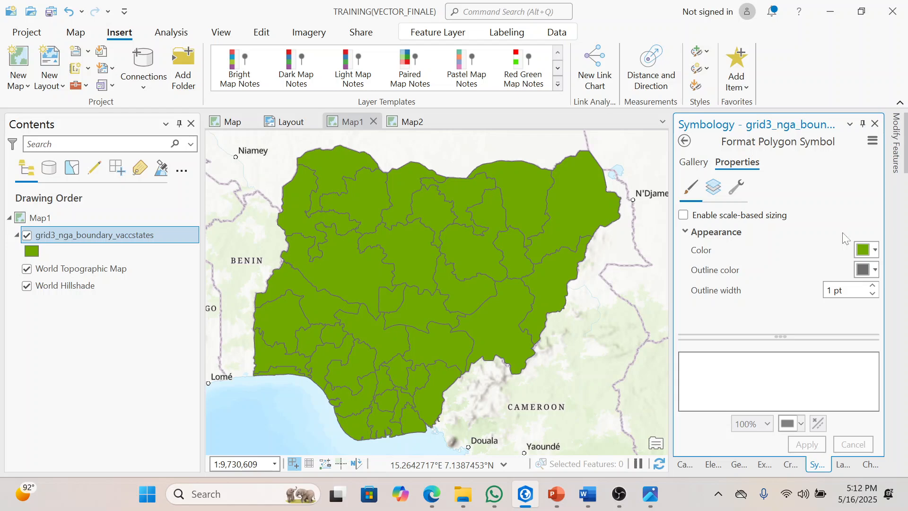
left_click(873, 270)
left_click(705, 287)
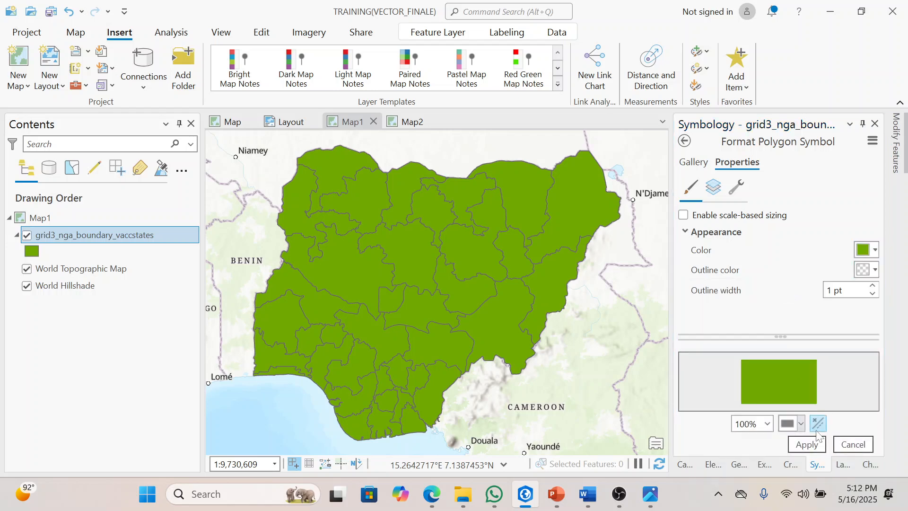
left_click(806, 445)
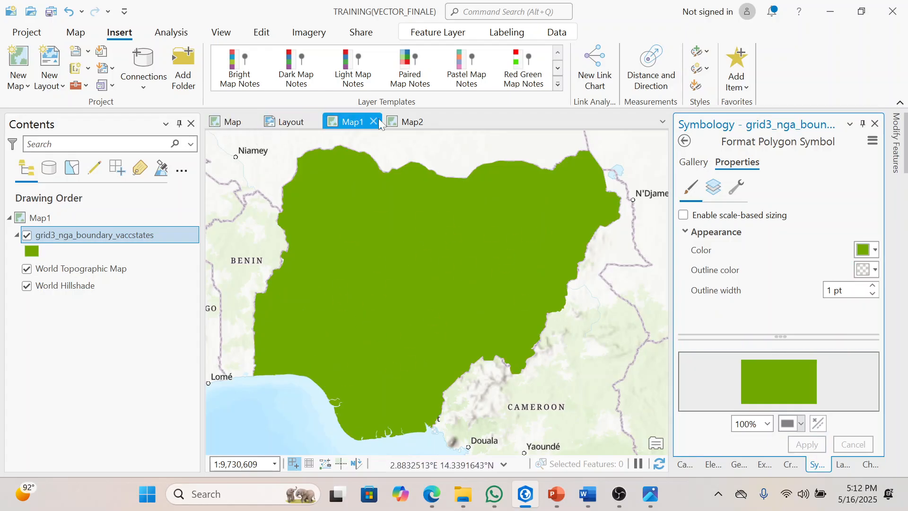
Step: Set the outline of the OGUN layer in Map2 to no color
left_click(408, 122)
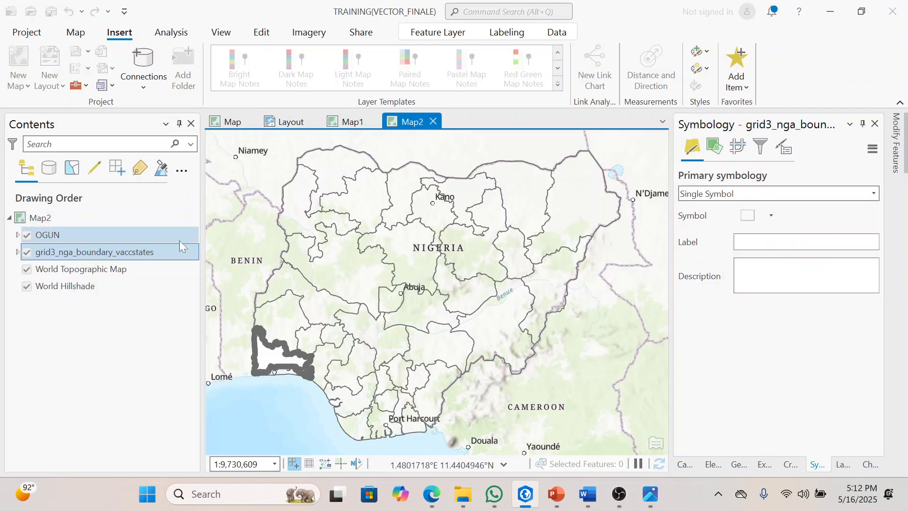
left_click(163, 229)
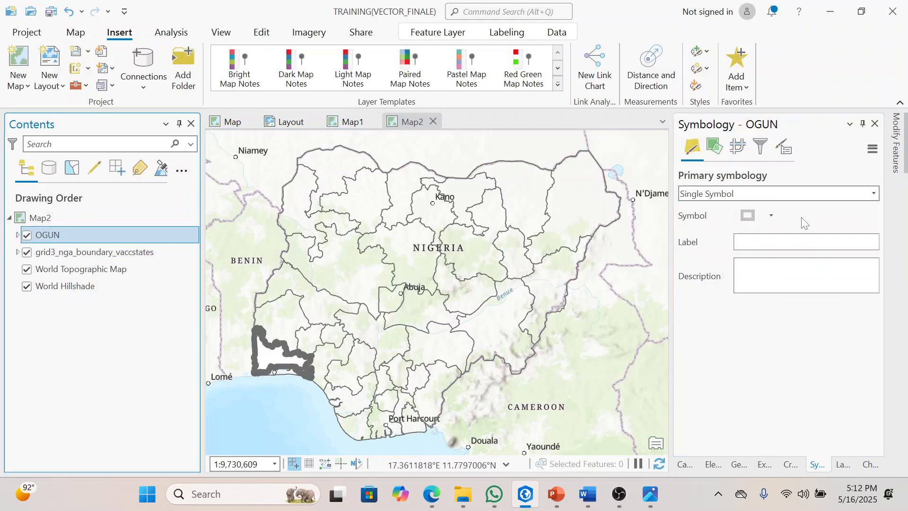
left_click(749, 216)
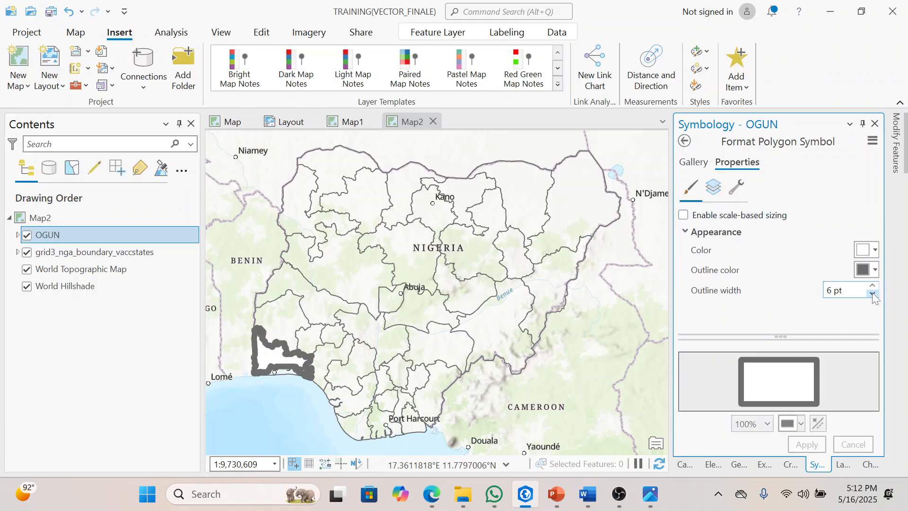
left_click(876, 271)
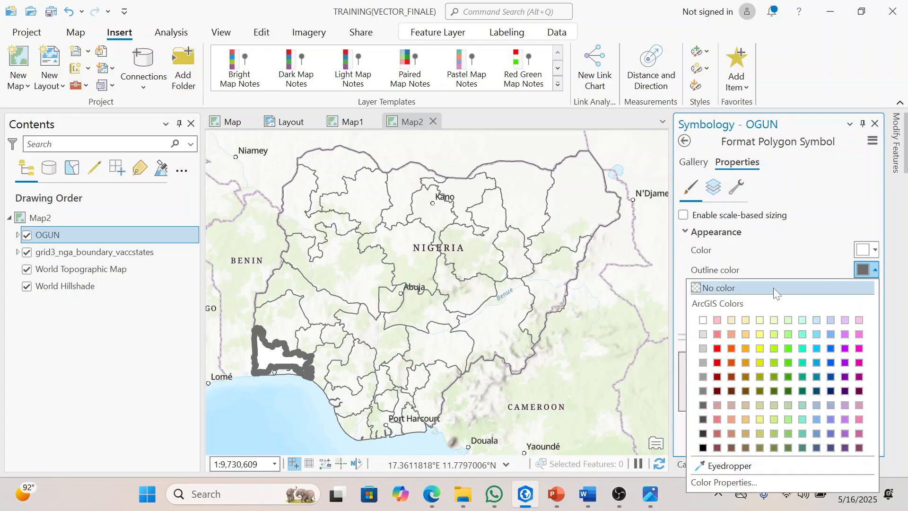
left_click(773, 288)
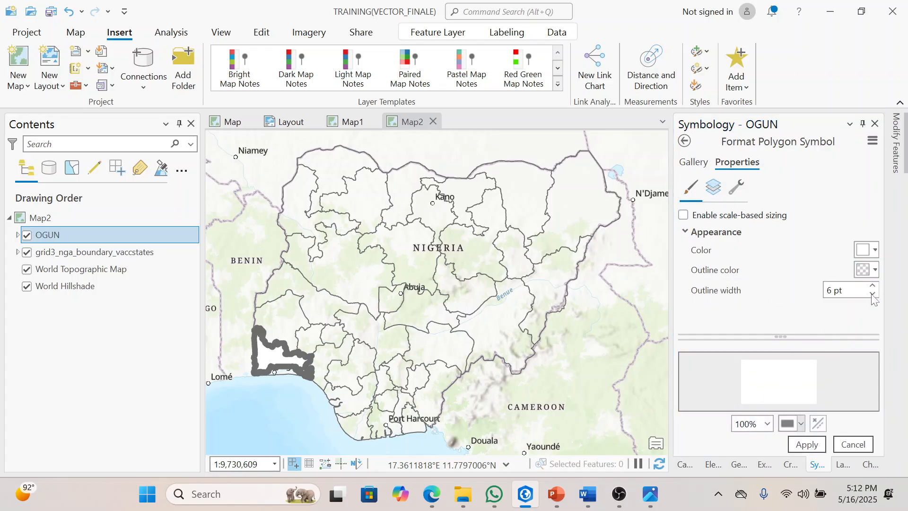
left_click(808, 446)
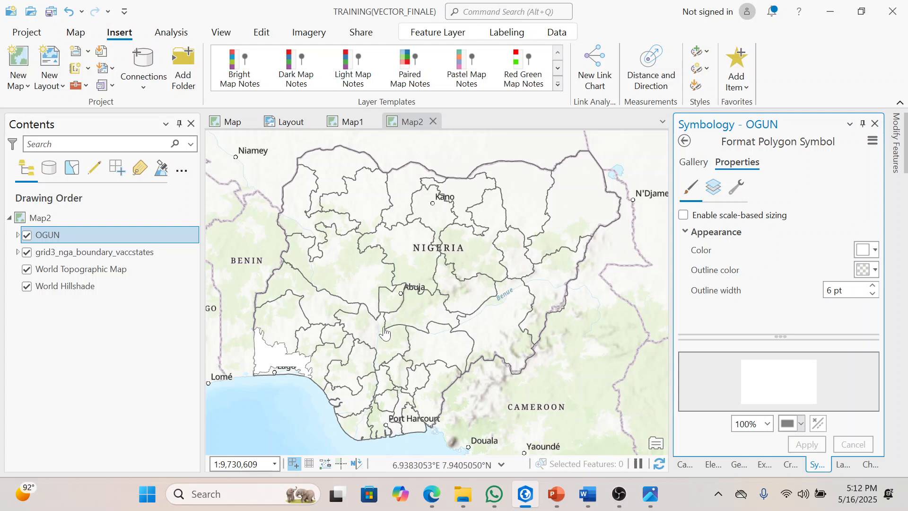
Step: Look over the Nigeria maps in Map2 and Map1 and compare them with the Ogun layout page
left_click(411, 321)
left_click_drag(410, 321, 438, 308)
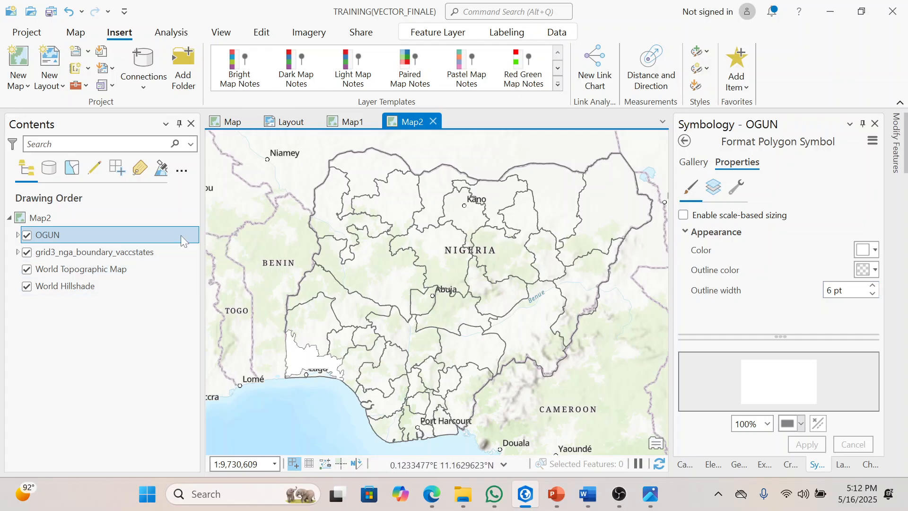
left_click(875, 270)
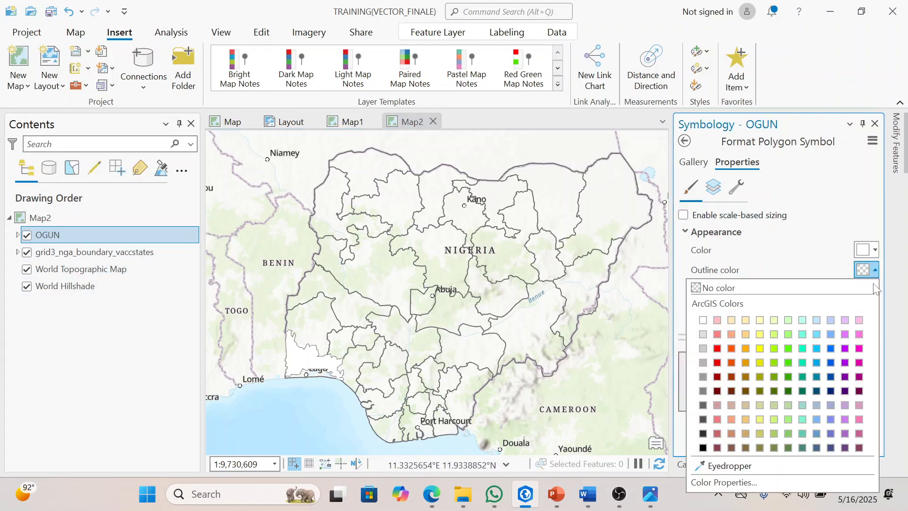
left_click(875, 254)
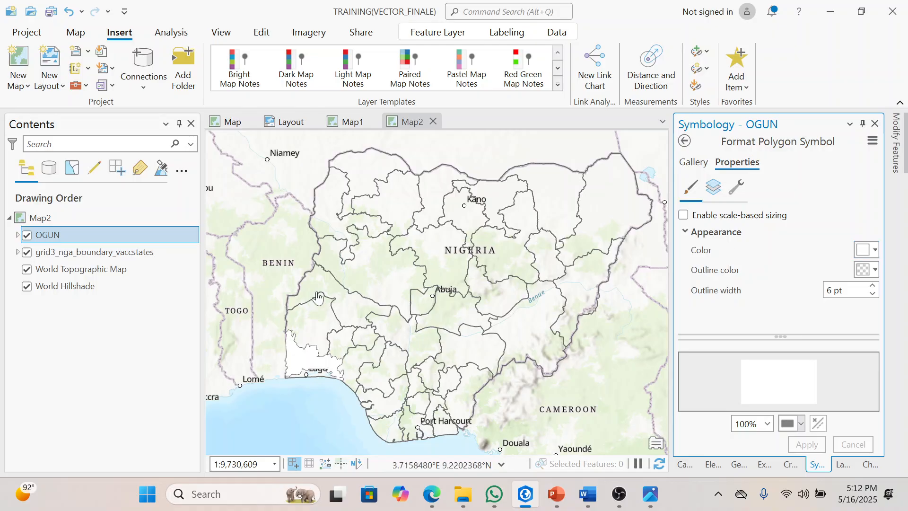
left_click(348, 124)
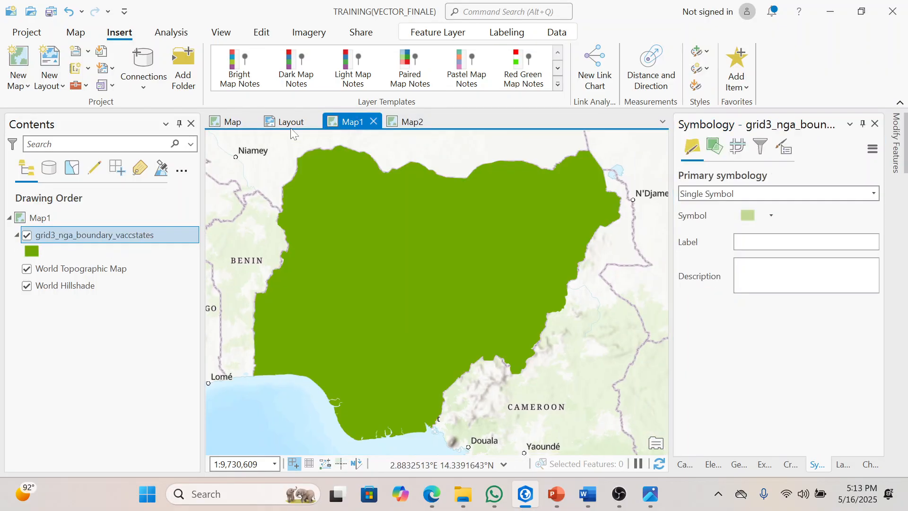
left_click(284, 121)
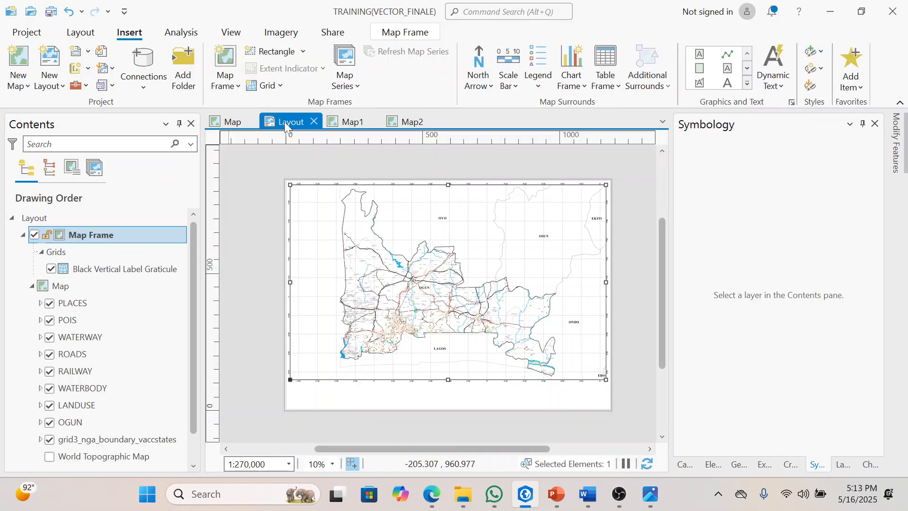
left_click(390, 162)
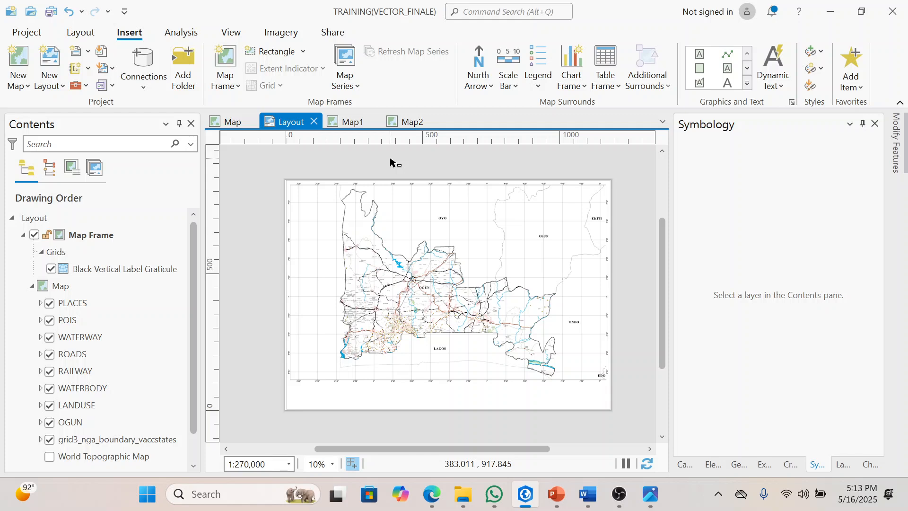
left_click(351, 123)
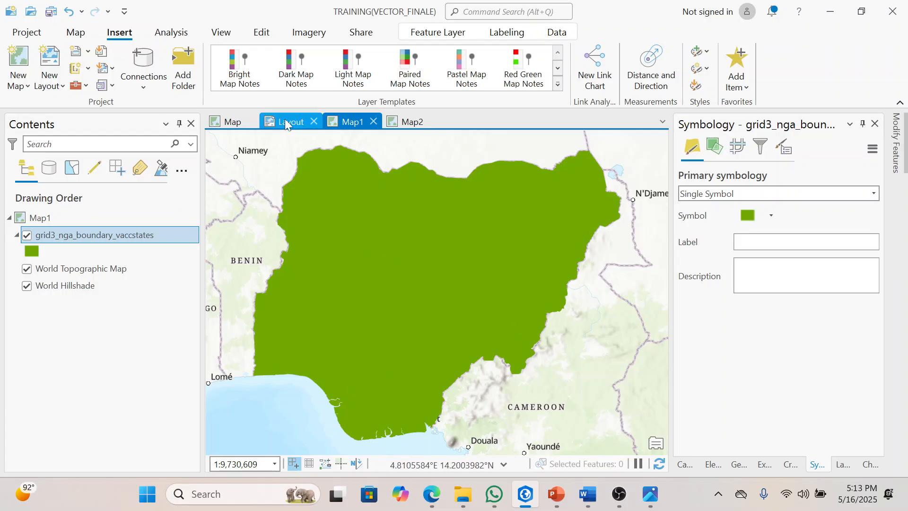
left_click(407, 121)
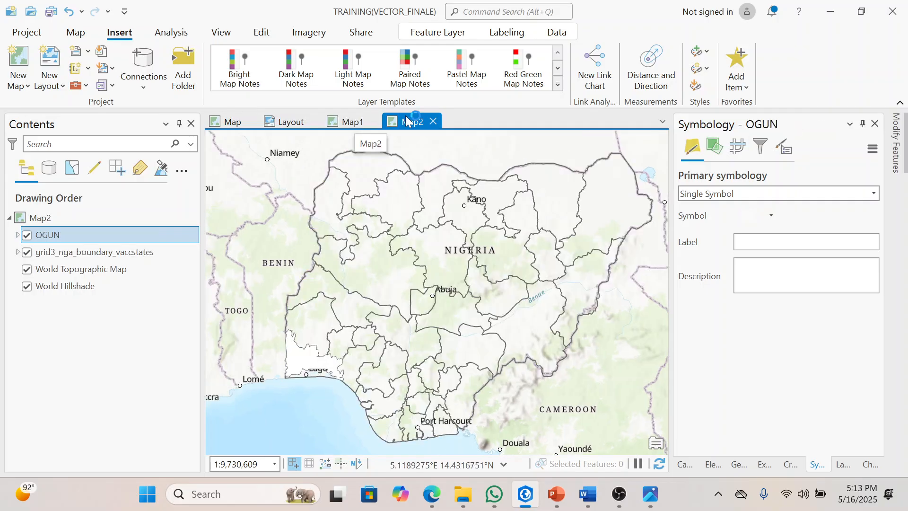
left_click(273, 123)
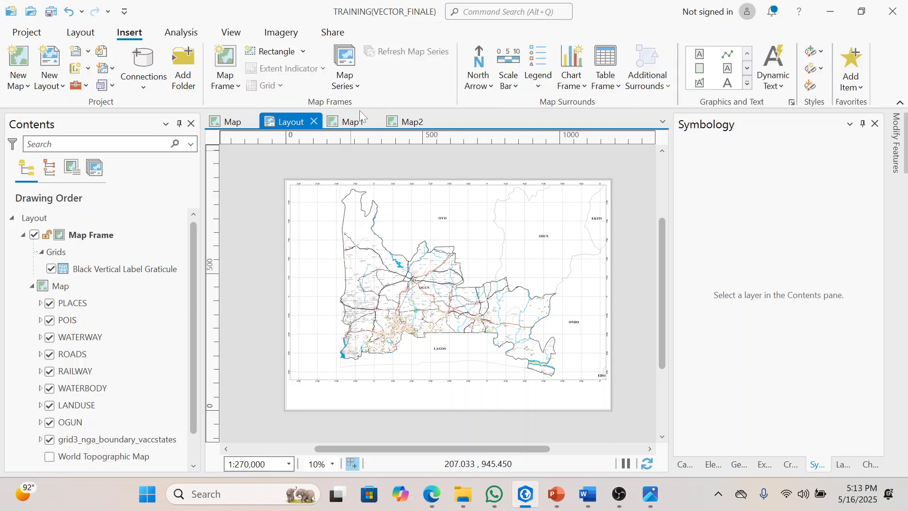
Step: Turn on the state labels of the grid3_nga_boundary_vaccstates layer in Map2
left_click(398, 120)
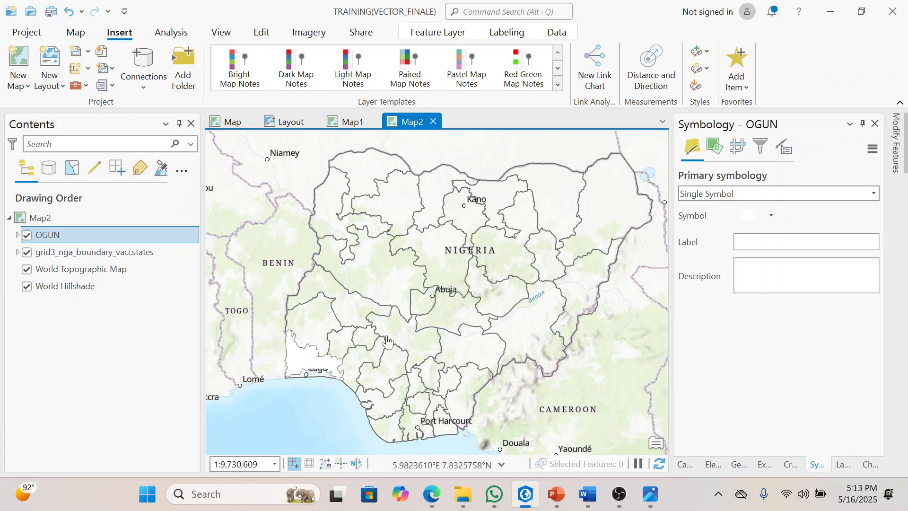
right_click(91, 257)
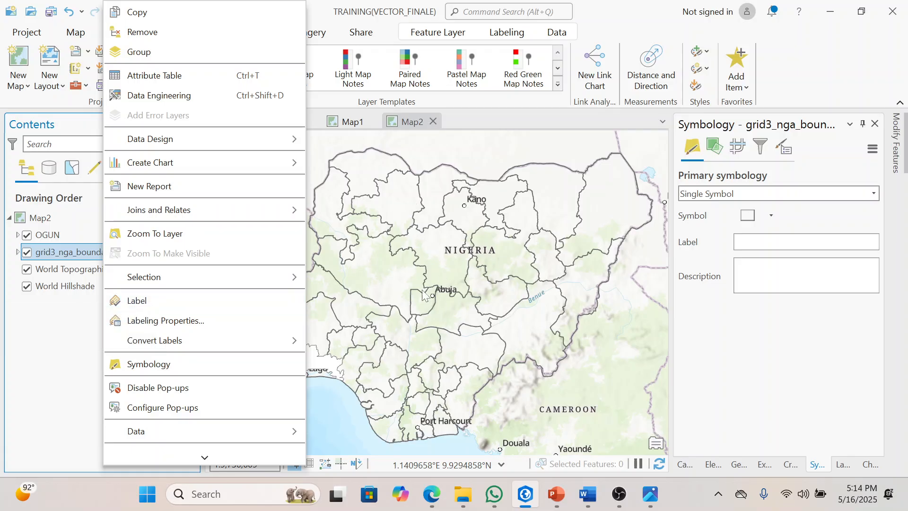
left_click(152, 298)
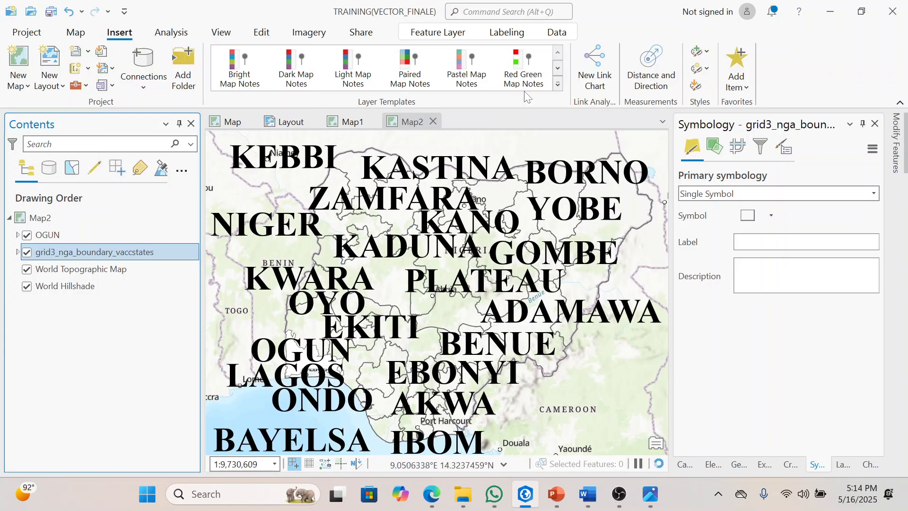
Step: Reduce the font size of the state name labels in Map2 to 5 pt
left_click(501, 33)
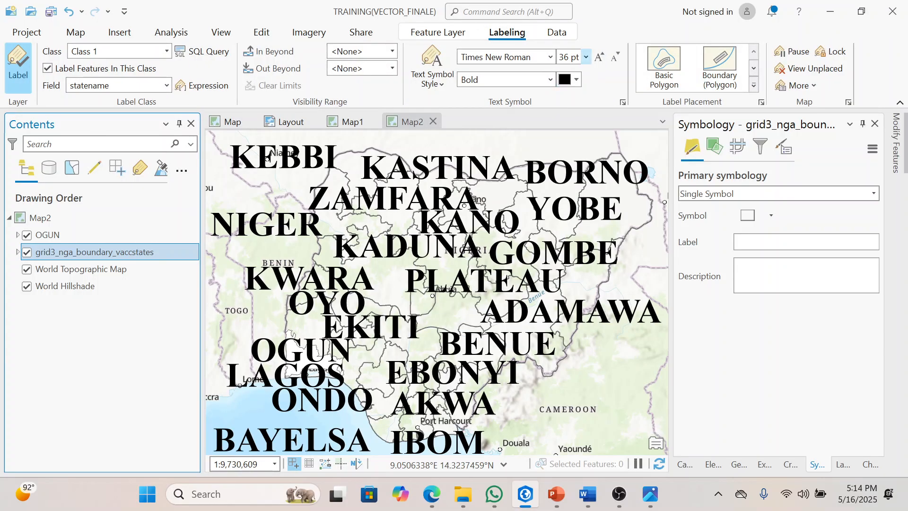
left_click(586, 57)
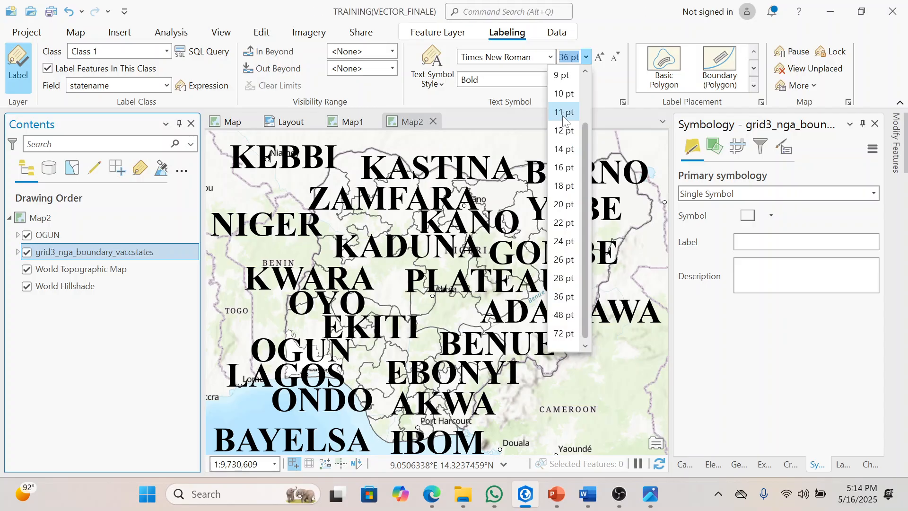
left_click(563, 115)
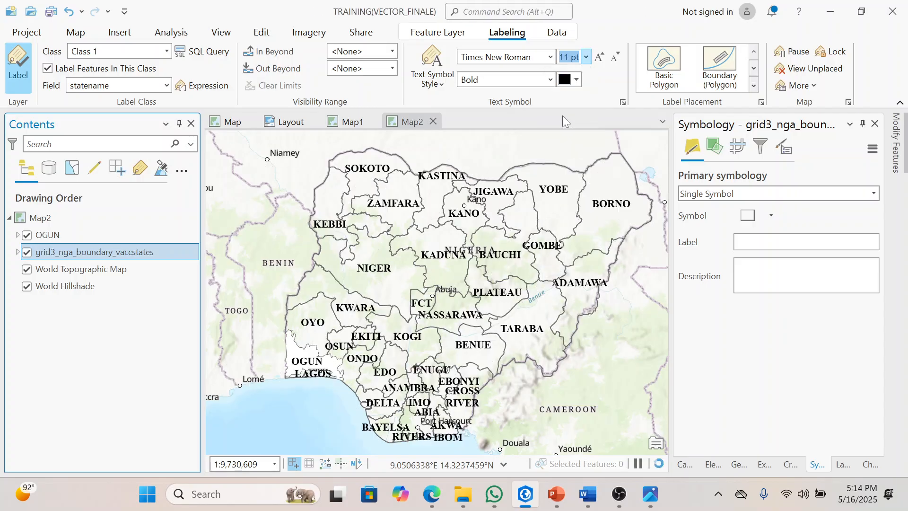
left_click(586, 57)
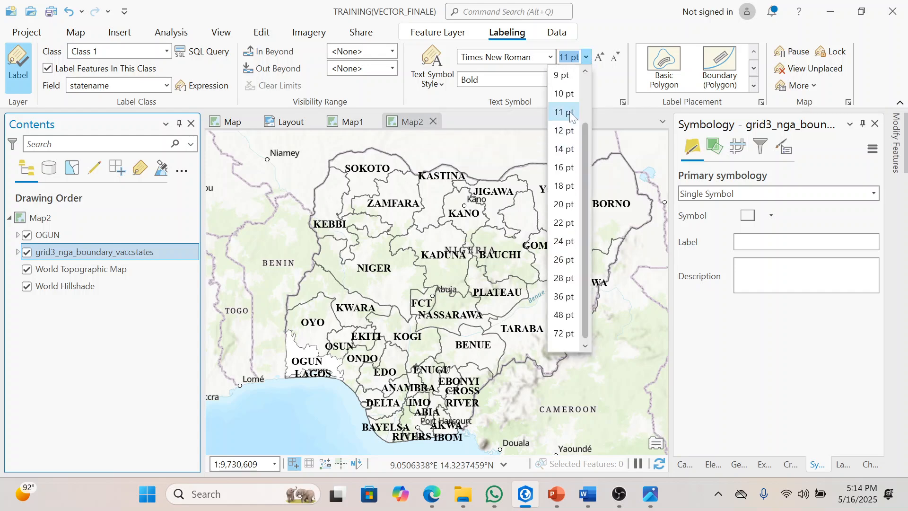
left_click(571, 76)
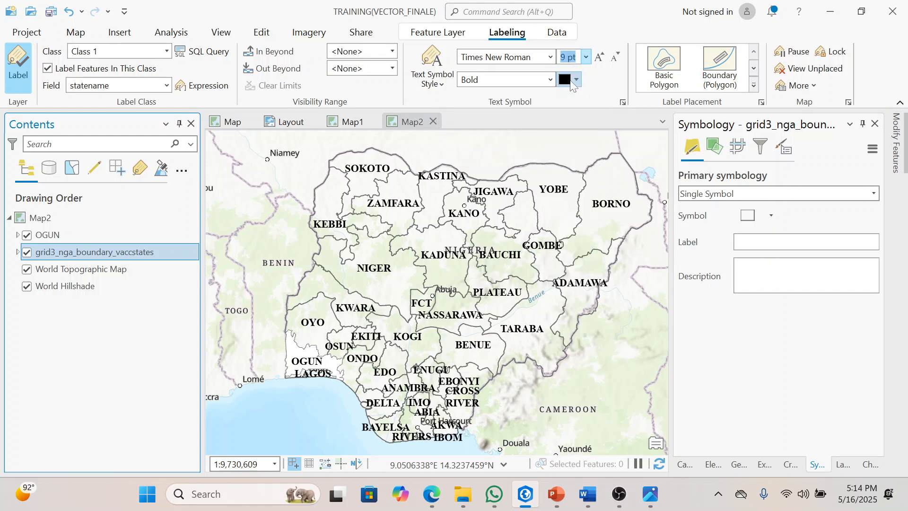
left_click(586, 58)
scroll(586, 135, "up", 3)
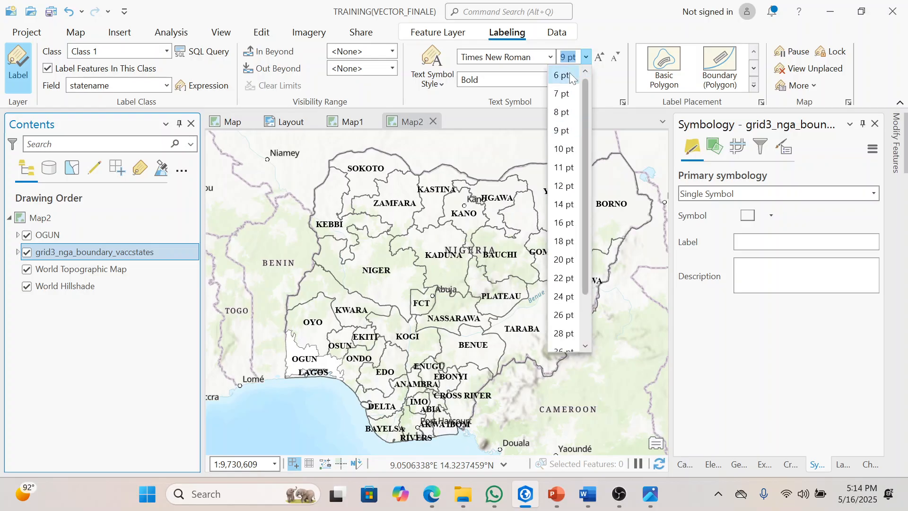
left_click(564, 75)
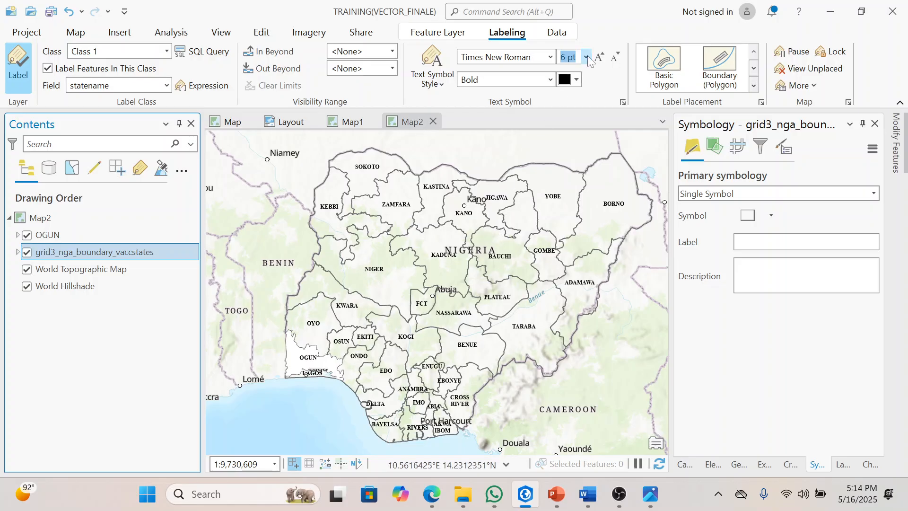
type("5")
key("Return")
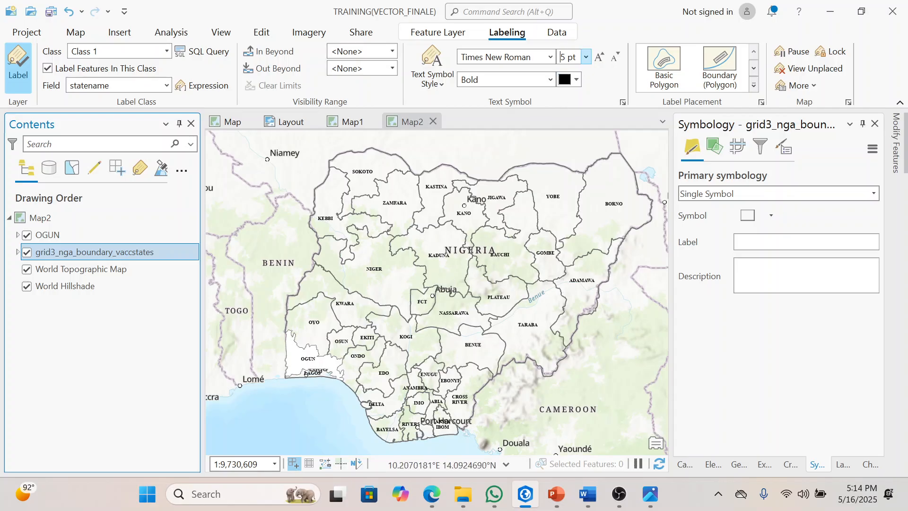
left_click(585, 57)
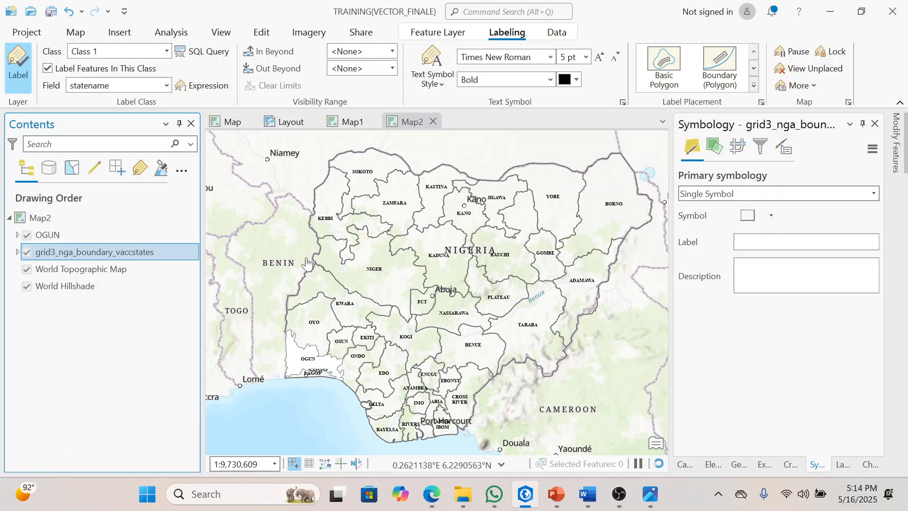
Step: Insert a Map1 map frame at 1:9,730,609 on the Layout, about 117 mm wide, below the main map at the page's lower-left corner
left_click(336, 121)
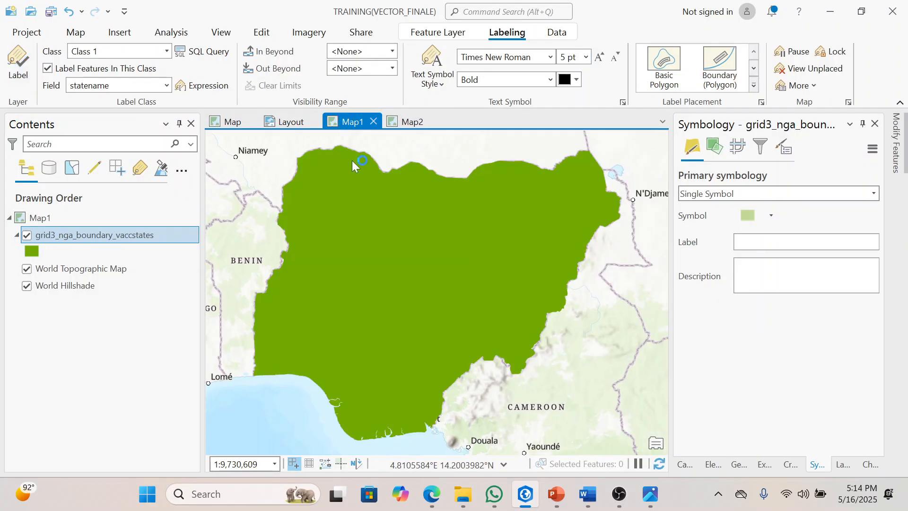
left_click(277, 120)
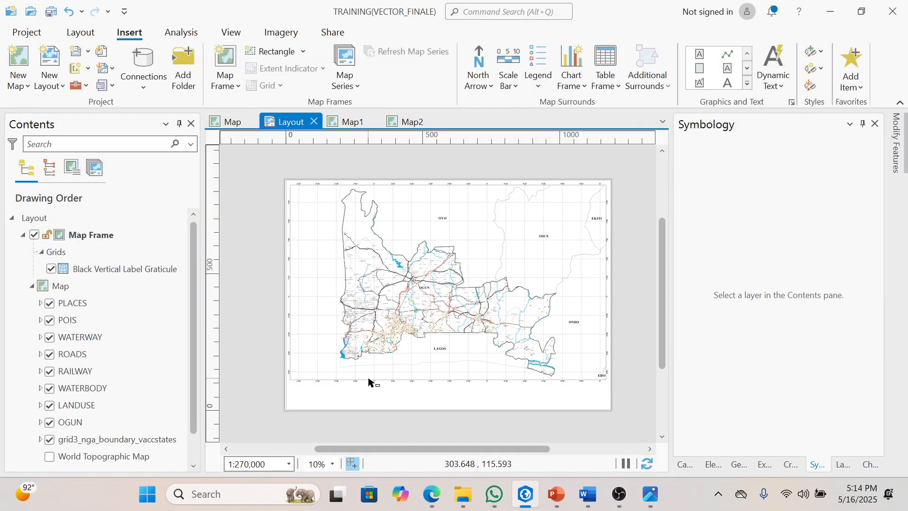
left_click(227, 90)
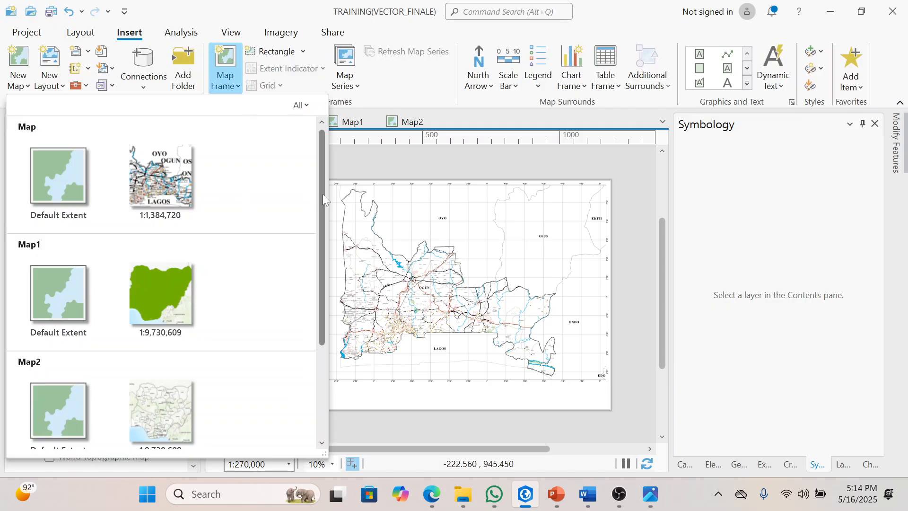
left_click_drag(322, 194, 316, 252)
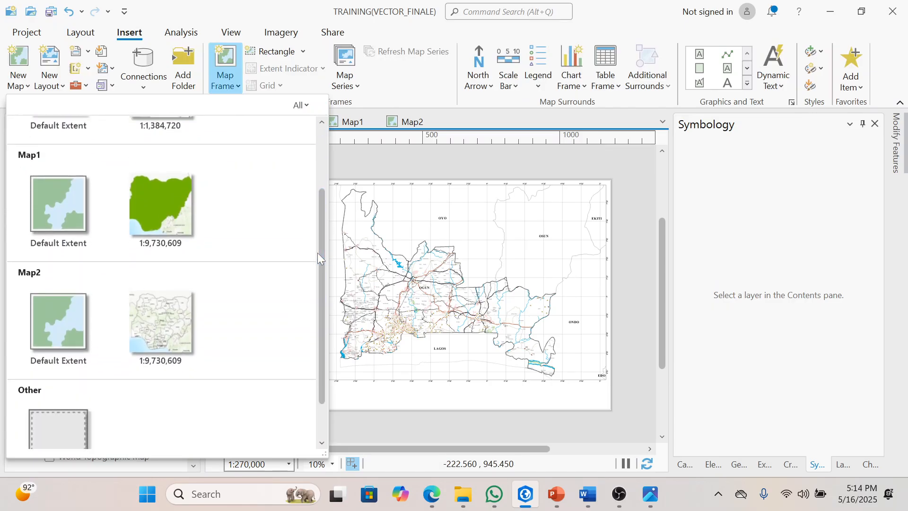
left_click(168, 201)
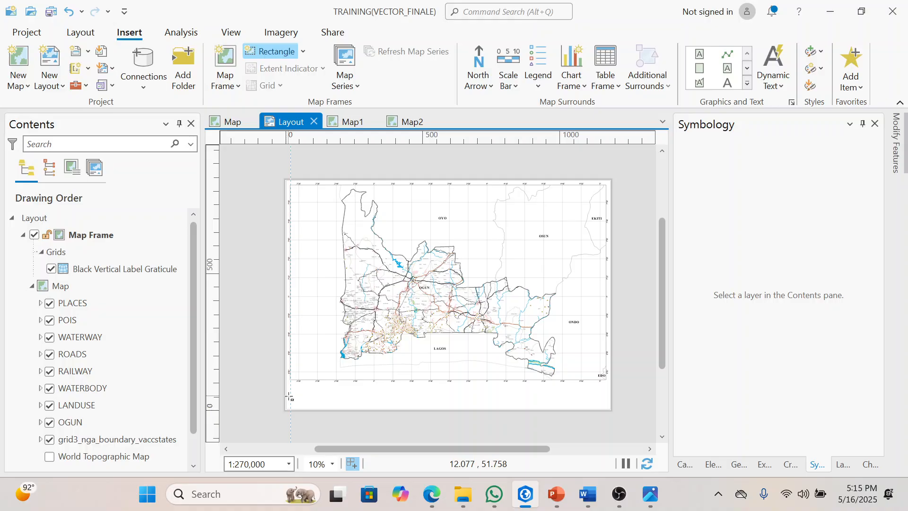
scroll(289, 397, "up", 2)
left_click_drag(292, 379, 354, 417)
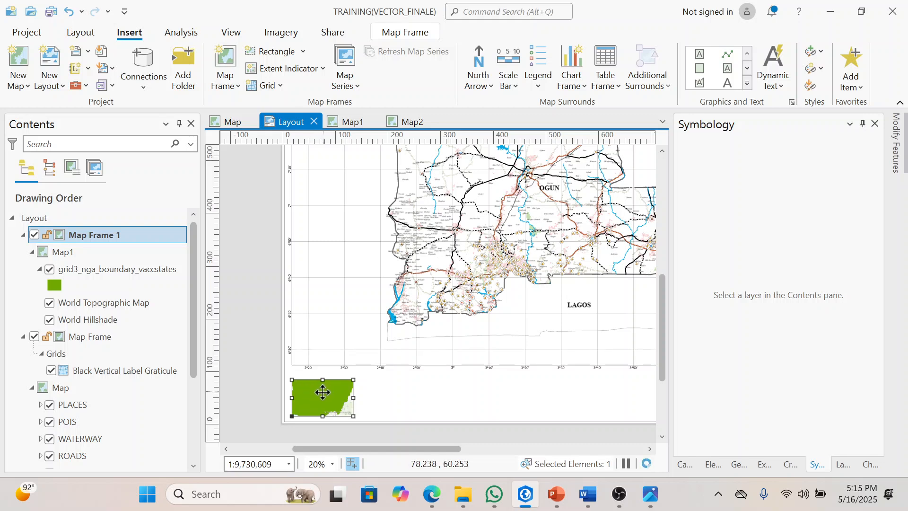
Step: Activate the Map1 inset frame, zoom its map out to about 1:116,776,445 with Nigeria centred within Africa, and close the activation
right_click(324, 394)
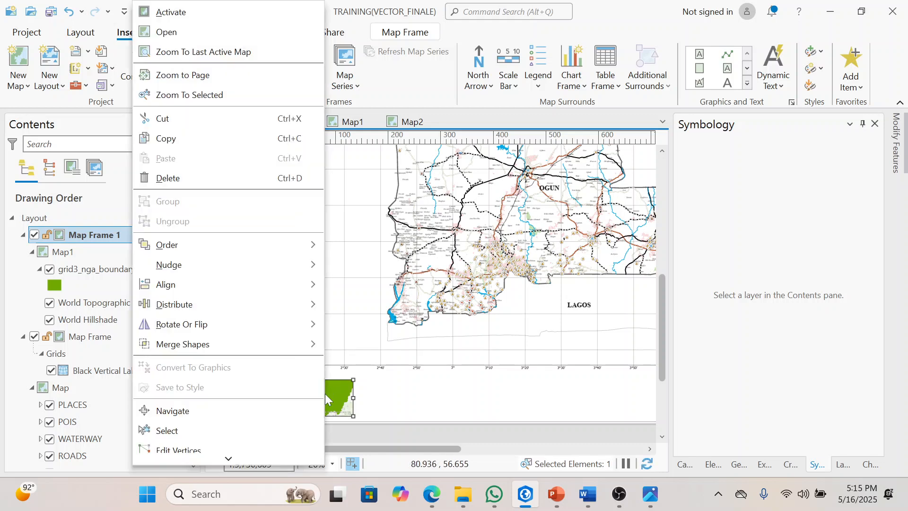
left_click(245, 15)
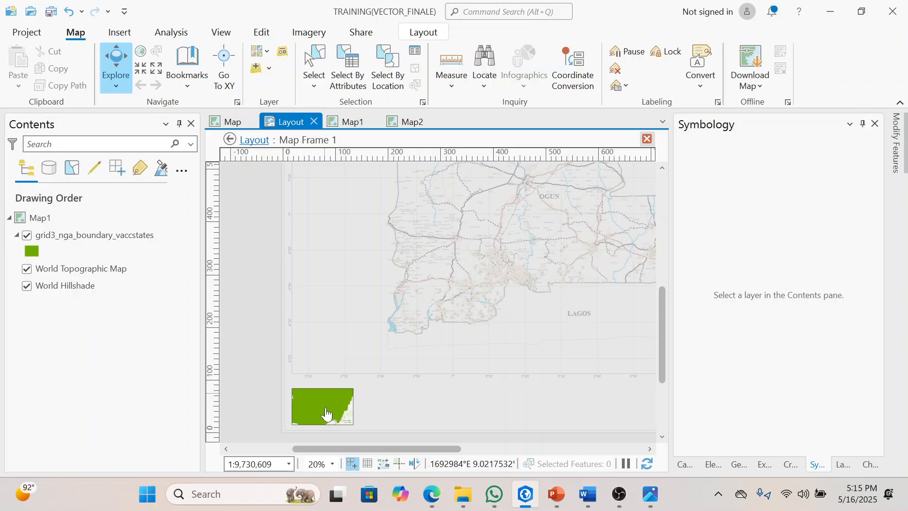
scroll(326, 414, "down", 1)
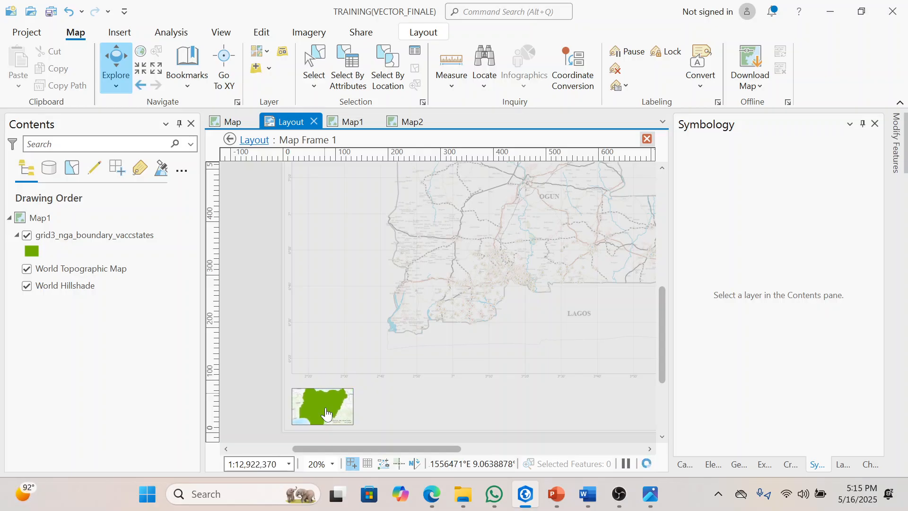
scroll(326, 414, "down", 4)
scroll(326, 414, "down", 1)
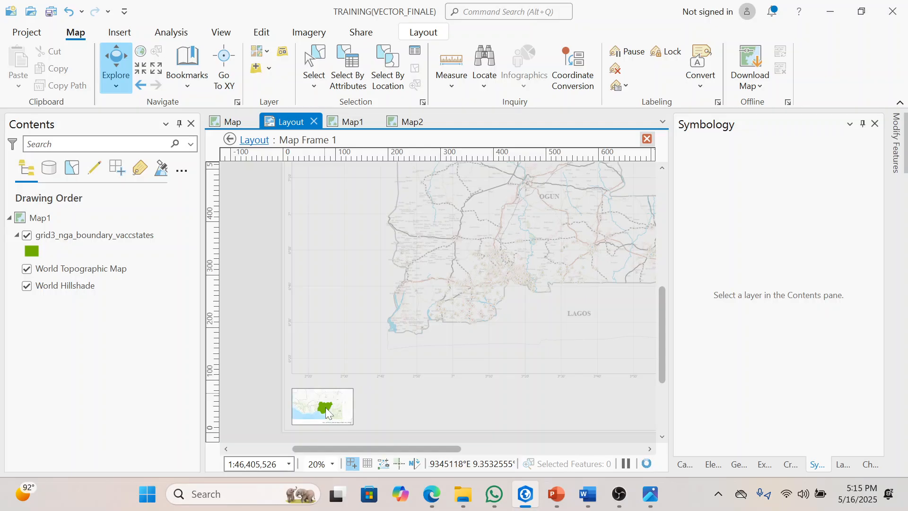
scroll(326, 414, "down", 4)
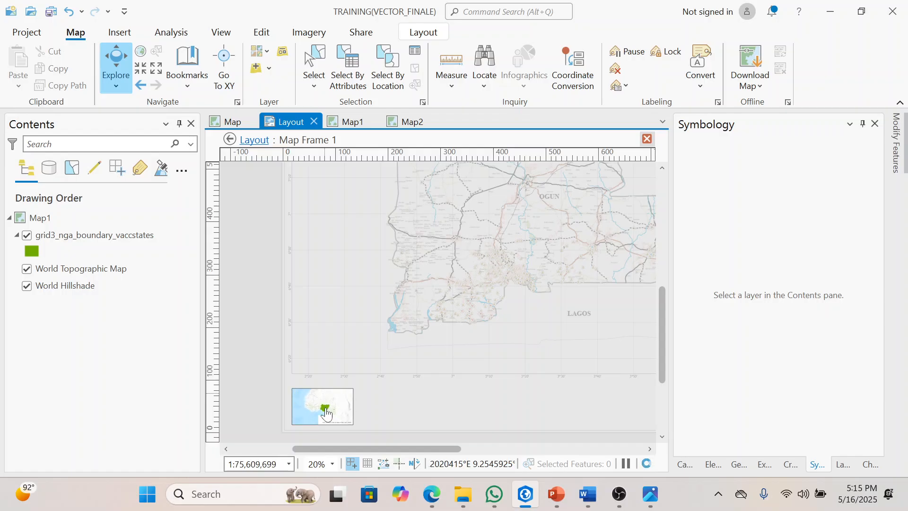
scroll(326, 414, "down", 3)
scroll(326, 413, "up", 3)
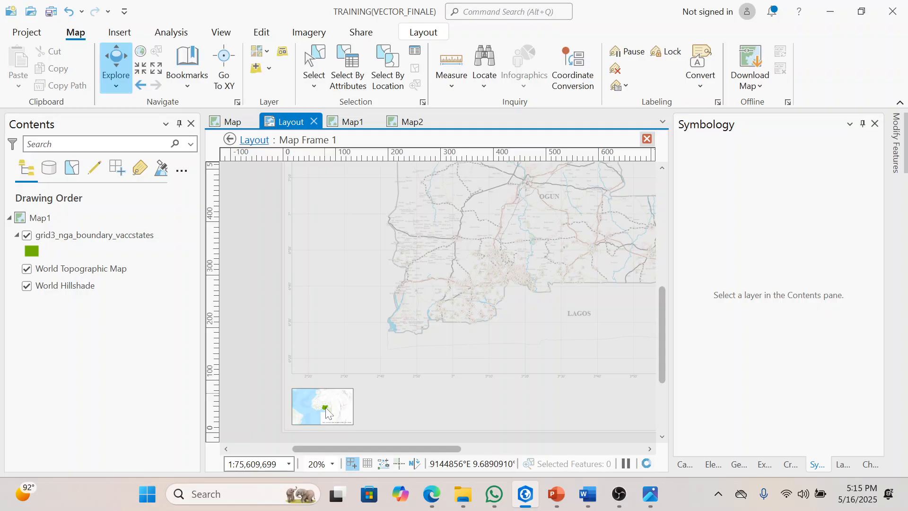
left_click_drag(333, 409, 322, 405)
scroll(323, 406, "down", 3)
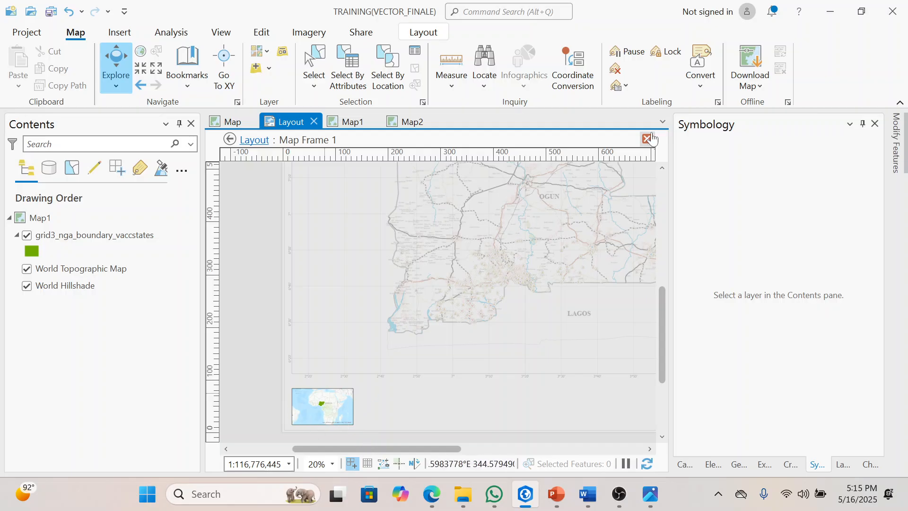
left_click(647, 140)
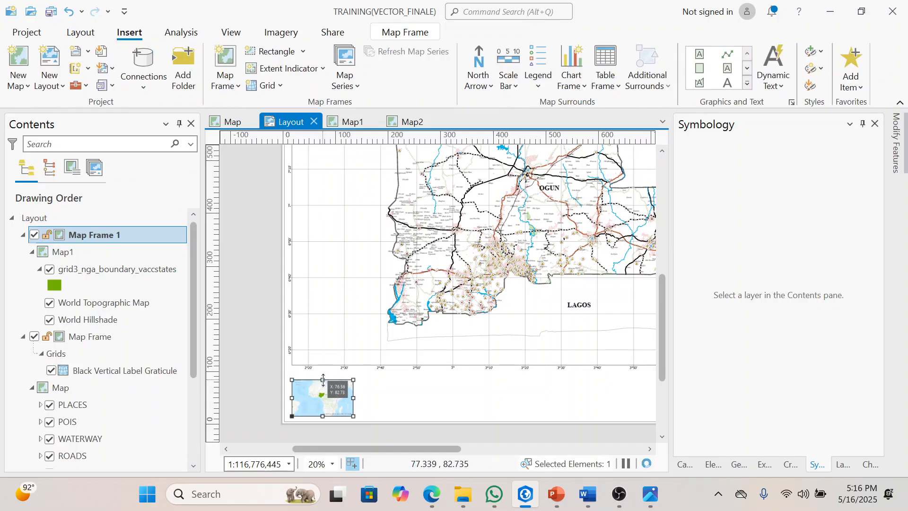
Step: Stretch the Nigeria inset map frame vertically to about 80 mm high within the strip below the main map
left_click_drag(323, 380, 323, 376)
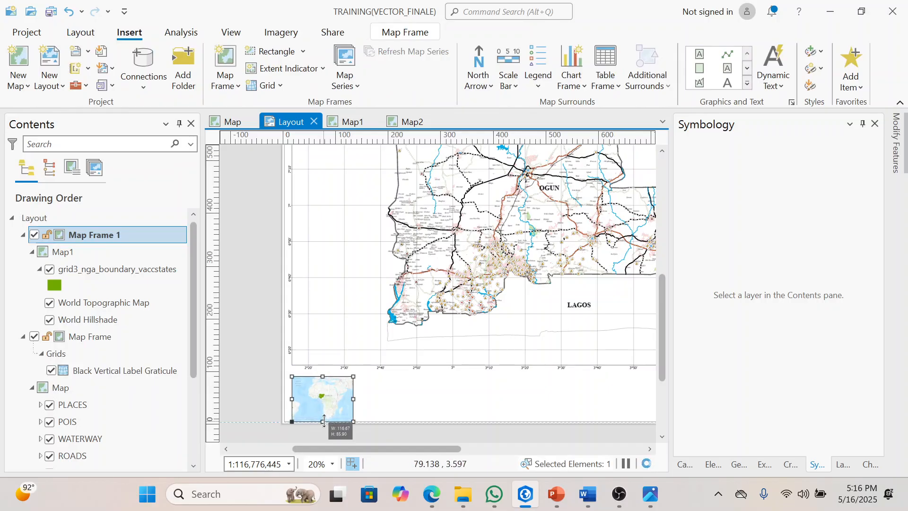
scroll(323, 416, "up", 2)
scroll(323, 416, "up", 2)
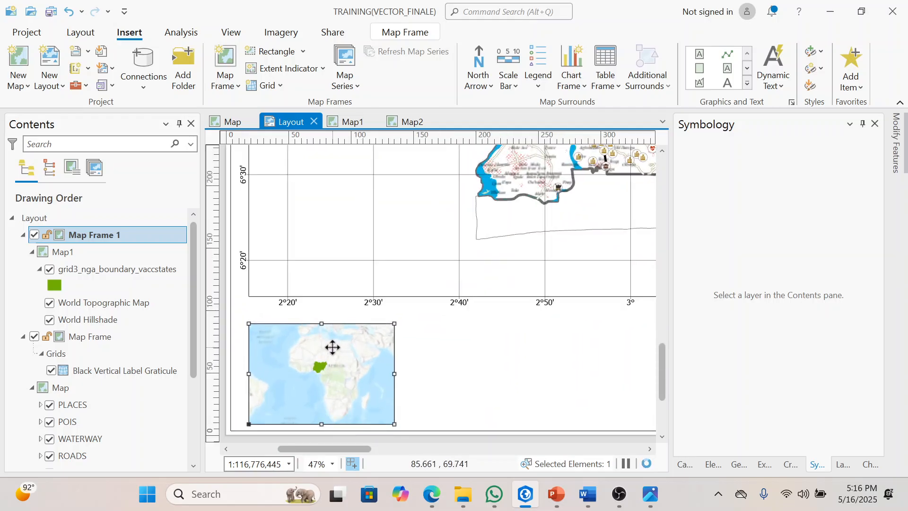
scroll(333, 348, "down", 3)
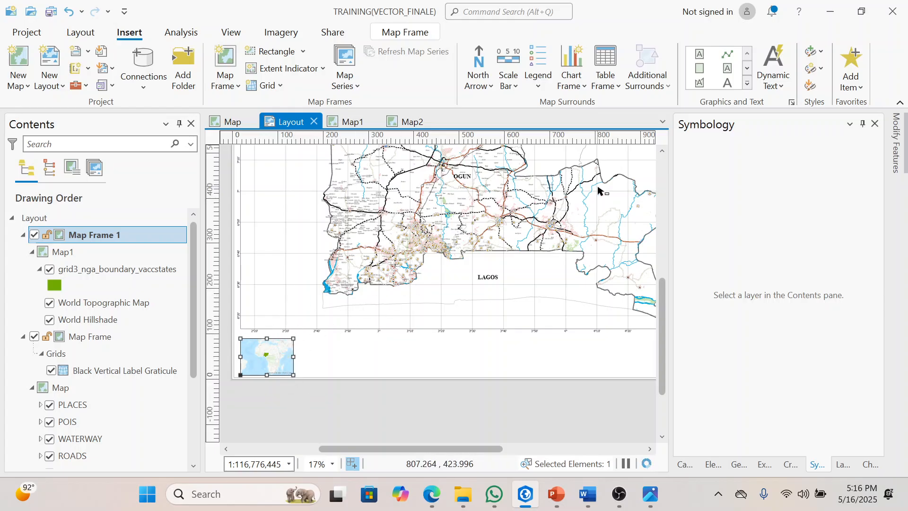
Step: Draw a horizontal line graphic across the full page width, between the main map's lower graticule labels and the inset frame
left_click(732, 57)
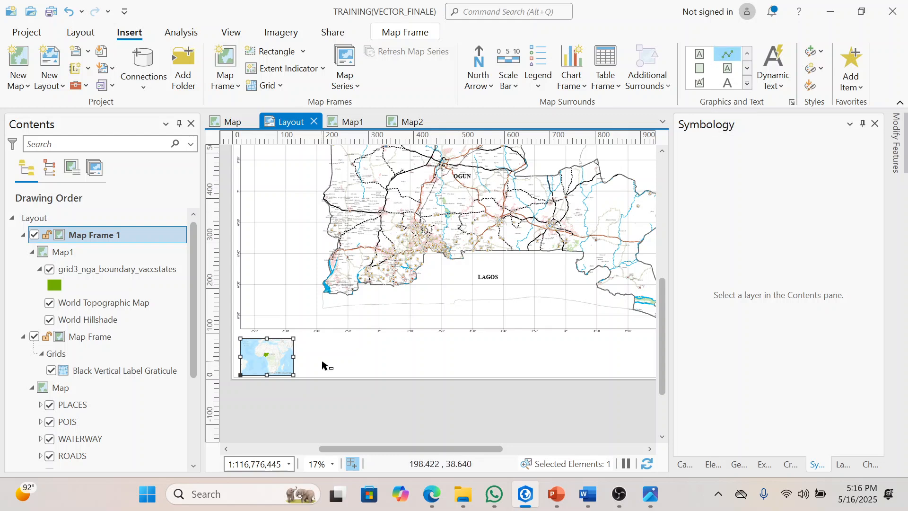
left_click(234, 338)
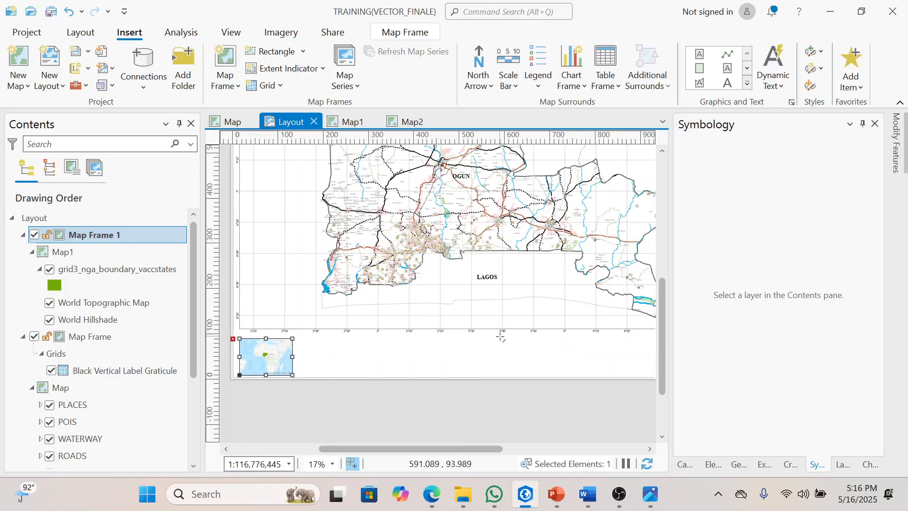
key("Right")
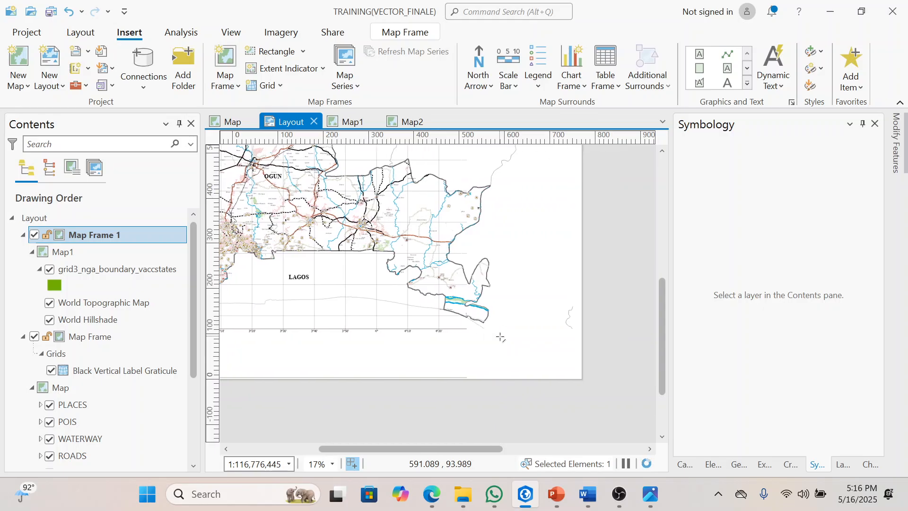
key("Right")
key("Right")
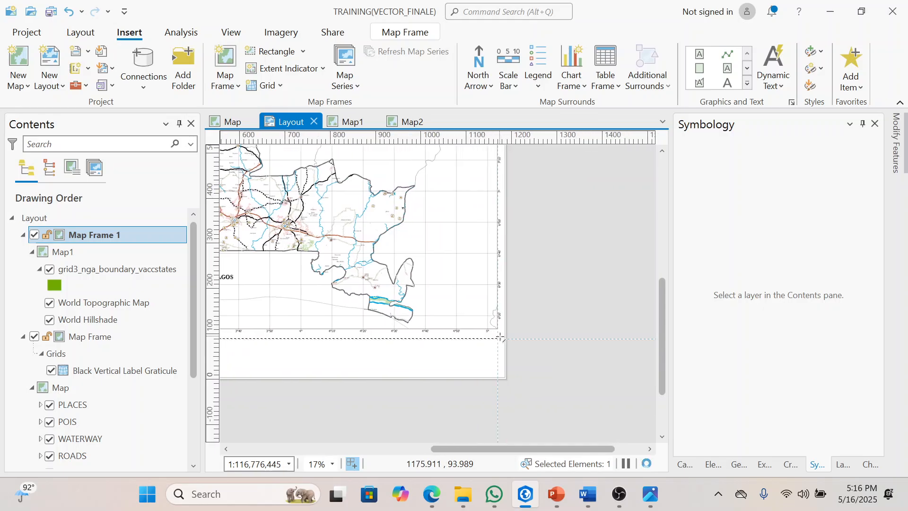
key("Right")
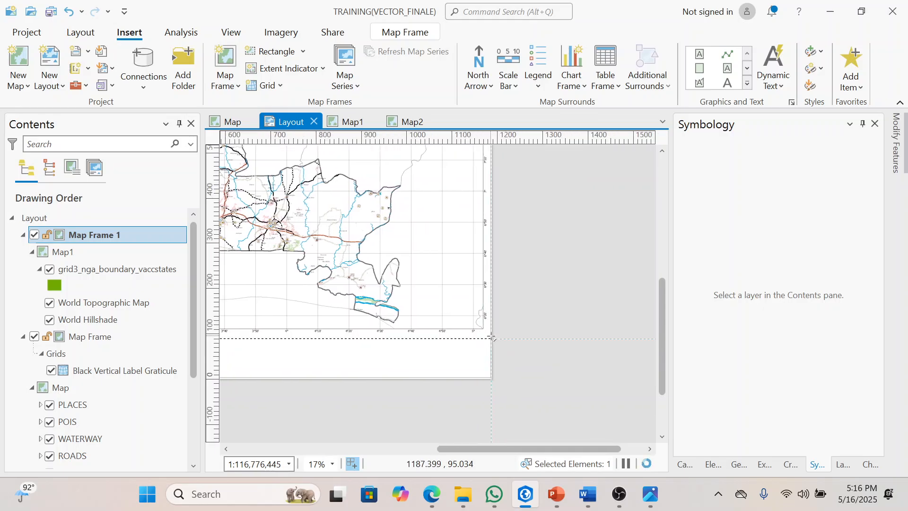
double_click(492, 337)
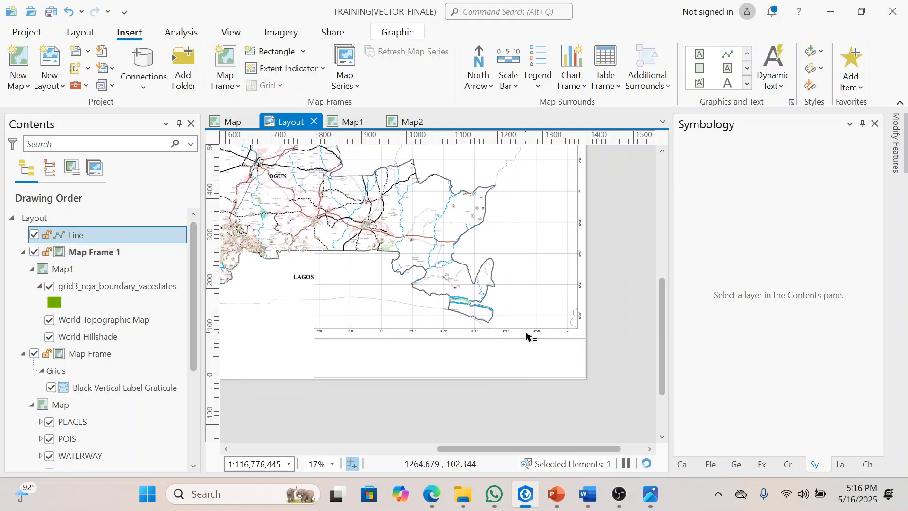
Step: Move the horizontal dividing line up about 5 mm, away from the upper edge of the inset map frame
key("Left")
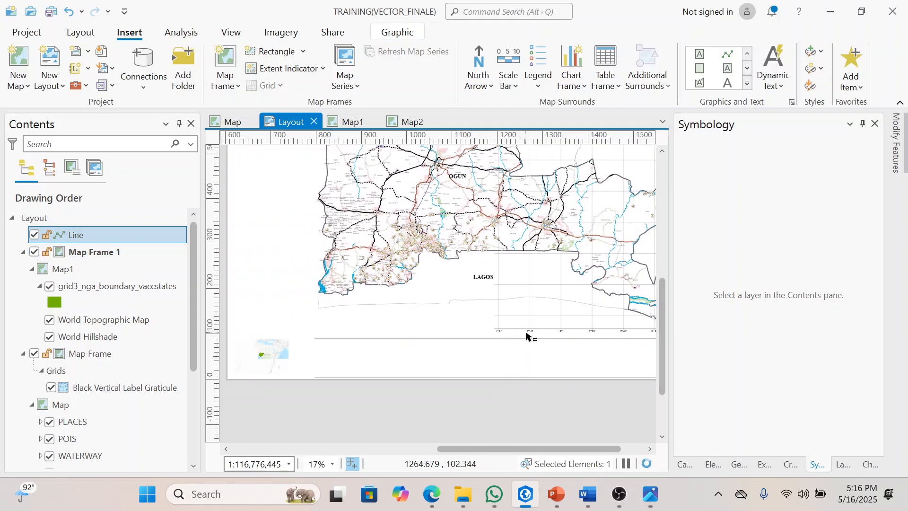
key("Left")
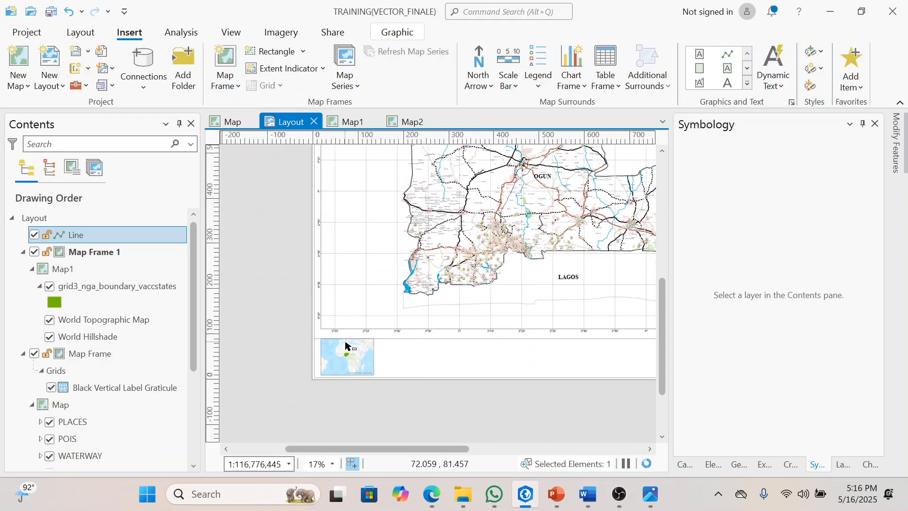
scroll(346, 345, "up", 3)
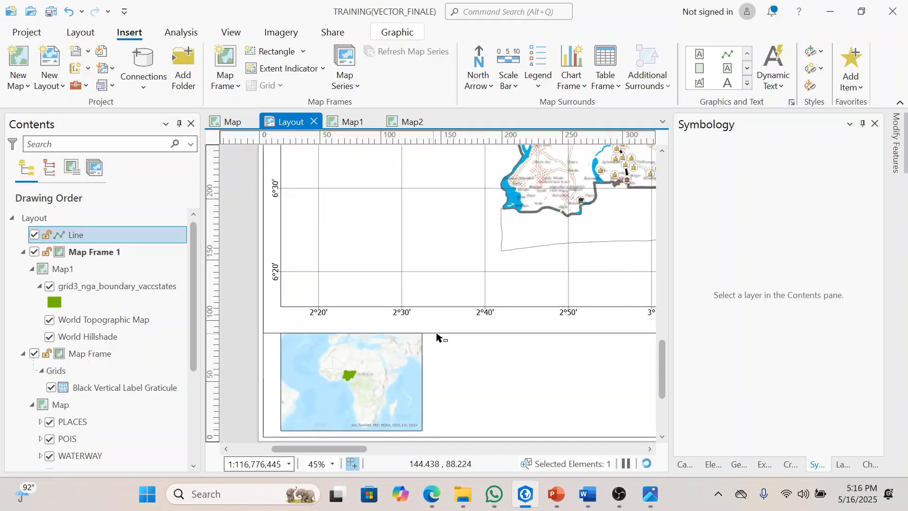
key("Right")
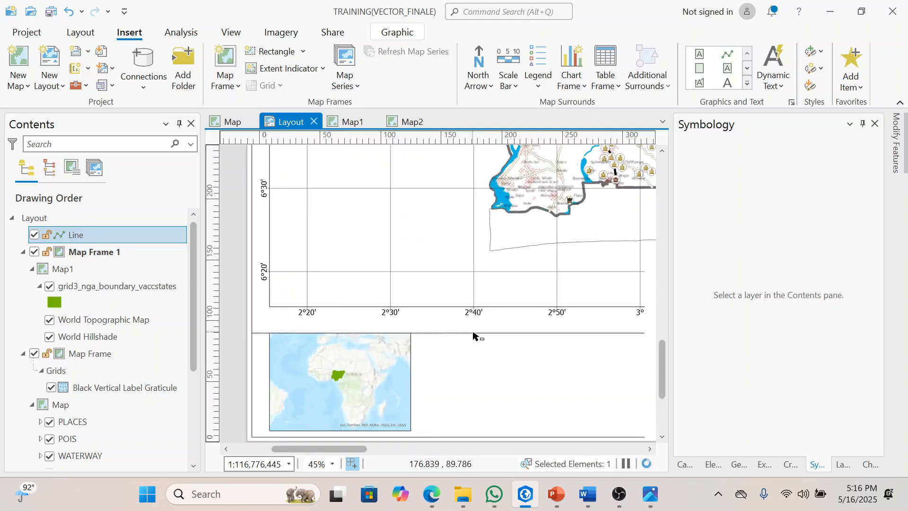
scroll(473, 334, "down", 4)
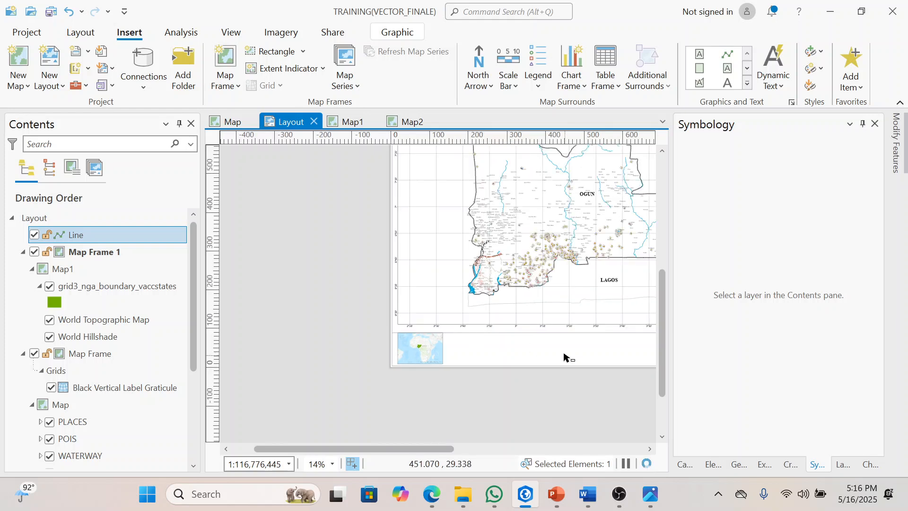
key("Right")
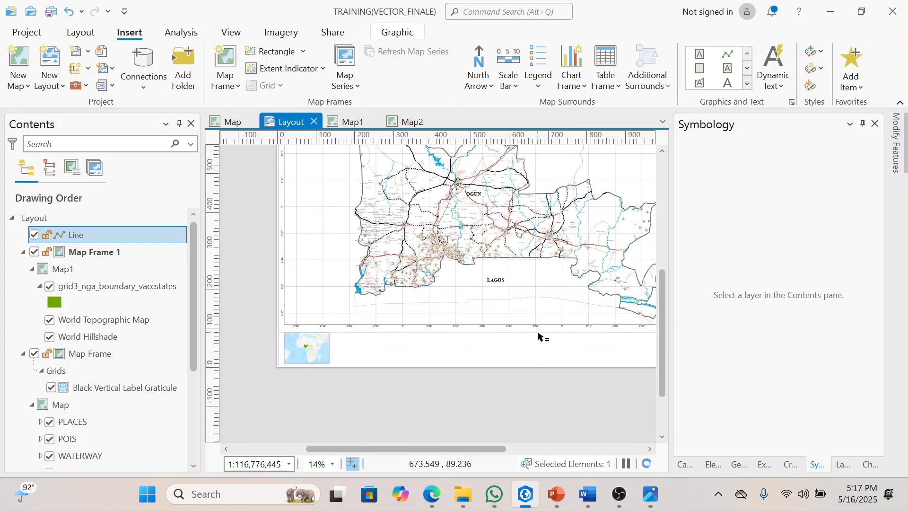
scroll(537, 333, "right", 1)
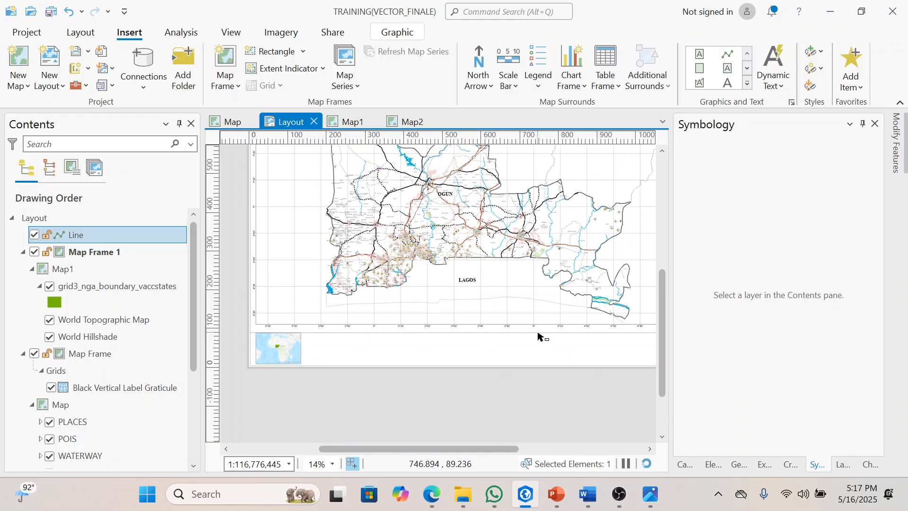
left_click(496, 406)
left_click(511, 333)
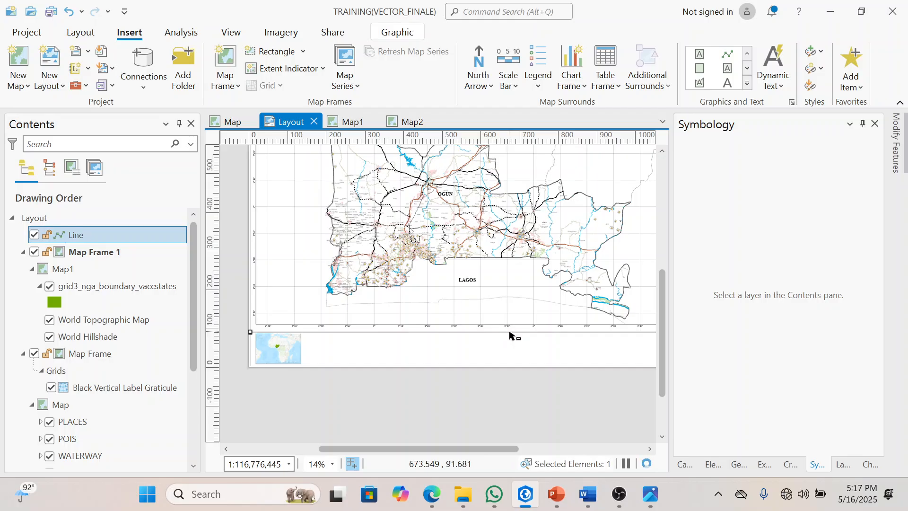
scroll(509, 334, "up", 4)
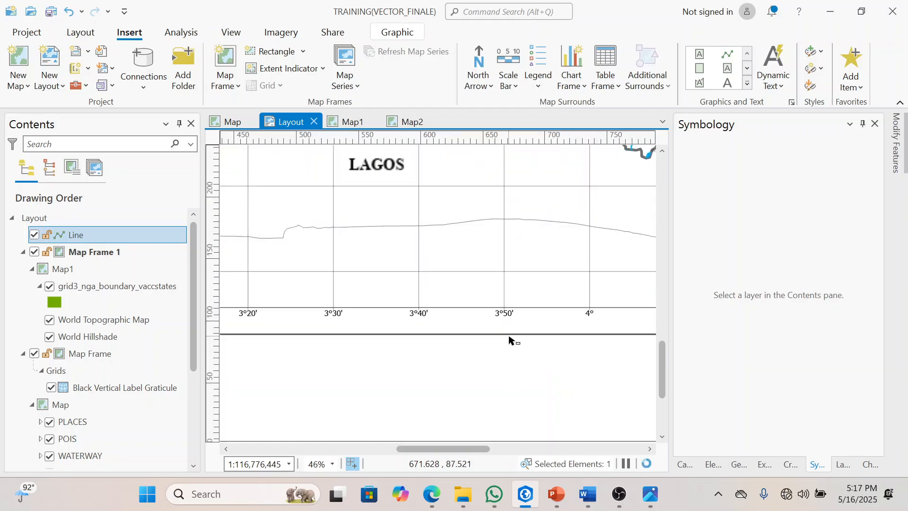
left_click_drag(509, 334, 509, 328)
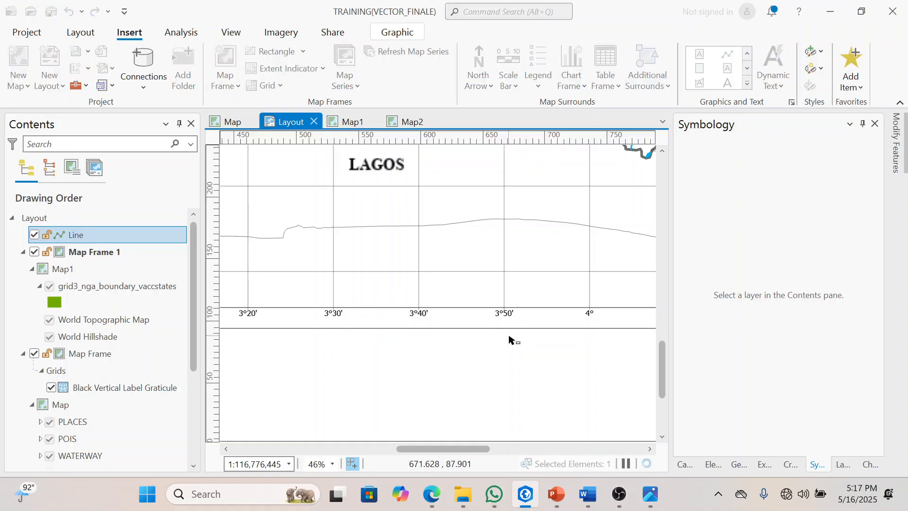
scroll(510, 337, "down", 6)
scroll(447, 351, "up", 2)
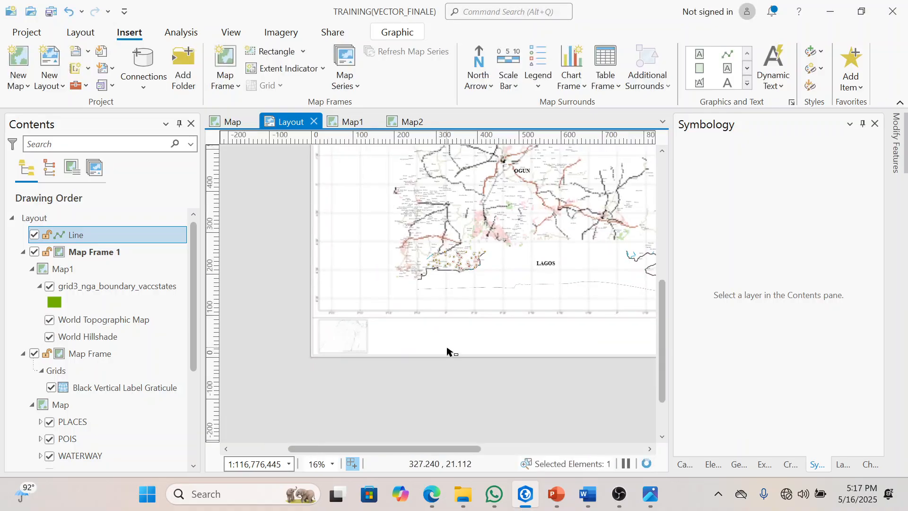
scroll(342, 341, "up", 3)
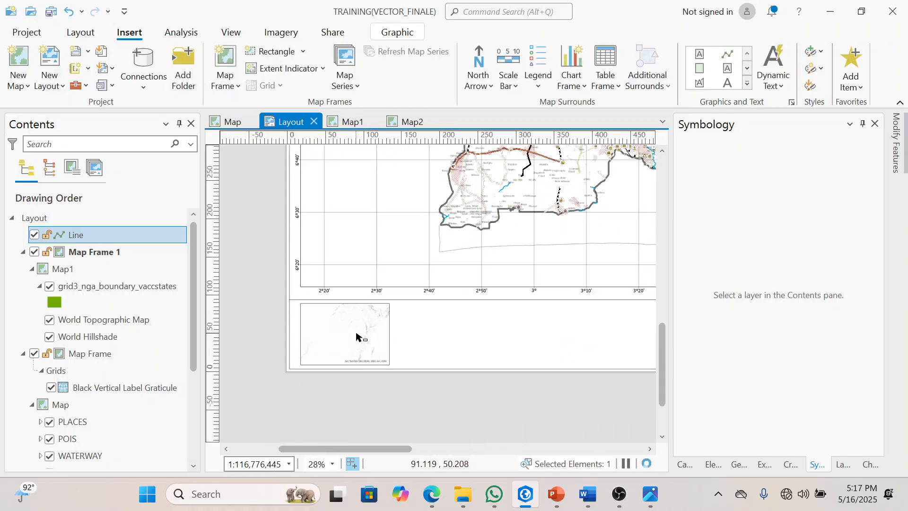
Step: Widen the Map1 inset frame by stretching its left edge towards the page border
left_click(358, 335)
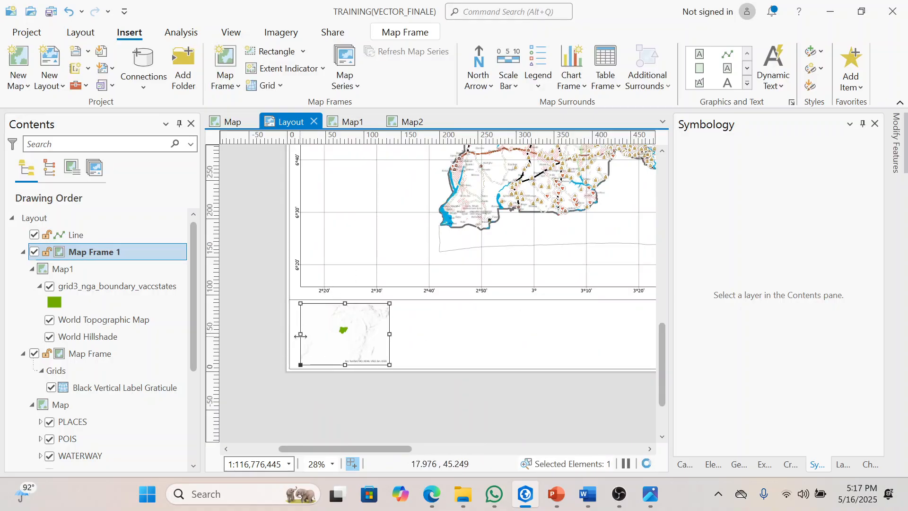
left_click_drag(300, 334, 295, 333)
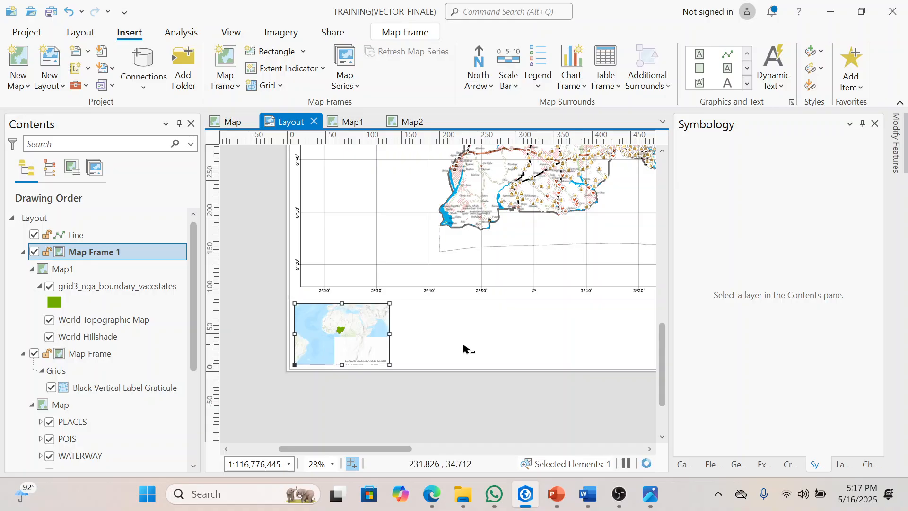
scroll(464, 349, "right", 5)
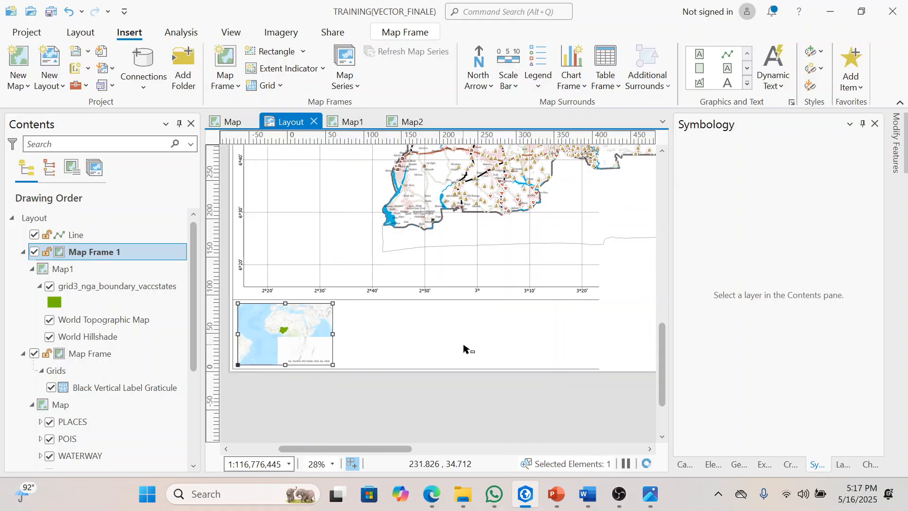
left_click(367, 411)
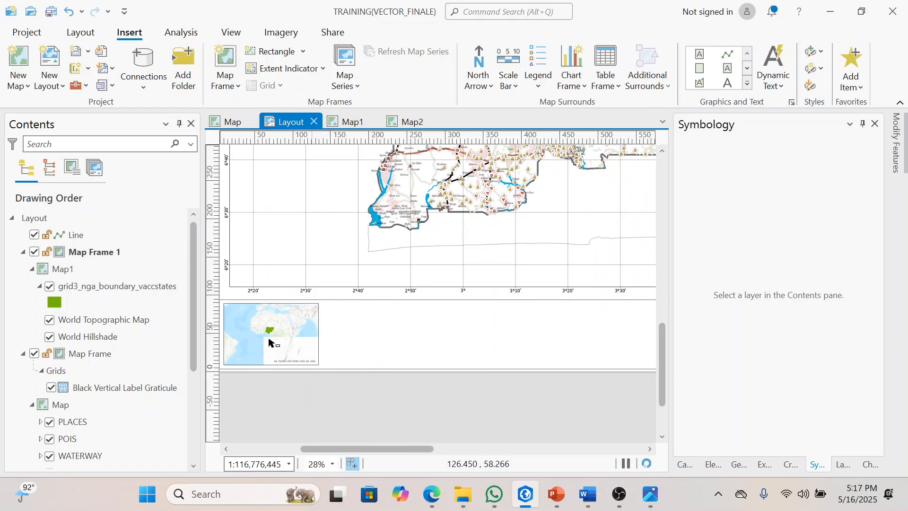
Step: Draw a vertical line graphic about 91 mm long across the marginal strip, along the right edge of the Map1 inset
left_click(727, 60)
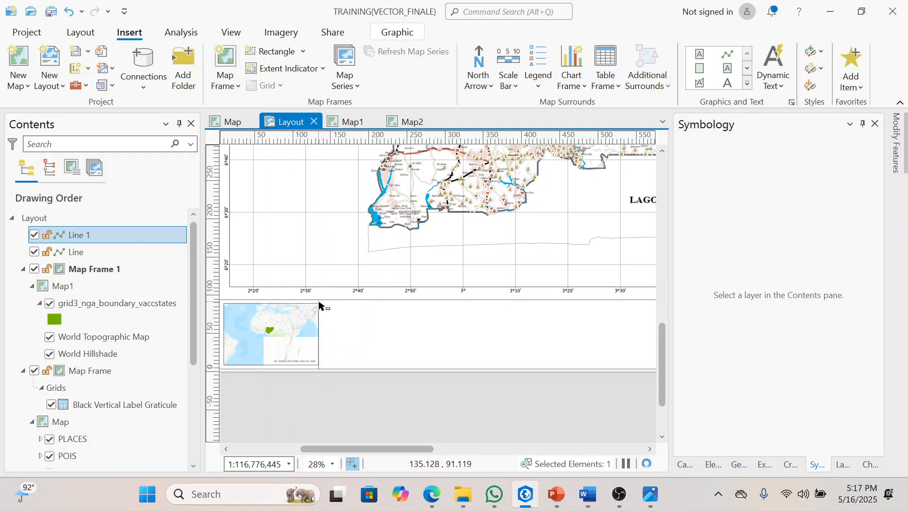
left_click(336, 413)
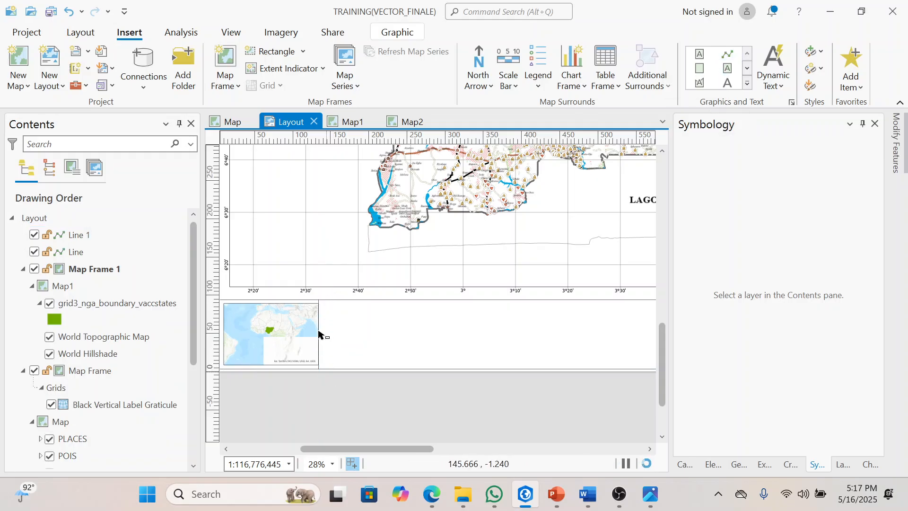
Step: Move the vertical dividing line slightly to the right, leaving a narrow gap beside the Map1 inset frame
left_click(318, 302)
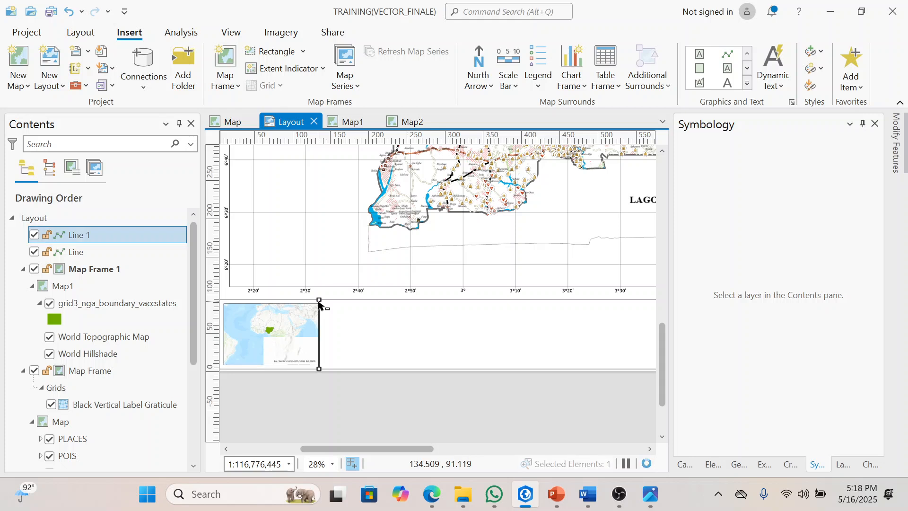
scroll(318, 339, "up", 4)
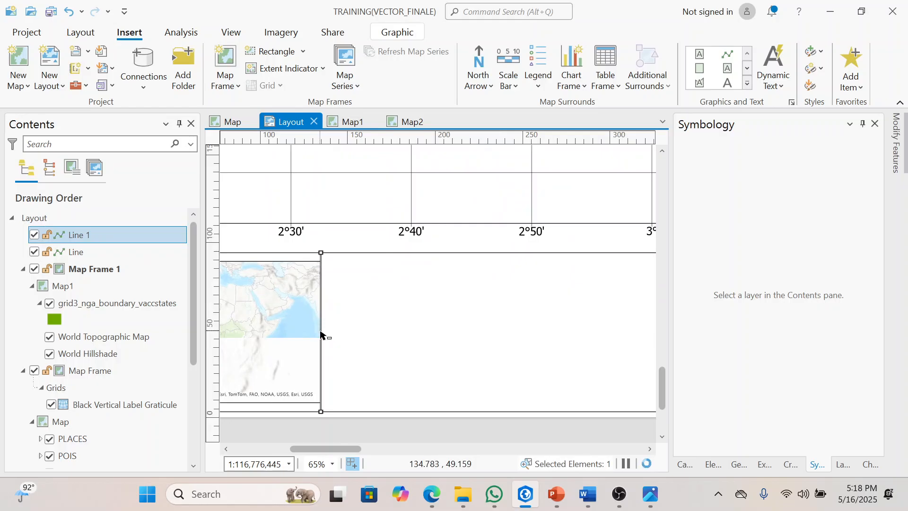
left_click_drag(322, 329, 323, 330)
scroll(323, 334, "up", 4)
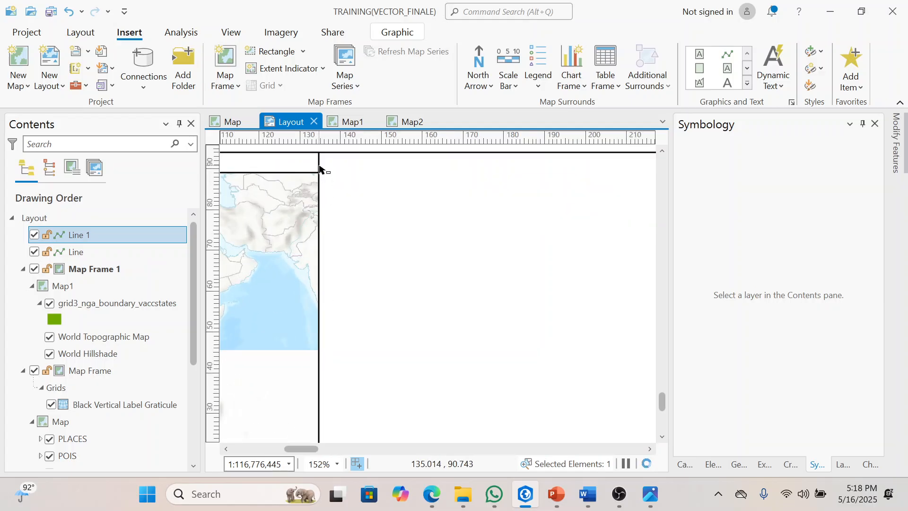
scroll(320, 167, "down", 3)
left_click_drag(322, 204, 324, 204)
scroll(320, 185, "up", 1)
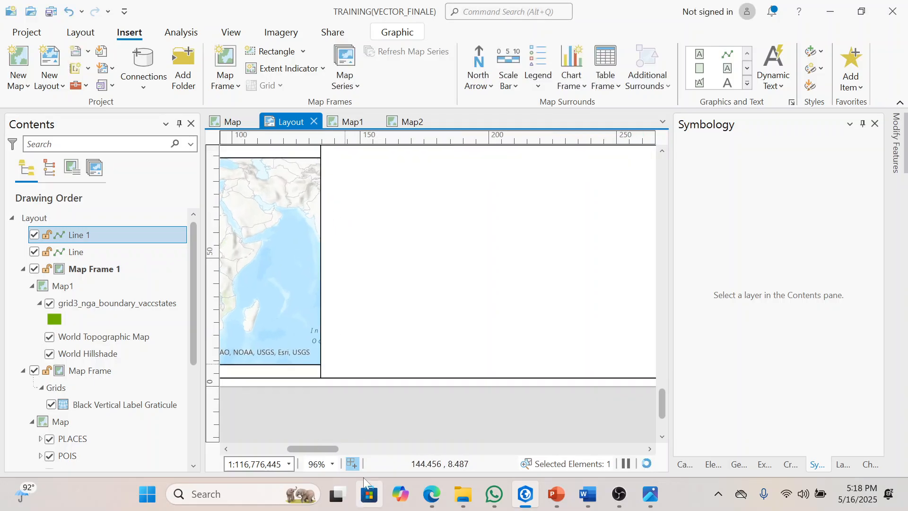
left_click(357, 416)
left_click(319, 374)
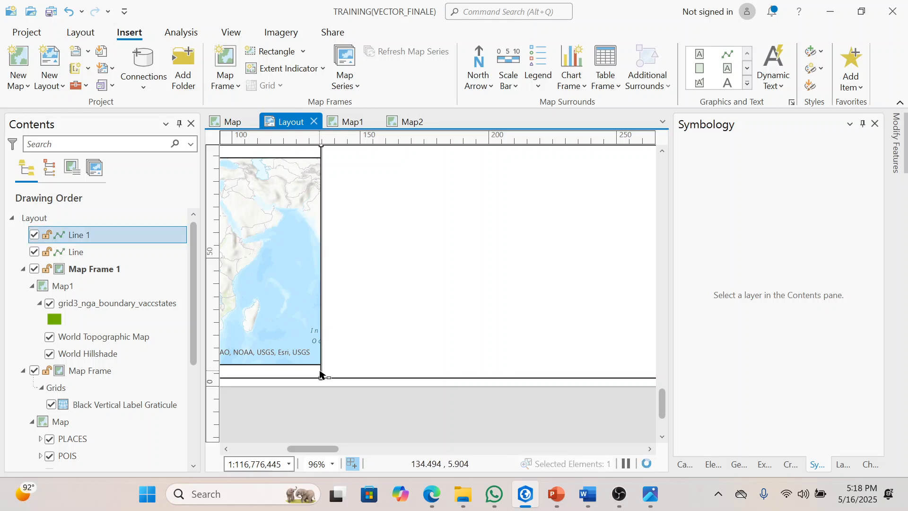
left_click_drag(322, 261, 326, 261)
left_click(369, 399)
scroll(368, 400, "down", 5)
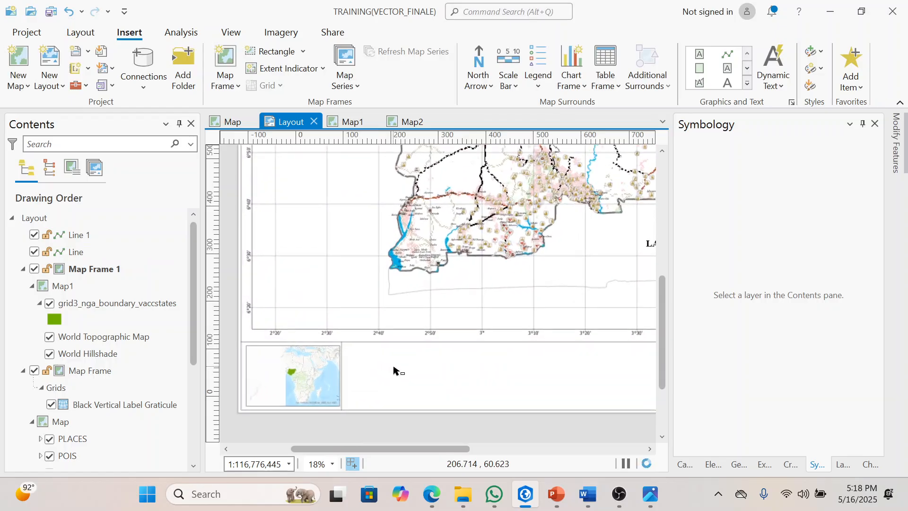
Step: Adjust the left edge of the Map1 inset frame so it sits just inside the page border with a narrow gap
scroll(394, 370, "up", 2)
left_click(251, 387)
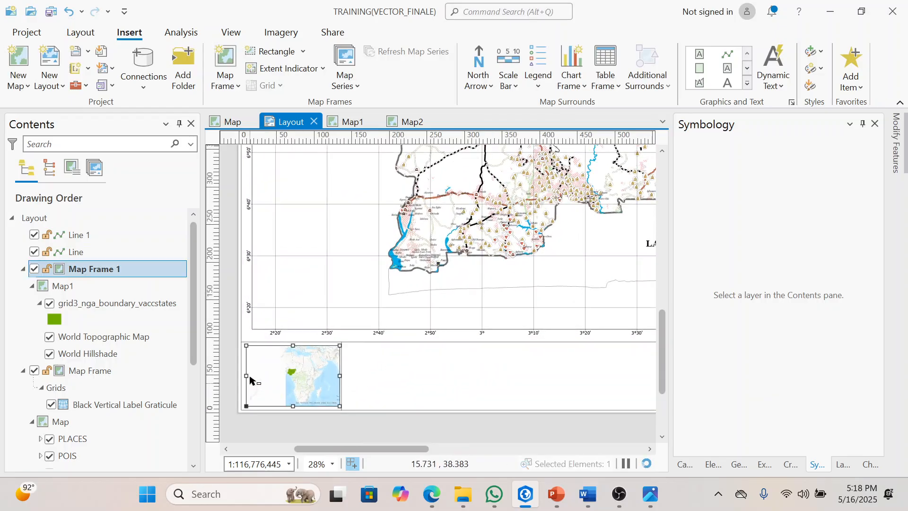
scroll(250, 380, "up", 3)
left_click_drag(246, 375, 243, 376)
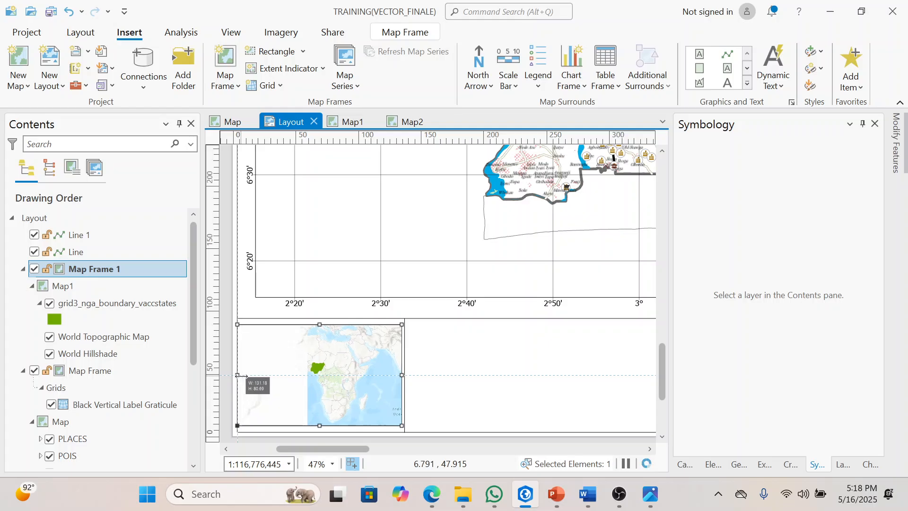
scroll(246, 378, "up", 4)
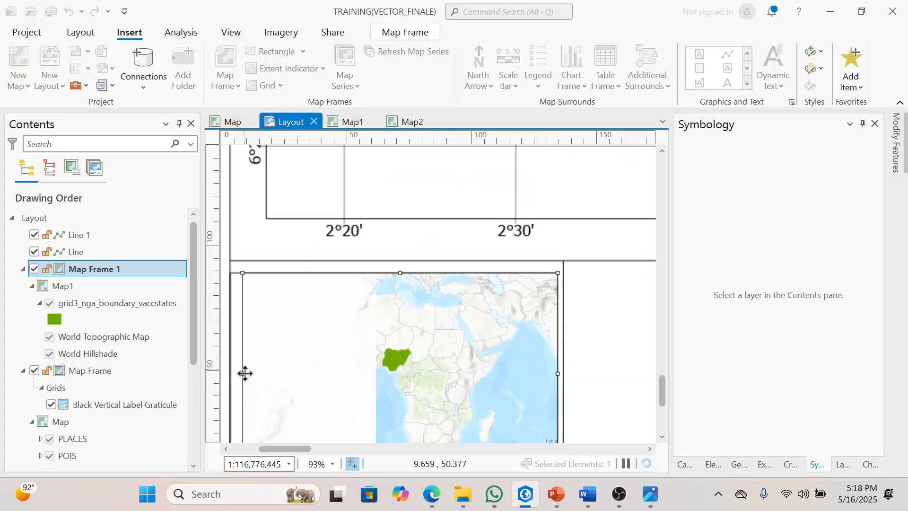
left_click_drag(240, 374, 254, 376)
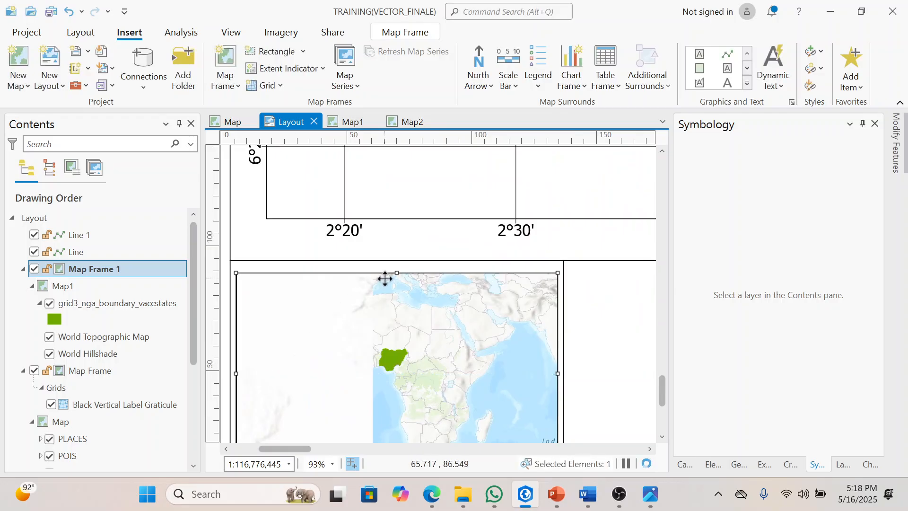
Step: Stretch the Map1 inset frame up towards the horizontal dividing line and down to about 5.9 mm on the page's Y axis
scroll(398, 271, "up", 5)
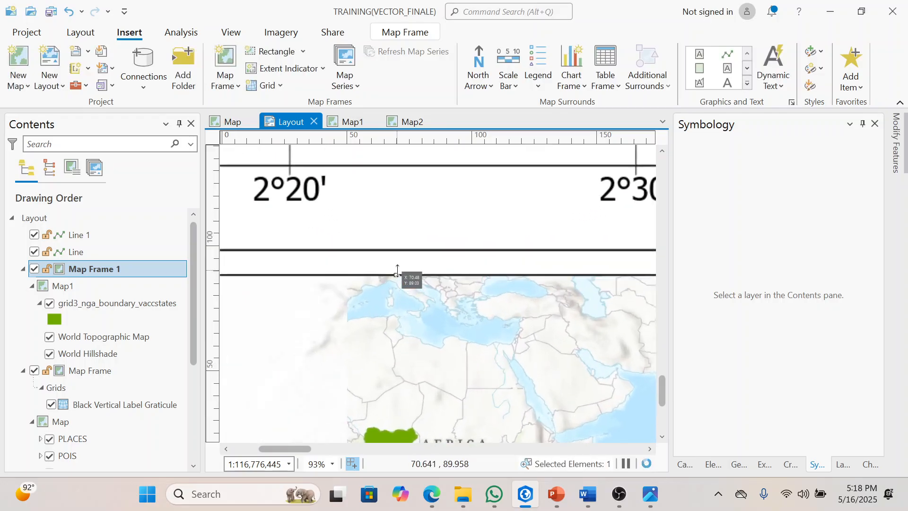
left_click_drag(397, 270, 398, 264)
scroll(398, 265, "down", 5)
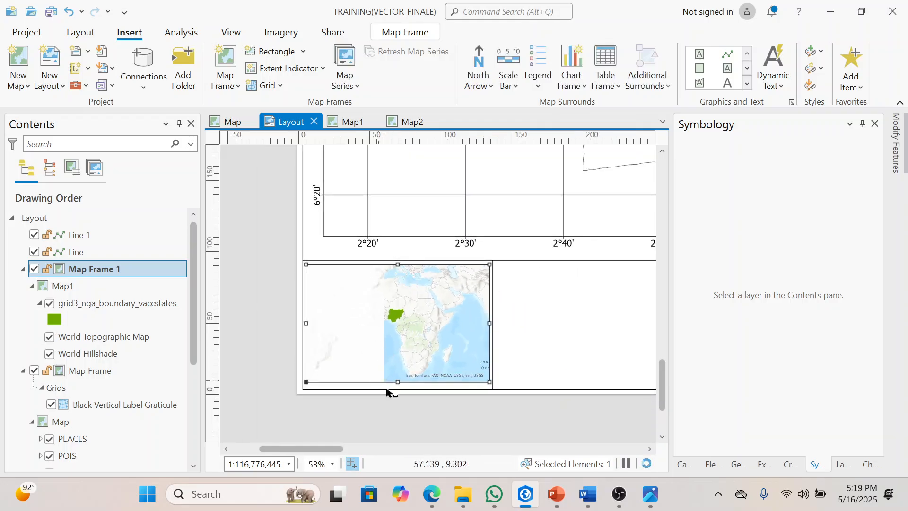
scroll(396, 377, "up", 2)
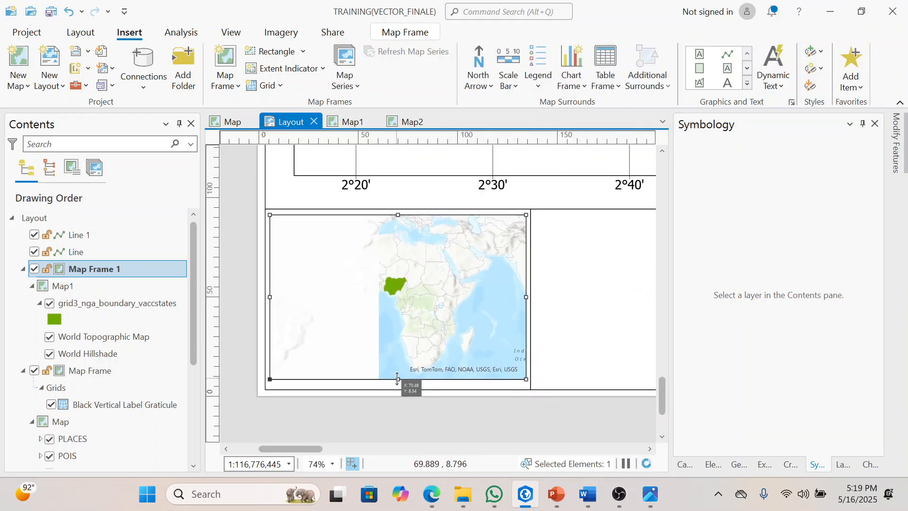
scroll(397, 378, "up", 5)
left_click_drag(400, 385, 400, 391)
scroll(400, 392, "down", 6)
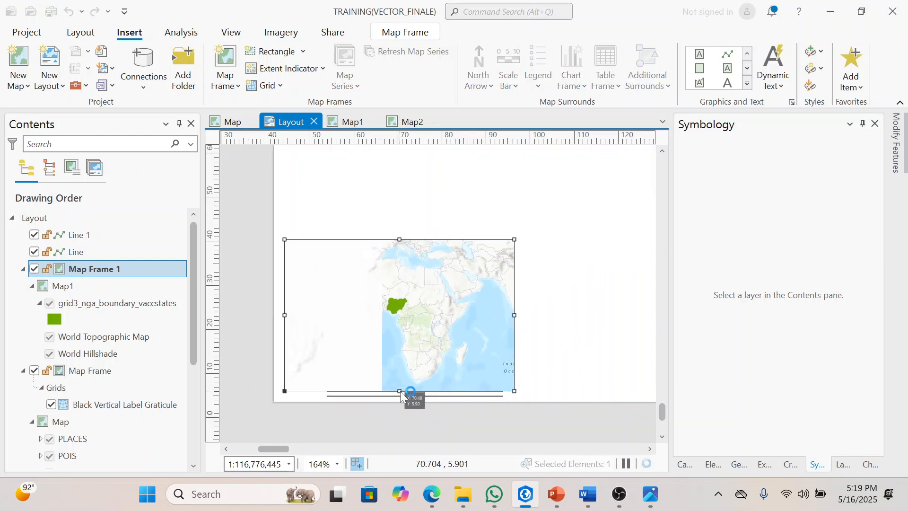
scroll(400, 392, "down", 3)
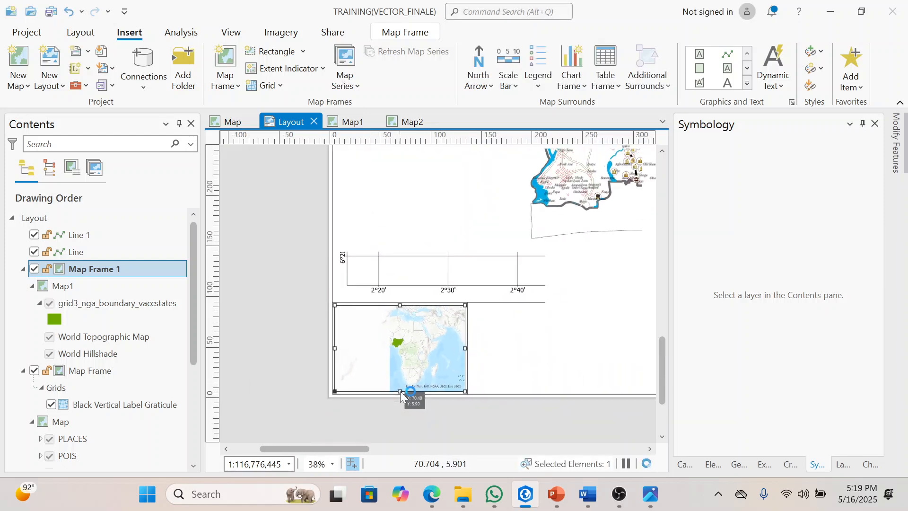
left_click(477, 425)
Step: Check the stroke width of the vertical dividing line
key("Right")
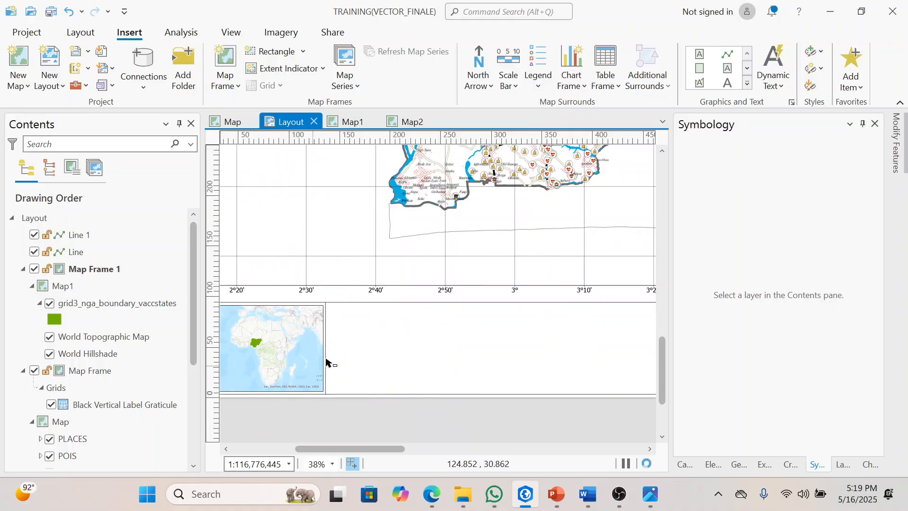
left_click(327, 359)
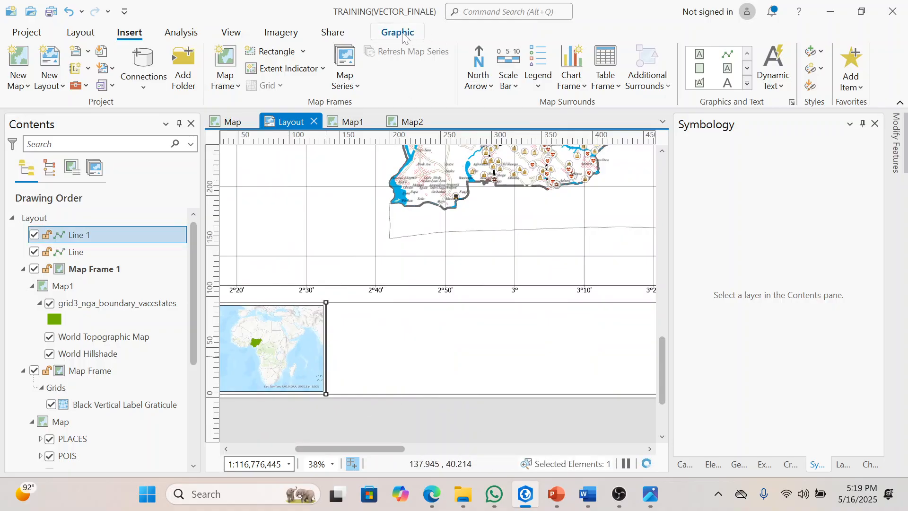
left_click(420, 37)
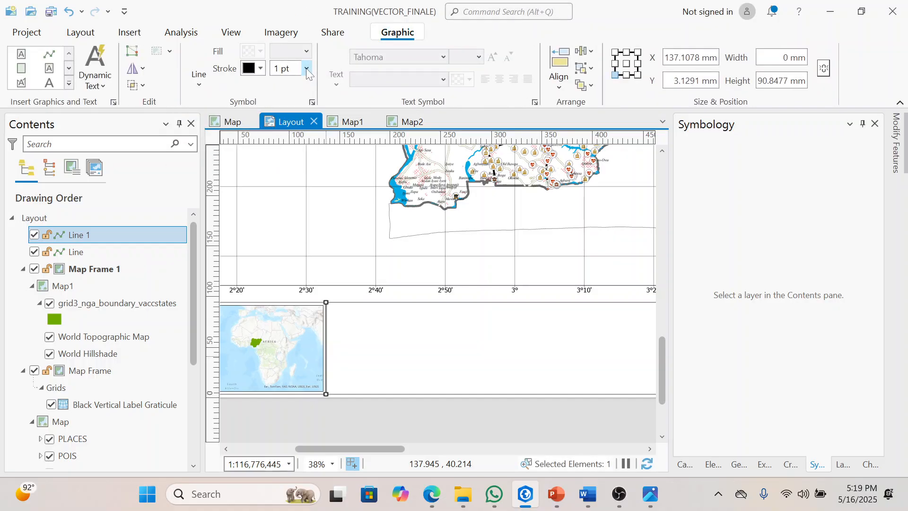
left_click(368, 420)
Step: Insert a Map2 frame at 1:9,730,609 to the right of the vertical dividing line, nearly filling the strip's height, and nudge it clear of the line
left_click(129, 33)
left_click(222, 78)
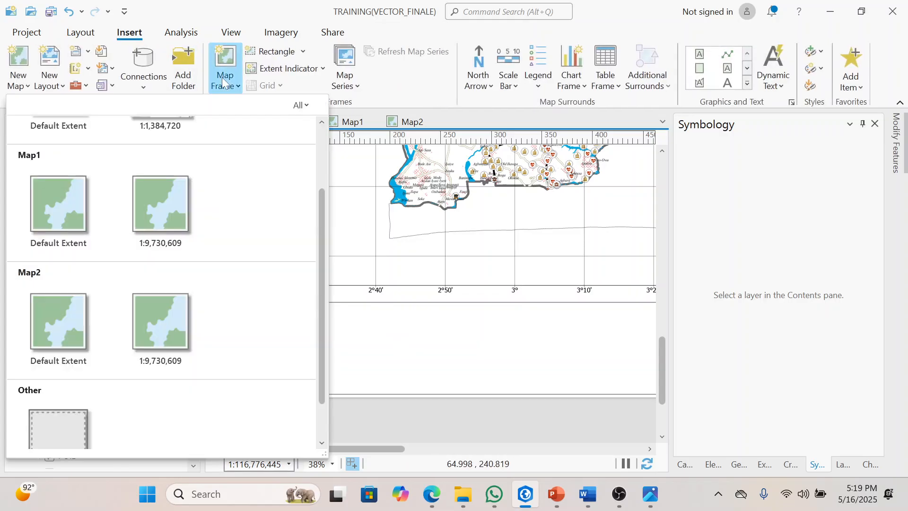
left_click(156, 318)
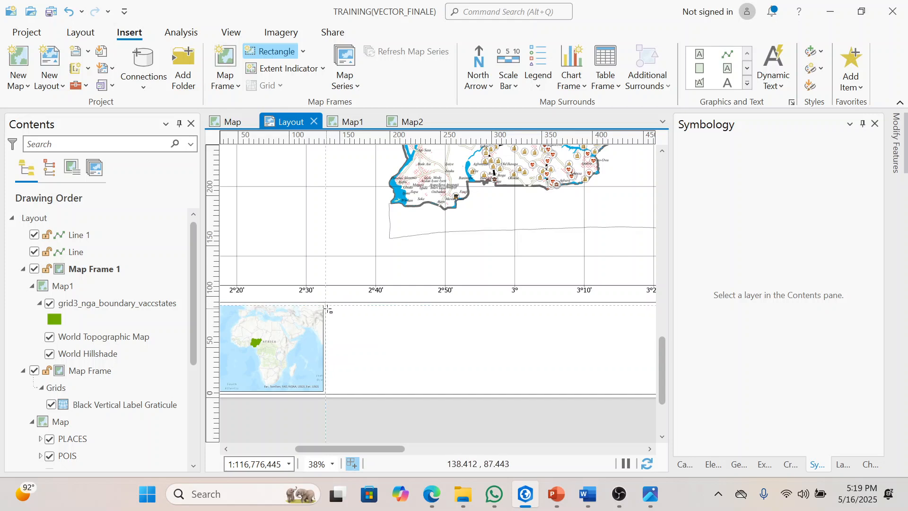
left_click_drag(330, 305, 443, 389)
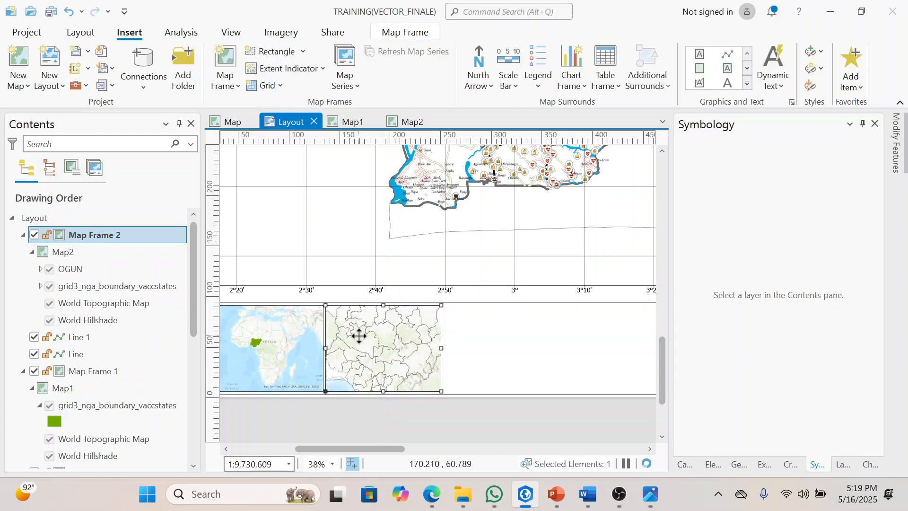
scroll(359, 340, "up", 3)
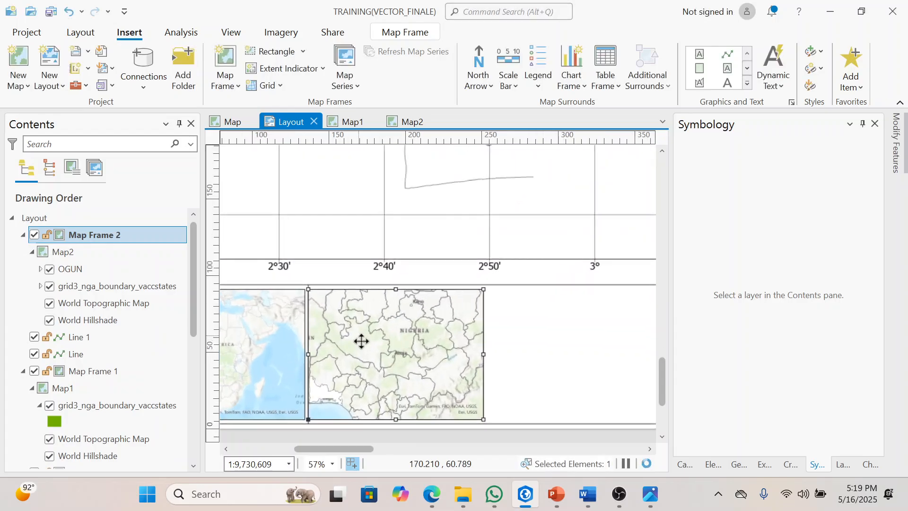
left_click_drag(359, 341, 365, 350)
scroll(362, 349, "up", 1)
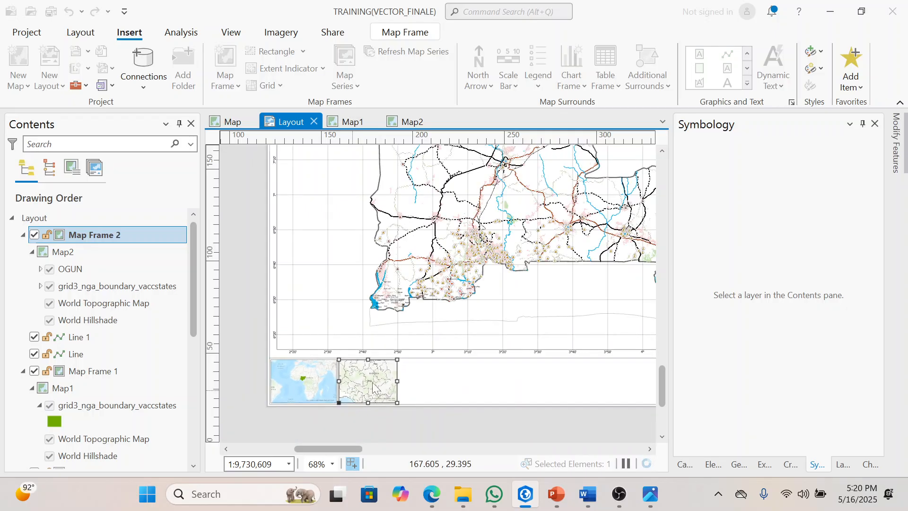
Step: Zoom the Map2 inset to the full extent of its grid3_nga_boundary_vaccstates layer
right_click(372, 382)
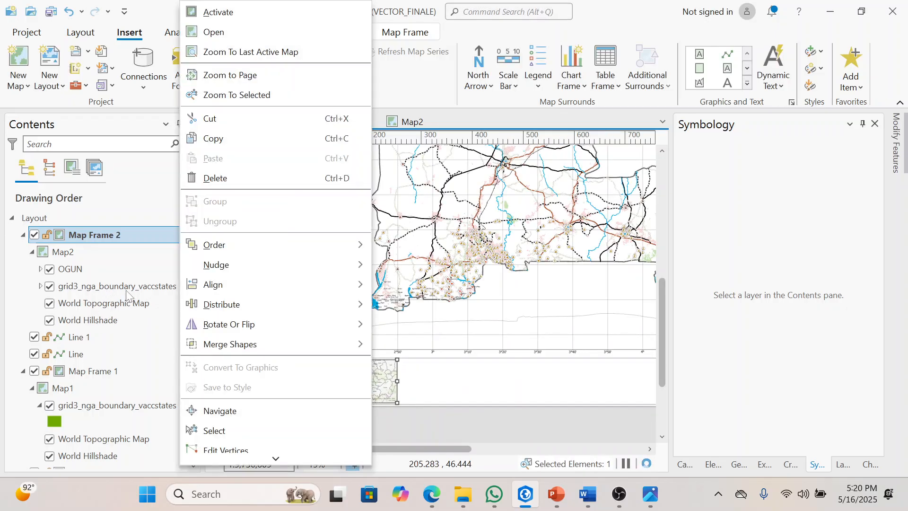
left_click(126, 296)
left_click(121, 285)
right_click(114, 288)
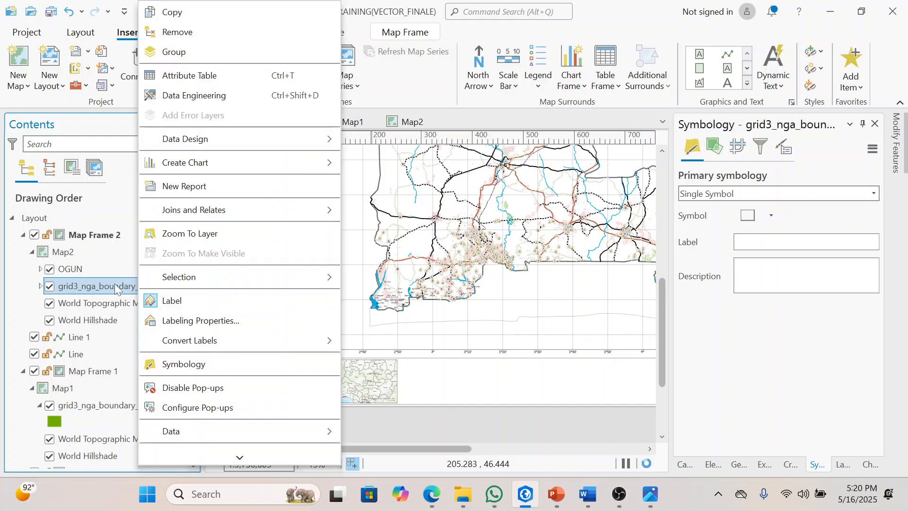
left_click(204, 234)
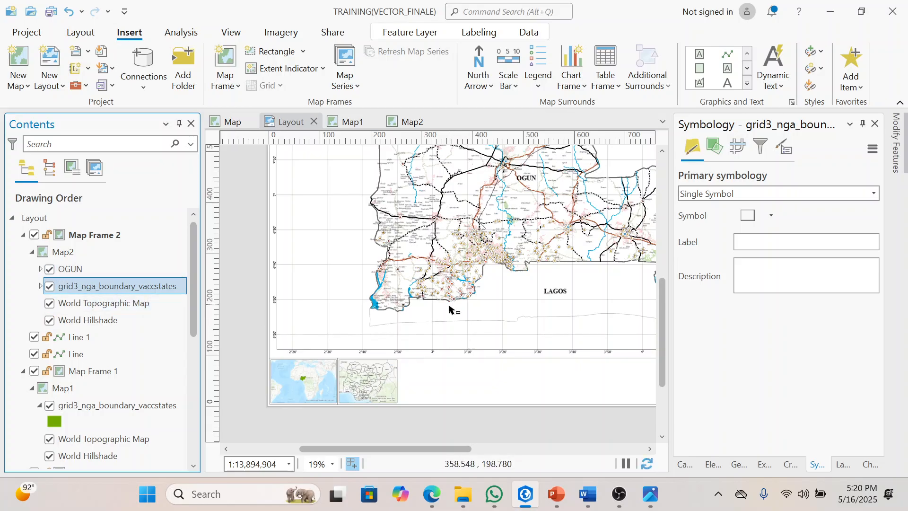
Step: Add an extent indicator to the Map2 inset showing the extent of the main Map Frame
left_click(370, 392)
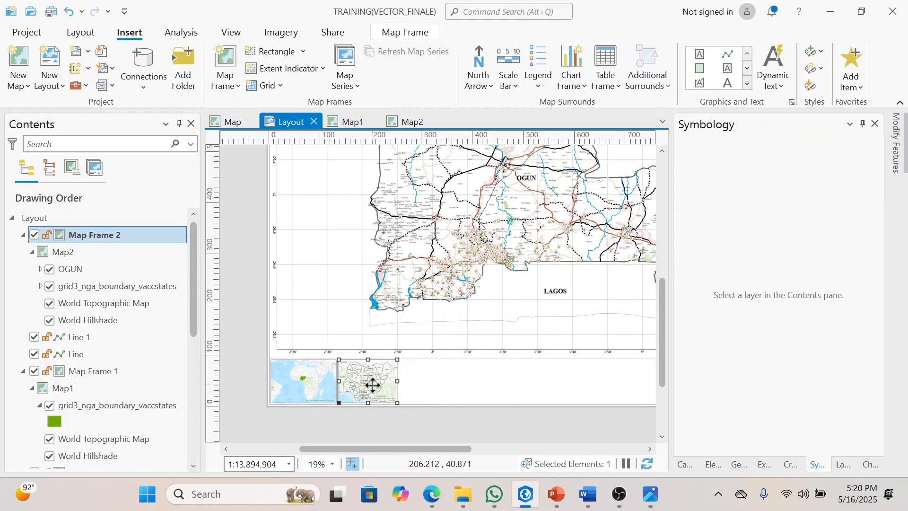
left_click(322, 69)
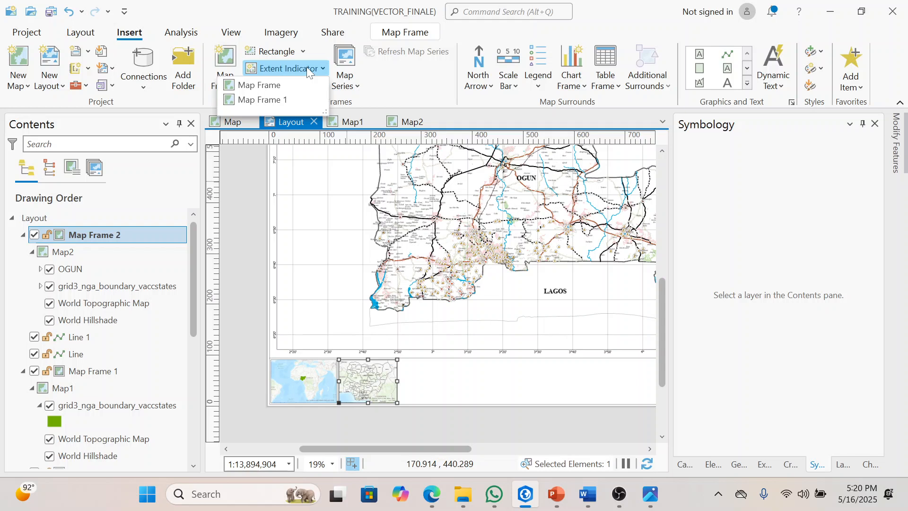
left_click(294, 88)
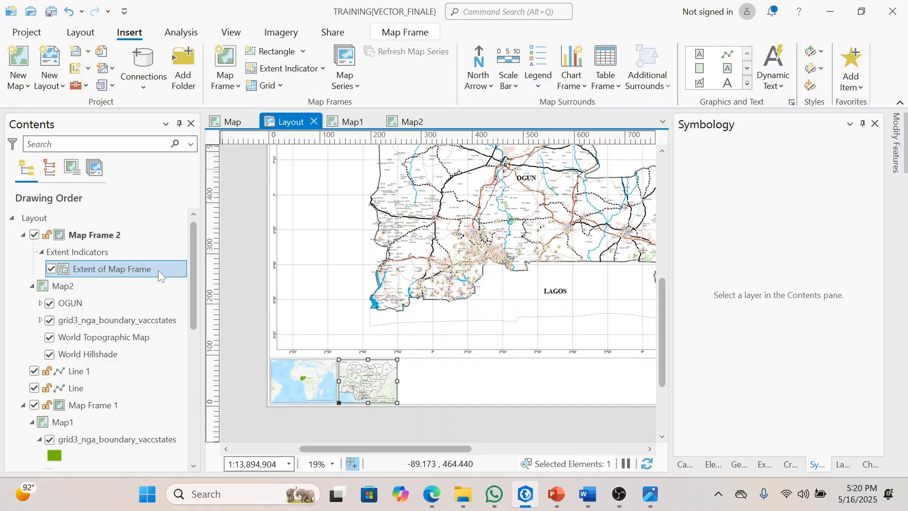
Step: Style the Map2 inset's extent indicator with a red outline 5 pt wide and apply it
left_click(716, 464)
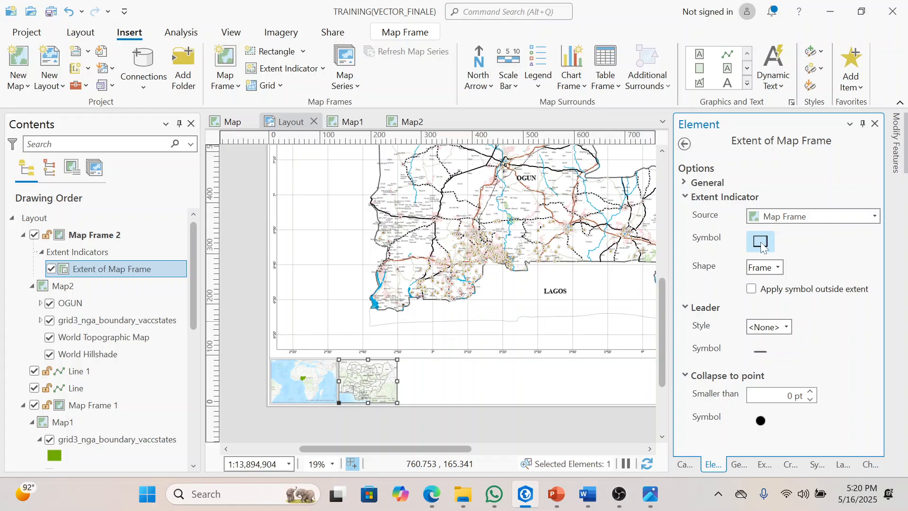
left_click(760, 242)
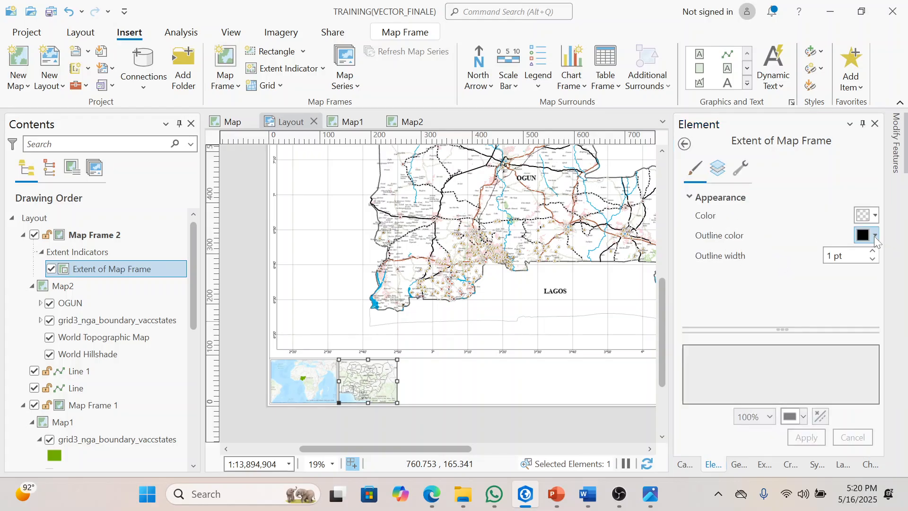
left_click(874, 235)
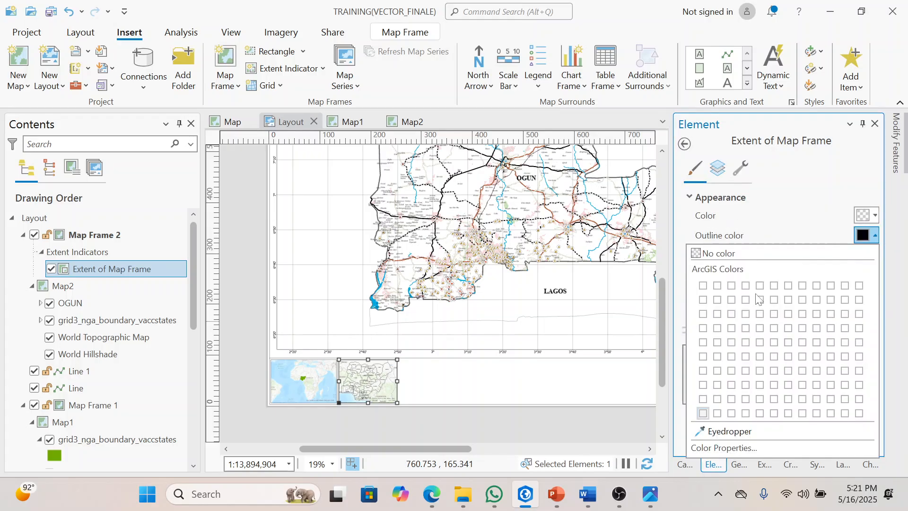
left_click(717, 313)
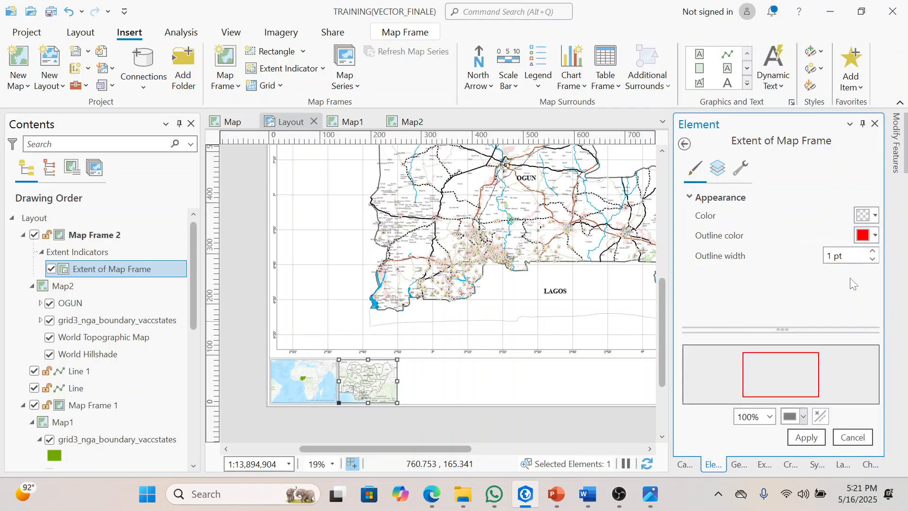
left_click(873, 251)
left_click(872, 252)
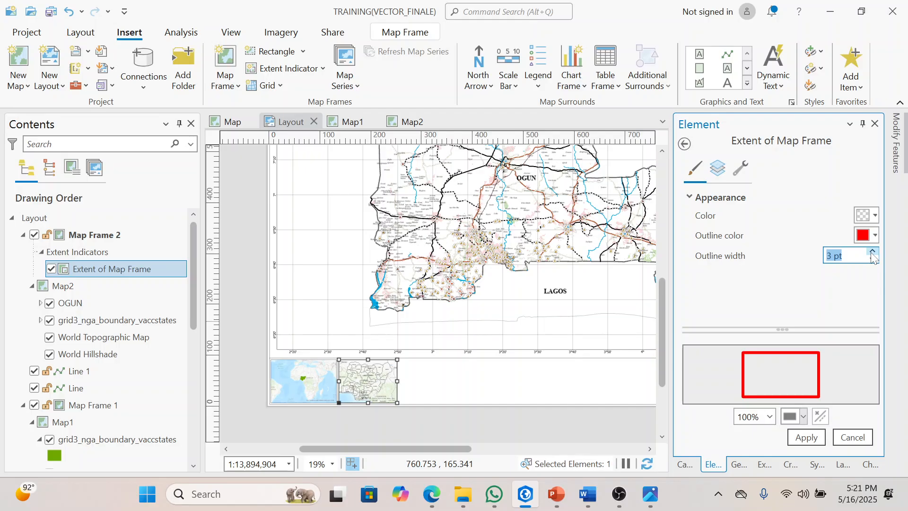
left_click(806, 439)
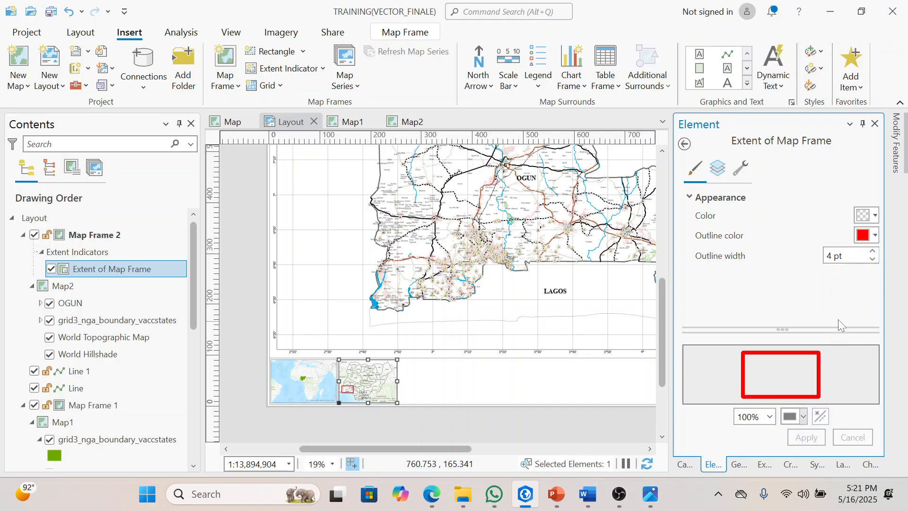
left_click(872, 252)
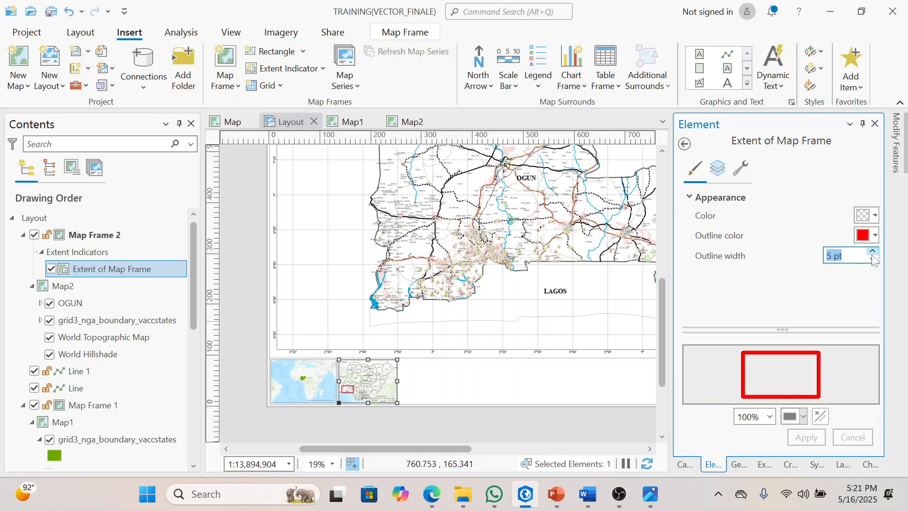
left_click(799, 441)
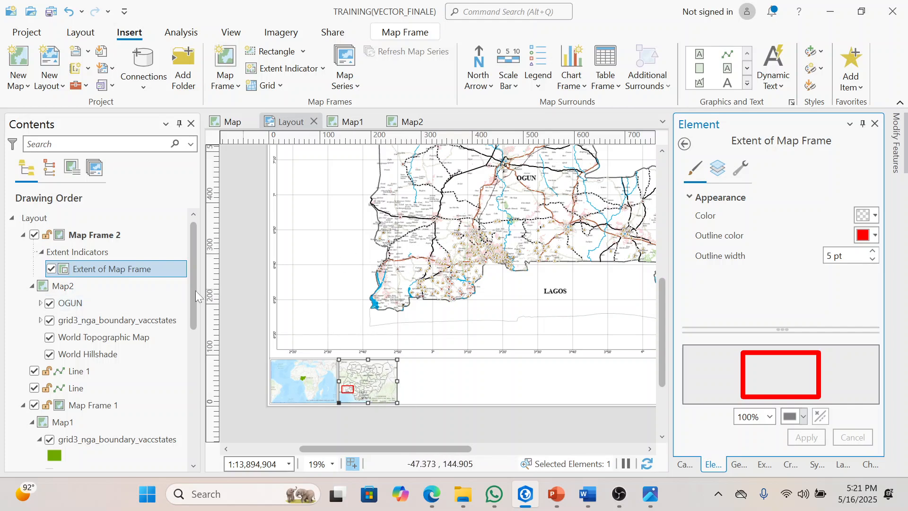
Step: Review the main Map Frame's entry and the properties of the Map2 inset's extent indicator
scroll(194, 326, "down", 2)
left_click_drag(192, 335, 198, 387)
left_click(87, 239)
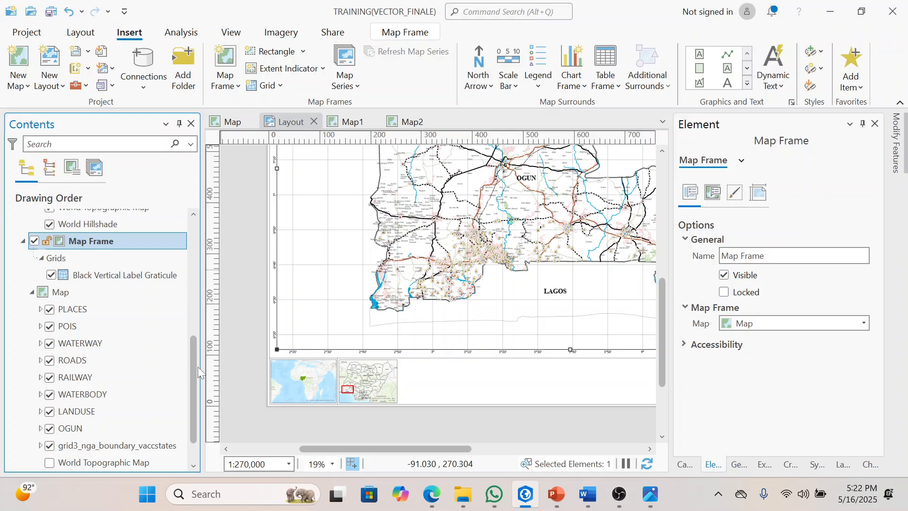
left_click_drag(196, 367, 197, 212)
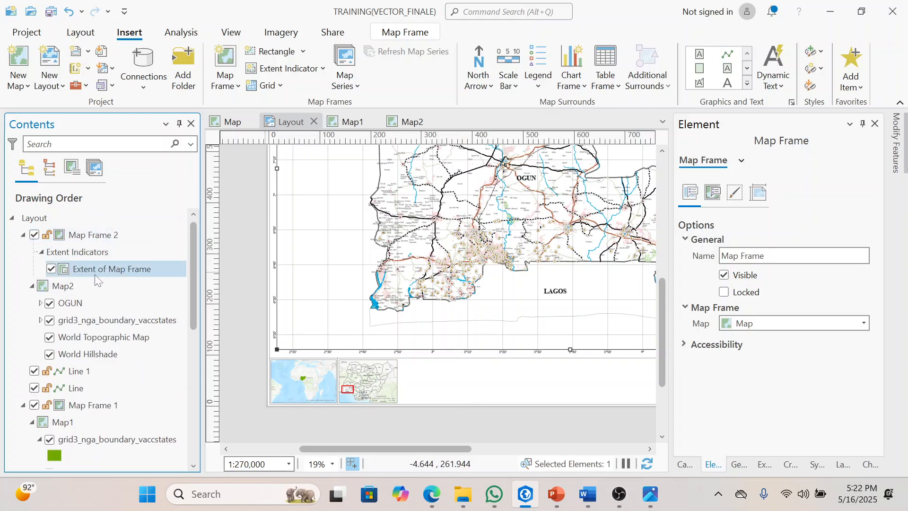
left_click(135, 268)
right_click(135, 268)
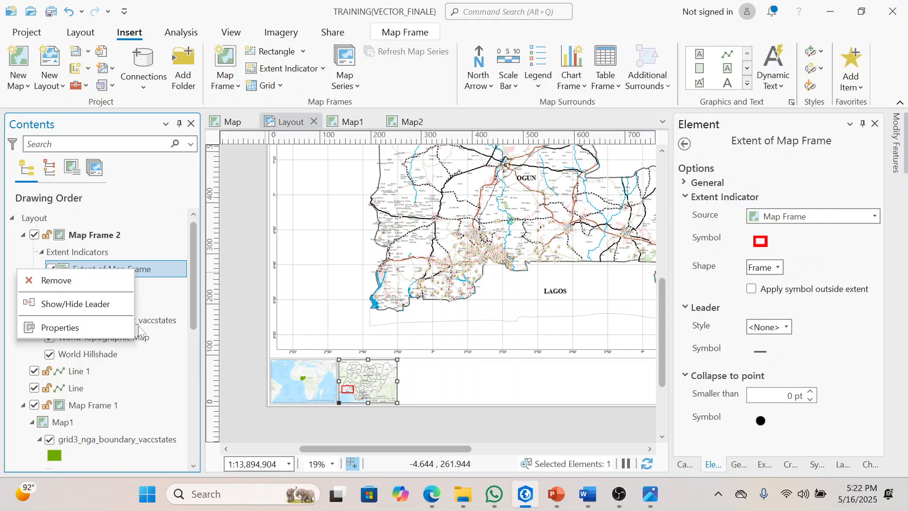
left_click(160, 290)
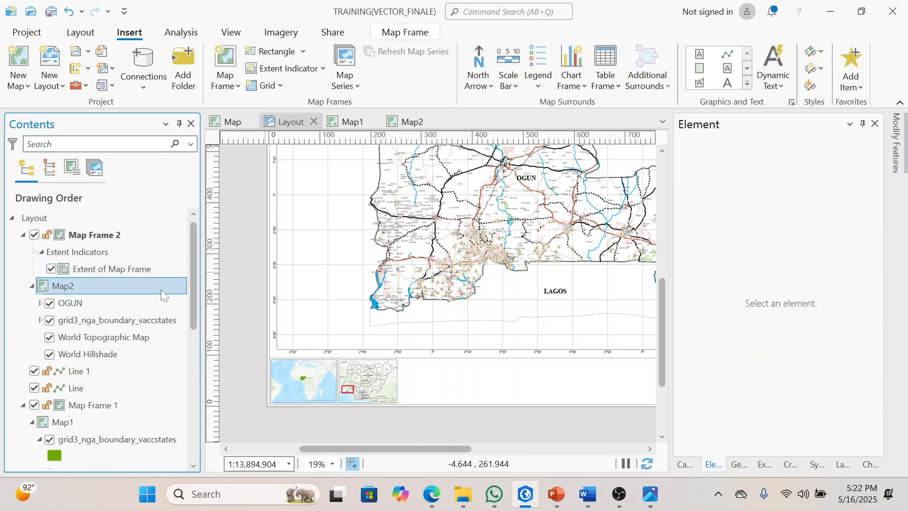
right_click(143, 271)
left_click(116, 331)
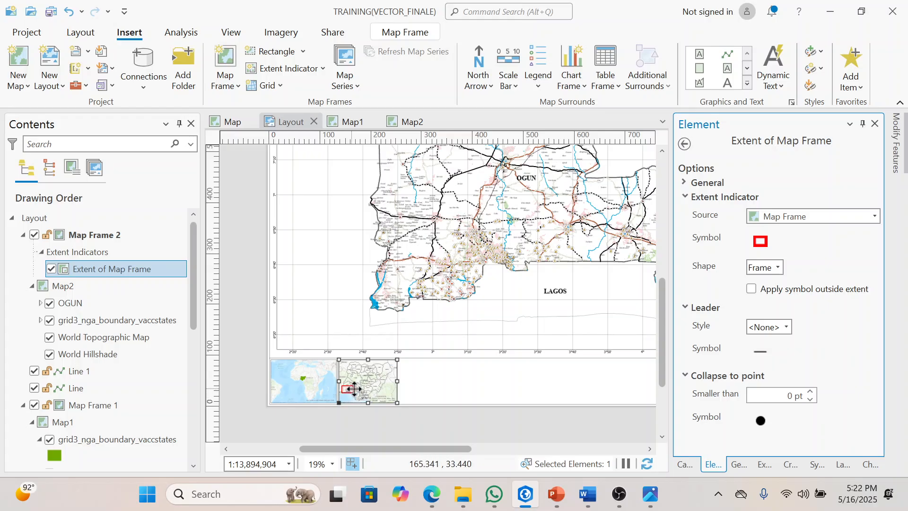
Step: Widen the Map2 inset frame slightly by extending its right edge
left_click(407, 432)
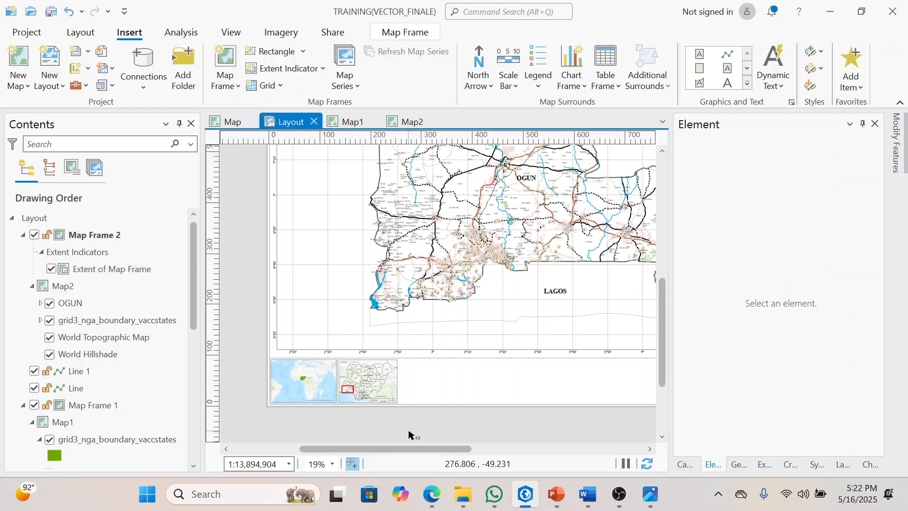
left_click(388, 387)
left_click_drag(397, 381, 405, 381)
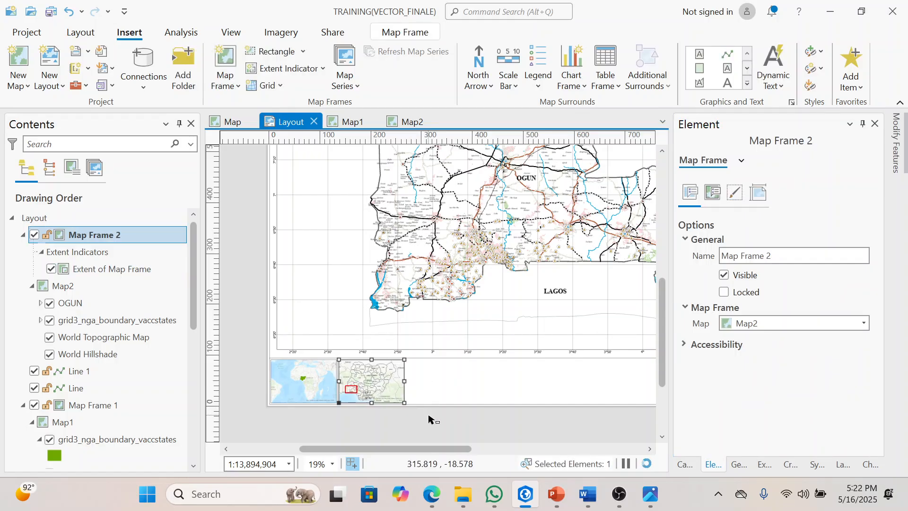
left_click(429, 418)
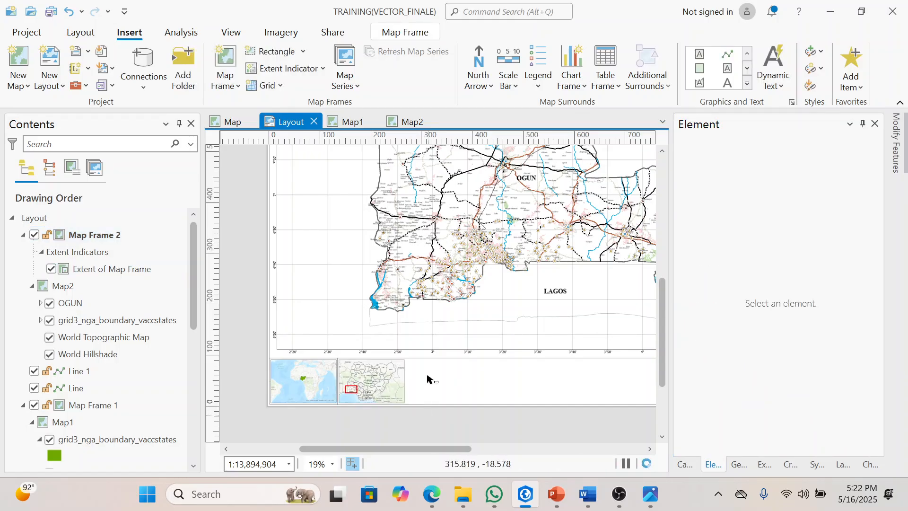
Step: Draw a vertical dividing line about 90 mm long just right of the Map2 inset, spanning the marginal strip's height
left_click(726, 55)
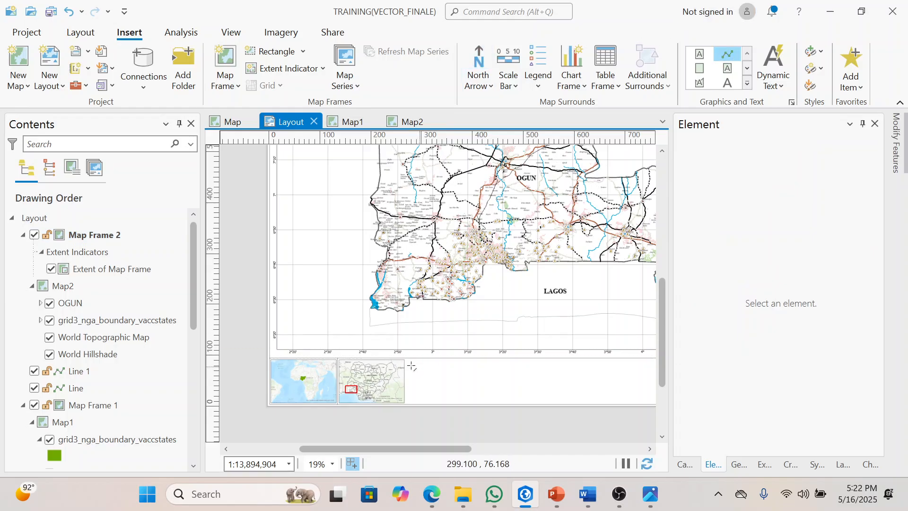
scroll(409, 360, "up", 2)
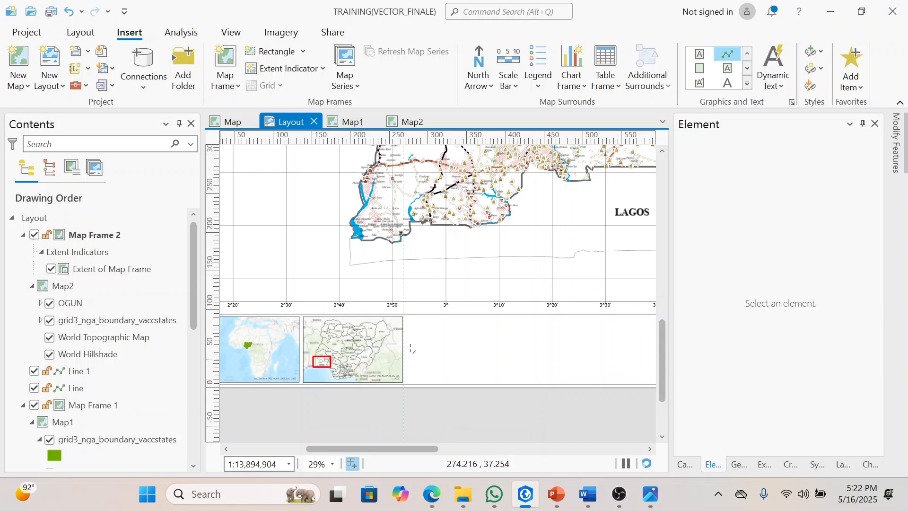
scroll(410, 322, "up", 2)
scroll(409, 322, "up", 1)
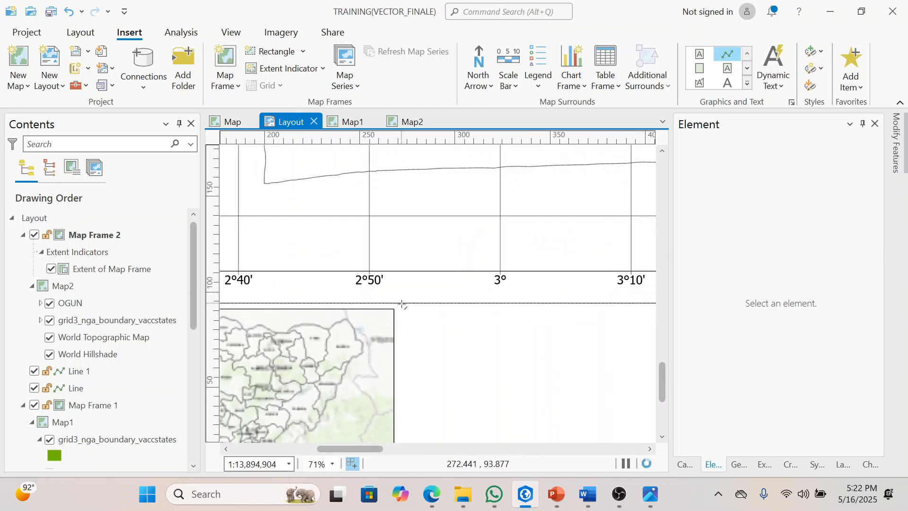
key("Down")
key("Down")
key("Down")
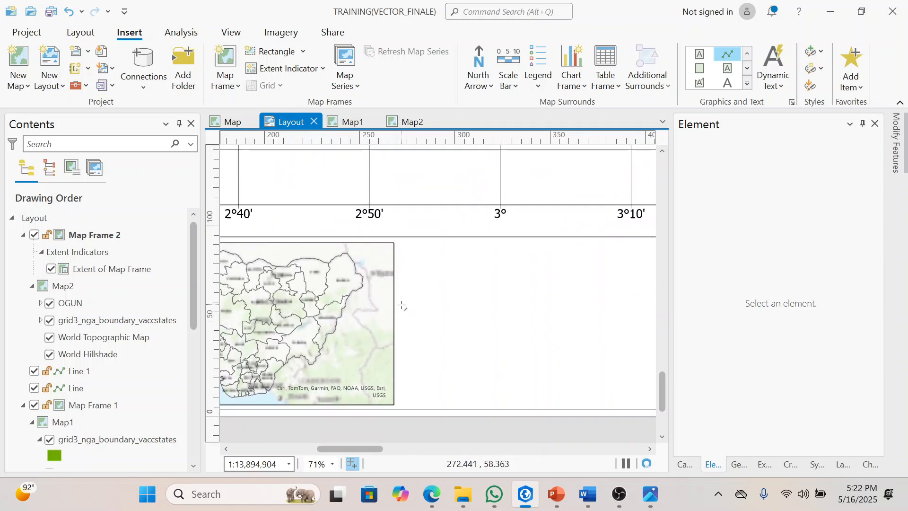
left_click(403, 236)
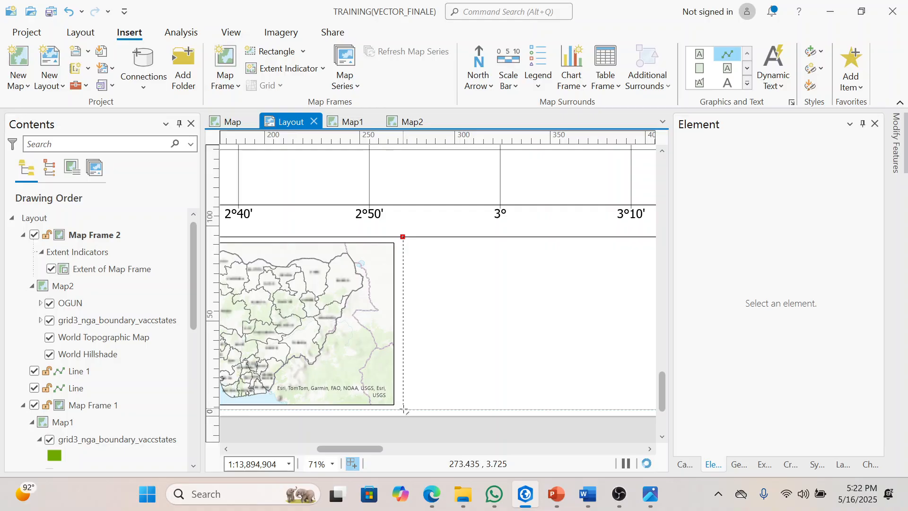
double_click(404, 409)
scroll(450, 395, "down", 3)
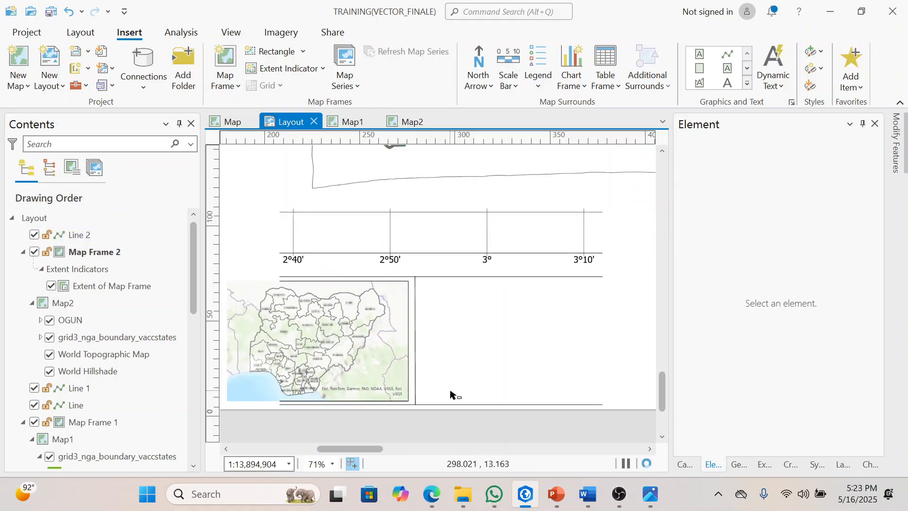
scroll(450, 394, "down", 3)
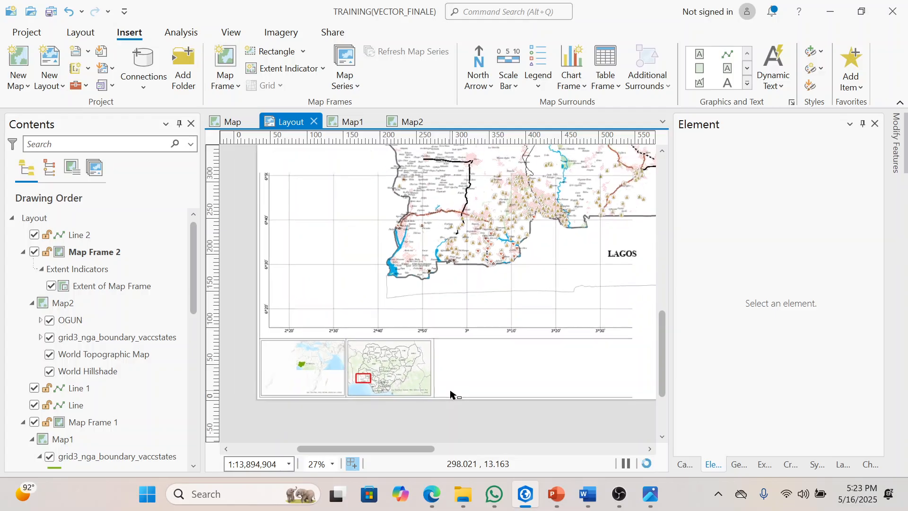
Step: Move the new vertical dividing line slightly left, closer to the Map2 inset's right edge
scroll(436, 388, "up", 4)
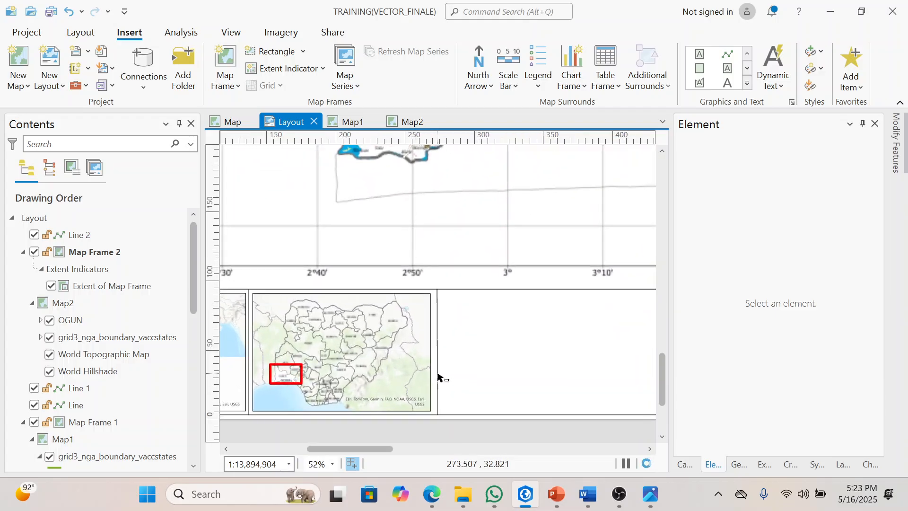
left_click(438, 376)
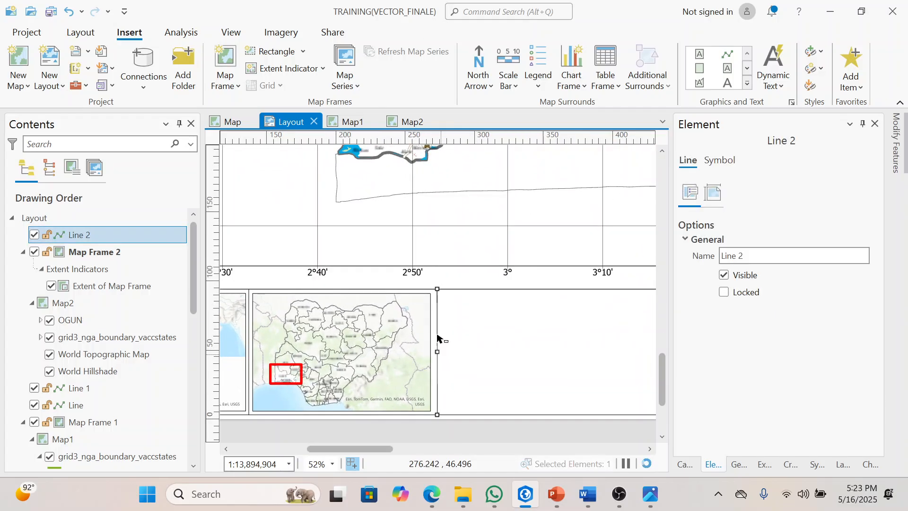
scroll(438, 338, "up", 2)
scroll(437, 334, "up", 4)
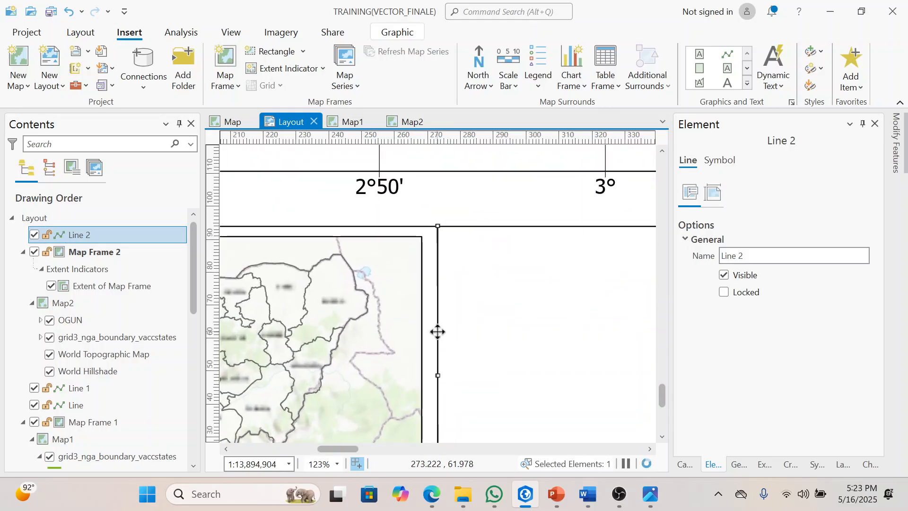
left_click_drag(438, 331, 429, 330)
scroll(442, 331, "down", 5)
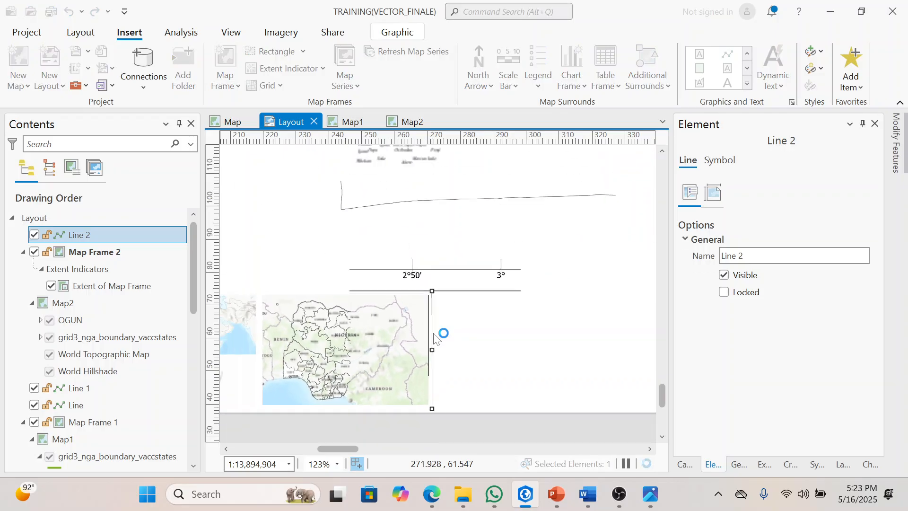
scroll(434, 334, "down", 2)
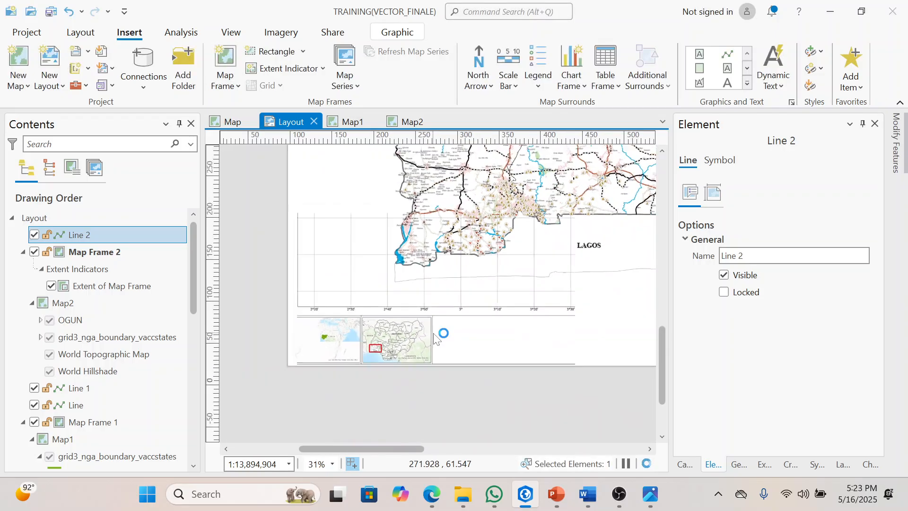
scroll(434, 334, "down", 5)
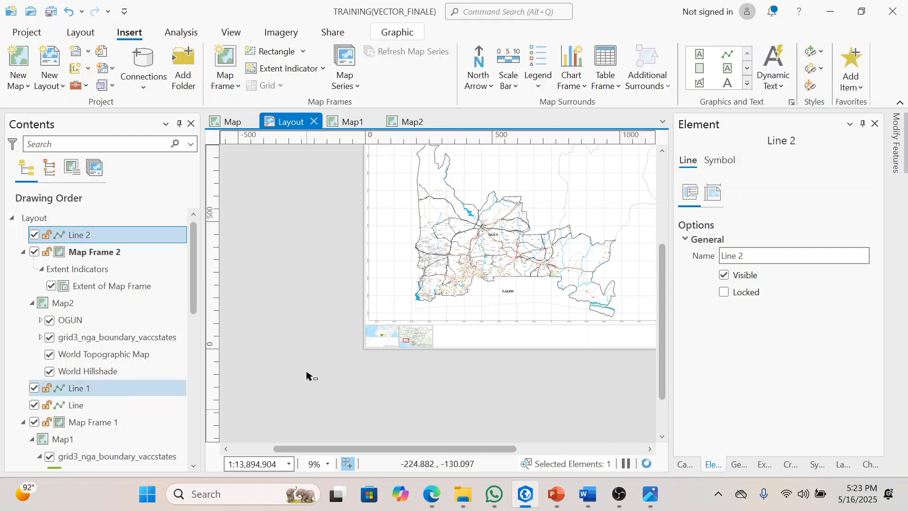
left_click_drag(445, 449, 481, 448)
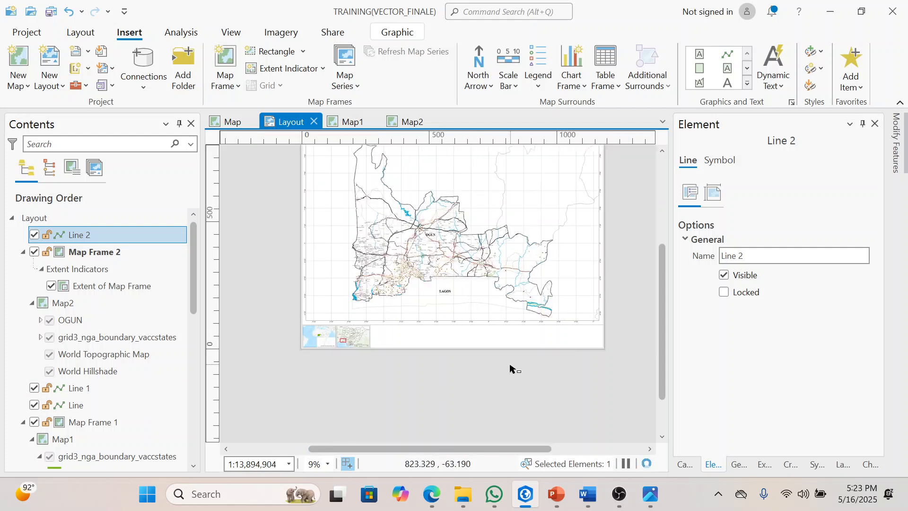
scroll(508, 369, "up", 3)
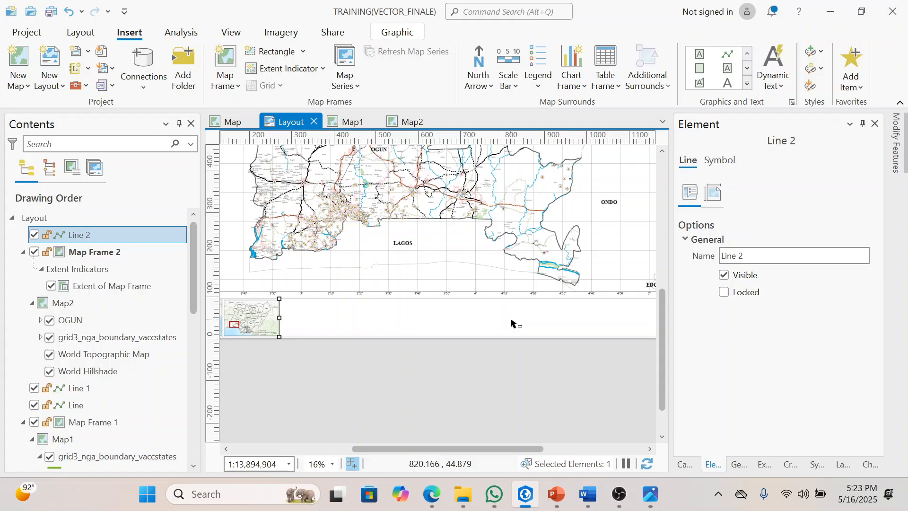
left_click(314, 354)
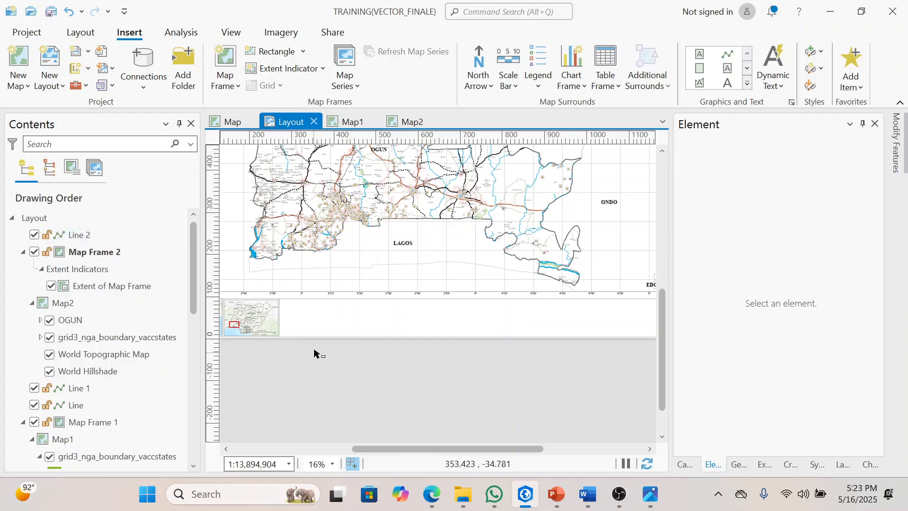
Step: Insert a legend for the main Map Frame, about 130 mm by 85 mm, in the marginal strip beside the Map2 inset's dividing line
left_click(329, 272)
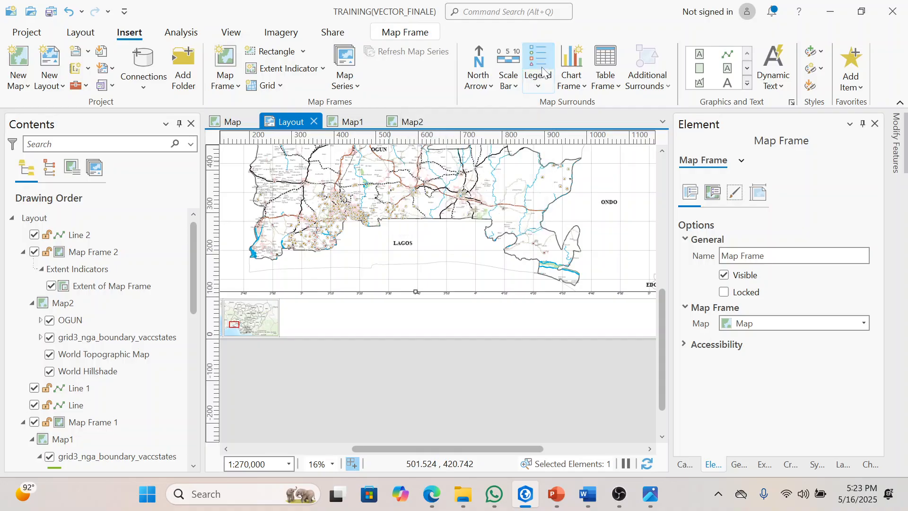
left_click(544, 87)
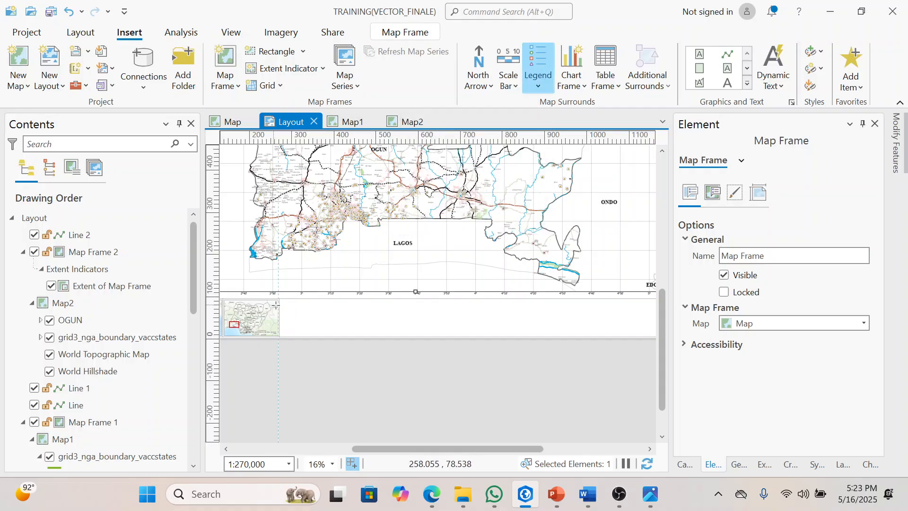
scroll(281, 304, "up", 5)
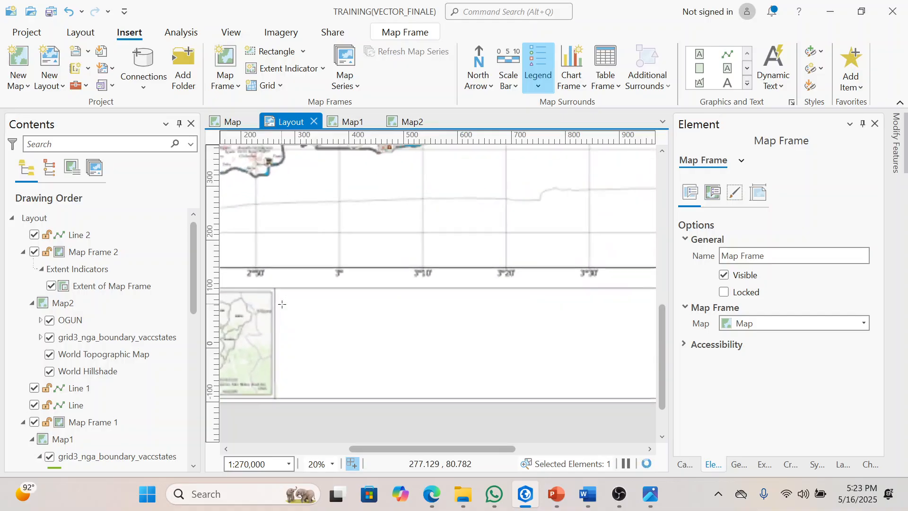
left_click_drag(281, 290, 464, 406)
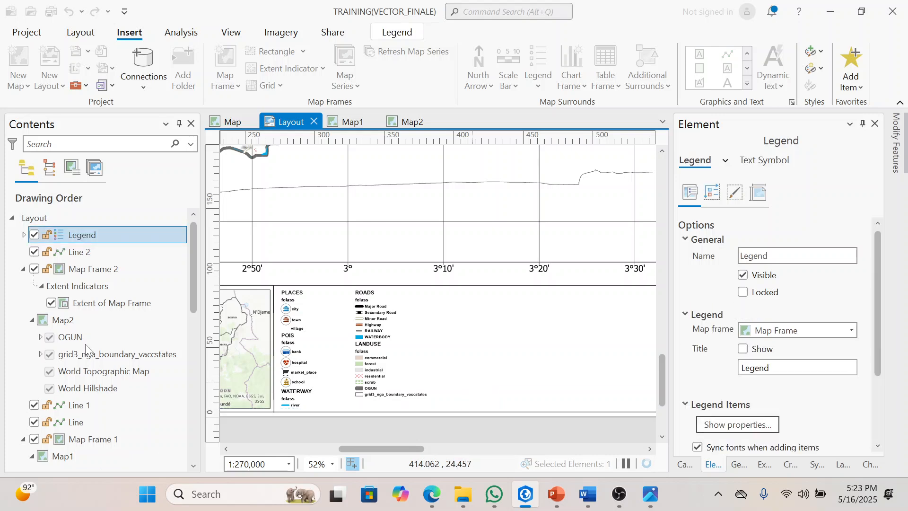
Step: Examine the legend's list of layer items and compare it with the layers under the main Map Frame
left_click(24, 235)
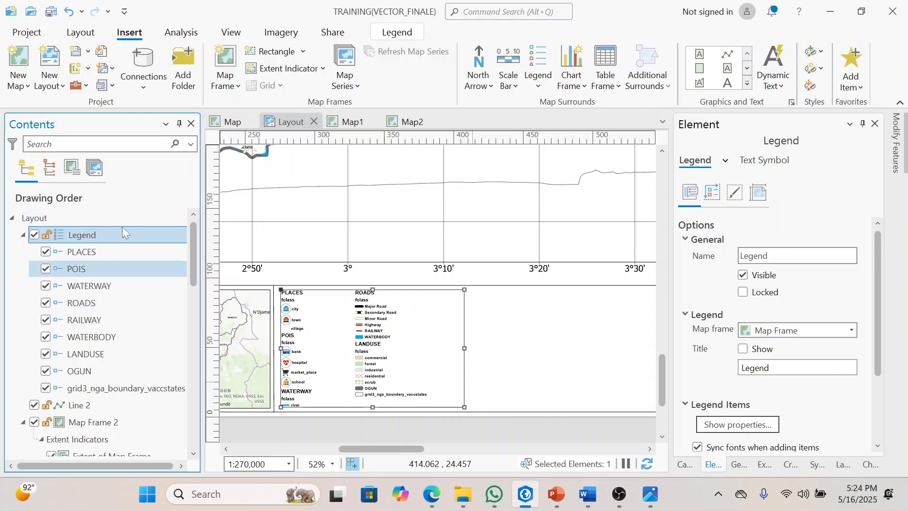
left_click(23, 235)
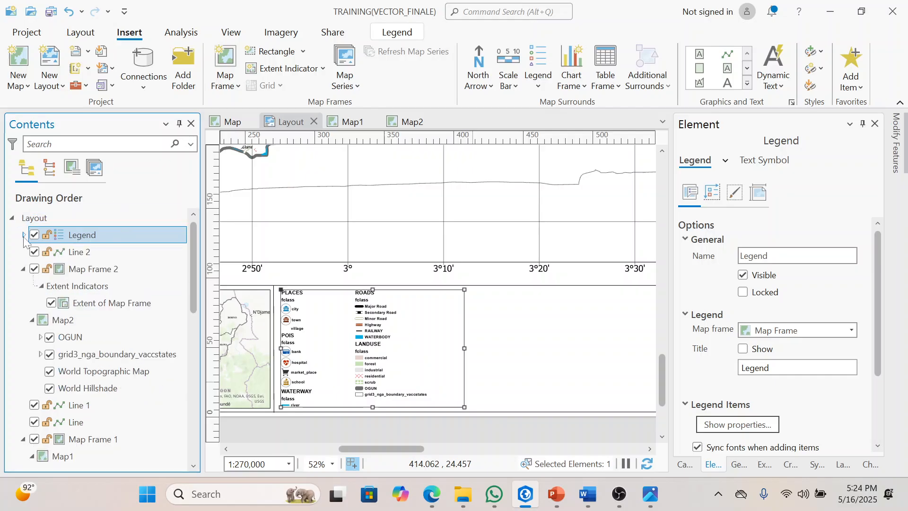
left_click(23, 235)
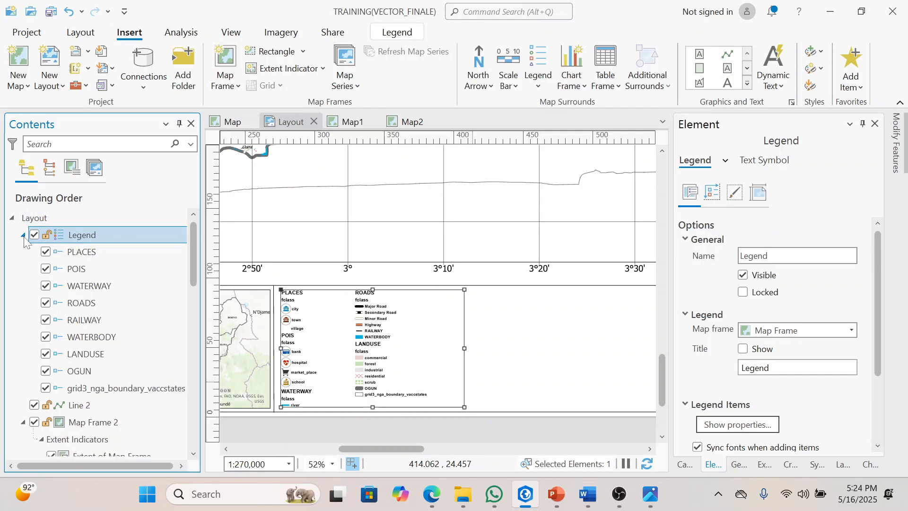
left_click(23, 235)
left_click(23, 235)
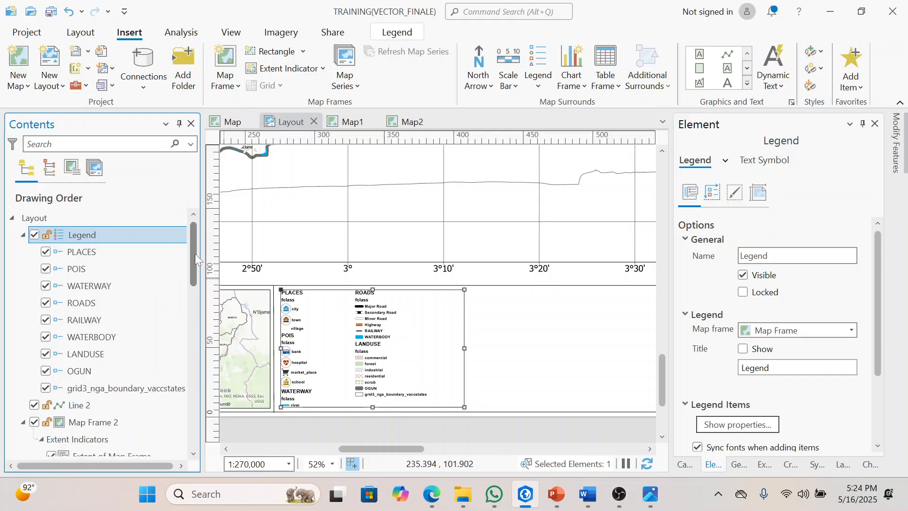
left_click_drag(195, 254, 195, 257)
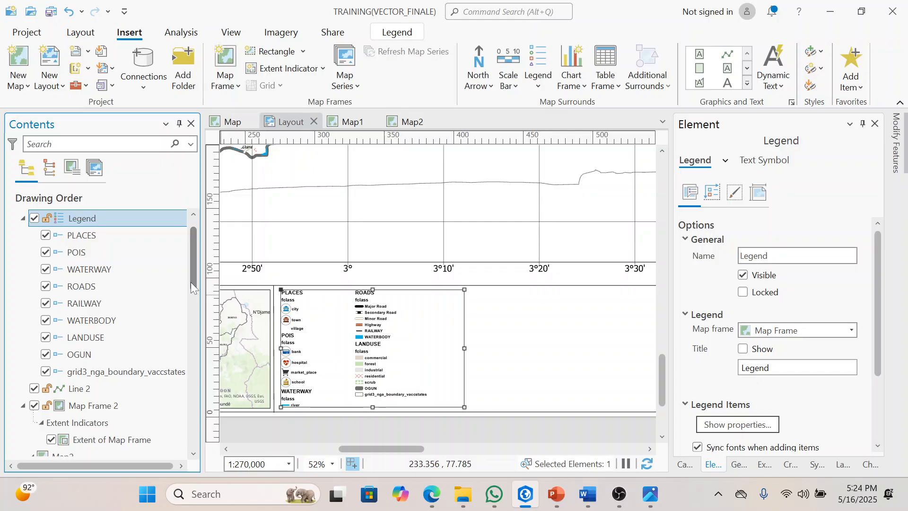
left_click_drag(191, 282, 200, 419)
left_click(101, 226)
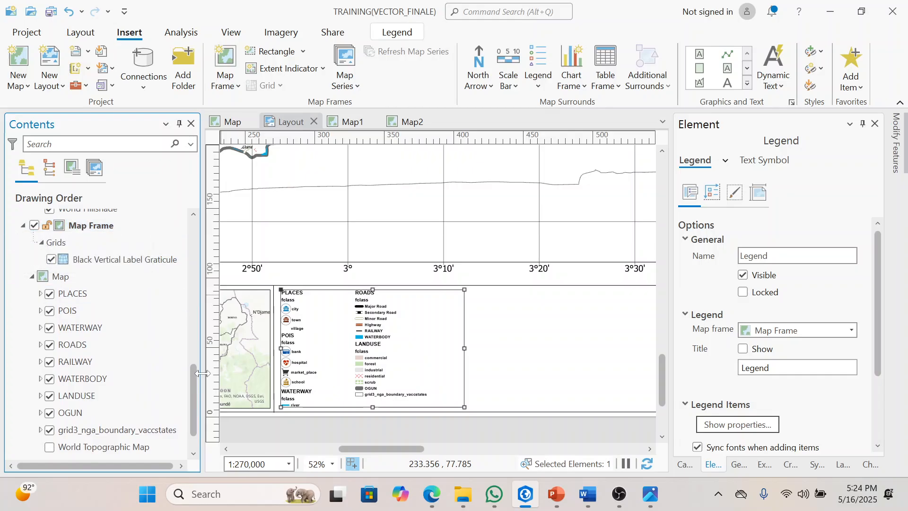
left_click_drag(196, 388, 194, 418)
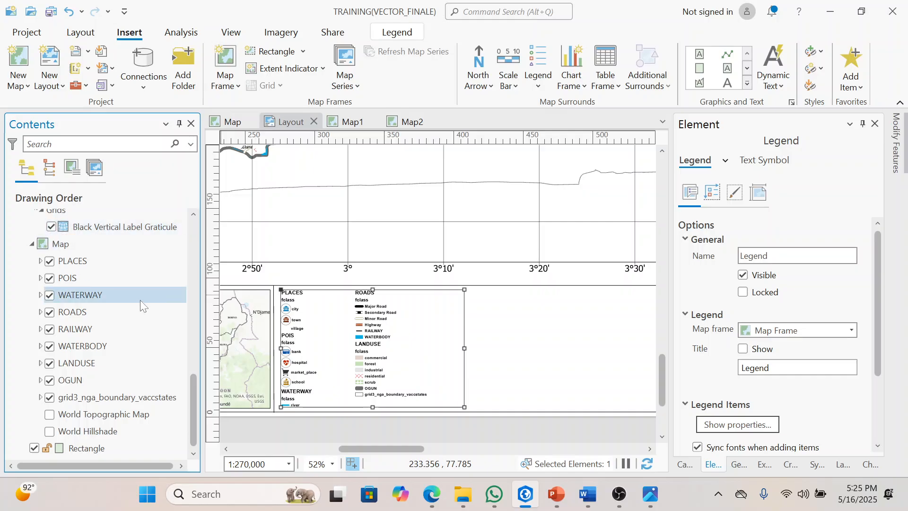
Step: Expand the main map's PLACES layer and examine its fclass heading and symbol classes against the legend
left_click(40, 261)
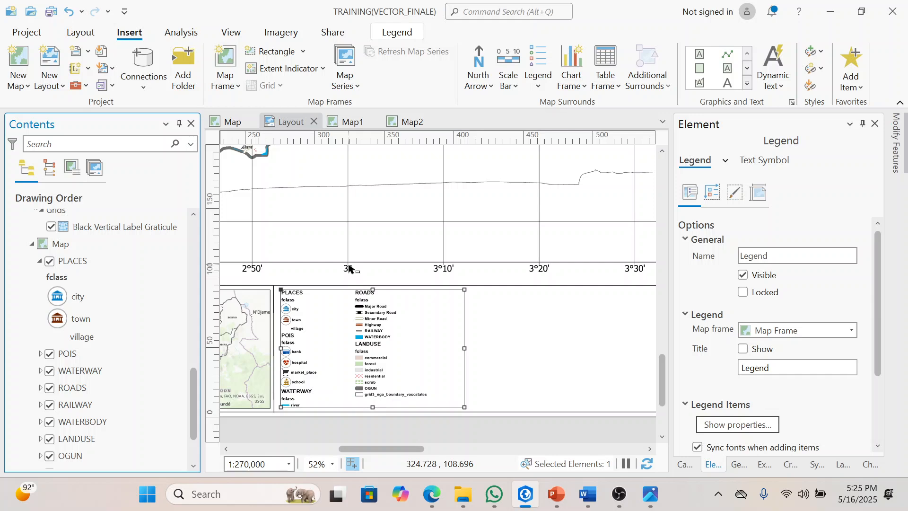
left_click(88, 337)
left_click(102, 261)
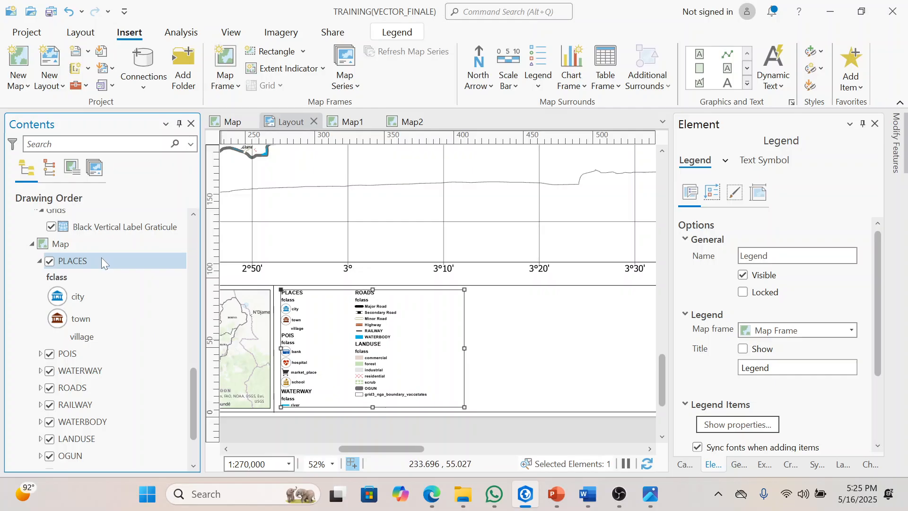
left_click(89, 278)
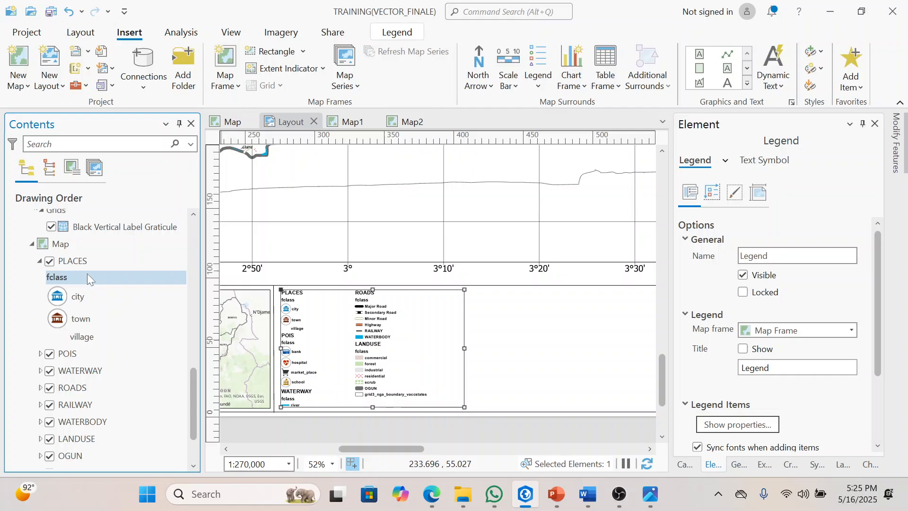
left_click(140, 297)
left_click(126, 244)
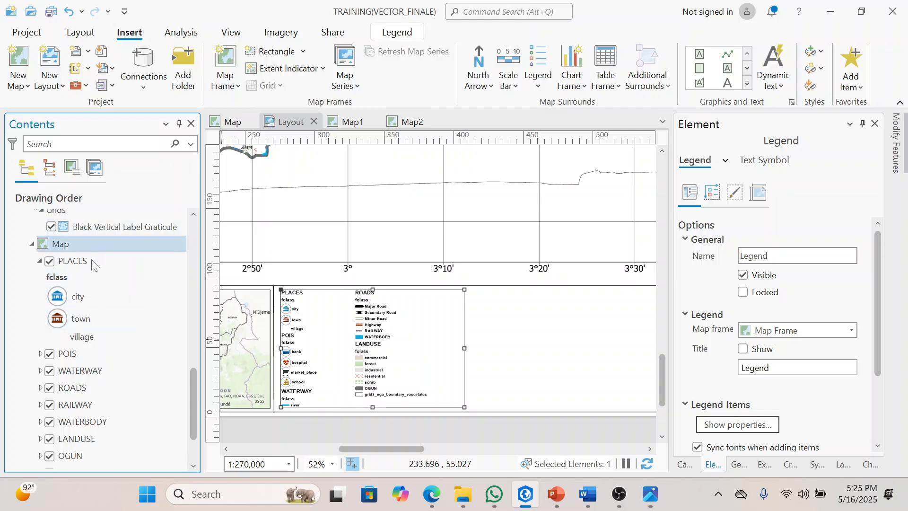
left_click(128, 260)
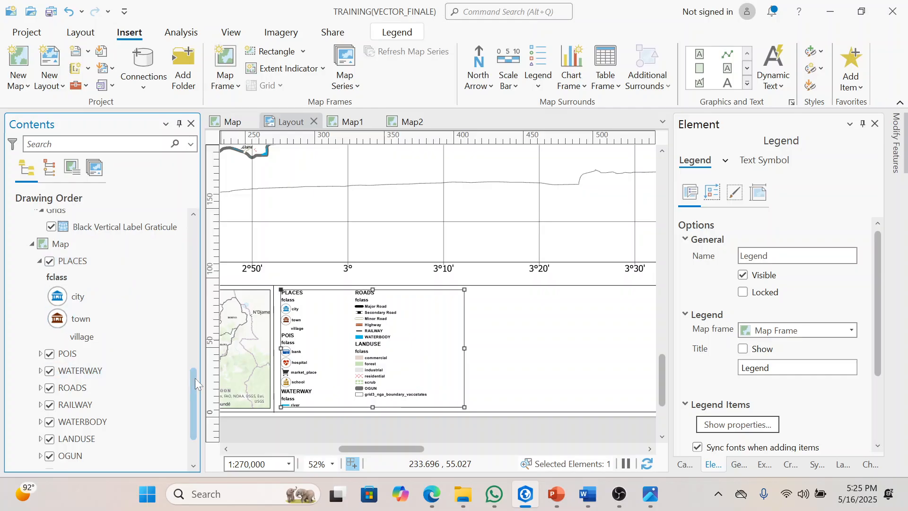
scroll(195, 378, "down", 1)
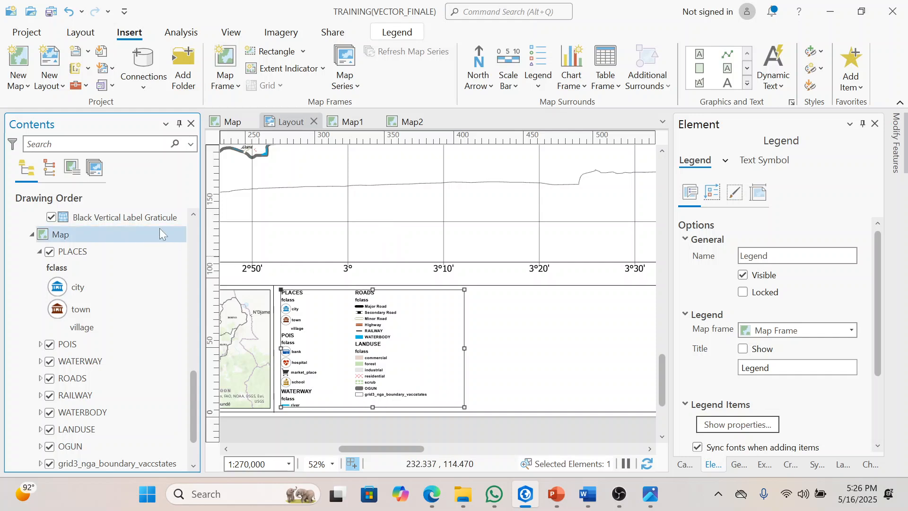
left_click_drag(192, 402, 192, 393)
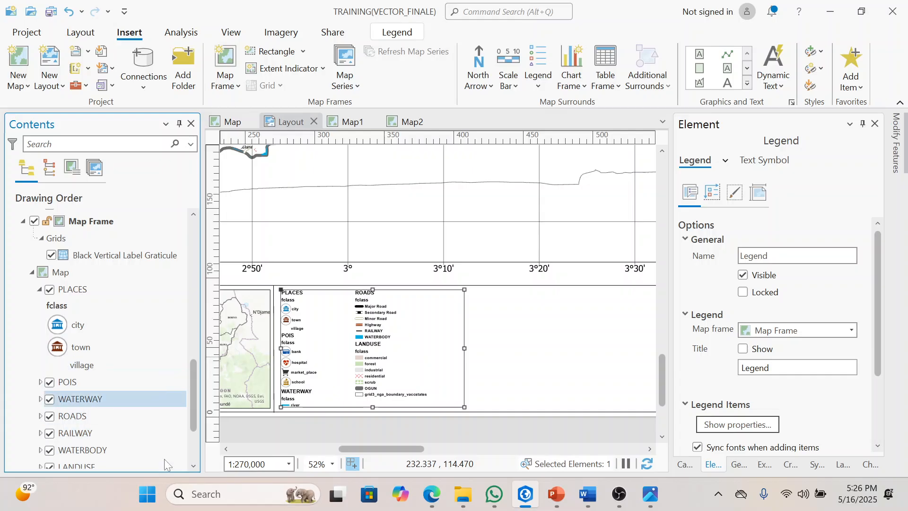
left_click_drag(190, 394, 192, 393)
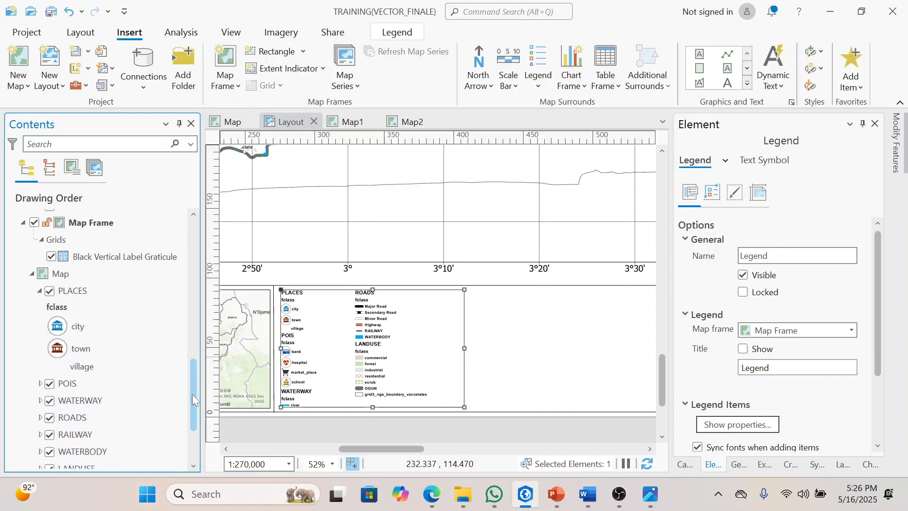
Step: Clear the fclass heading of the main map's PLACES layer so the legend omits it, and collapse the layer
left_click(67, 303)
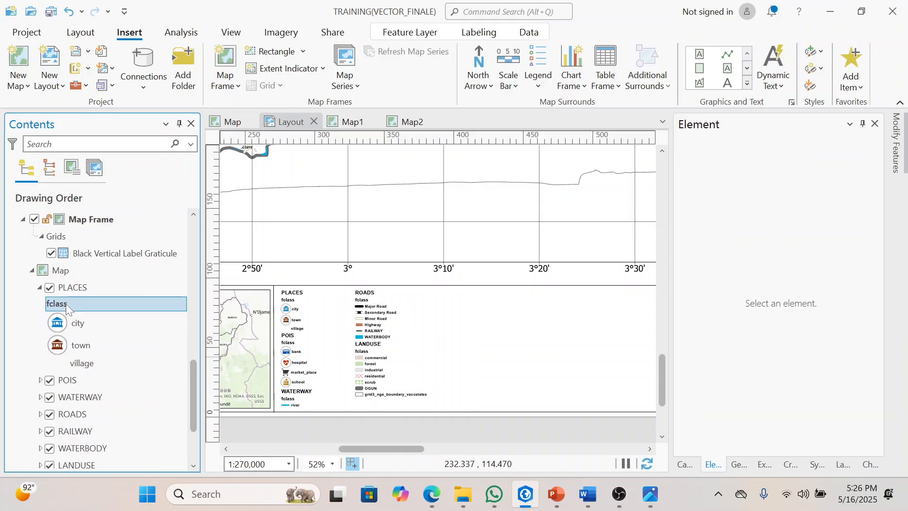
left_click(67, 307)
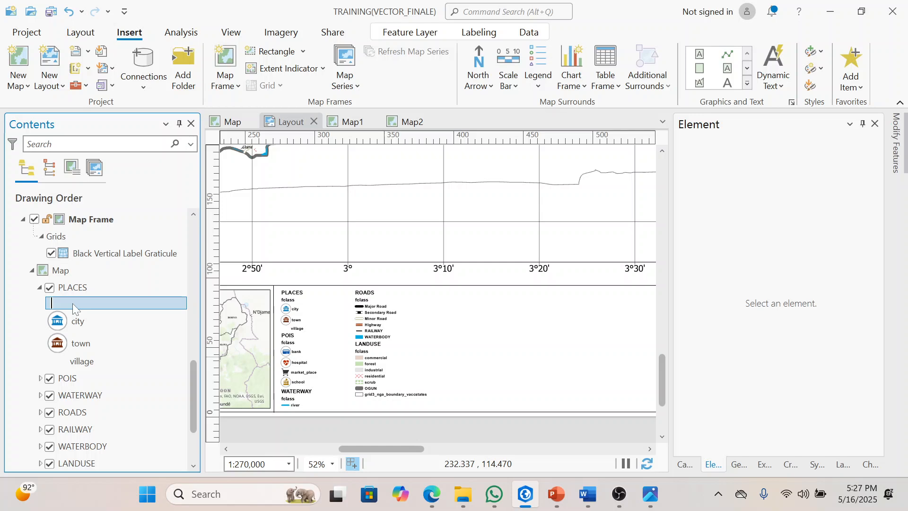
key("Return")
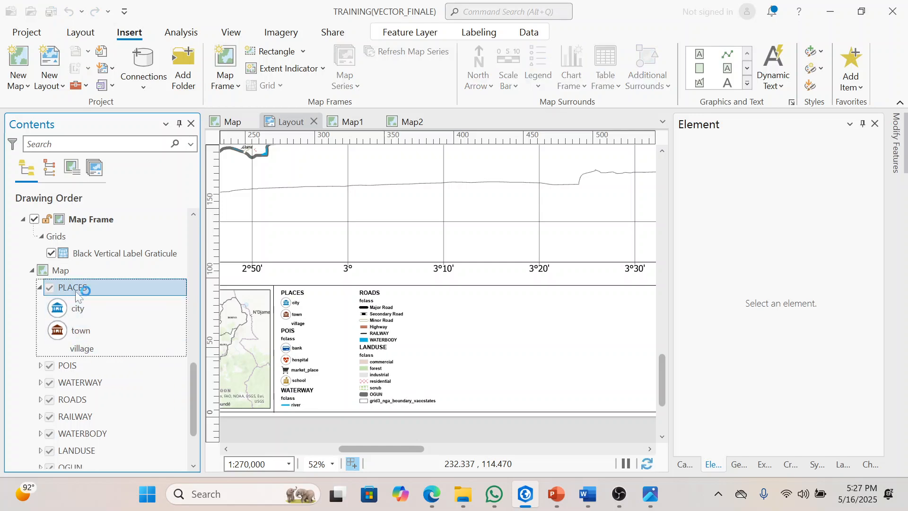
left_click(40, 288)
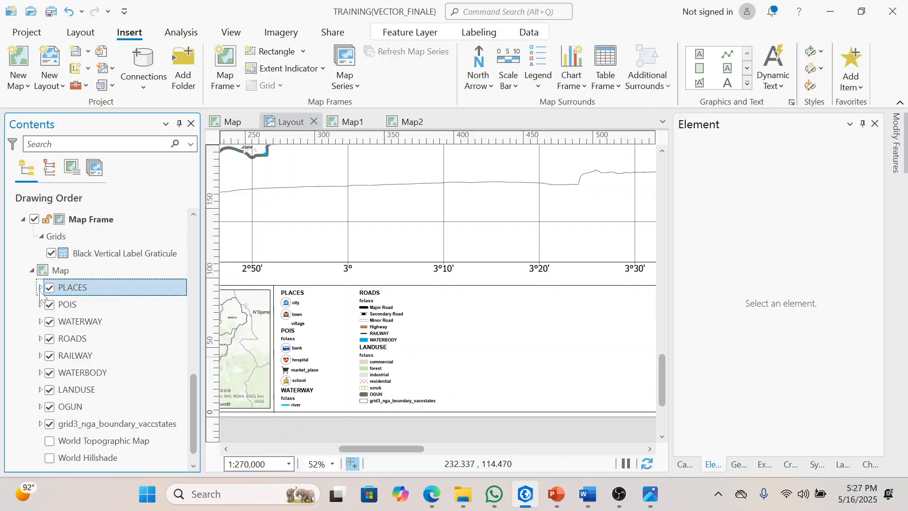
Step: Expand the POIS layer, blank out its fclass heading and collapse the layer again
left_click(40, 304)
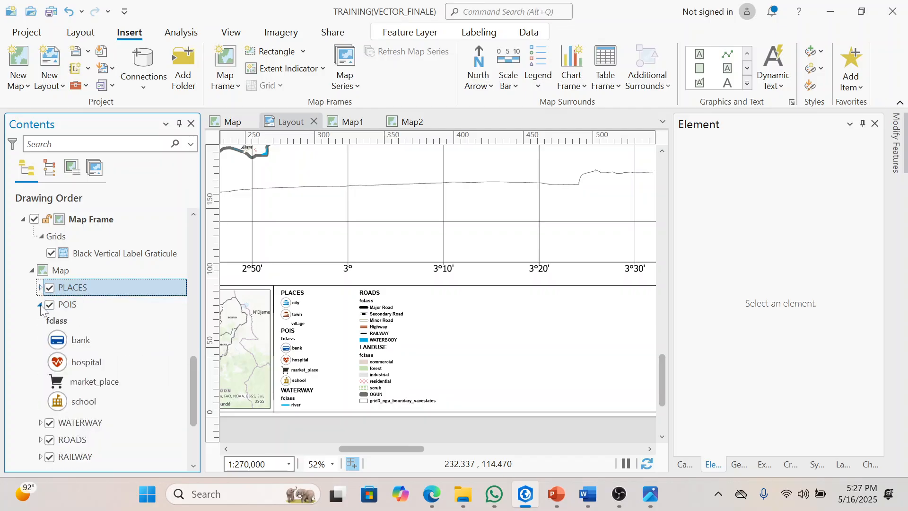
left_click(67, 321)
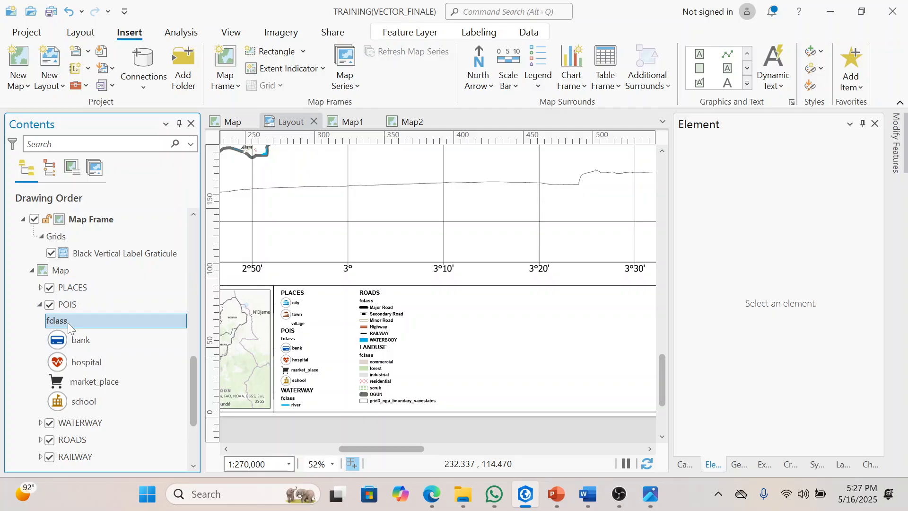
left_click(75, 303)
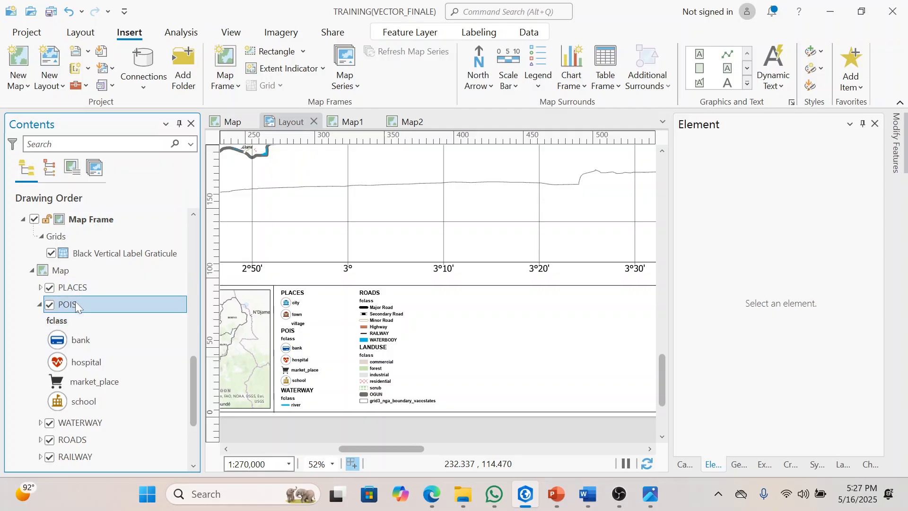
left_click(71, 320)
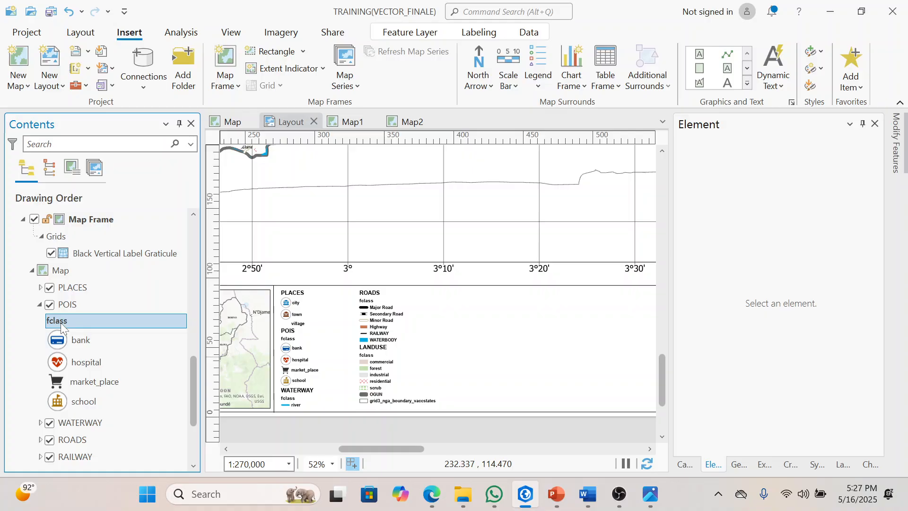
left_click(70, 305)
left_click(55, 320)
left_click(60, 320)
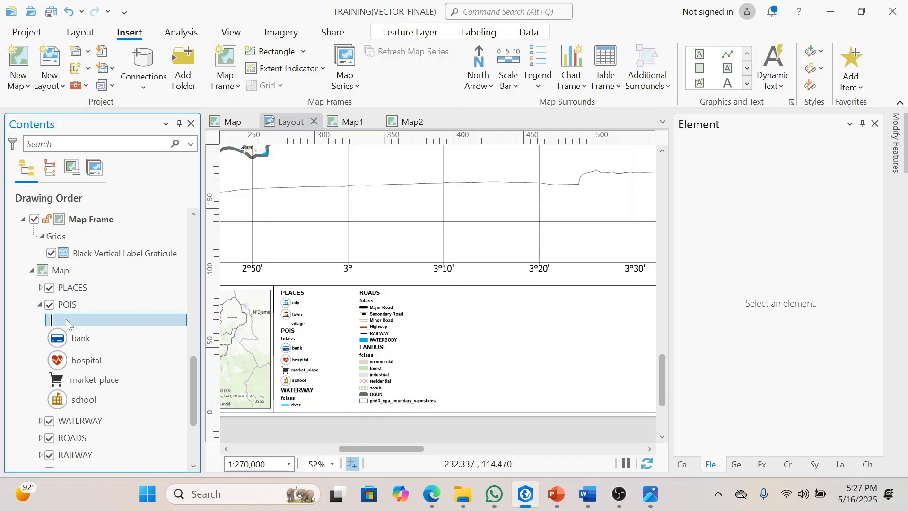
key("Return")
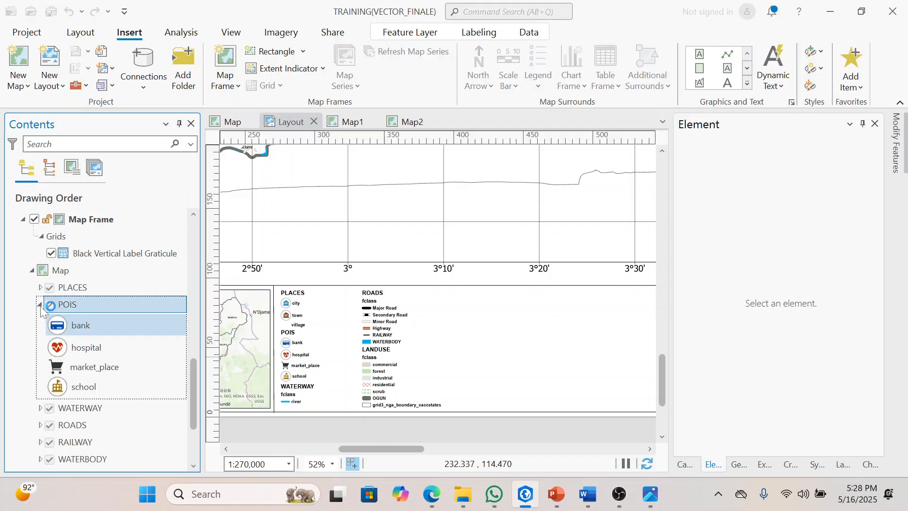
left_click(40, 304)
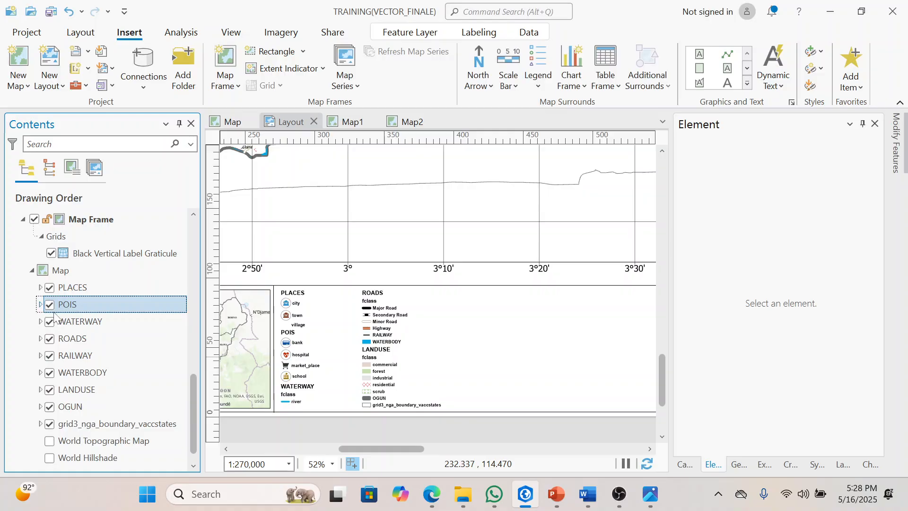
Step: Delete the fclass heading text from the WATERWAY layer's symbology and collapse its class list
left_click(40, 321)
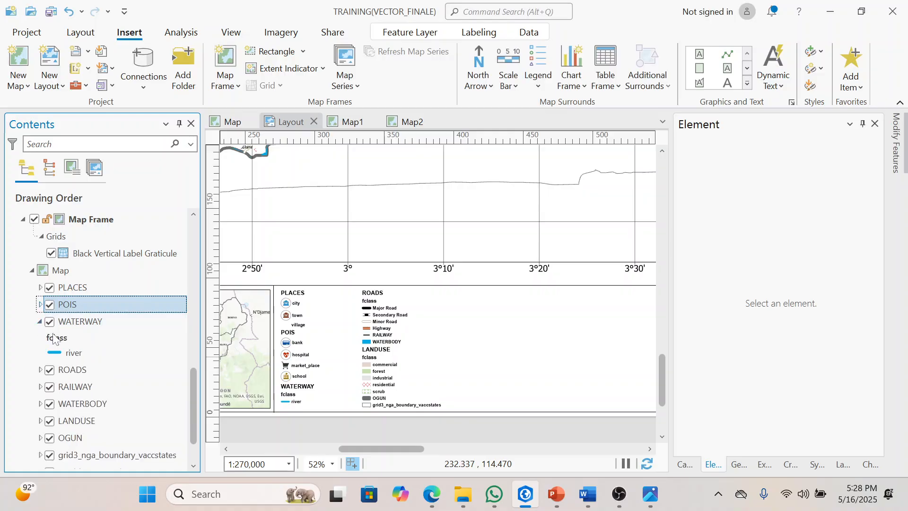
left_click(54, 338)
left_click(54, 338)
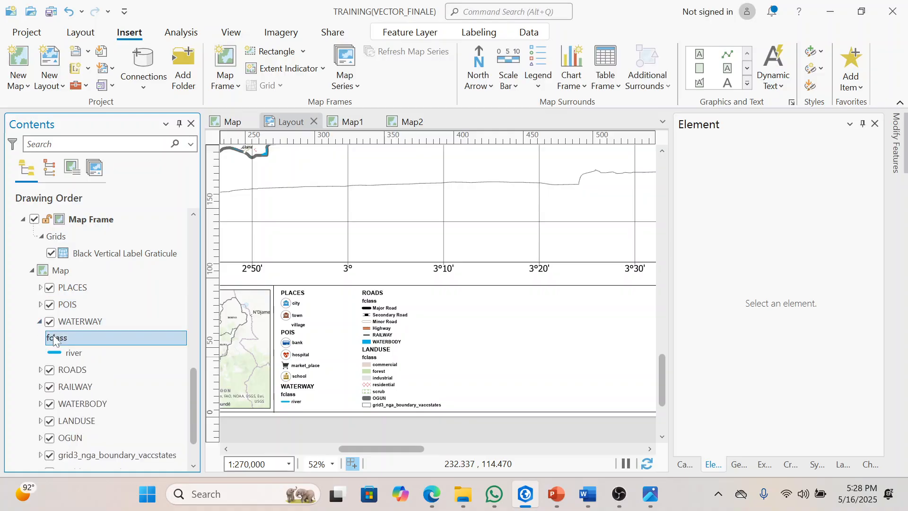
left_click(54, 338)
key("BackSpace")
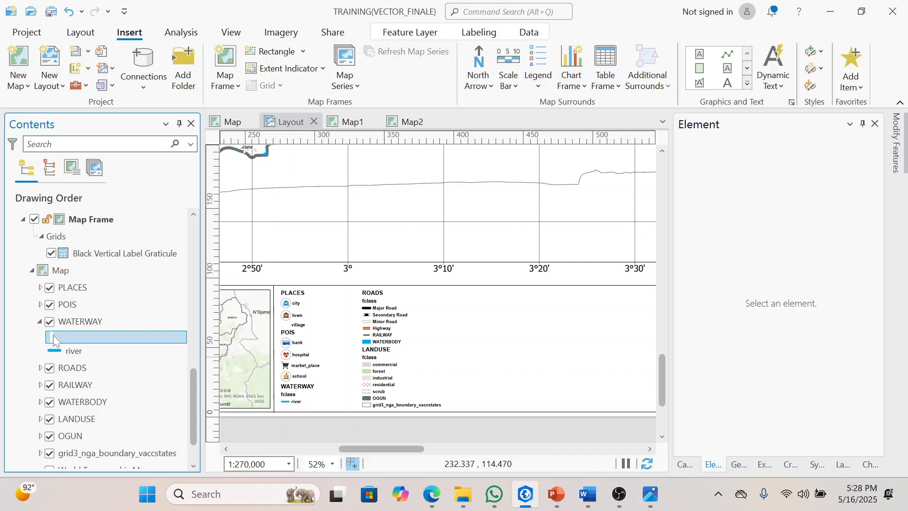
key("Return")
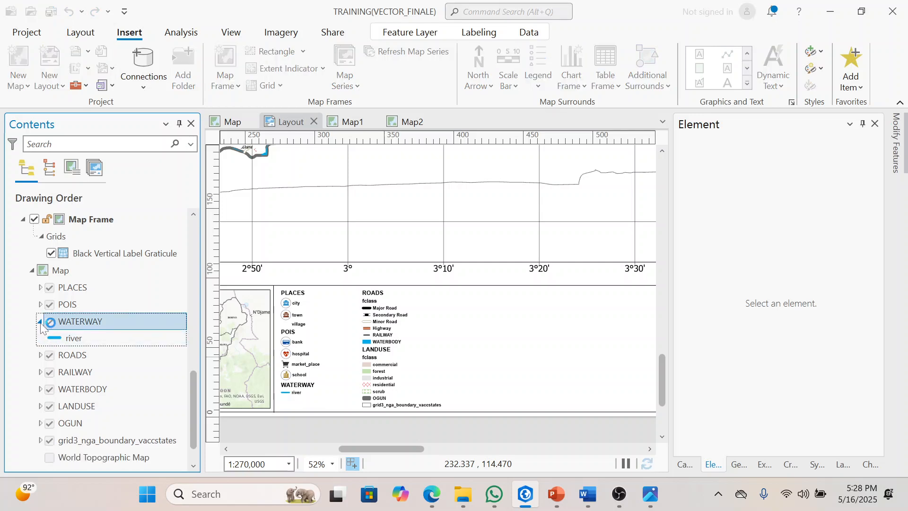
left_click(40, 322)
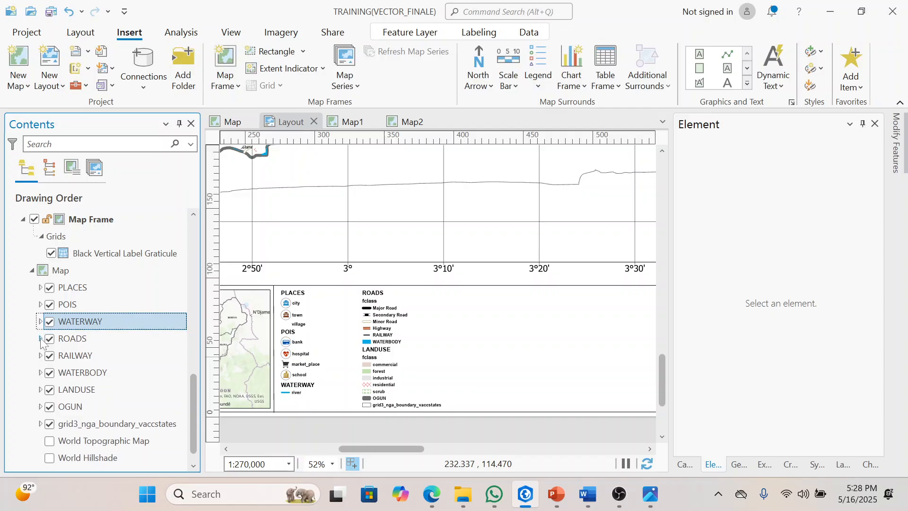
Step: Blank out the fclass heading of the main map's ROADS layer and collapse its class list
left_click(41, 338)
left_click(58, 356)
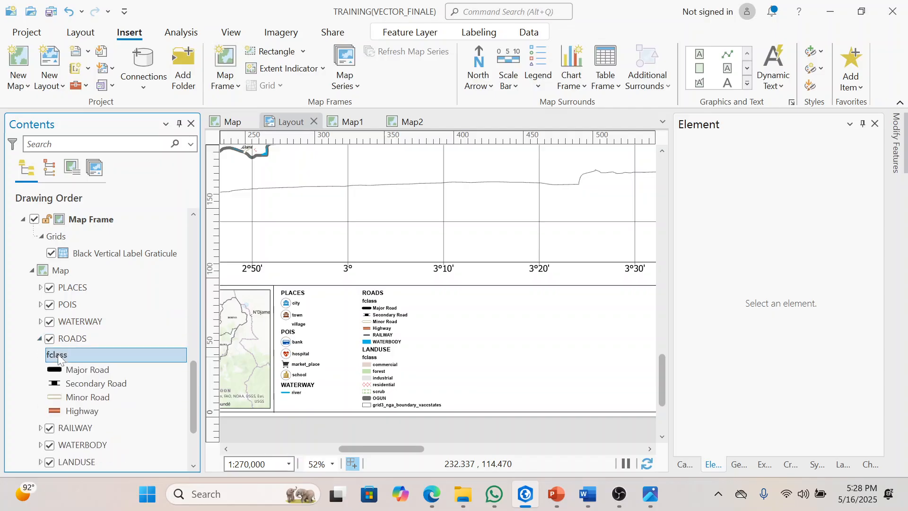
left_click(58, 355)
key("BackSpace")
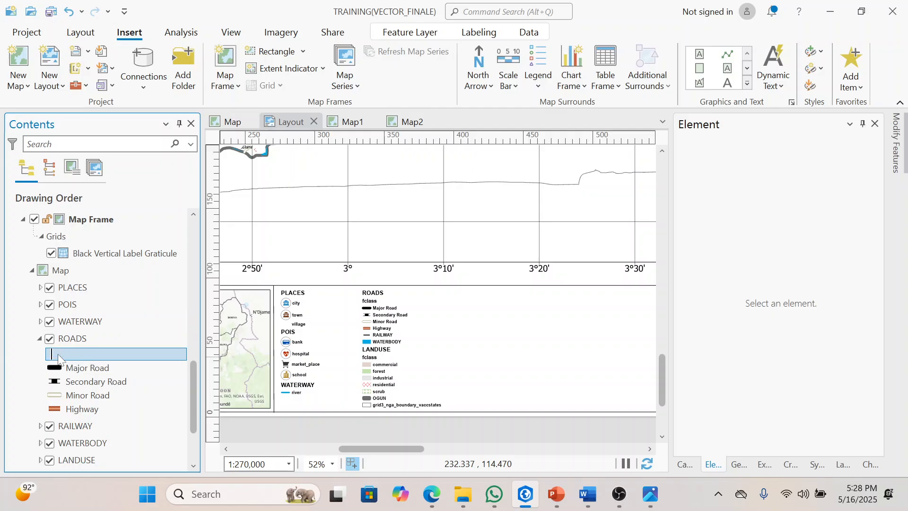
key("Return")
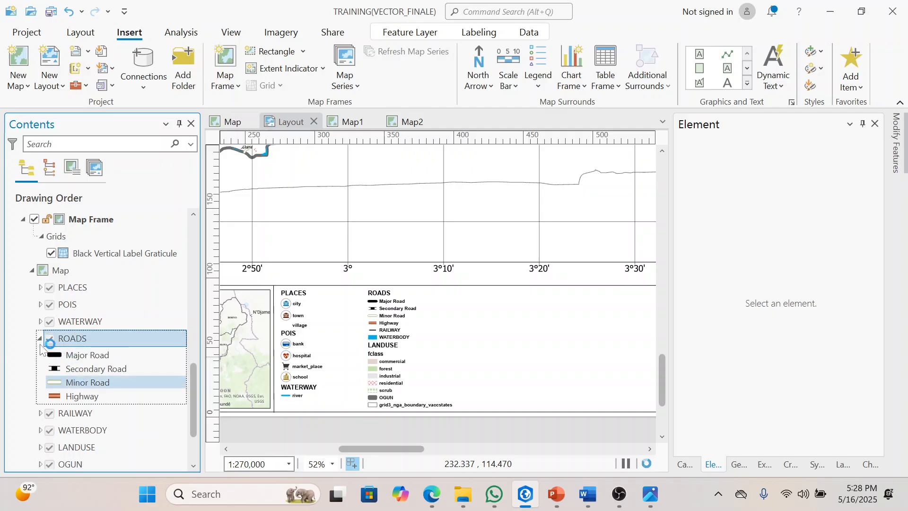
left_click(40, 339)
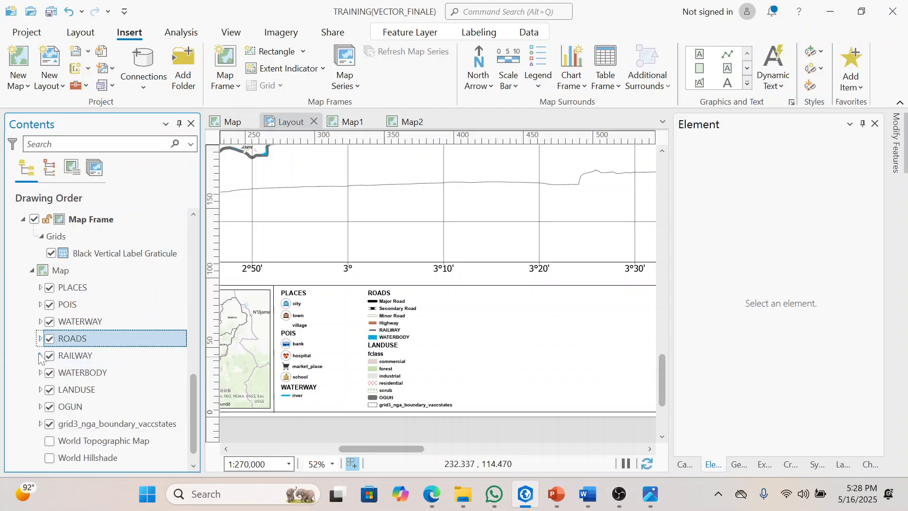
Step: Check the RAILWAY layer for a heading, clear the fclass heading of the LANDUSE layer, and collapse both
left_click(39, 356)
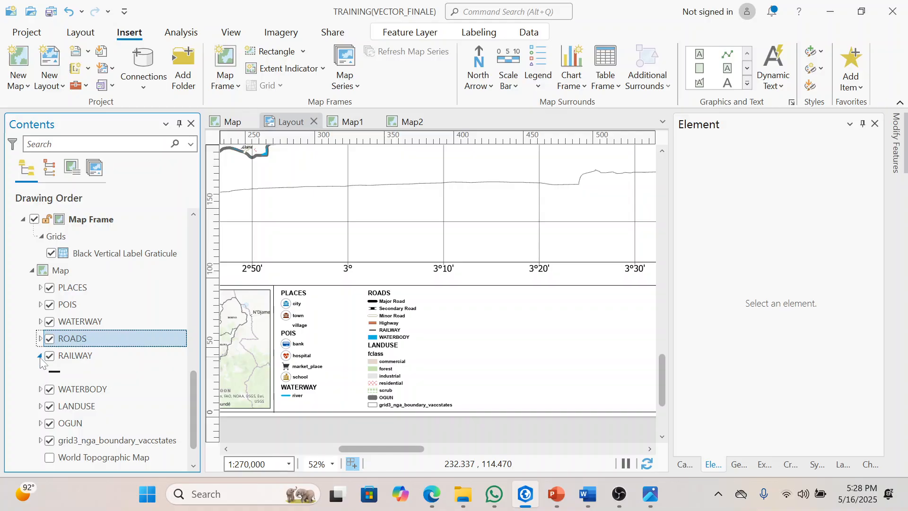
left_click(39, 355)
left_click(40, 390)
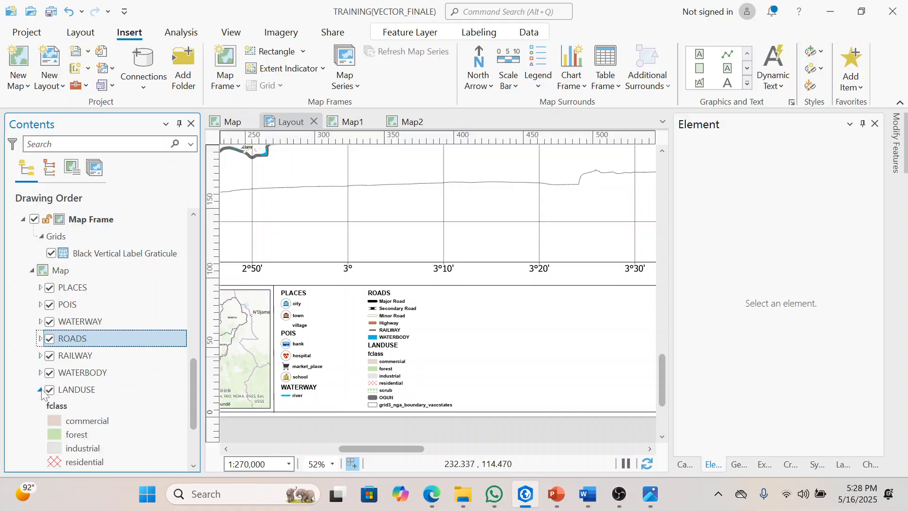
left_click(60, 407)
left_click(60, 407)
key("BackSpace")
key("Return")
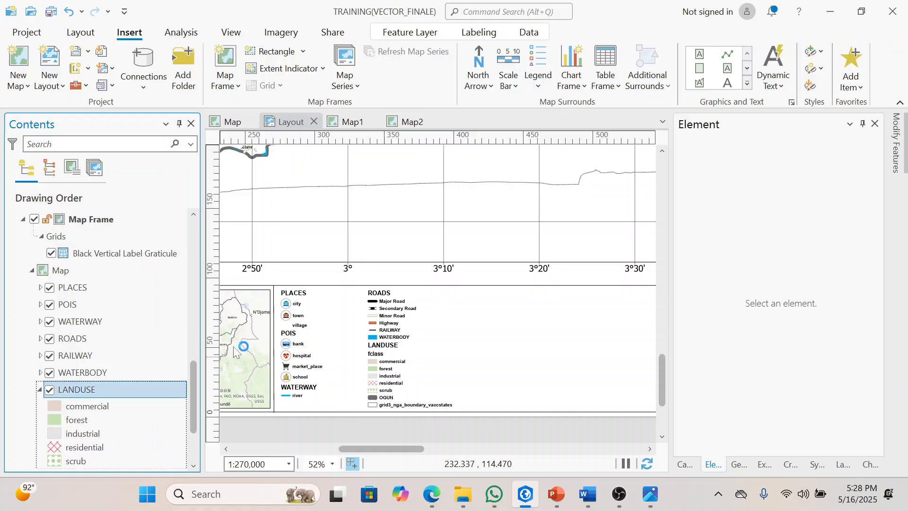
left_click(39, 389)
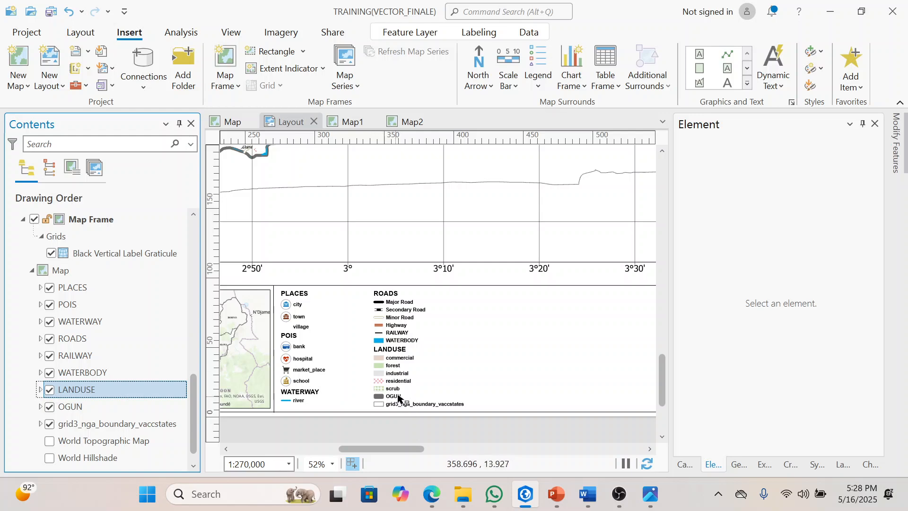
Step: Set the OGUN layer's symbology label to OGUN STATE for the legend
left_click(89, 406)
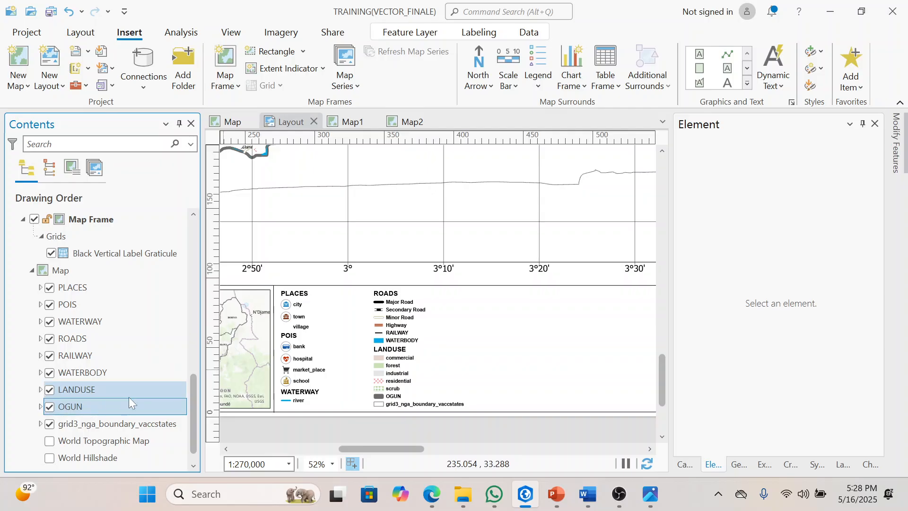
left_click(824, 459)
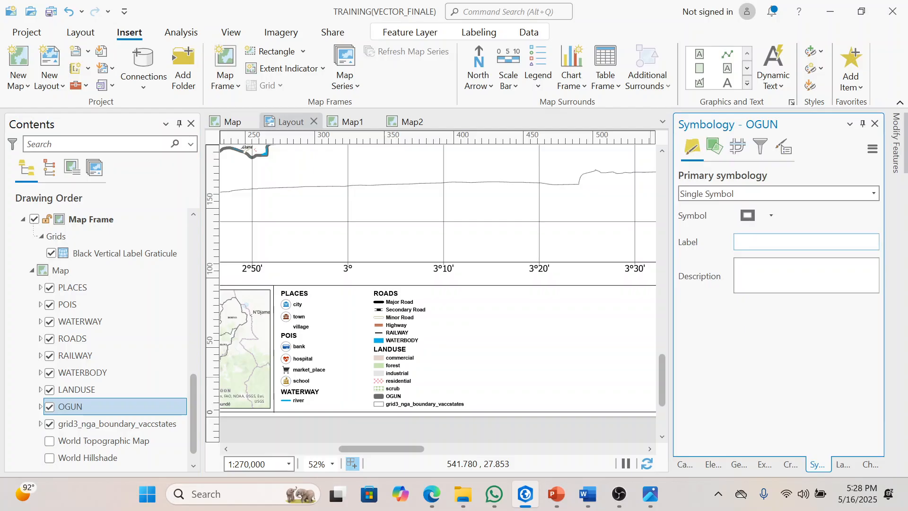
type("OGUN stat")
key("BackSpace")
key("BackSpace")
key("BackSpace")
key("BackSpace")
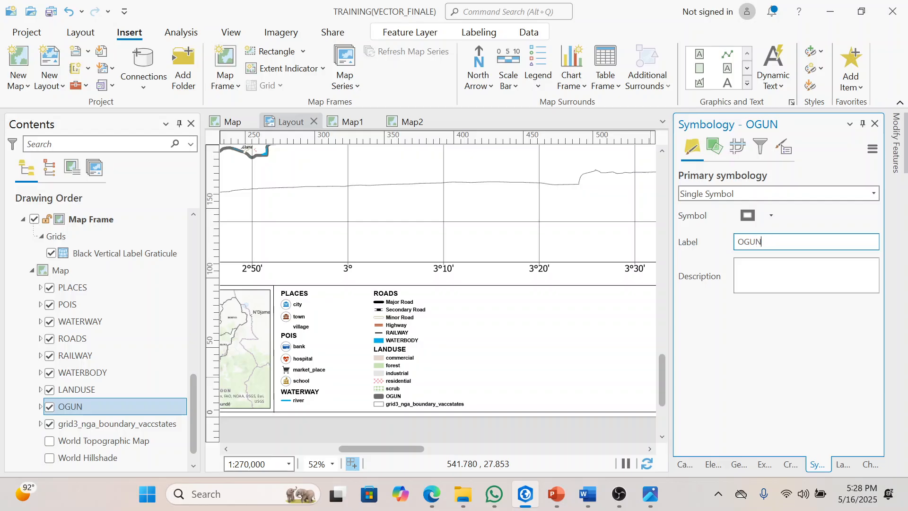
type("STATE")
key("Return")
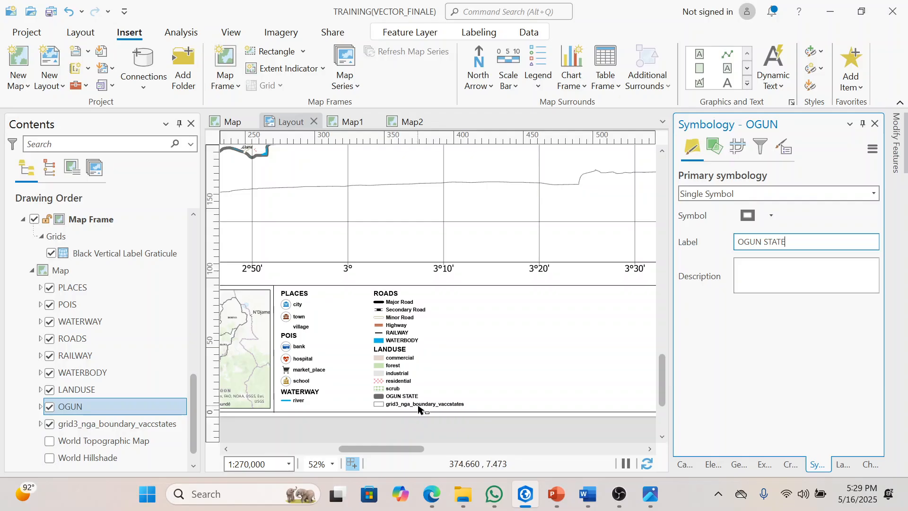
Step: Label the grid3_nga_boundary_vaccstates layer's symbol NIG_STATE
left_click(76, 422)
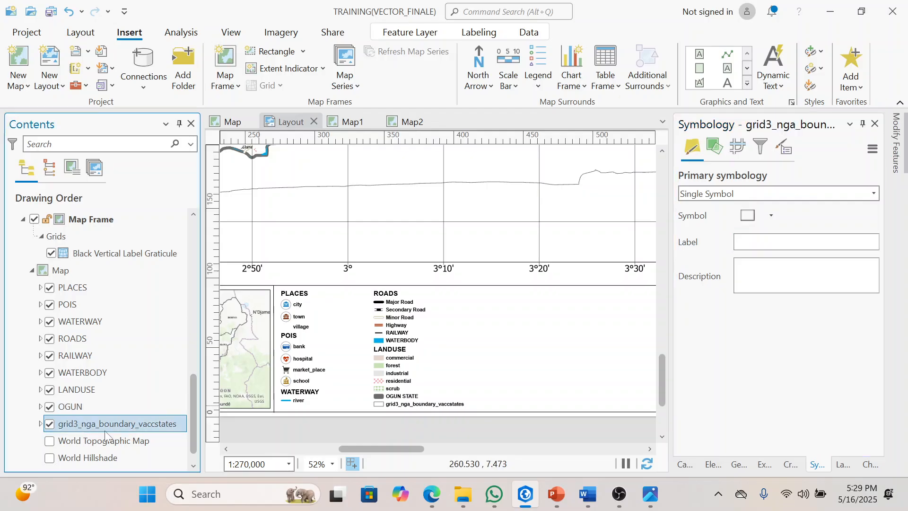
left_click(760, 243)
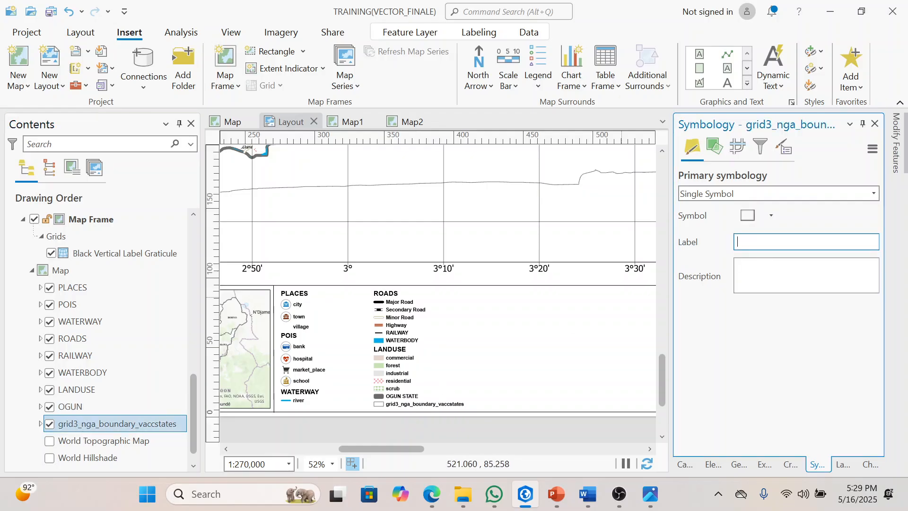
type("NIG_STATE")
key("Return")
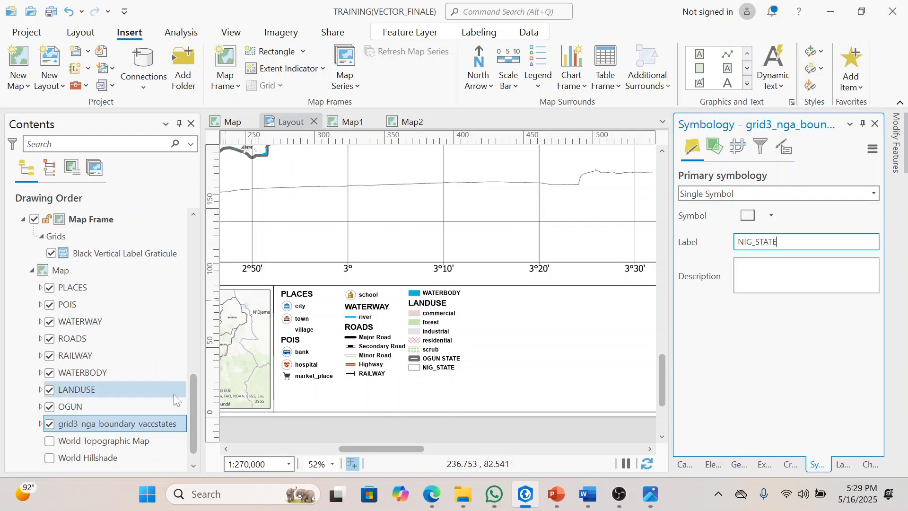
Step: Open the layout legend's properties and turn on its title, Legend
left_click_drag(195, 399, 194, 217)
left_click(125, 235)
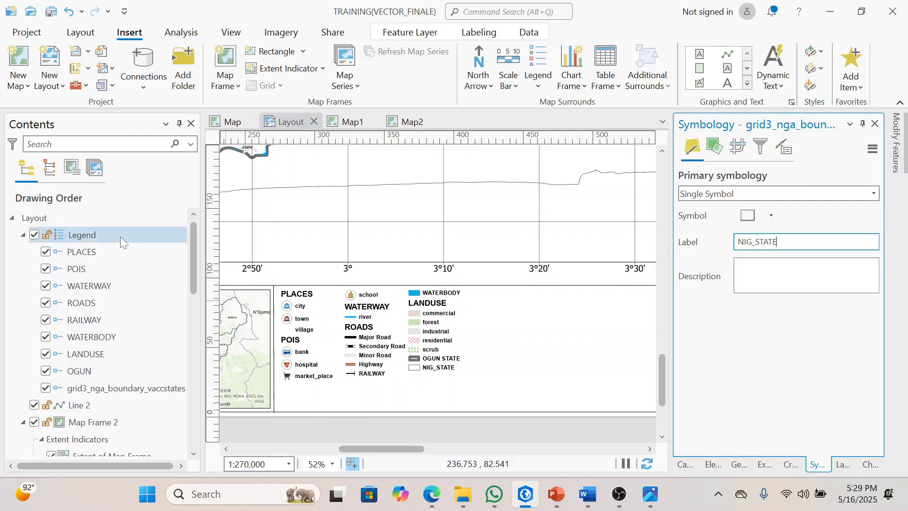
right_click(120, 236)
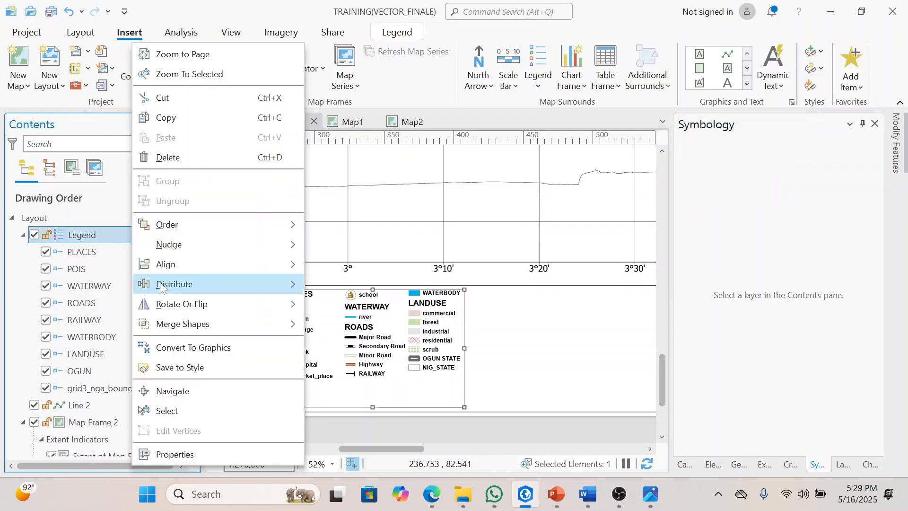
left_click(178, 455)
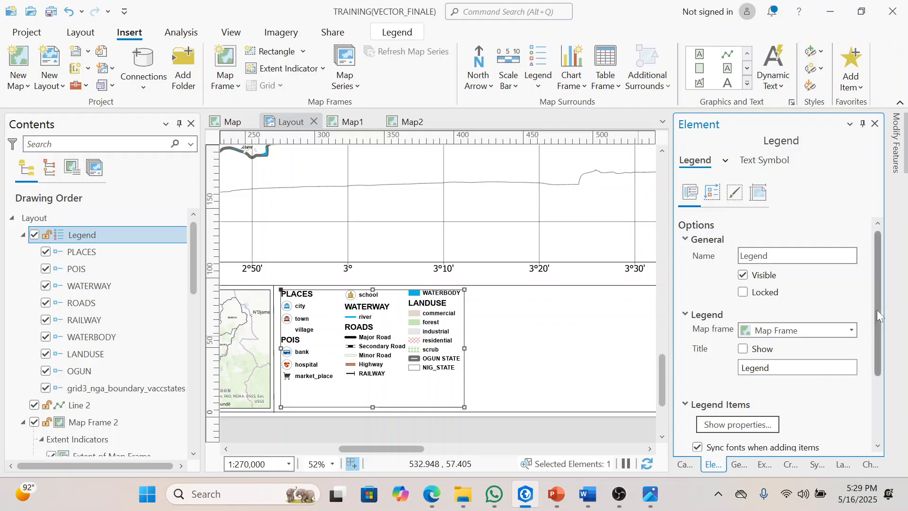
left_click_drag(879, 311, 875, 297)
left_click_drag(877, 303, 878, 345)
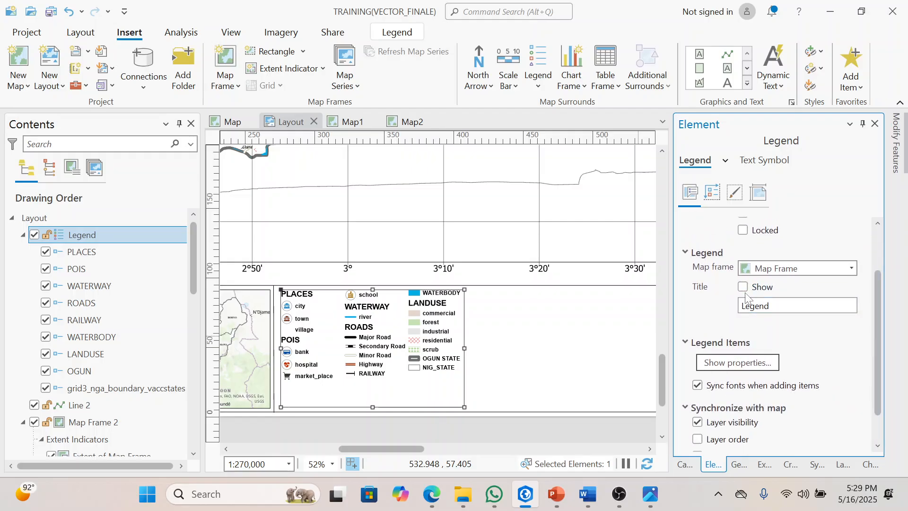
left_click(743, 288)
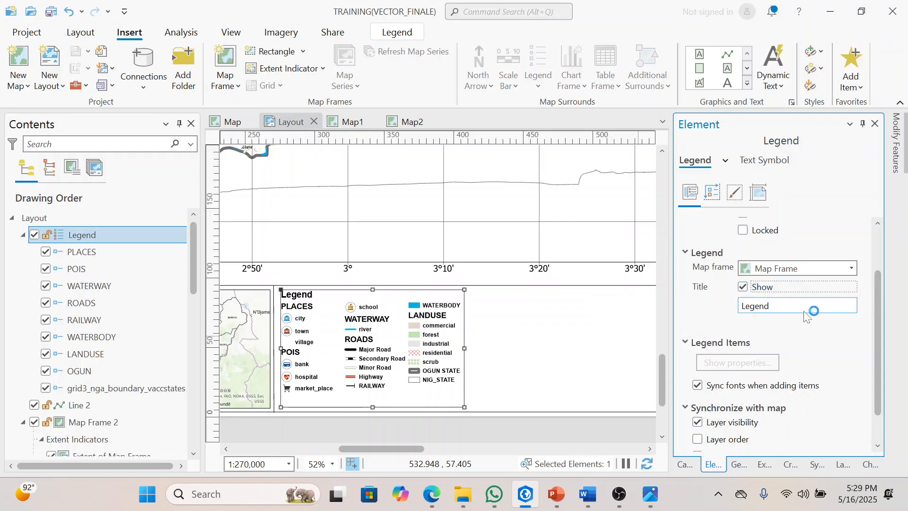
Step: Open the shared properties of all legend items and toggle their layer name display
left_click_drag(875, 341, 879, 372)
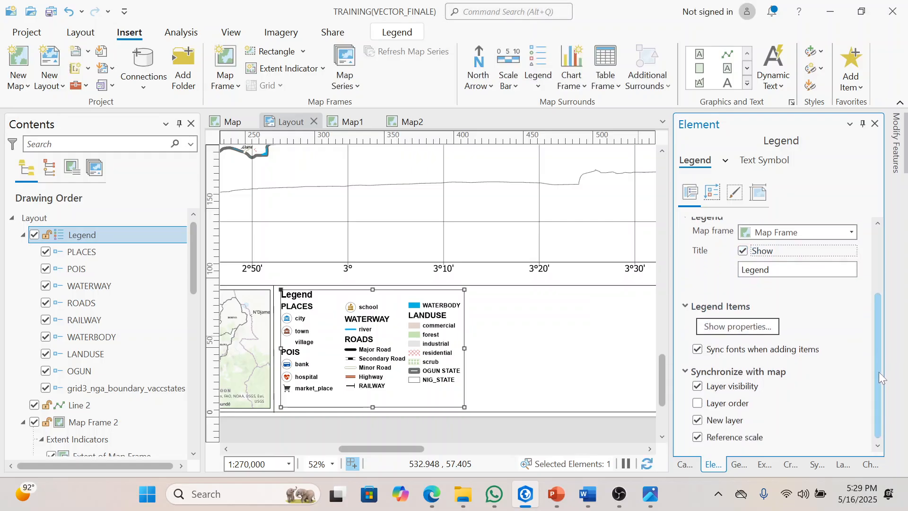
left_click(737, 327)
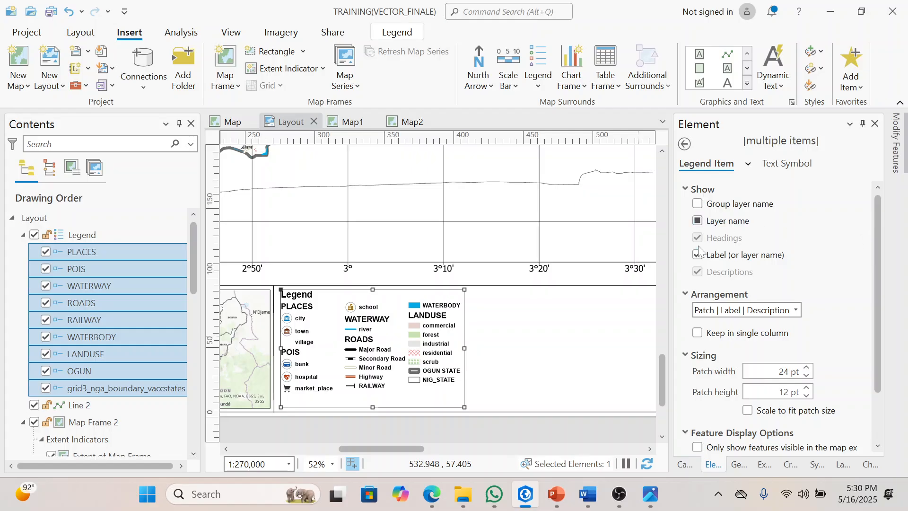
left_click(698, 222)
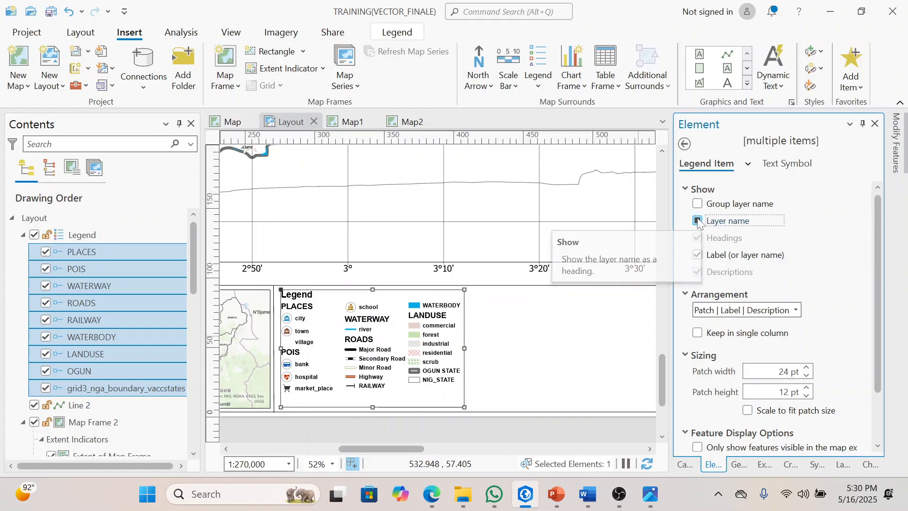
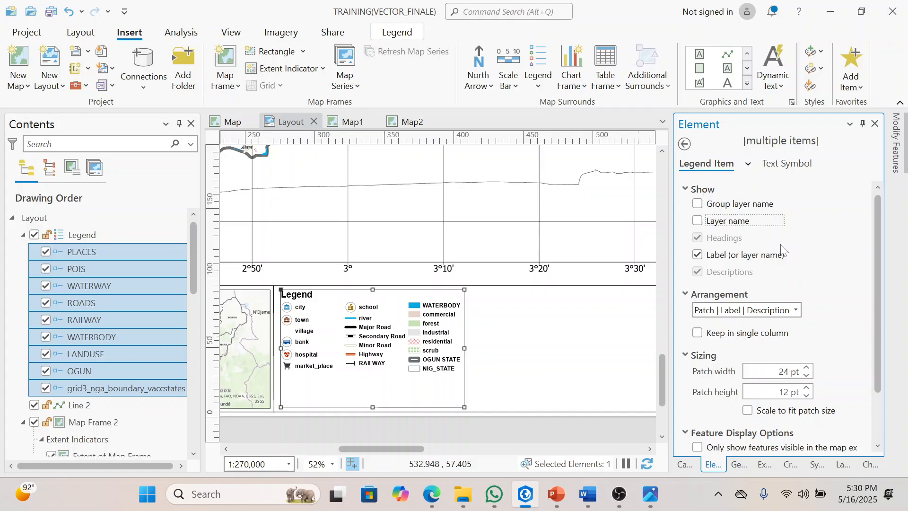
Step: Set the patch size of all selected legend items to 26 pt wide and 17 pt high
left_click_drag(878, 239, 883, 293)
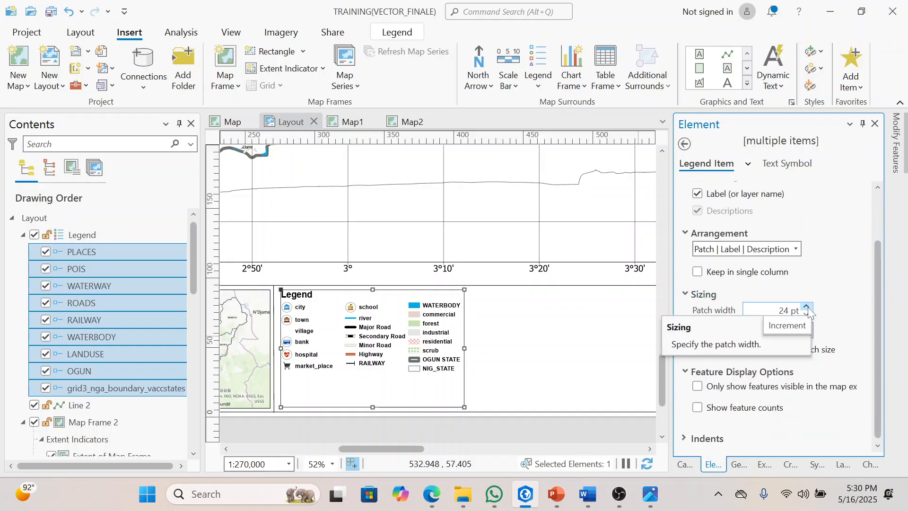
left_click(806, 307)
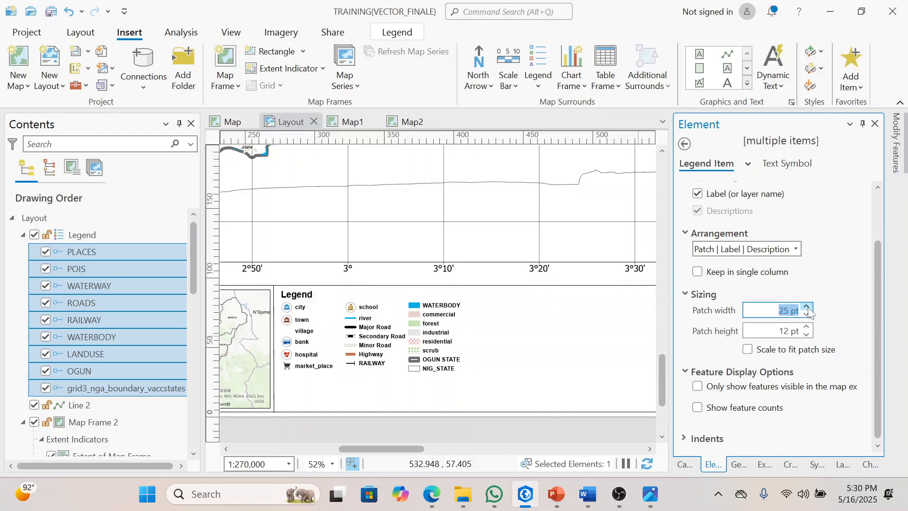
left_click(806, 308)
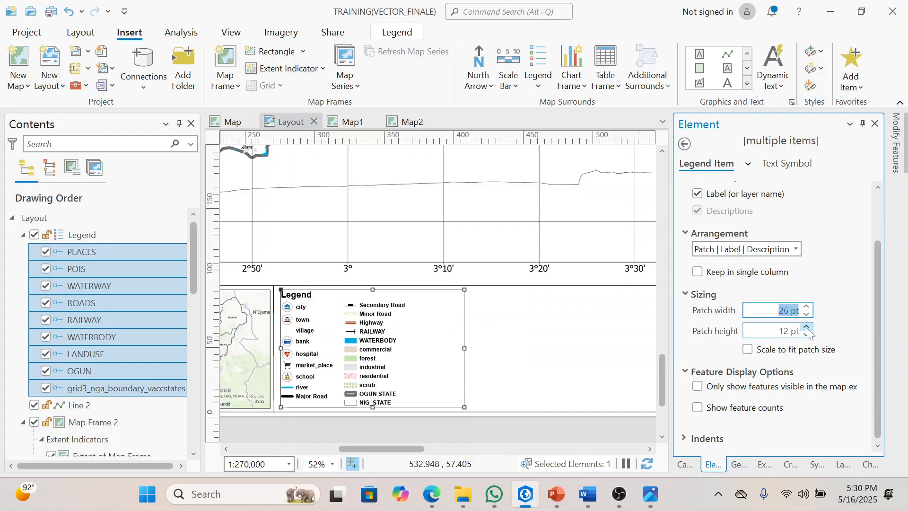
left_click(807, 327)
left_click(806, 328)
left_click(806, 327)
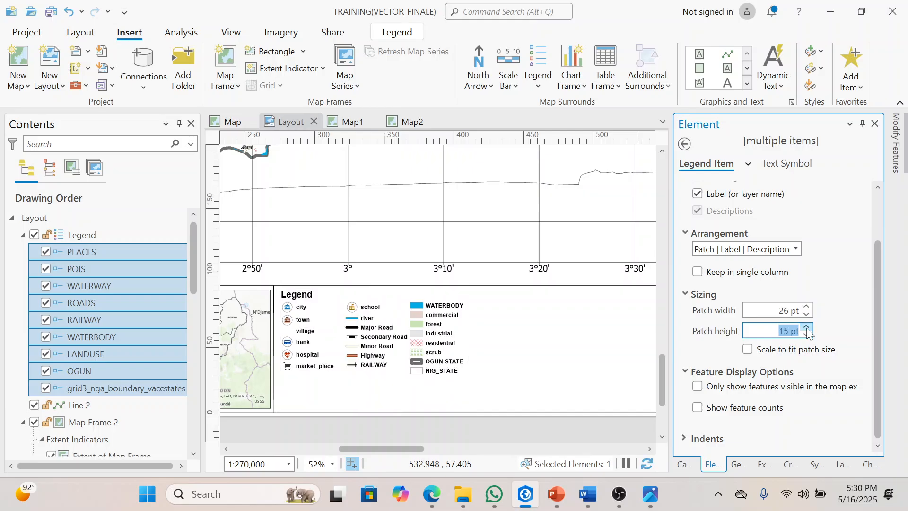
left_click(807, 328)
left_click(807, 328)
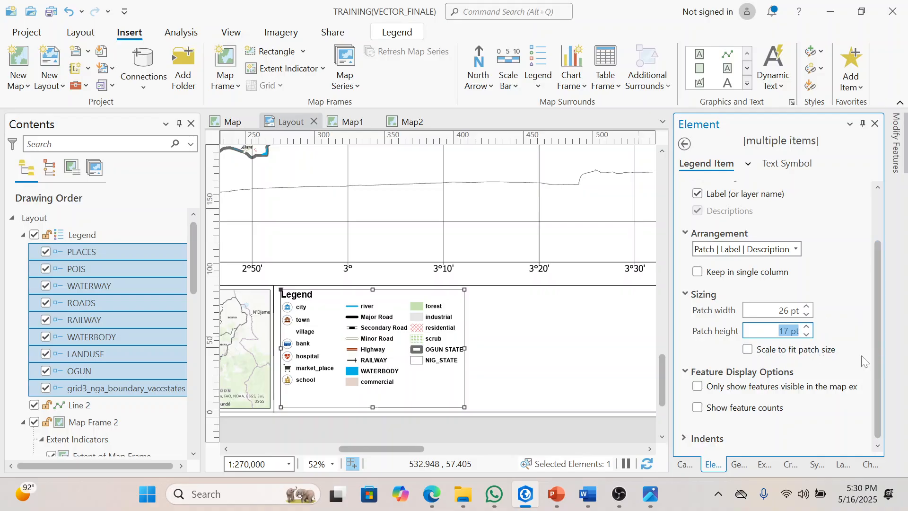
left_click(684, 440)
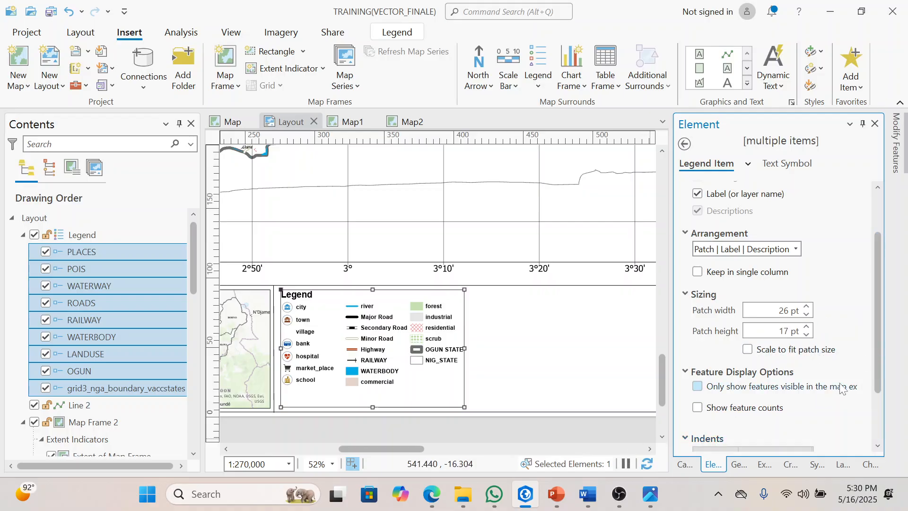
left_click_drag(875, 356, 883, 316)
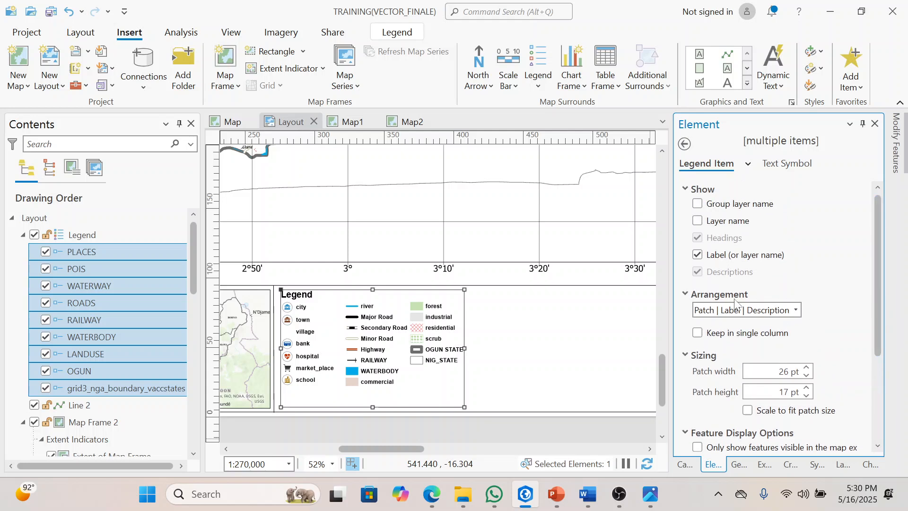
left_click(747, 163)
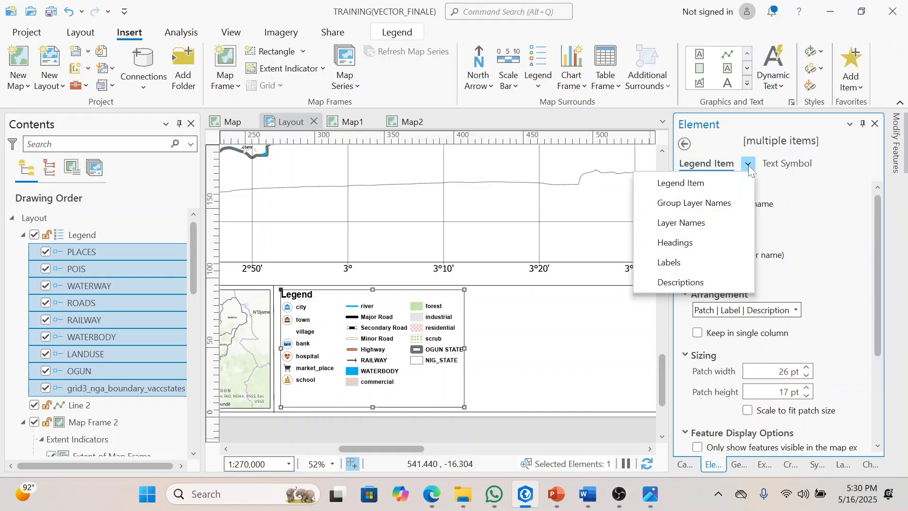
left_click(693, 189)
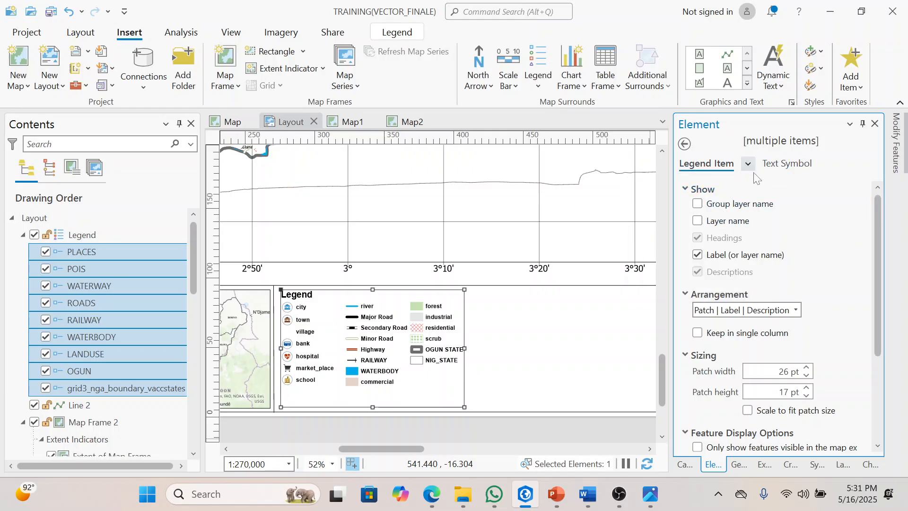
Step: Change the text of all selected legend items to Times New Roman in Regular style and apply it
left_click(795, 163)
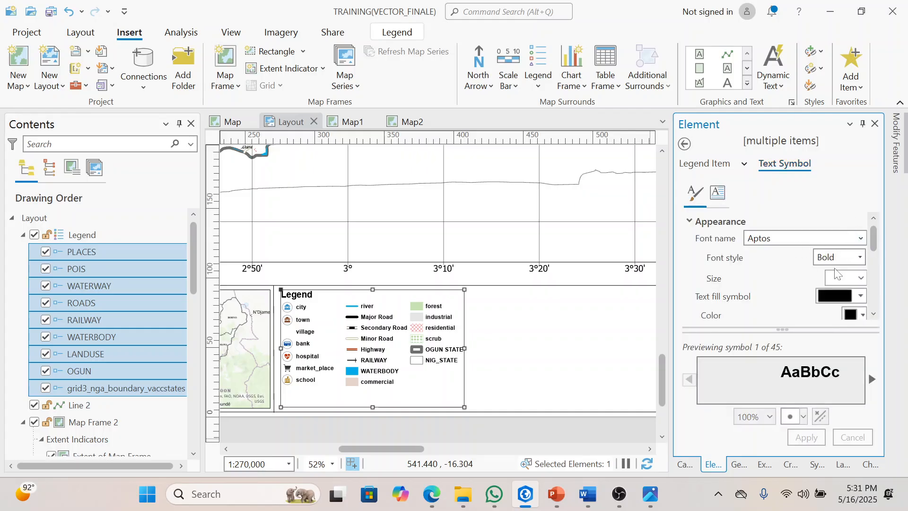
left_click(860, 258)
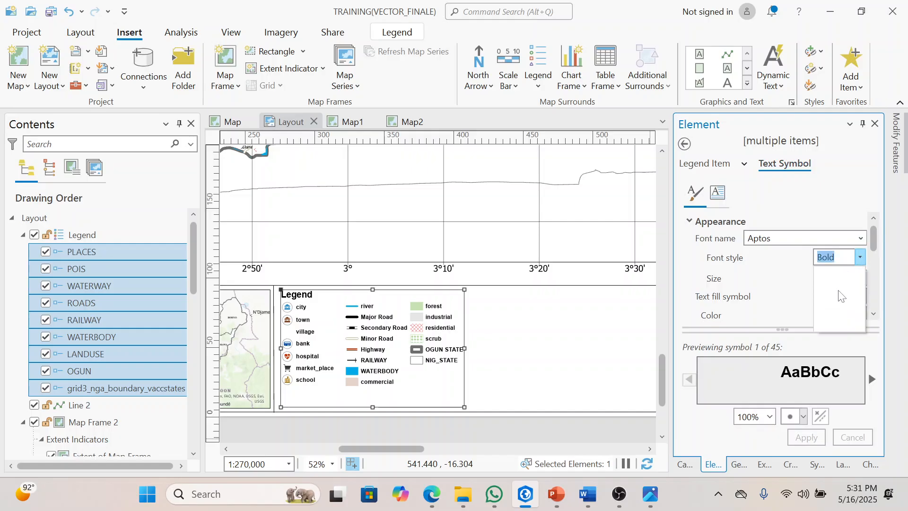
left_click(848, 237)
left_click(848, 238)
type("Times New Roman")
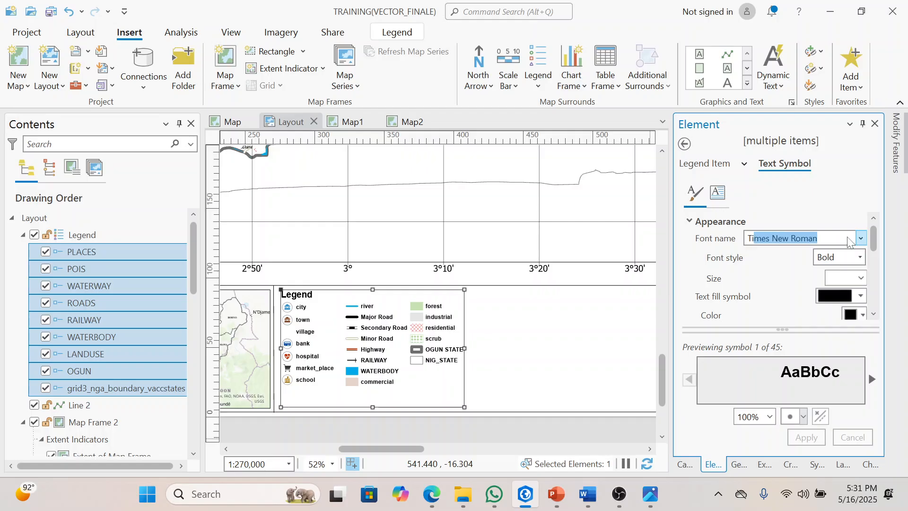
left_click(859, 257)
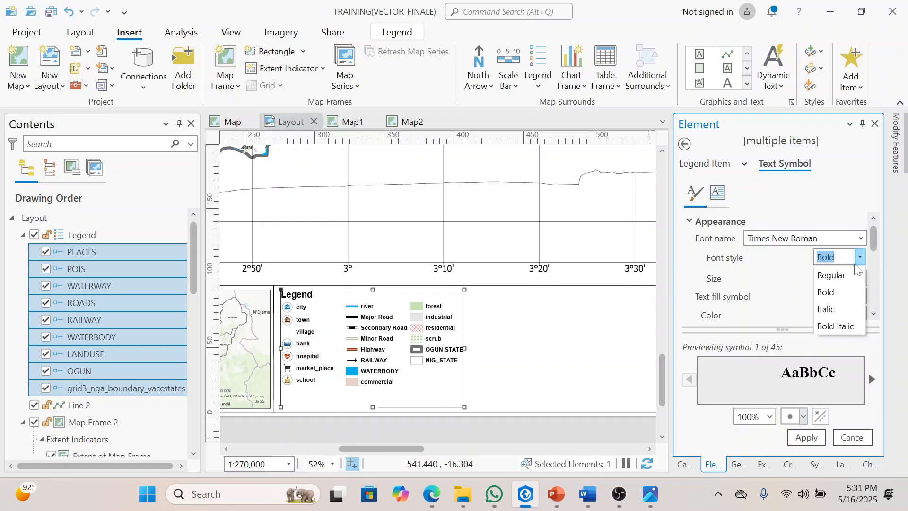
left_click(837, 275)
left_click(806, 437)
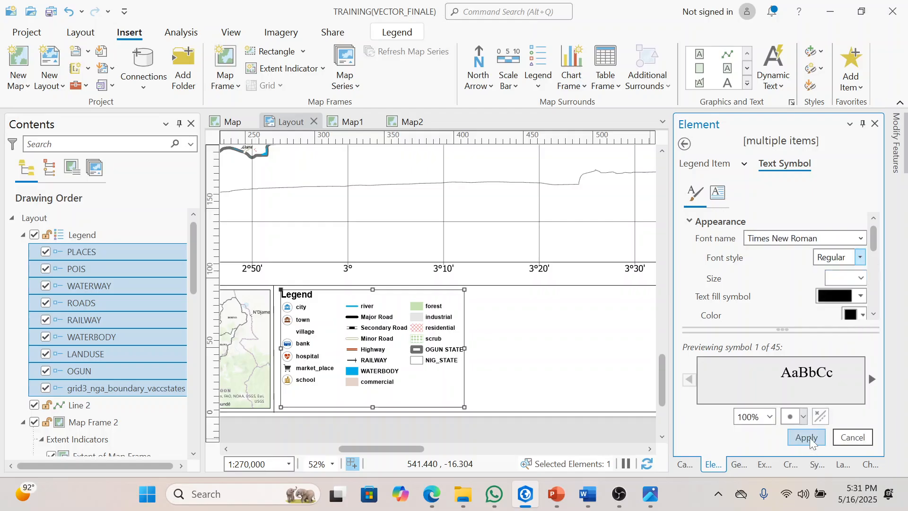
left_click(832, 278)
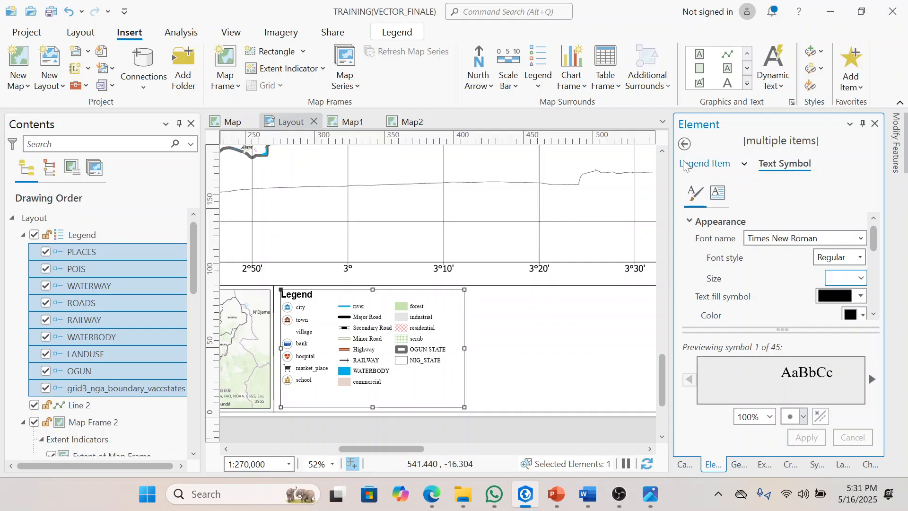
Step: In the whole legend's arrangement spacing, set the gap between patches and text to 11 pt
left_click(695, 163)
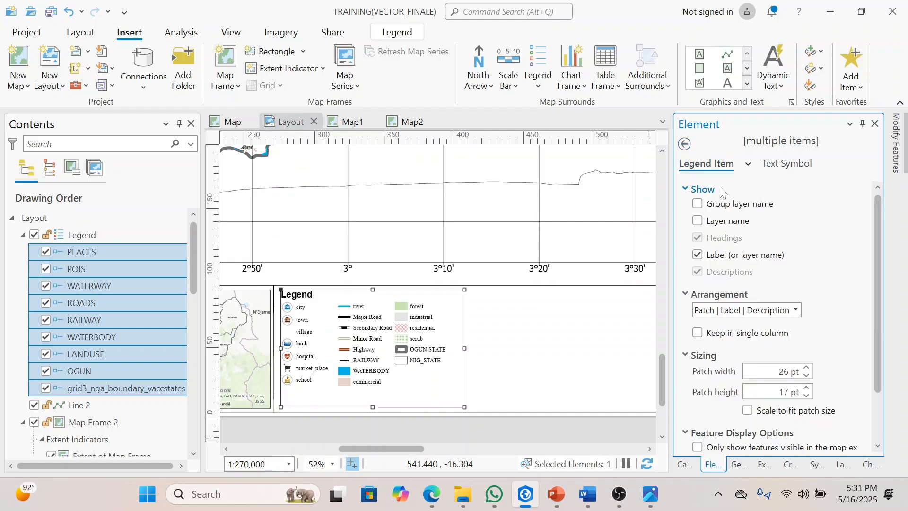
scroll(877, 253, "down", 2)
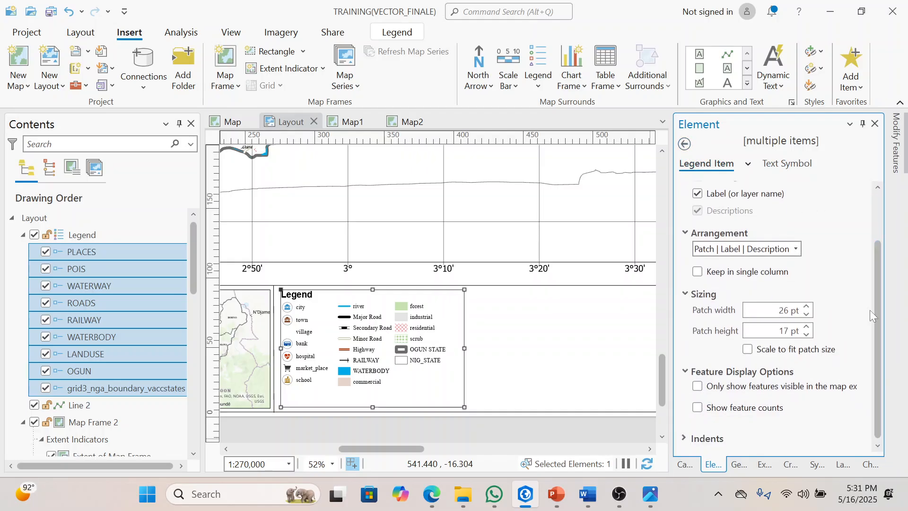
left_click(686, 146)
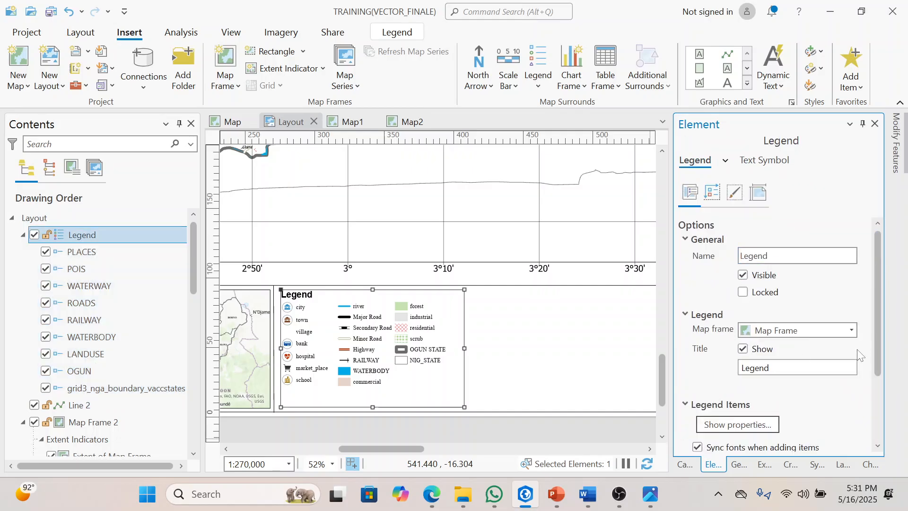
scroll(878, 324, "down", 3)
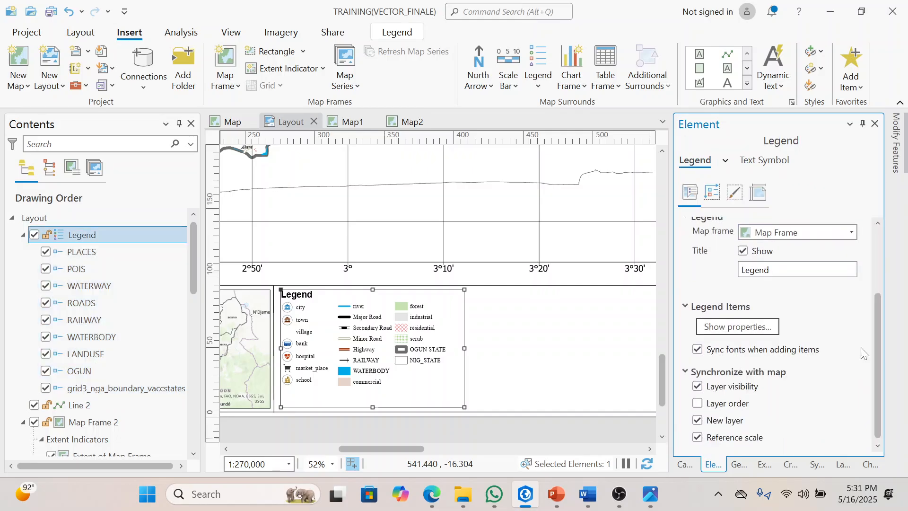
left_click(713, 193)
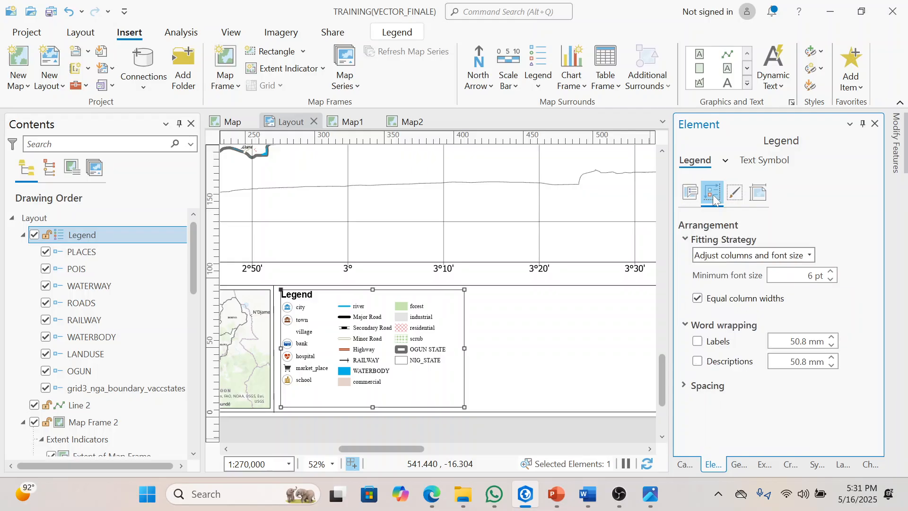
left_click(715, 387)
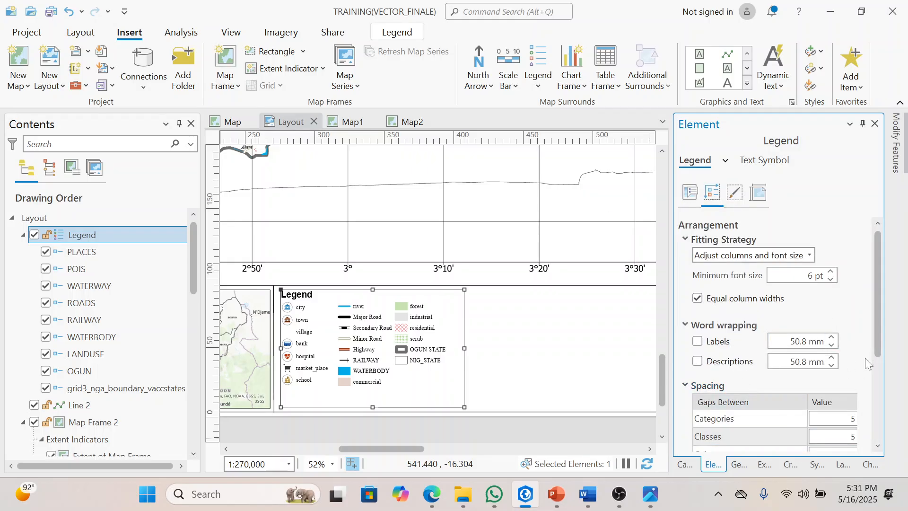
scroll(873, 339, "down", 5)
left_click_drag(672, 262, 615, 258)
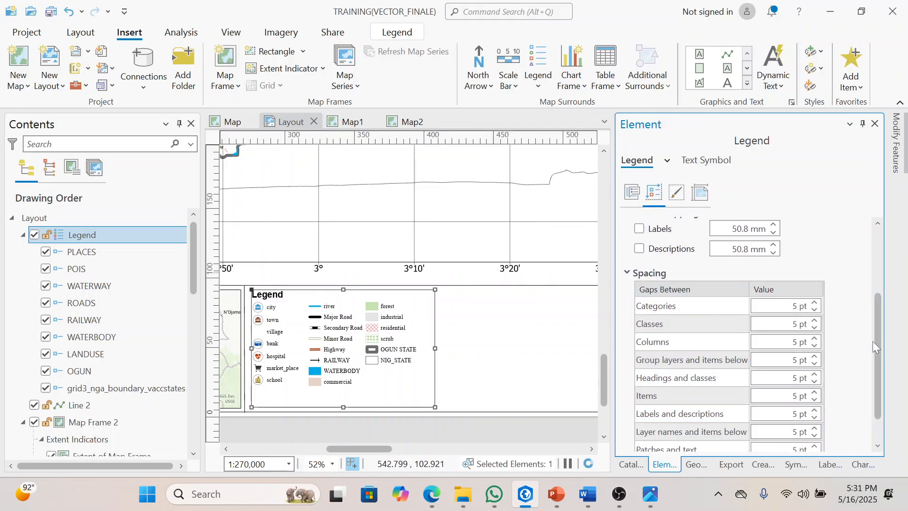
scroll(880, 387, "down", 2)
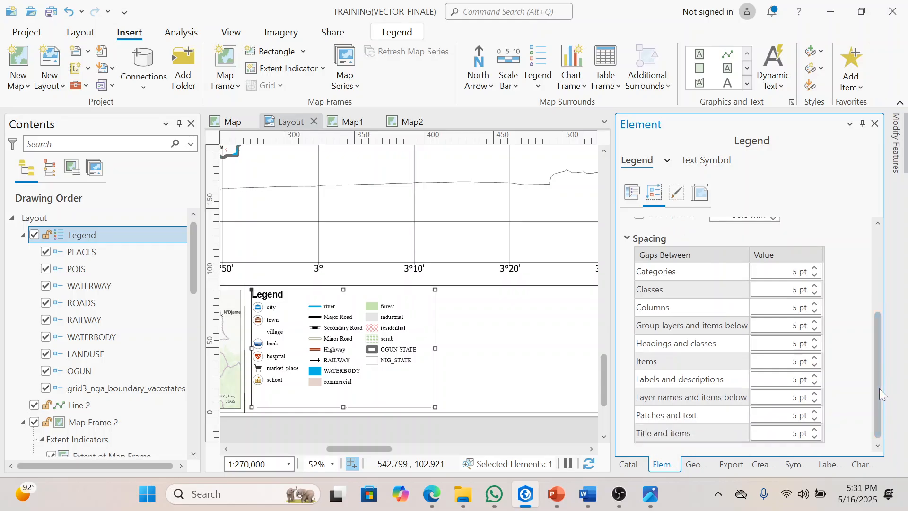
left_click(814, 412)
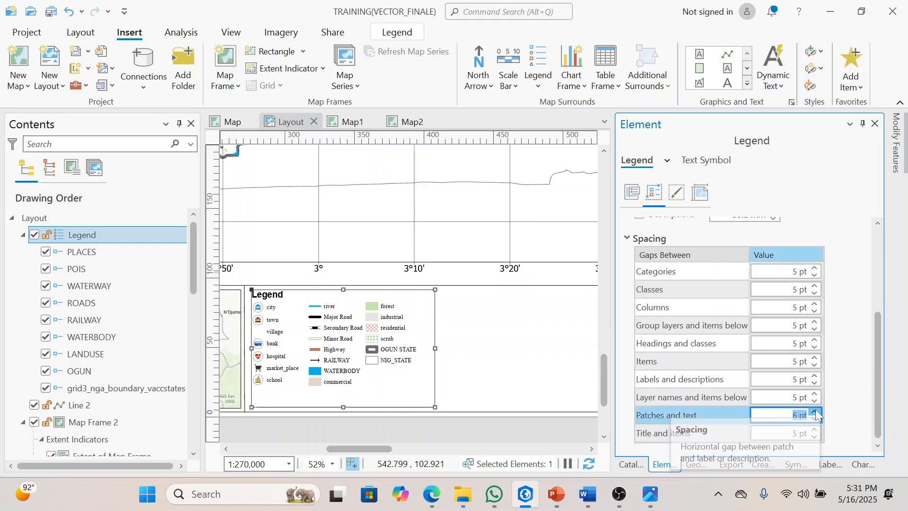
left_click(815, 411)
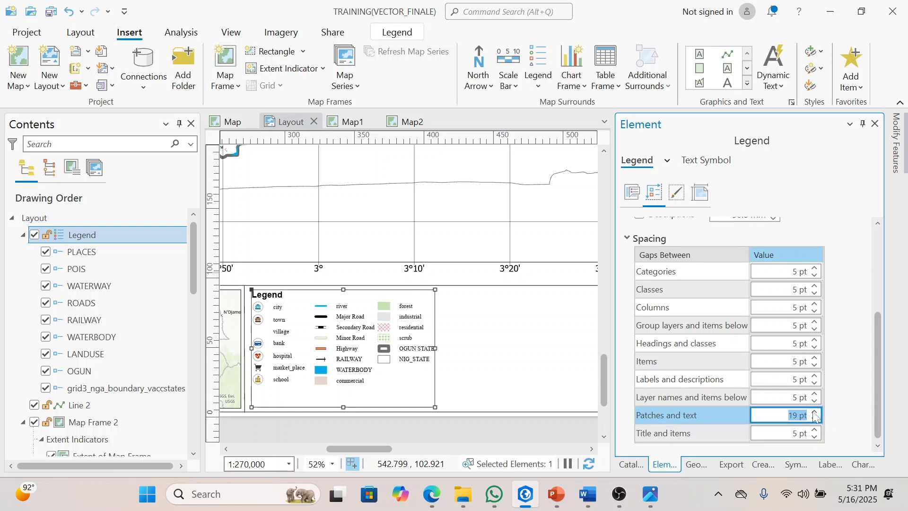
left_click(815, 420)
left_click(815, 420)
left_click(814, 420)
left_click(815, 420)
left_click(815, 420)
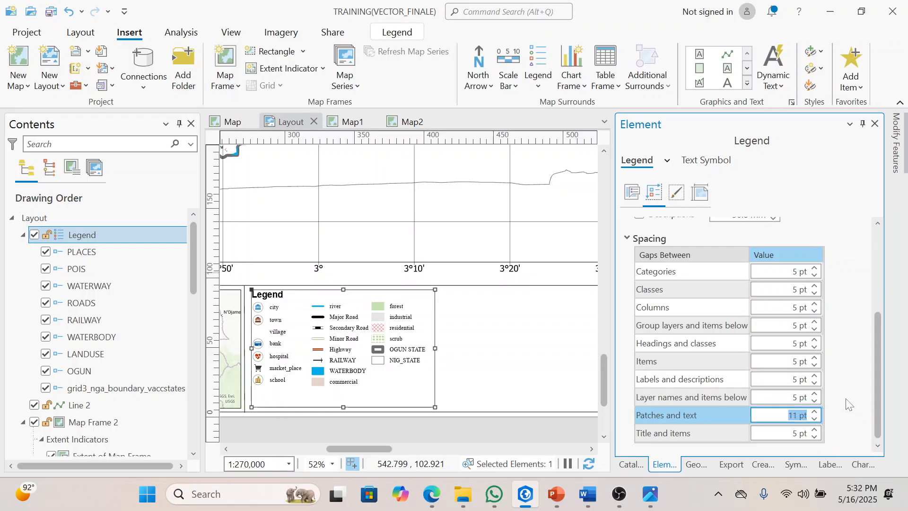
Step: Set the legend's gap between title and items to 20 pt
left_click(814, 430)
left_click(815, 430)
left_click(815, 430)
left_click(815, 430)
left_click(814, 431)
left_click(815, 431)
left_click(814, 431)
left_click(814, 430)
left_click(815, 430)
left_click(815, 430)
left_click(815, 430)
left_click(815, 431)
left_click(815, 430)
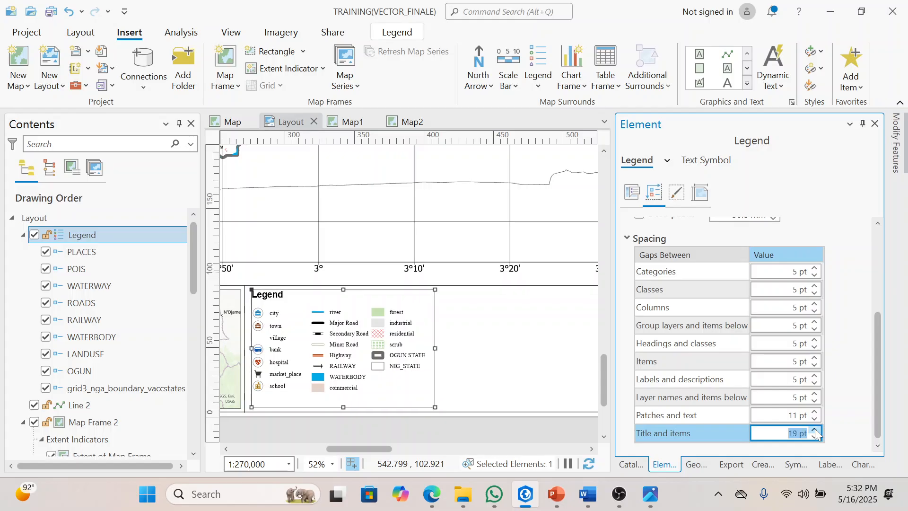
left_click(815, 432)
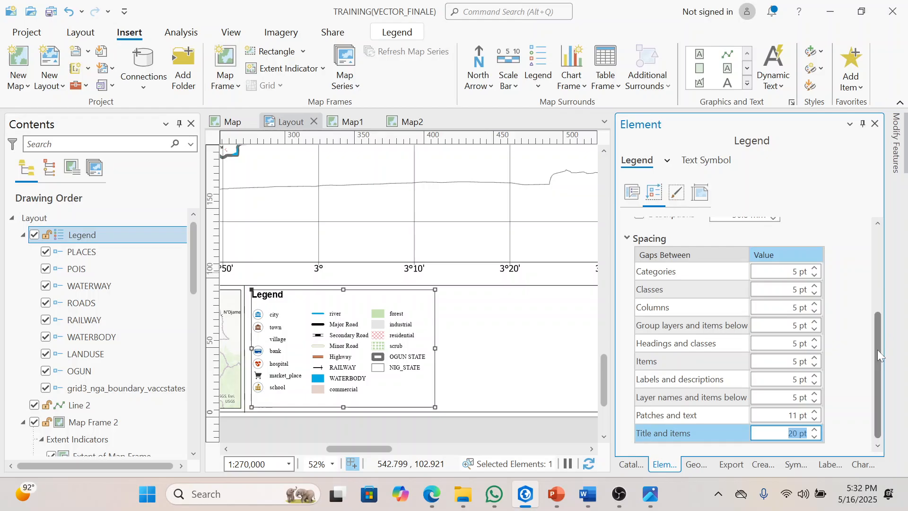
Step: Set the gap between the legend's columns to 18 pt
left_click(813, 305)
left_click(813, 306)
left_click(814, 306)
left_click(814, 306)
left_click(814, 306)
left_click(814, 305)
left_click(813, 306)
left_click(813, 306)
left_click(813, 306)
left_click(814, 305)
left_click(813, 306)
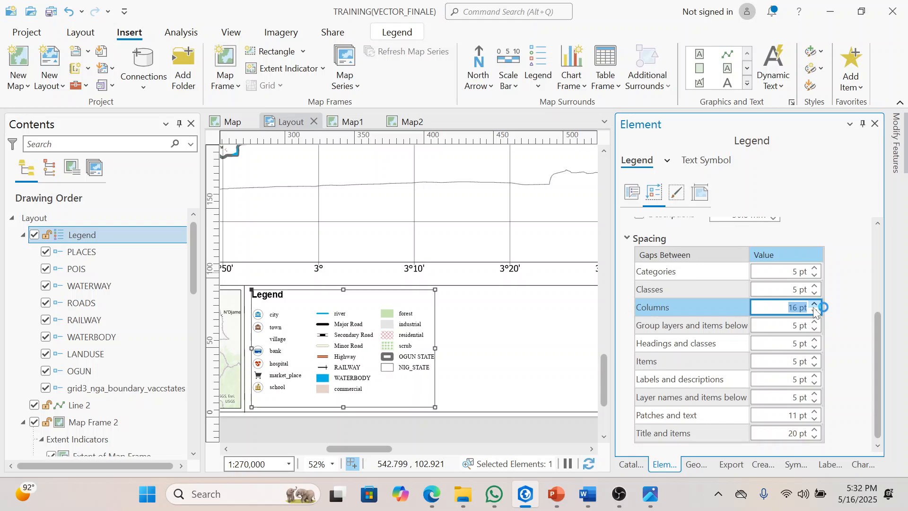
left_click(814, 305)
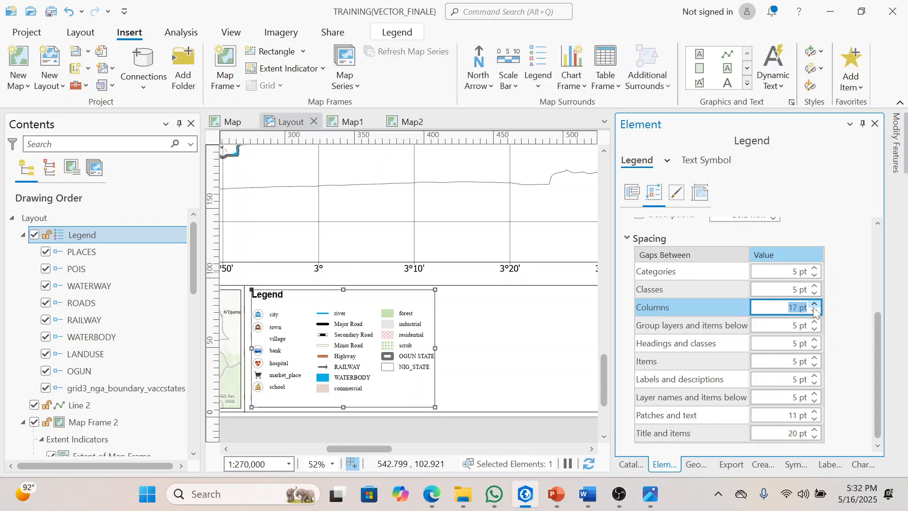
left_click(814, 306)
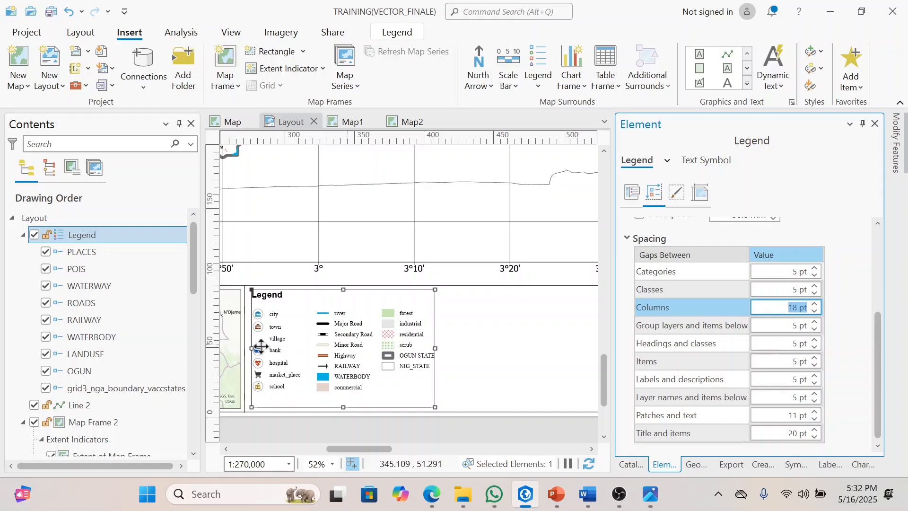
Step: In the symbology of the map's POIS layer, change the label of the bank class to "Bank"
left_click_drag(194, 280, 197, 430)
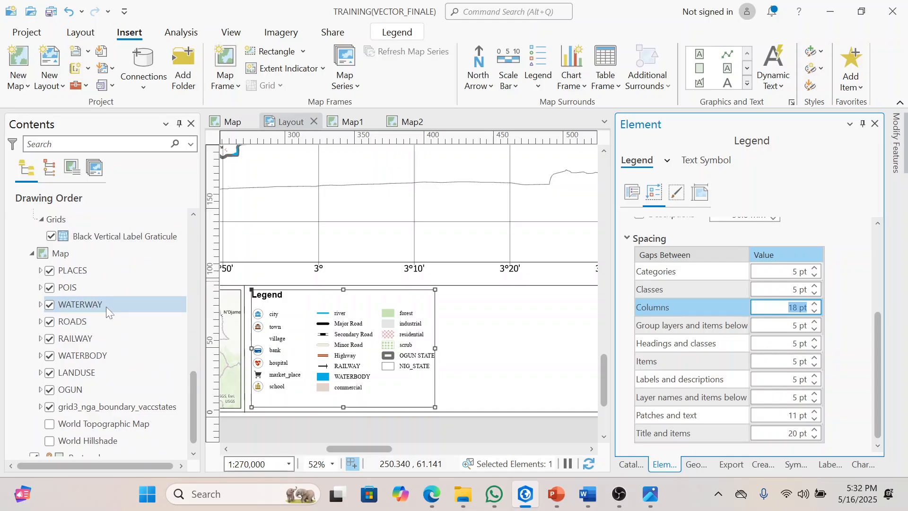
left_click(106, 287)
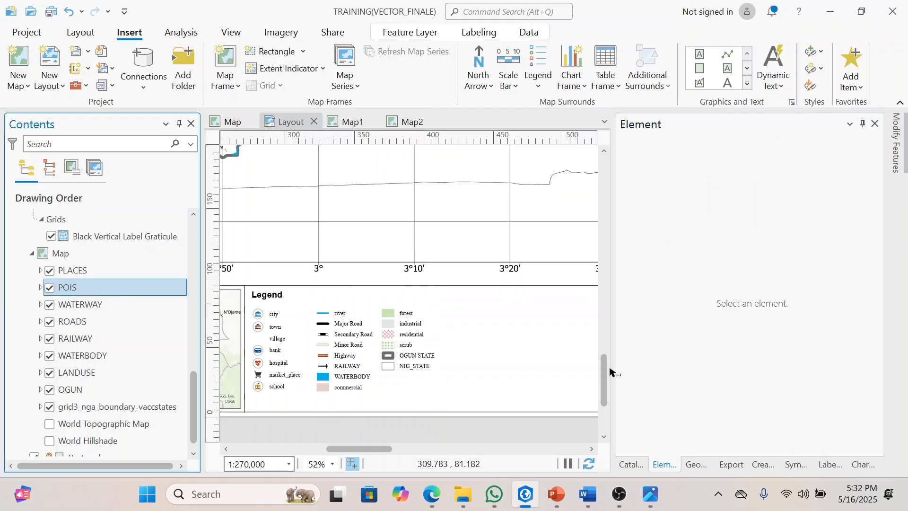
left_click(788, 468)
left_click(731, 385)
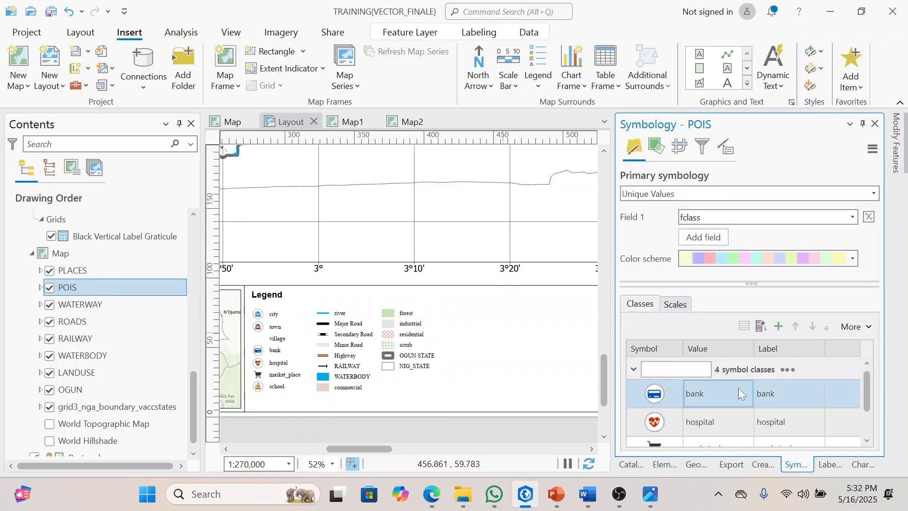
left_click(778, 395)
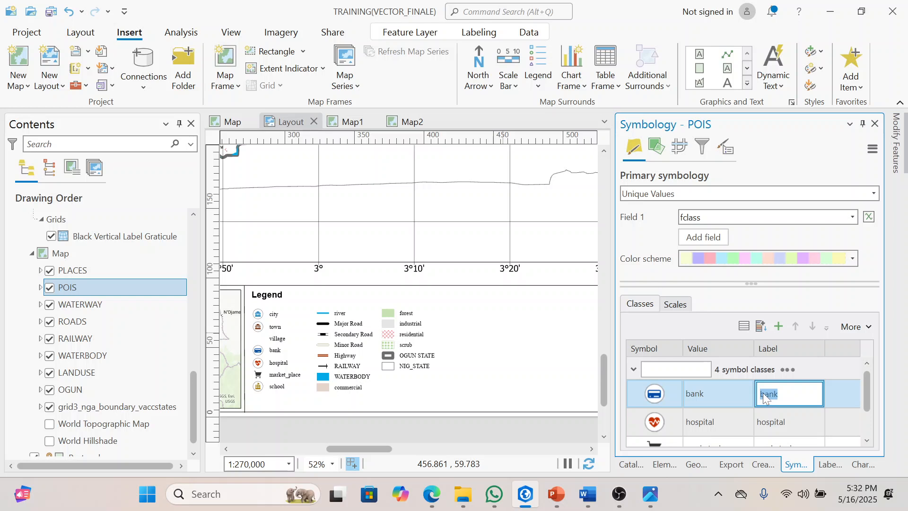
type("b")
left_click(762, 423)
left_click(762, 423)
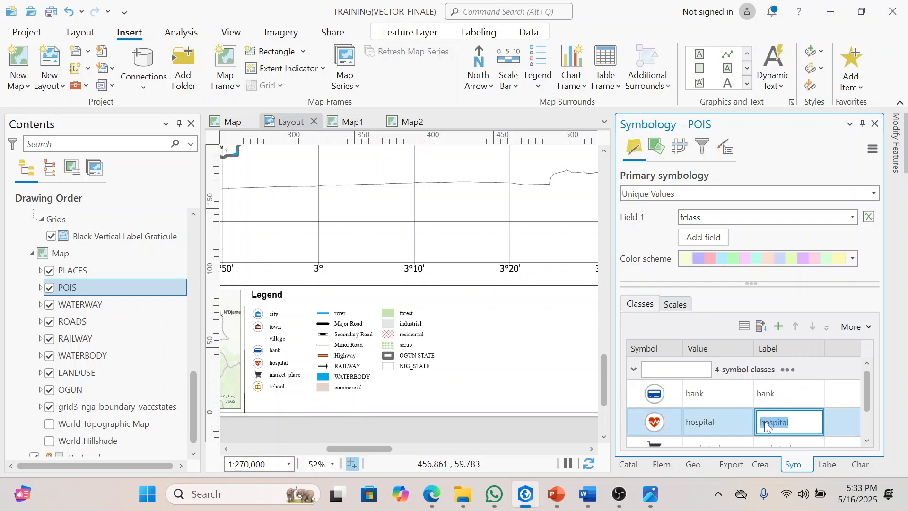
left_click(762, 392)
left_click(762, 393)
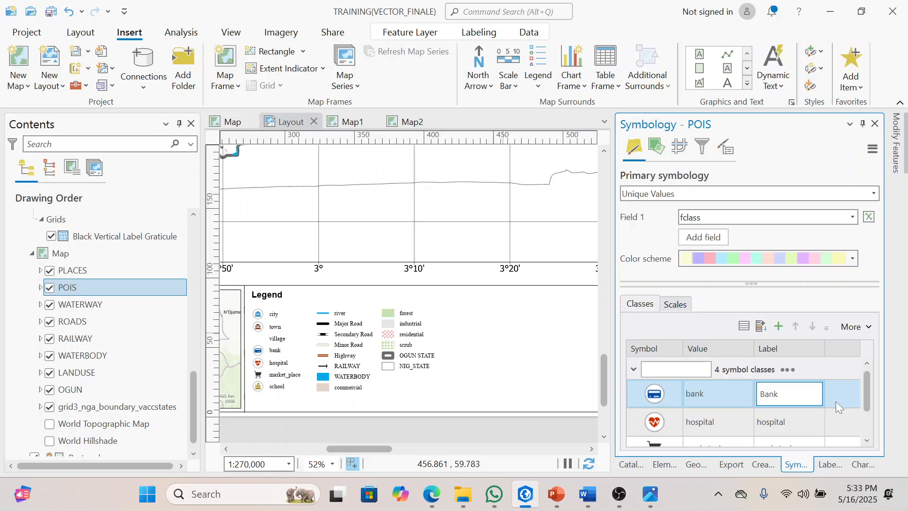
Step: Change the label of the POIS layer's hospital class to "Hospital"
left_click_drag(866, 401, 867, 413)
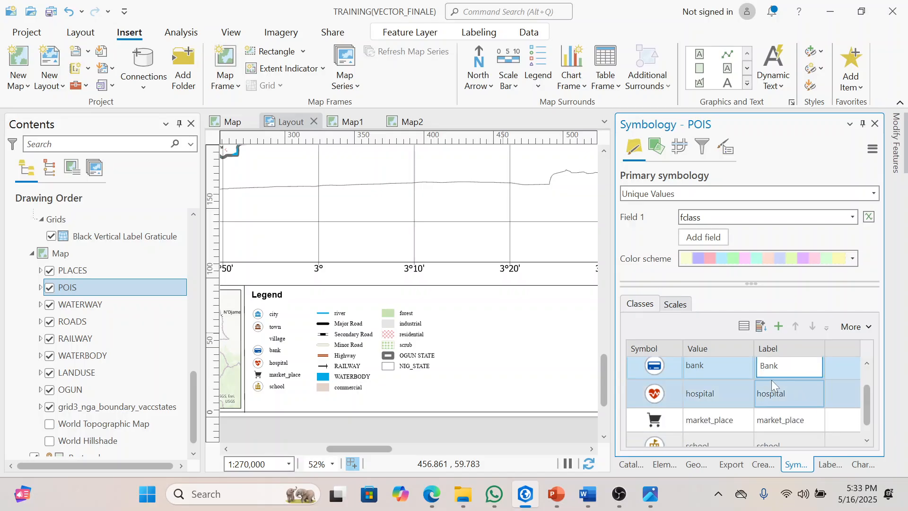
left_click(764, 395)
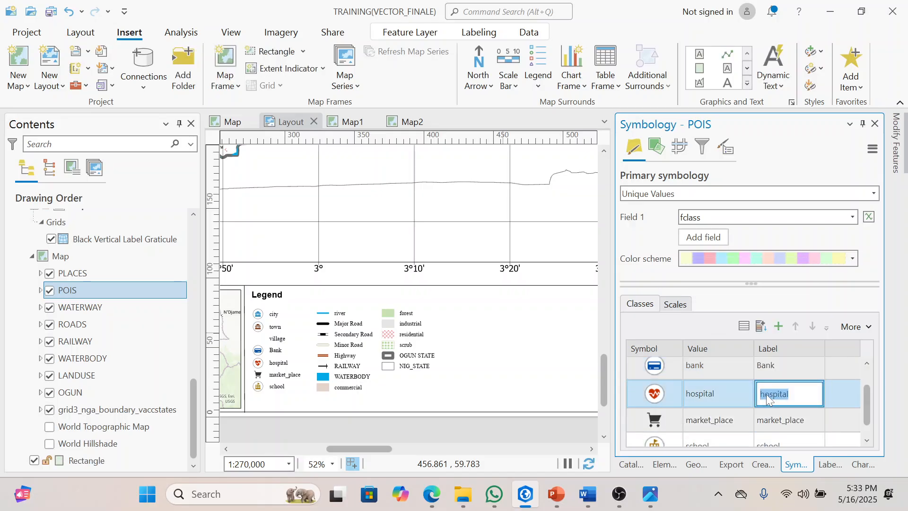
key("BackSpace")
type("H")
Step: Change the label of the POIS layer's market_place class to "Market_place"
left_click(769, 422)
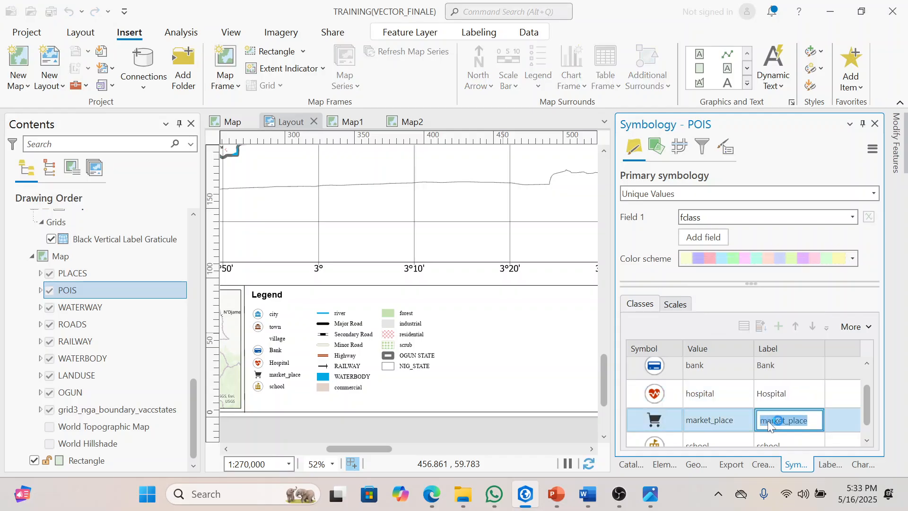
double_click(769, 421)
left_click(767, 420)
key("BackSpace")
type("M")
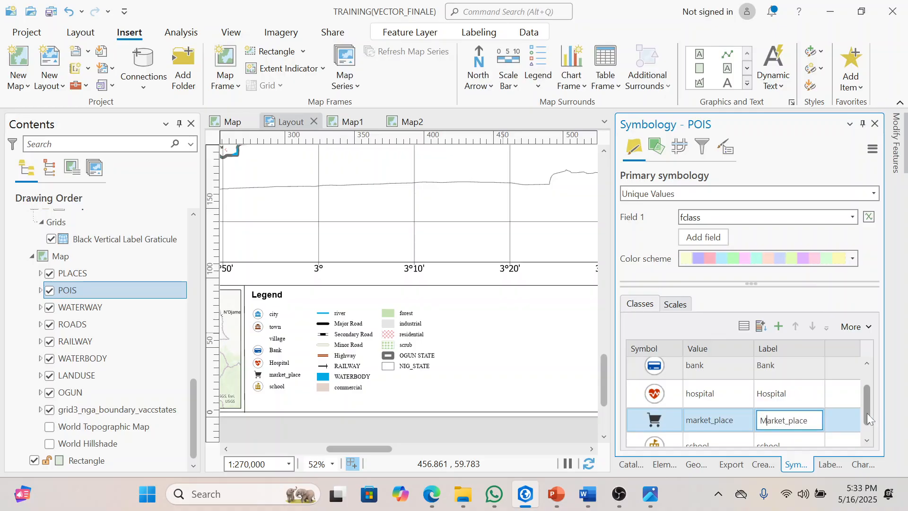
Step: Change the label of the POIS layer's school class to "School"
left_click(867, 440)
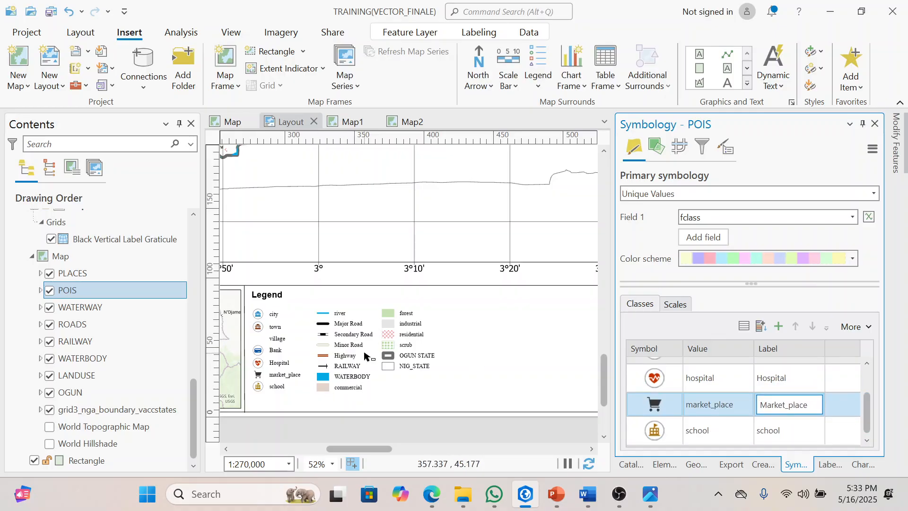
left_click(761, 431)
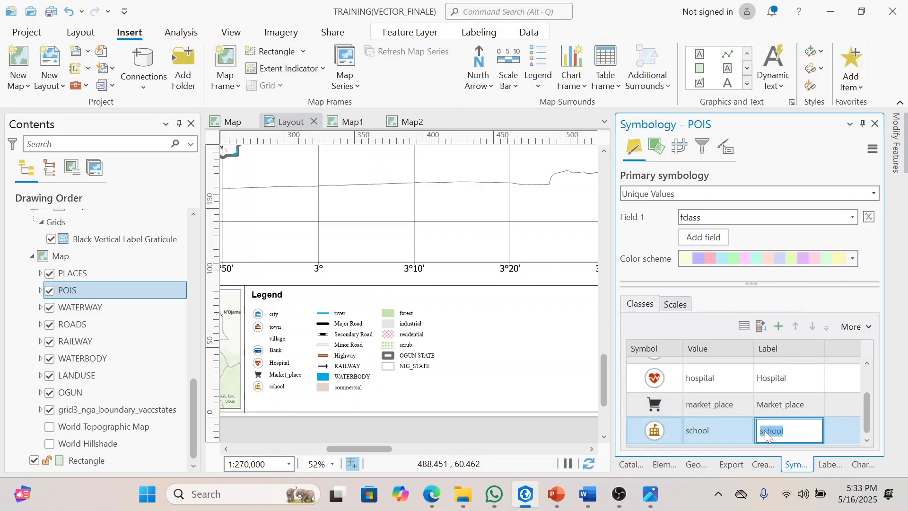
key("Home")
key("Delete")
type("S")
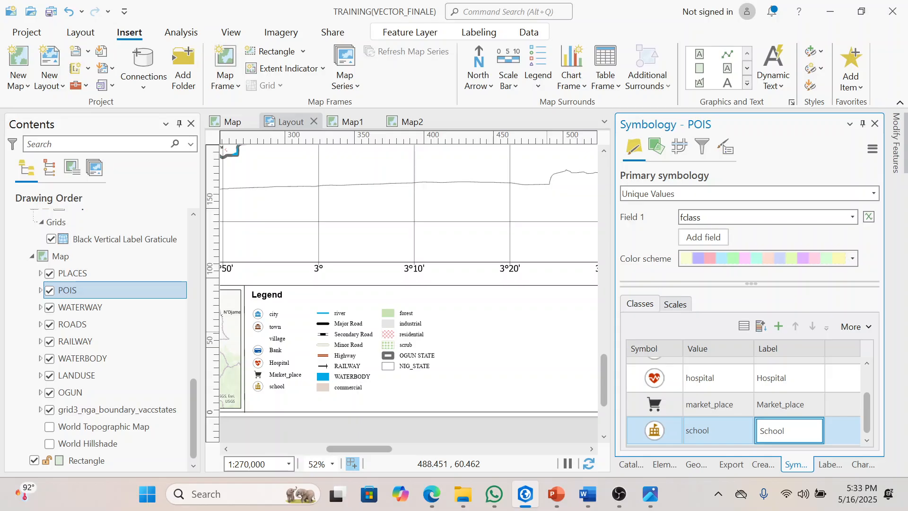
key("Return")
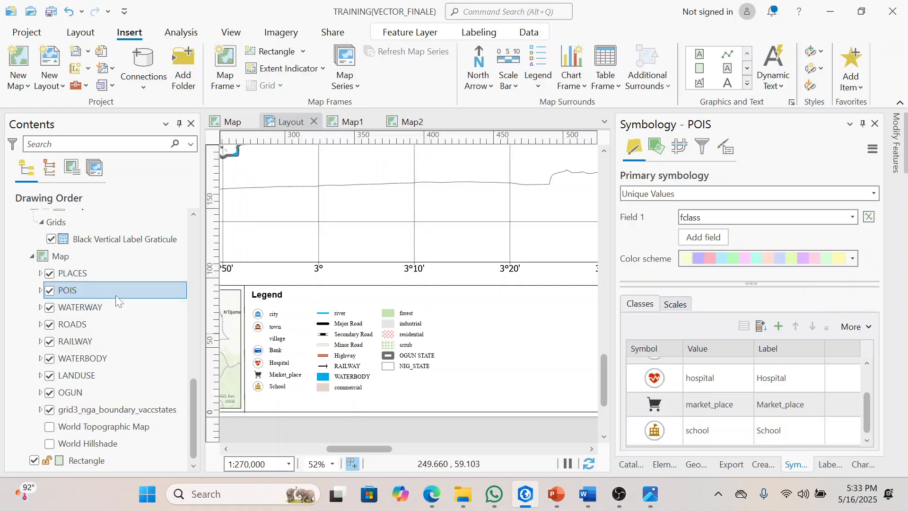
Step: In the symbology of the PLACES layer, relabel the city class as "City" and the town class as "Town"
left_click(86, 273)
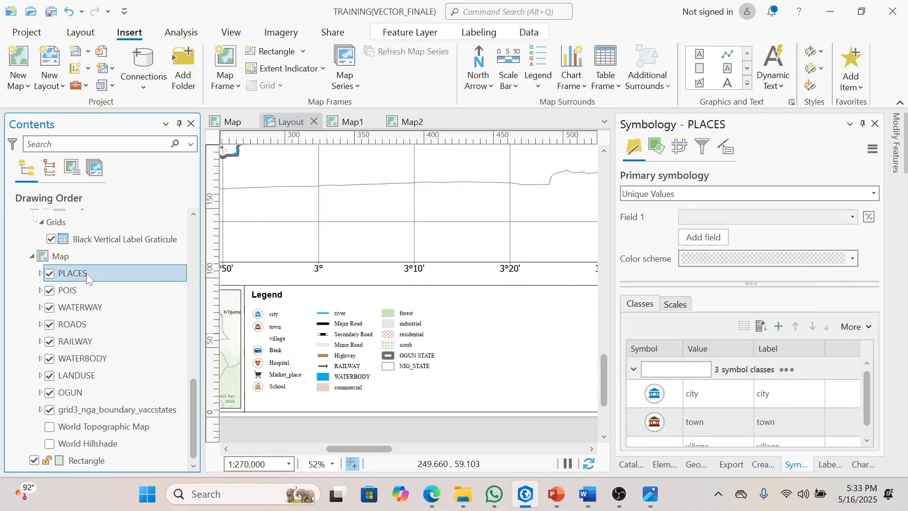
left_click(766, 392)
left_click(761, 396)
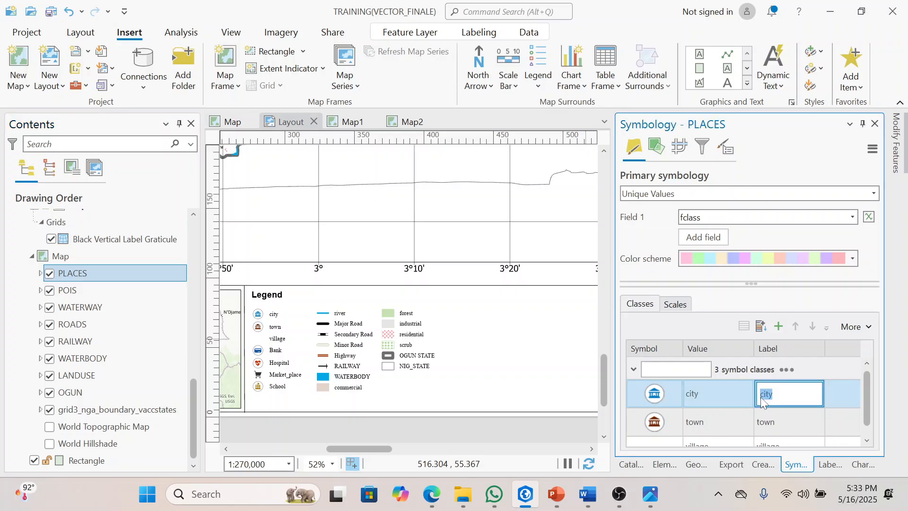
left_click(762, 394)
type("C")
left_click(767, 427)
left_click(764, 422)
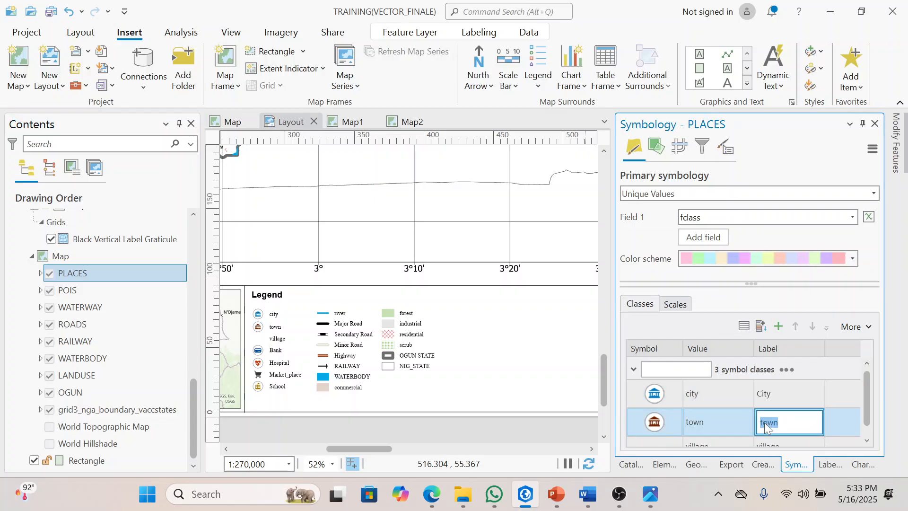
type("T")
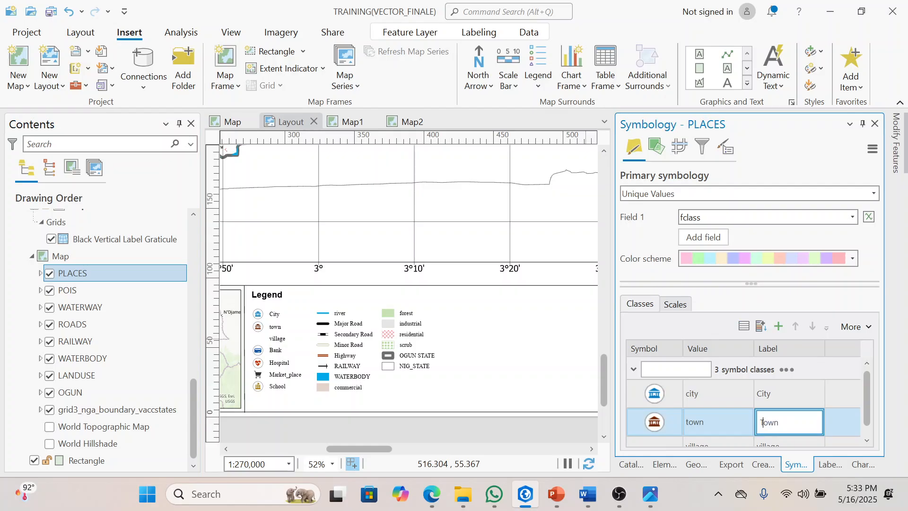
Step: Change the label of the PLACES layer's village class to "Village"
left_click(869, 429)
left_click(763, 436)
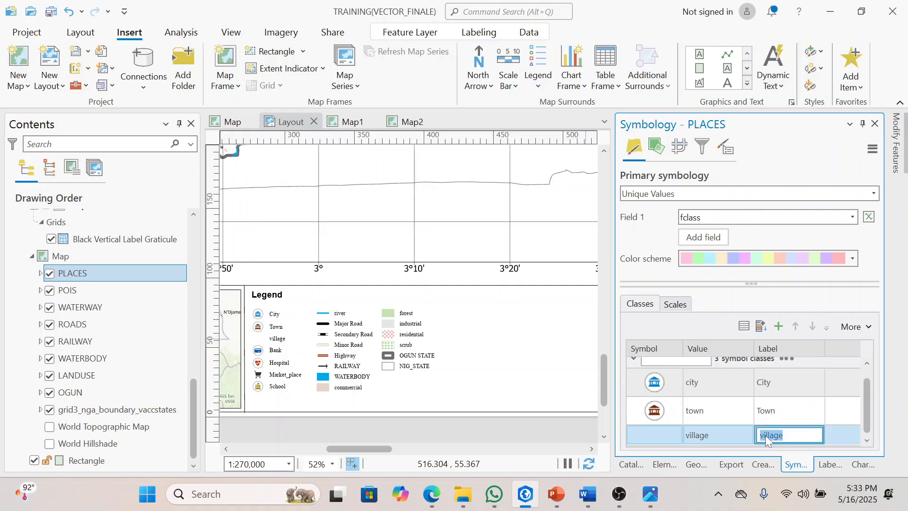
left_click(765, 436)
key("BackSpace")
type("V")
key("Return")
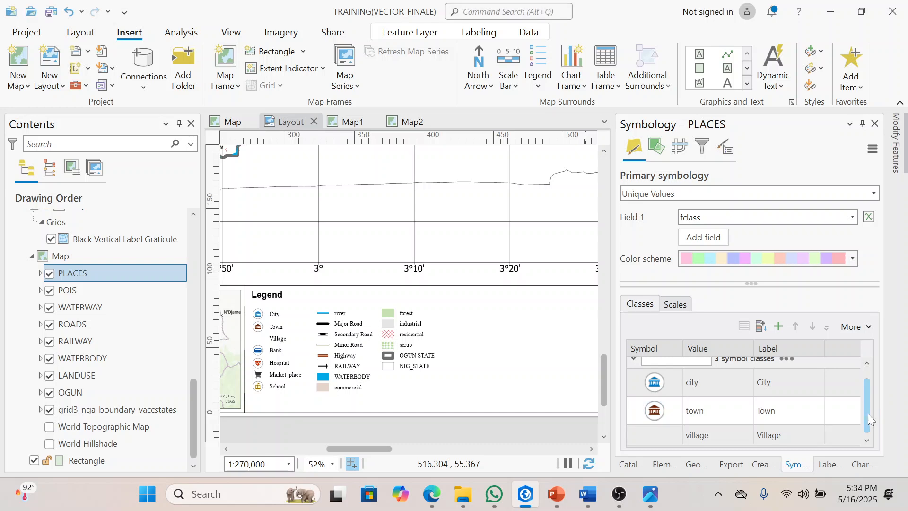
scroll(870, 393, "up", 1)
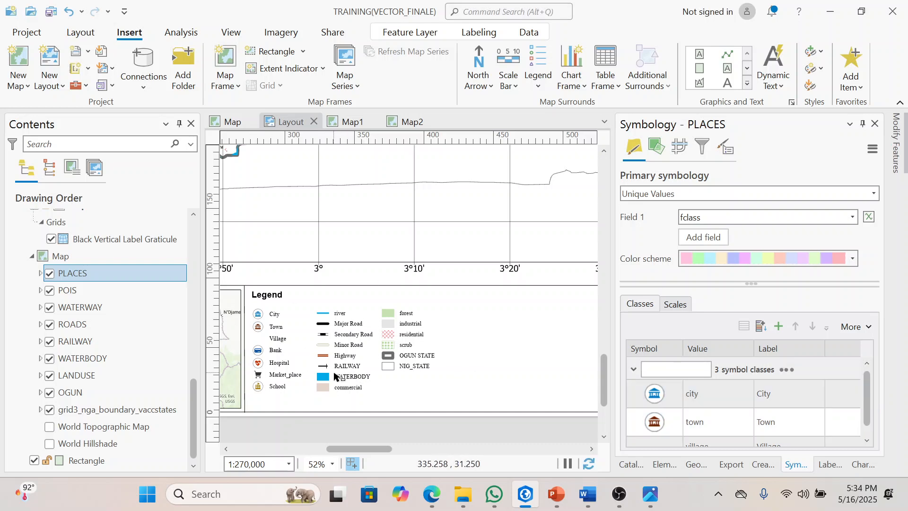
Step: Select the legend on the layout and convert it to graphics
left_click(336, 305)
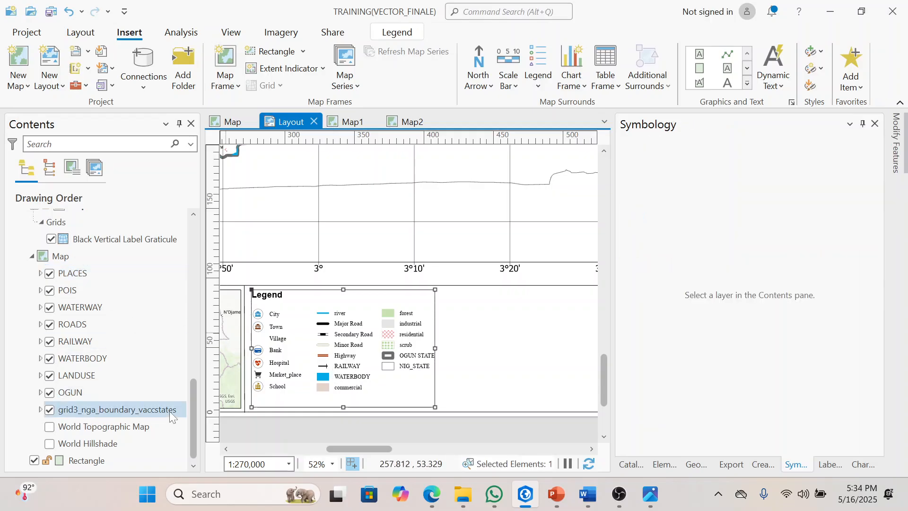
left_click_drag(190, 407, 195, 258)
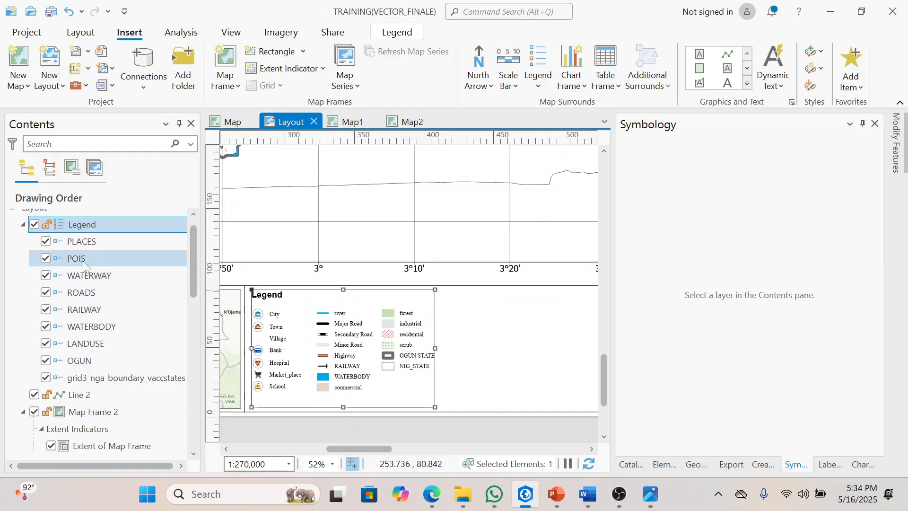
scroll(191, 254, "up", 1)
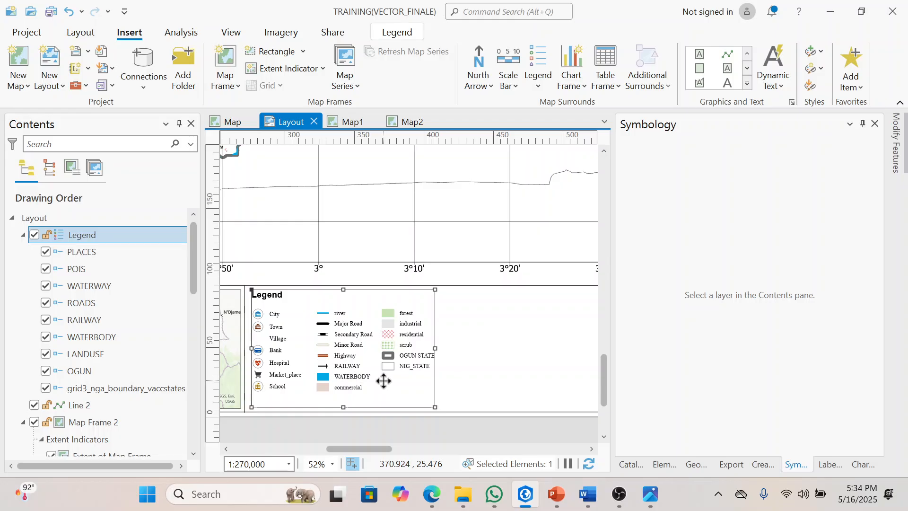
right_click(361, 397)
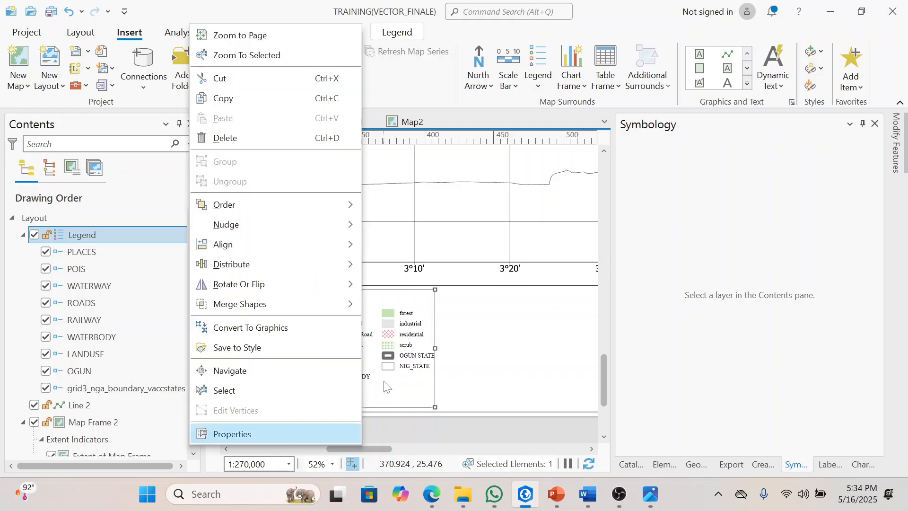
left_click(263, 328)
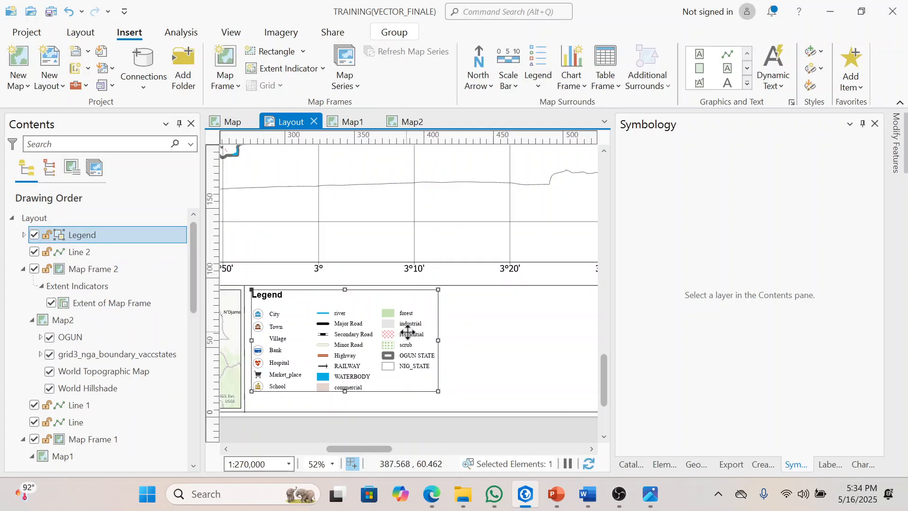
left_click(474, 367)
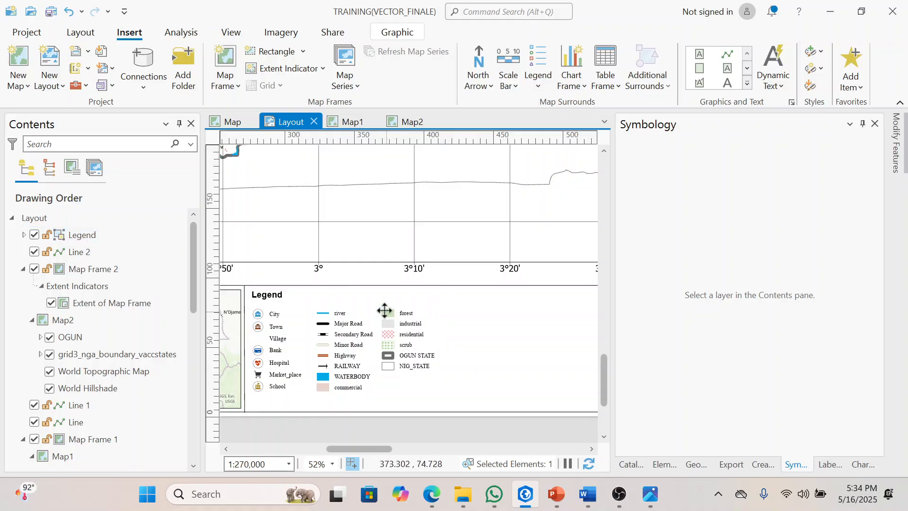
left_click(387, 313)
left_click(387, 312)
left_click(345, 335)
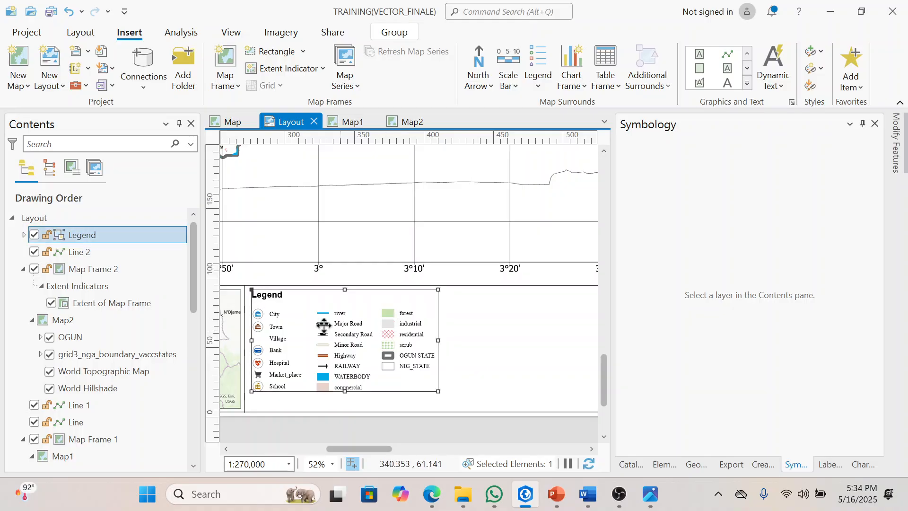
left_click(264, 318)
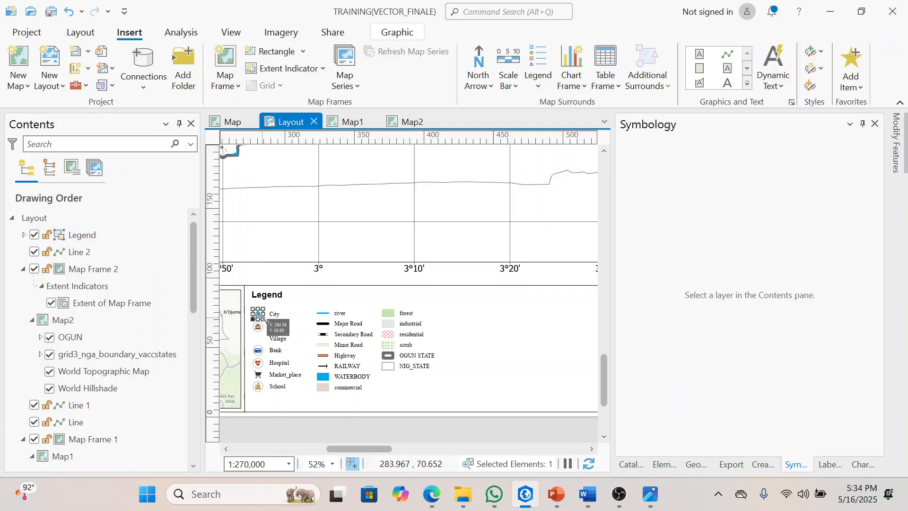
left_click(461, 321)
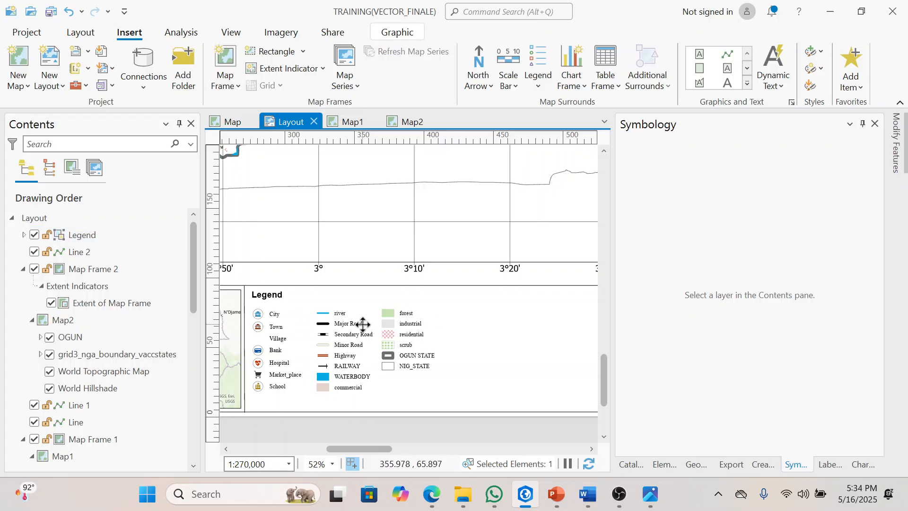
Step: Ungroup the converted legend graphic into its title and separate layer groups
left_click(363, 325)
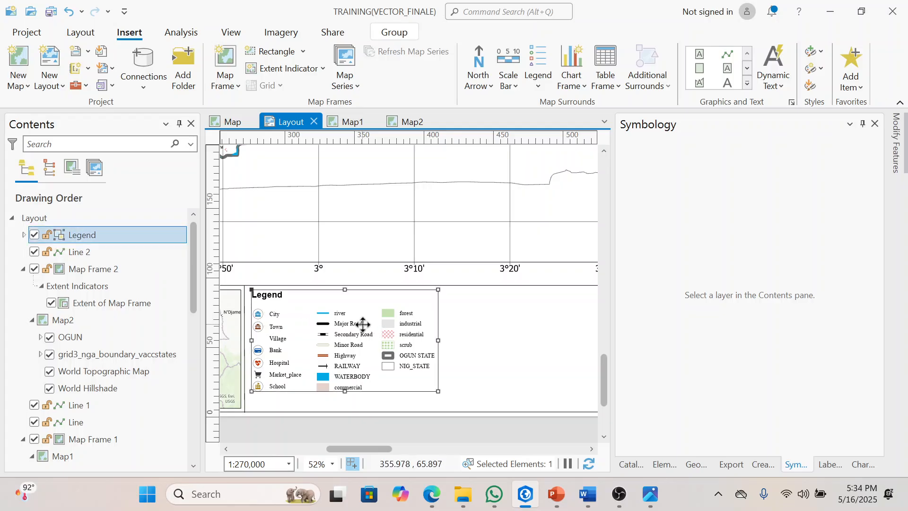
right_click(363, 324)
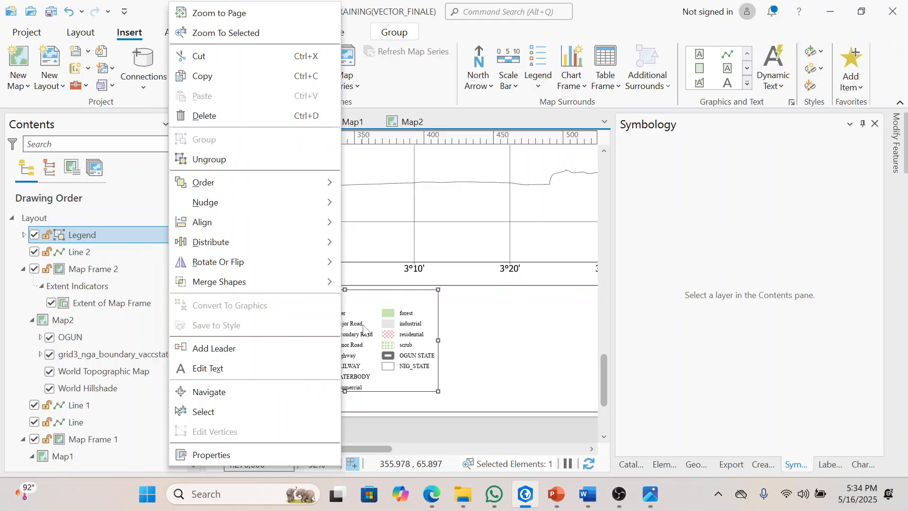
left_click(260, 160)
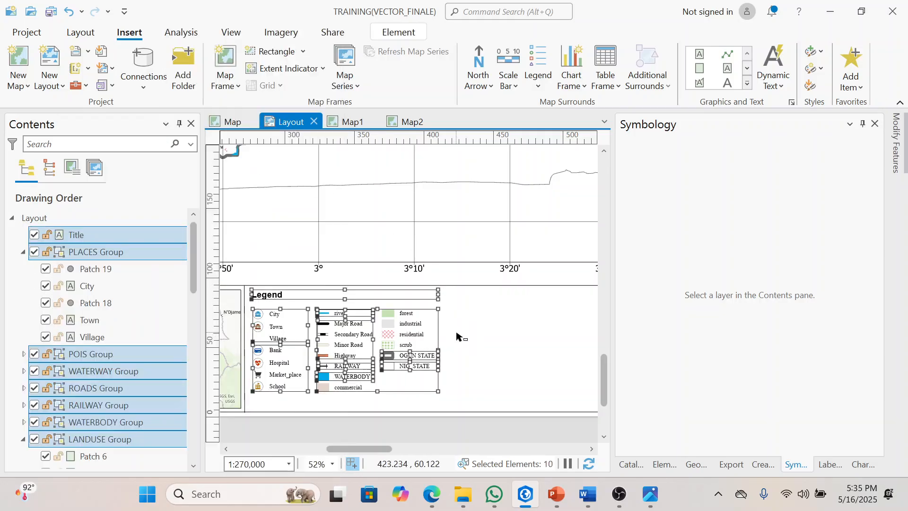
Step: Select the City symbol inside the legend's PLACES group and show its graphic formatting options
left_click(339, 327)
left_click(255, 314)
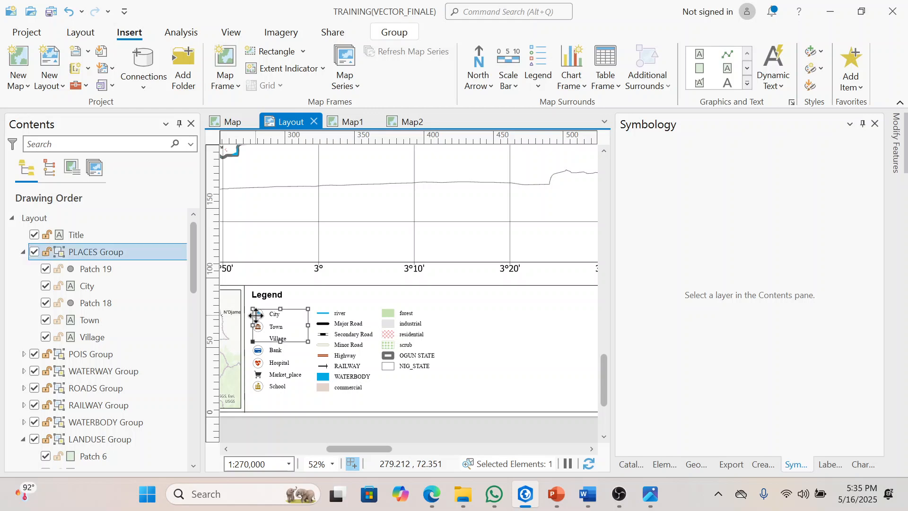
left_click(256, 314)
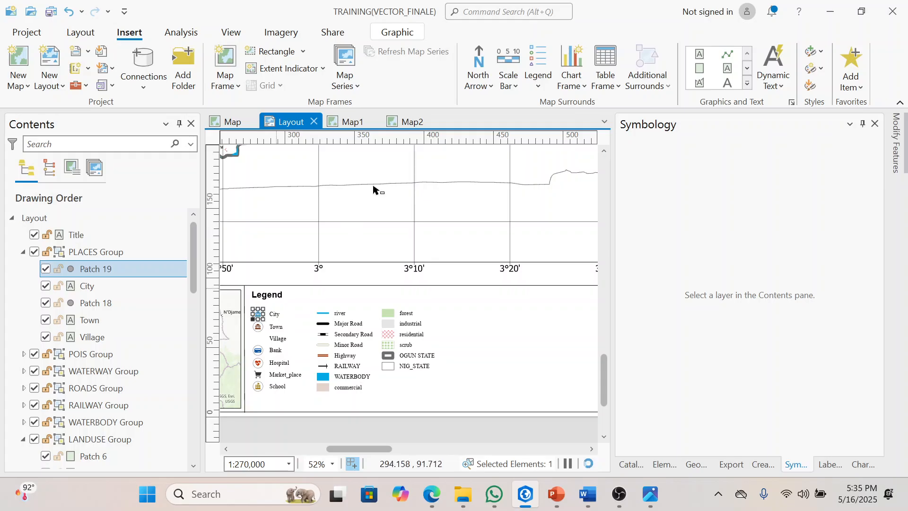
left_click(402, 32)
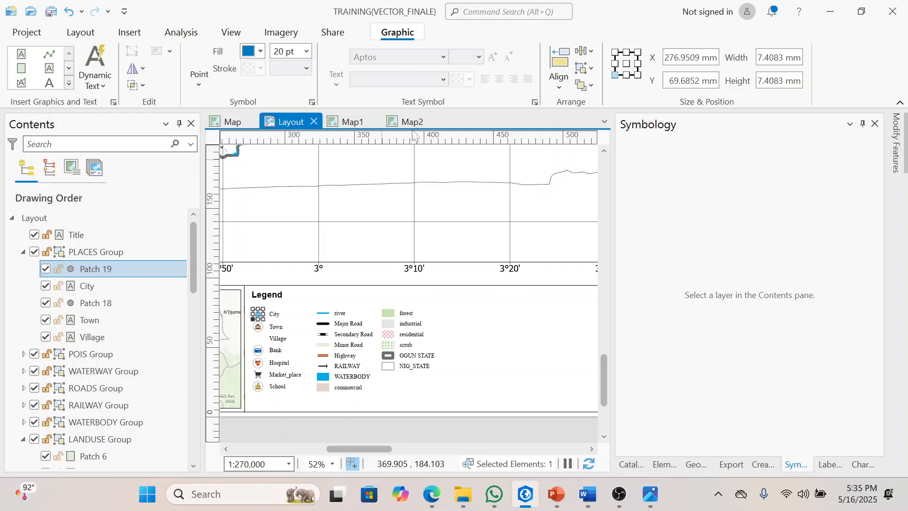
left_click(471, 318)
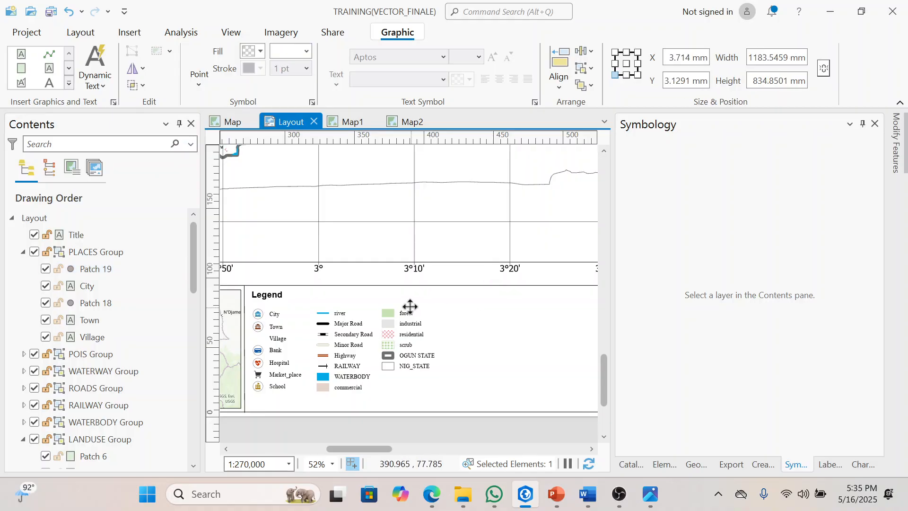
Step: Open NASSARAWA.jpg from the My Portfolio folder and examine the information strip beneath its map, from the legend to the credits
scroll(410, 306, "down", 5)
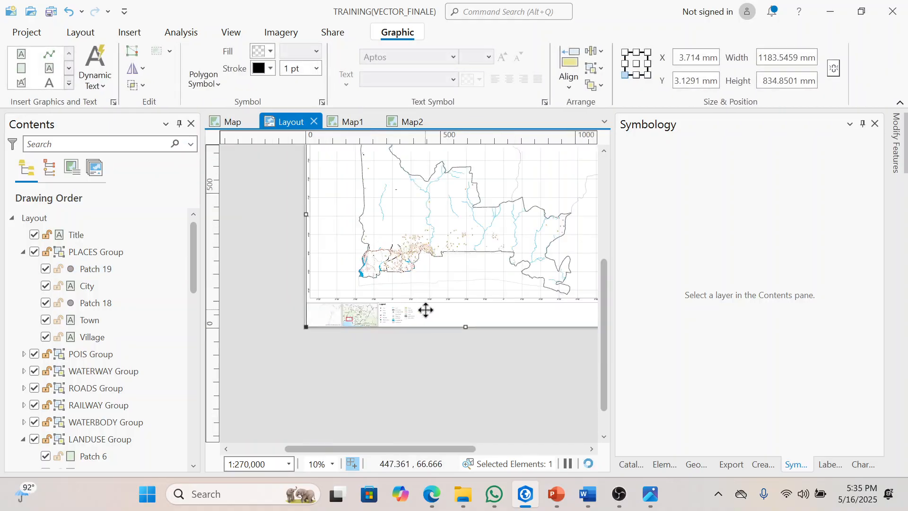
scroll(425, 310, "up", 1)
scroll(425, 310, "up", 1)
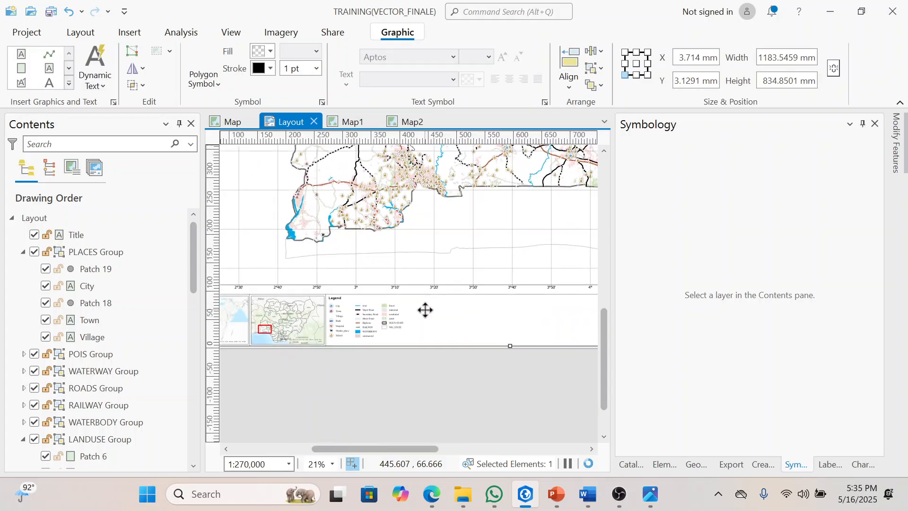
left_click(474, 484)
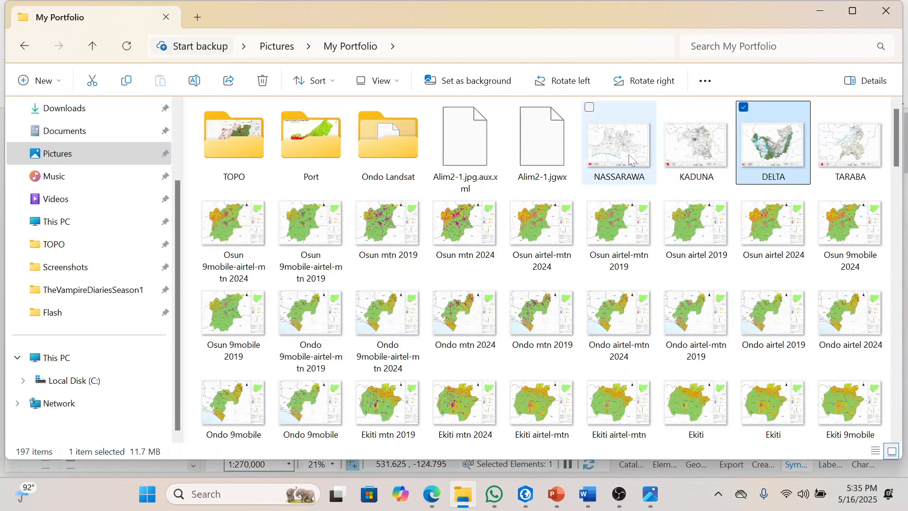
double_click(629, 154)
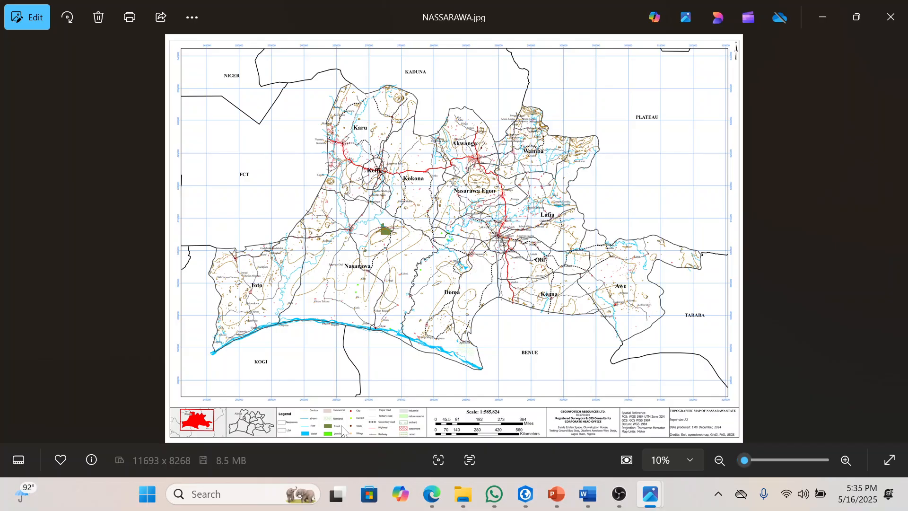
scroll(341, 431, "up", 3)
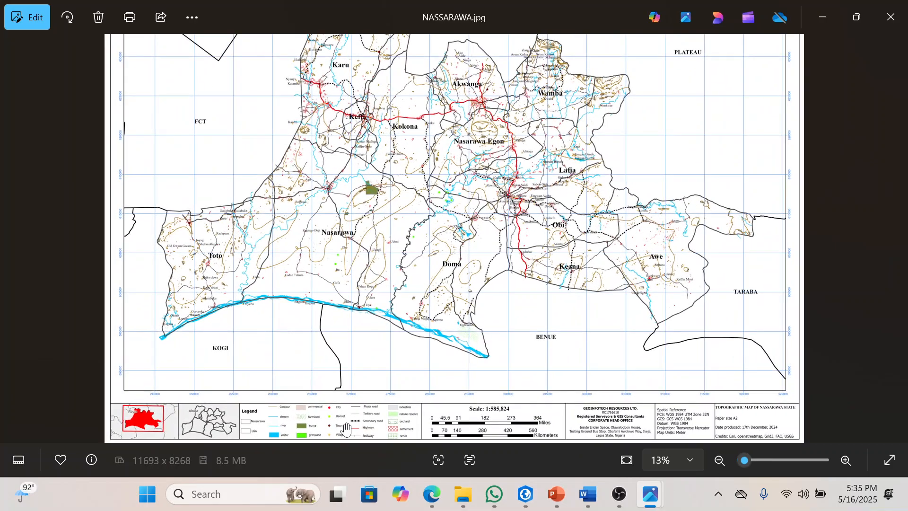
left_click_drag(387, 365, 388, 361)
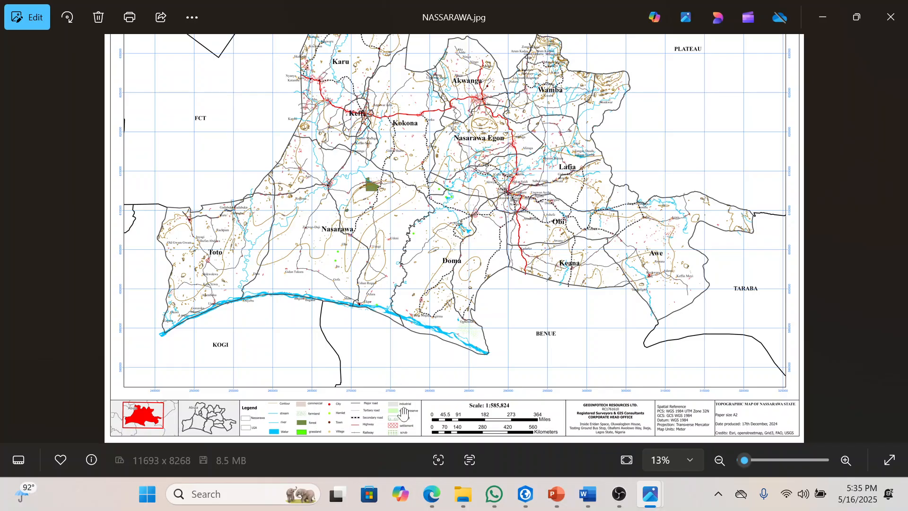
scroll(497, 417, "up", 1)
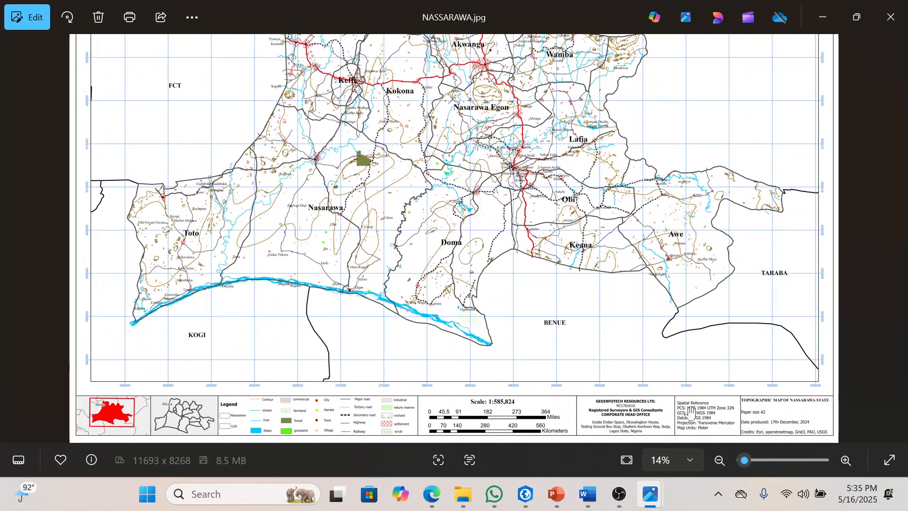
scroll(690, 413, "up", 2)
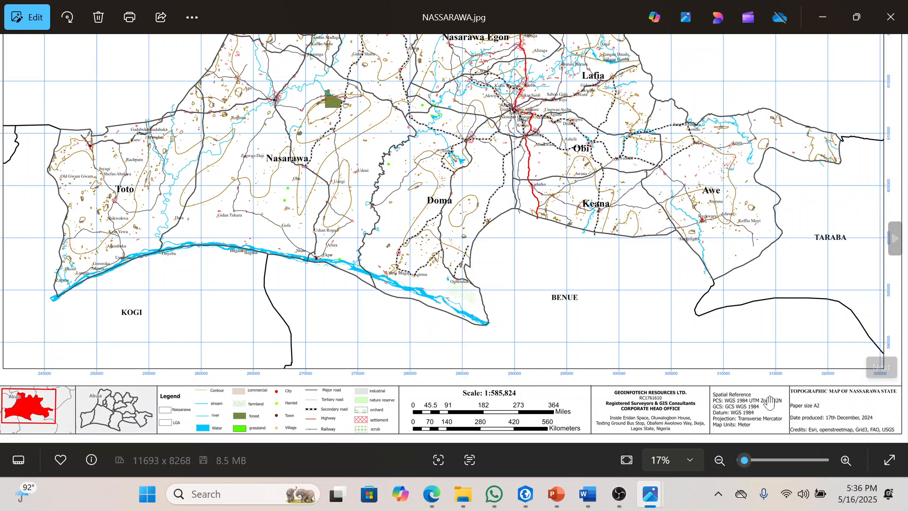
left_click(819, 22)
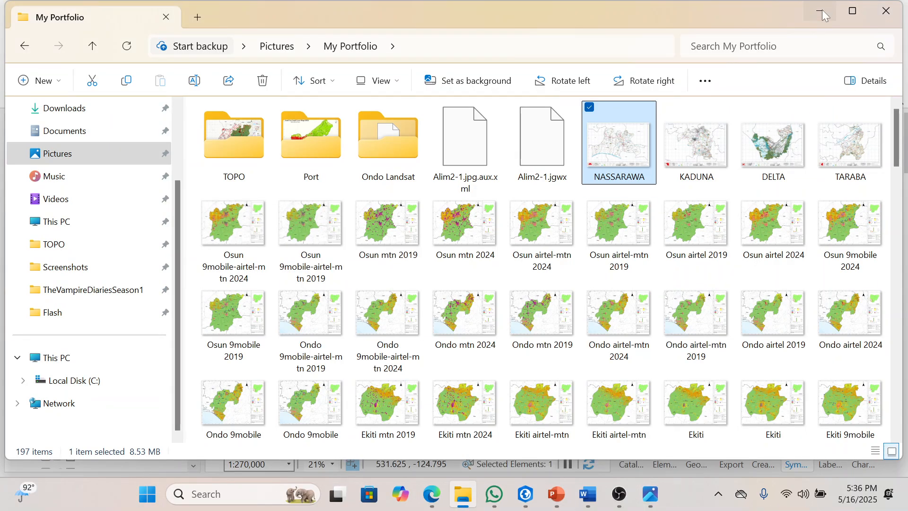
left_click(822, 12)
Step: Insert Spatial Reference dynamic text for the main map frame in the empty strip beside the legend
left_click(474, 232)
scroll(433, 289, "down", 3)
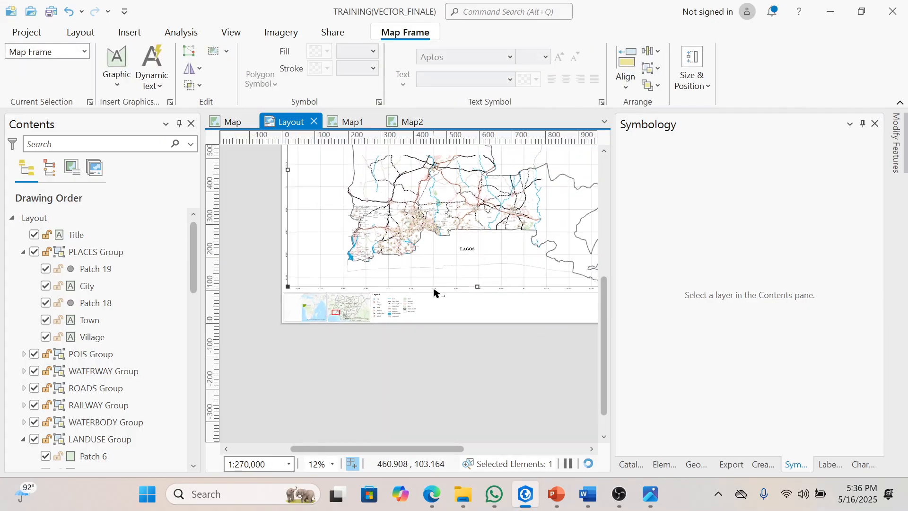
scroll(437, 287, "down", 1)
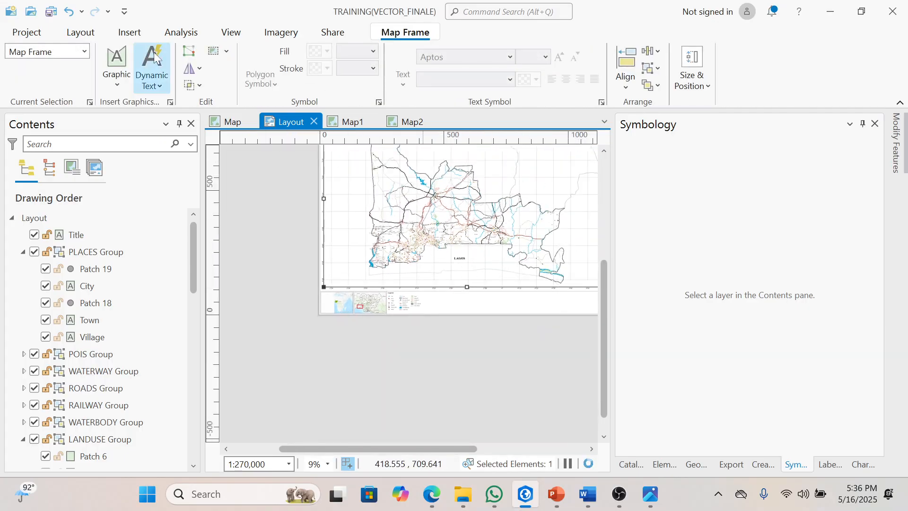
left_click(129, 32)
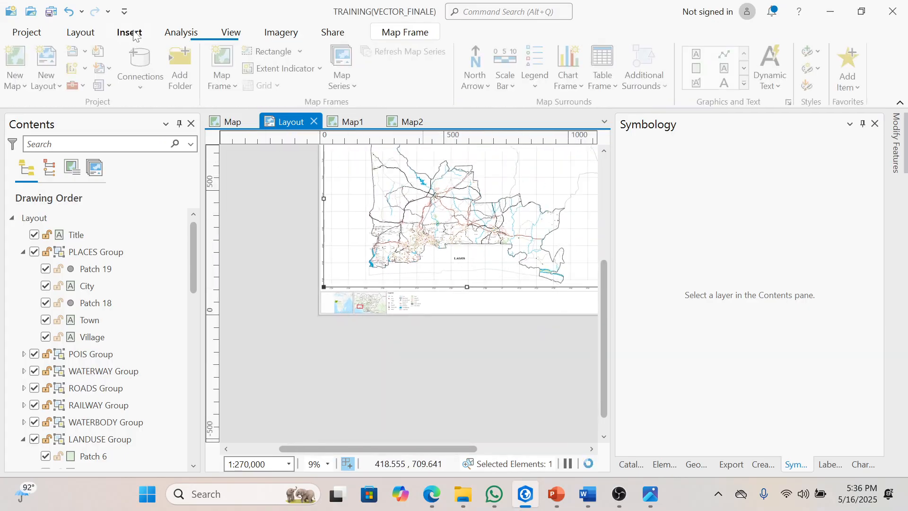
left_click(786, 88)
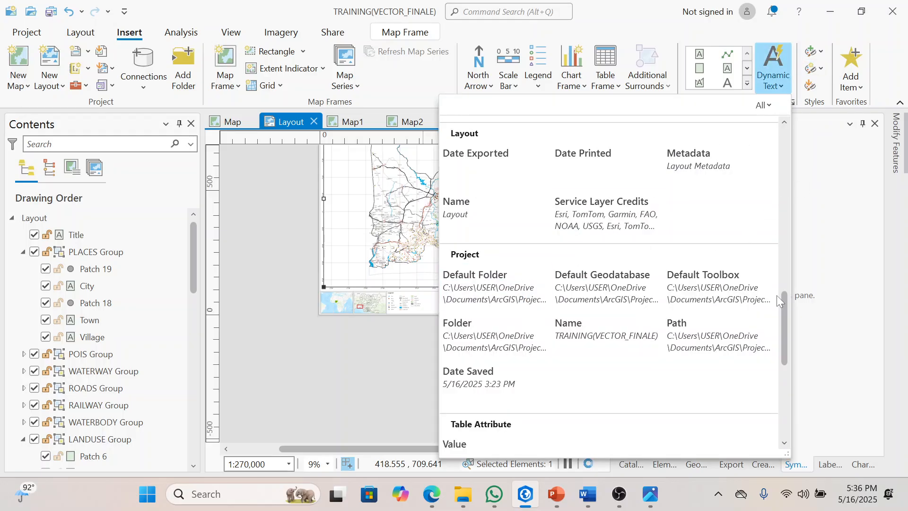
left_click_drag(786, 310, 809, 148)
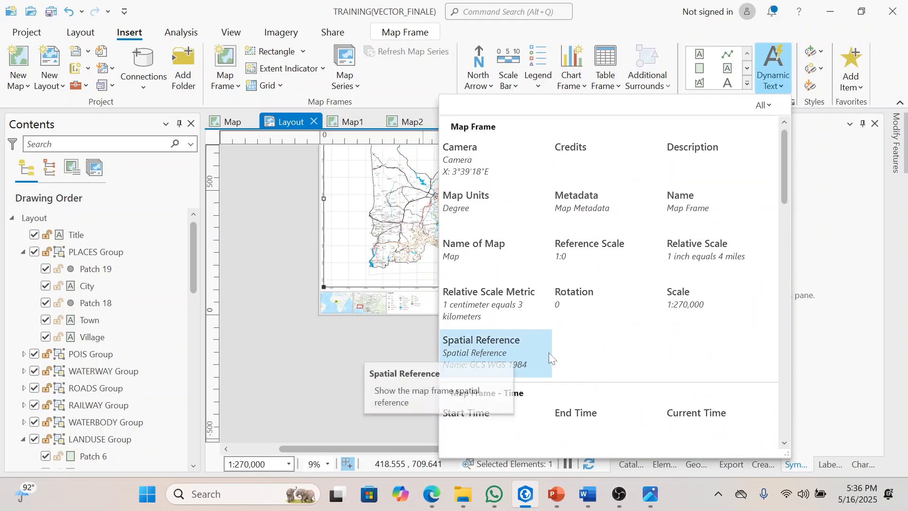
left_click(511, 360)
left_click_drag(342, 333, 474, 357)
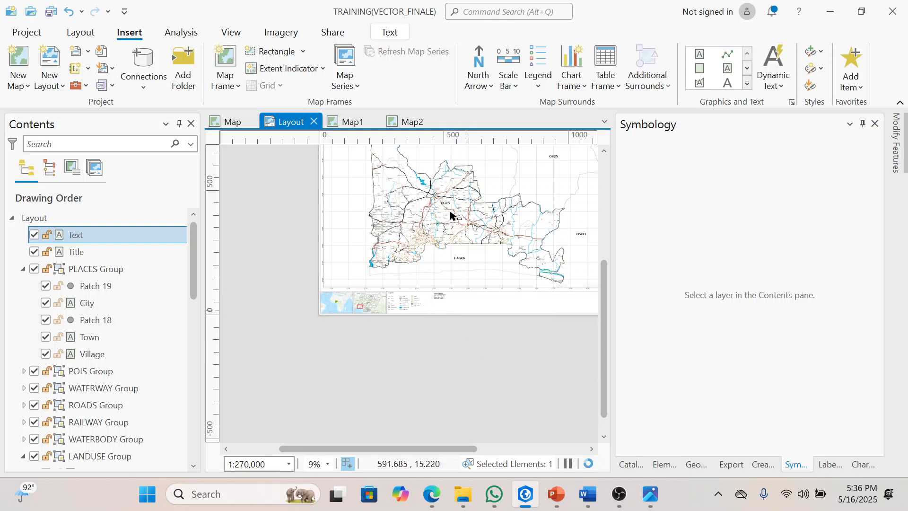
Step: Set the font size of the spatial reference text to 24 pt
left_click(391, 32)
left_click(544, 59)
left_click(545, 58)
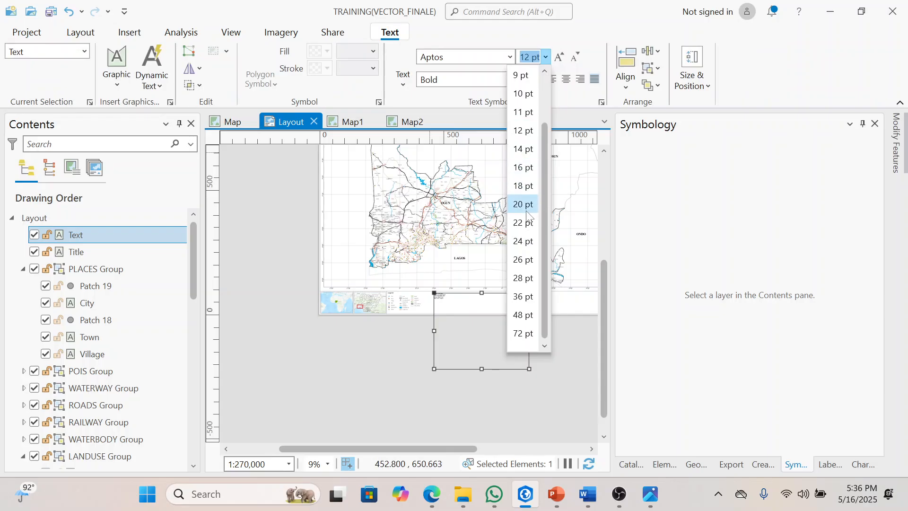
left_click(528, 241)
scroll(452, 302, "up", 4)
left_click_drag(458, 310, 464, 312)
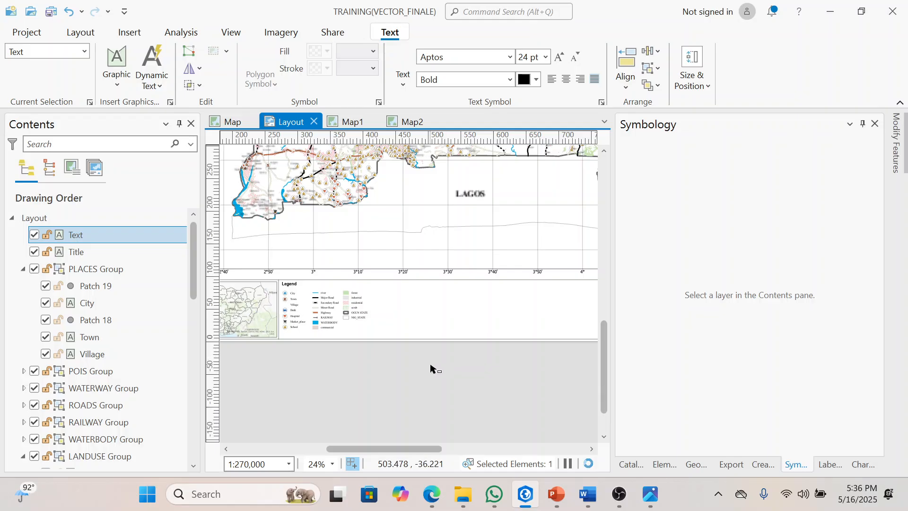
Step: Delete the spatial reference text from the layout
left_click(331, 391)
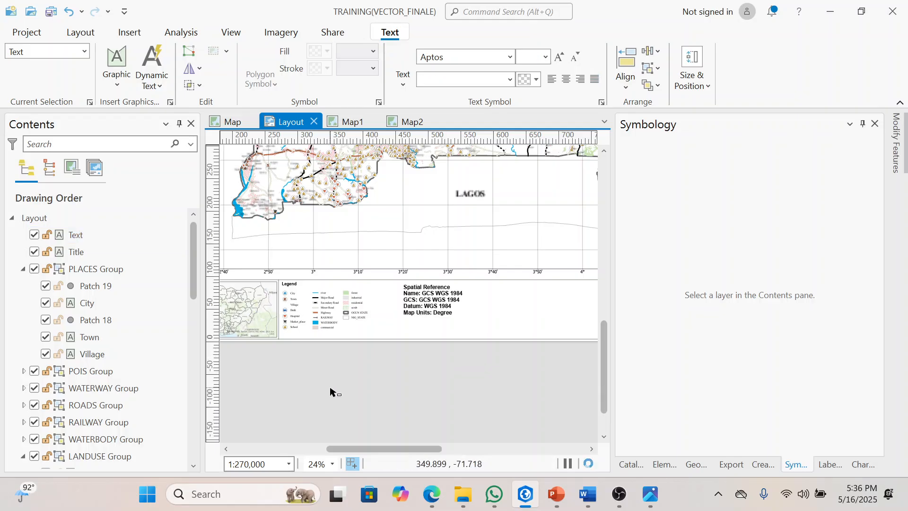
left_click(433, 296)
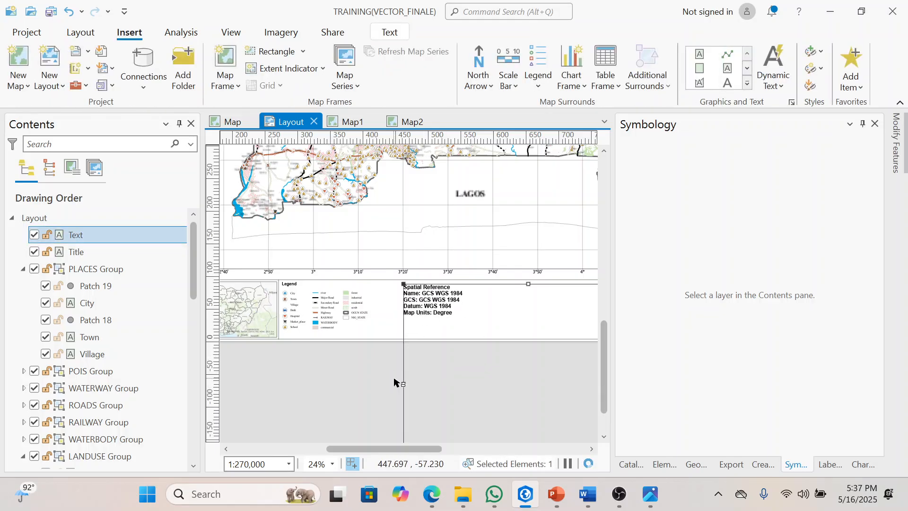
key("Delete")
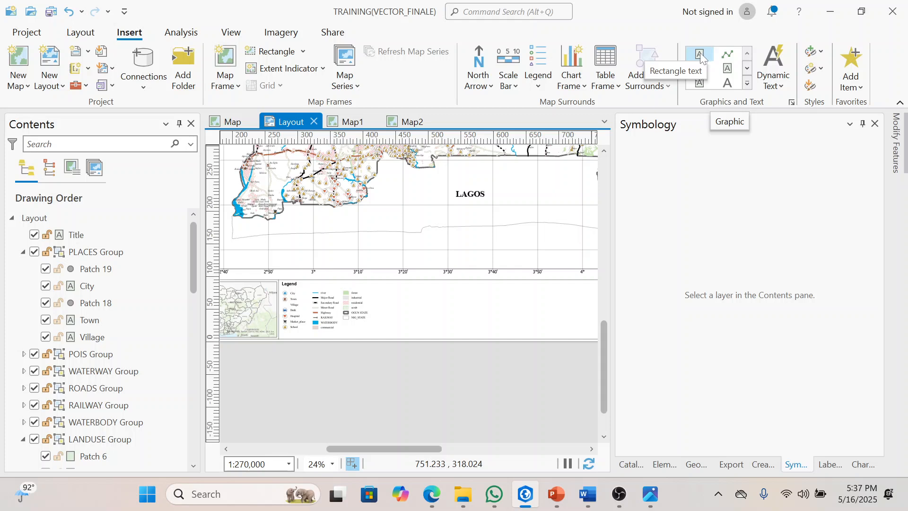
Step: Draw a rectangle text box in the empty strip beside the legend and enter "produced by:"
left_click(700, 52)
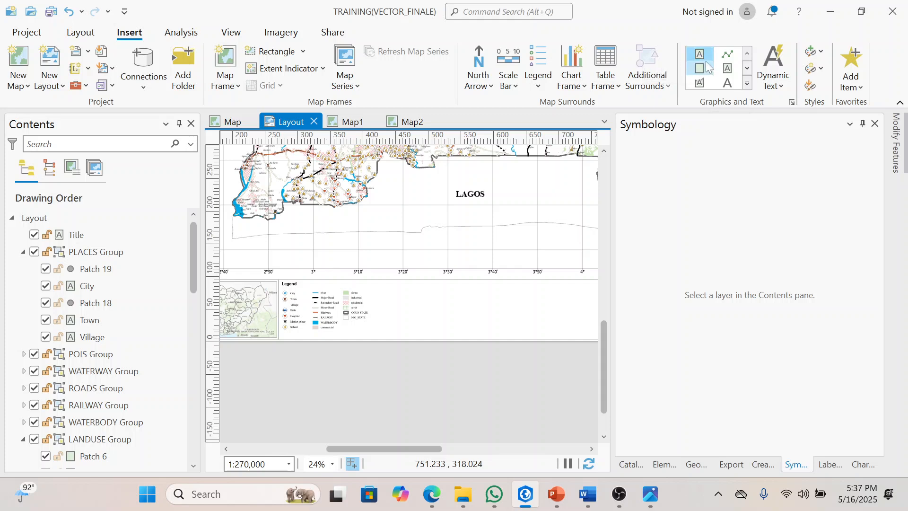
left_click_drag(420, 293, 518, 323)
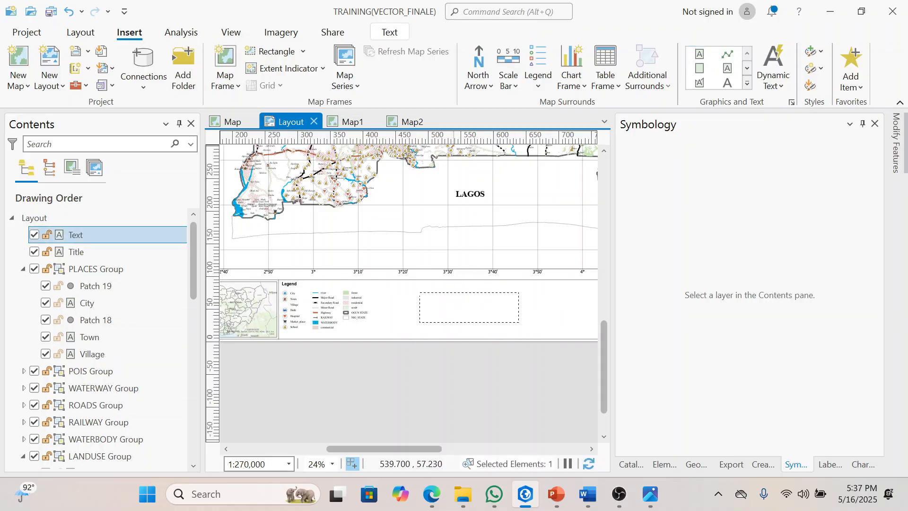
type("produced by")
type(": ")
type("date produced")
Step: Add the lines "date produced" and "paper size" to the text box and finish editing it
scroll(453, 303, "up", 5)
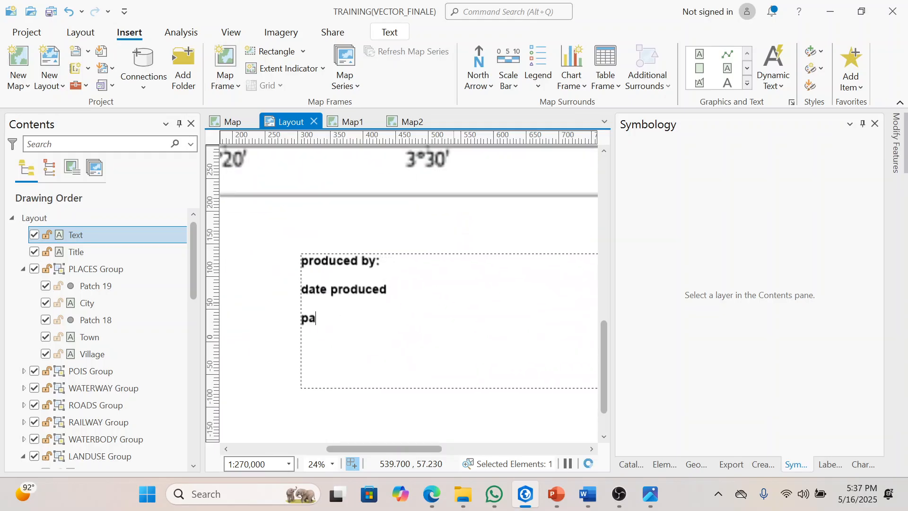
type("per size")
scroll(456, 385, "down", 6)
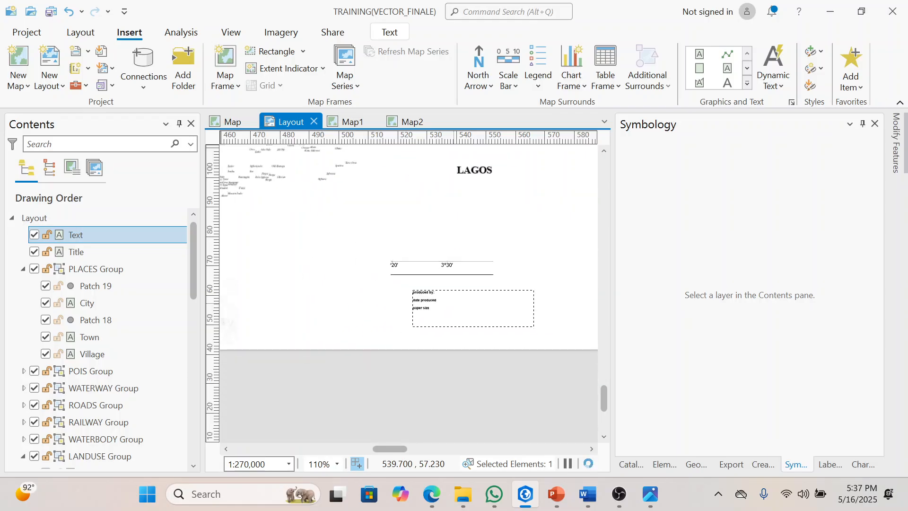
key("Escape")
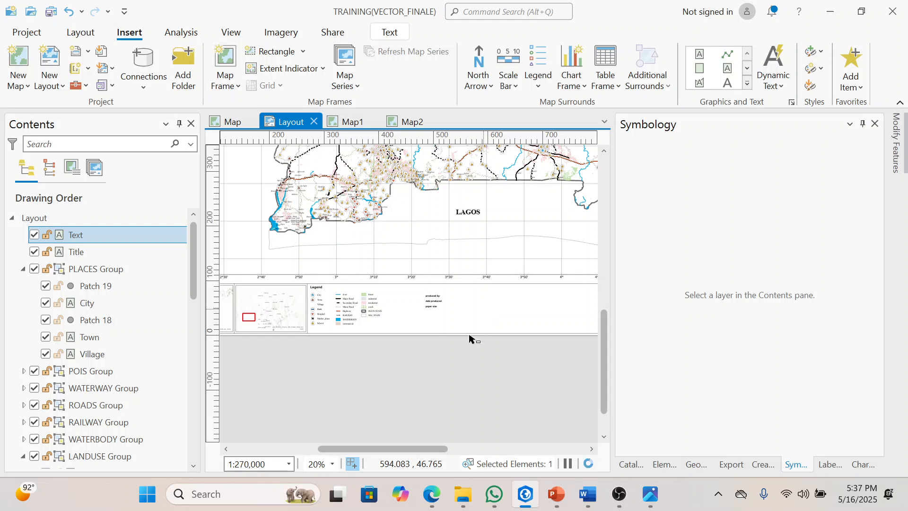
Step: Delete the text box containing the production details from the layout
left_click(432, 370)
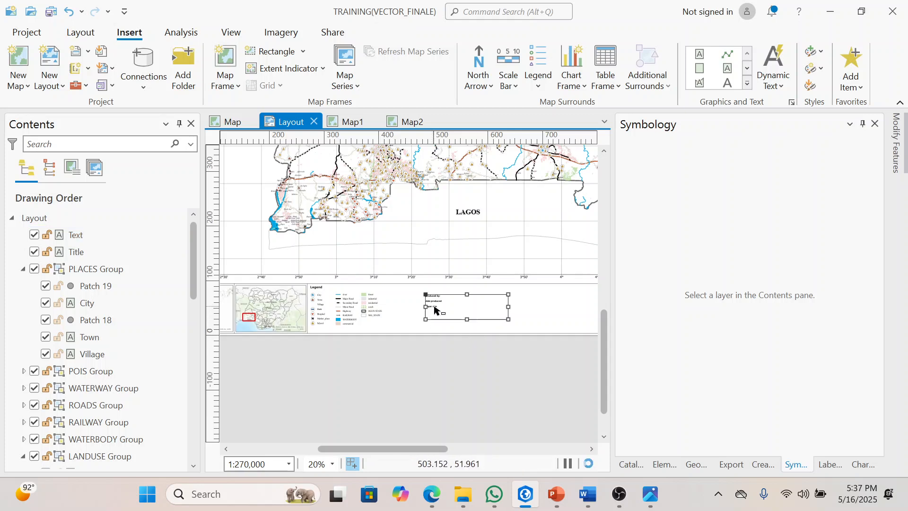
left_click(435, 310)
key("Delete")
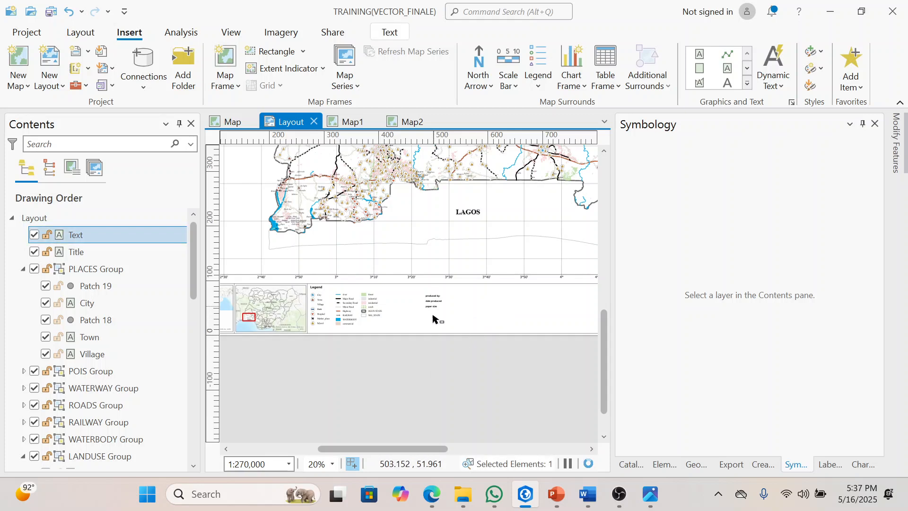
Step: Narrow the Symbology pane to widen the layout view and bring the whole layout page into view
scroll(437, 340, "down", 2)
left_click_drag(612, 278, 710, 284)
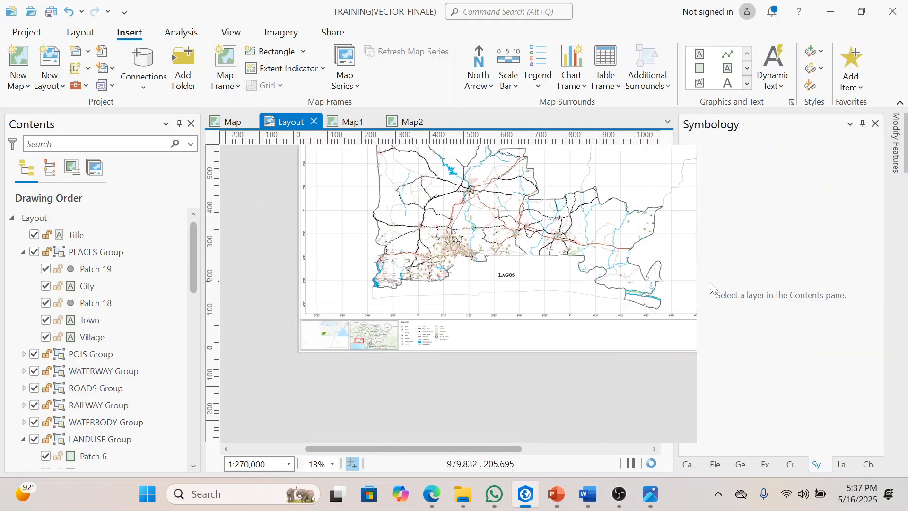
scroll(529, 305, "down", 3)
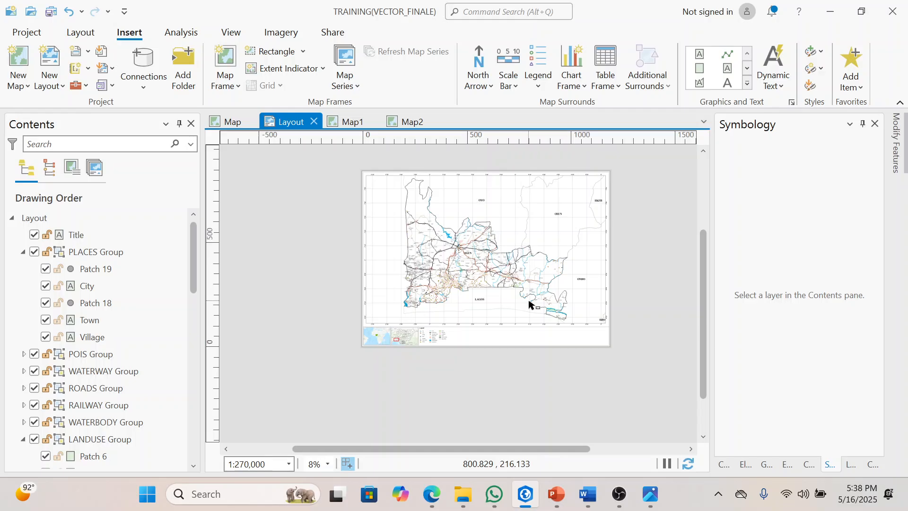
scroll(475, 250, "up", 1)
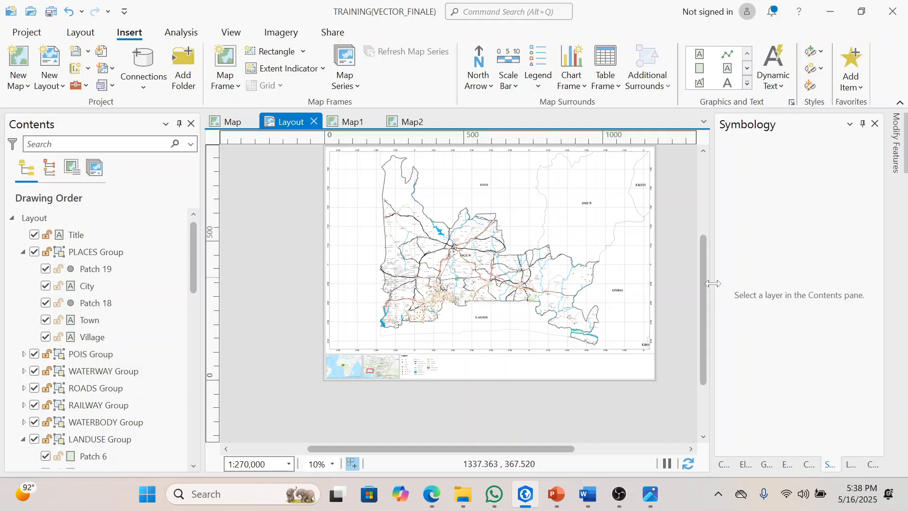
left_click_drag(706, 281, 706, 268)
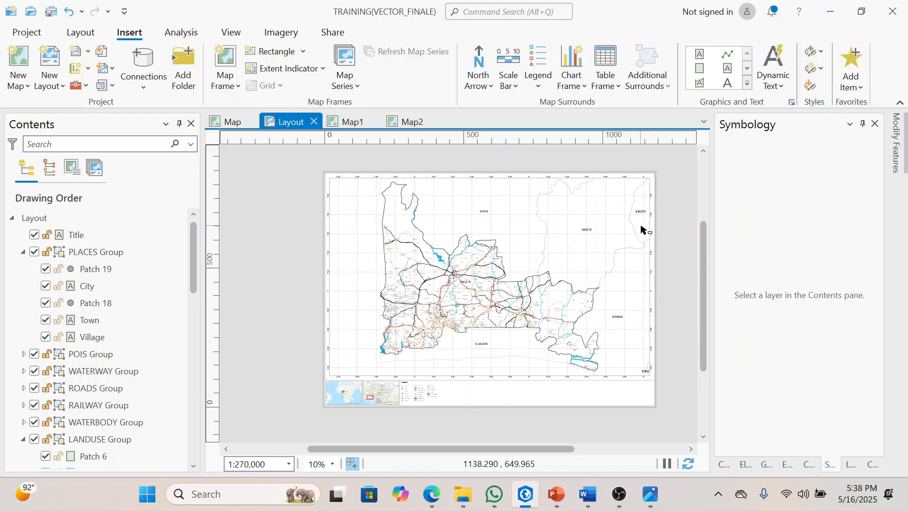
Step: Open the export settings for the layout, widen the pane and set the file type to JPEG
left_click(332, 34)
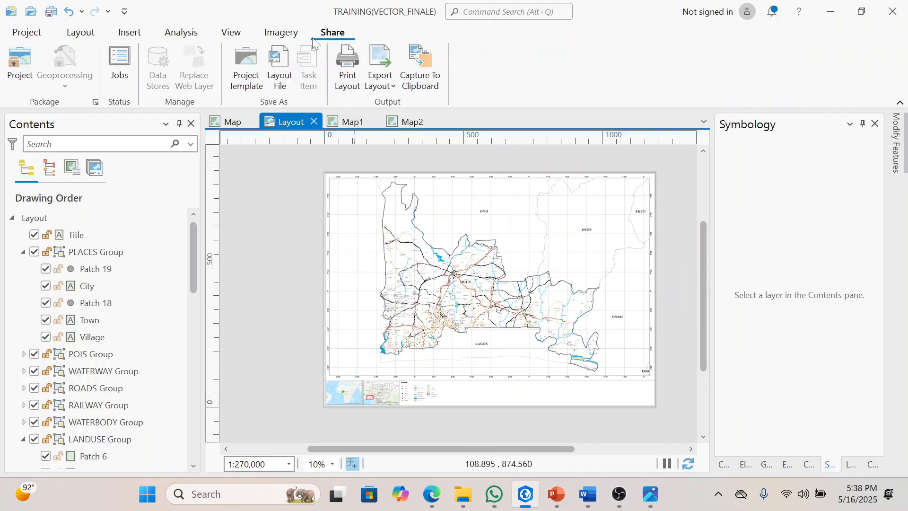
left_click(388, 64)
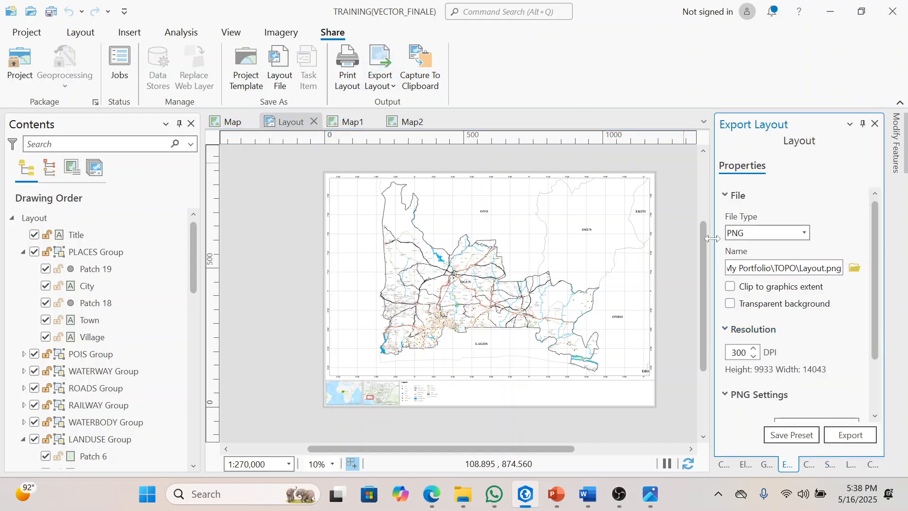
left_click_drag(712, 237, 694, 238)
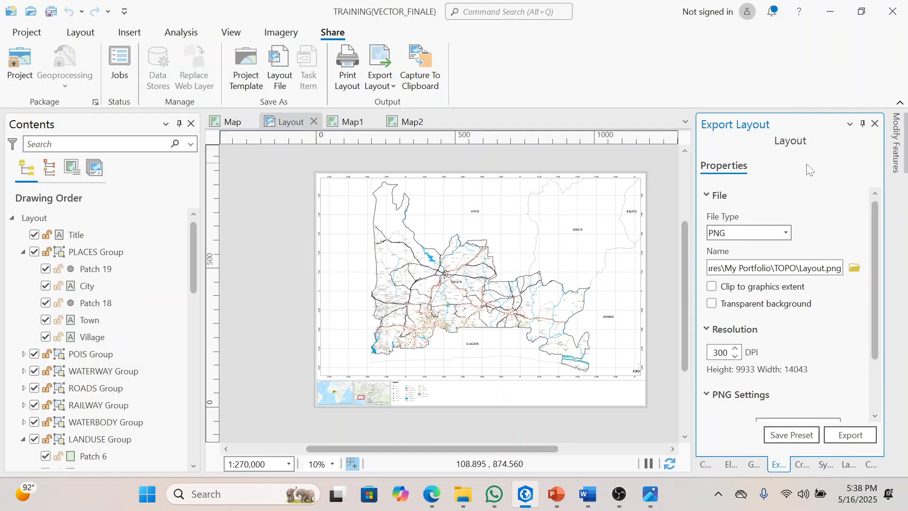
left_click(786, 234)
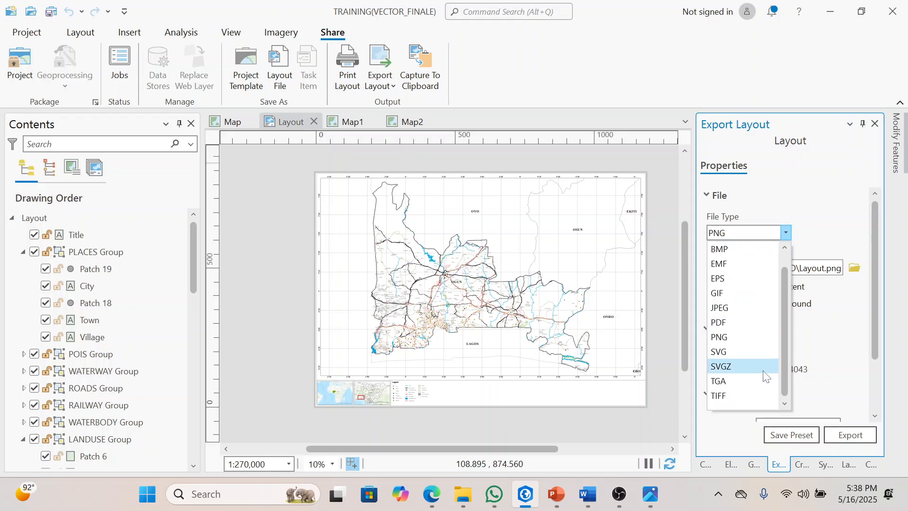
left_click(749, 308)
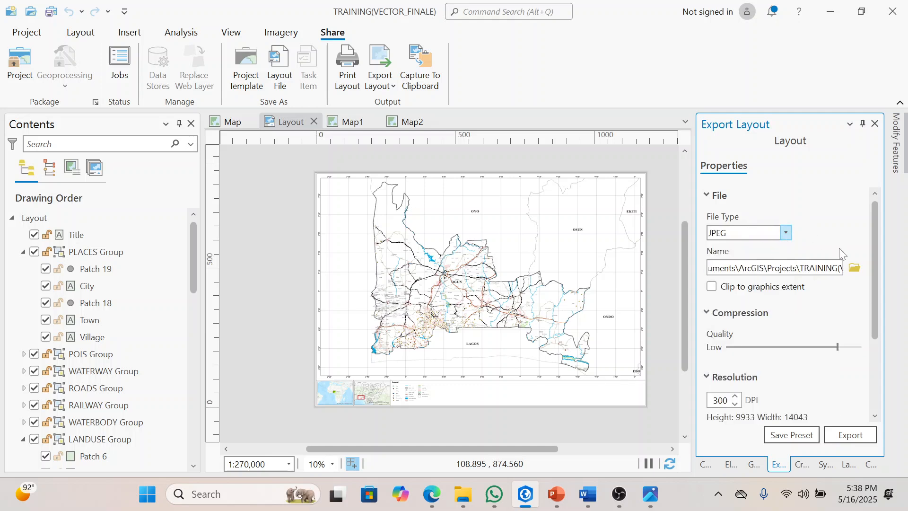
left_click(855, 270)
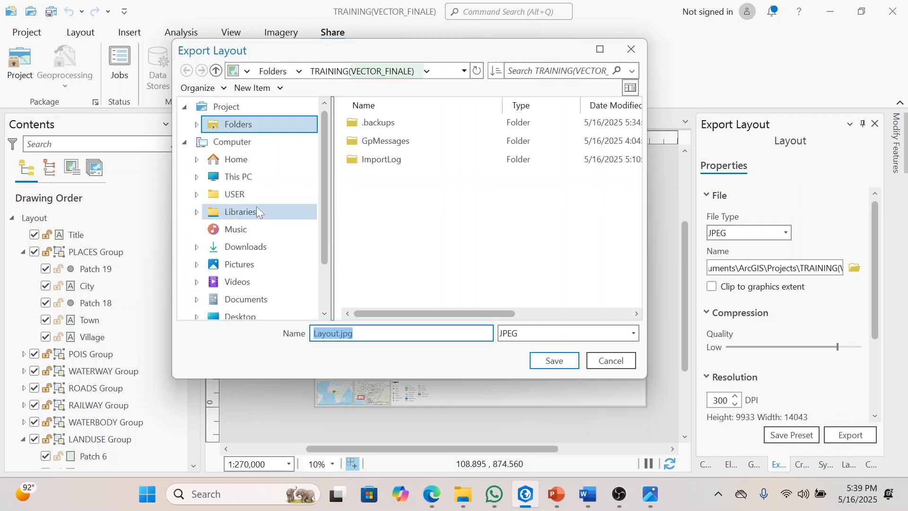
left_click(242, 266)
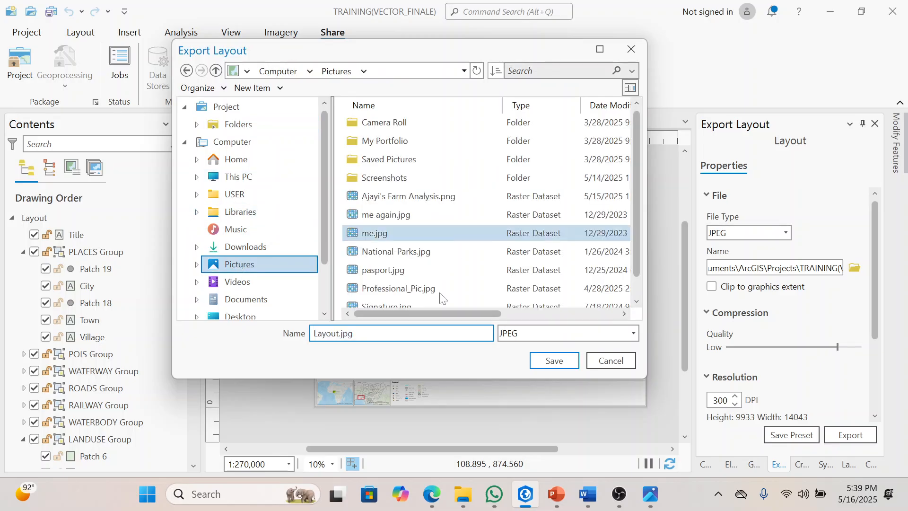
key("ctrl+a")
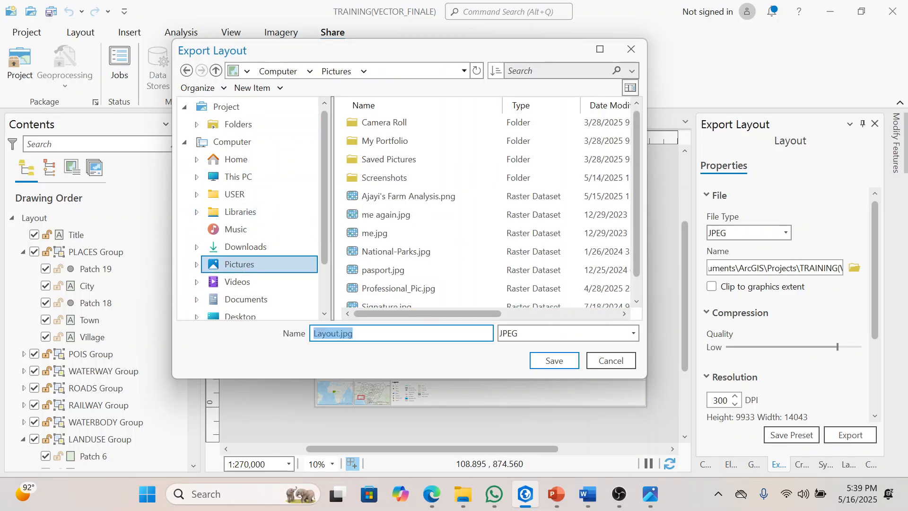
type("alia-")
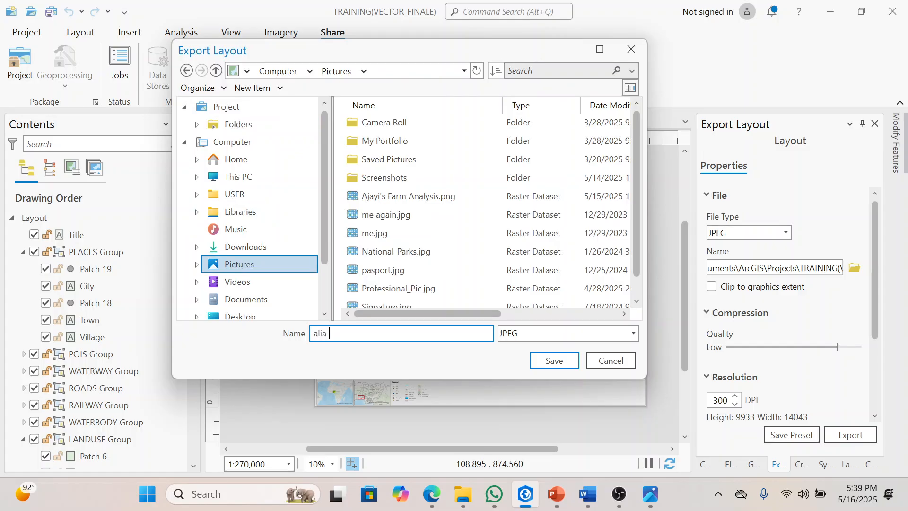
type("m")
key("BackSpace")
key("BackSpace")
key("BackSpace")
key("BackSpace")
key("BackSpace")
key("BackSpace")
key("BackSpace")
key("BackSpace")
key("BackSpace")
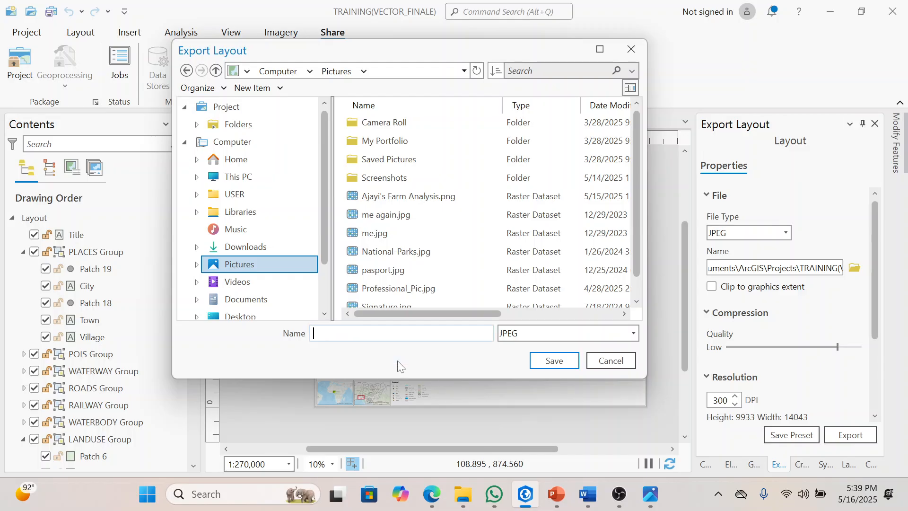
left_click(608, 361)
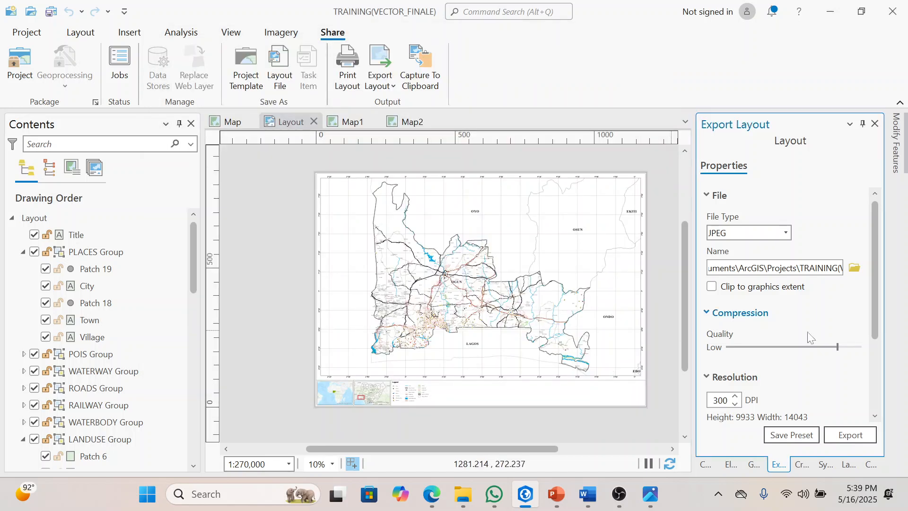
Step: Review the resolution setting of the JPEG layout export and save the project
left_click_drag(877, 288, 875, 307)
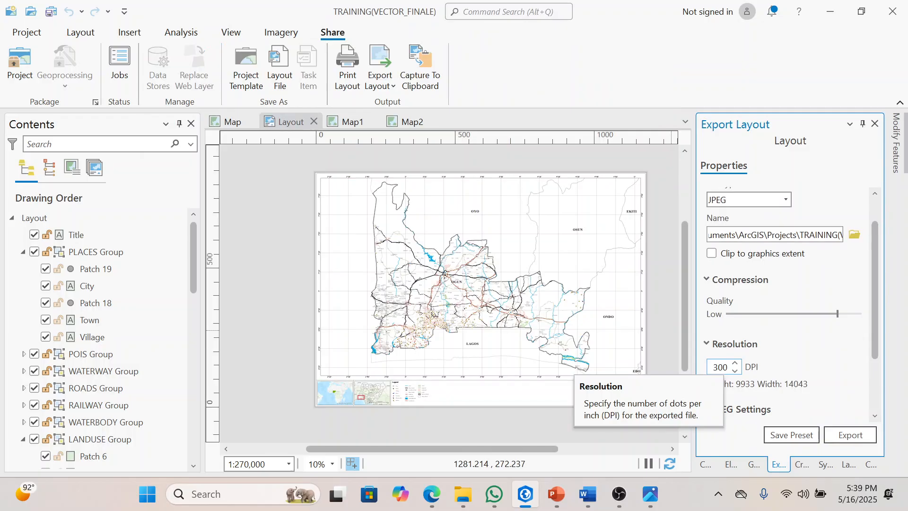
left_click(717, 367)
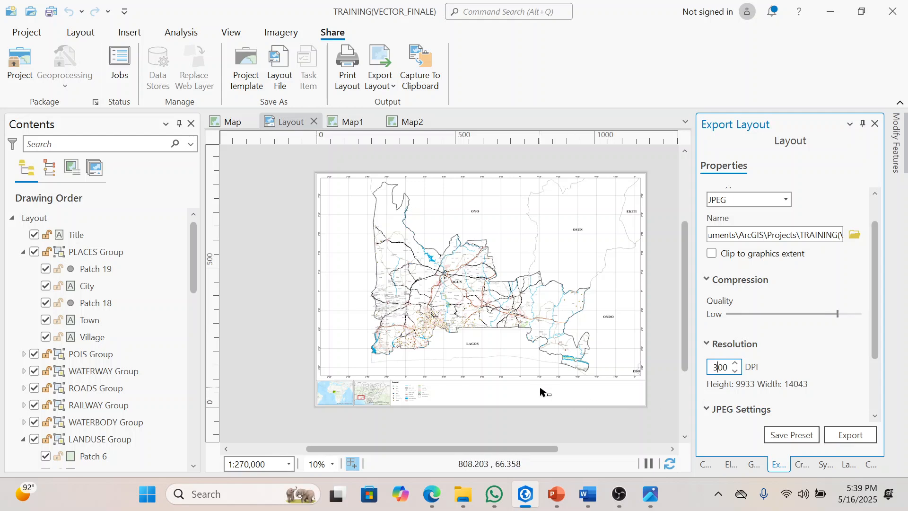
left_click(251, 209)
key("ctrl+s")
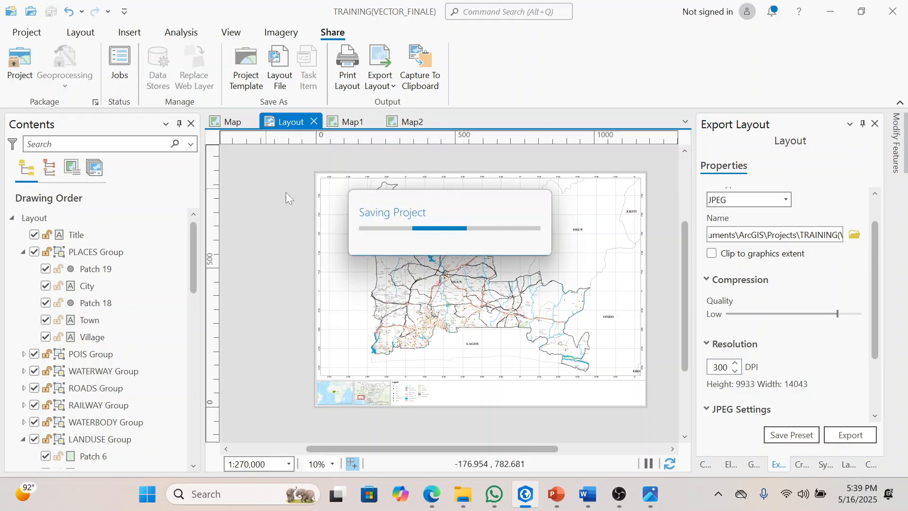